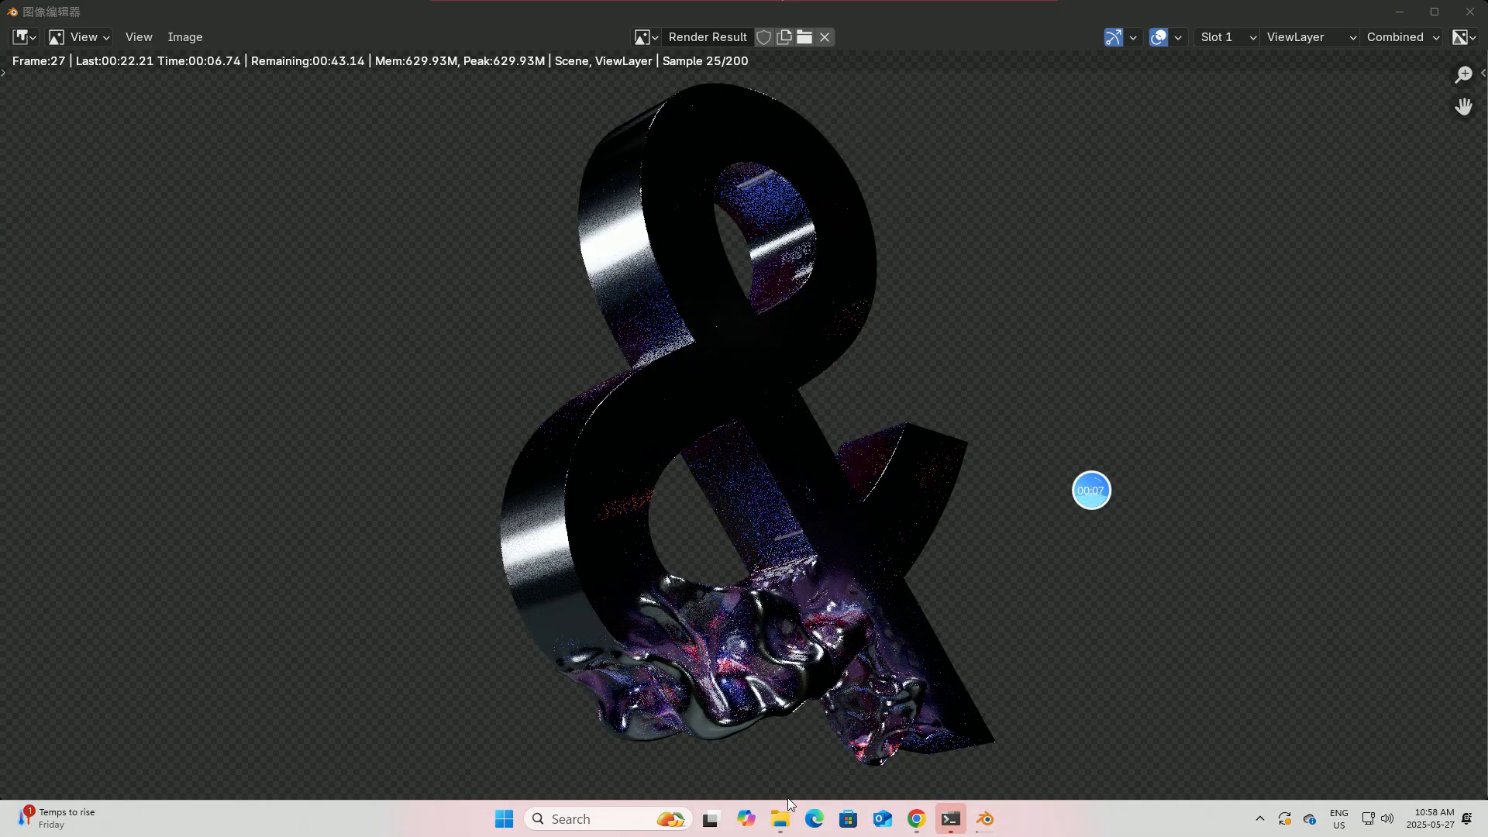
View the reference image glass-shade.jpg from the 教程图片和视频 folder at full window size and close it.
{"action": "mouse_move", "coordinate": [781, 818]}
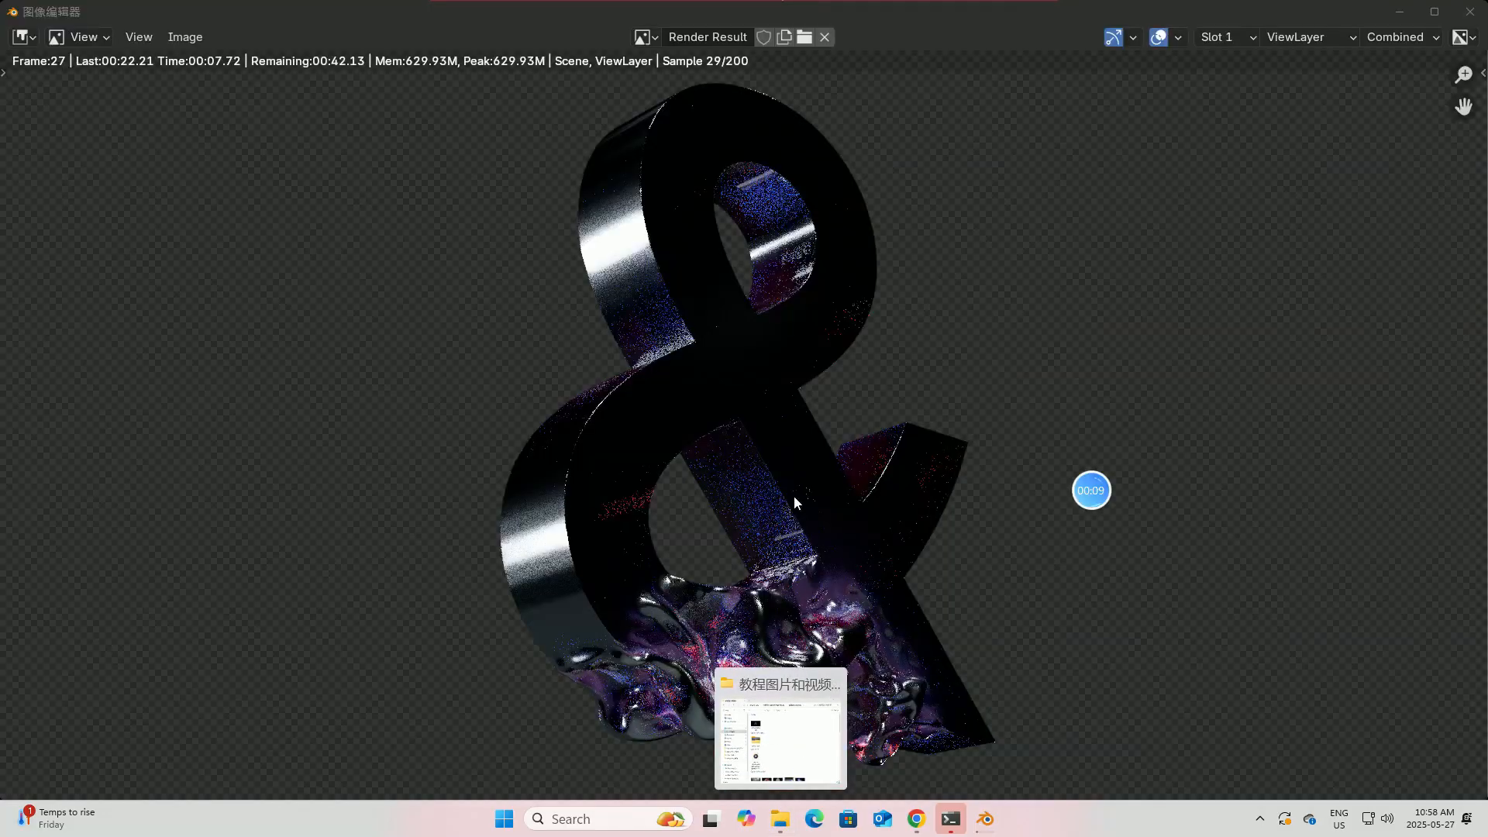
{"action": "left_click", "coordinate": [779, 819]}
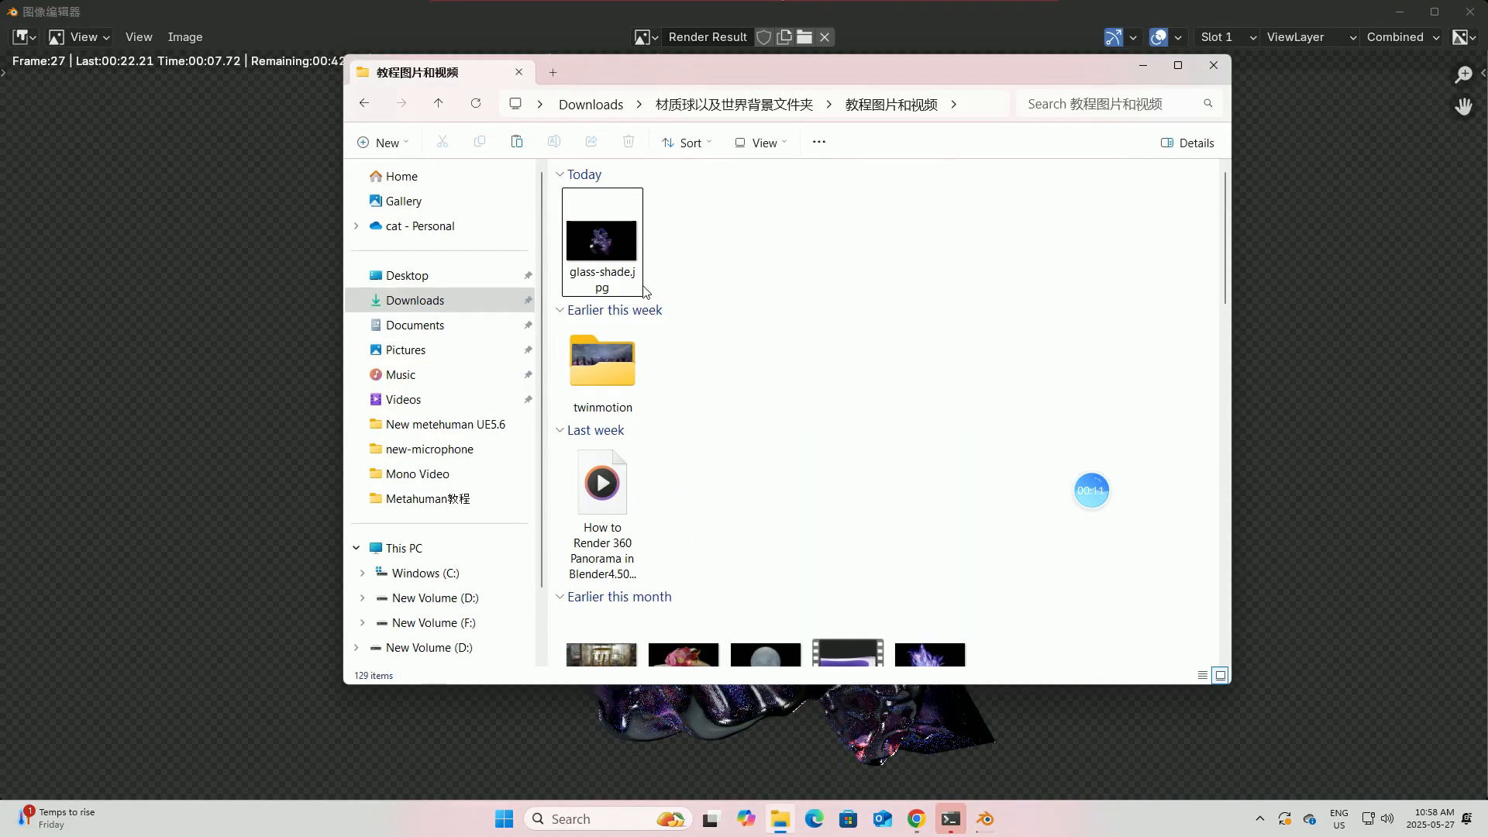
{"action": "left_click", "coordinate": [609, 260]}
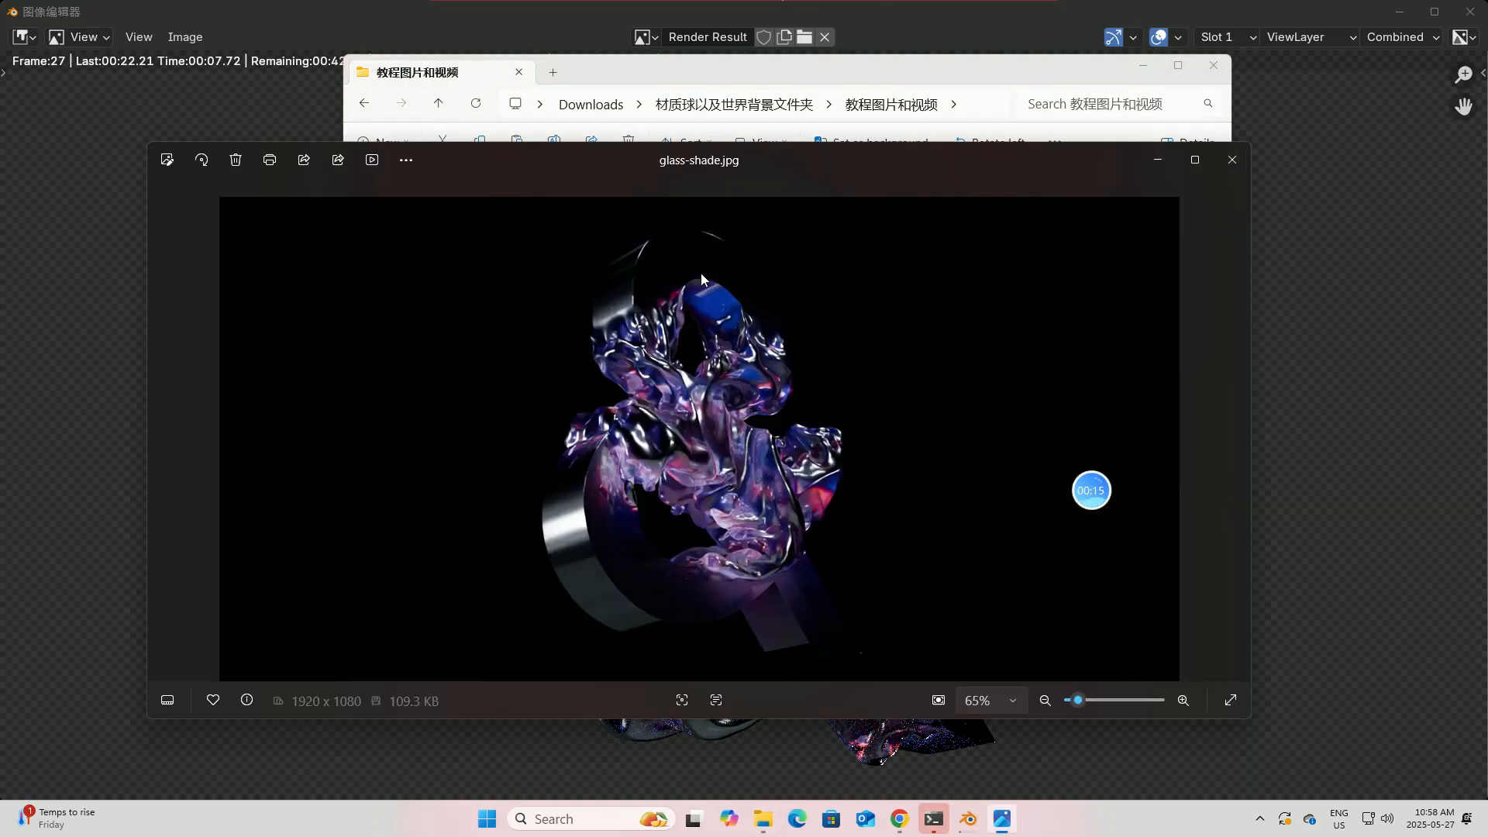
{"action": "left_click", "coordinate": [1196, 161]}
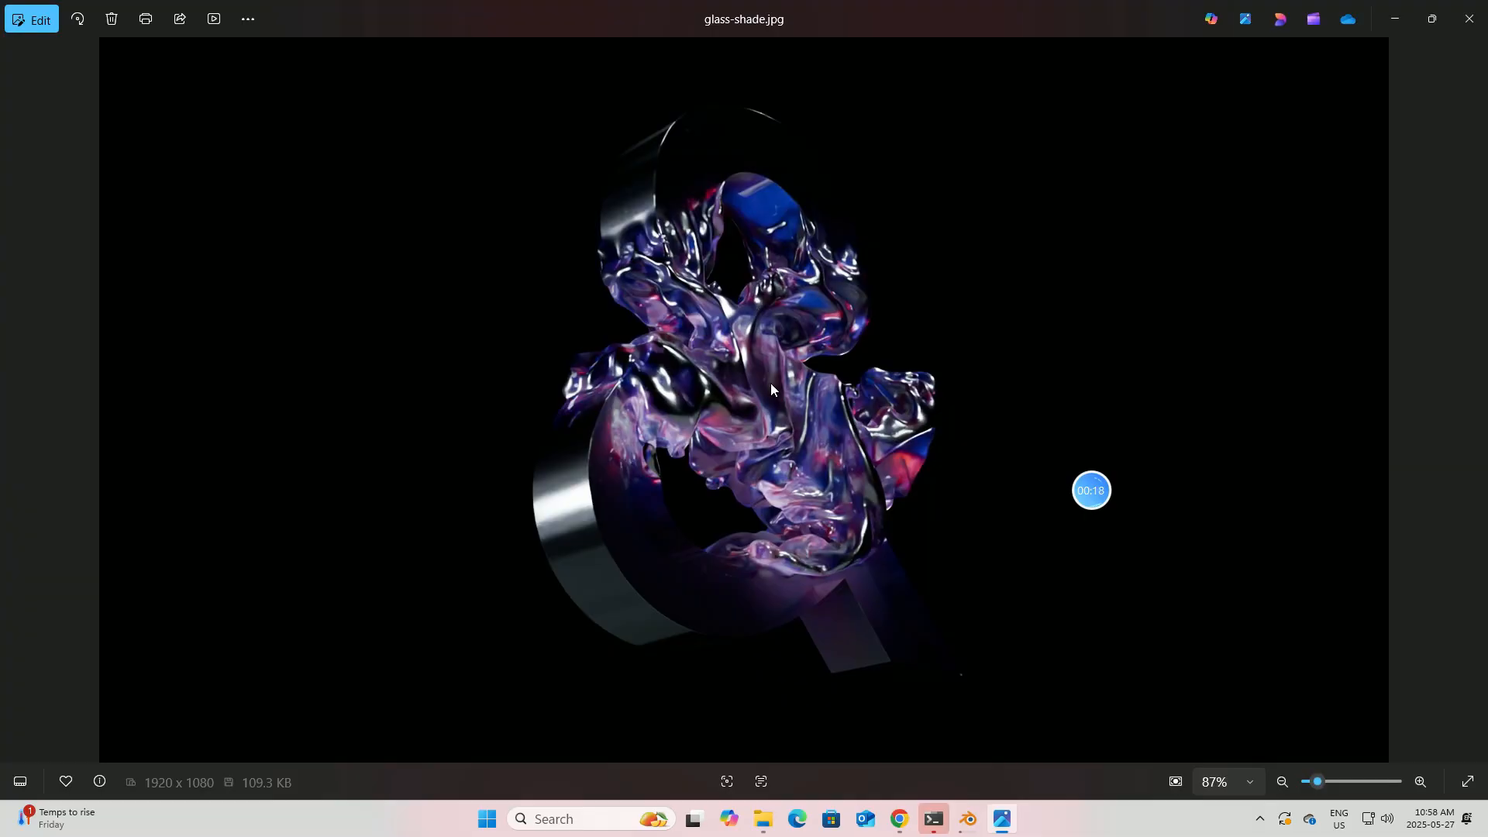
{"action": "left_click", "coordinate": [1471, 19]}
{"action": "left_click", "coordinate": [1143, 65]}
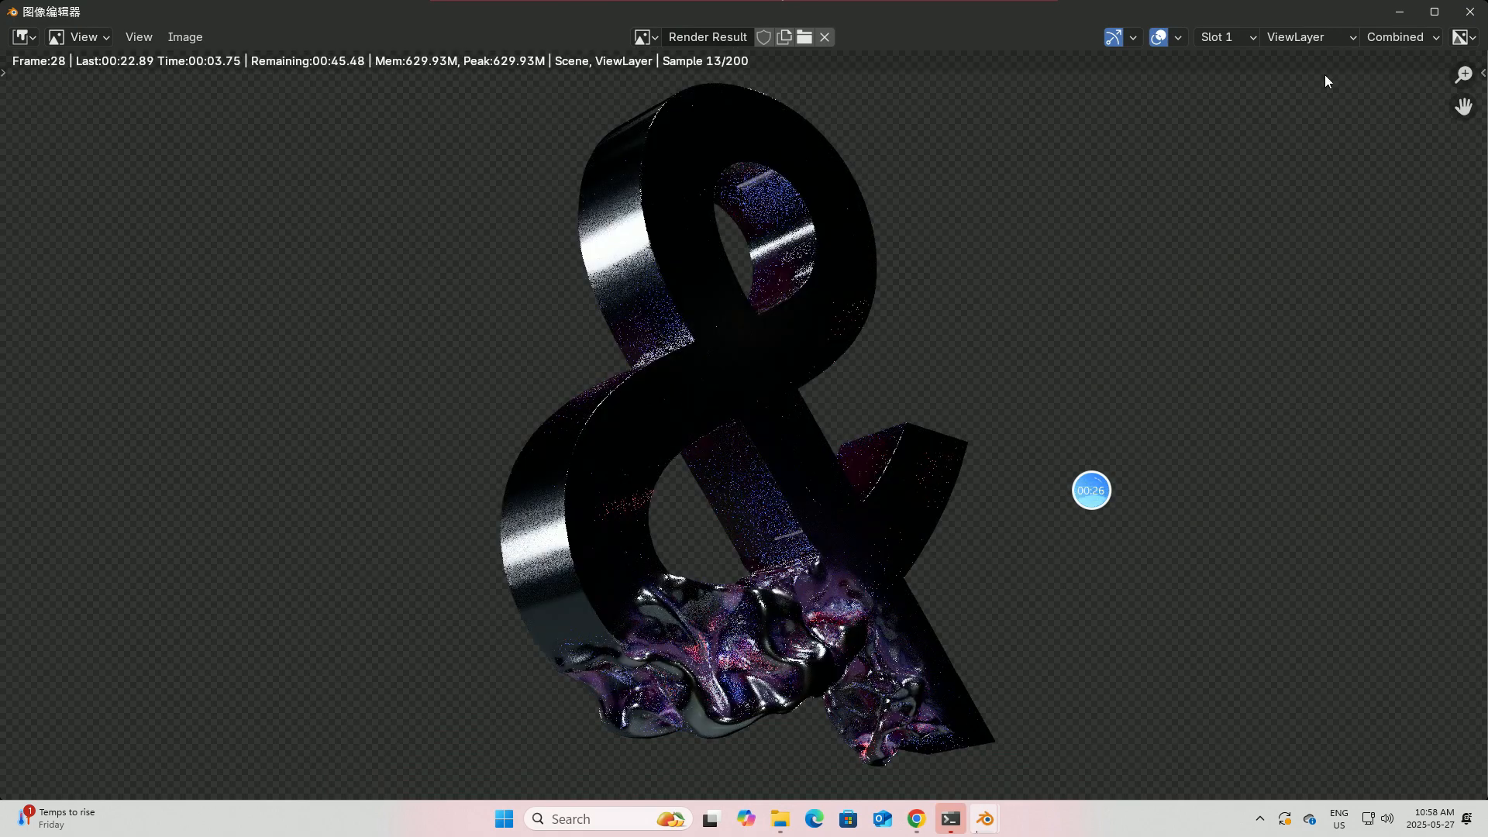
Launch blender.exe from the blender-4.5.0-alpha desktop folder and start a new General file.
{"action": "left_click", "coordinate": [1402, 14]}
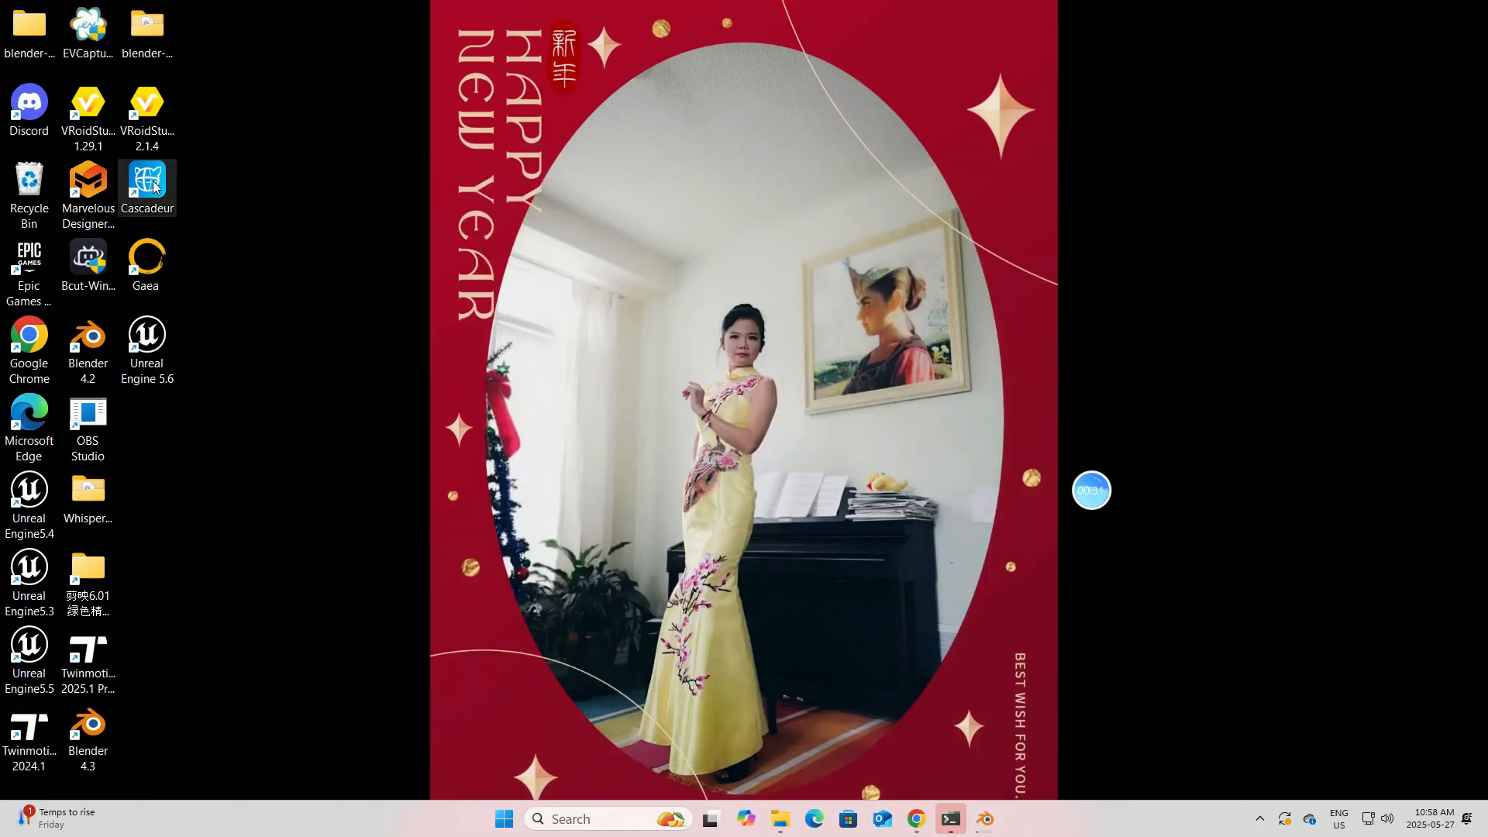
{"action": "double_click", "coordinate": [147, 36]}
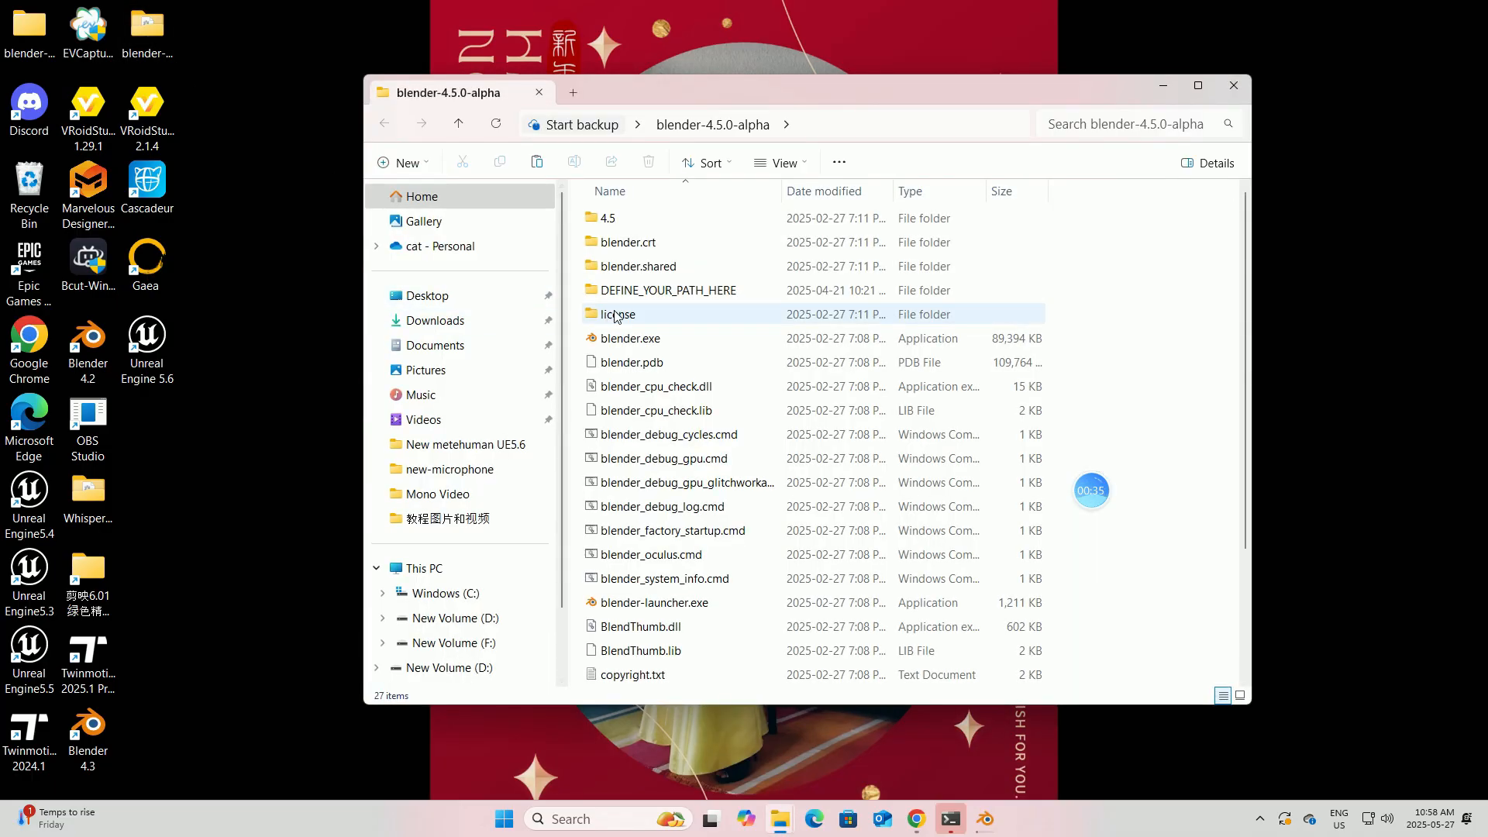
{"action": "left_click", "coordinate": [612, 347]}
{"action": "double_click", "coordinate": [611, 341]}
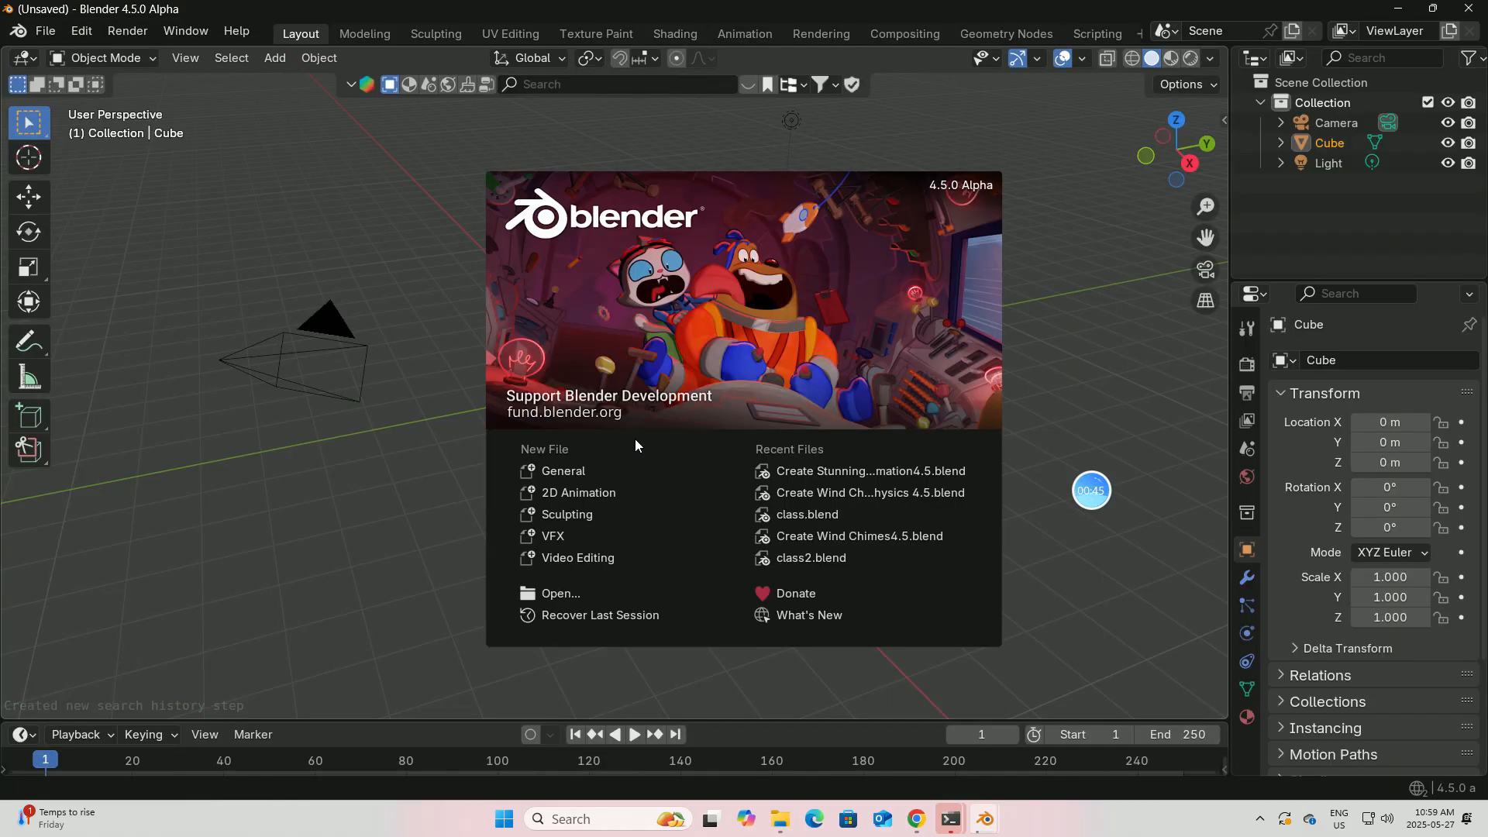
{"action": "left_click", "coordinate": [580, 473]}
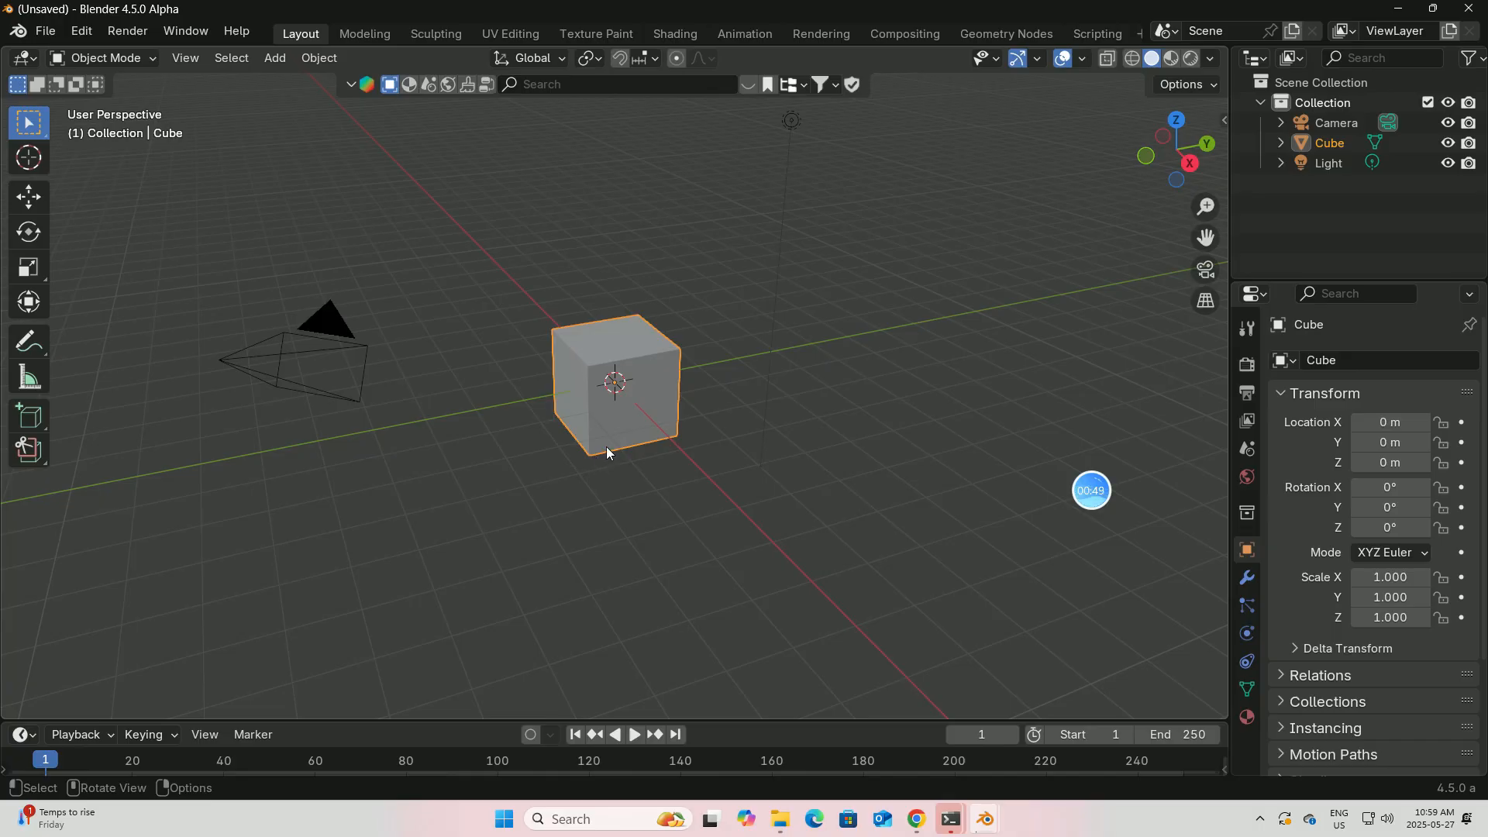
Delete the default cube and add a text object at the origin.
{"action": "key", "text": "x"}
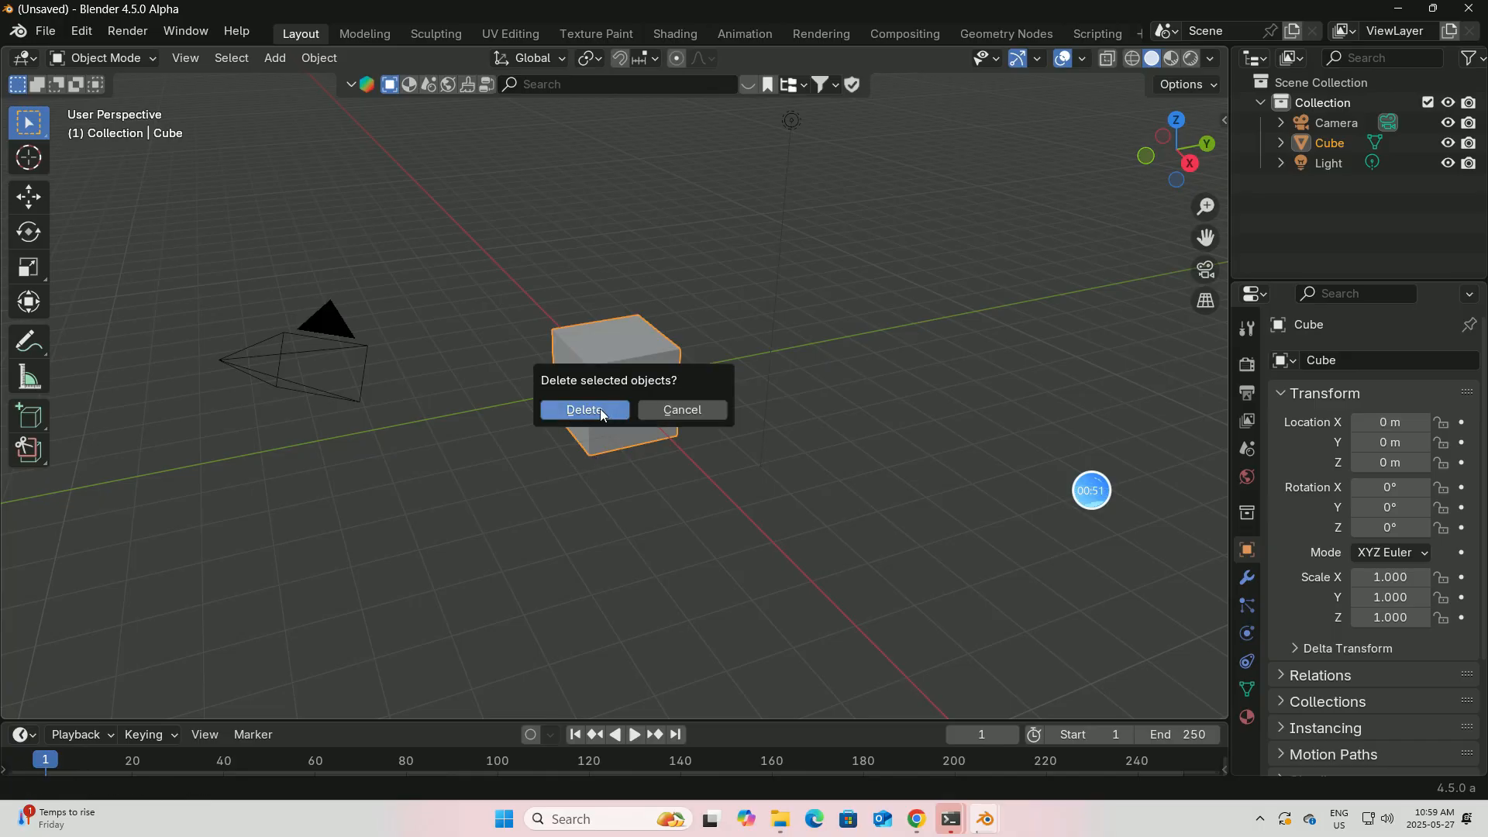
{"action": "left_click", "coordinate": [600, 408]}
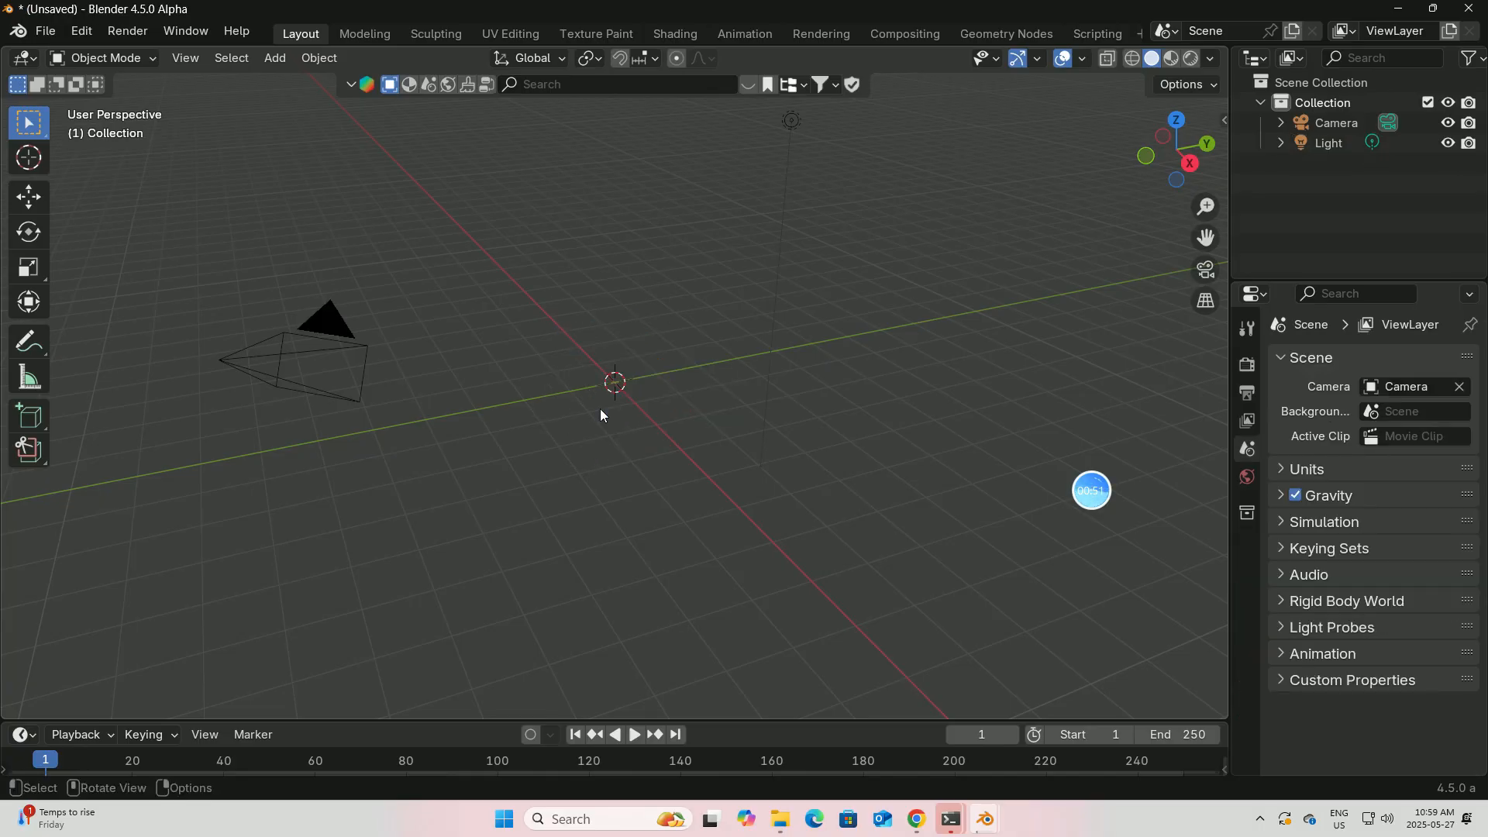
{"action": "left_click", "coordinate": [282, 60]}
{"action": "left_click", "coordinate": [303, 160]}
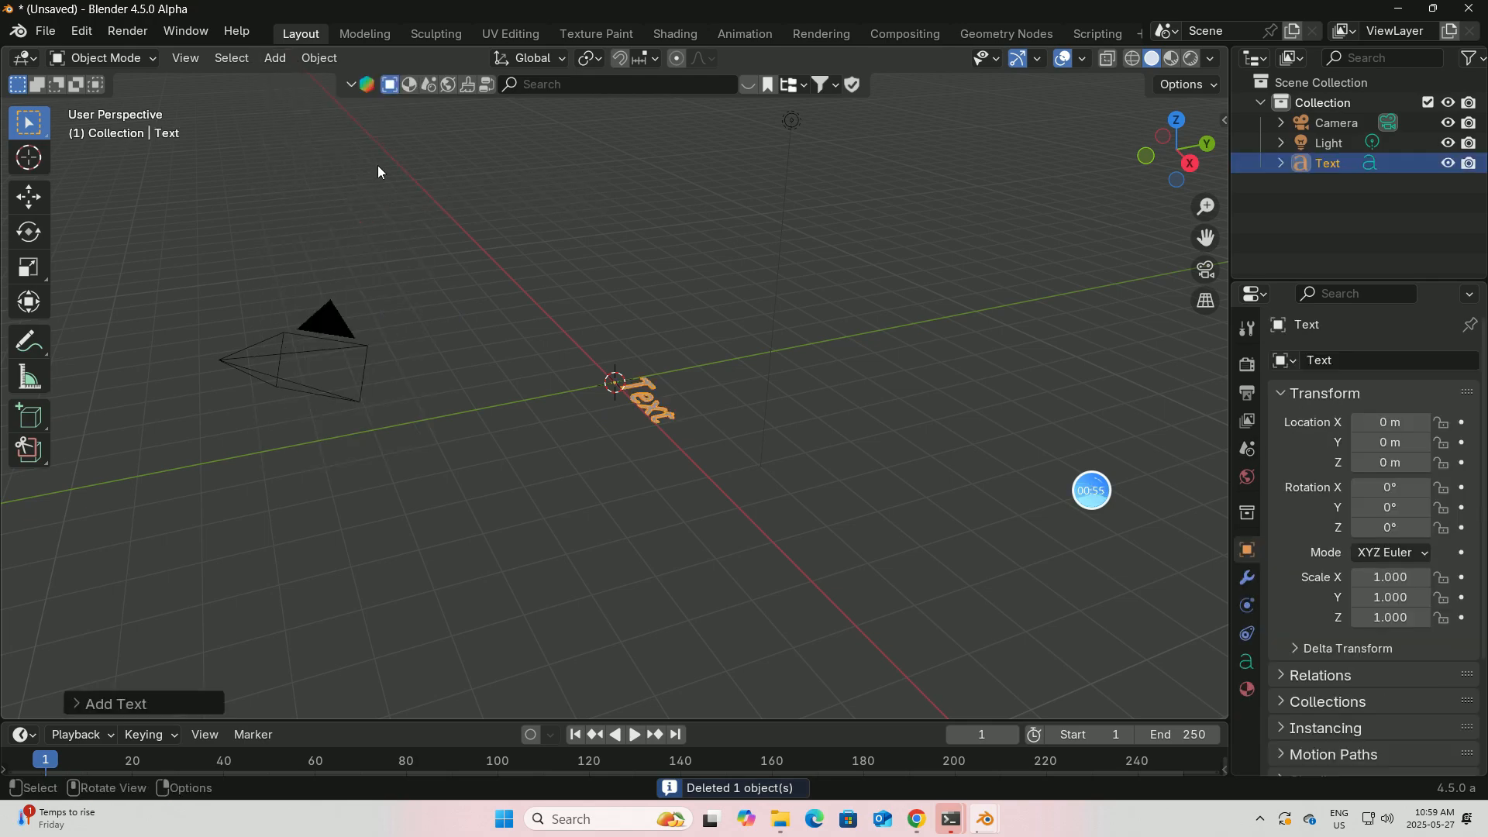
Stand the text object upright by setting its X rotation to 90°.
{"action": "middle_click_drag", "start_coordinate": [736, 401], "coordinate": [880, 445]}
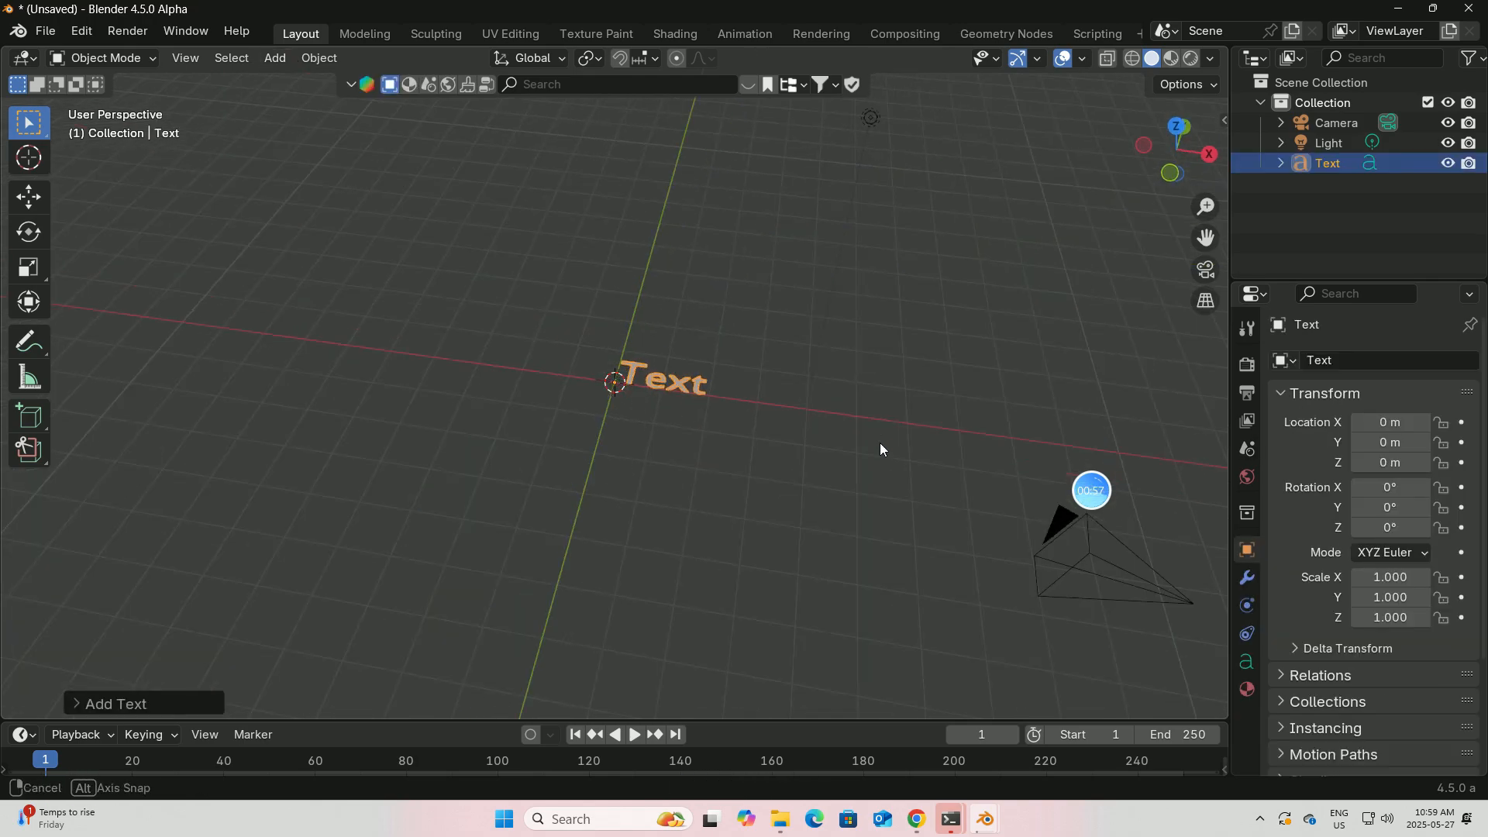
{"action": "left_click", "coordinate": [1392, 484]}
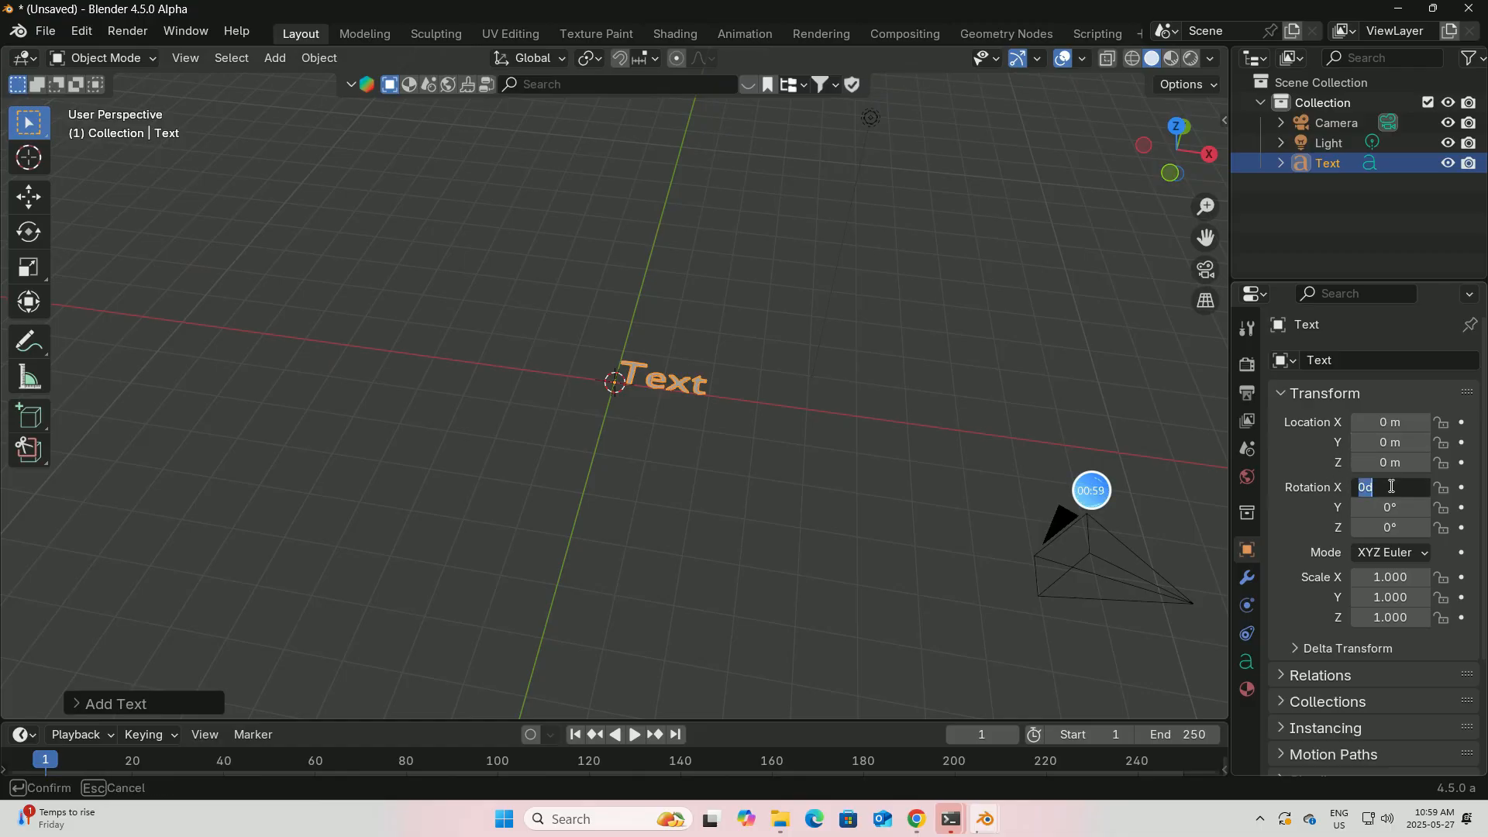
{"action": "key", "text": "BackSpace"}
{"action": "type", "text": "90"}
{"action": "key", "text": "Return"}
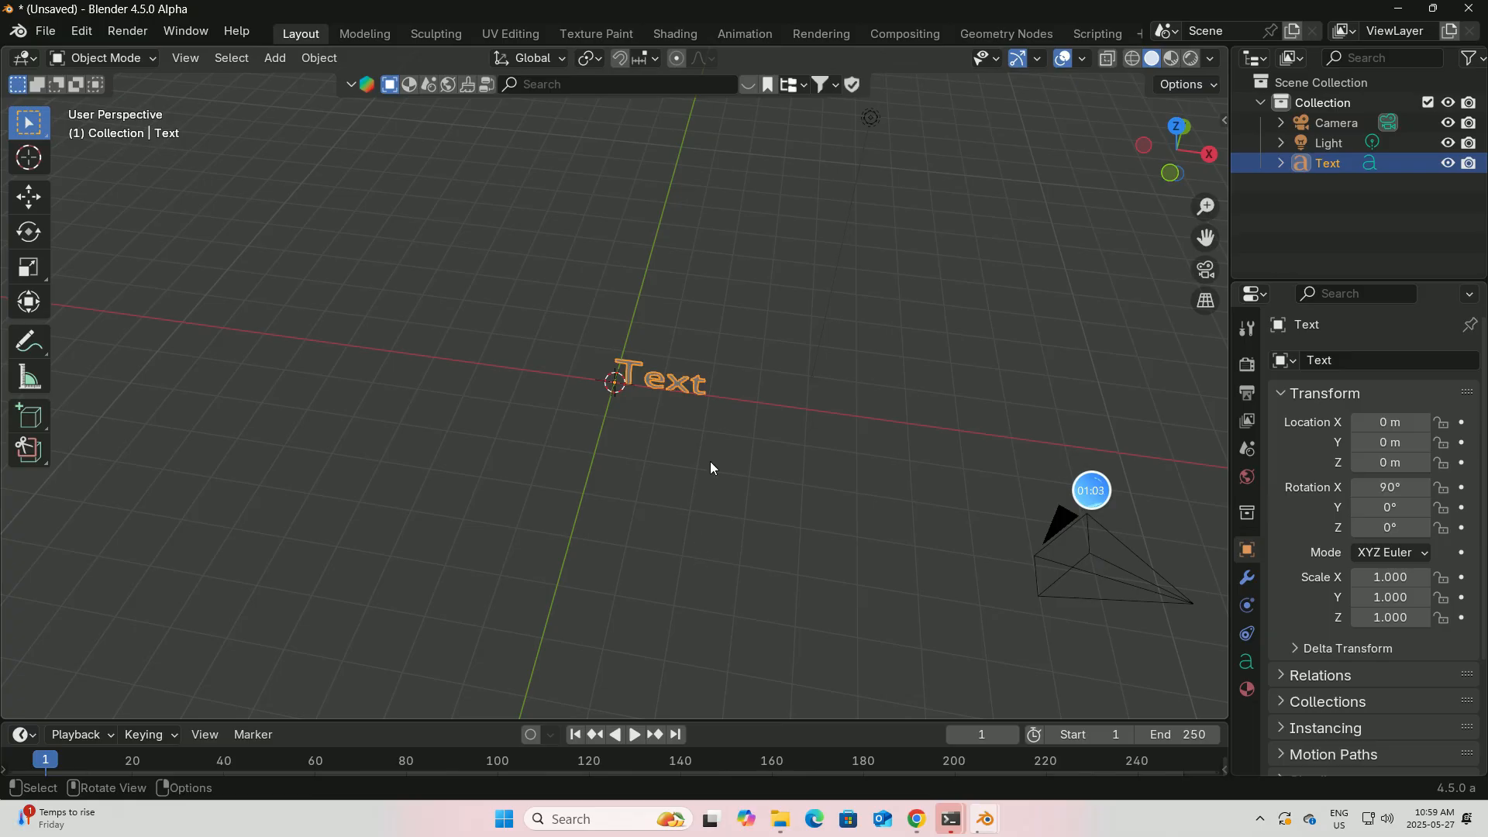
Enter Edit Mode on the text object and replace its default wording with "&".
{"action": "middle_click_drag", "start_coordinate": [710, 462], "coordinate": [750, 366]}
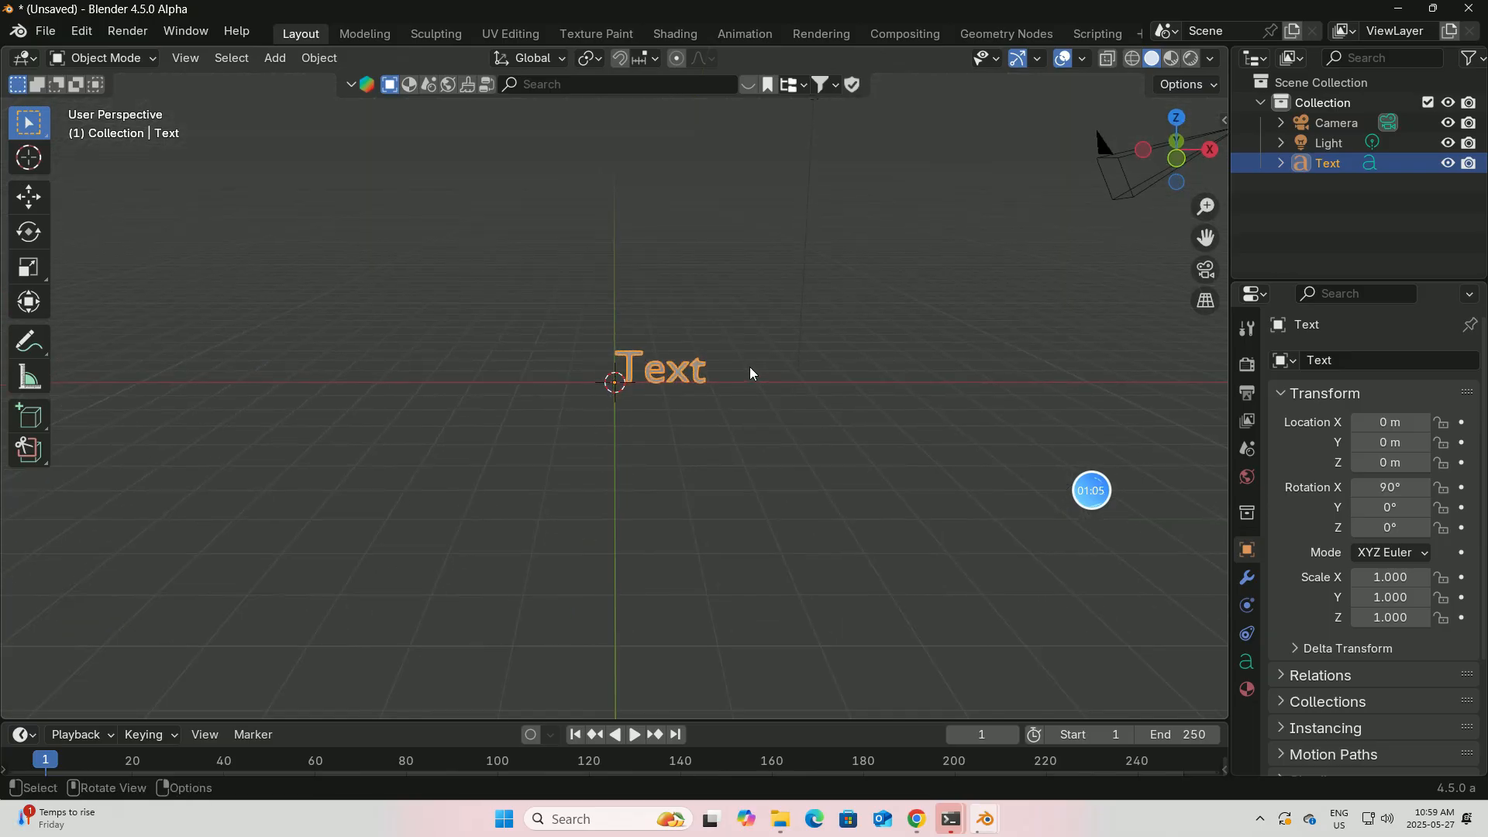
{"action": "scroll", "coordinate": [751, 366], "scroll_direction": "up", "scroll_amount": 8}
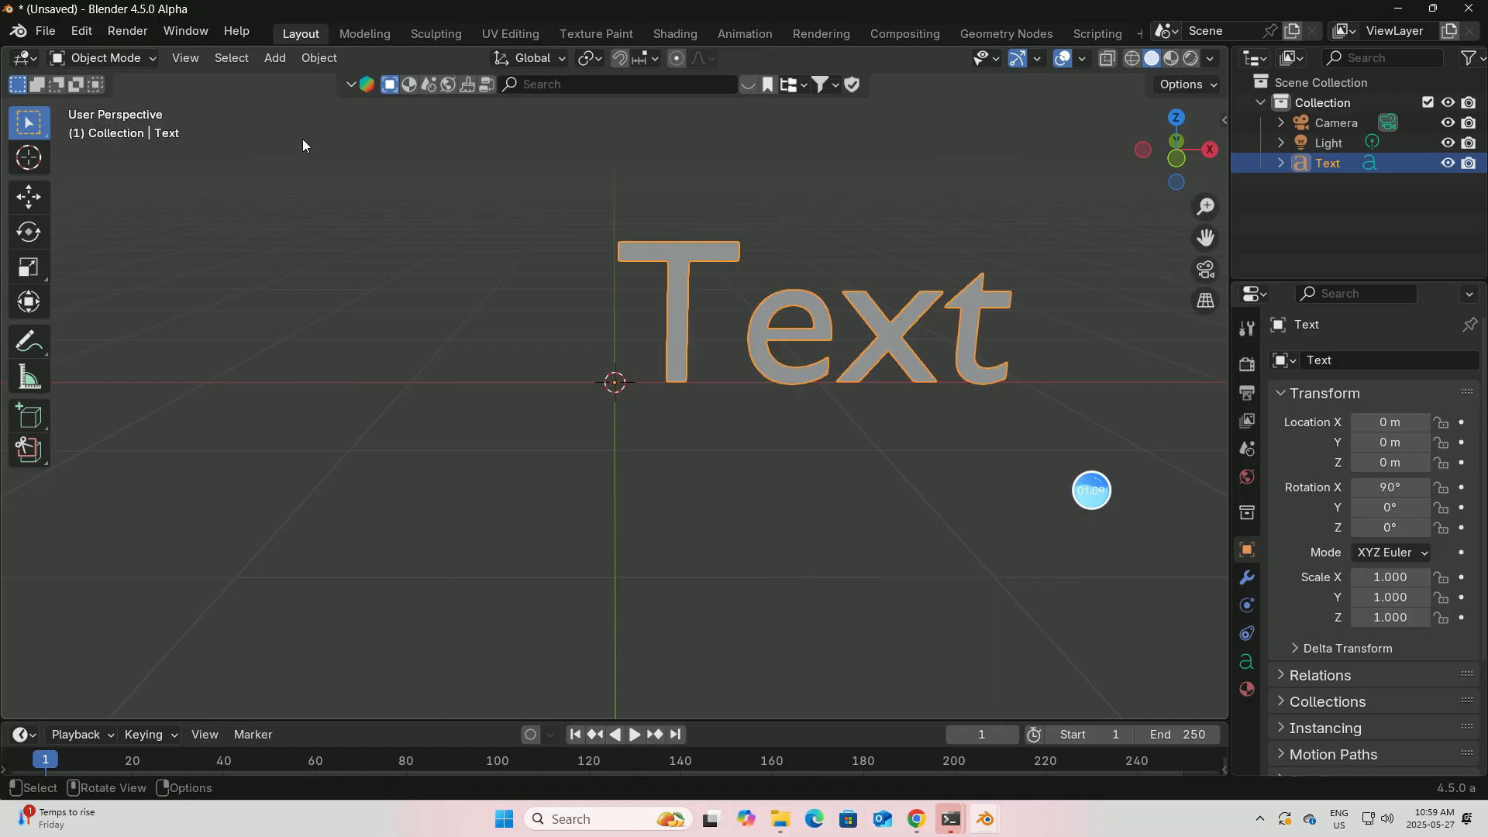
{"action": "left_click", "coordinate": [152, 56]}
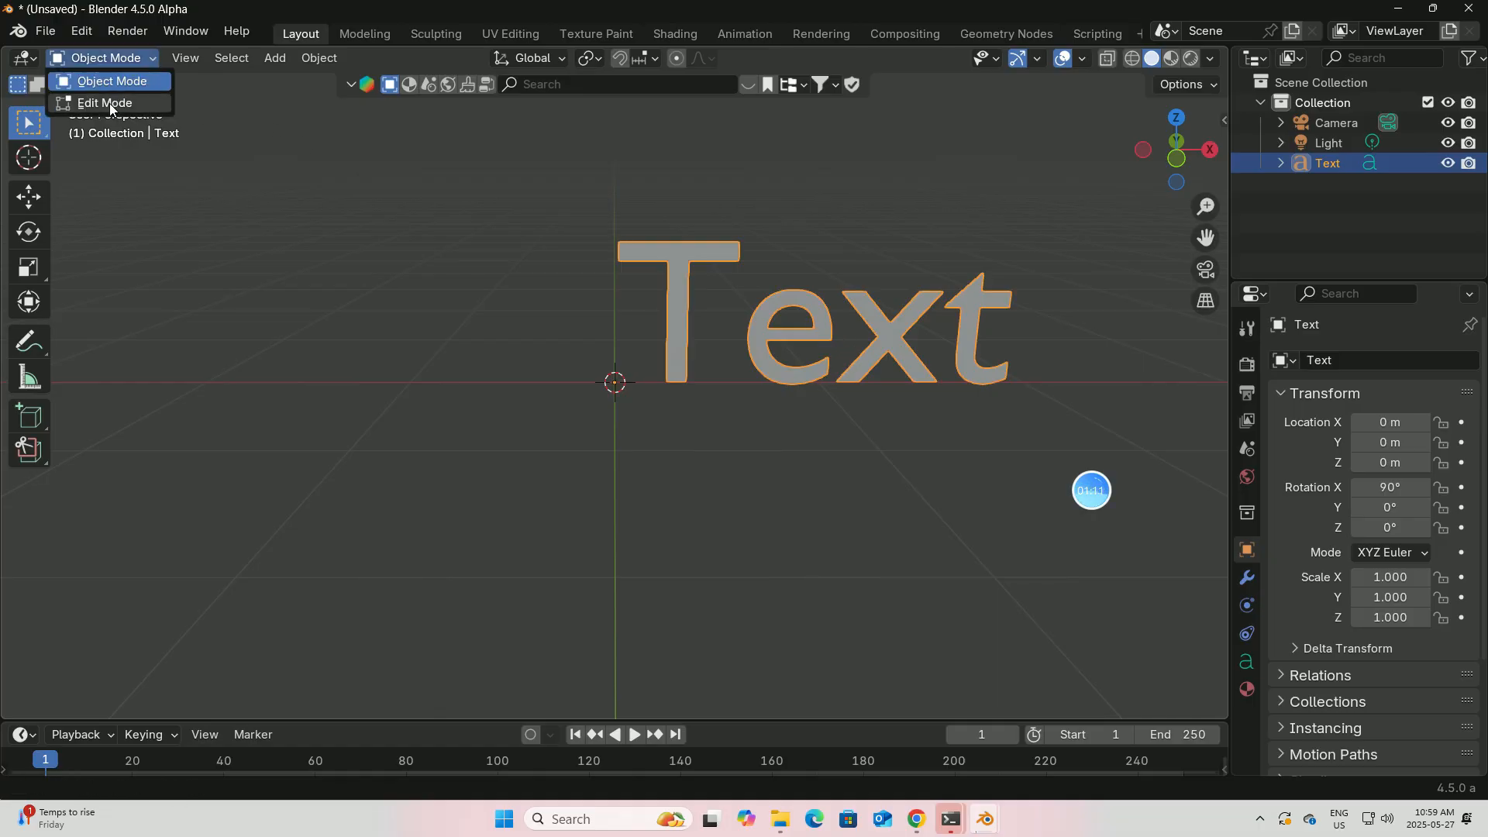
{"action": "left_click", "coordinate": [110, 104]}
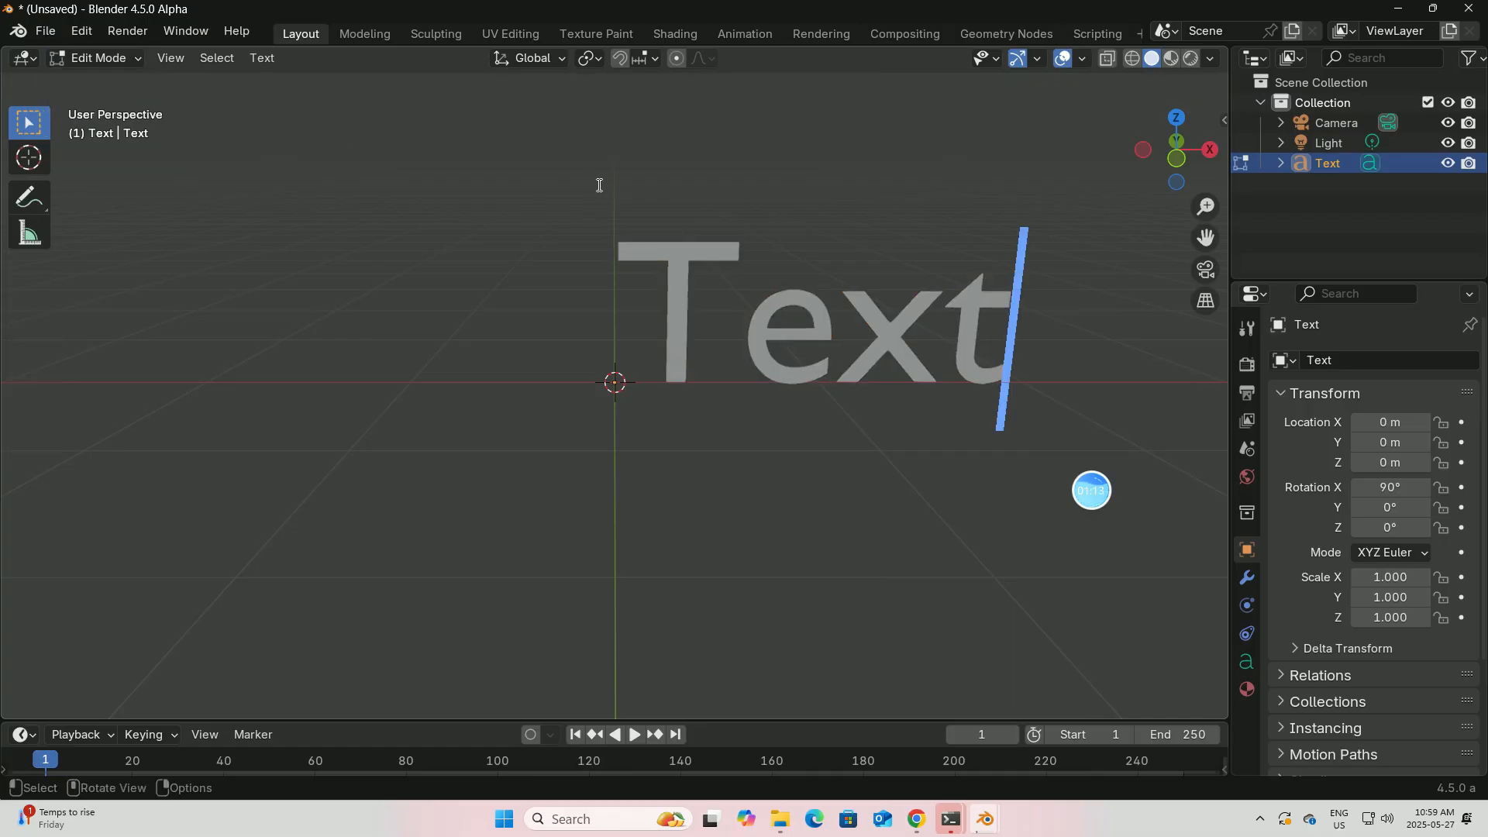
{"action": "key", "text": "BackSpace"}
{"action": "key", "text": "BackSpace"}
{"action": "key", "text": "BackSpace"}
{"action": "key", "text": "BackSpace"}
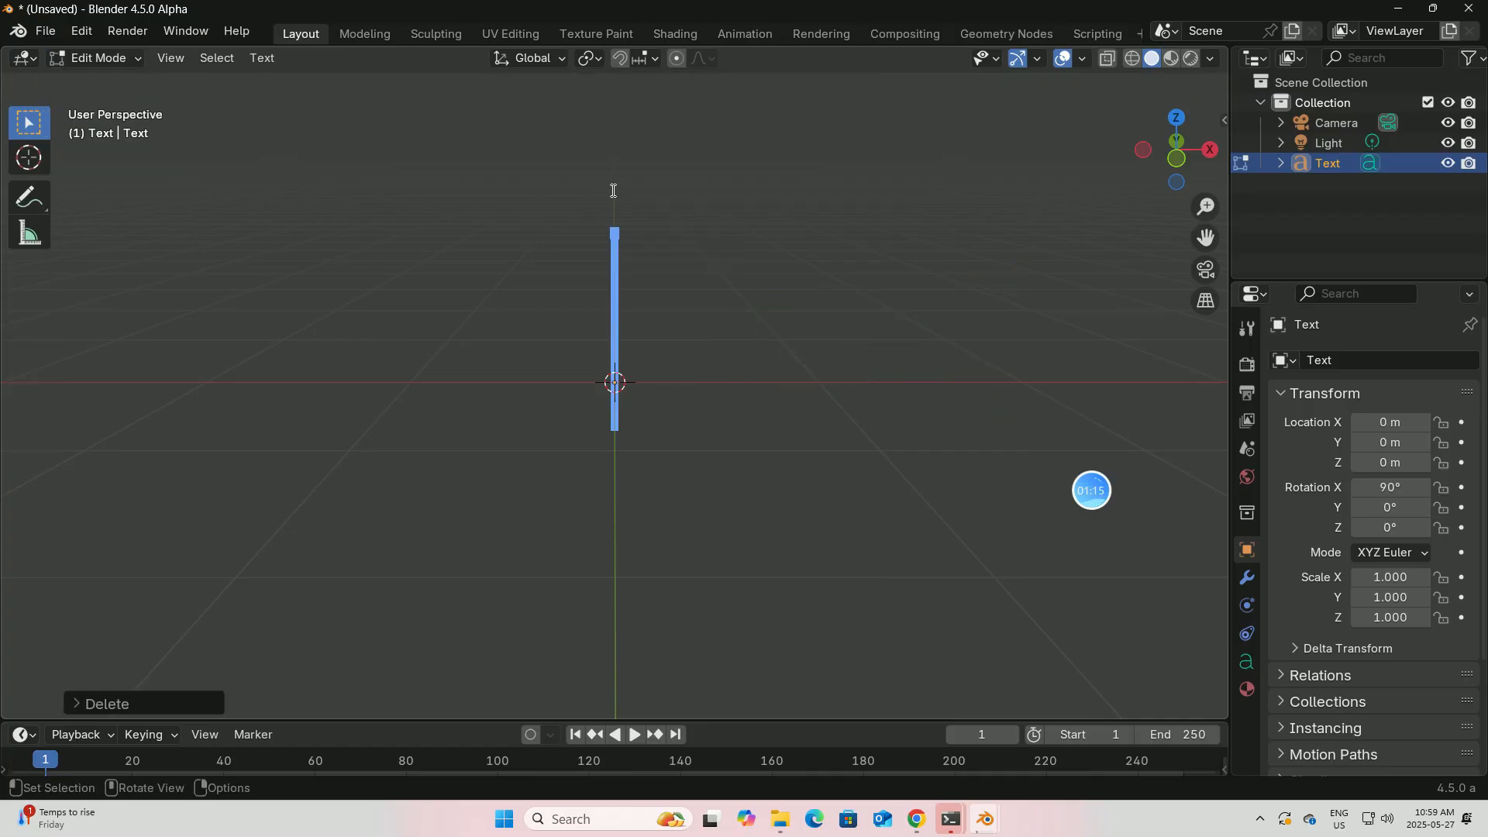
{"action": "key", "text": "shift"}
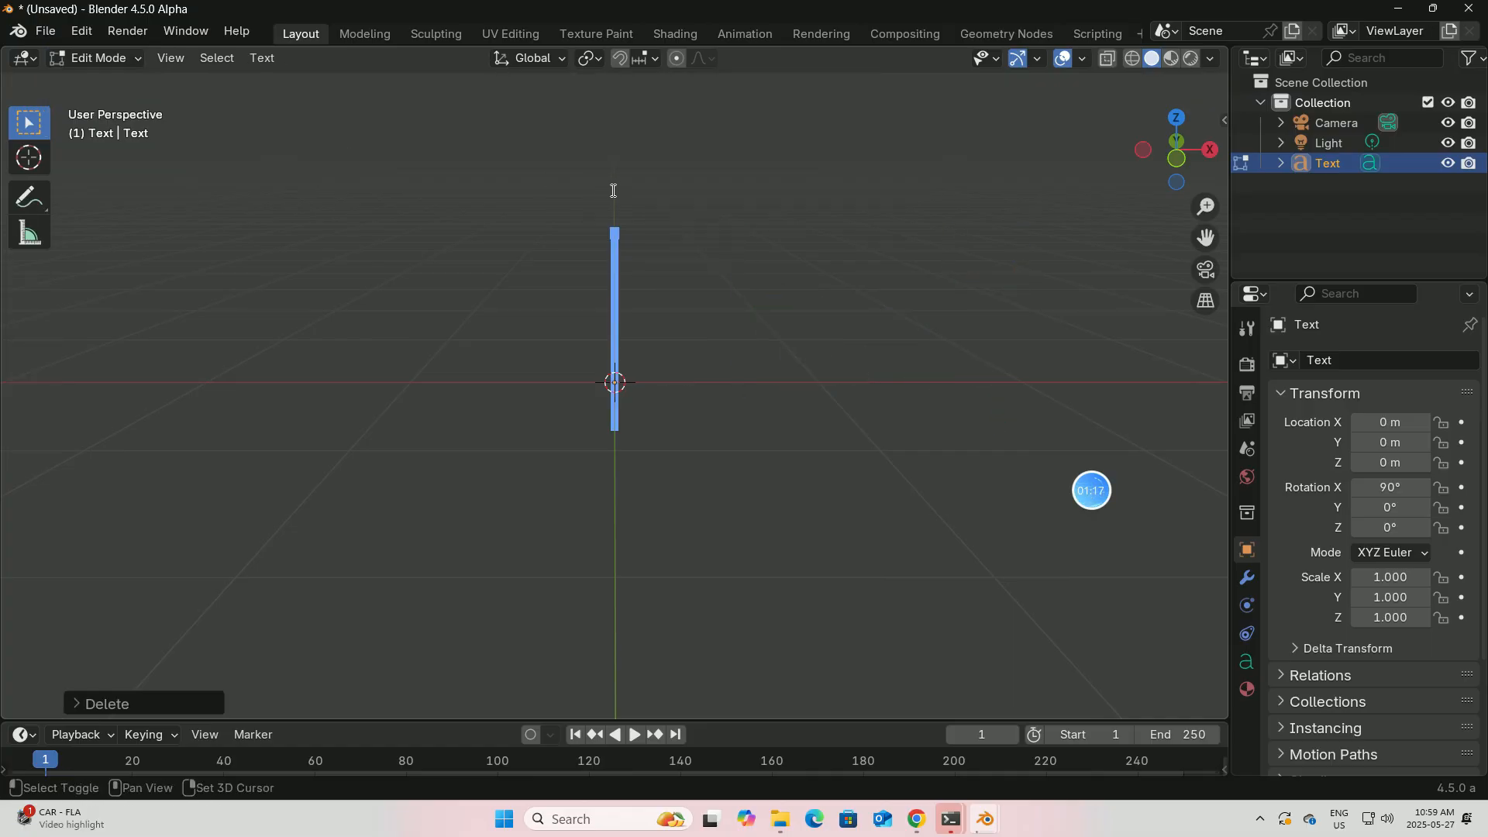
{"action": "type", "text": "&"}
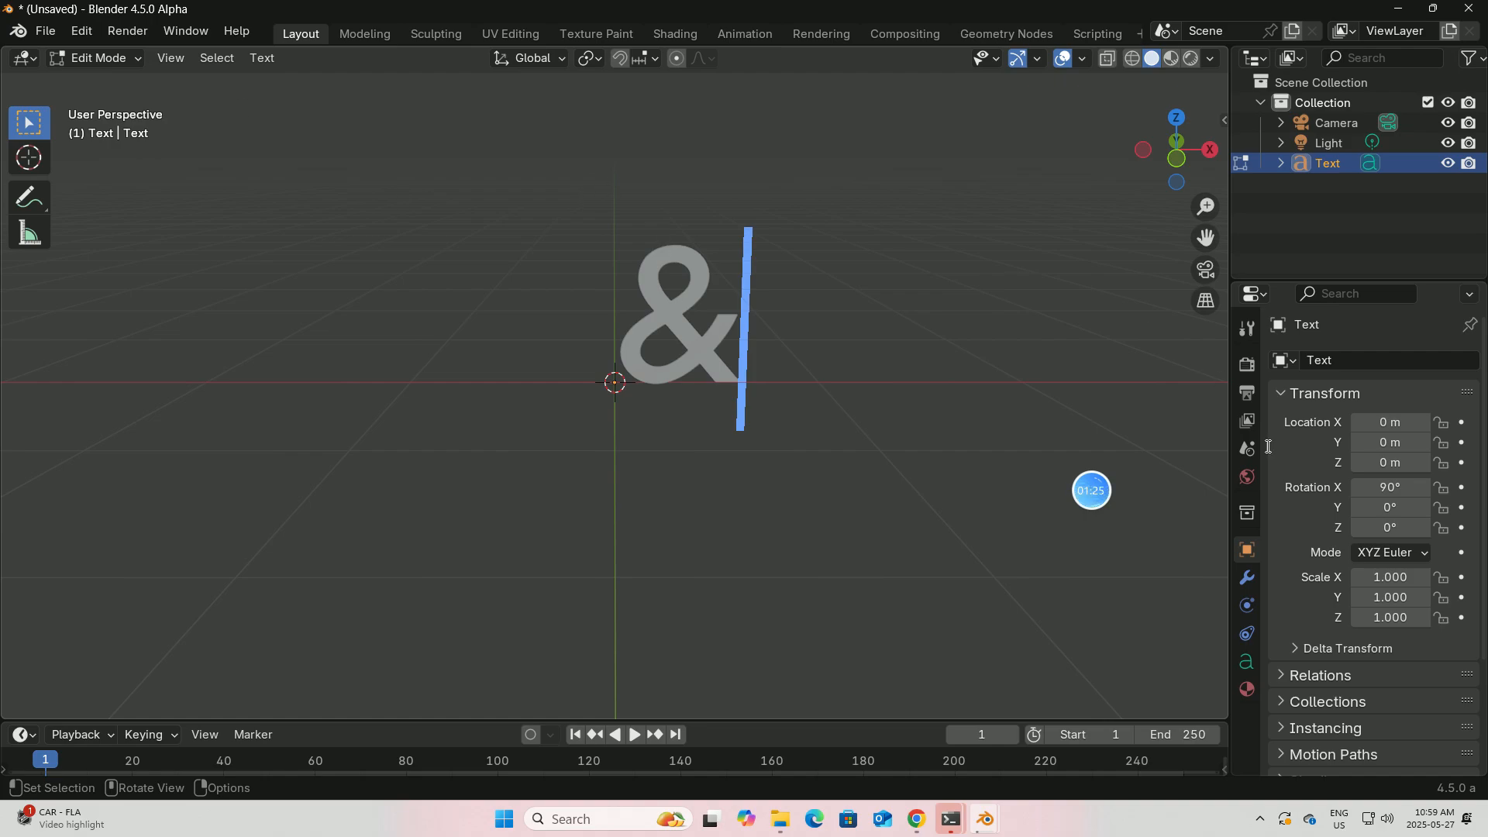
Align the ampersand text's paragraph to Center horizontally and Middle vertically.
{"action": "left_click", "coordinate": [1248, 664]}
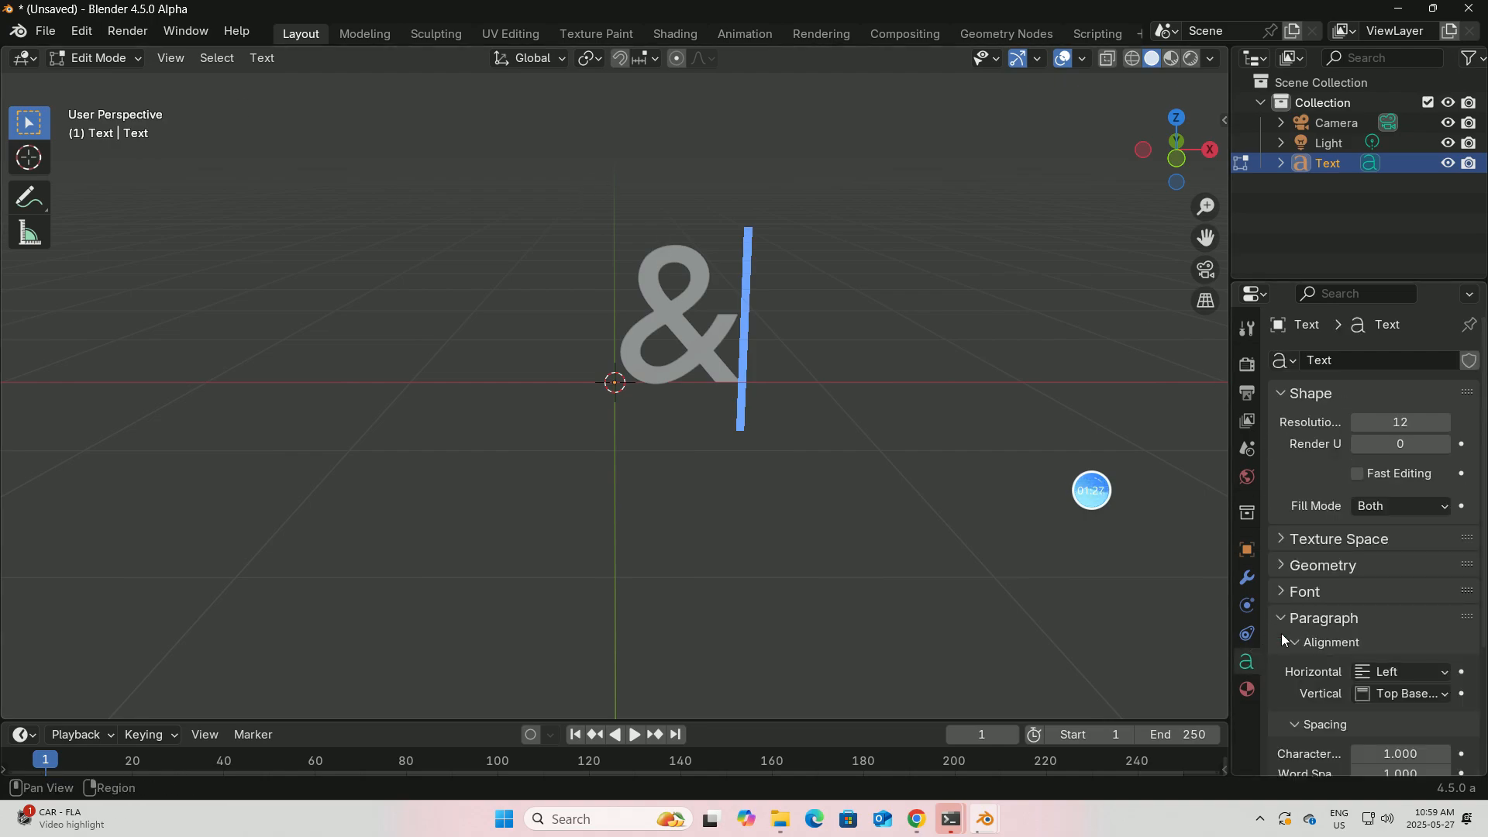
{"action": "scroll", "coordinate": [1323, 581], "scroll_direction": "down", "scroll_amount": 4}
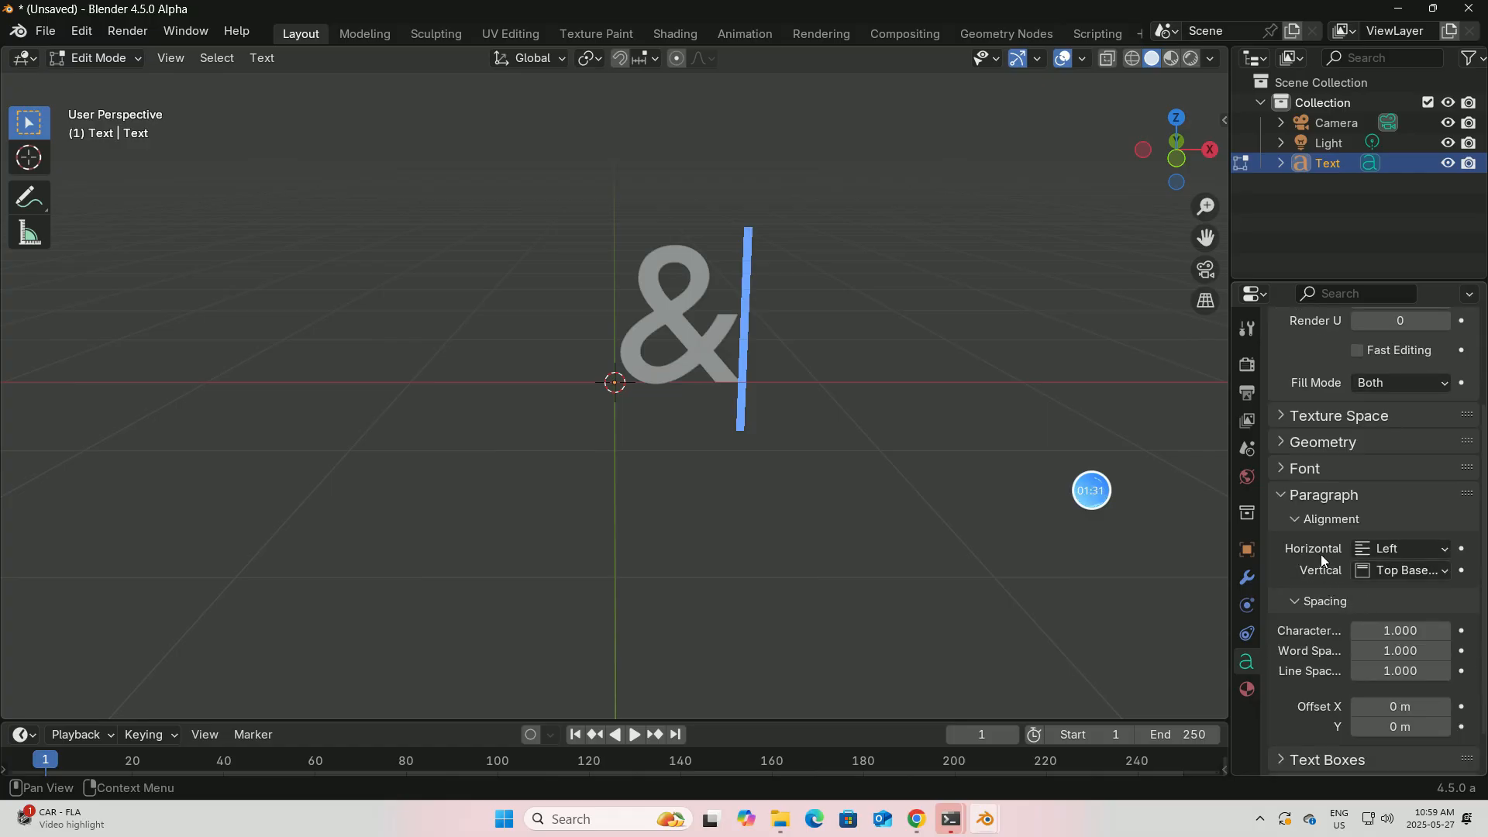
{"action": "left_click", "coordinate": [1445, 552]}
{"action": "left_click", "coordinate": [1402, 594]}
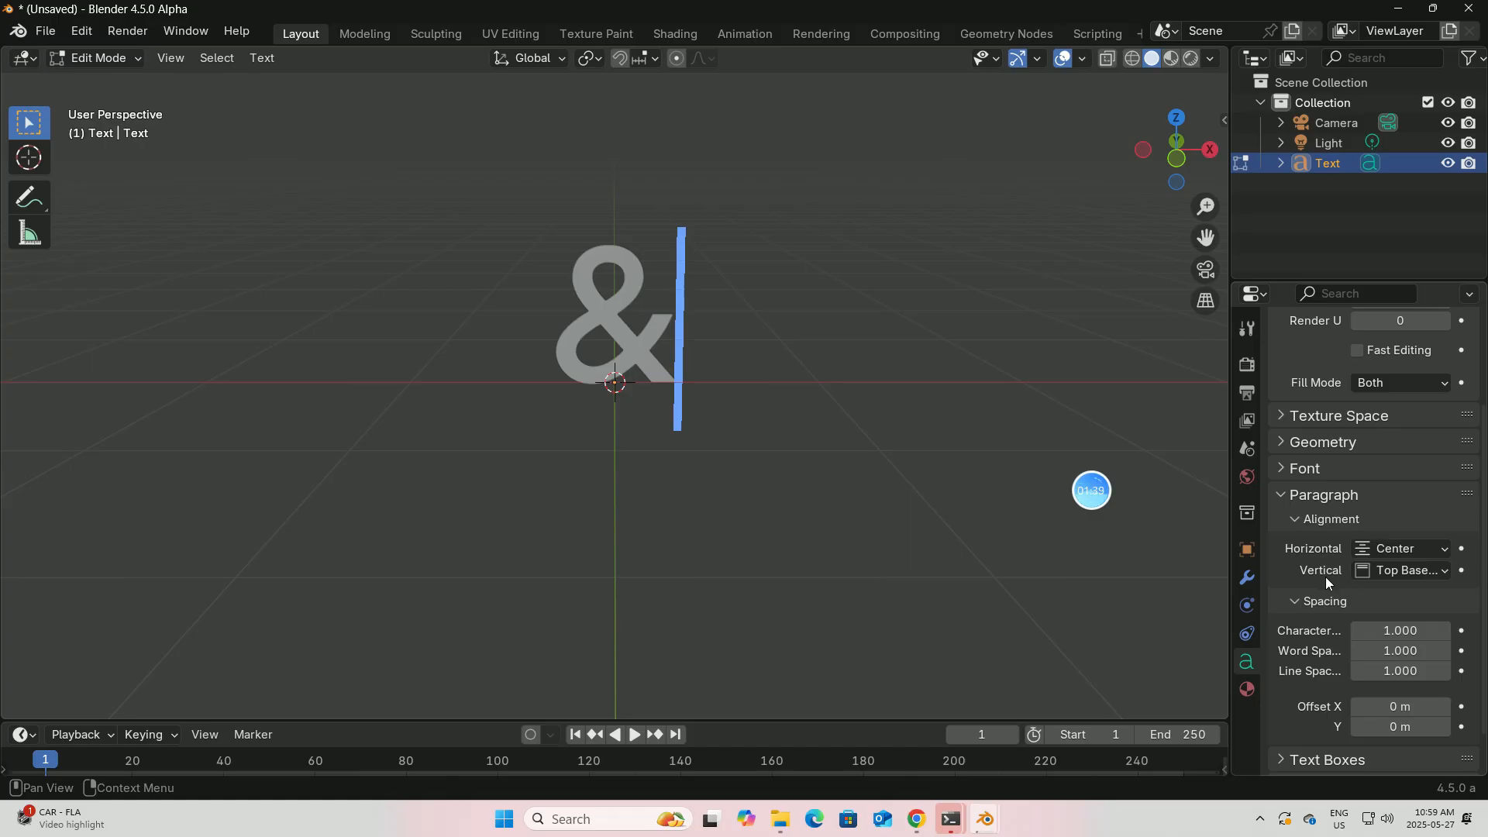
{"action": "left_click", "coordinate": [1444, 572]}
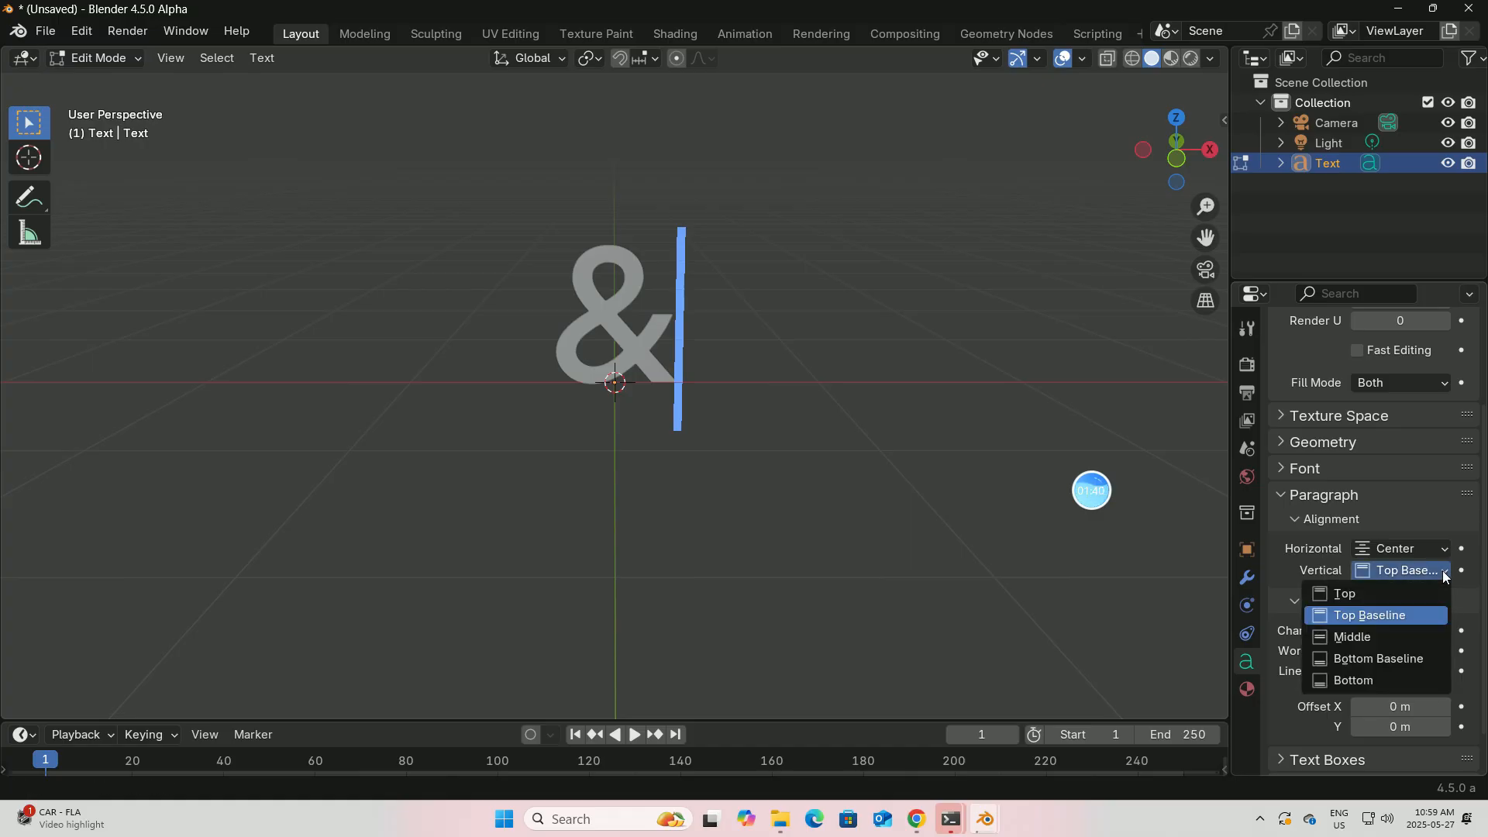
{"action": "left_click", "coordinate": [1353, 638]}
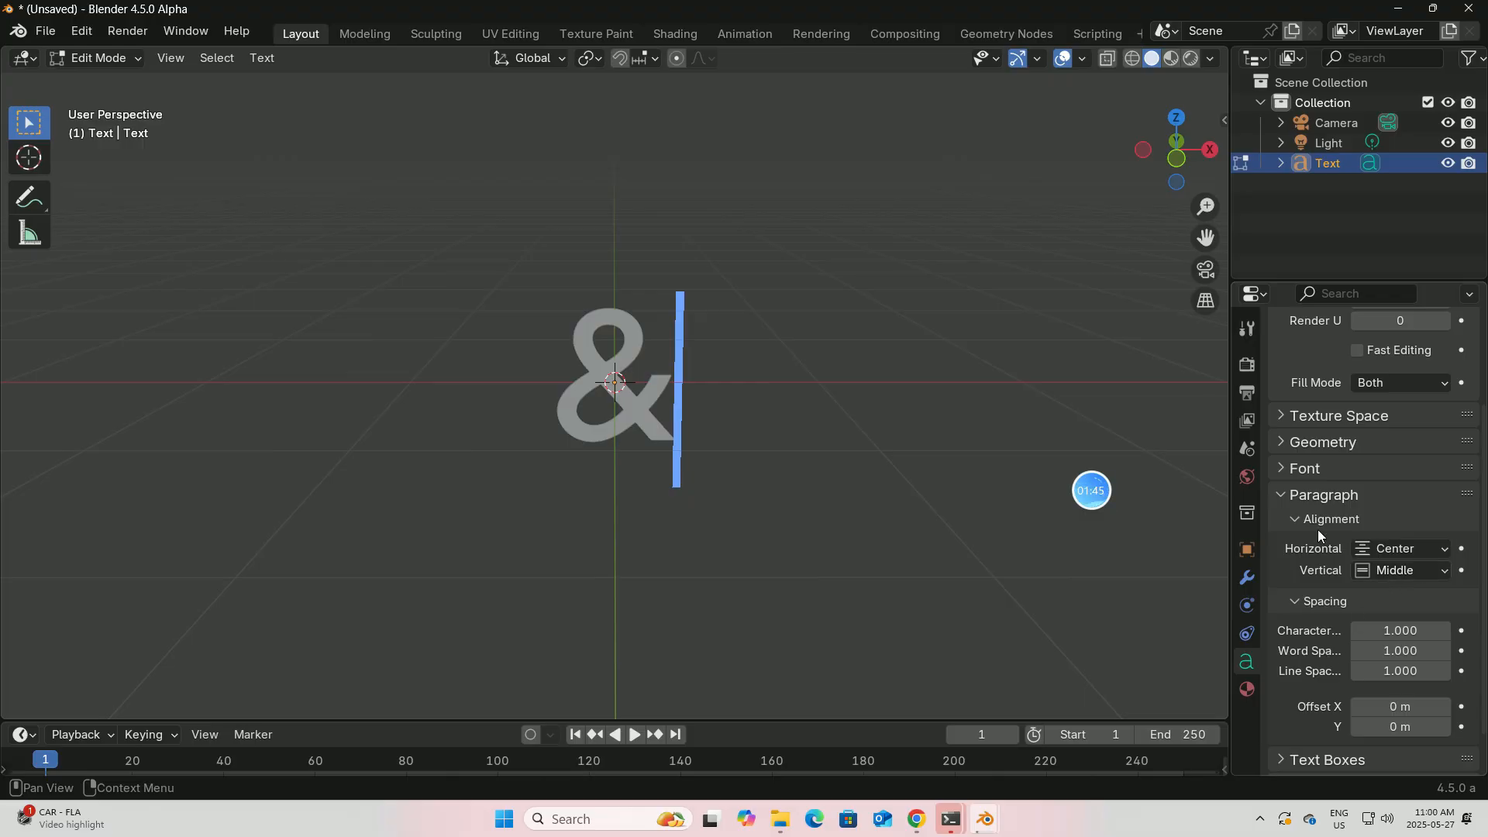
Give the ampersand text an extrude of 0.05 m and a round bevel depth of 0.002 m.
{"action": "left_click", "coordinate": [1313, 444]}
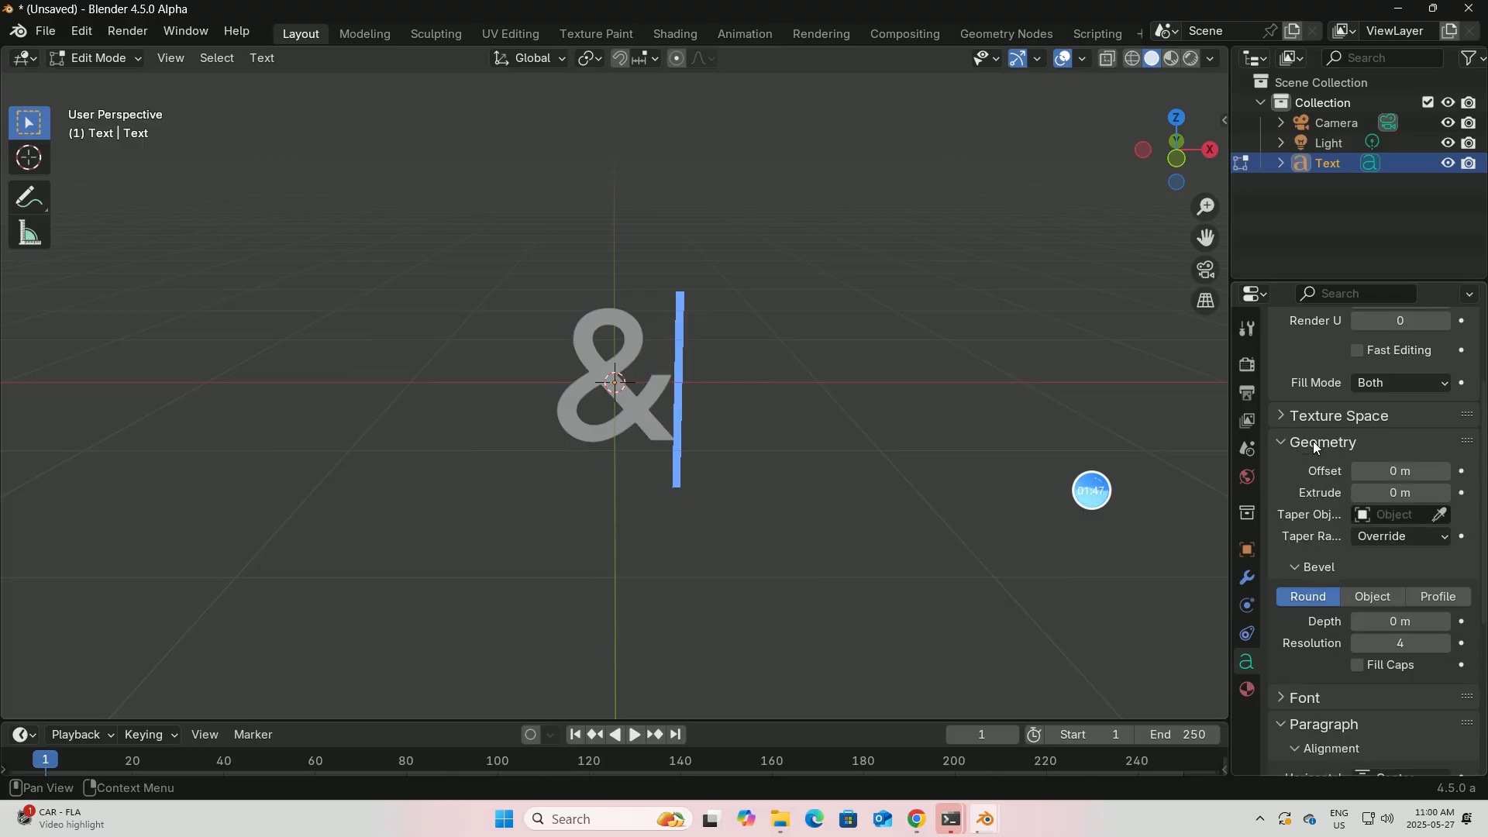
{"action": "left_click_drag", "start_coordinate": [1396, 493], "coordinate": [1402, 496]}
{"action": "key", "text": "BackSpace"}
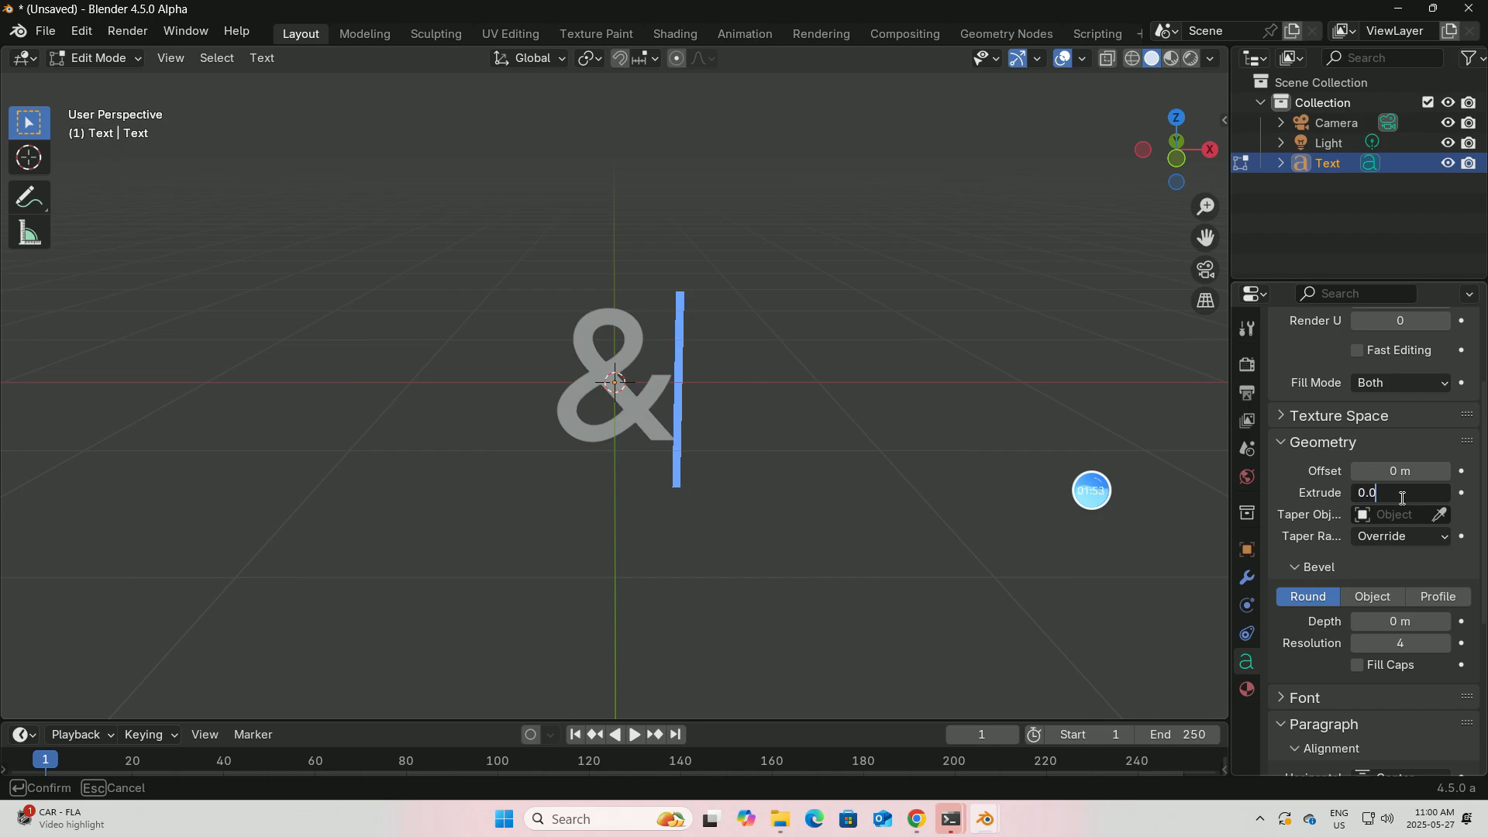
{"action": "key", "text": "Return"}
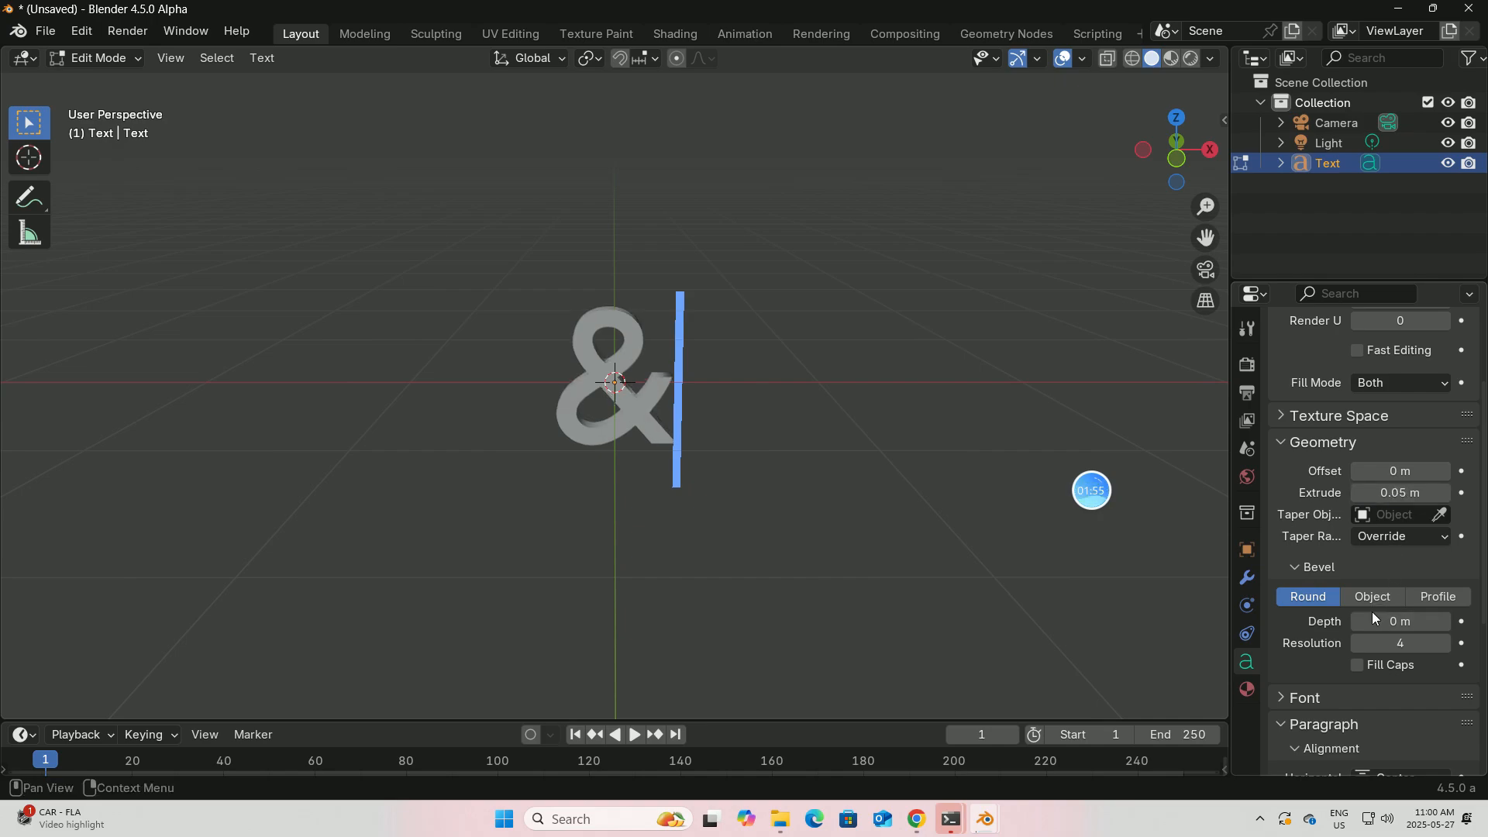
{"action": "left_click", "coordinate": [1392, 621]}
{"action": "key", "text": "BackSpace"}
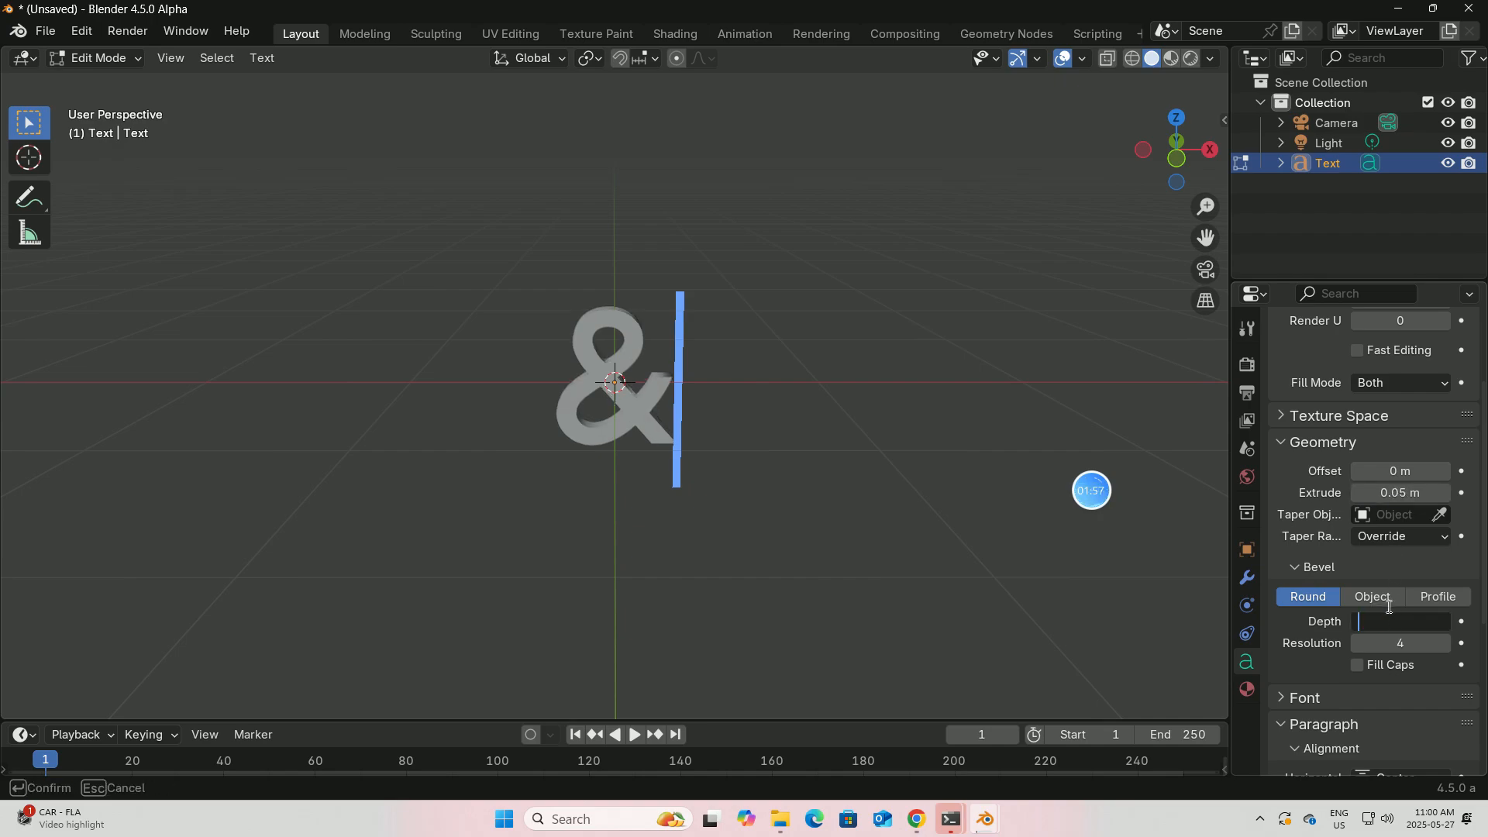
{"action": "type", "text": "0.002"}
{"action": "key", "text": "Return"}
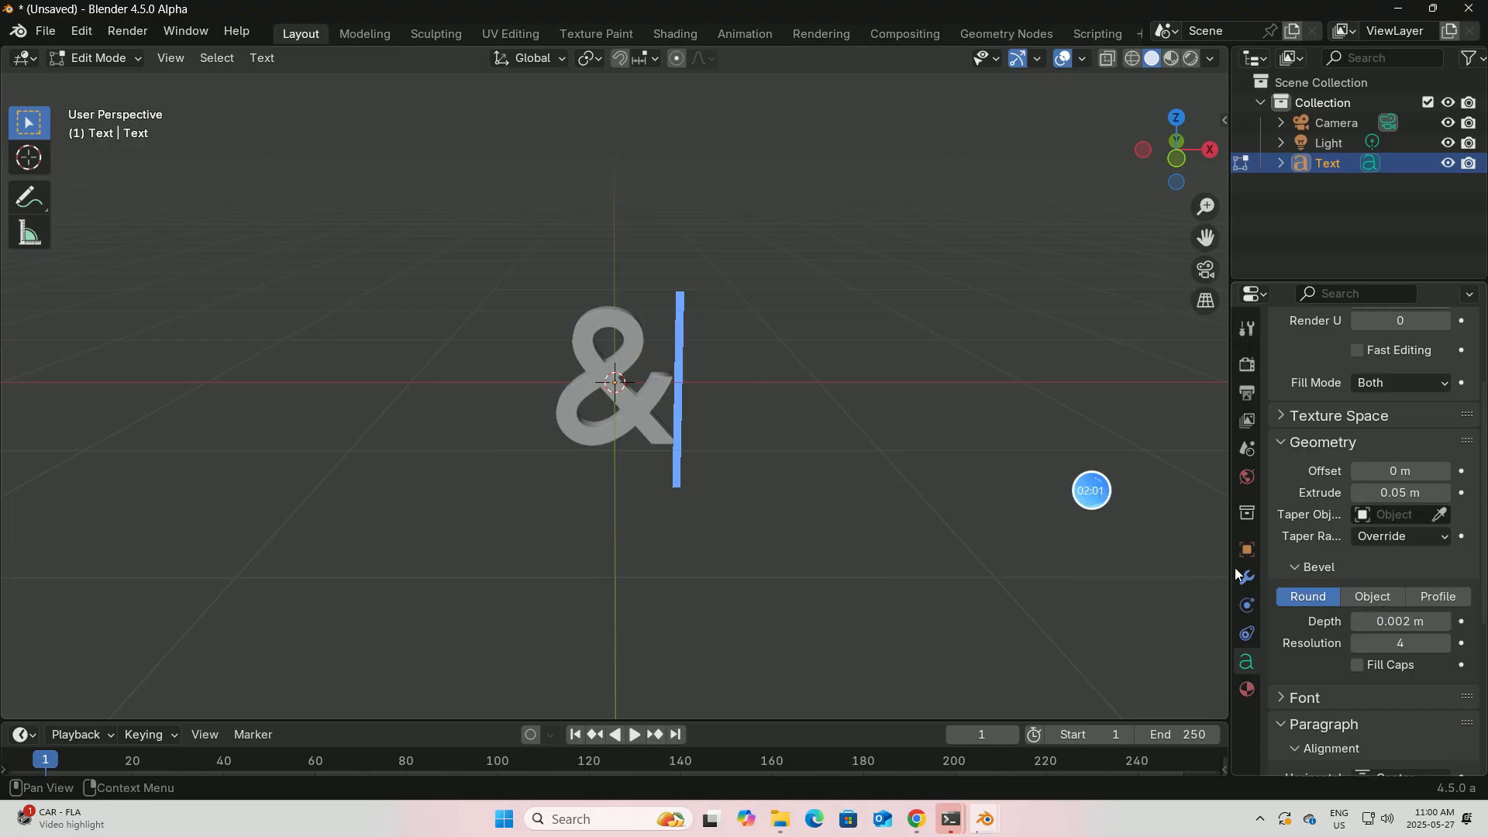
Return to Object Mode and convert the ampersand text object to a mesh.
{"action": "left_click", "coordinate": [138, 61]}
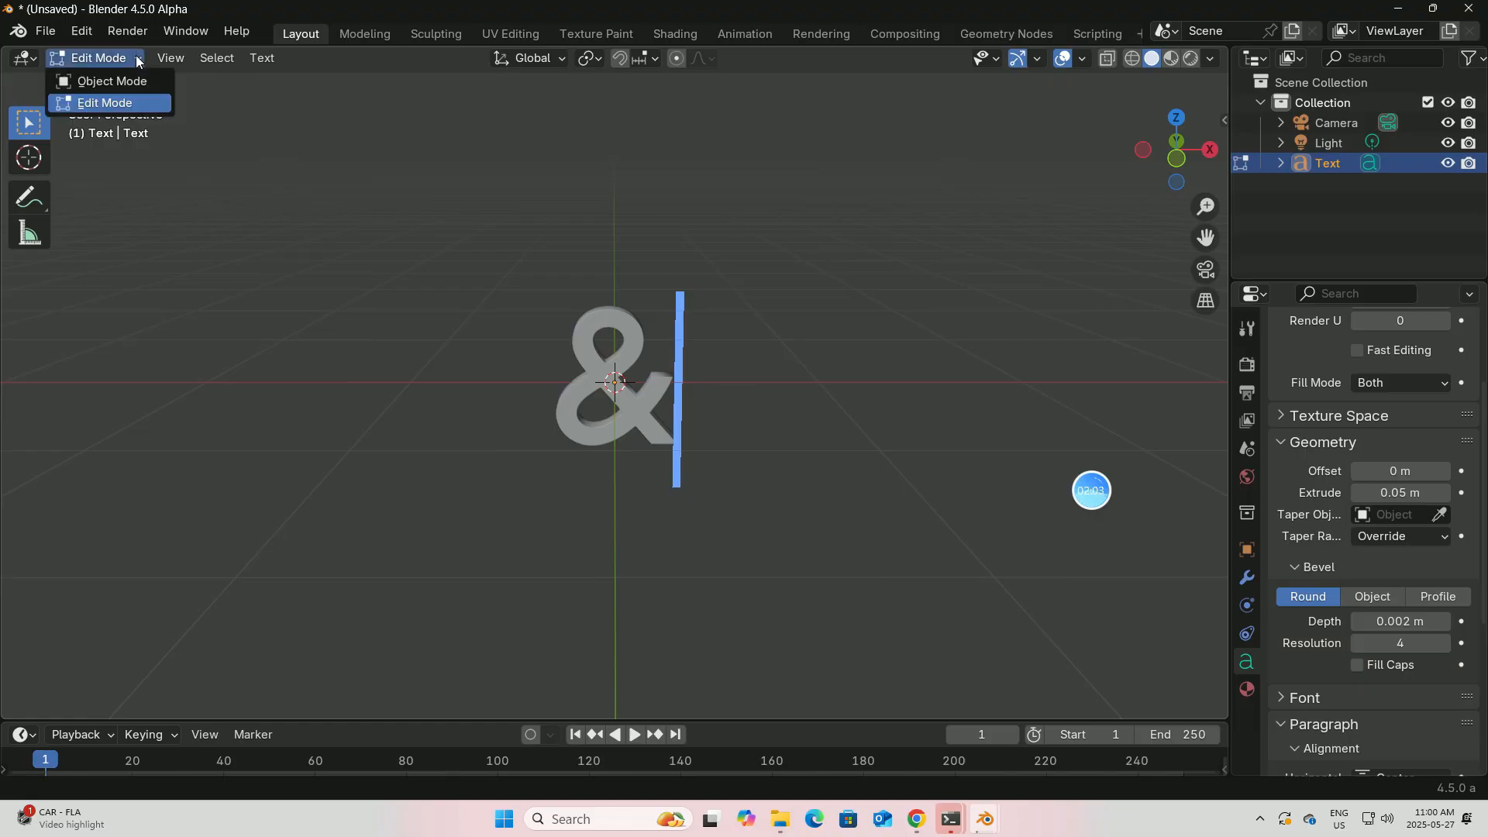
{"action": "left_click", "coordinate": [110, 81]}
{"action": "mouse_move", "coordinate": [794, 366]}
{"action": "middle_mouse_down"}
{"action": "mouse_move", "coordinate": [736, 413]}
{"action": "mouse_move", "coordinate": [677, 411]}
{"action": "mouse_move", "coordinate": [792, 391]}
{"action": "middle_mouse_up"}
{"action": "scroll", "coordinate": [792, 391], "scroll_direction": "up", "scroll_amount": 4}
{"action": "right_click", "coordinate": [654, 319]}
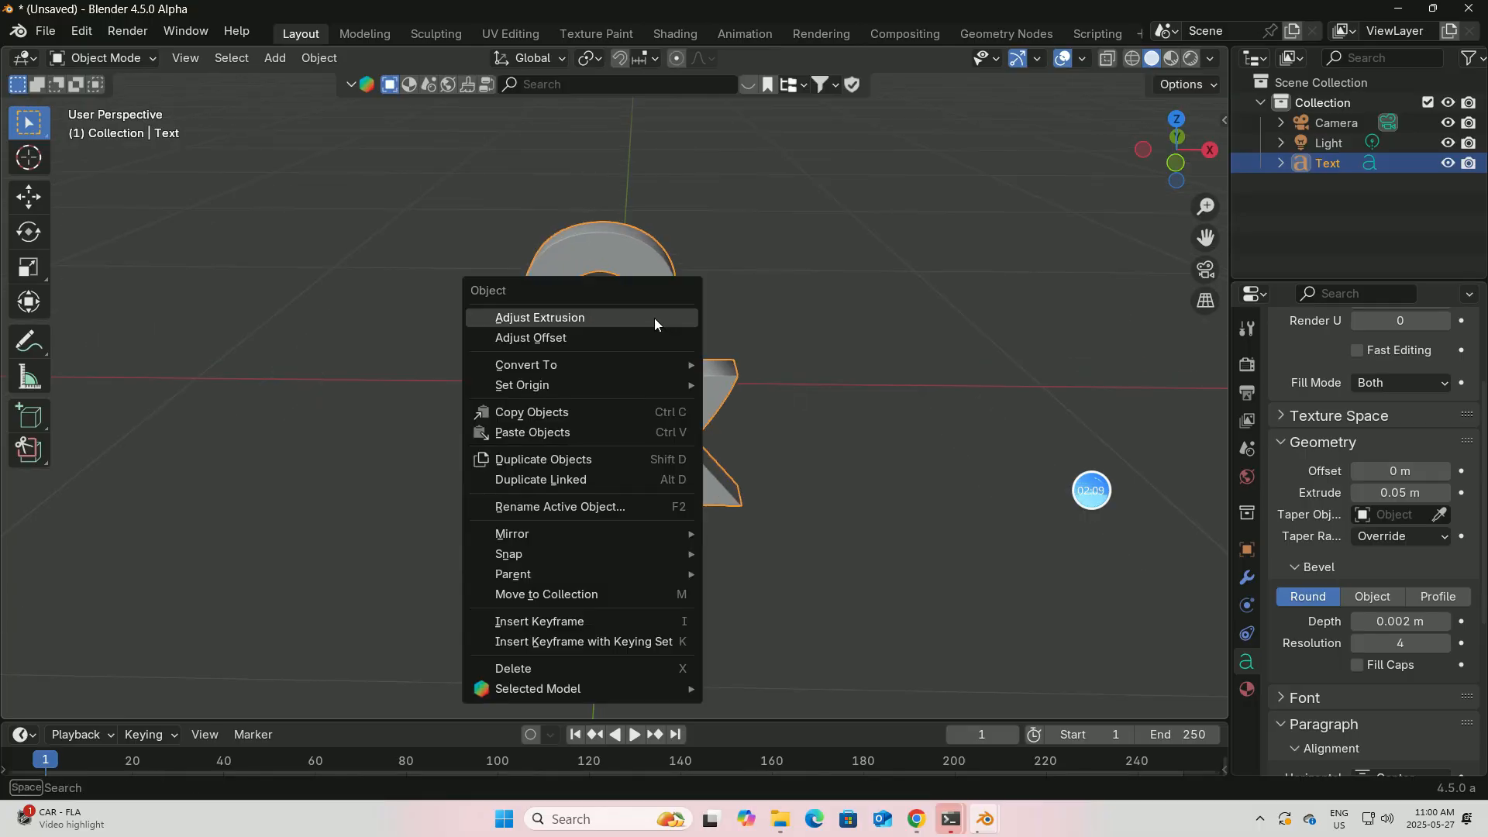
{"action": "mouse_move", "coordinate": [645, 369]}
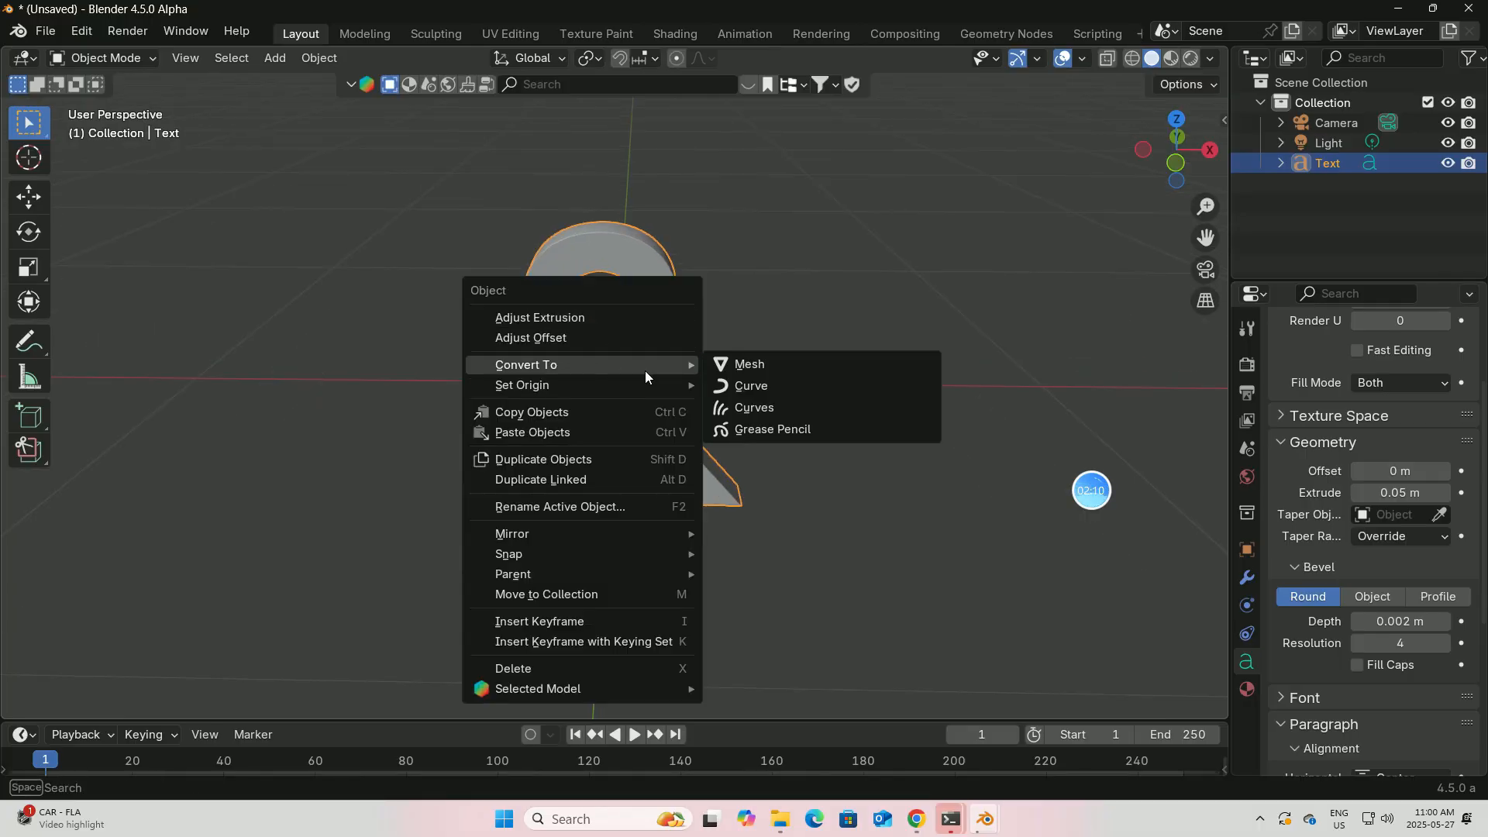
{"action": "left_click", "coordinate": [749, 373]}
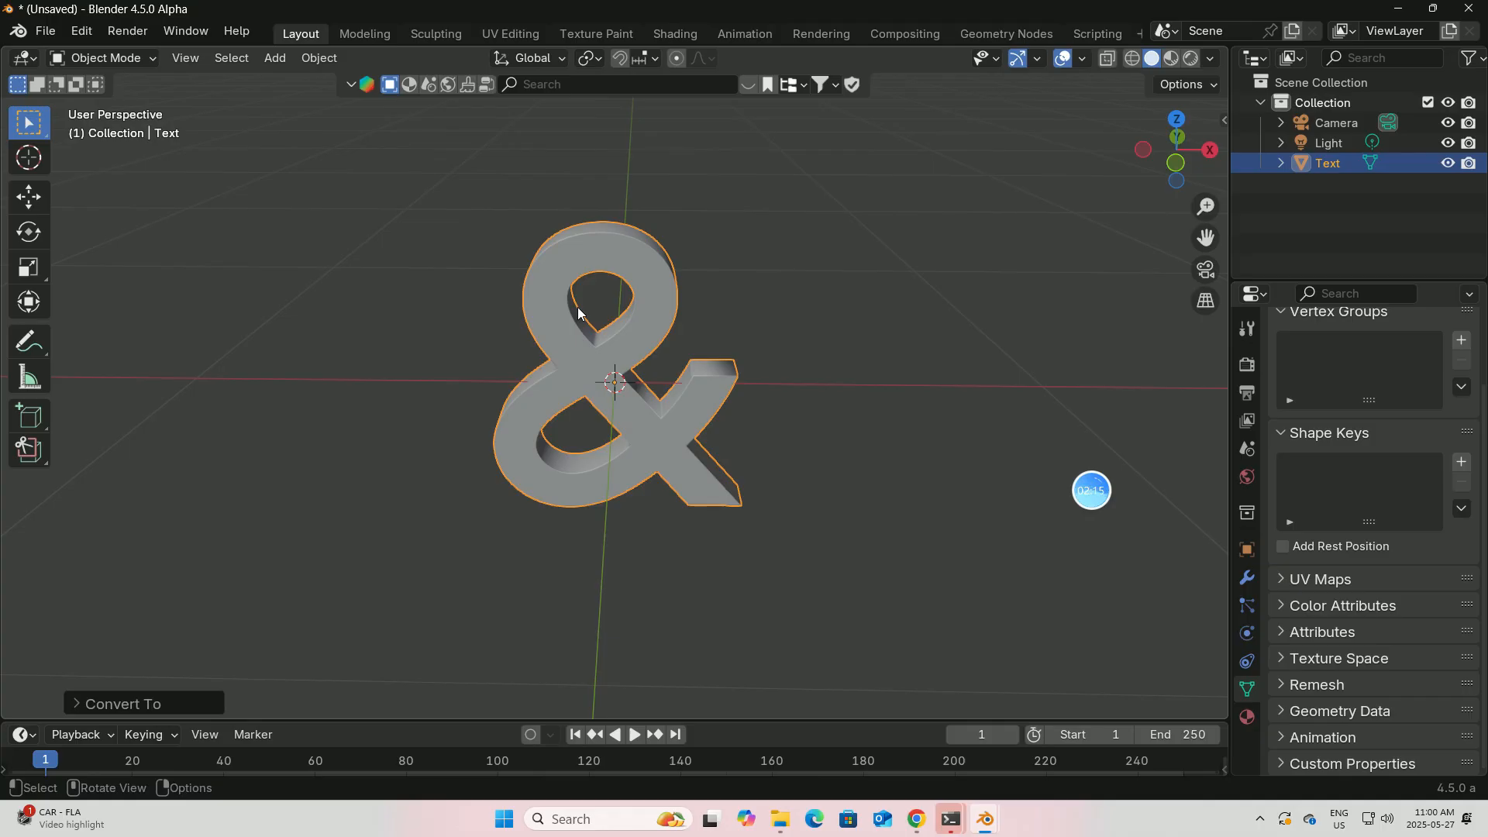
Add a Remesh modifier to the ampersand in Sharp mode with an octree depth of 6.
{"action": "left_click", "coordinate": [1247, 578]}
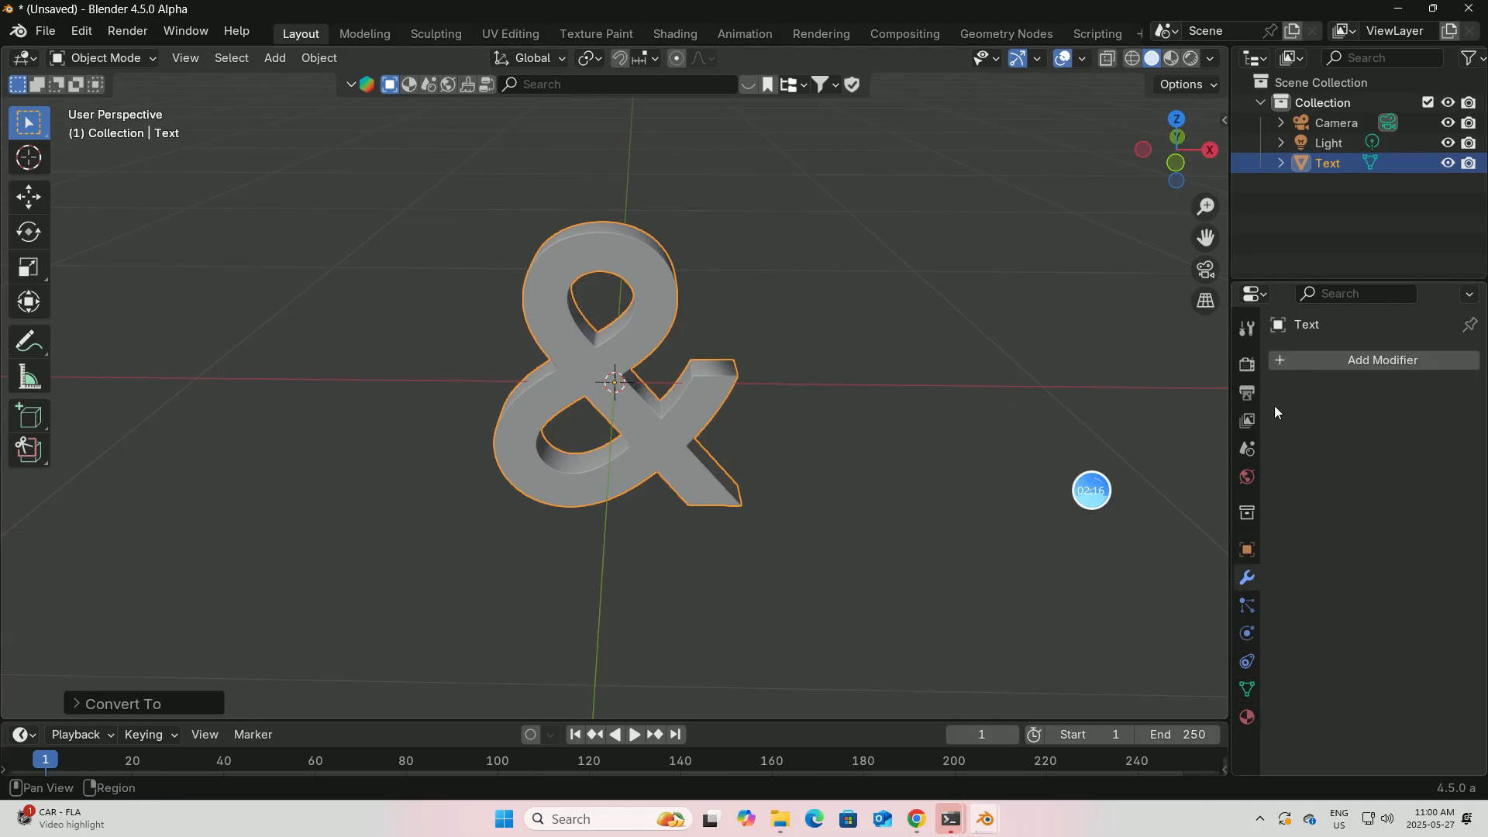
{"action": "left_click", "coordinate": [1311, 360]}
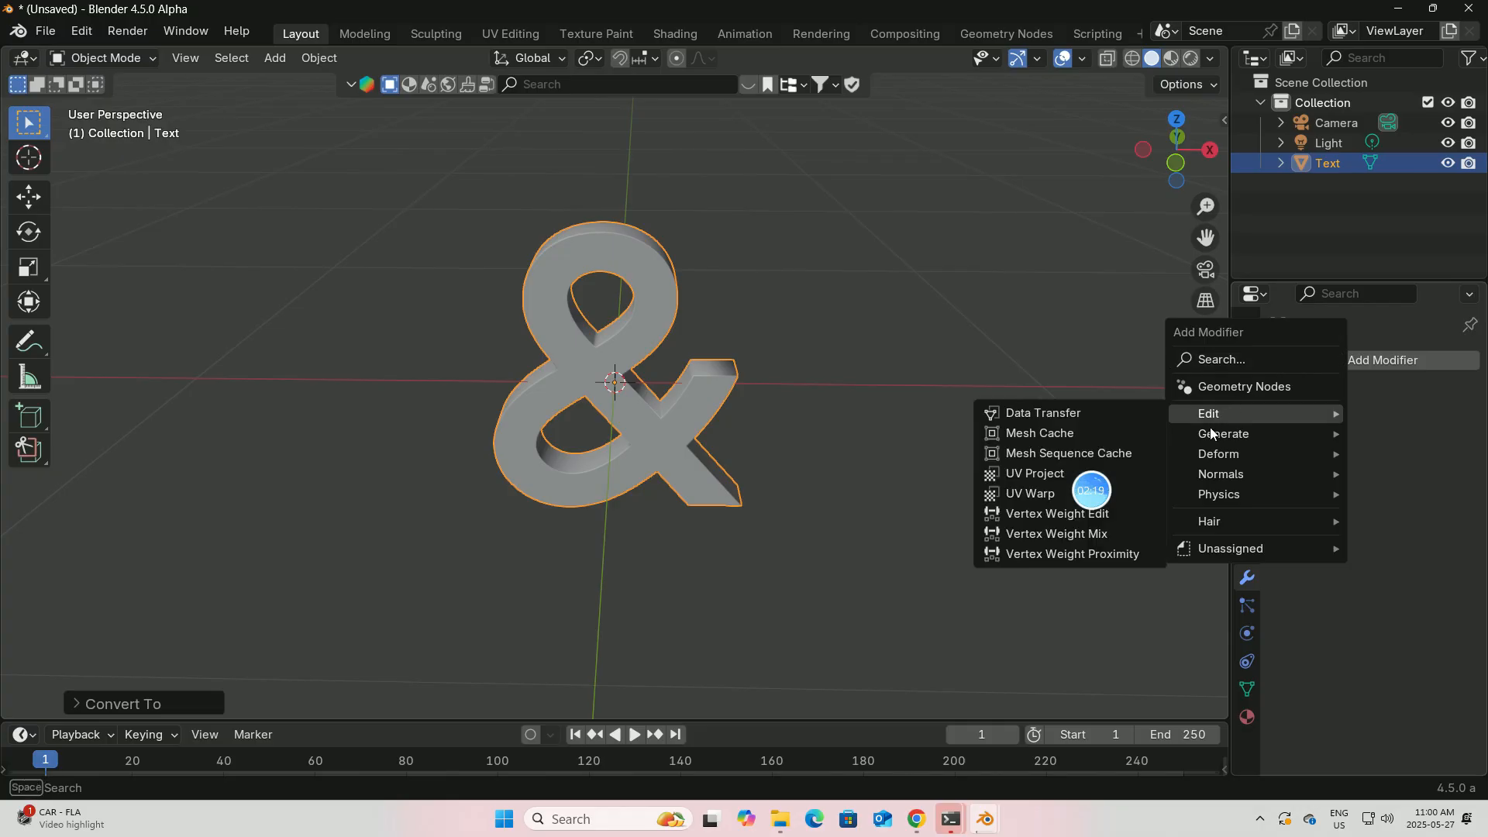
{"action": "mouse_move", "coordinate": [1212, 434]}
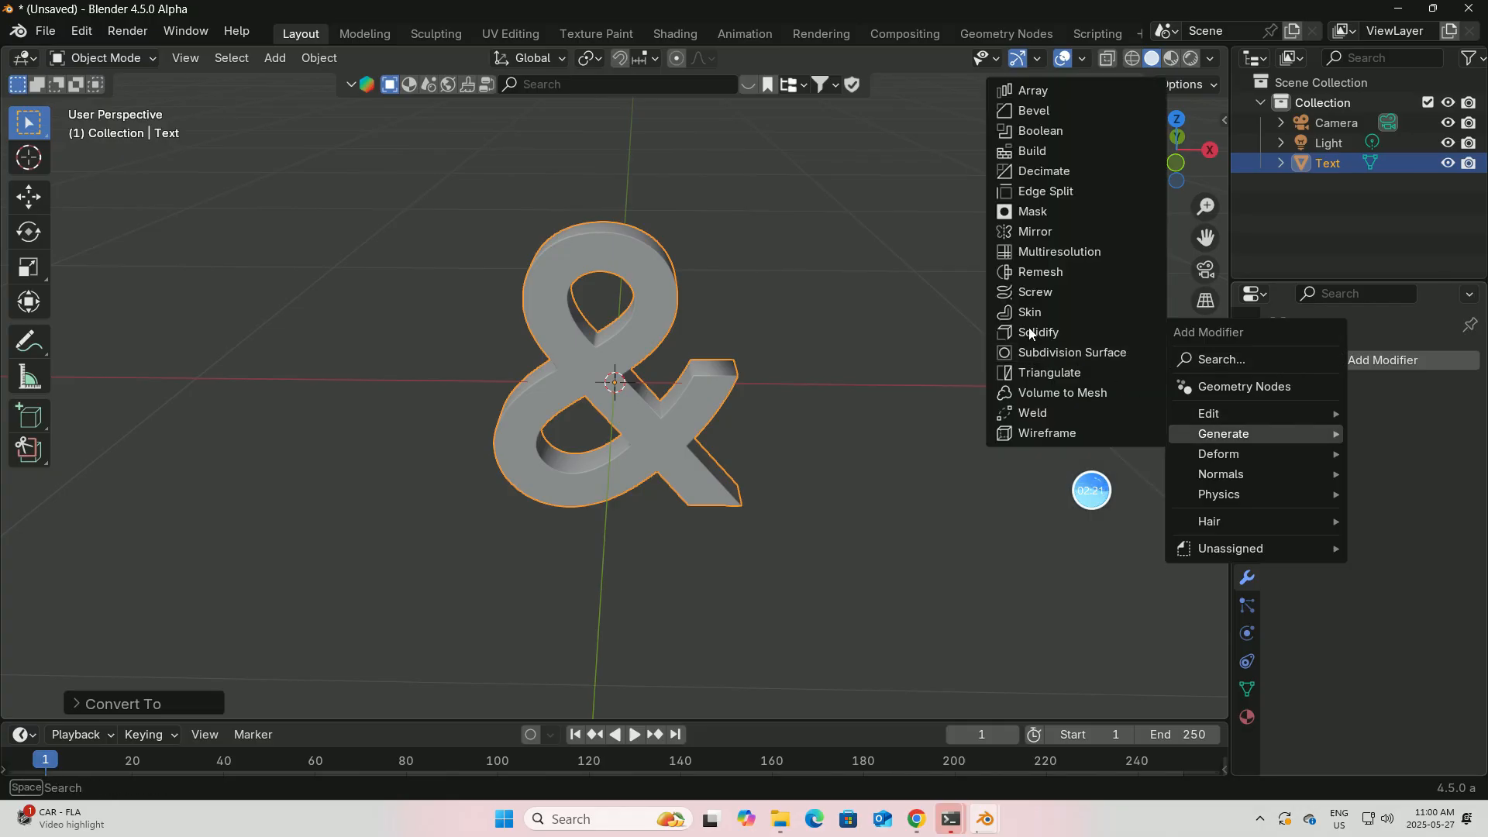
{"action": "left_click", "coordinate": [1031, 271]}
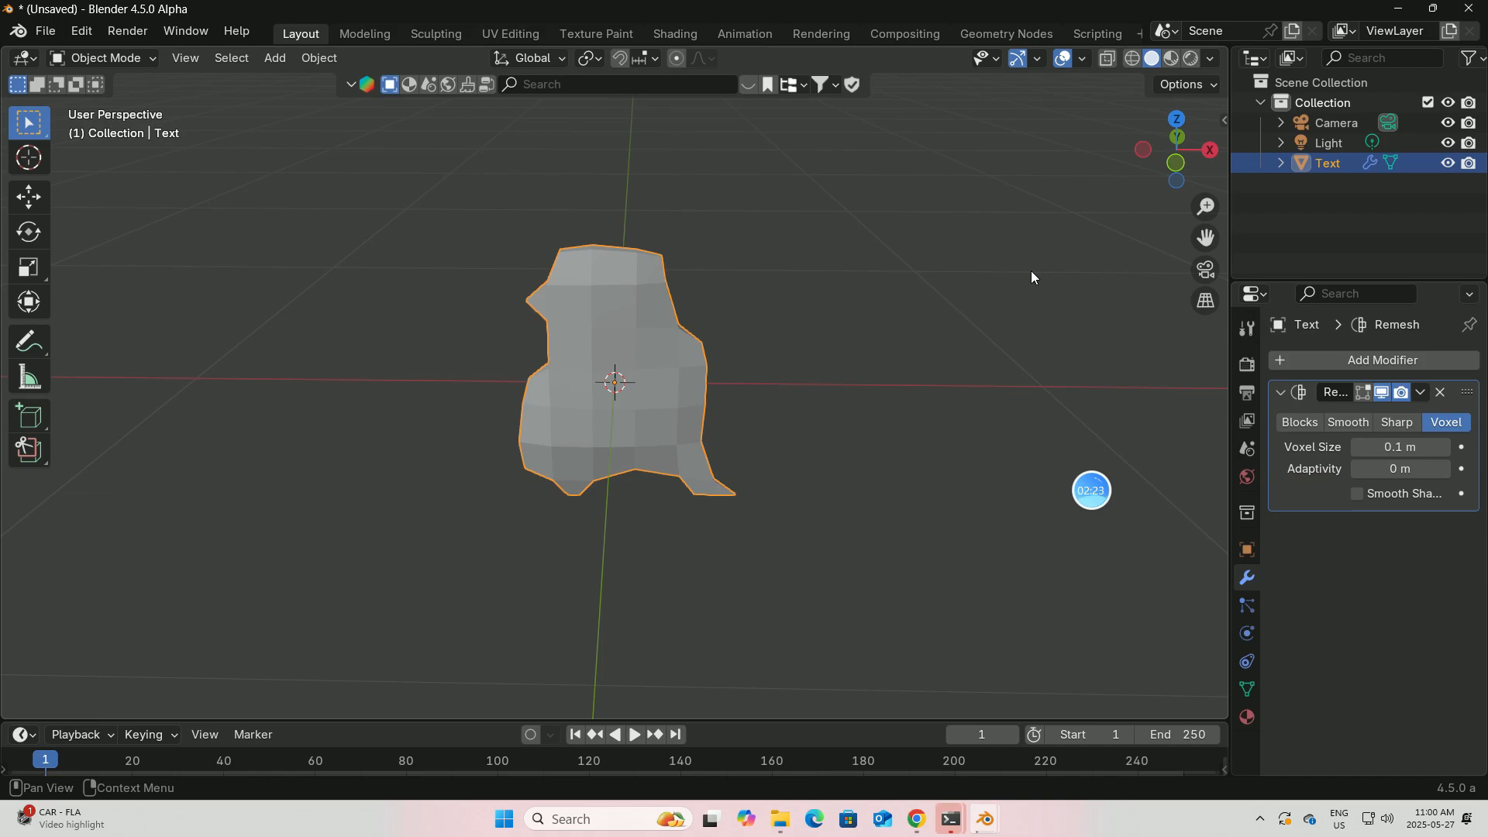
{"action": "left_click", "coordinate": [1397, 423]}
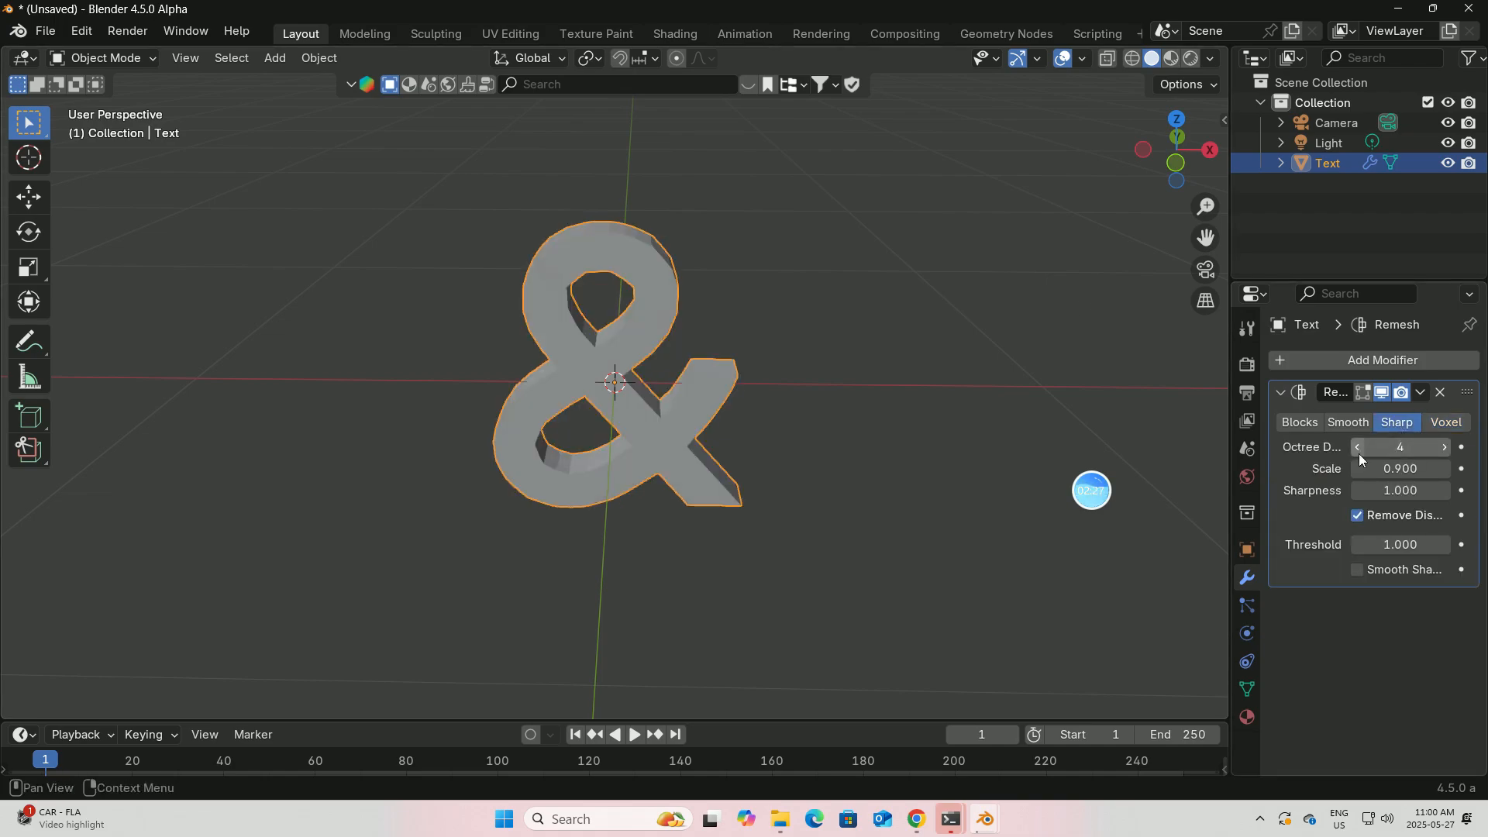
{"action": "left_click", "coordinate": [1445, 446]}
{"action": "left_click", "coordinate": [1445, 447]}
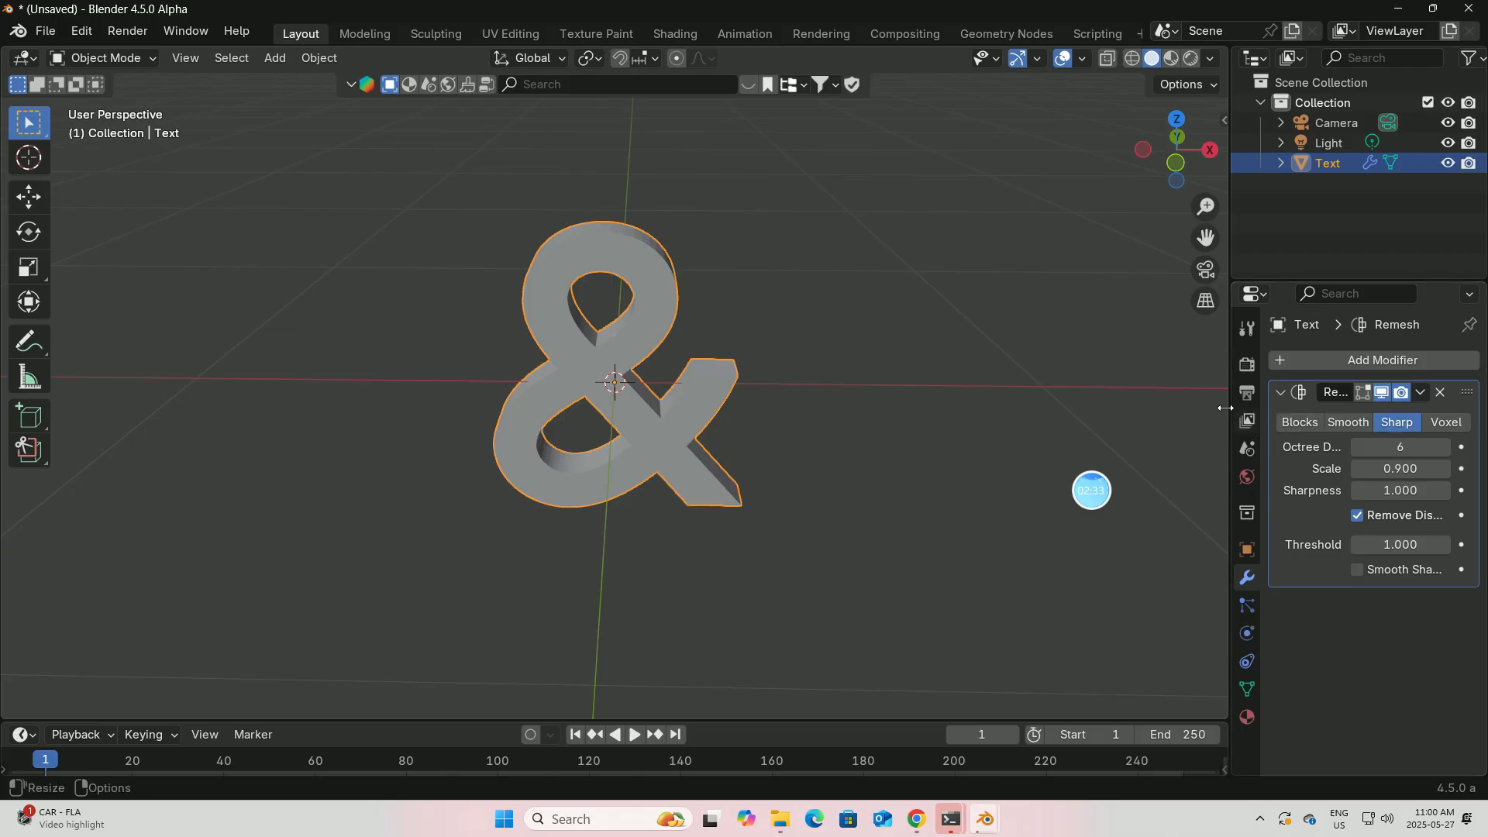
{"action": "left_click_drag", "start_coordinate": [1232, 411], "coordinate": [1166, 401]}
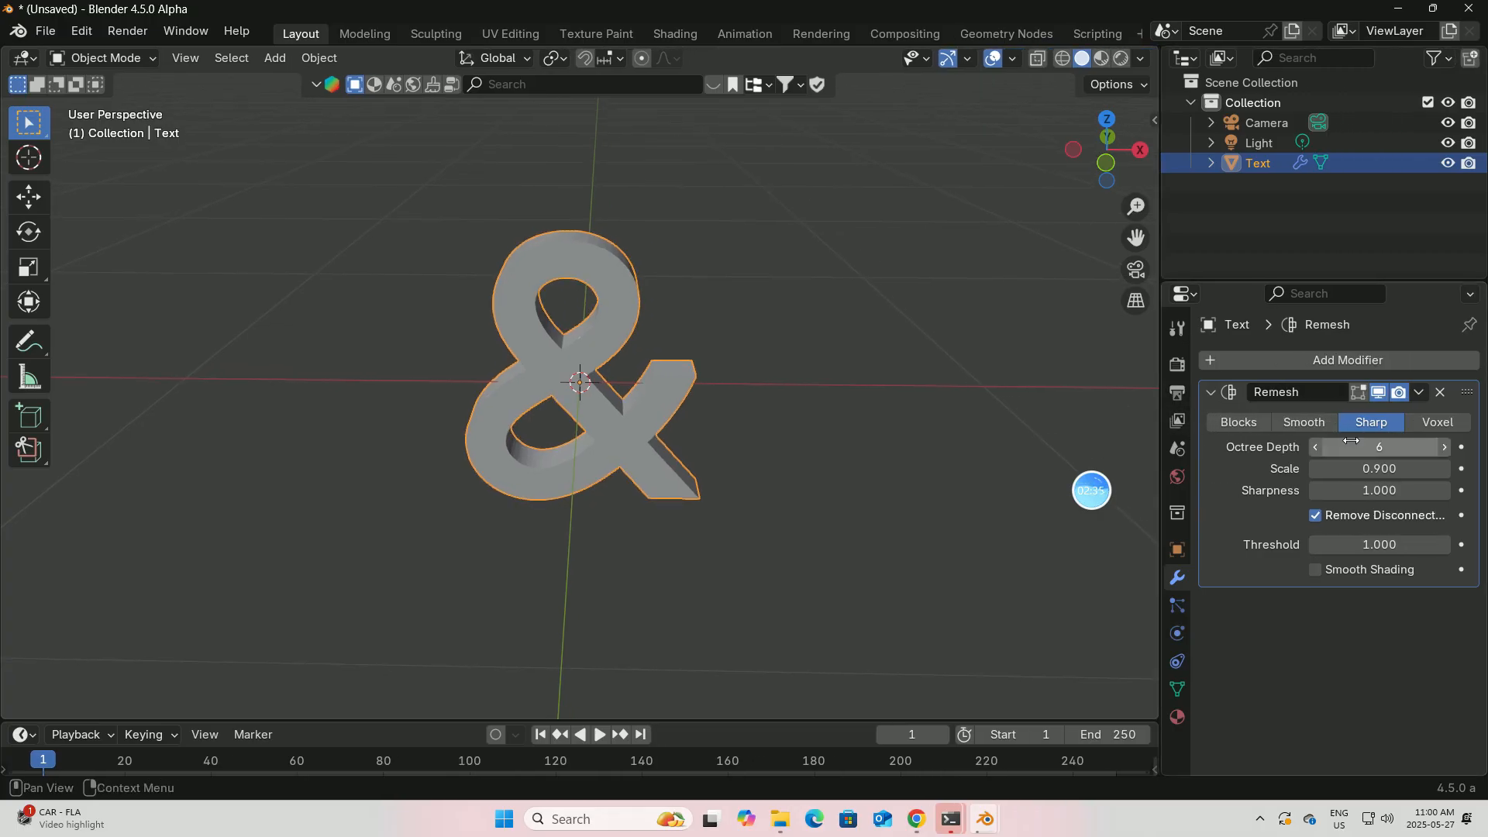
Switch the interface language to Simplified Chinese, restore it to English, and close the preferences.
{"action": "left_click", "coordinate": [95, 34]}
{"action": "left_click", "coordinate": [152, 291]}
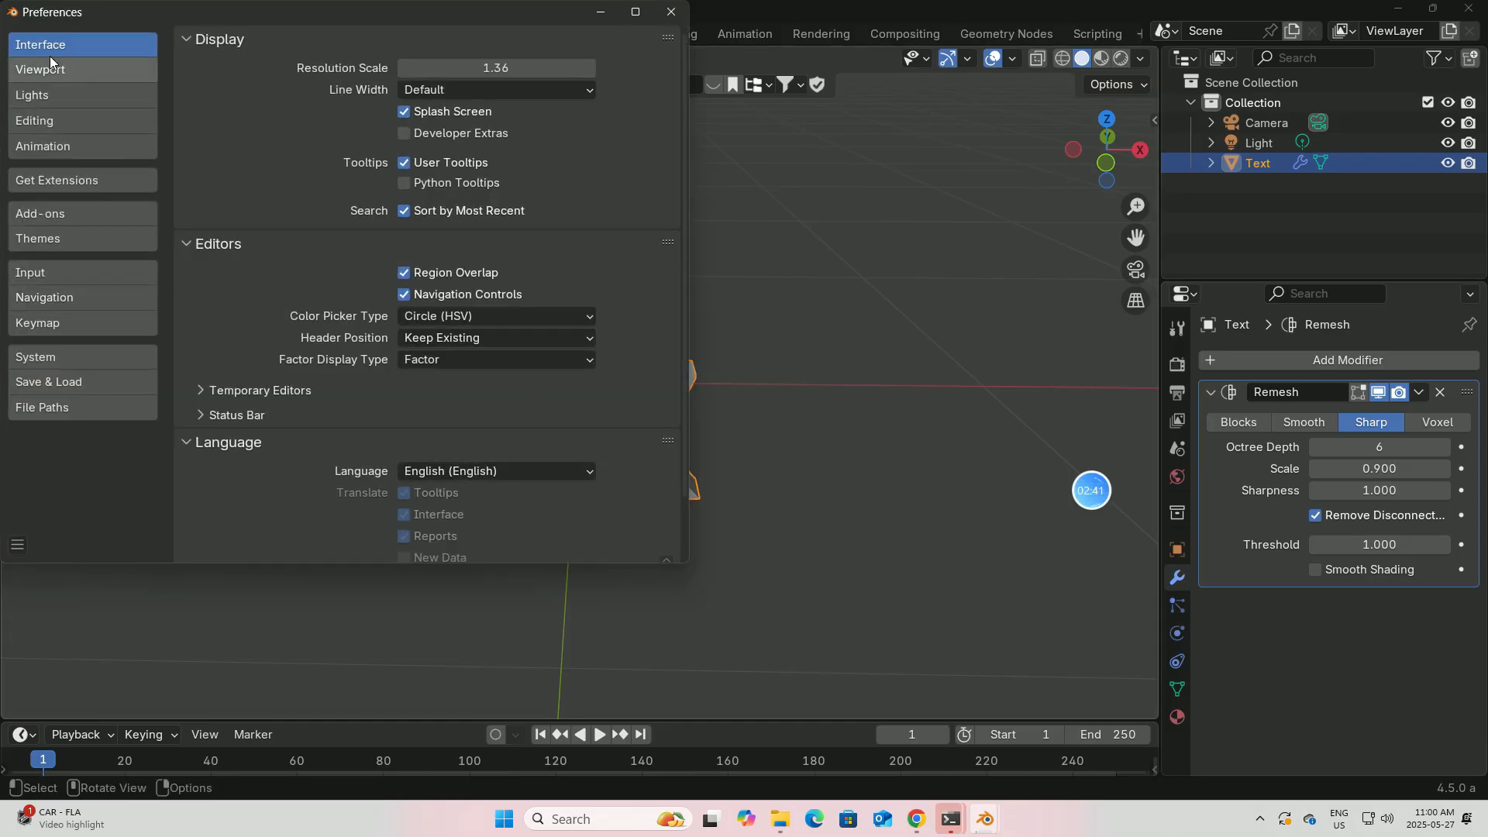
{"action": "left_click", "coordinate": [592, 470]}
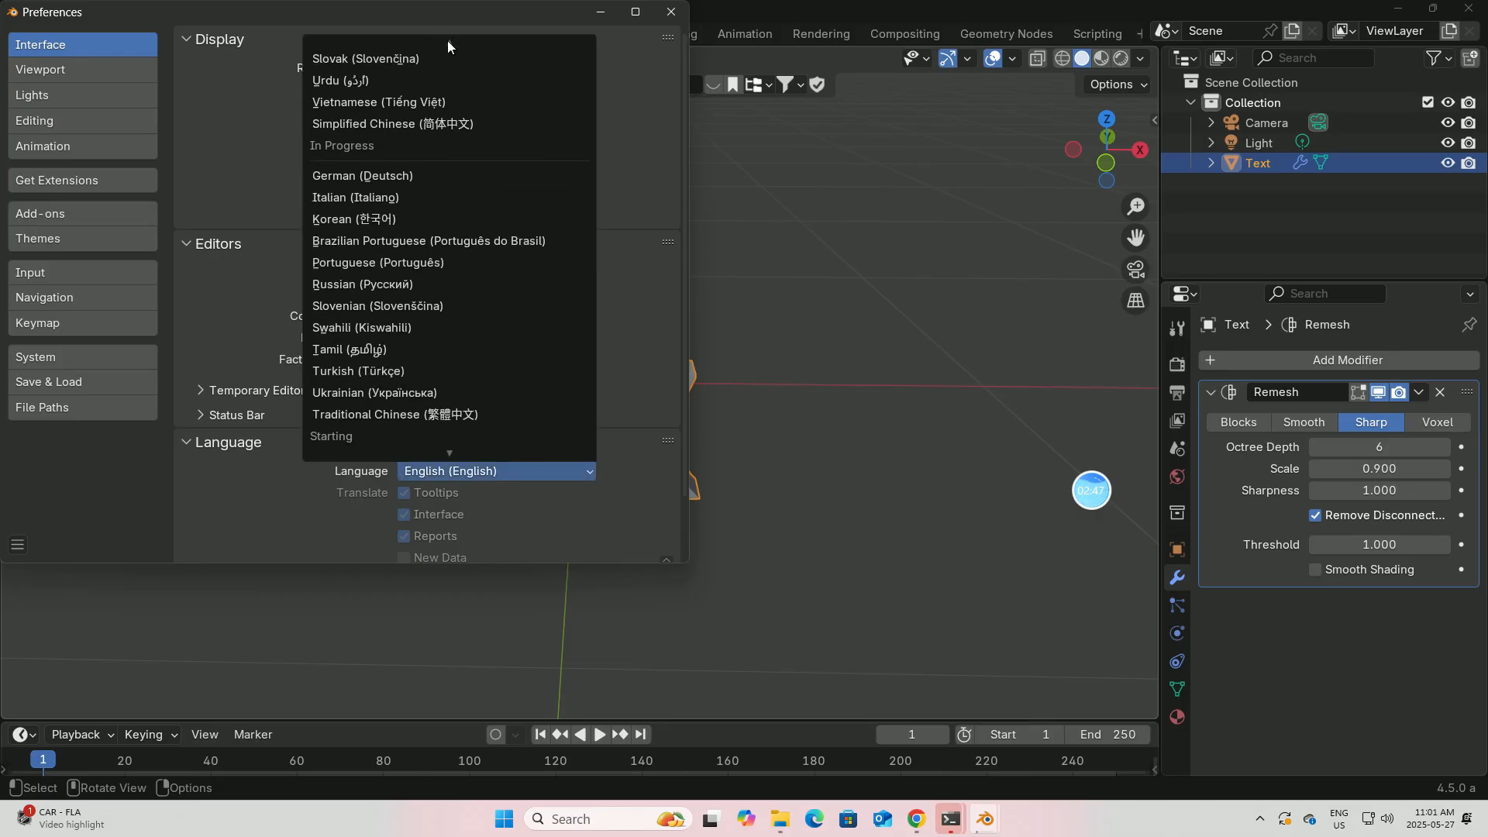
{"action": "left_click", "coordinate": [460, 165]}
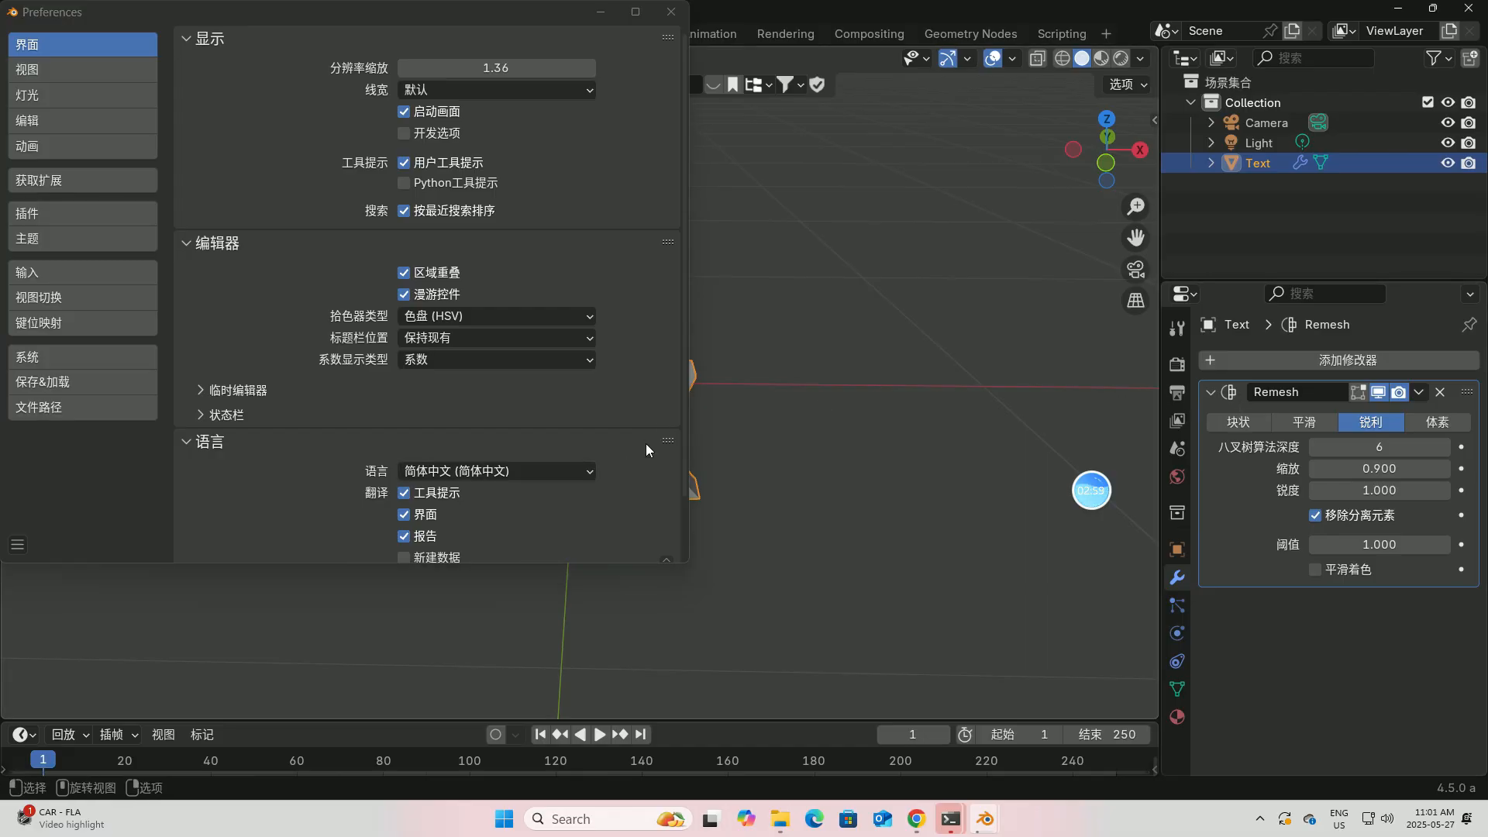
{"action": "left_click", "coordinate": [589, 471]}
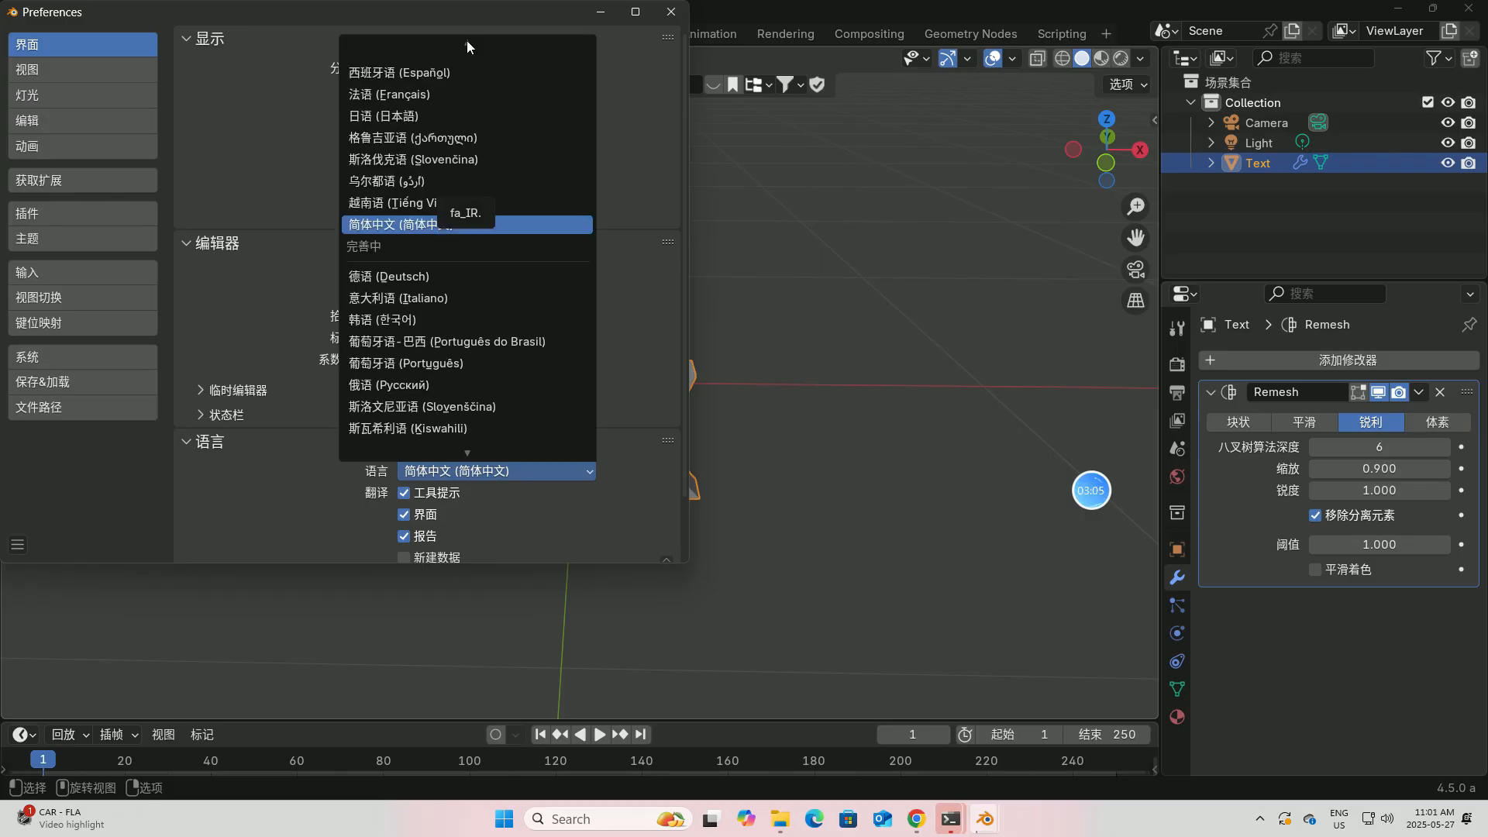
{"action": "left_click", "coordinate": [434, 126]}
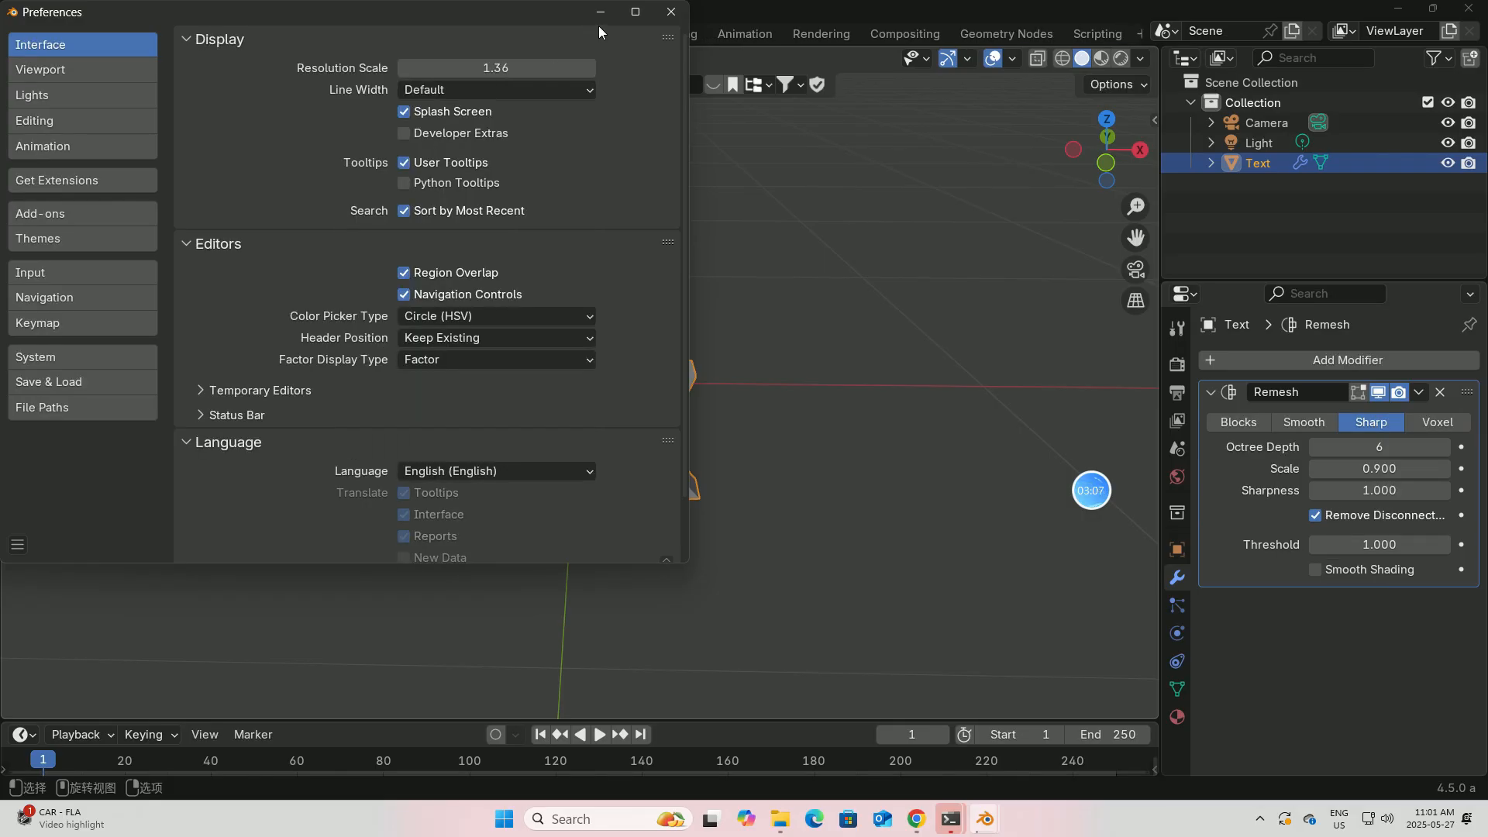
{"action": "left_click", "coordinate": [671, 11]}
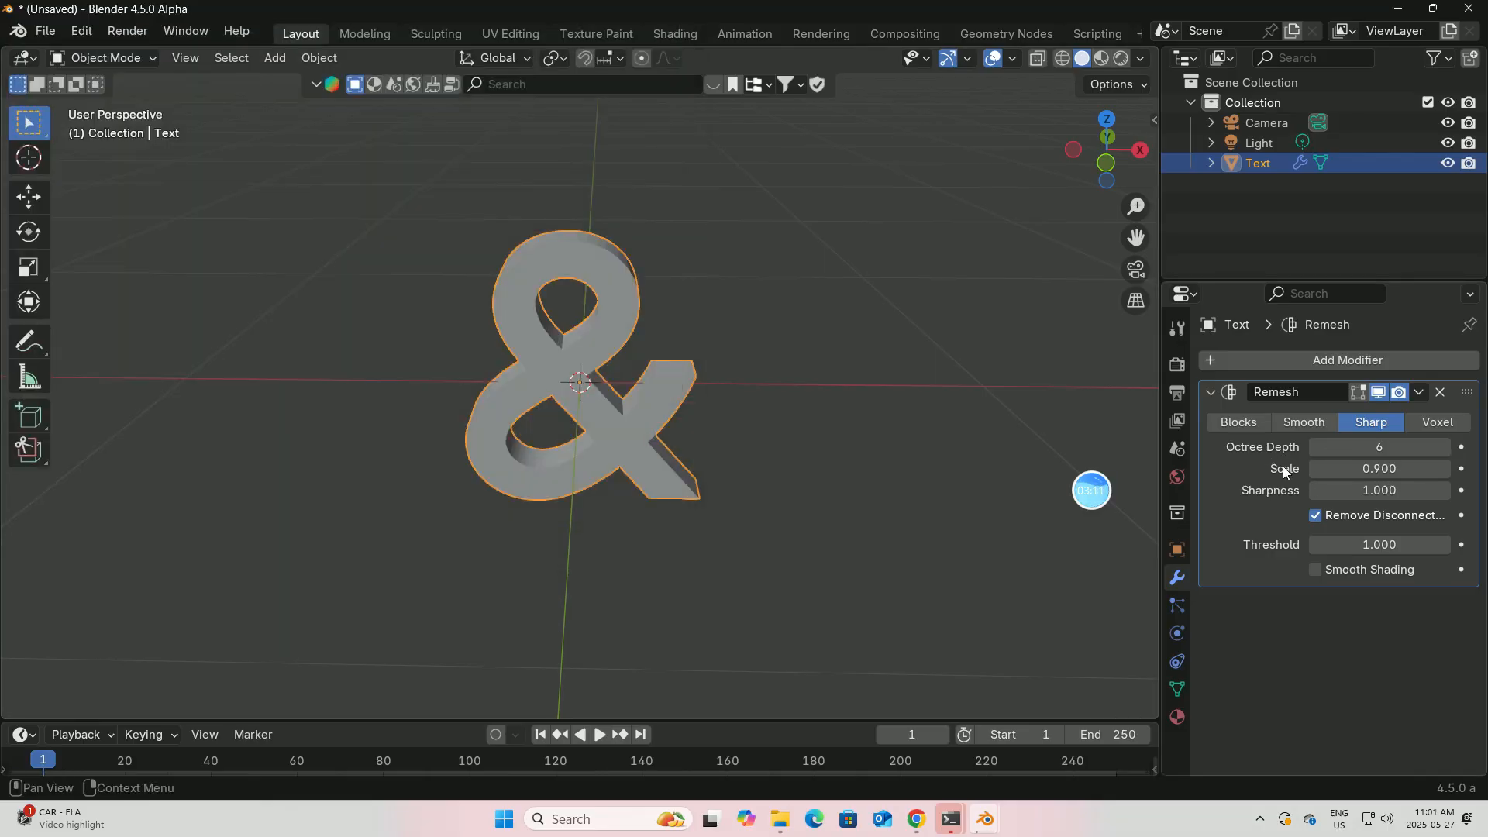
Apply the Remesh modifier and add a Bevel modifier to the ampersand mesh.
{"action": "left_click", "coordinate": [1419, 393]}
{"action": "left_click", "coordinate": [1322, 413]}
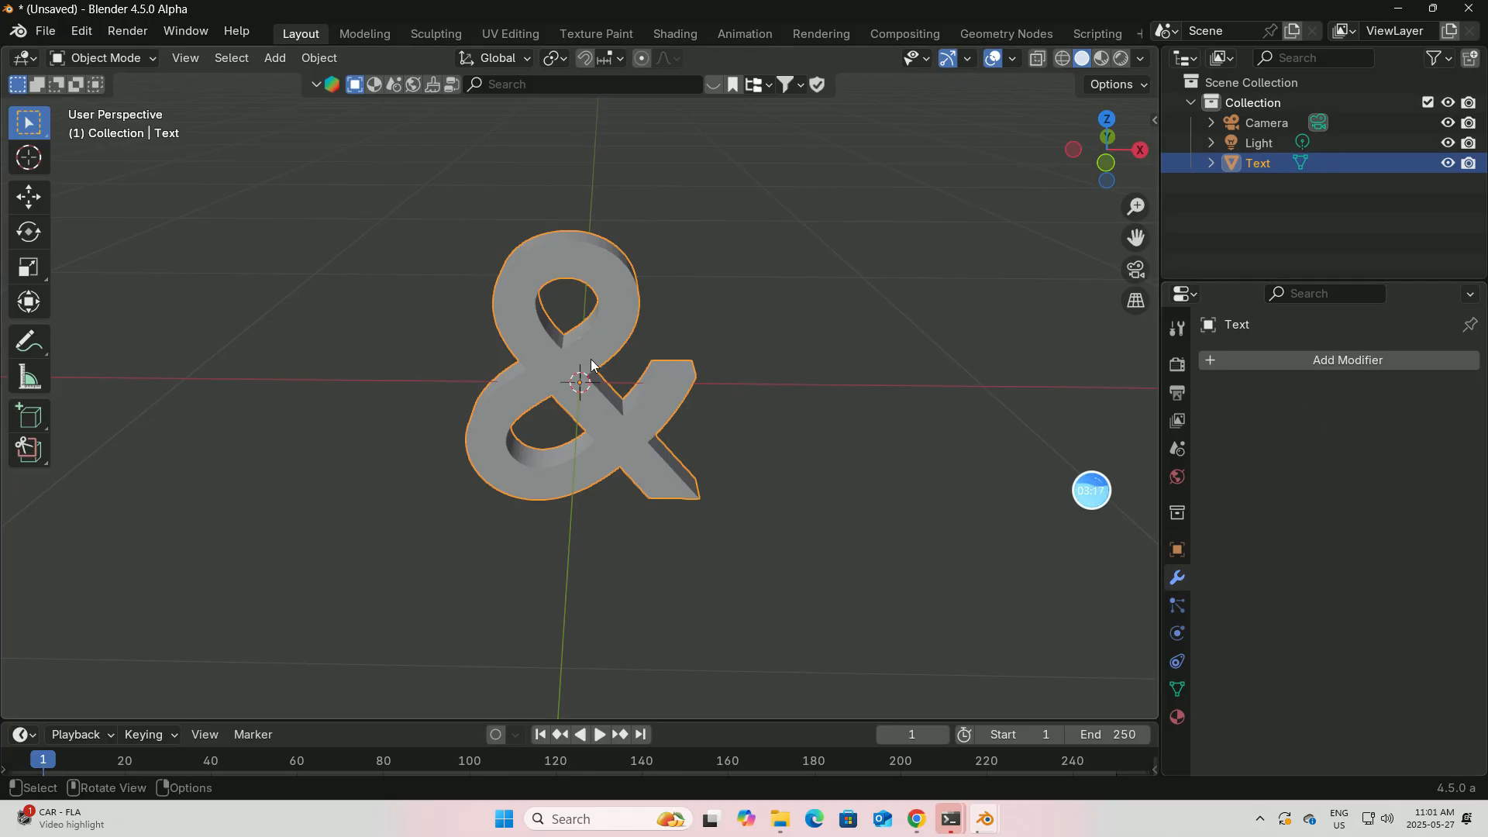
{"action": "left_click", "coordinate": [1262, 360]}
{"action": "mouse_move", "coordinate": [1262, 359]}
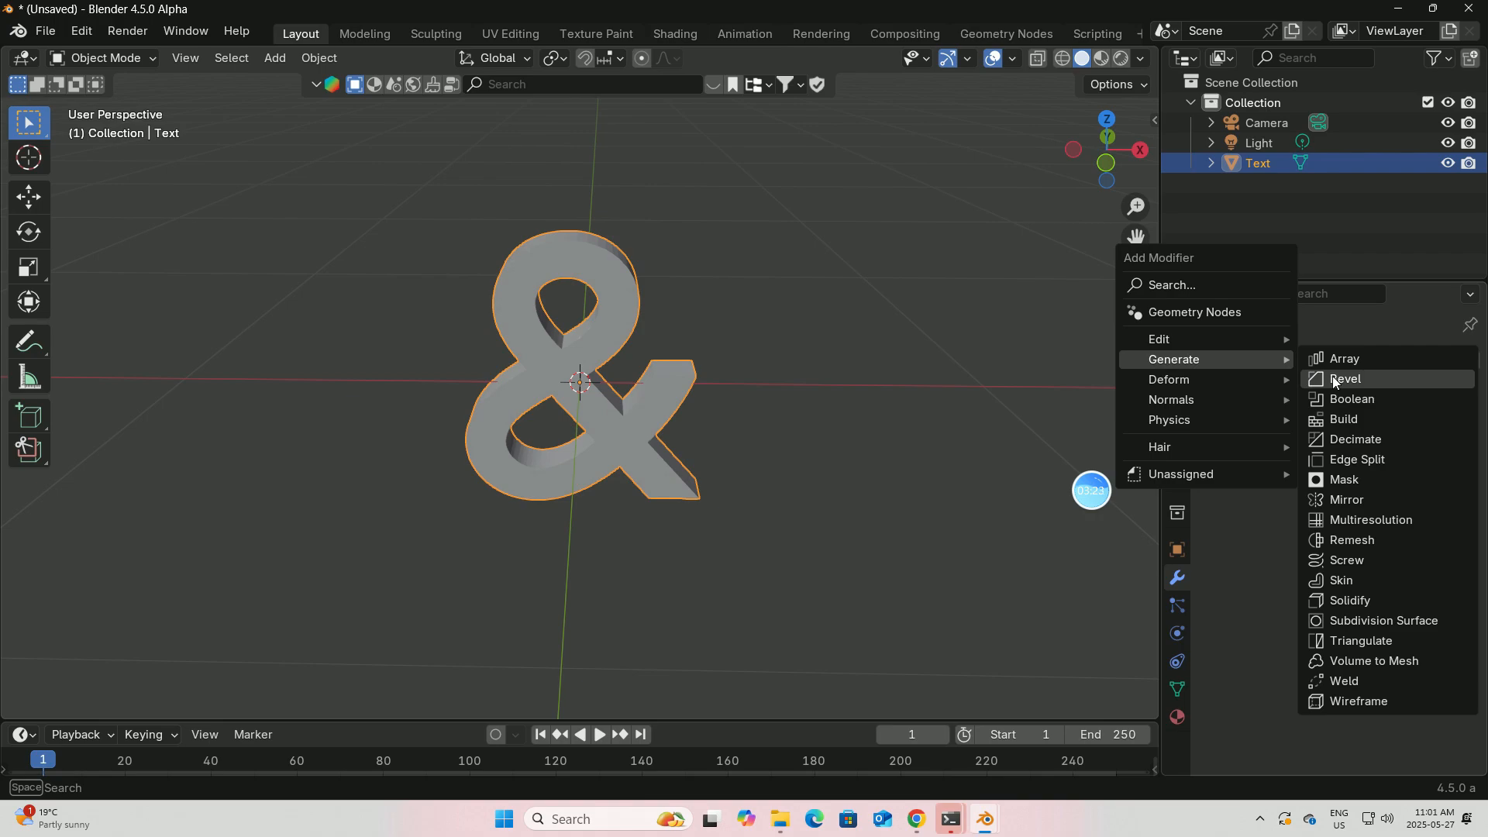
{"action": "left_click", "coordinate": [1312, 379]}
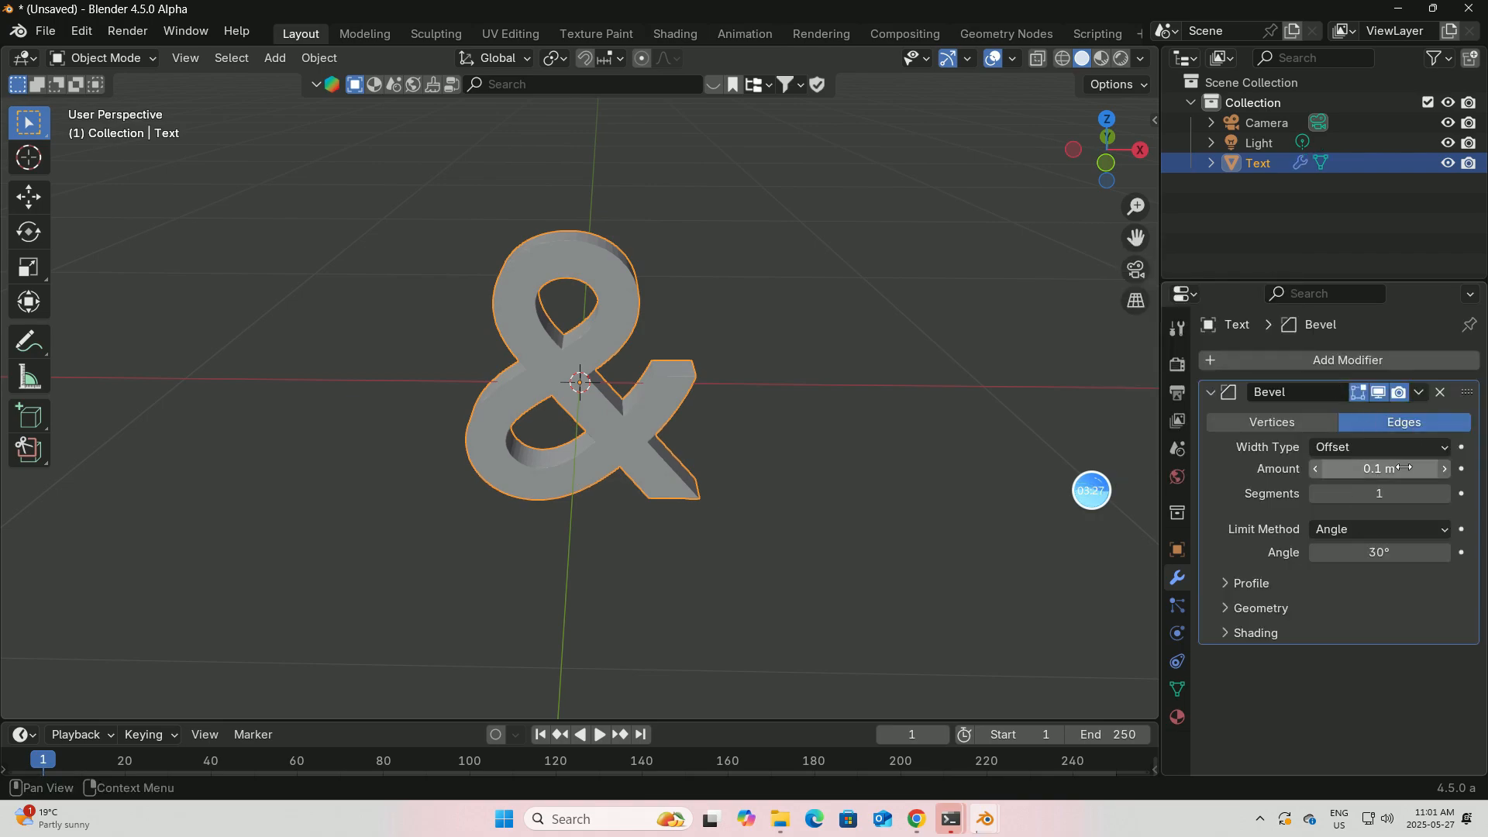
Set the Bevel modifier's segments to 5 and apply the modifier.
{"action": "left_click", "coordinate": [1445, 494]}
{"action": "left_click", "coordinate": [1445, 494]}
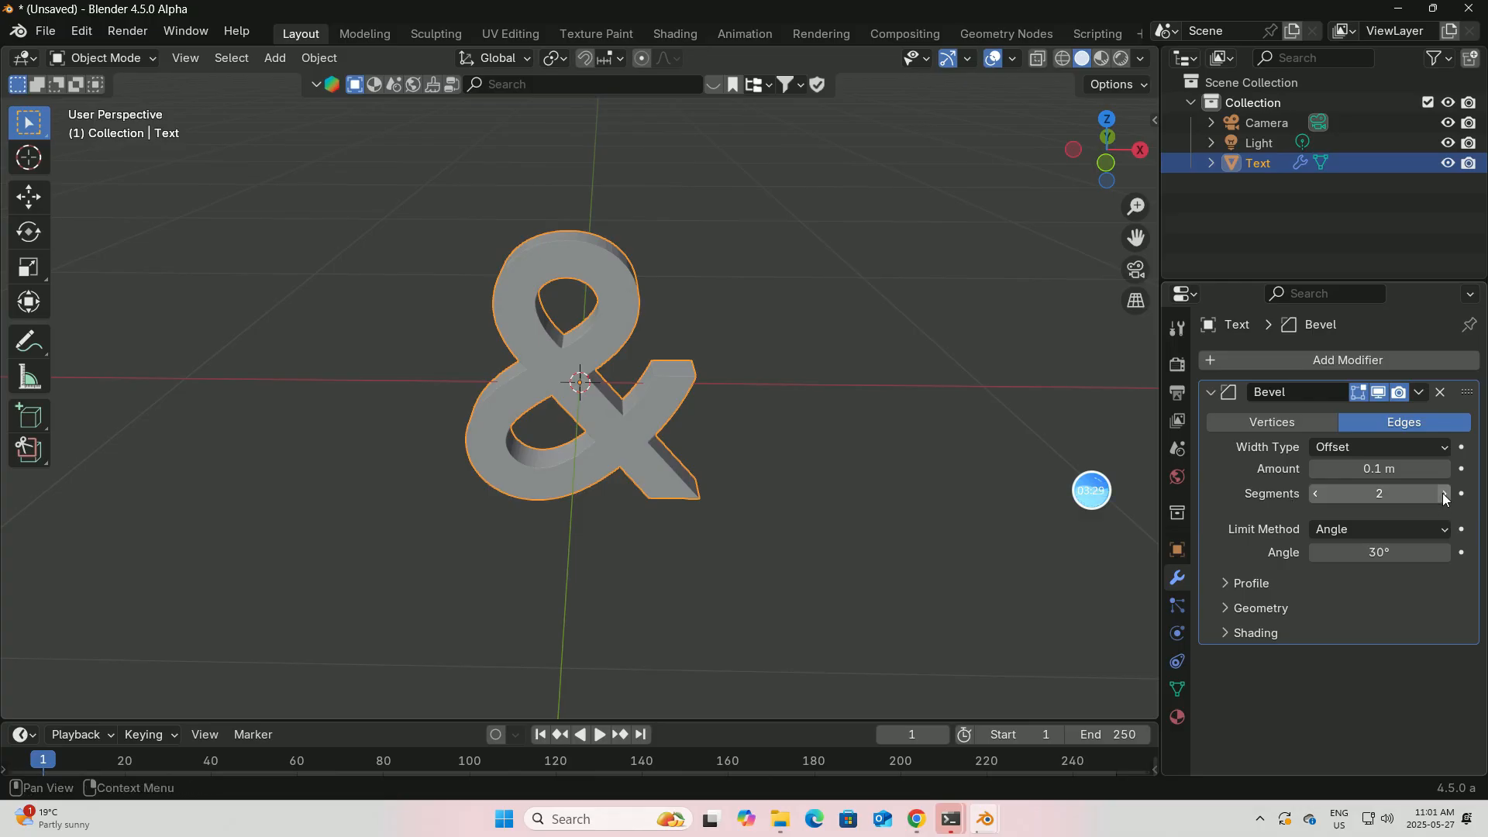
{"action": "left_click", "coordinate": [1445, 493]}
{"action": "left_click", "coordinate": [1445, 494]}
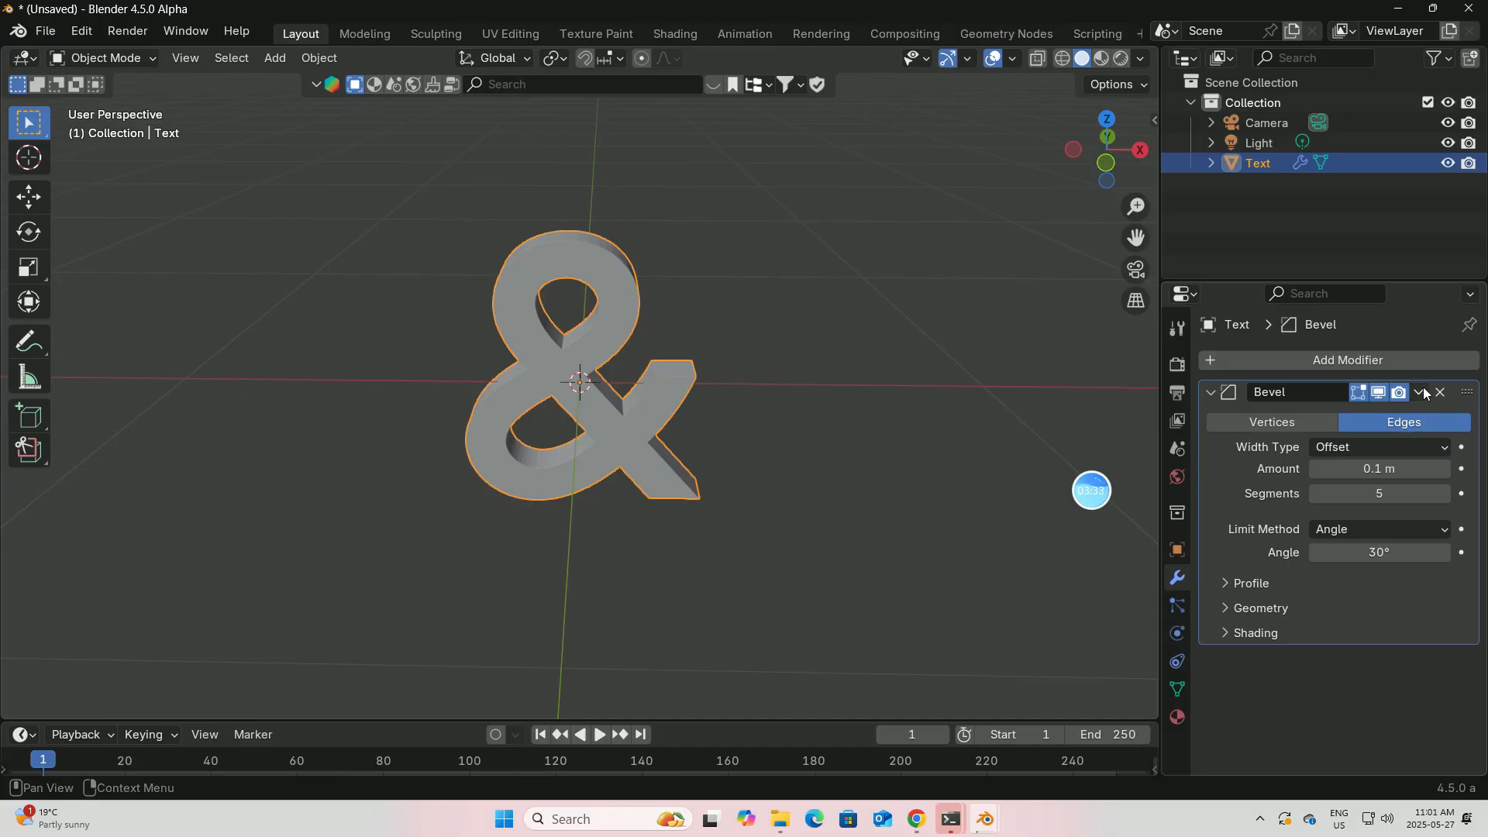
{"action": "left_click", "coordinate": [1423, 393]}
{"action": "left_click", "coordinate": [1331, 414]}
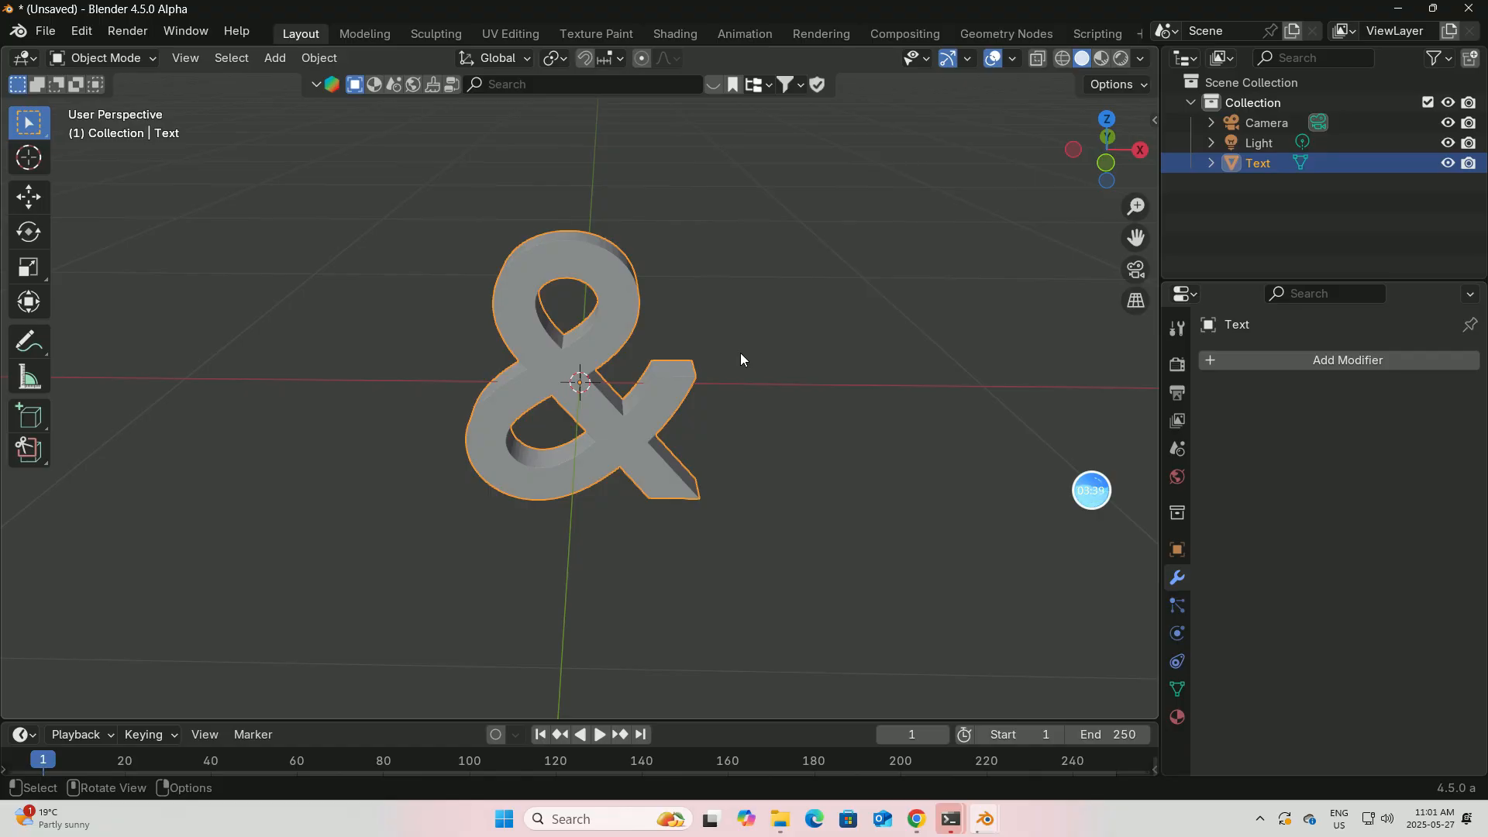
In Edit Mode, select all of the ampersand's vertices, add a vertex group, and return to Object Mode.
{"action": "left_click", "coordinate": [156, 57]}
{"action": "left_click", "coordinate": [117, 103]}
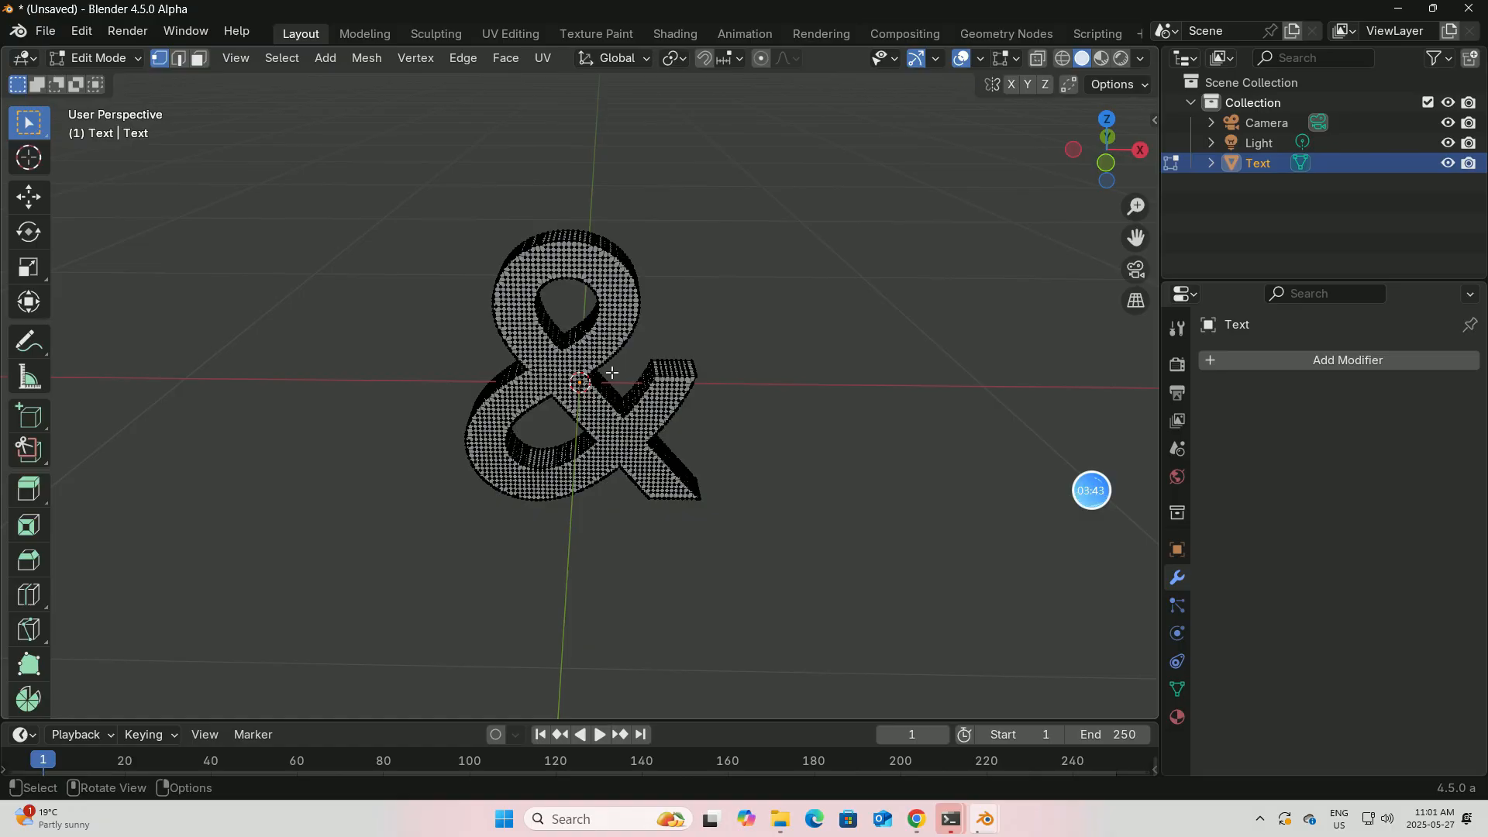
{"action": "key", "text": "a"}
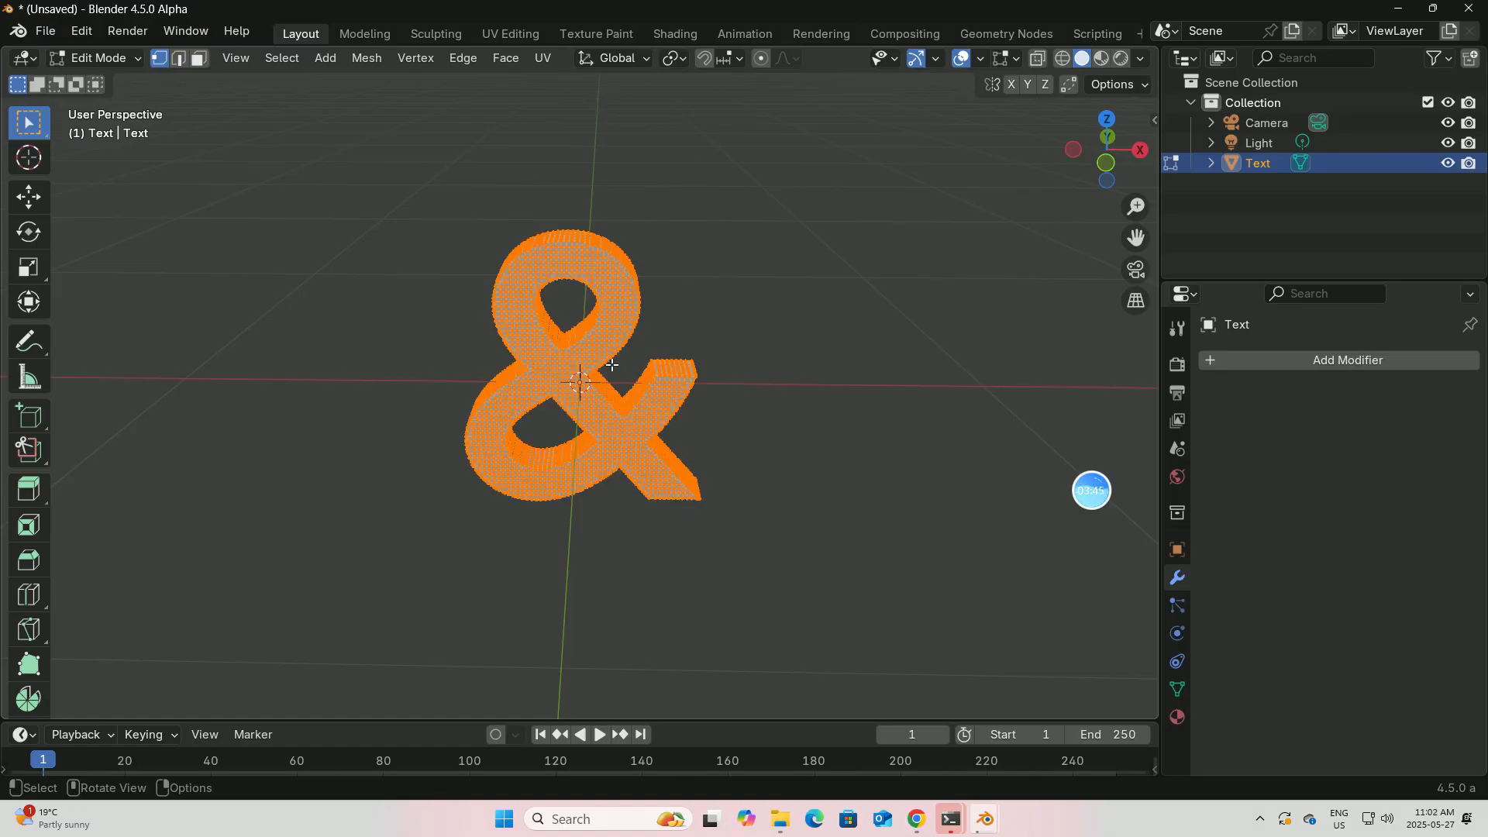
{"action": "left_click", "coordinate": [1178, 689]}
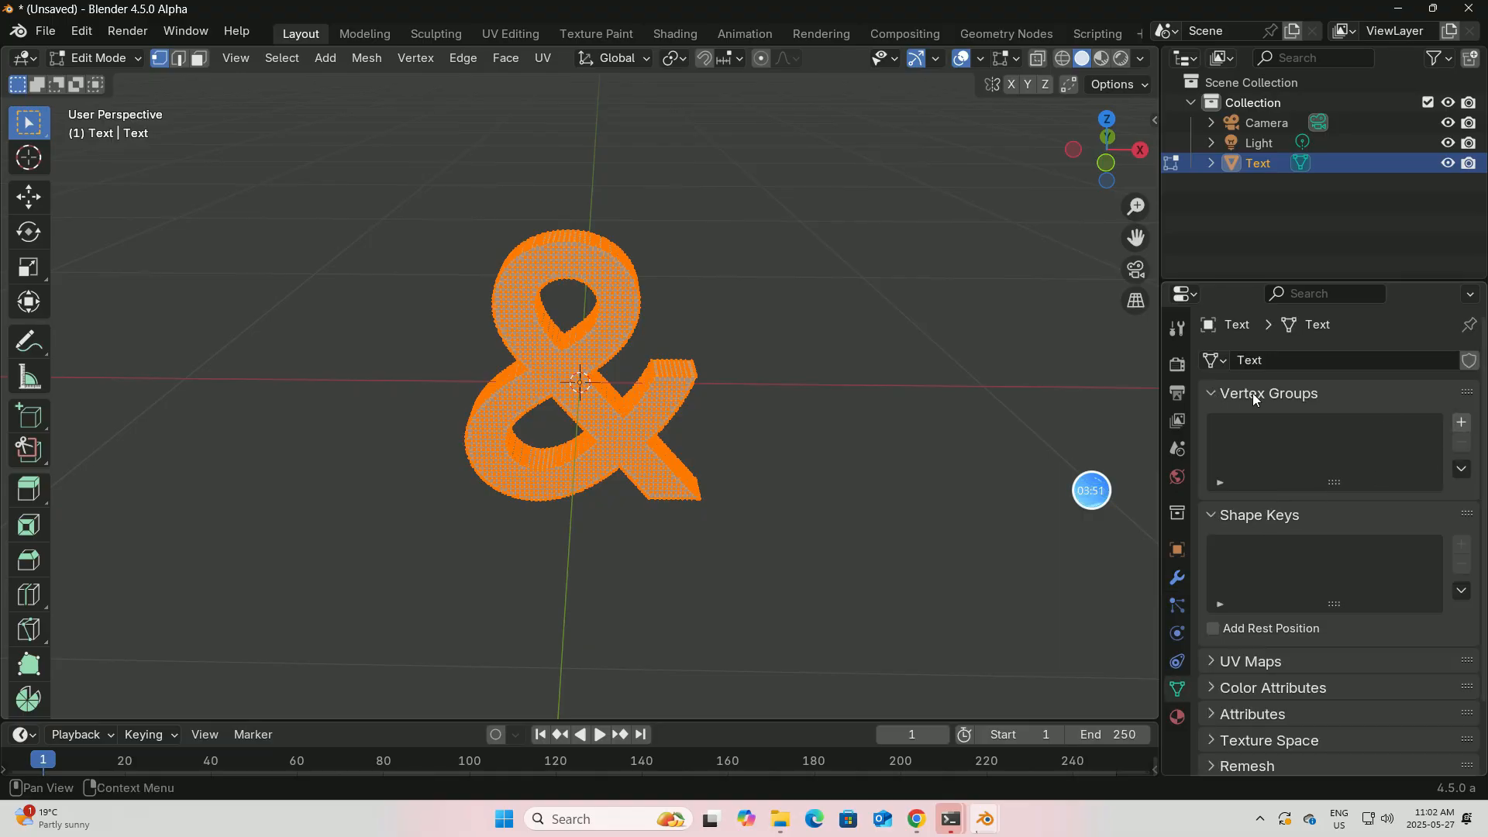
{"action": "left_click", "coordinate": [1462, 423]}
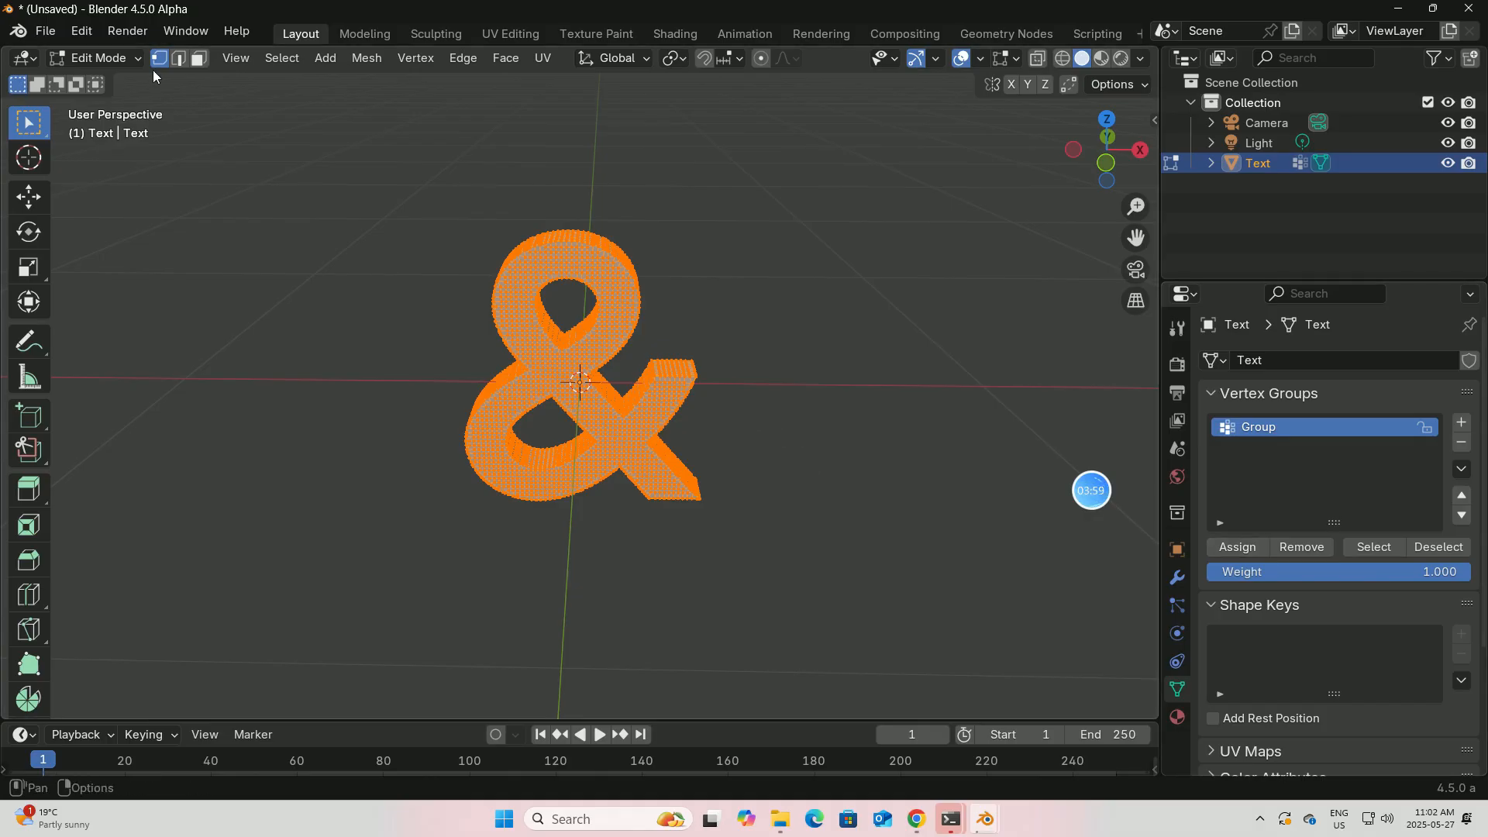
{"action": "left_click", "coordinate": [138, 55]}
{"action": "left_click", "coordinate": [119, 80]}
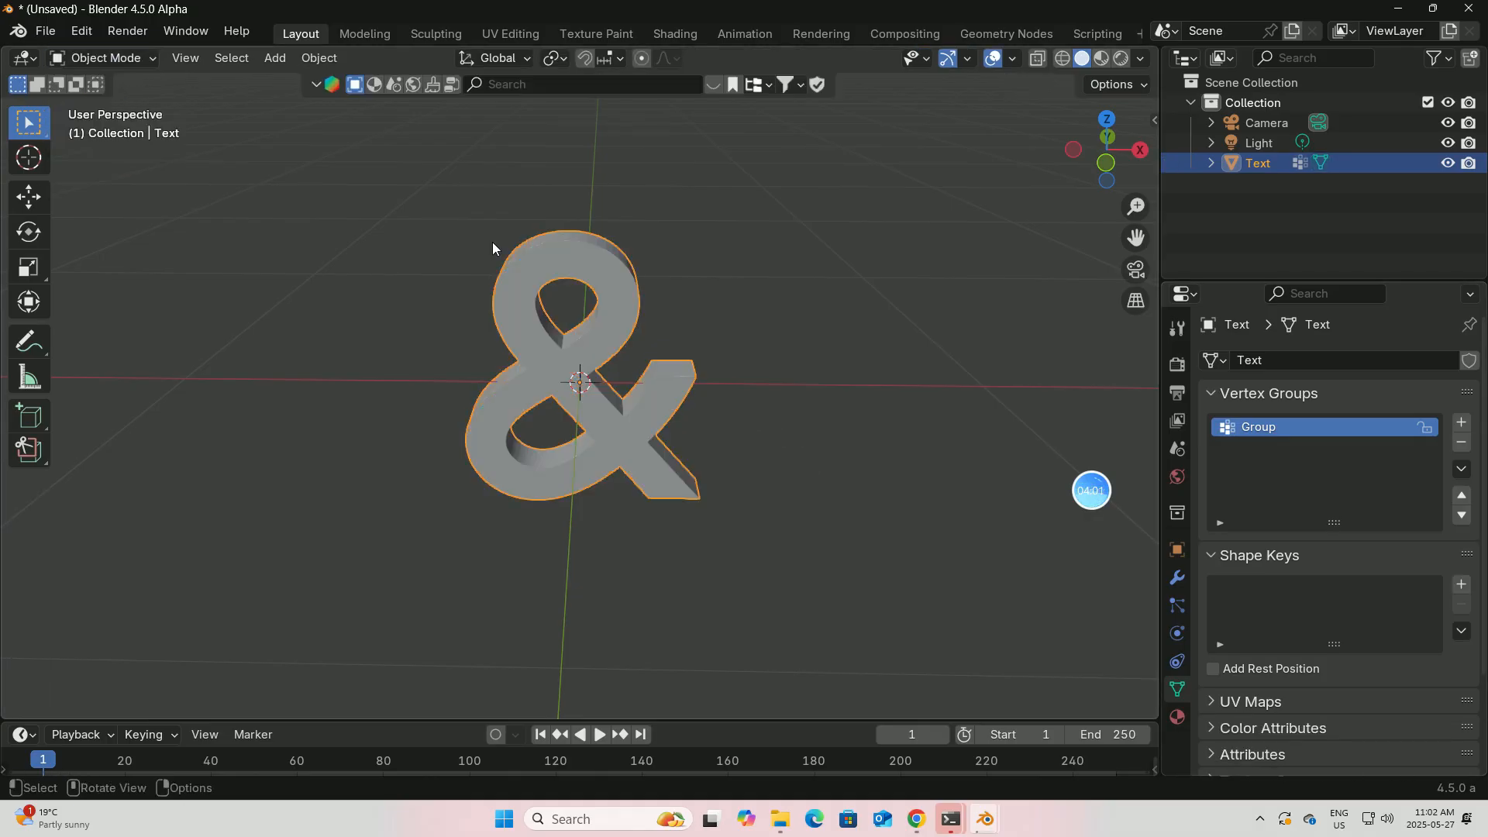
Add a Bézier circle curve at the world origin around the ampersand.
{"action": "left_click", "coordinate": [278, 58]}
{"action": "mouse_move", "coordinate": [300, 104]}
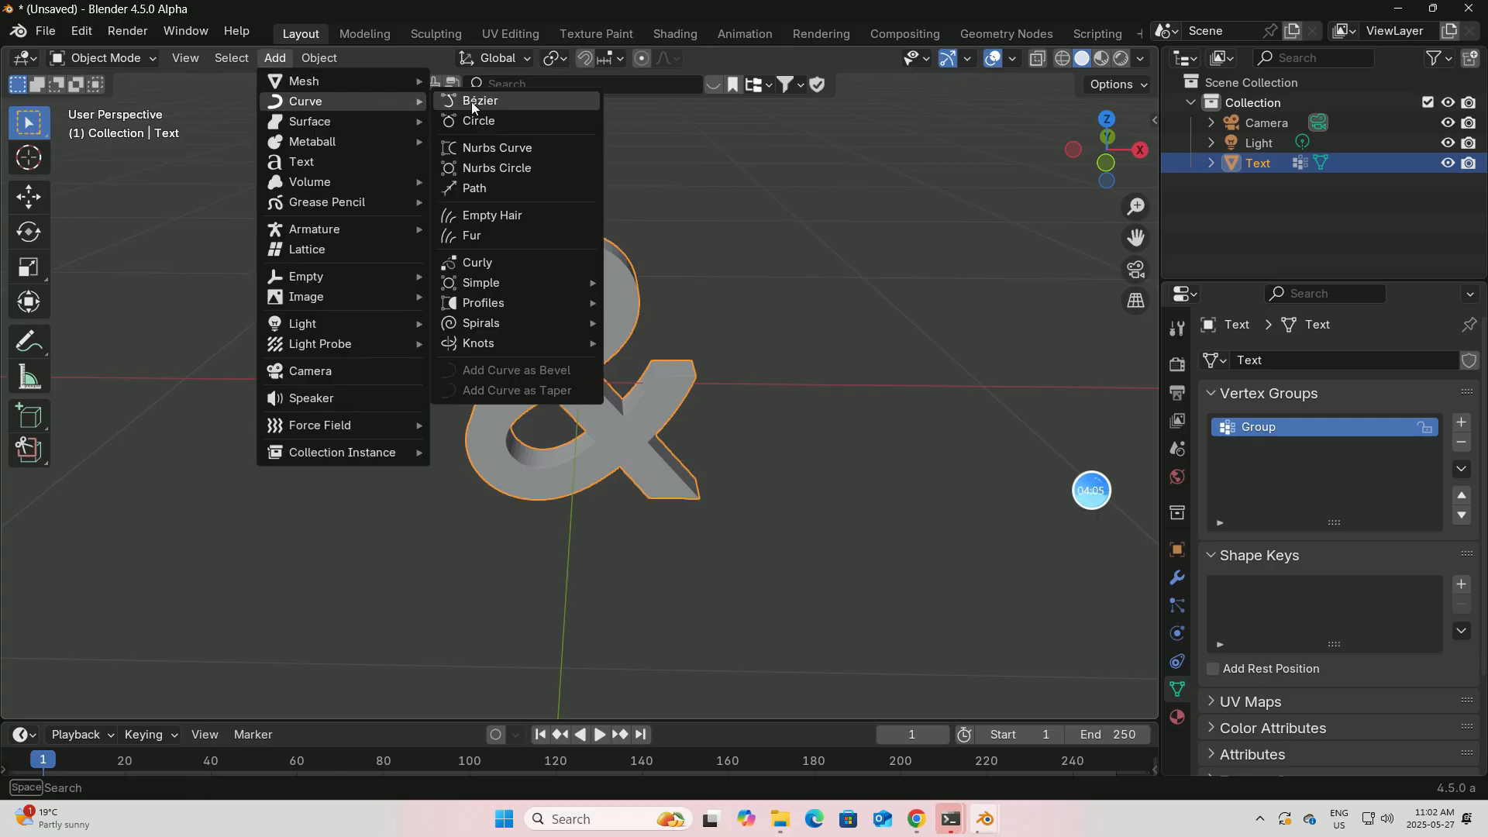
{"action": "left_click", "coordinate": [480, 121]}
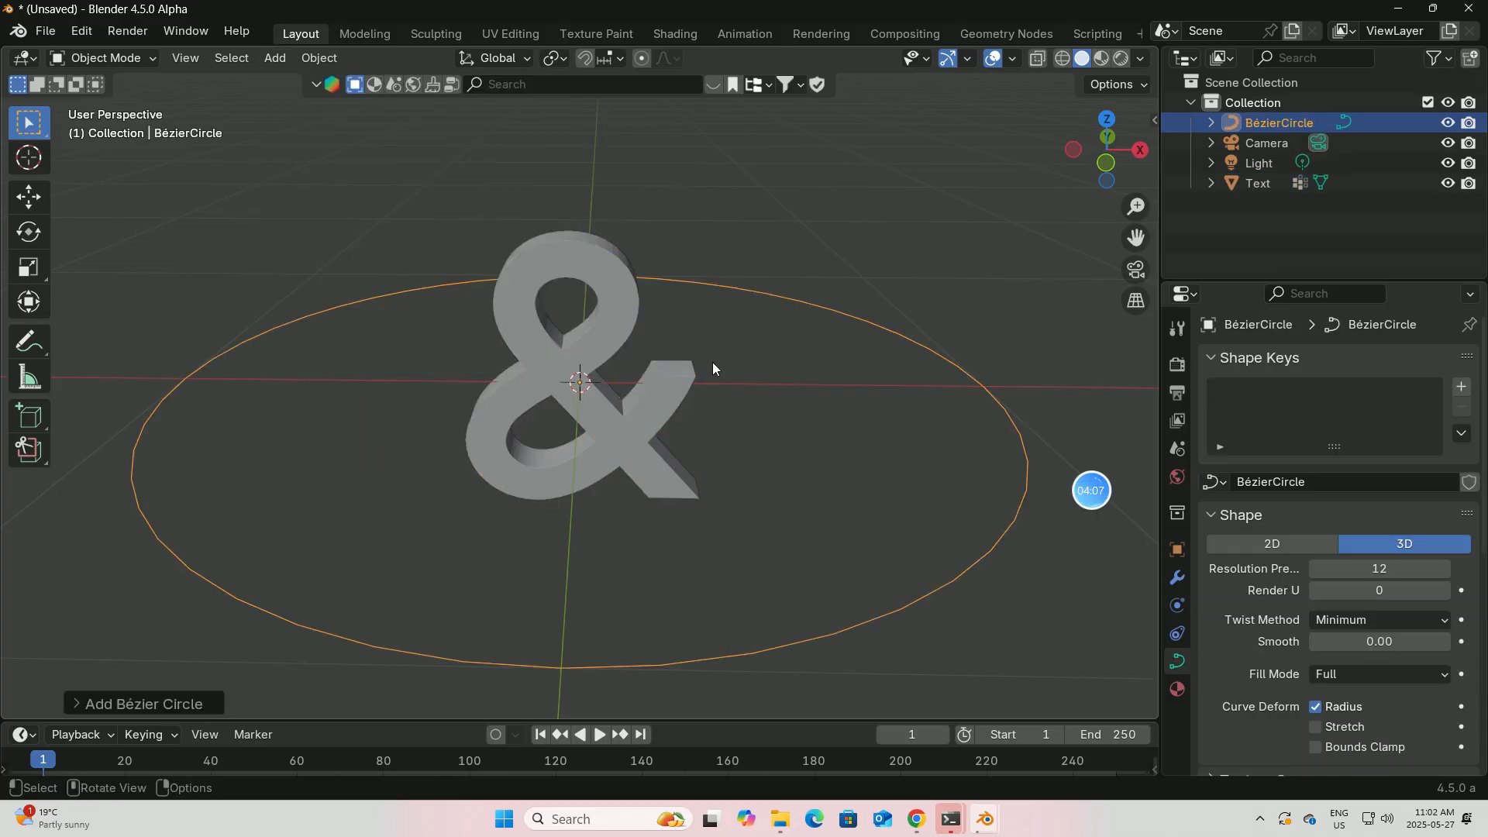
In Edit Mode, scale the Bézier circle down uniformly until it just encloses the ampersand's width, and return to Object Mode.
{"action": "left_click", "coordinate": [145, 60]}
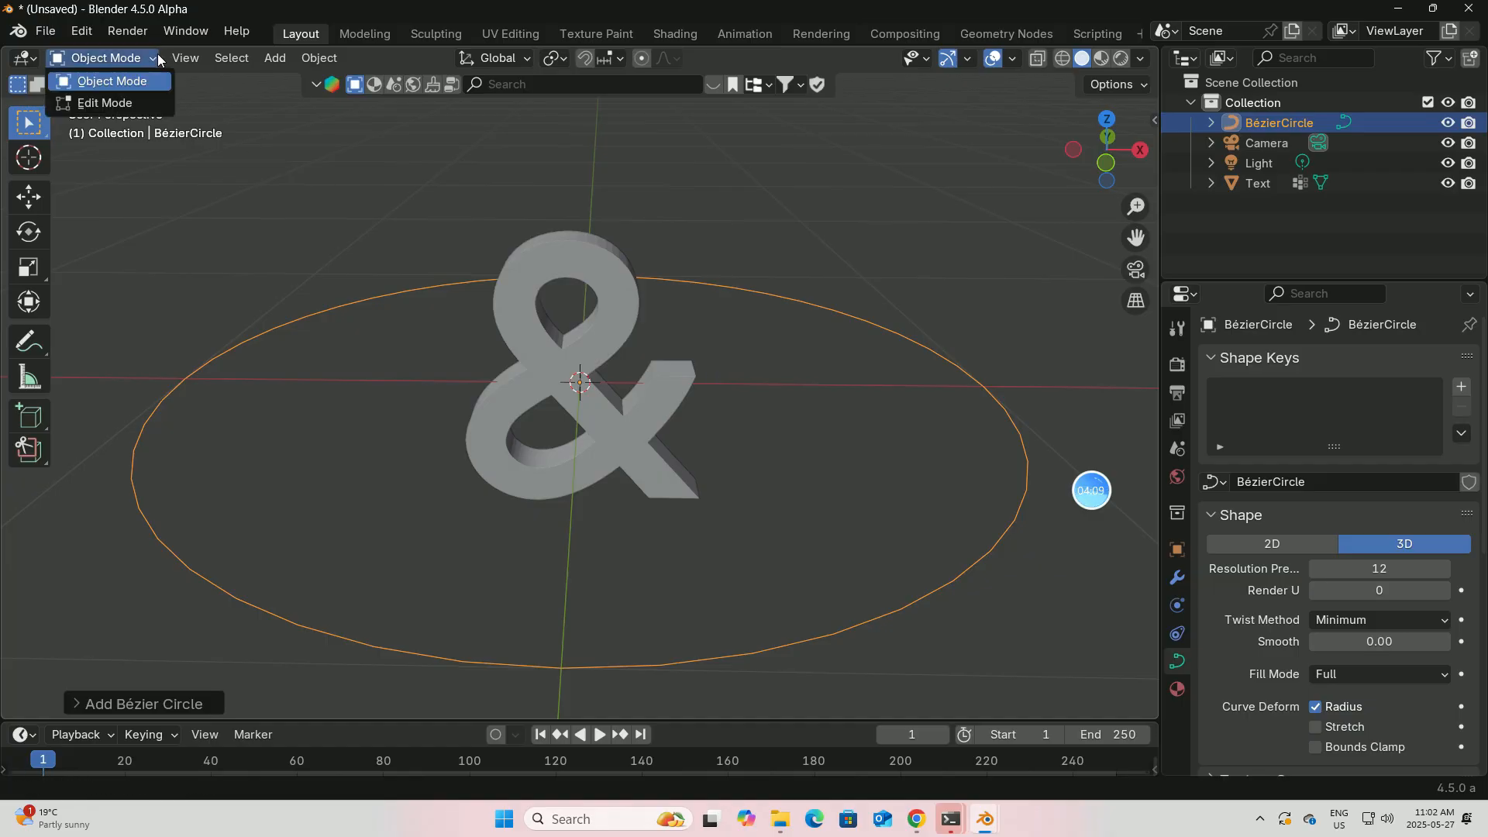
{"action": "left_click", "coordinate": [116, 104]}
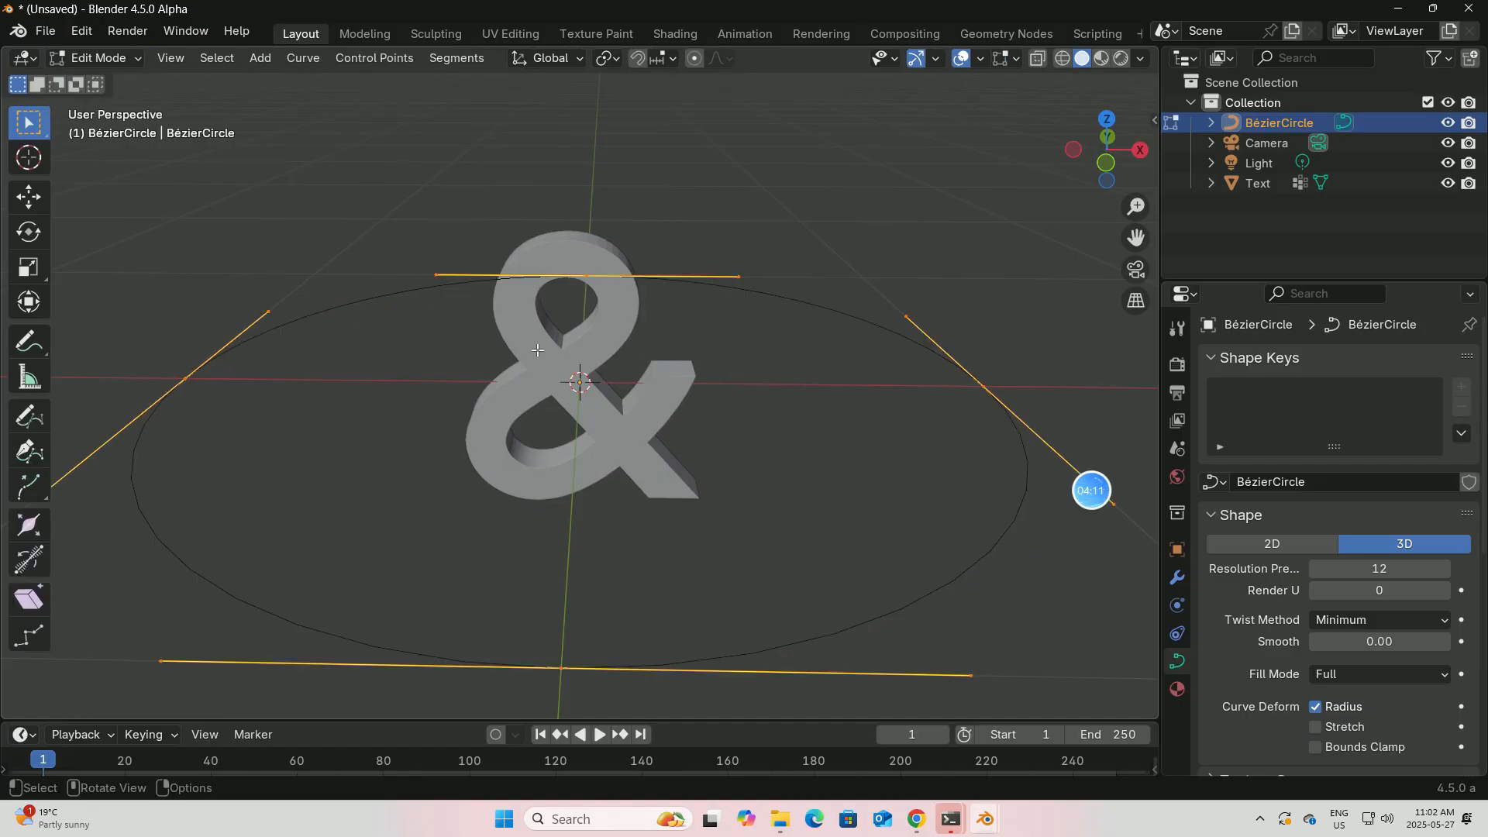
{"action": "scroll", "coordinate": [538, 350], "scroll_direction": "down", "scroll_amount": 2}
{"action": "key", "text": "KP_7"}
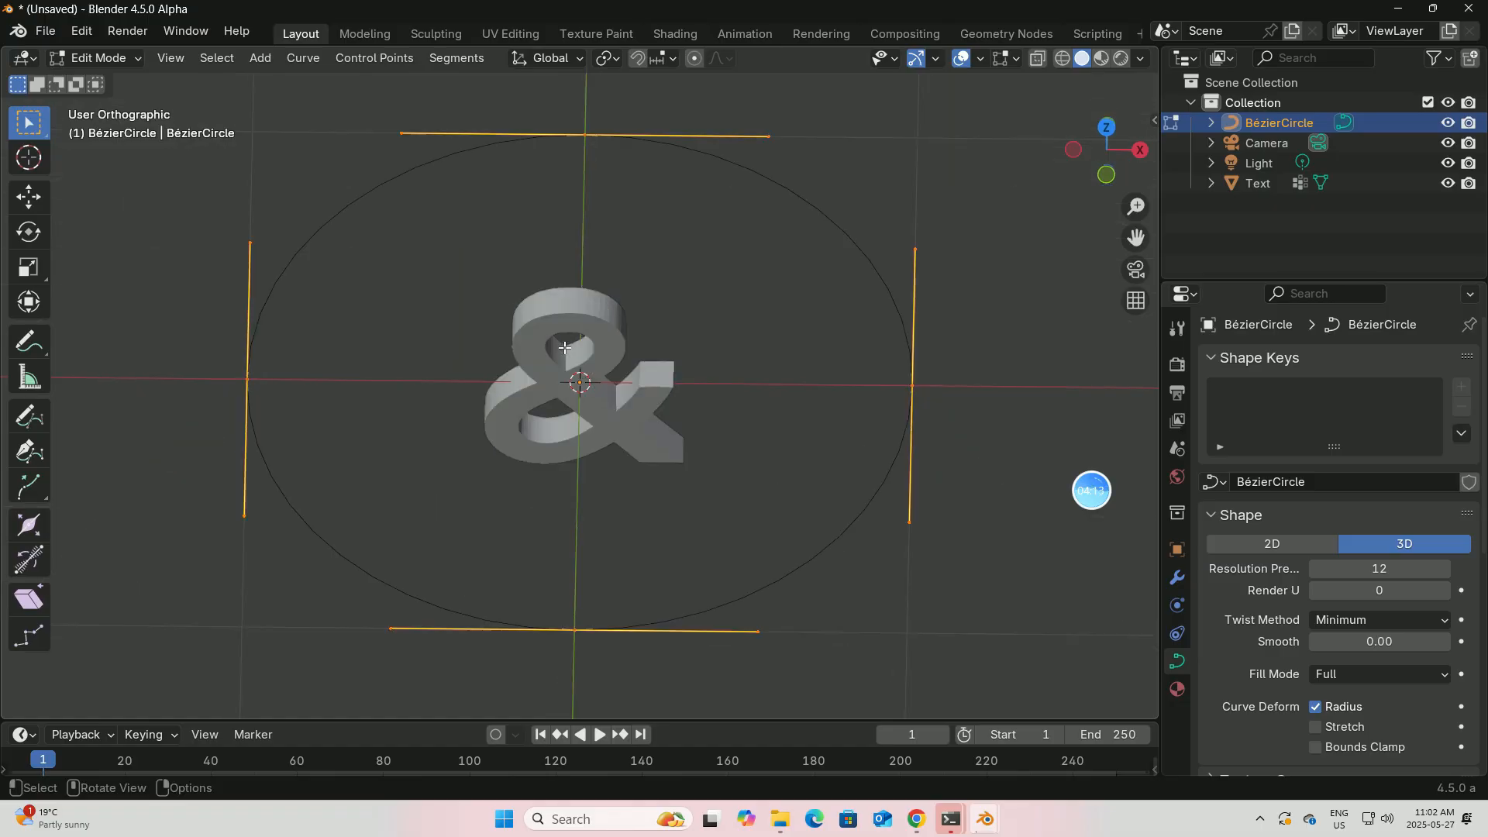
{"action": "scroll", "coordinate": [593, 332], "scroll_direction": "down", "scroll_amount": 1}
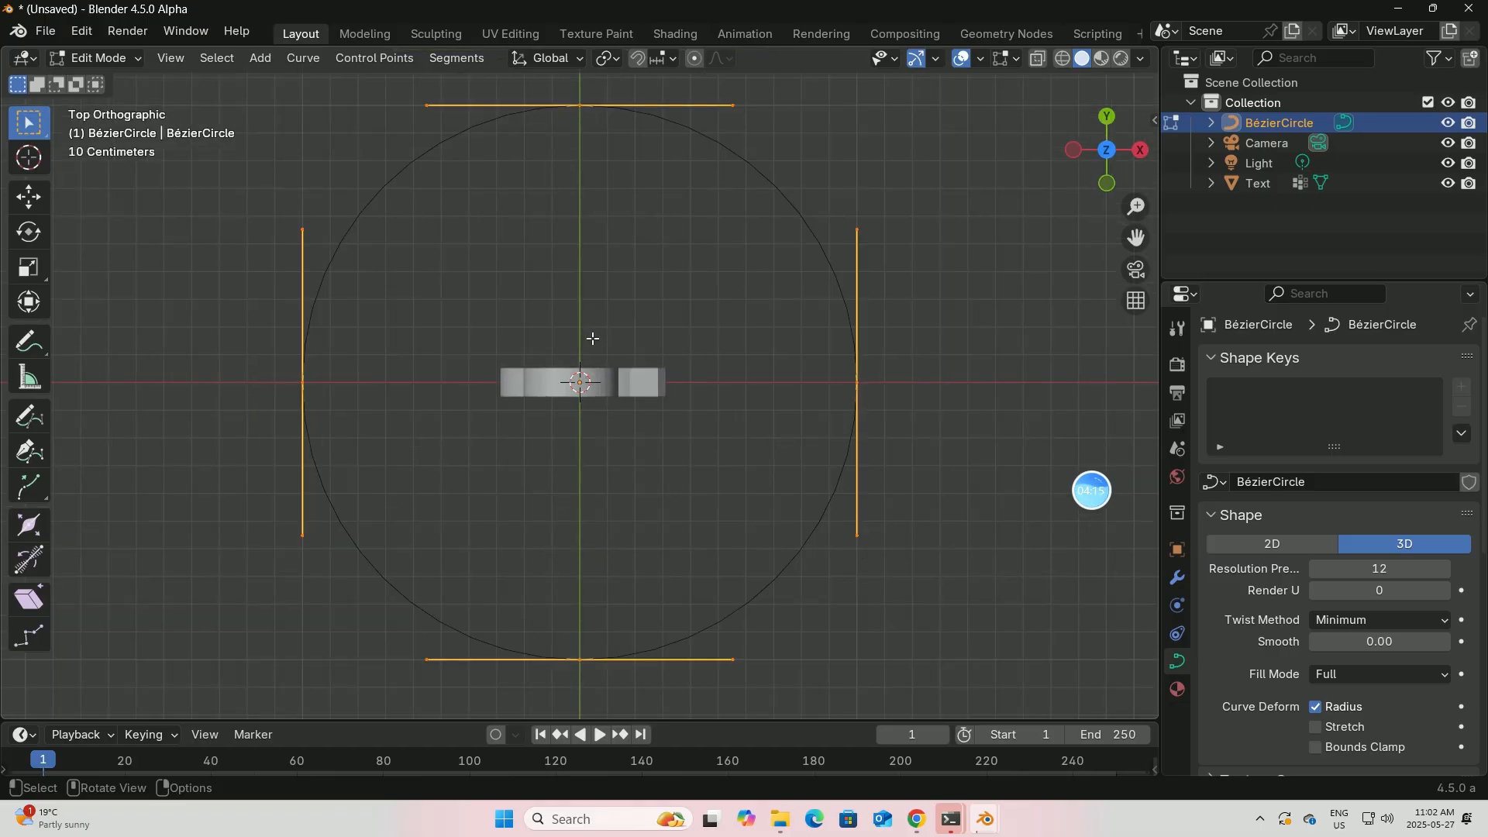
{"action": "scroll", "coordinate": [593, 336], "scroll_direction": "down", "scroll_amount": 1}
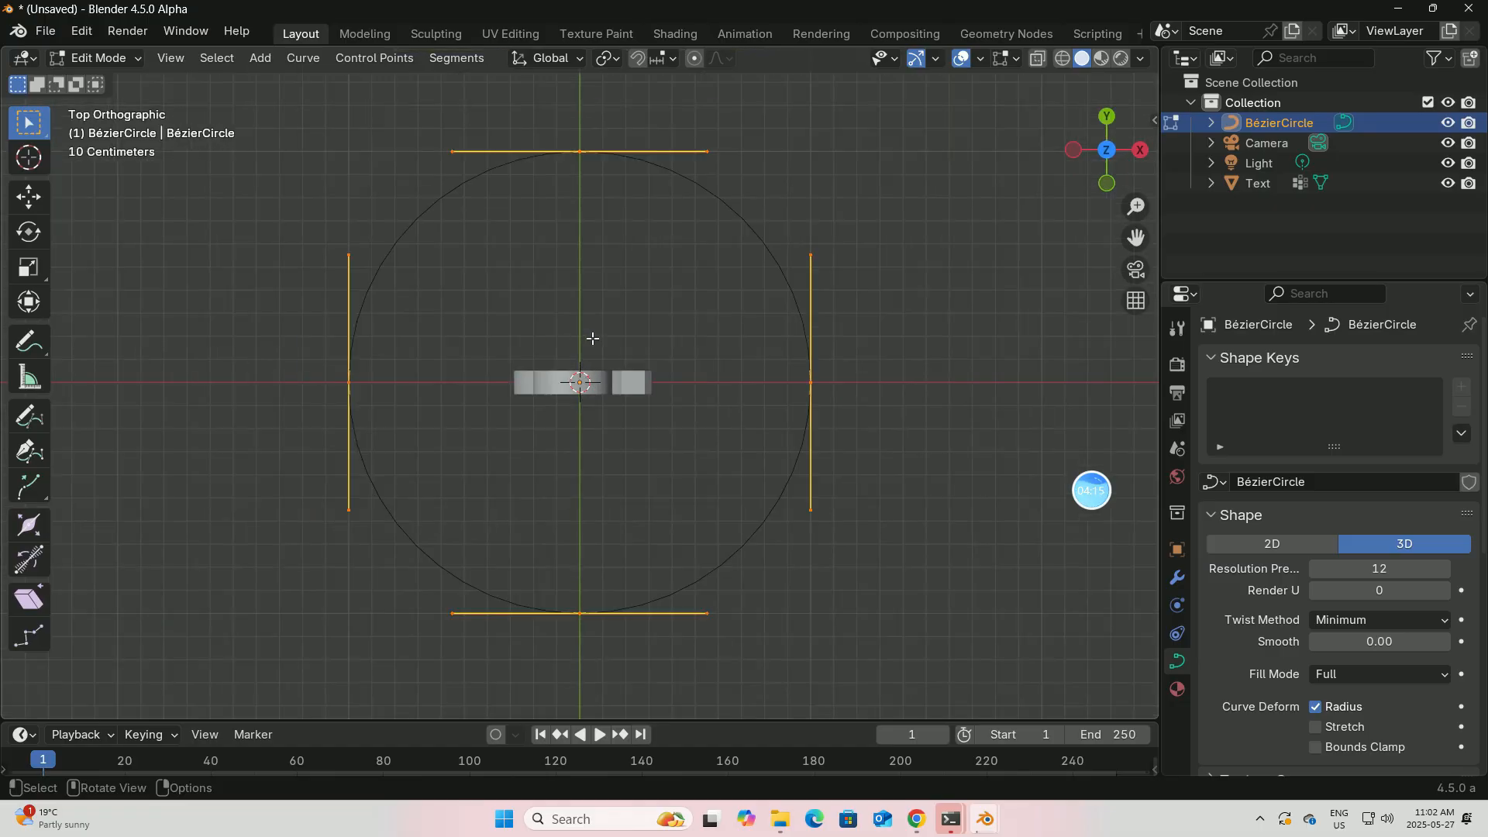
{"action": "left_click", "coordinate": [29, 267]}
{"action": "left_click_drag", "start_coordinate": [624, 301], "coordinate": [588, 358]}
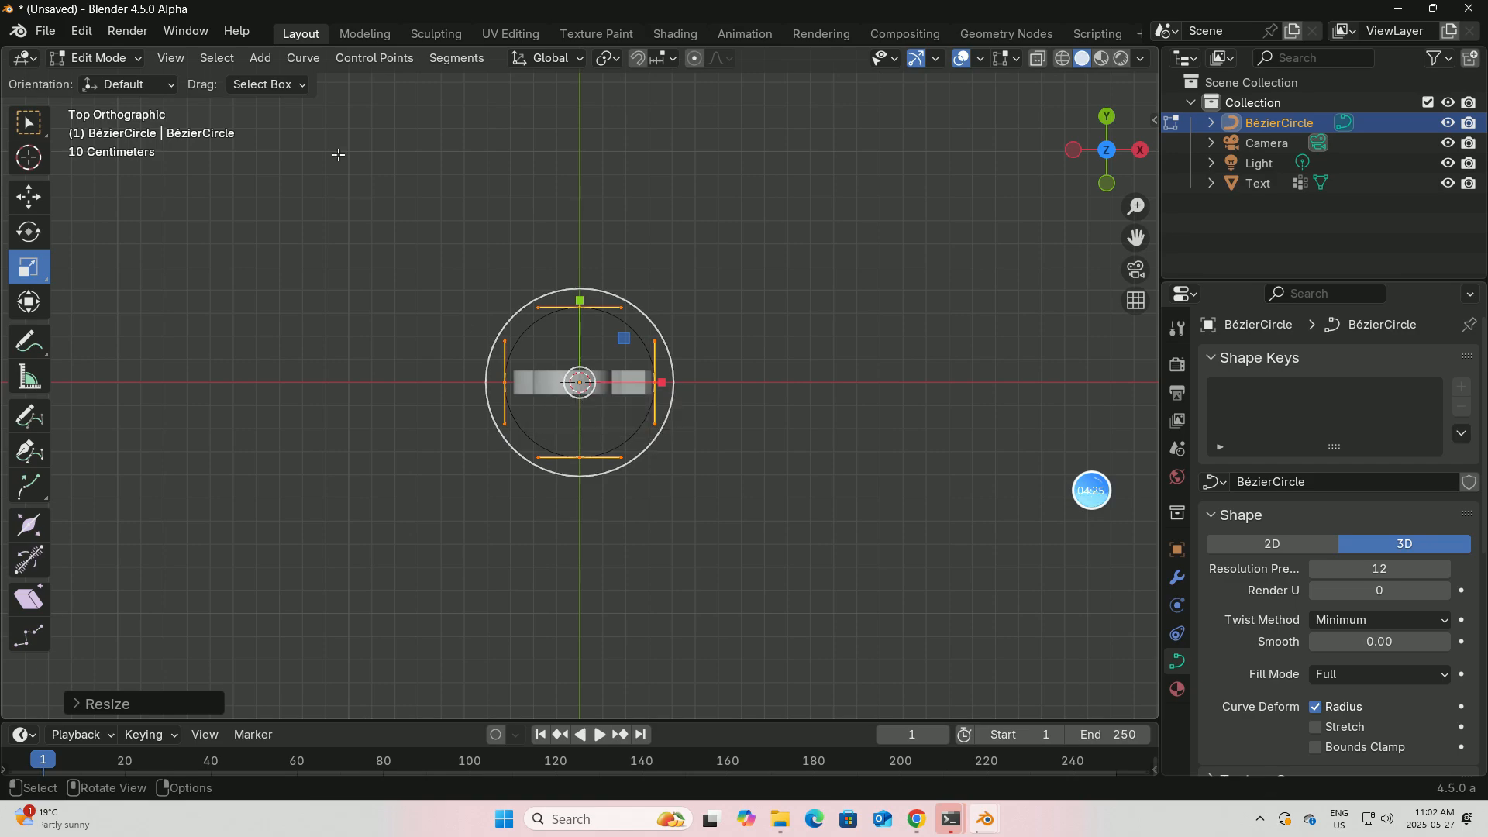
{"action": "left_click", "coordinate": [136, 57]}
{"action": "left_click", "coordinate": [115, 82]}
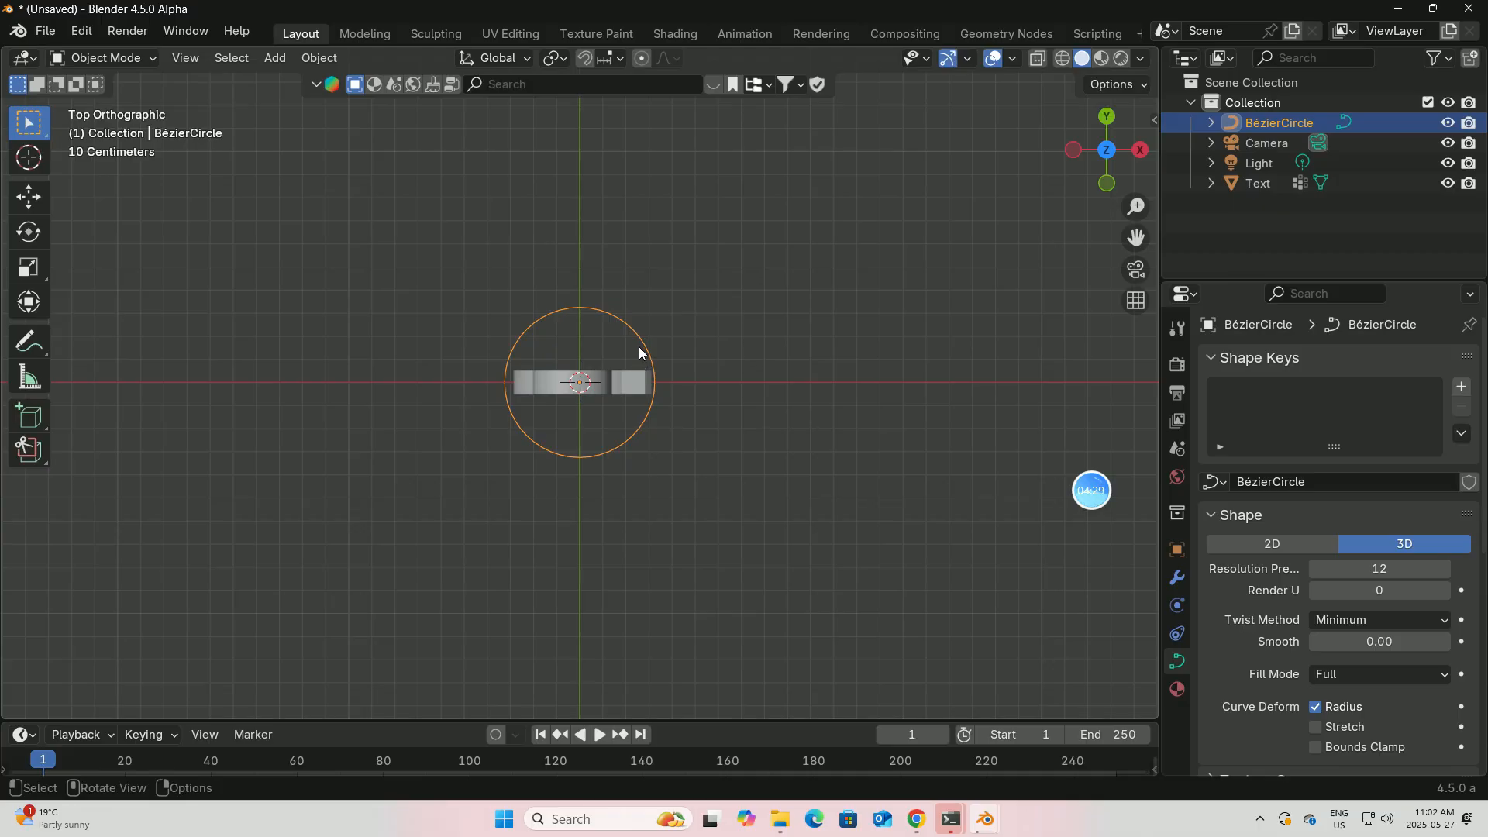
Enlarge the timeline area and set the animation's end frame to 120.
{"action": "key", "text": "KP_1"}
{"action": "scroll", "coordinate": [665, 337], "scroll_direction": "up", "scroll_amount": 4}
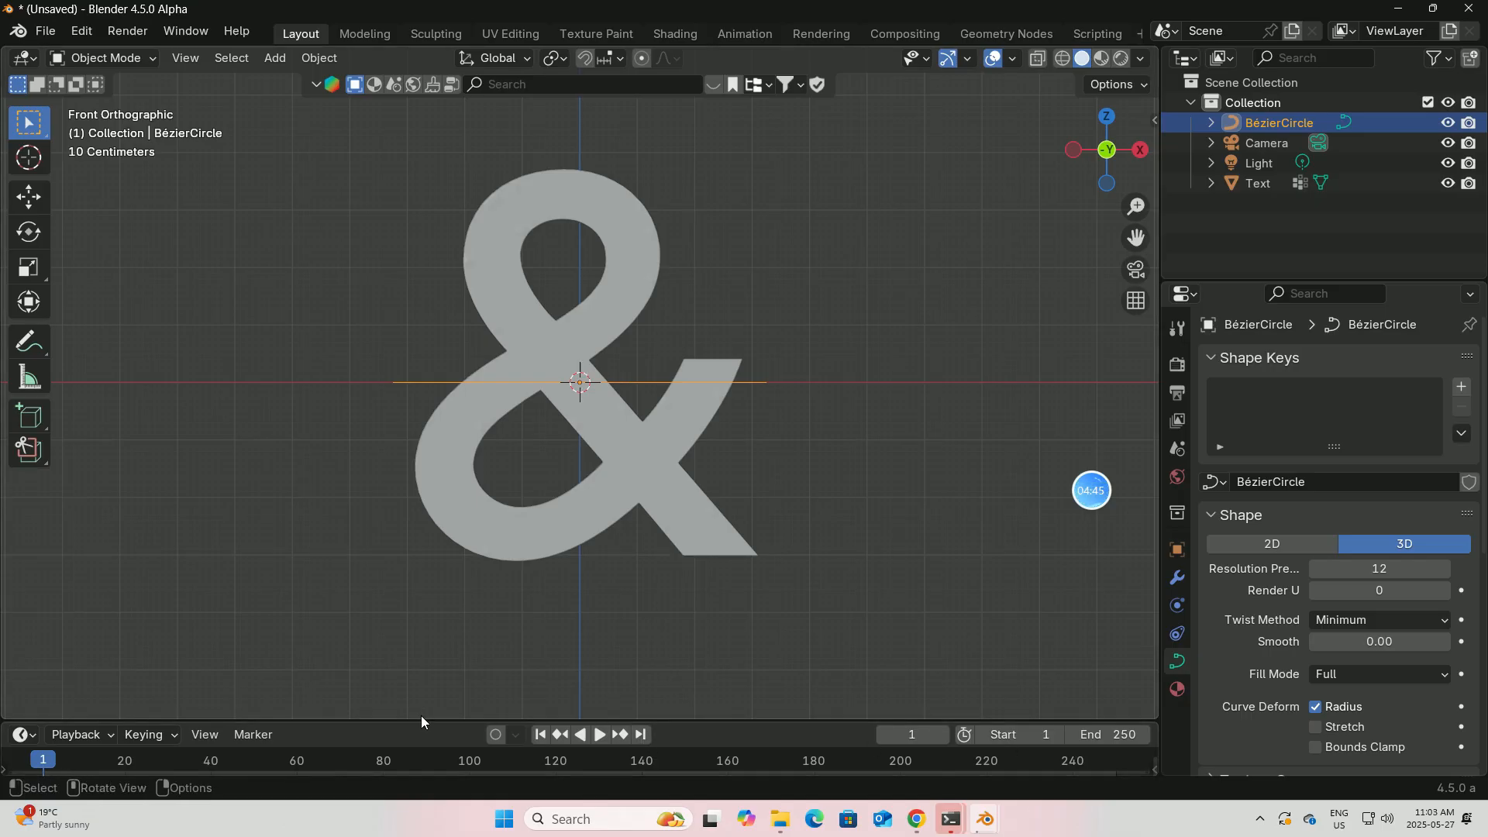
{"action": "left_click_drag", "start_coordinate": [418, 721], "coordinate": [428, 643]}
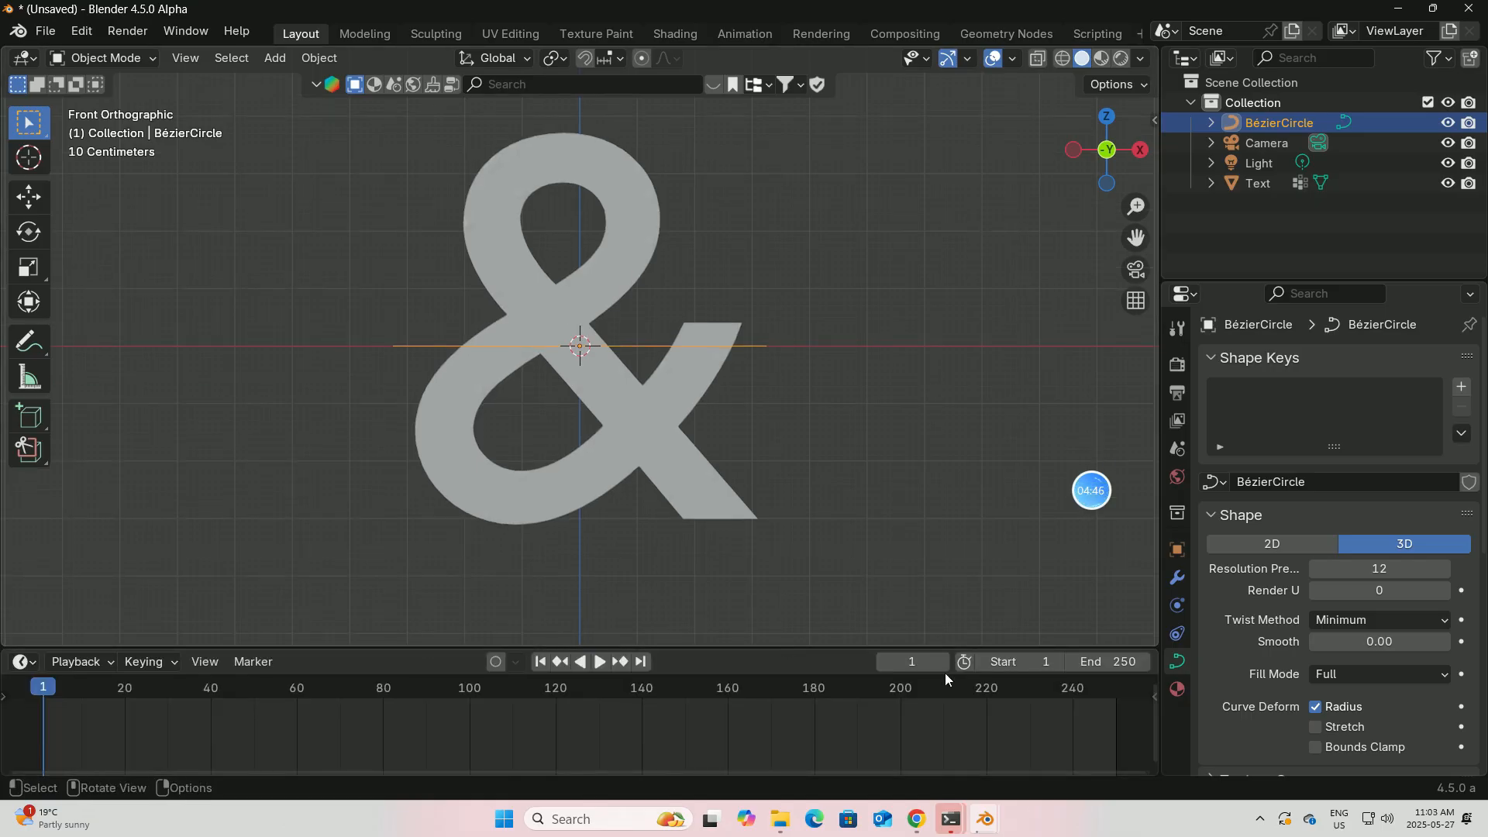
{"action": "left_click", "coordinate": [1115, 664]}
{"action": "type", "text": "120"}
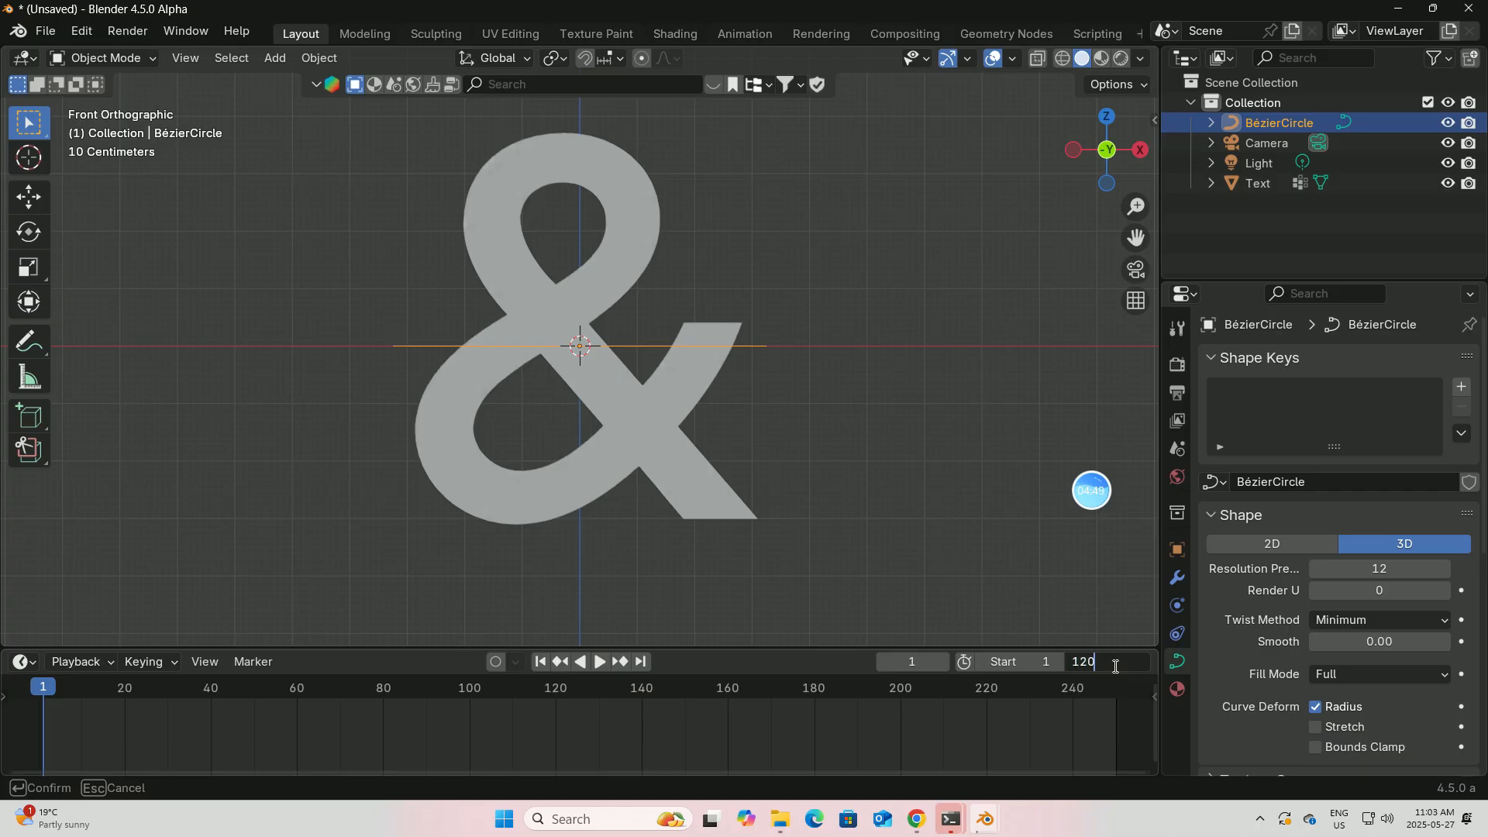
{"action": "key", "text": "Return"}
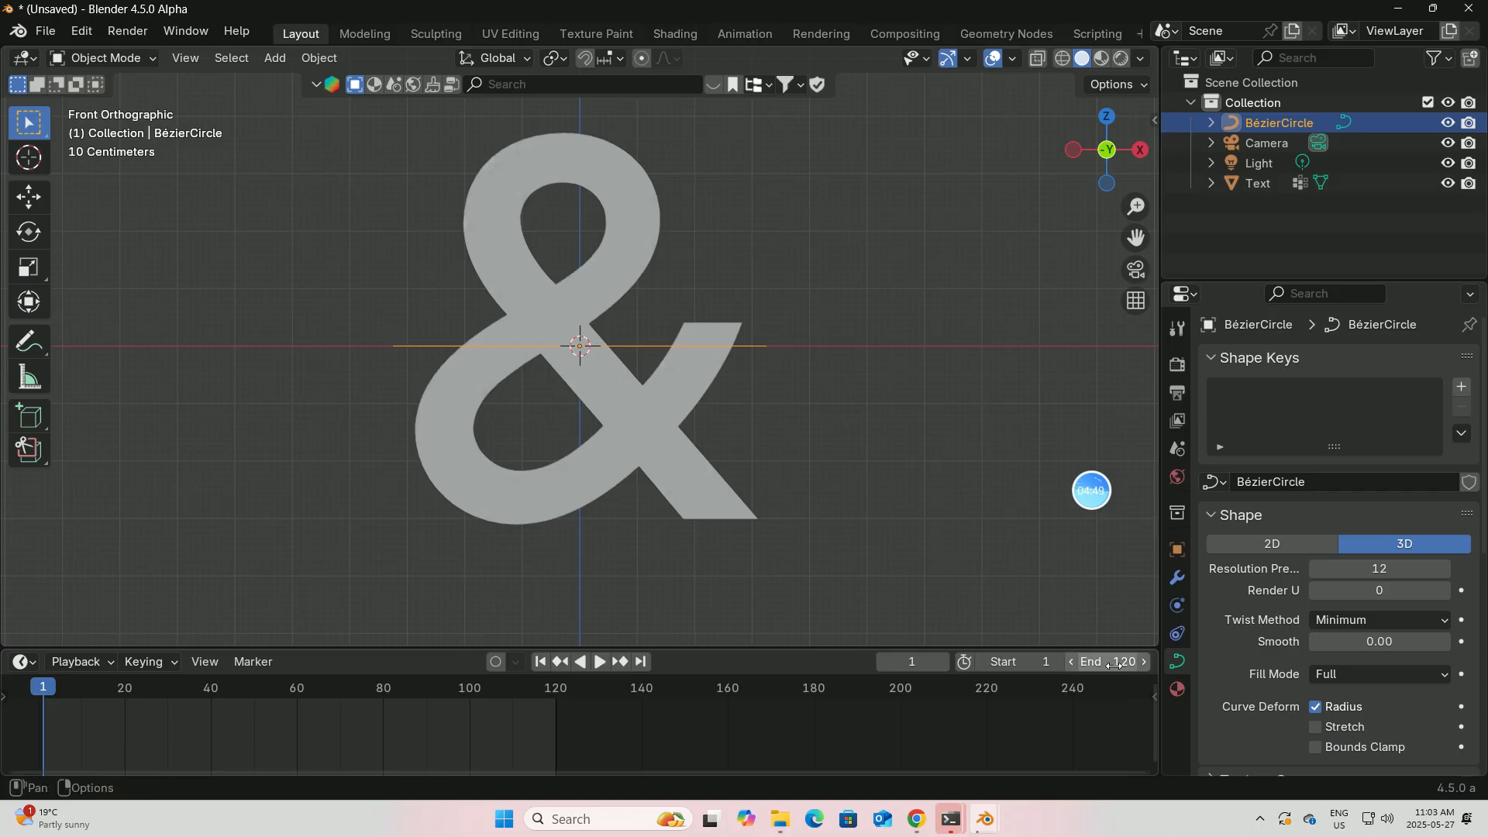
Set the Bézier circle's Z location to -0.5 m and keyframe it at frame 1.
{"action": "left_click", "coordinate": [1179, 555]}
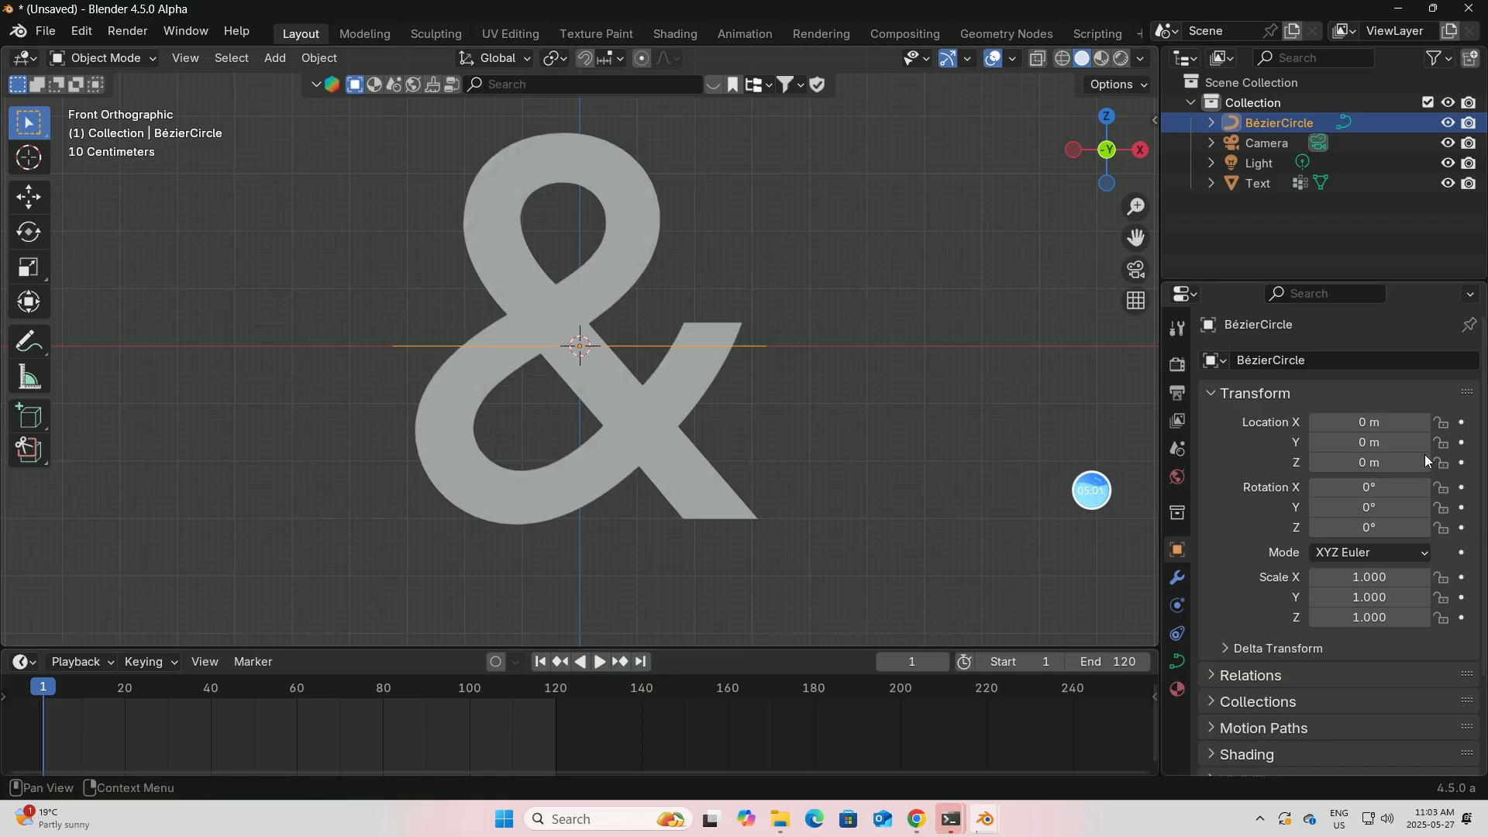
{"action": "left_click", "coordinate": [1351, 463]}
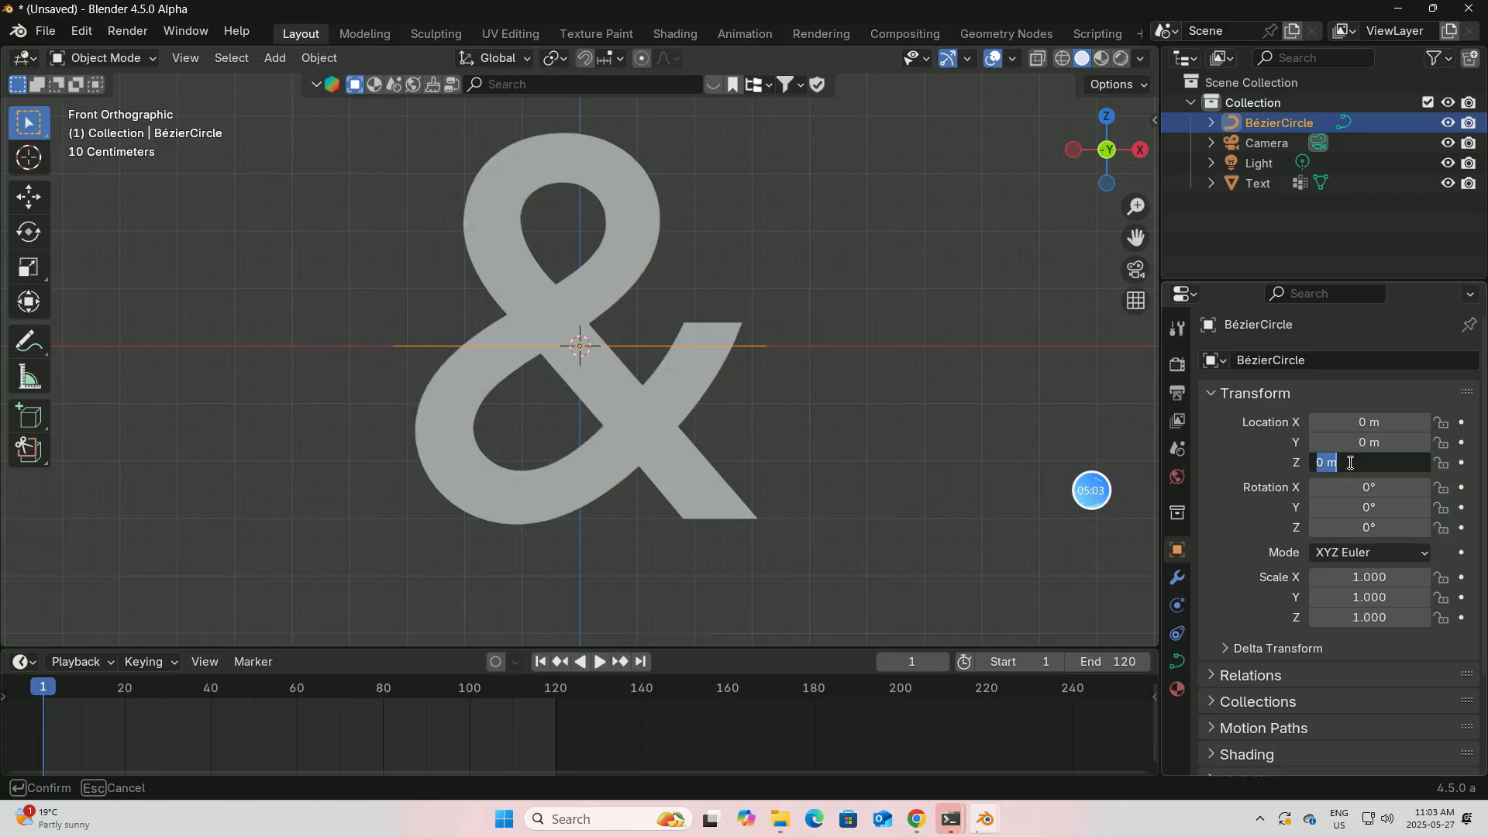
{"action": "key", "text": "BackSpace"}
{"action": "type", "text": "-0.5"}
{"action": "key", "text": "Return"}
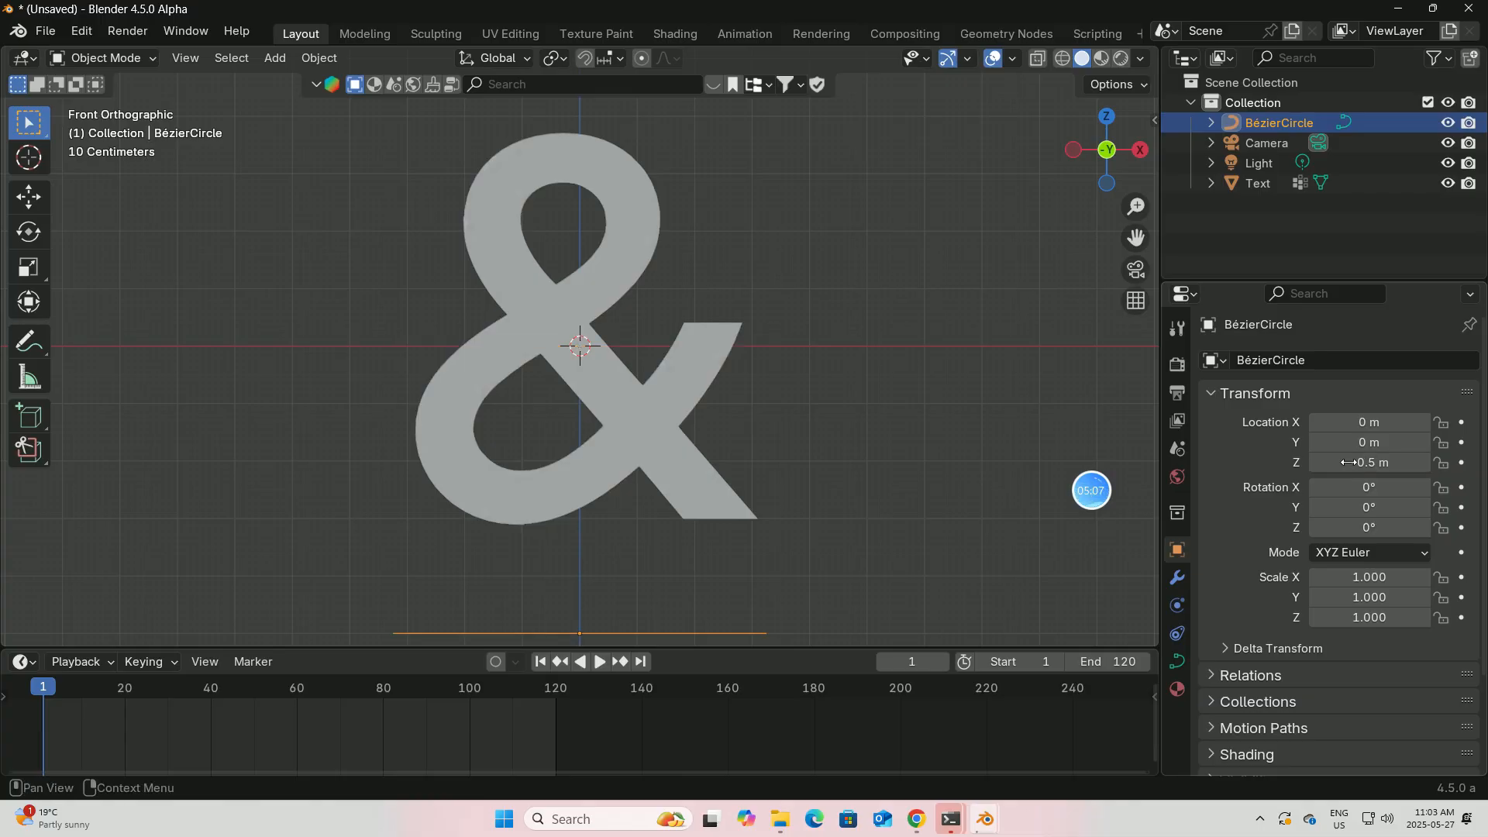
{"action": "left_click", "coordinate": [1462, 464]}
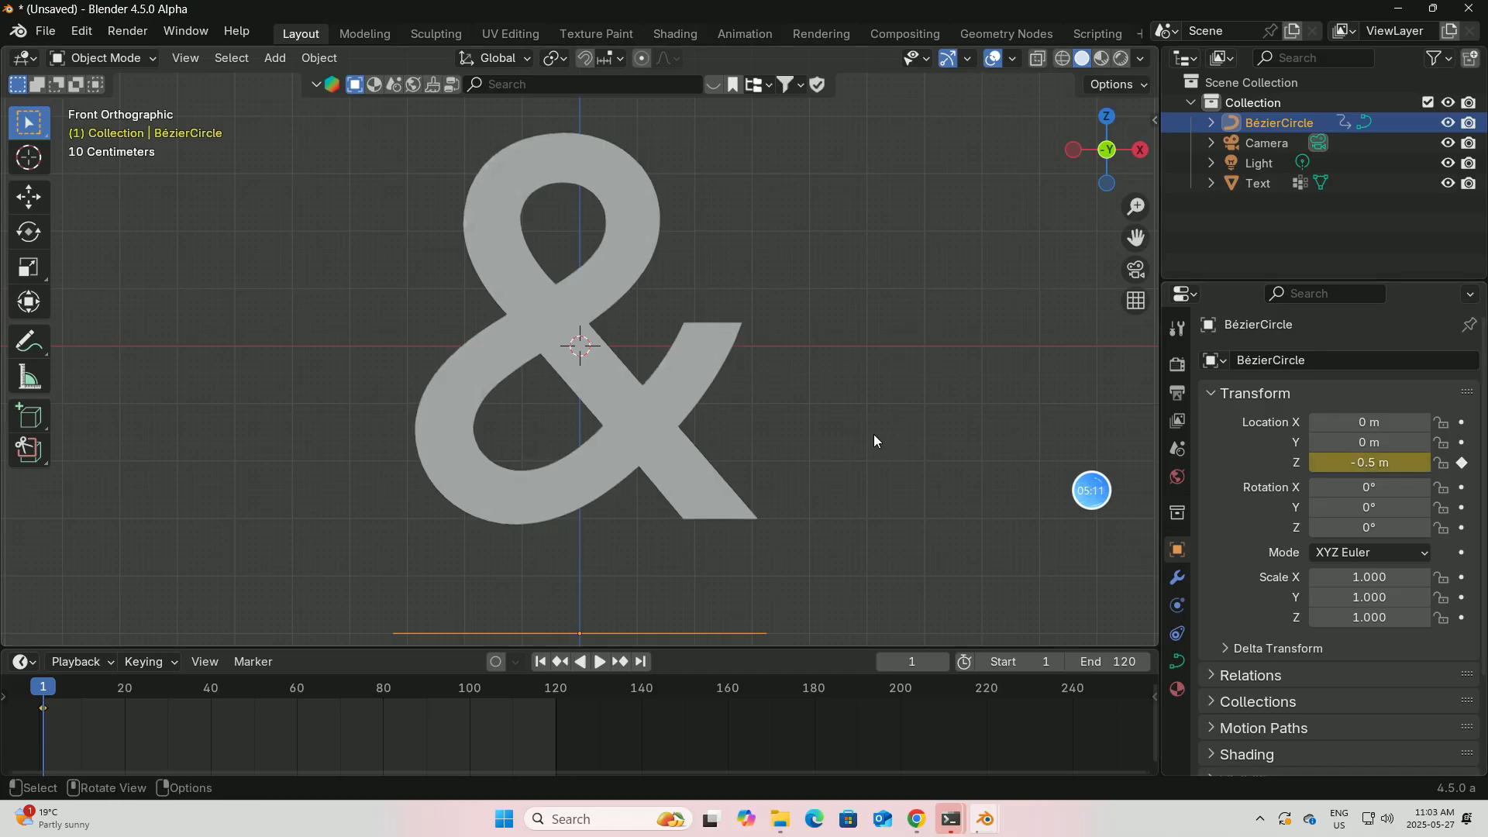
Go to frame 120 and set the Bézier circle's Z location to 0.5 m.
{"action": "left_click", "coordinate": [640, 662]}
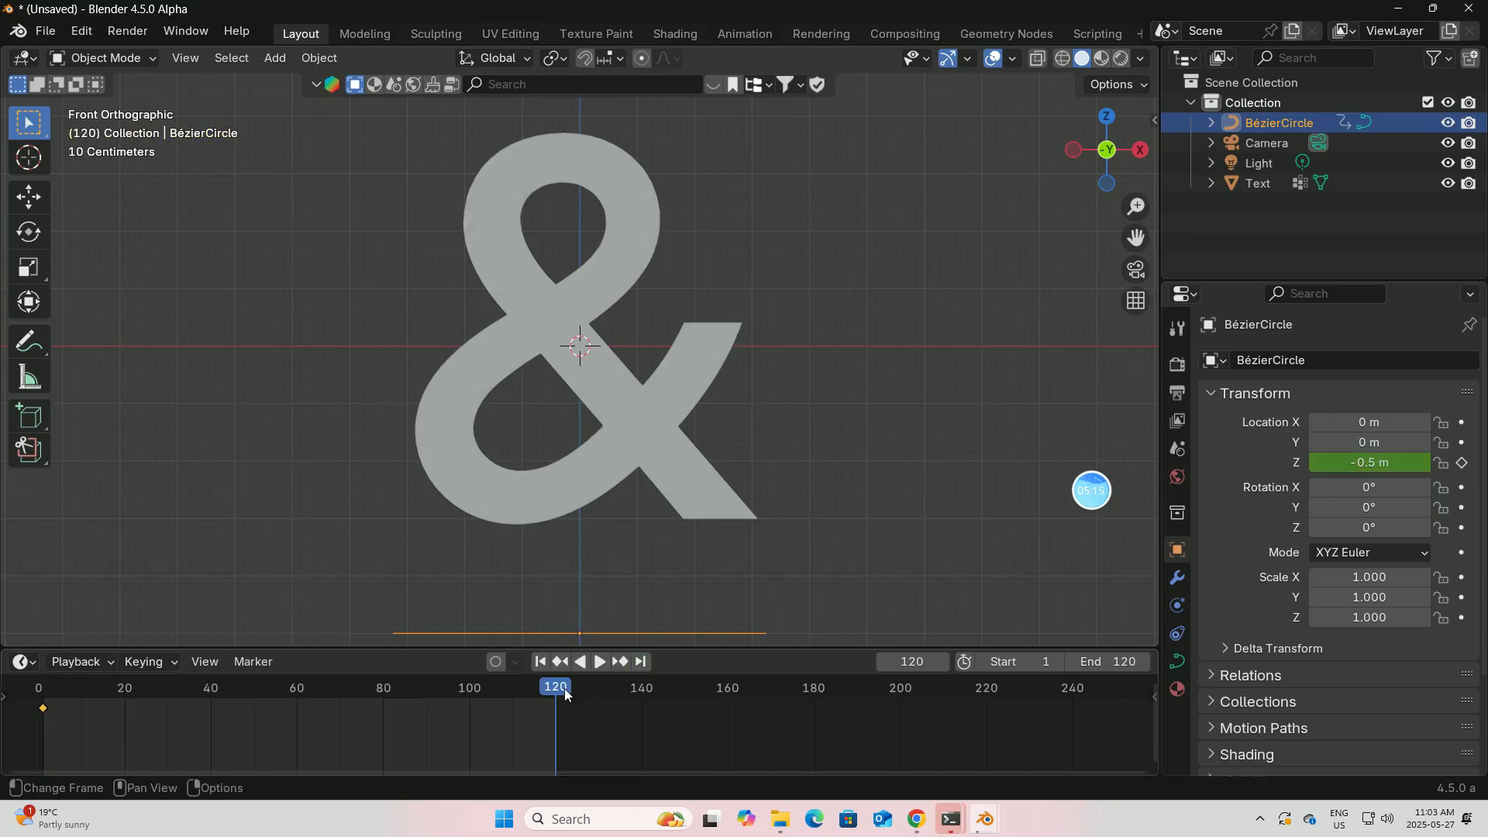
{"action": "double_click", "coordinate": [1366, 463]}
{"action": "type", "text": "0.5"}
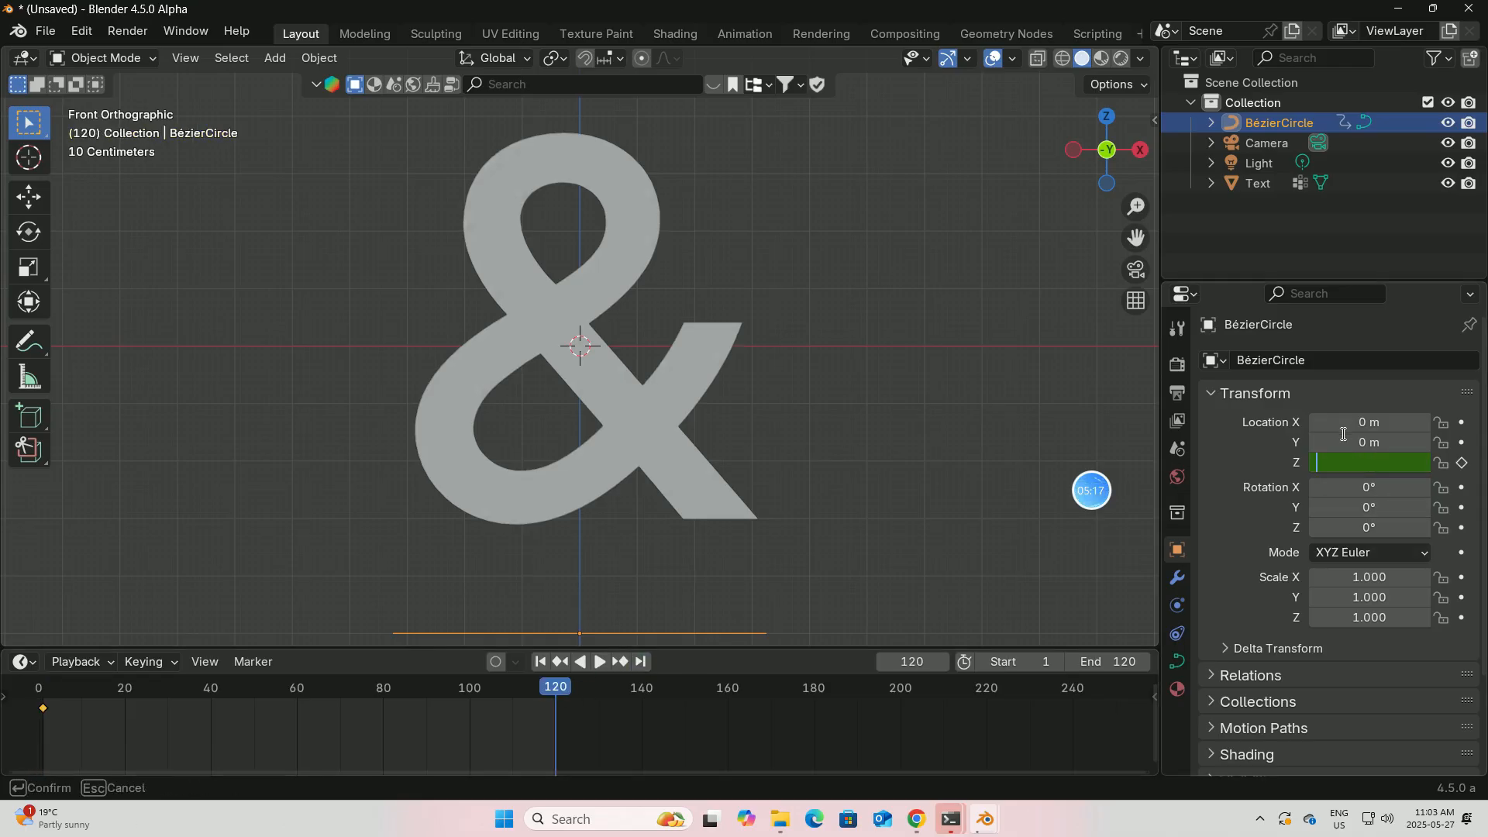
{"action": "key", "text": "Return"}
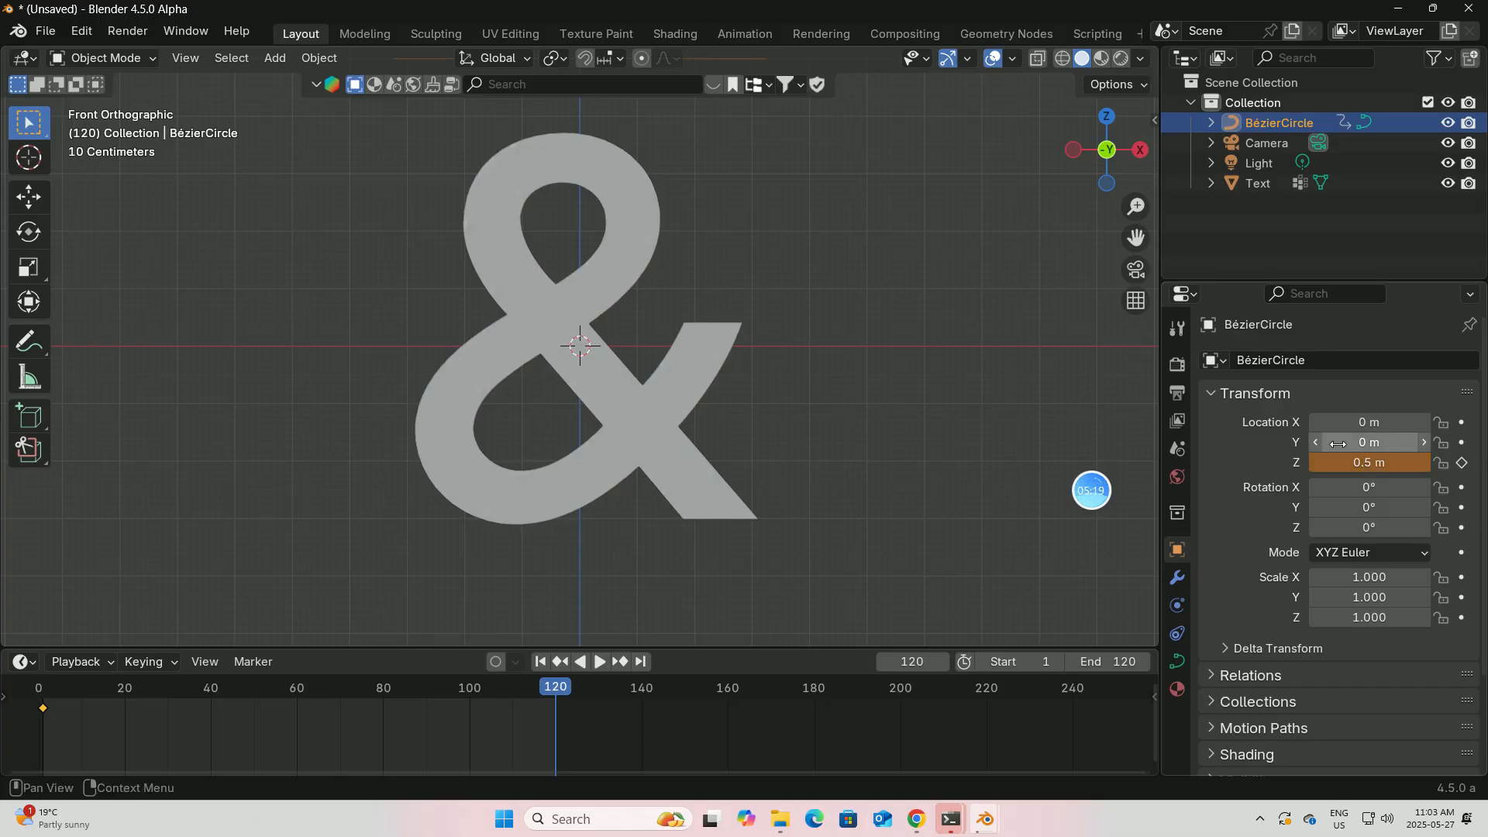
Add a Vertex Weight Proximity modifier to the ampersand mesh.
{"action": "left_click", "coordinate": [628, 265]}
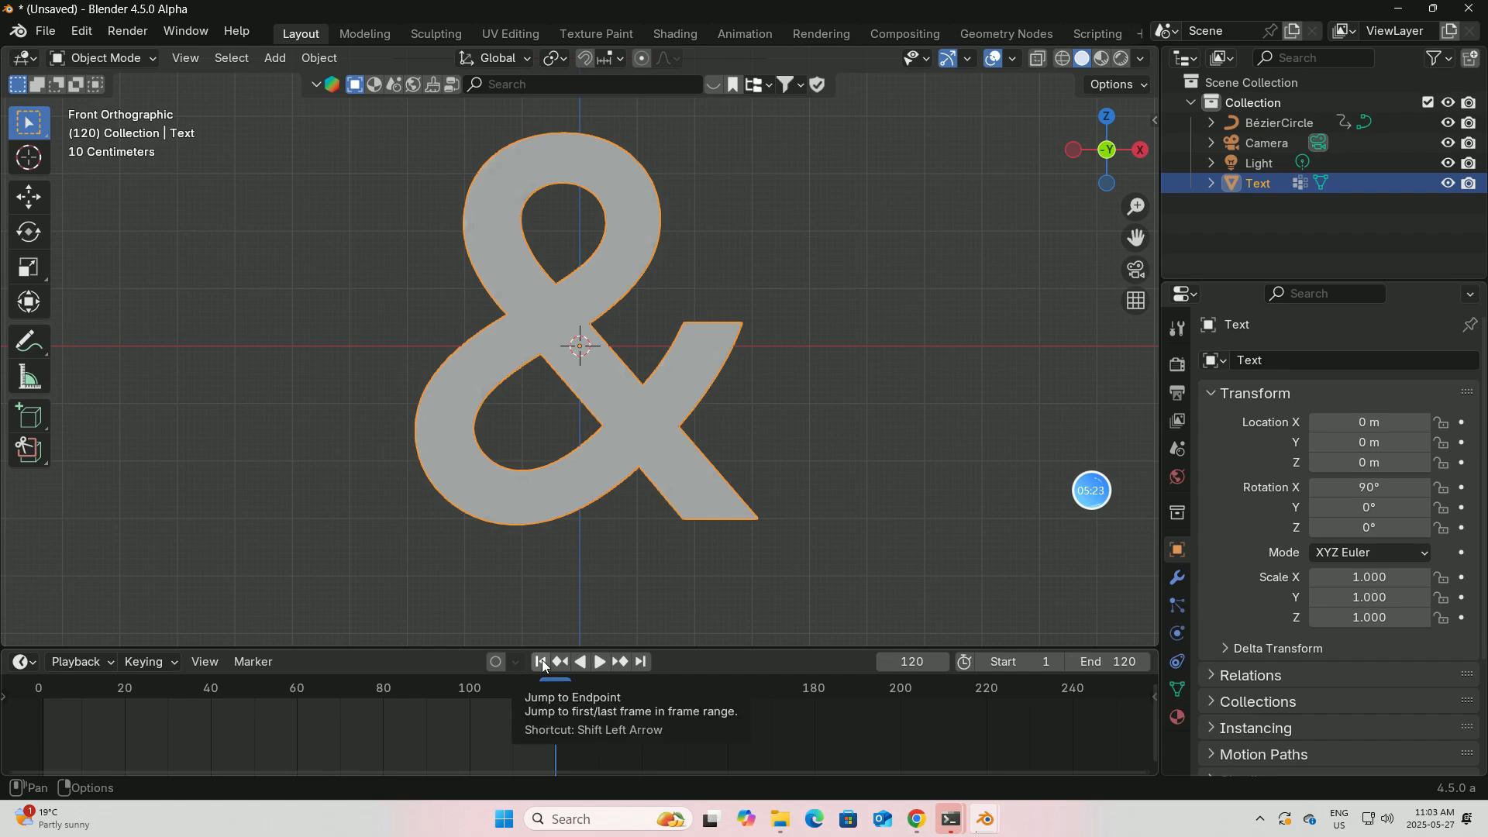
{"action": "left_click", "coordinate": [1178, 578]}
{"action": "left_click", "coordinate": [1273, 359]}
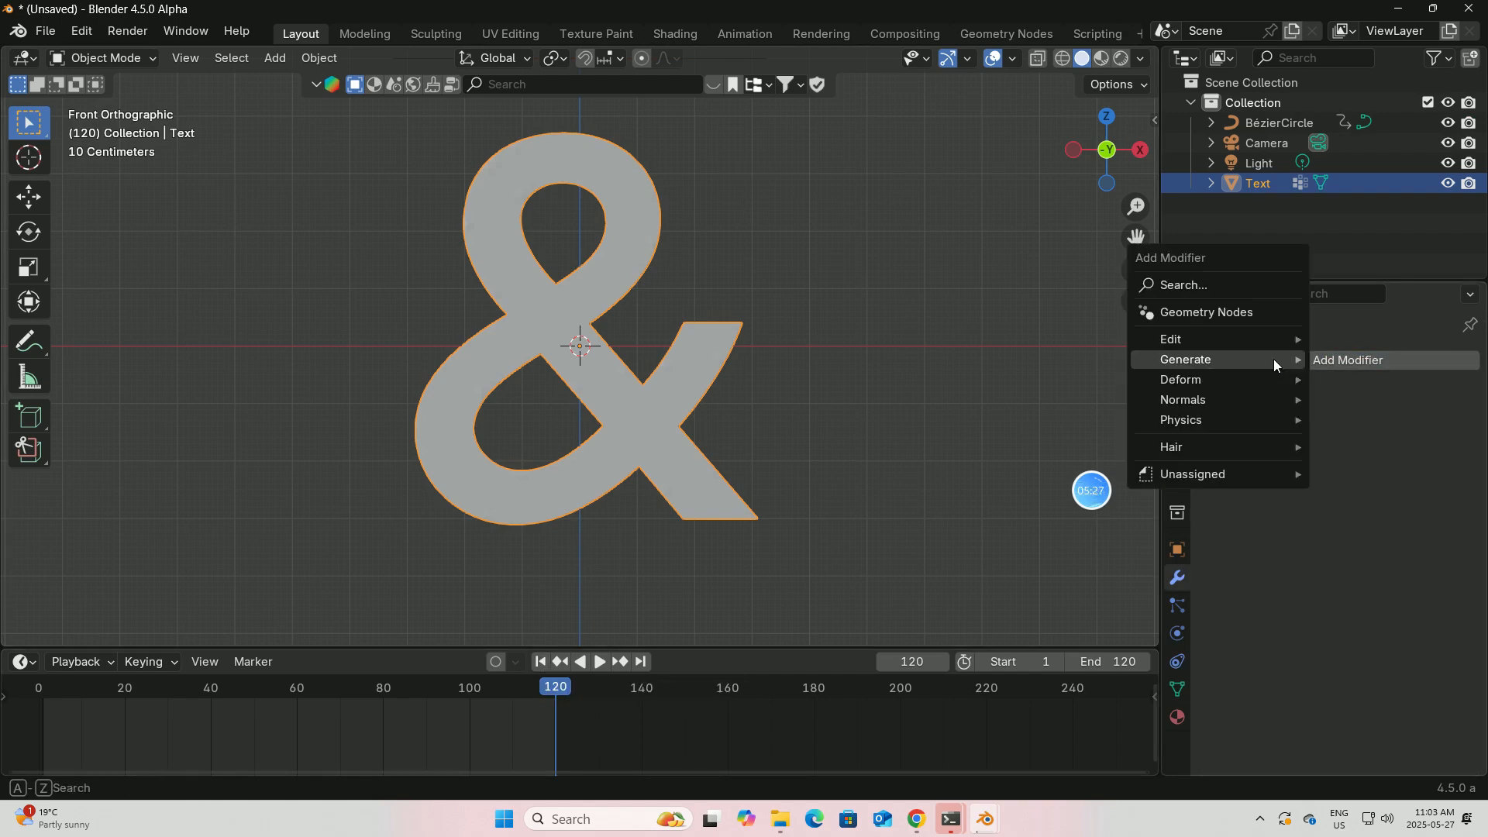
{"action": "mouse_move", "coordinate": [1172, 339]}
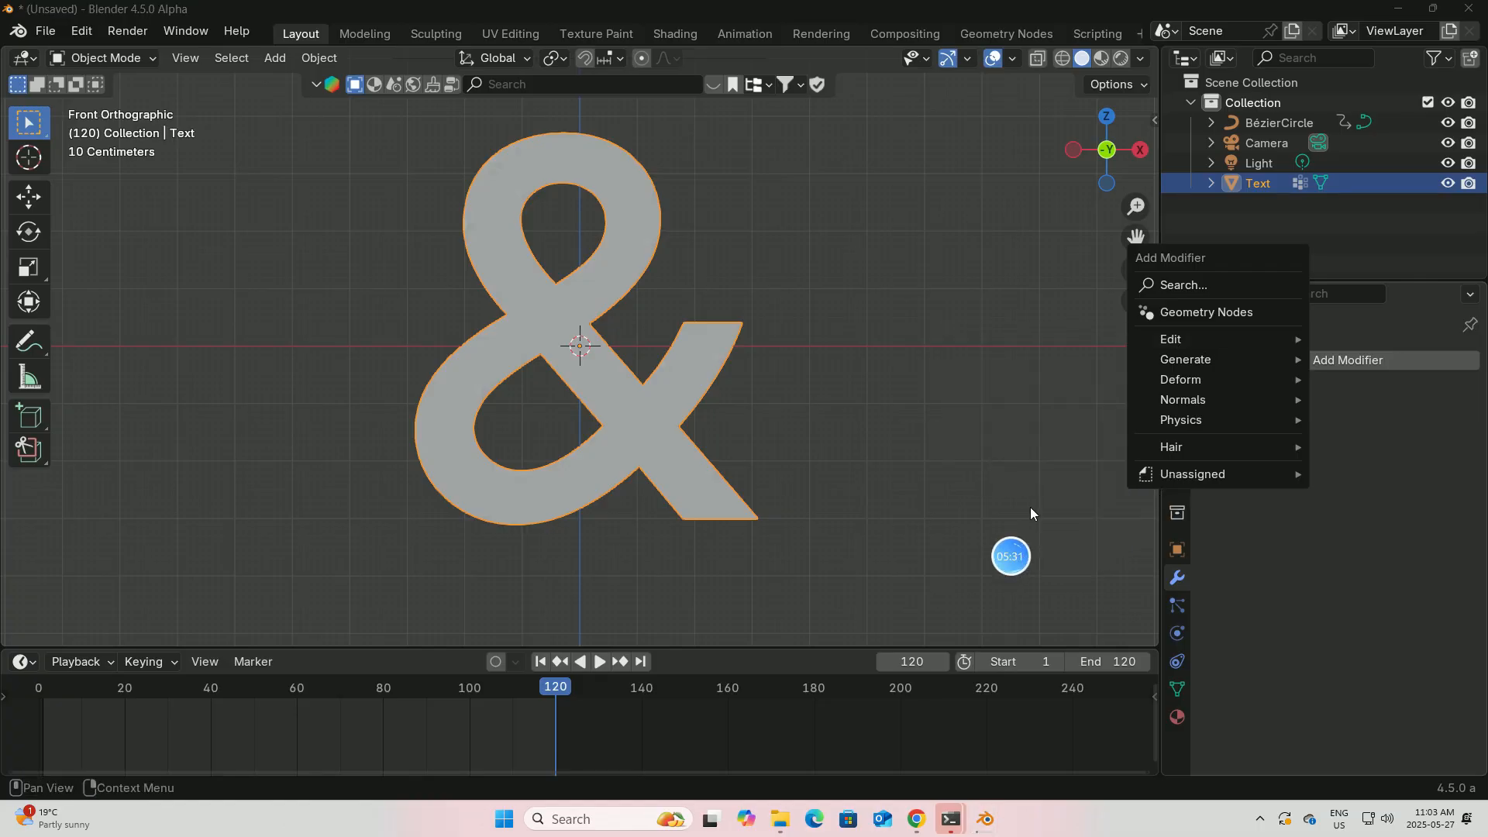
{"action": "left_click", "coordinate": [1249, 359]}
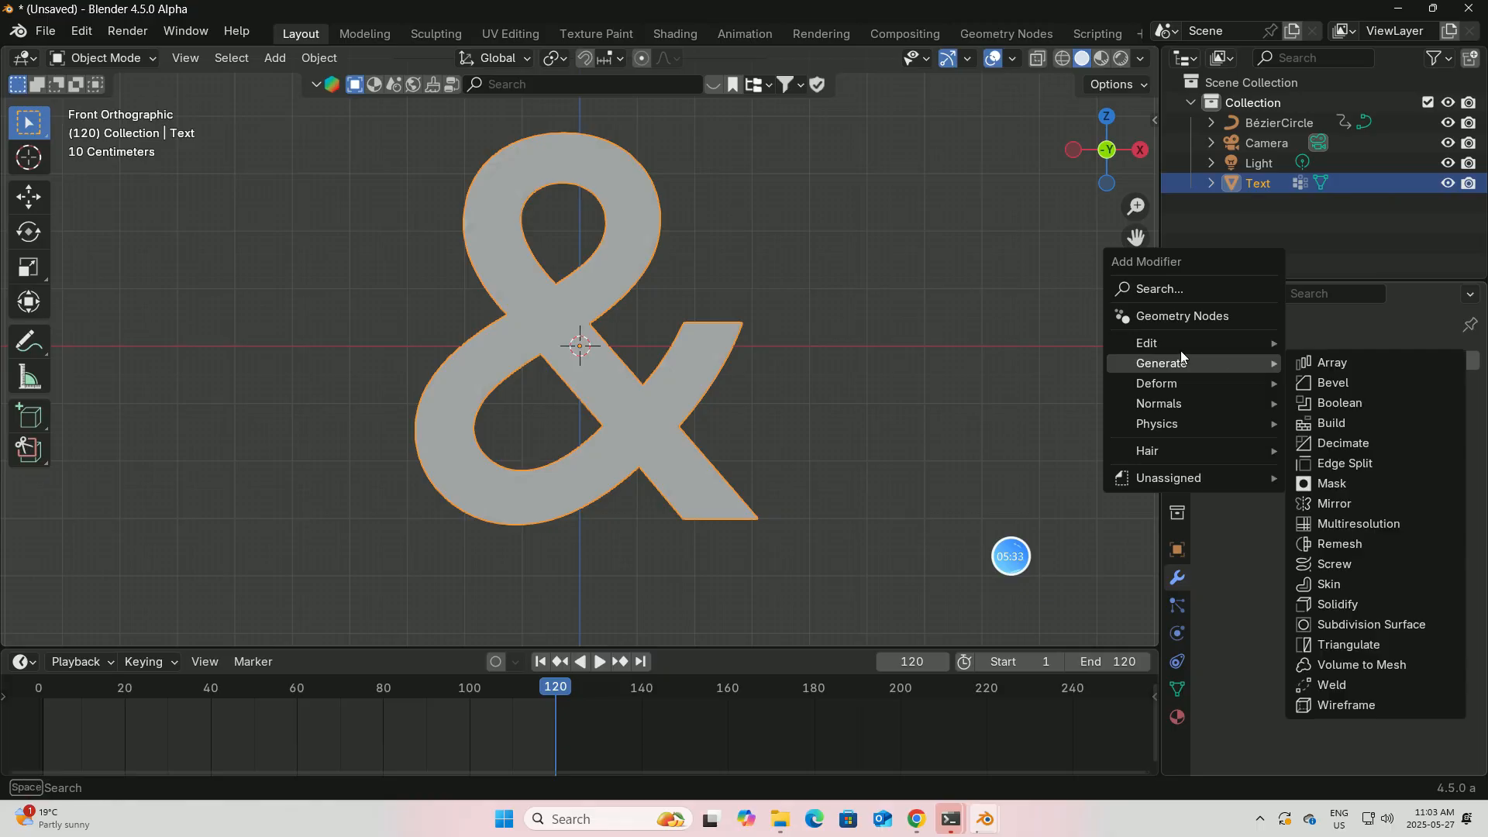
{"action": "mouse_move", "coordinate": [1158, 343]}
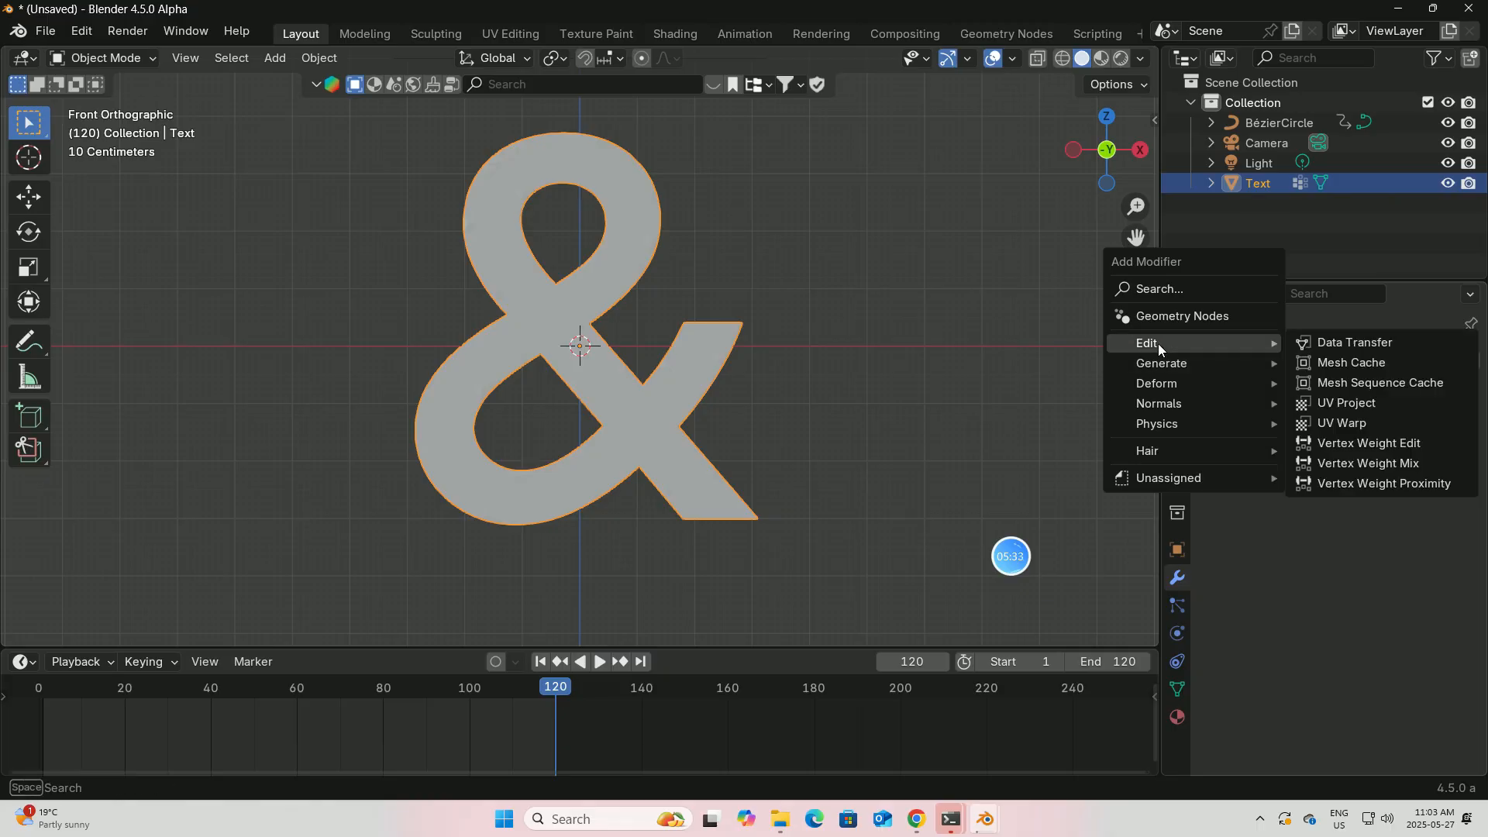
{"action": "left_click", "coordinate": [1340, 483]}
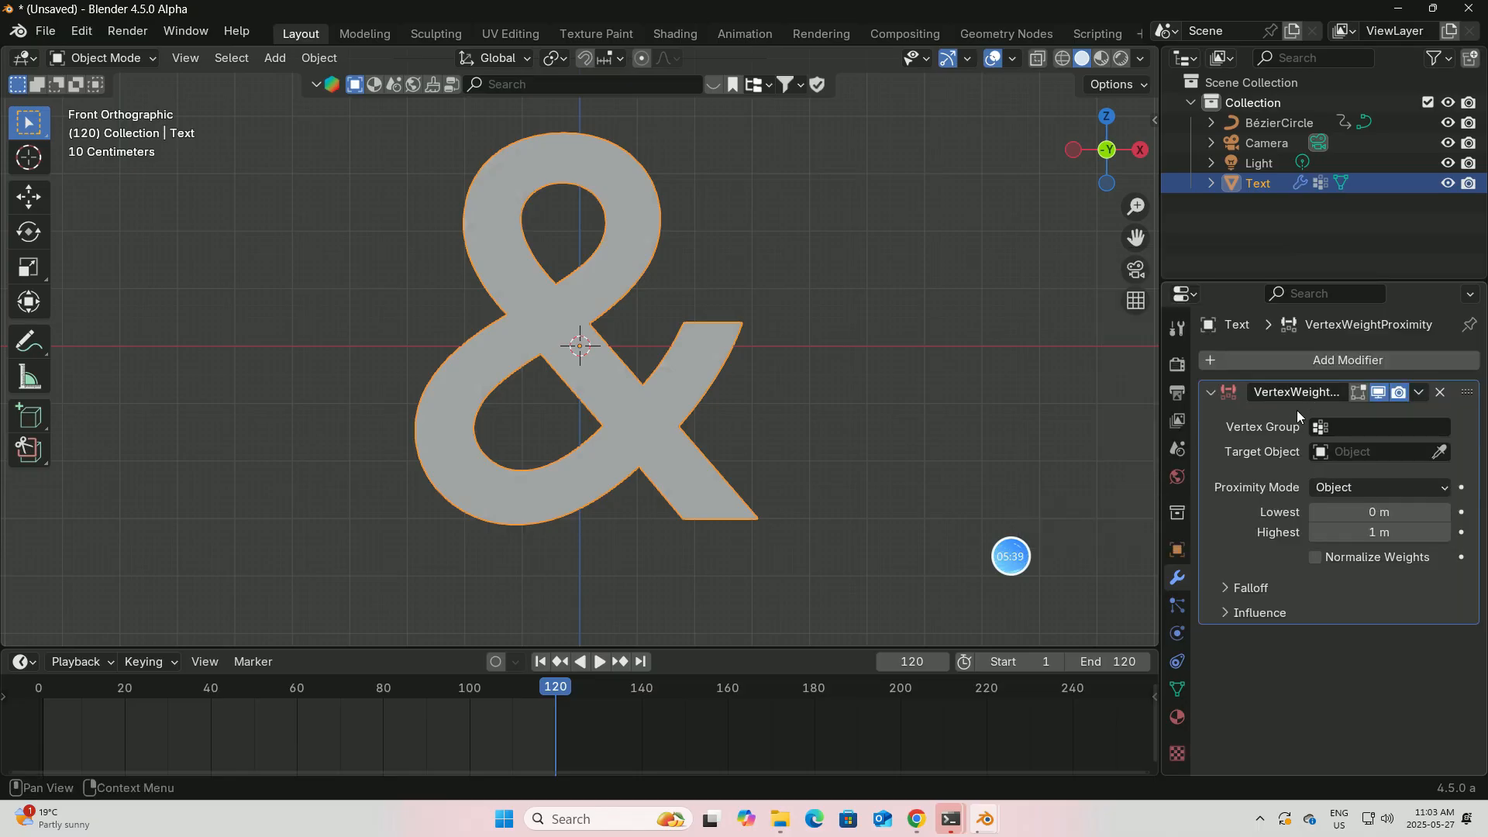
Assign the vertex group Group and the target object BézierCircle in the Vertex Weight Proximity modifier.
{"action": "left_click", "coordinate": [1350, 428]}
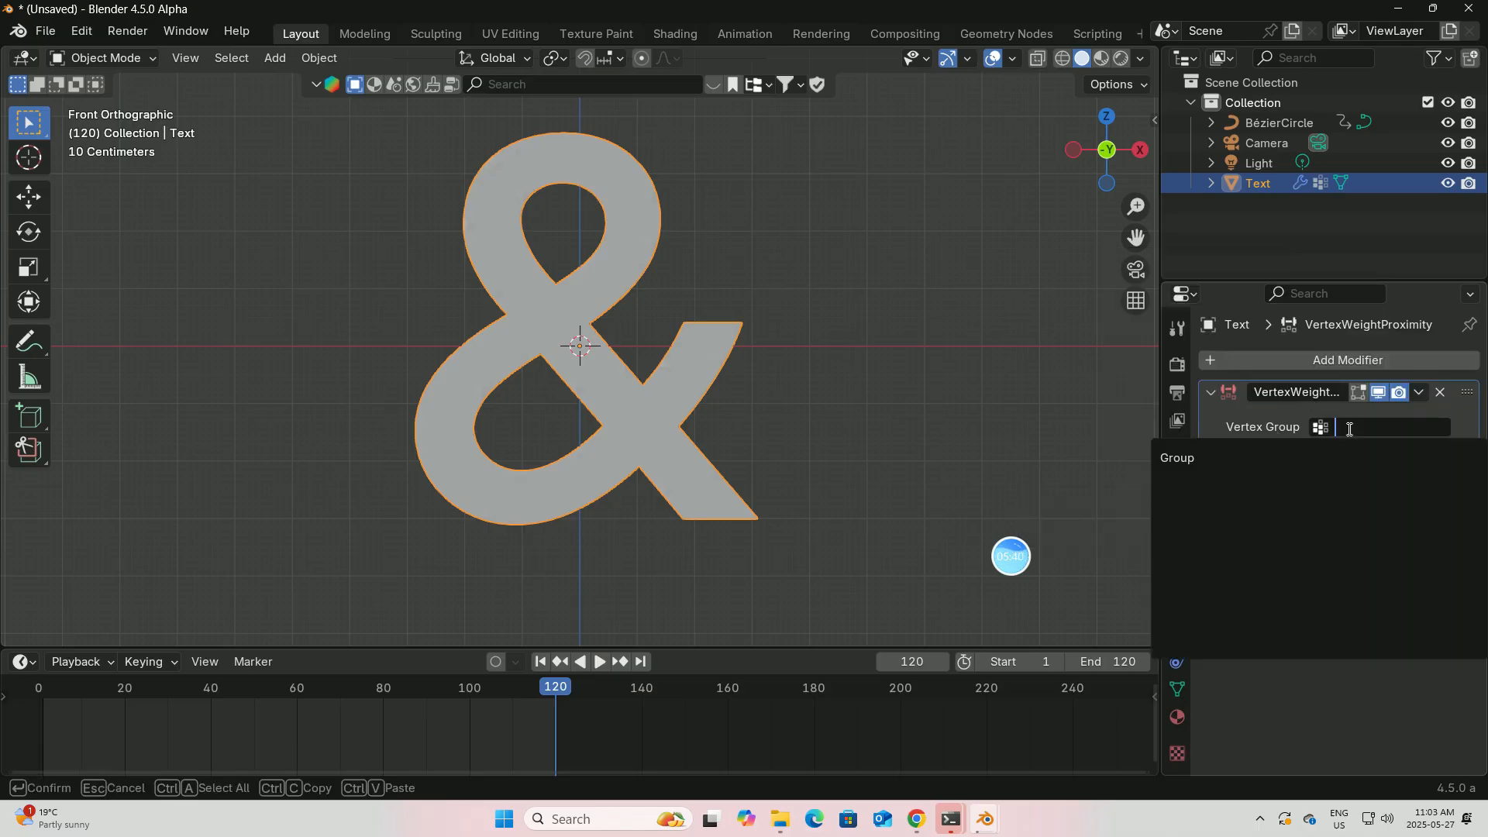
{"action": "left_click", "coordinate": [1175, 458]}
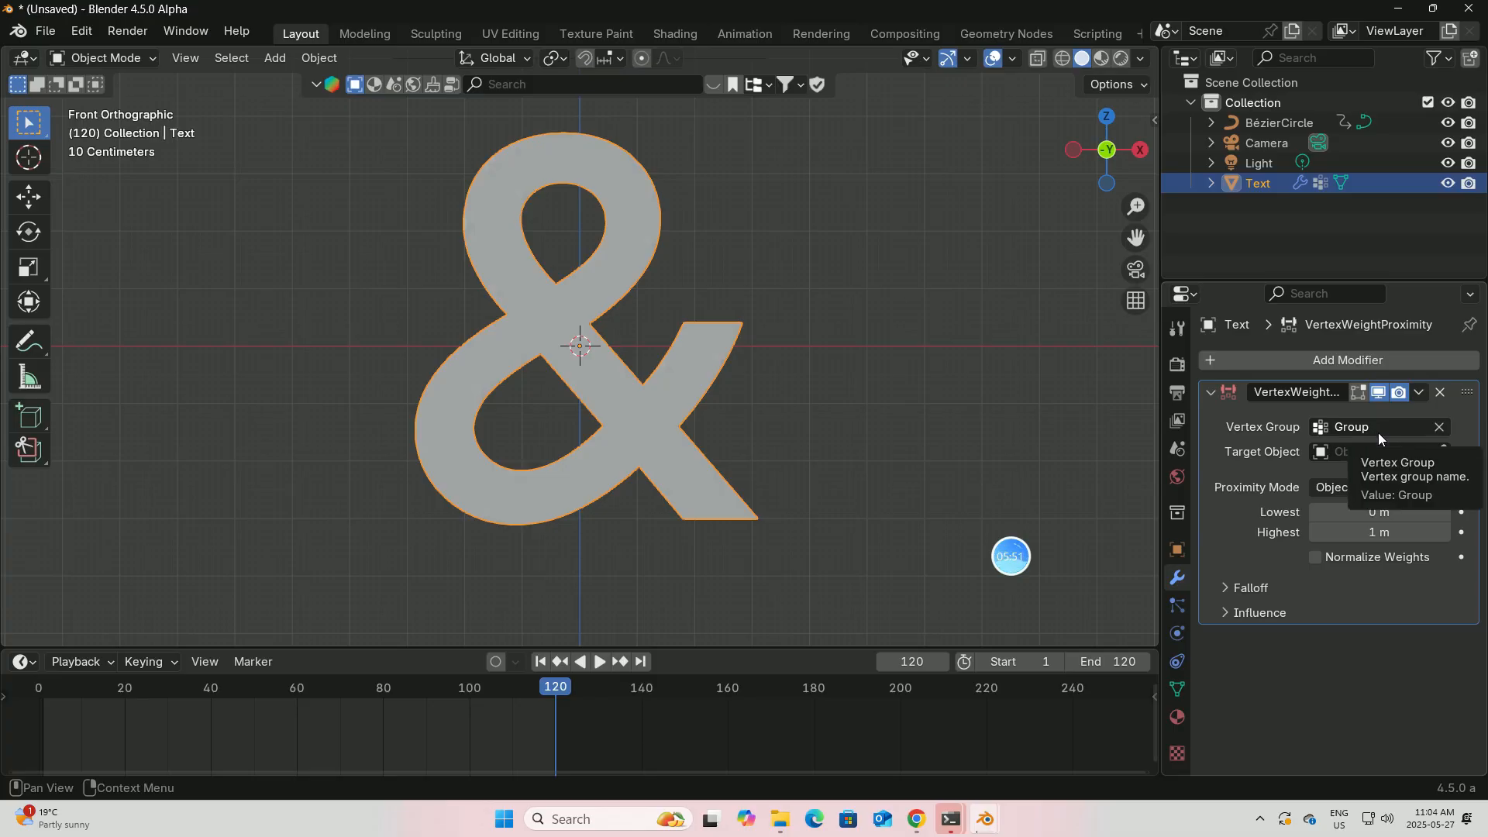
{"action": "left_click", "coordinate": [1361, 451]}
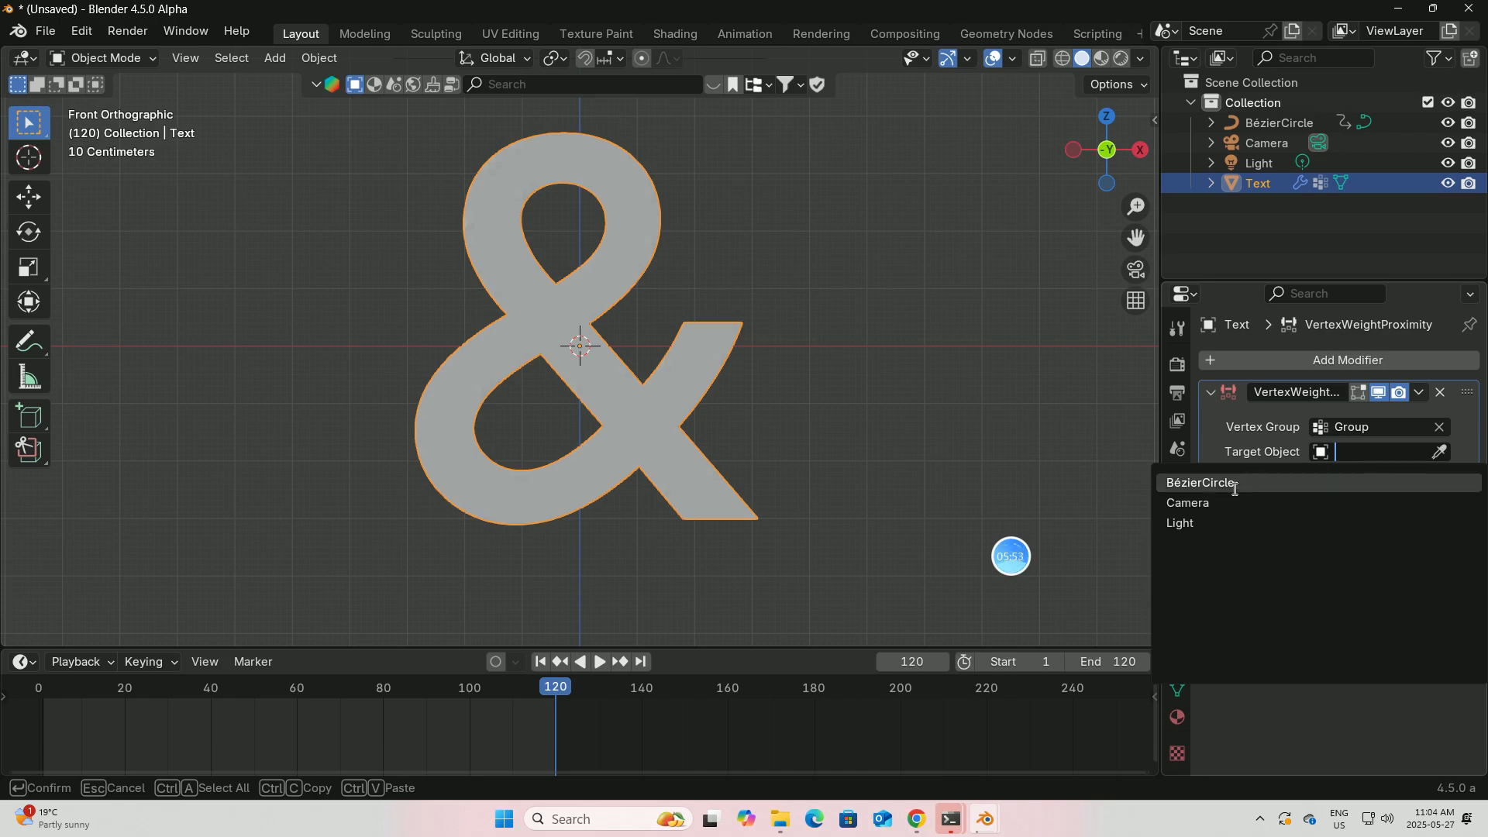
{"action": "left_click", "coordinate": [1207, 482]}
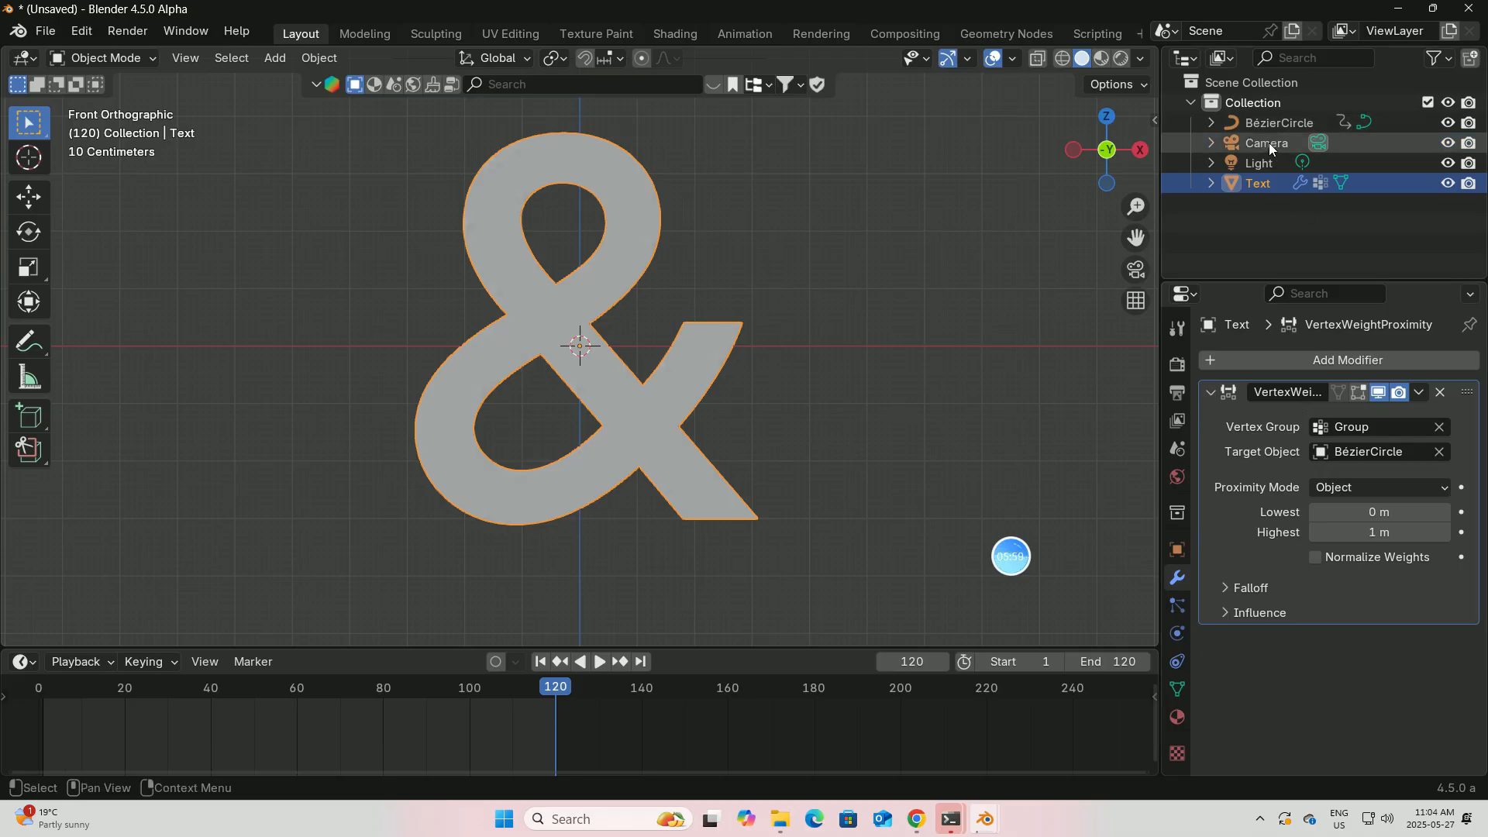
{"action": "left_click", "coordinate": [1262, 166]}
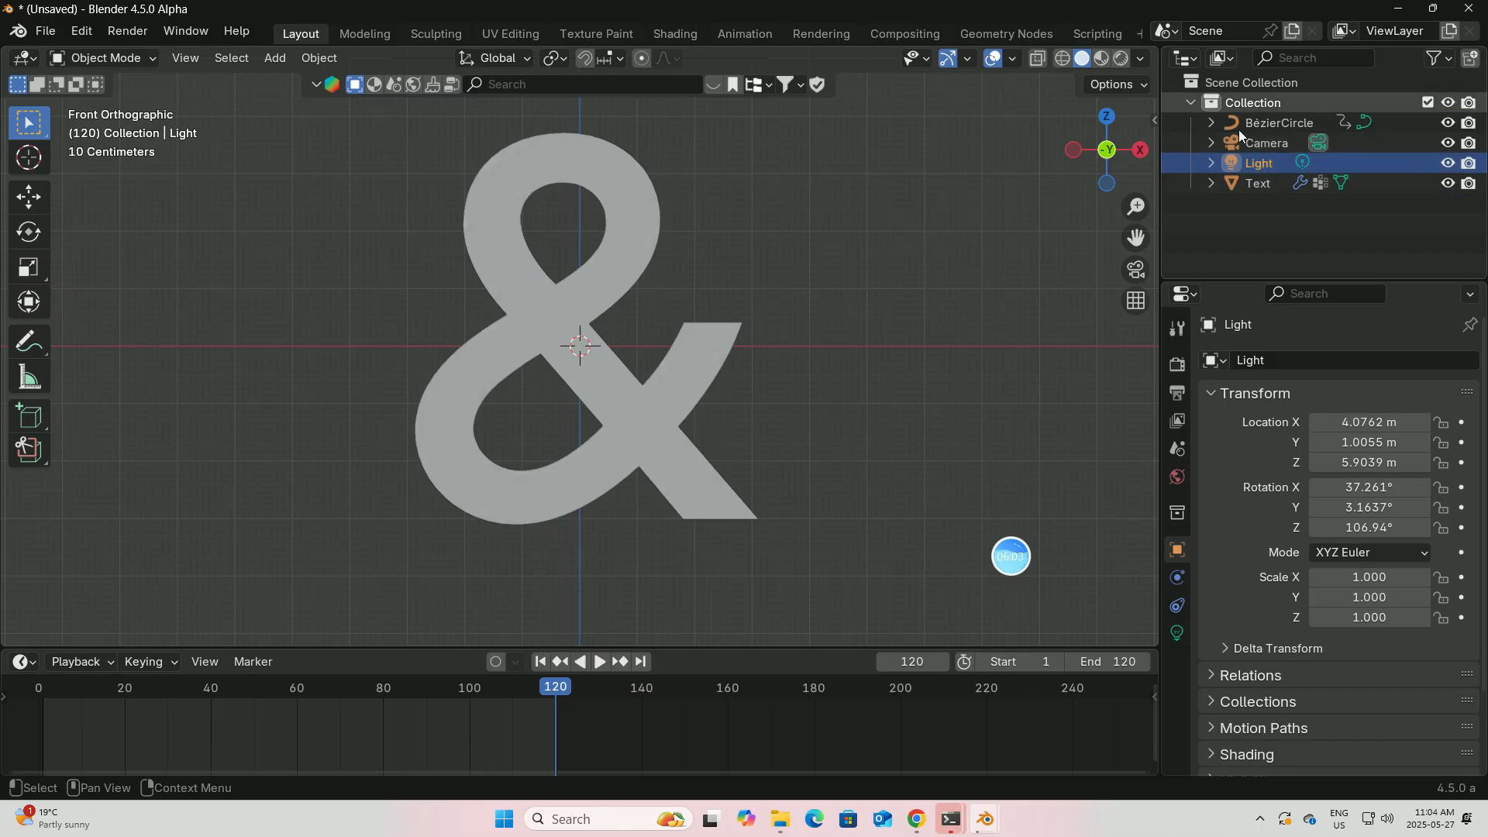
{"action": "left_click", "coordinate": [1262, 122]}
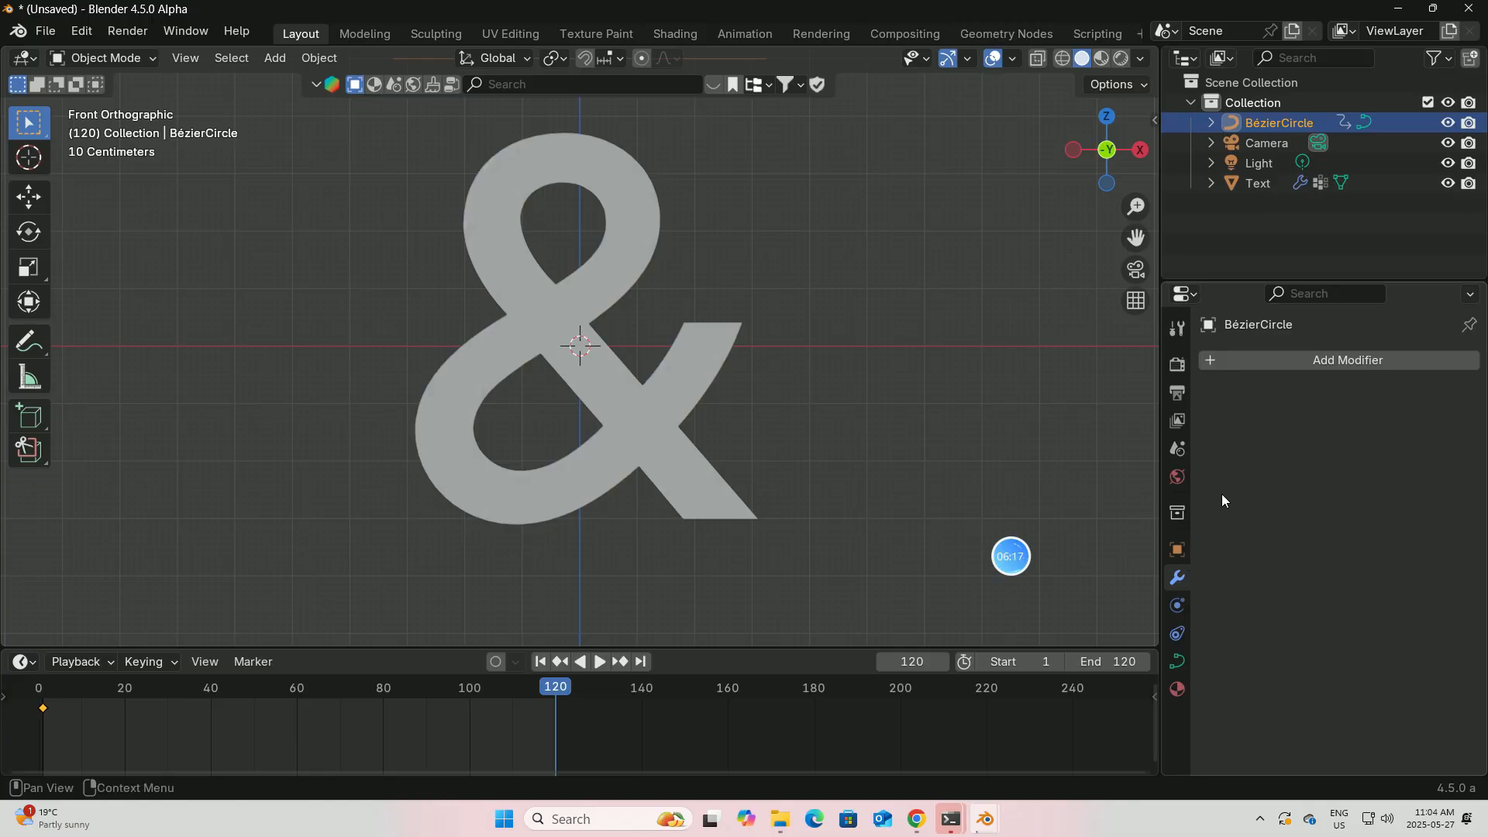
{"action": "left_click", "coordinate": [592, 282]}
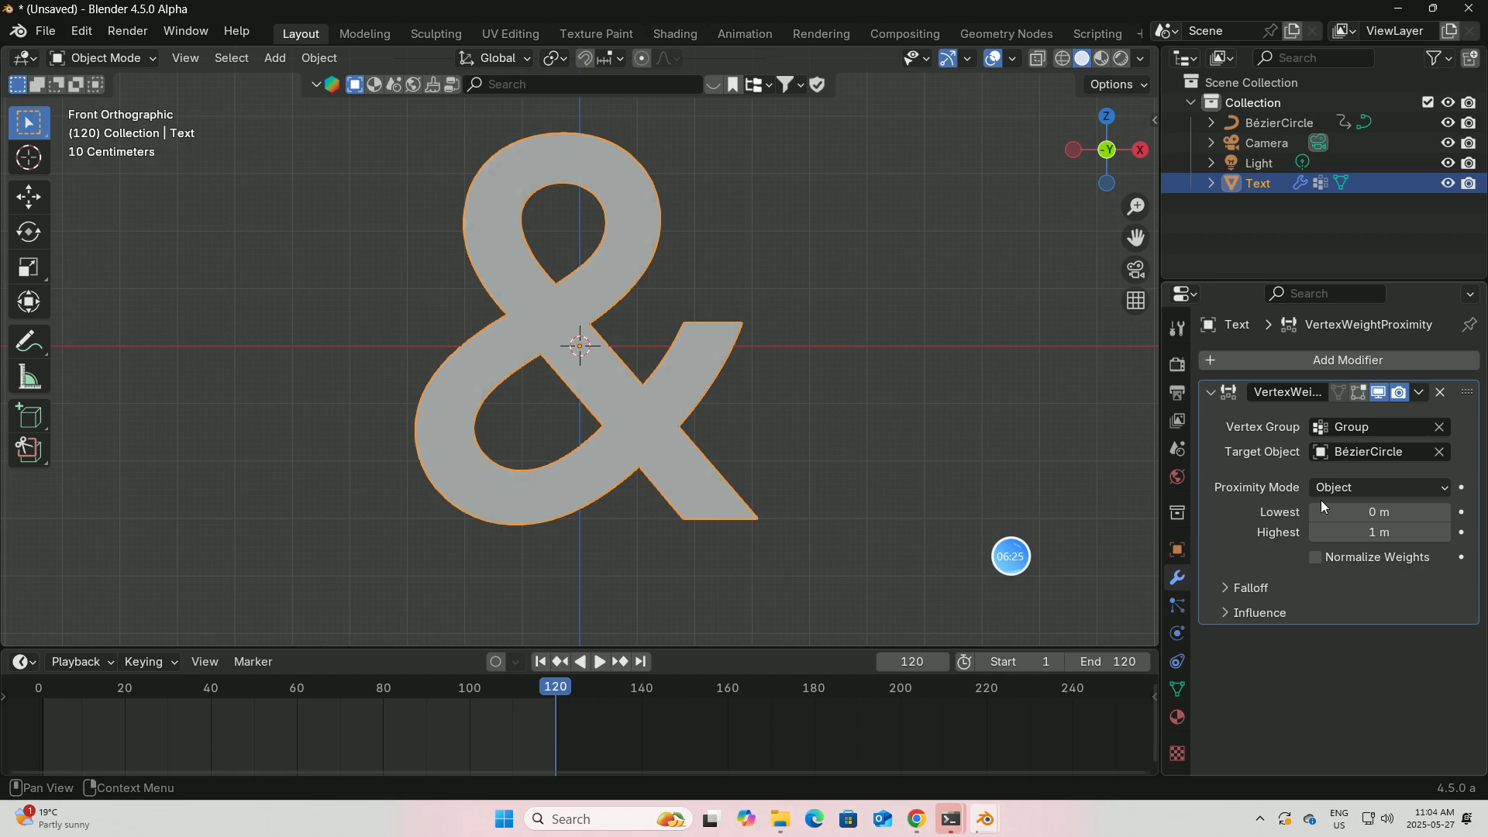
Set the ampersand's Vertex Weight Proximity modifier to Geometry proximity mode with a highest distance of 0.5 m.
{"action": "left_click", "coordinate": [1445, 490]}
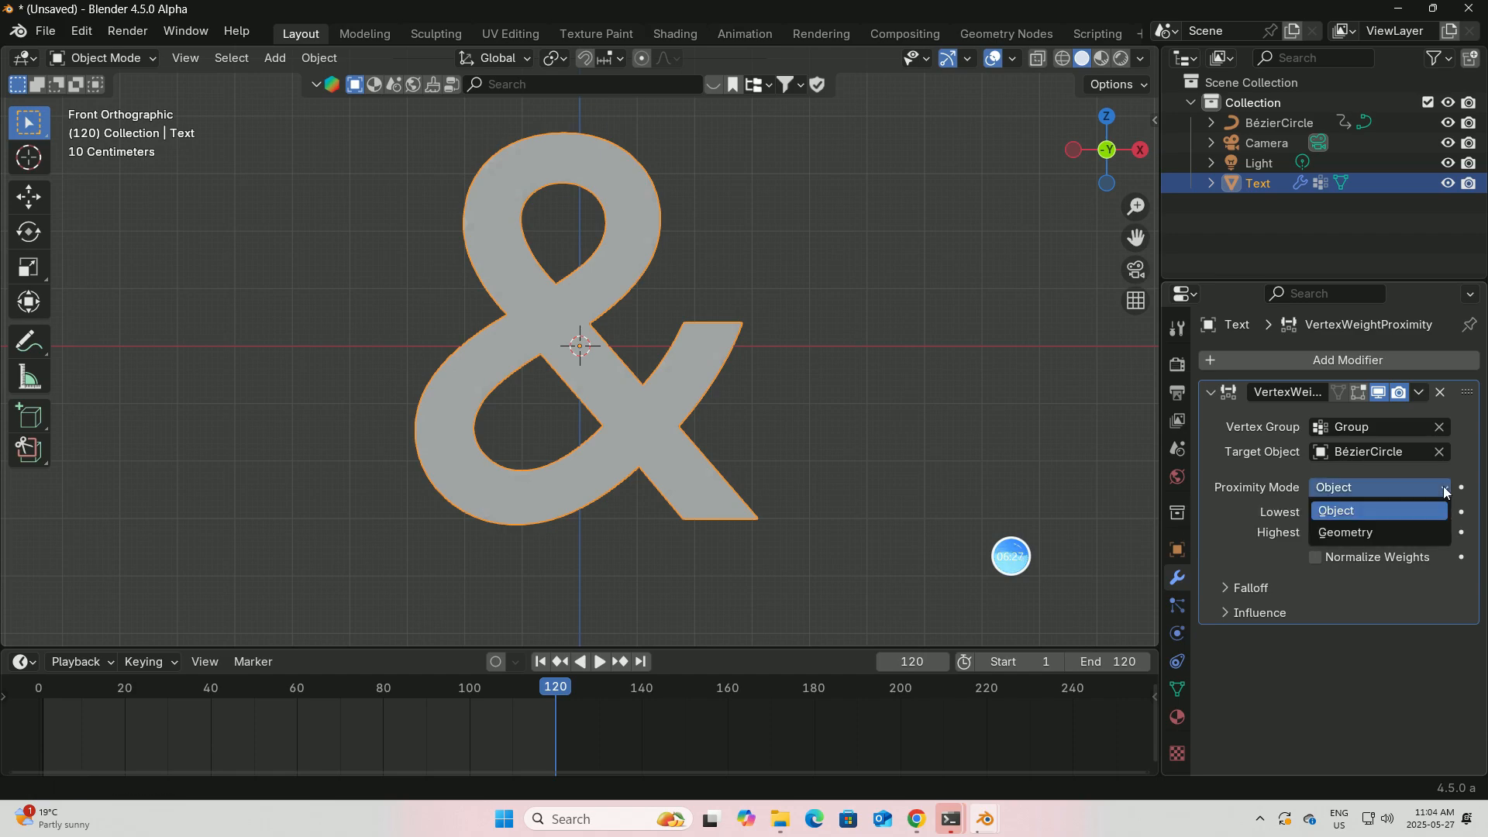
{"action": "left_click", "coordinate": [1357, 533]}
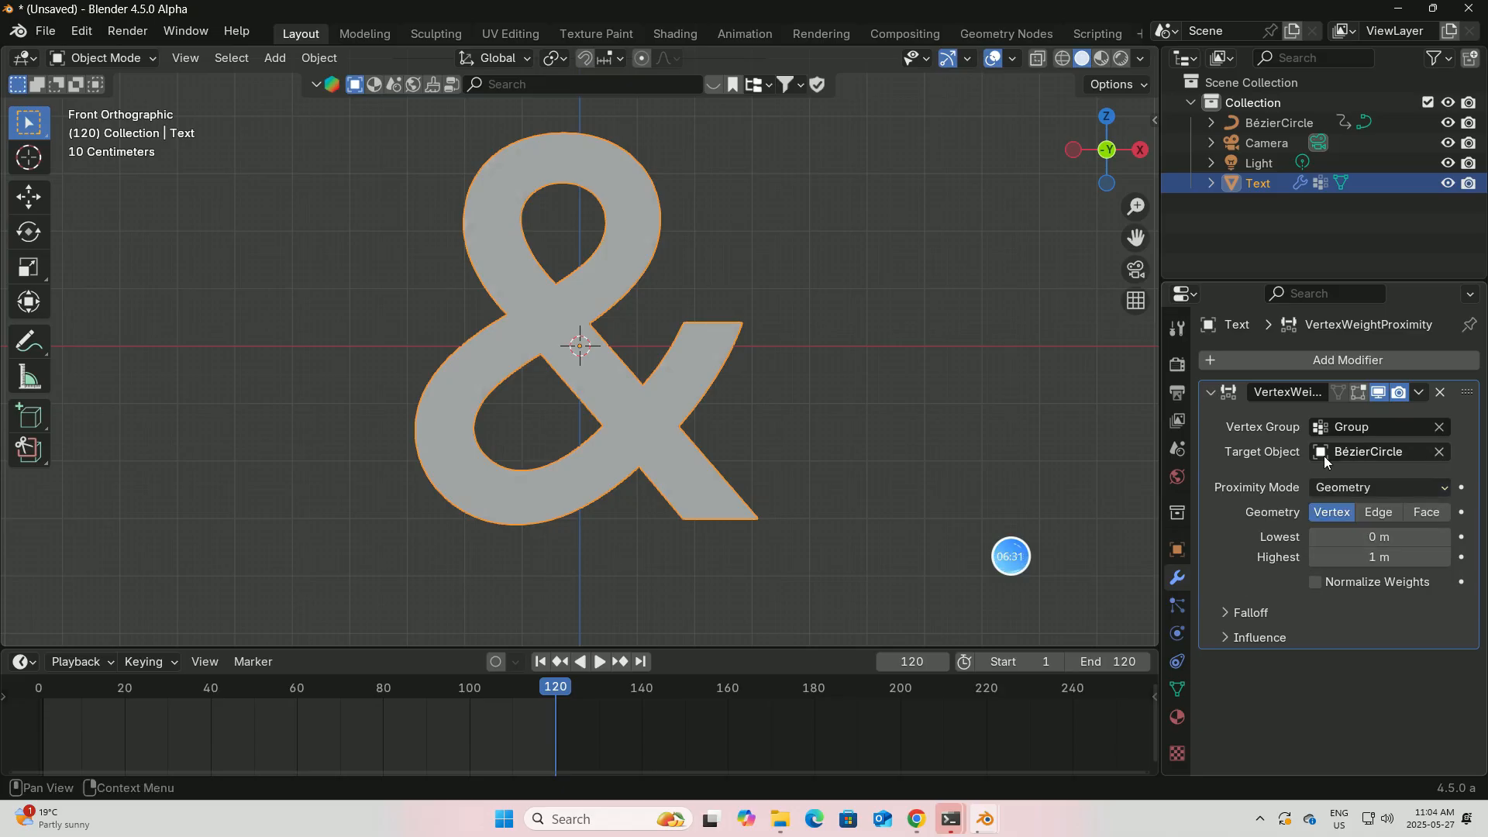
{"action": "left_click", "coordinate": [1358, 558]}
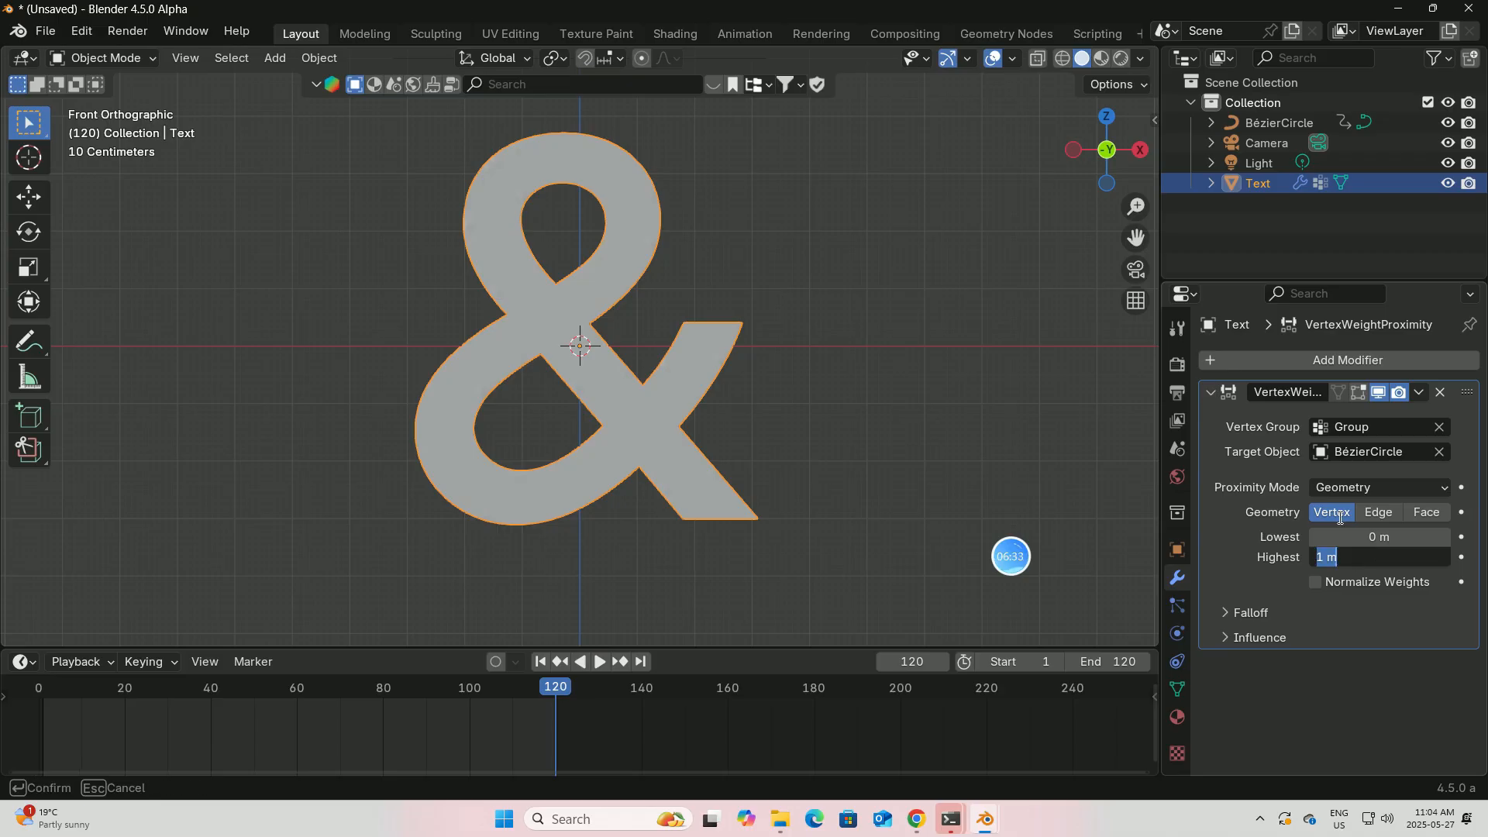
{"action": "key", "text": "BackSpace"}
{"action": "type", "text": "0.5"}
{"action": "key", "text": "Return"}
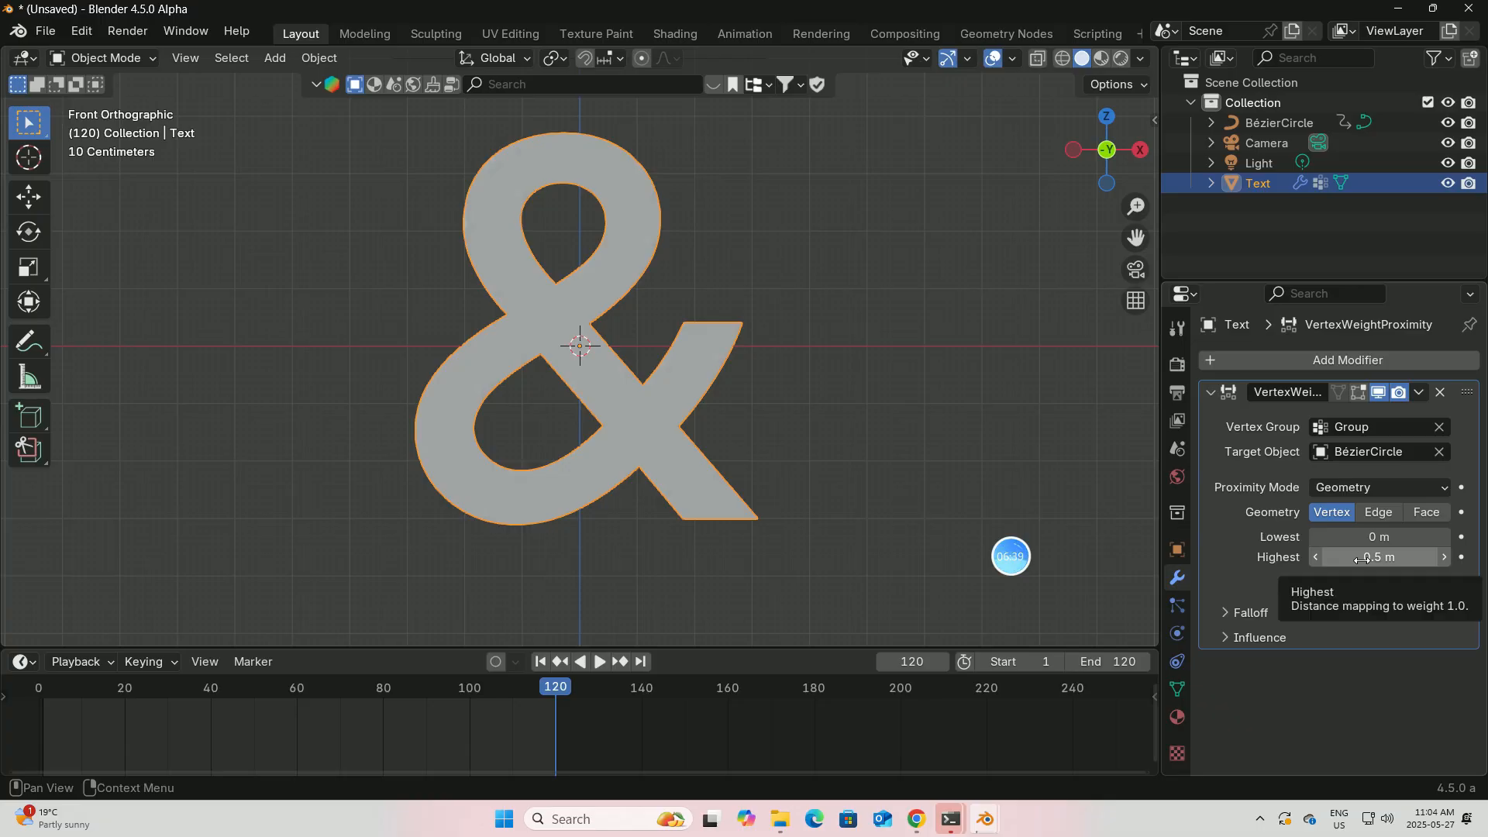
Set the falloff type of the ampersand's Vertex Weight Proximity modifier to Median Step.
{"action": "left_click", "coordinate": [1228, 616]}
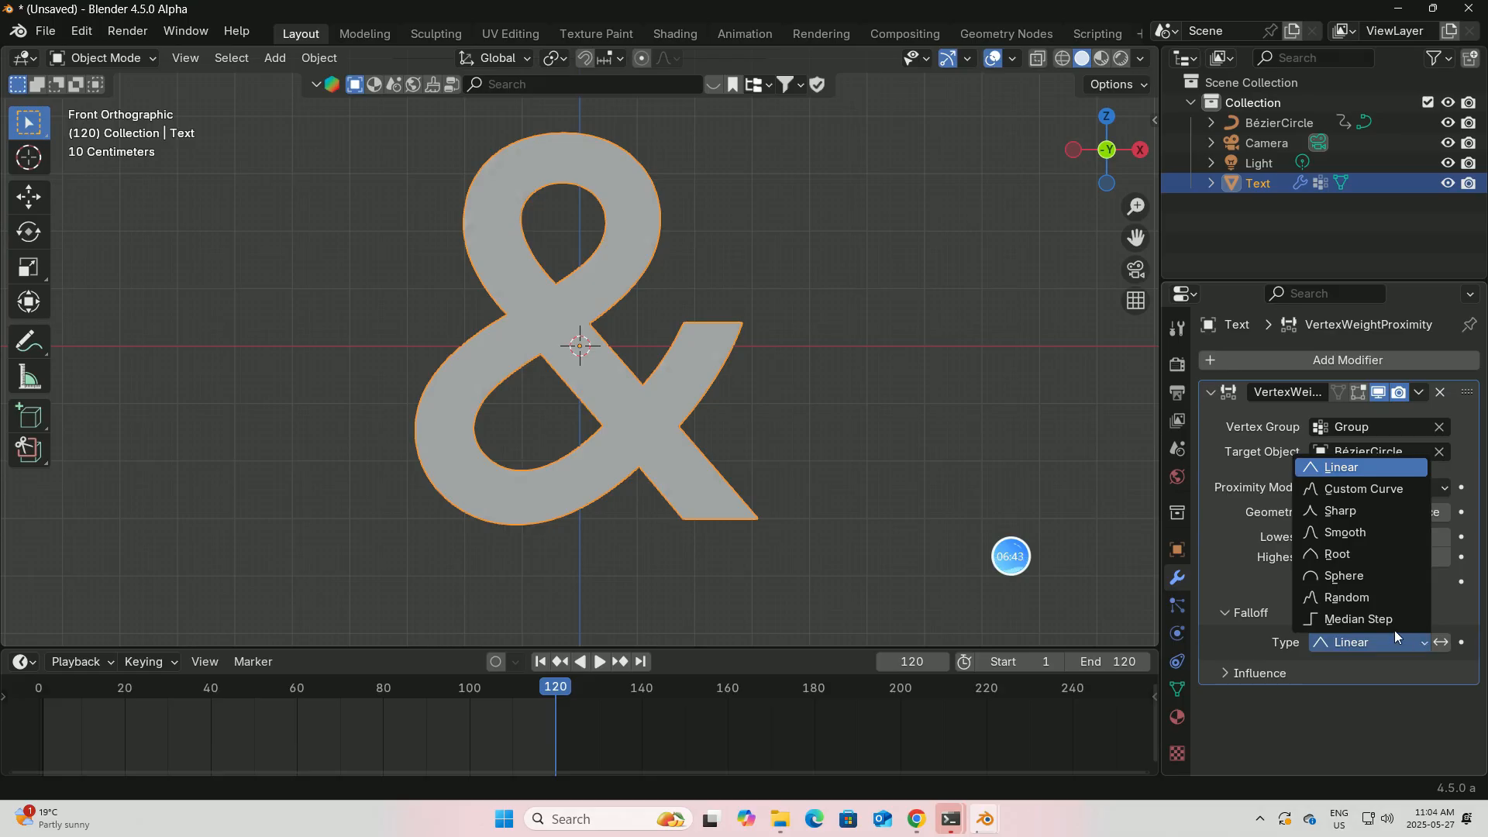
{"action": "left_click", "coordinate": [1349, 620]}
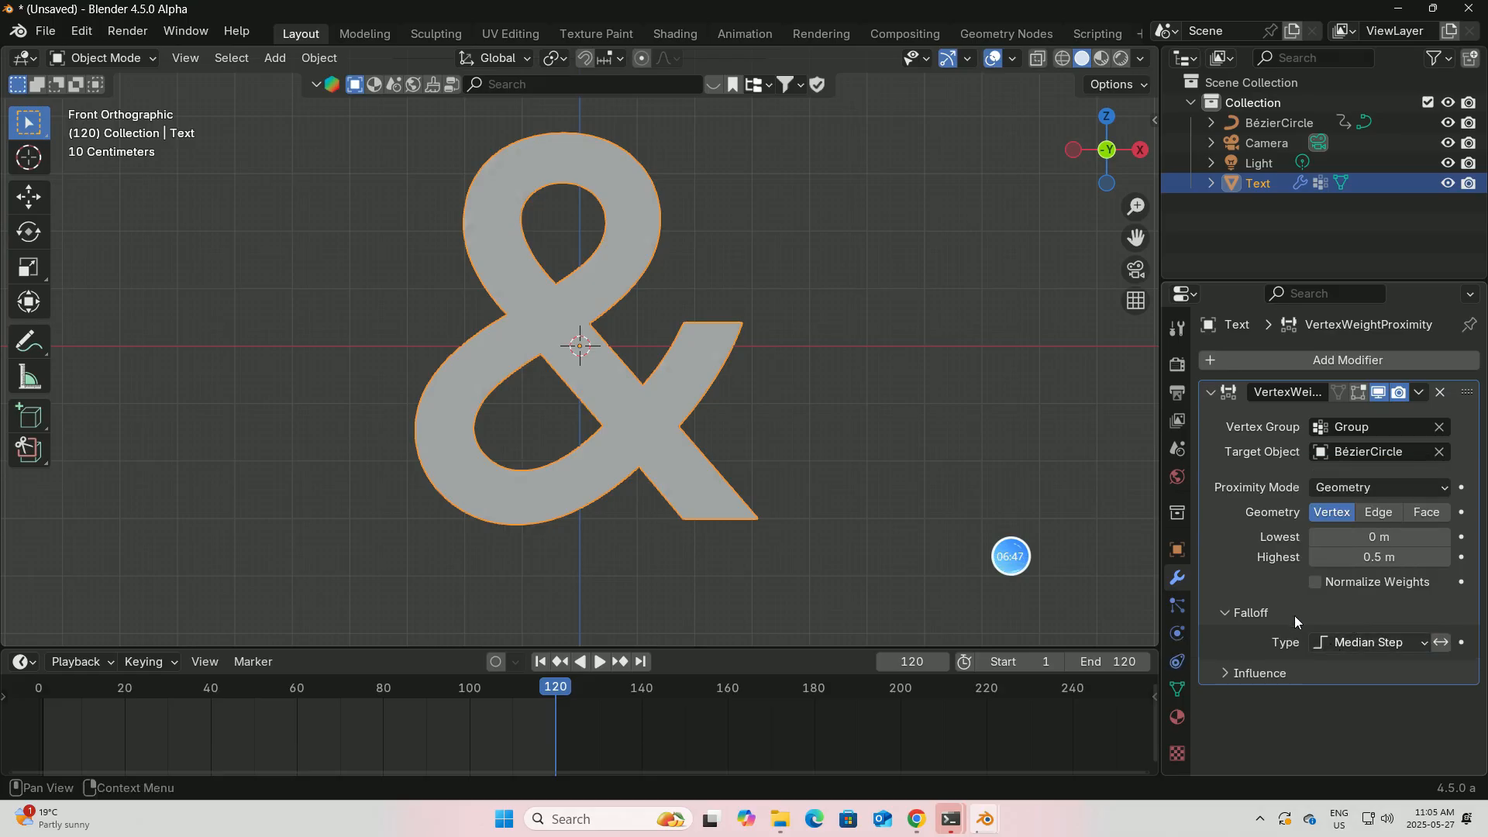
Switch to the finished Create Stunning Inflate Morph Animation4.5 project to view its rendered ampersand, and return to the unsaved project.
{"action": "mouse_move", "coordinate": [985, 819]}
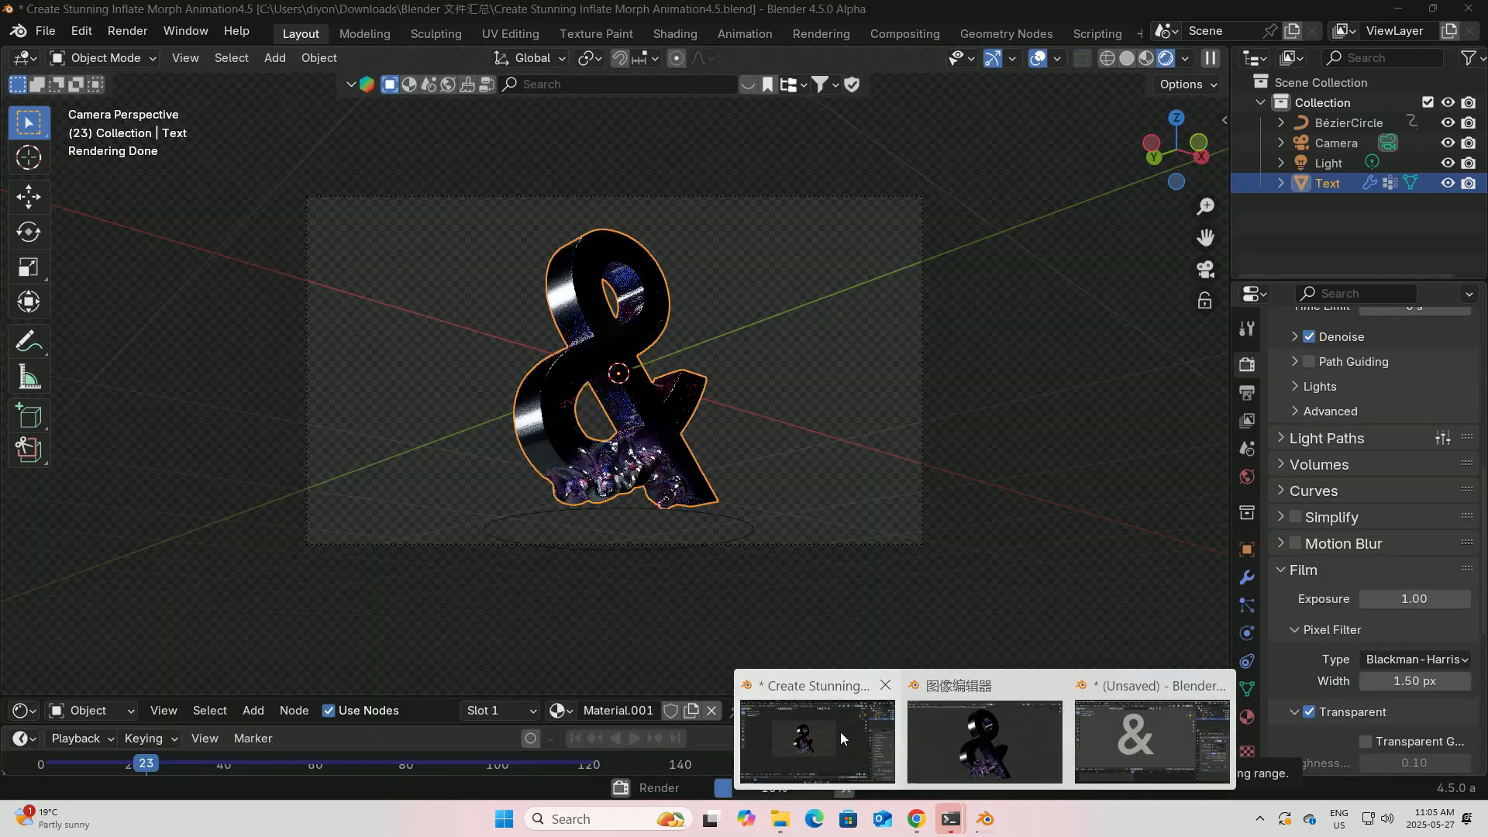
{"action": "left_click", "coordinate": [840, 732]}
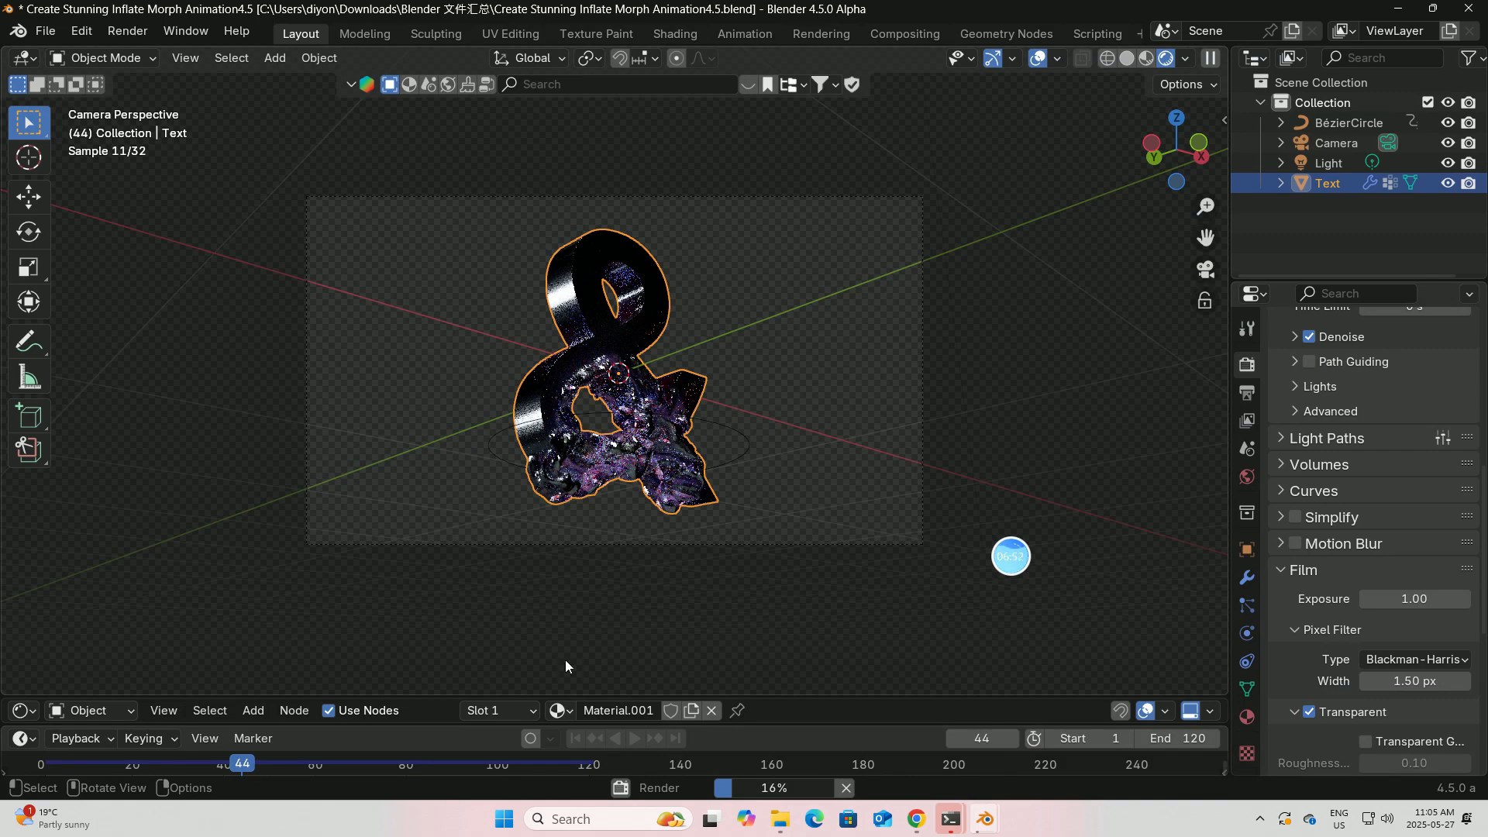
{"action": "left_click", "coordinate": [984, 819]}
{"action": "left_click", "coordinate": [1132, 748]}
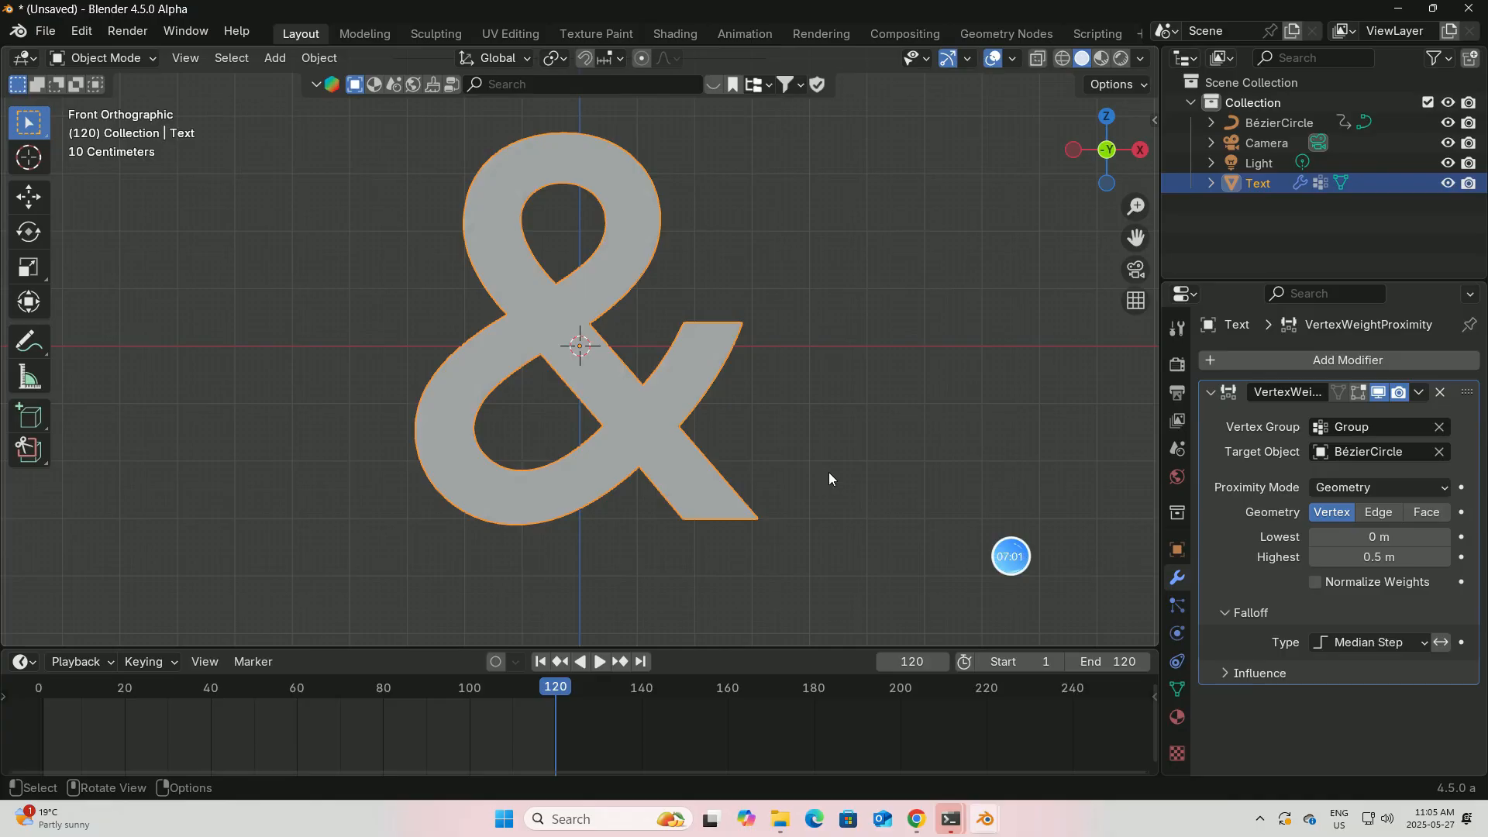
Create a mask texture for the Vertex Weight Proximity influence and make it a Blend texture with vertical orientation.
{"action": "left_click", "coordinate": [1230, 674]}
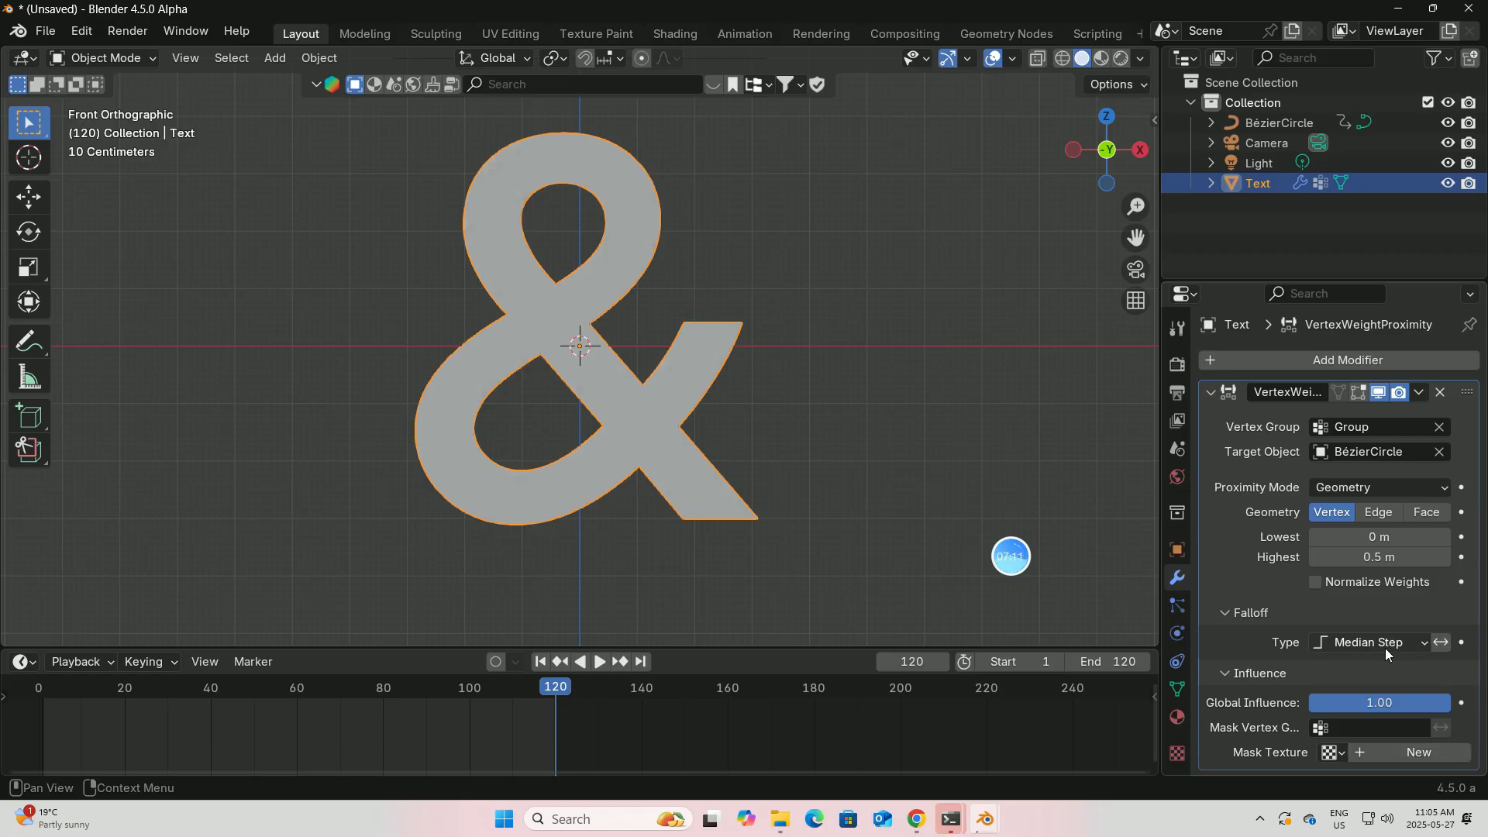
{"action": "left_click", "coordinate": [1390, 752]}
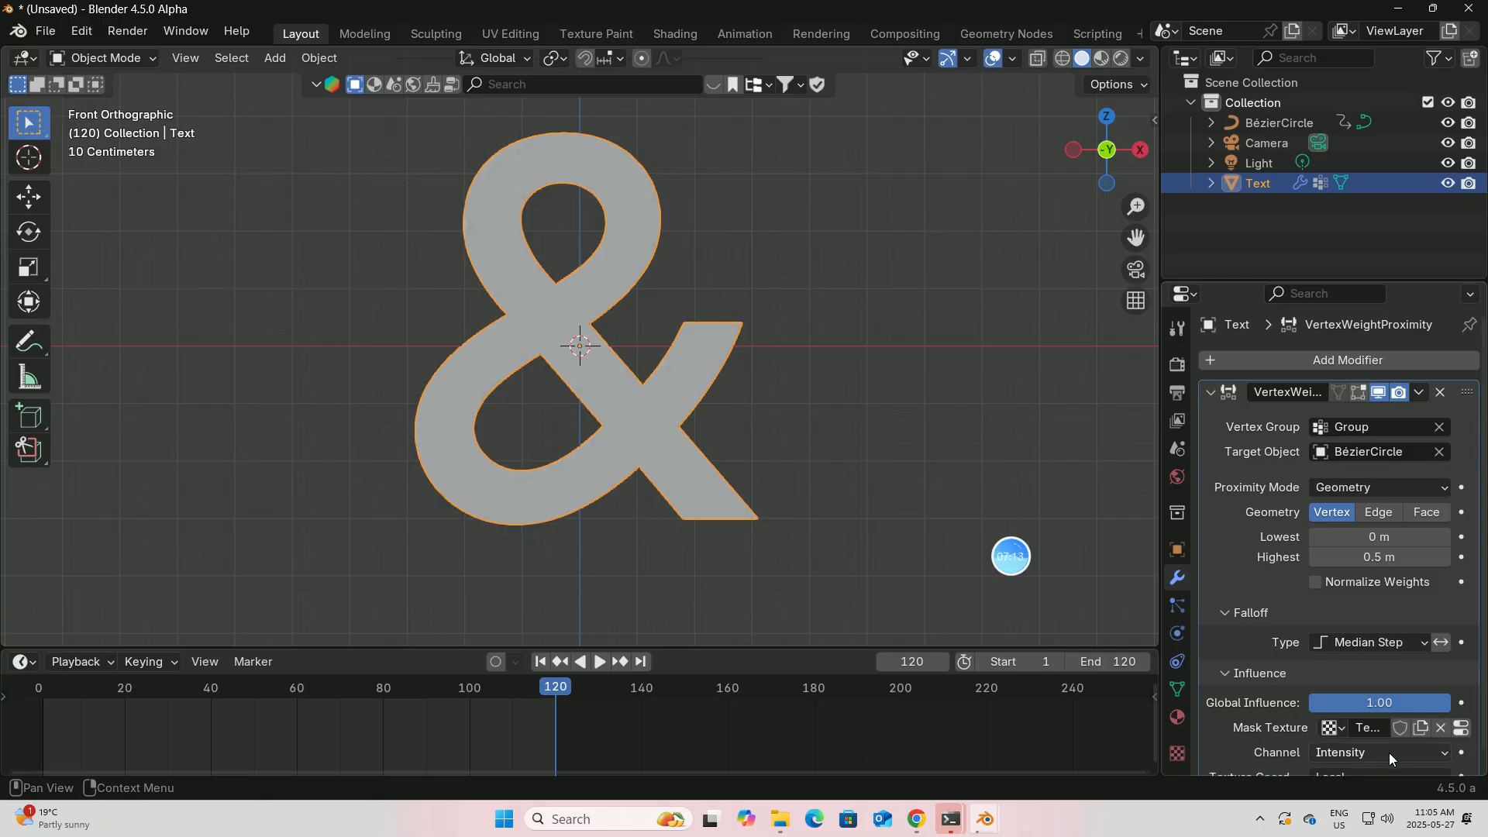
{"action": "scroll", "coordinate": [1387, 733], "scroll_direction": "down", "scroll_amount": 1}
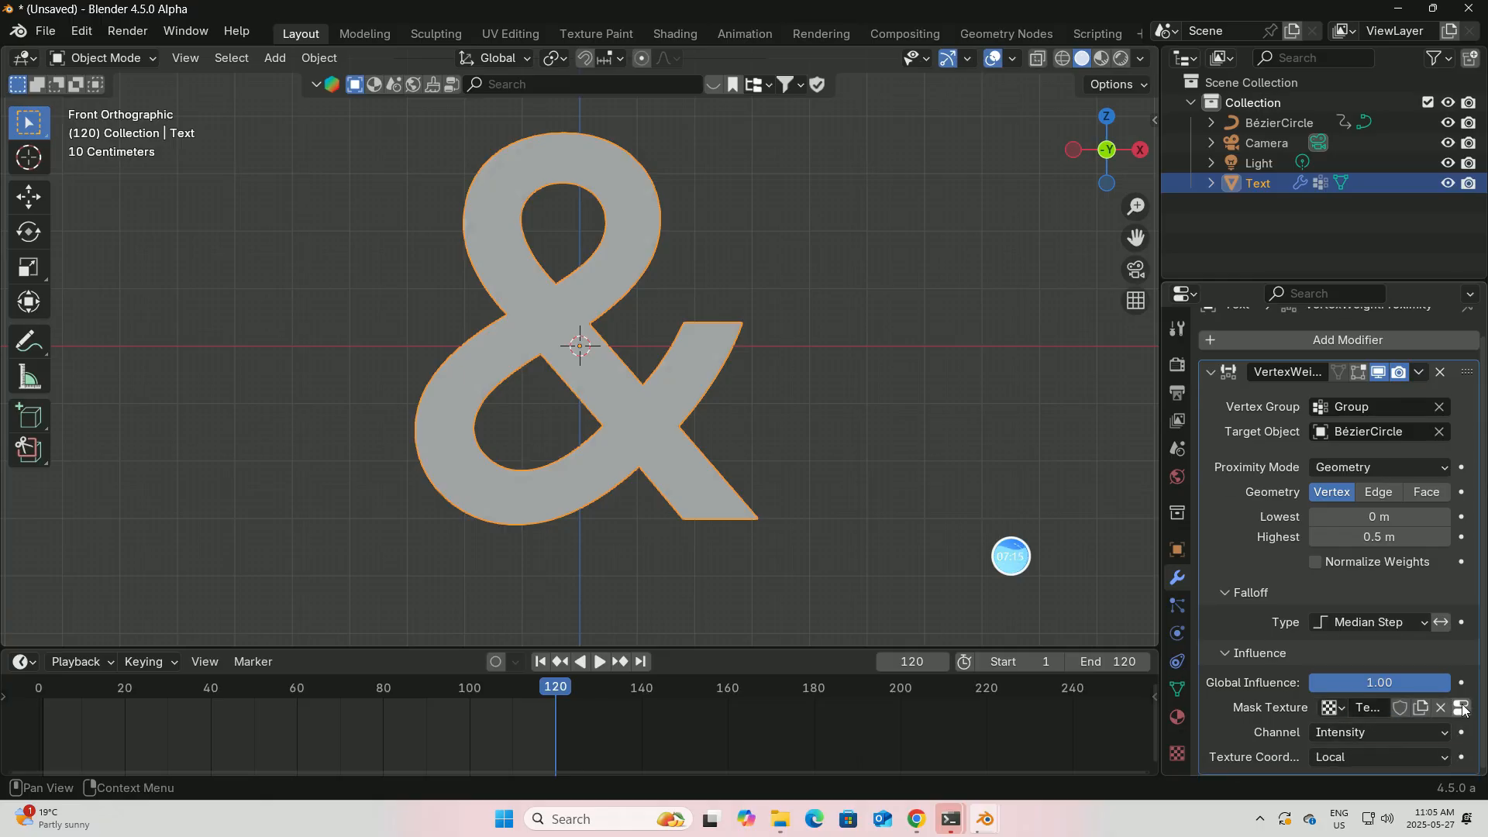
{"action": "left_click", "coordinate": [1463, 708]}
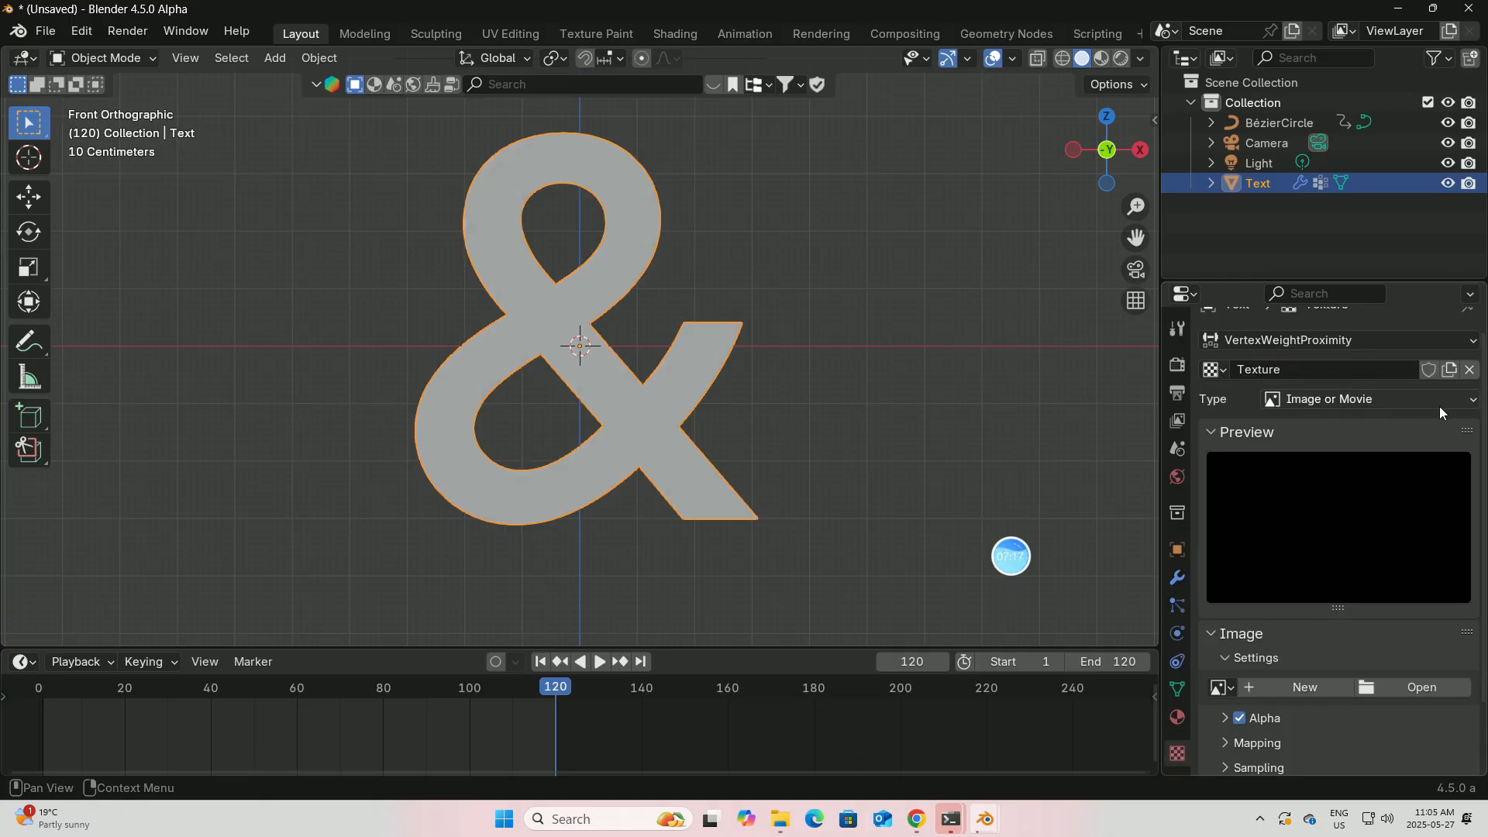
{"action": "left_click", "coordinate": [1475, 399]}
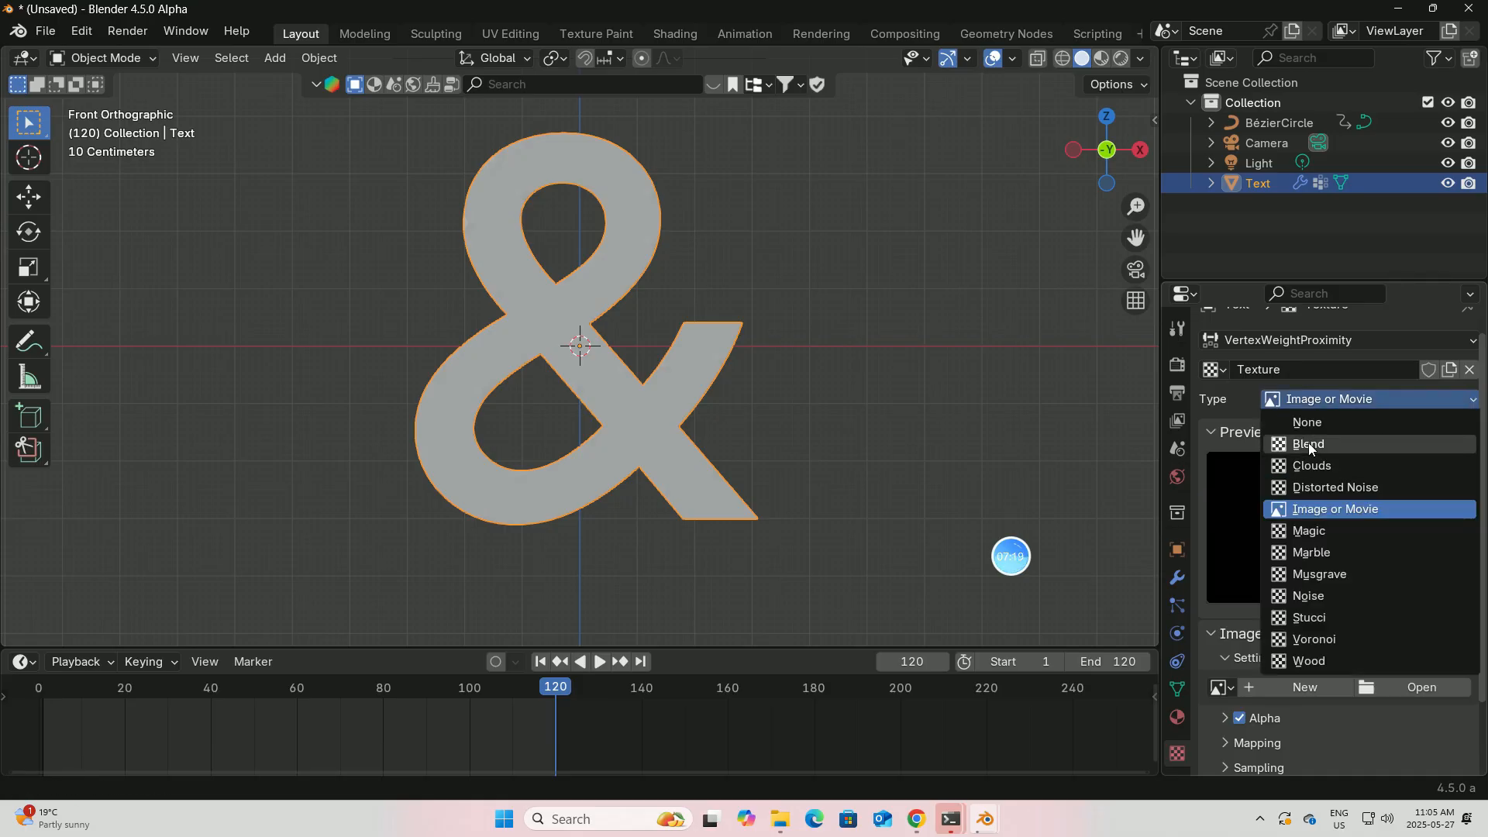
{"action": "left_click", "coordinate": [1308, 443]}
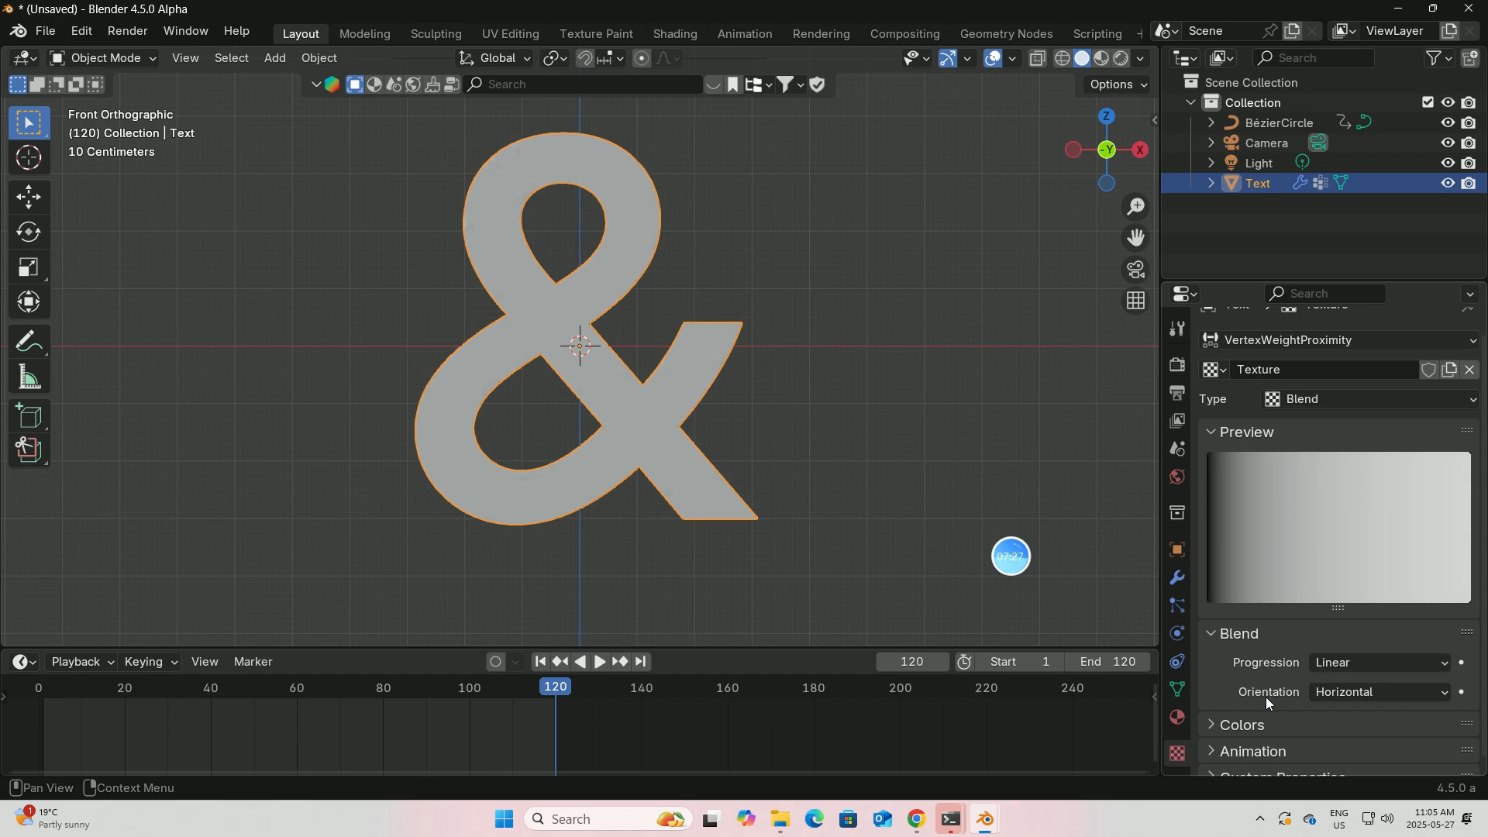
{"action": "left_click", "coordinate": [1445, 693]}
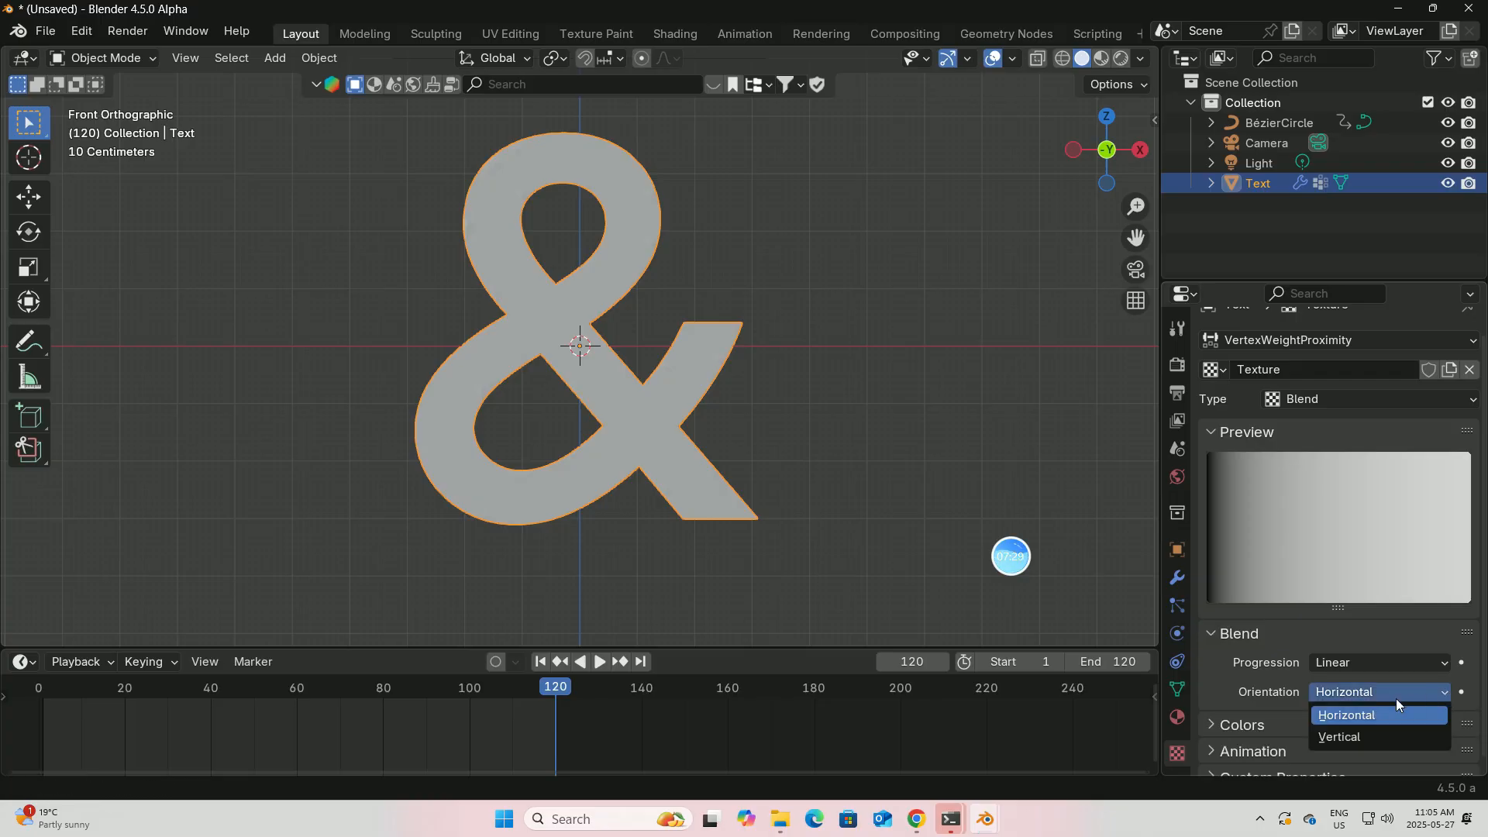
{"action": "left_click", "coordinate": [1343, 737]}
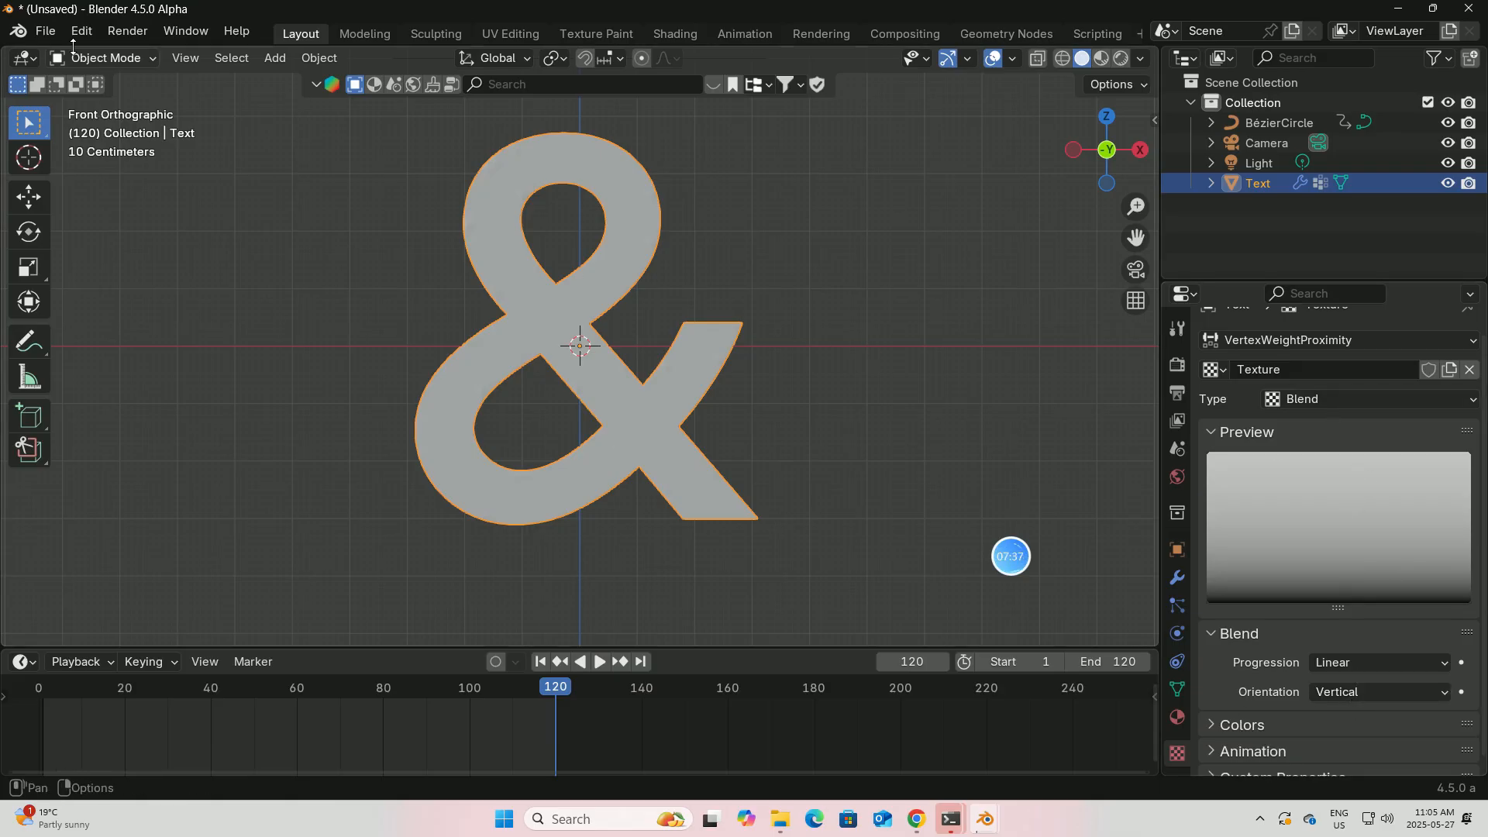
Save the project in the Downloads folder as class.blend.
{"action": "left_click", "coordinate": [45, 31]}
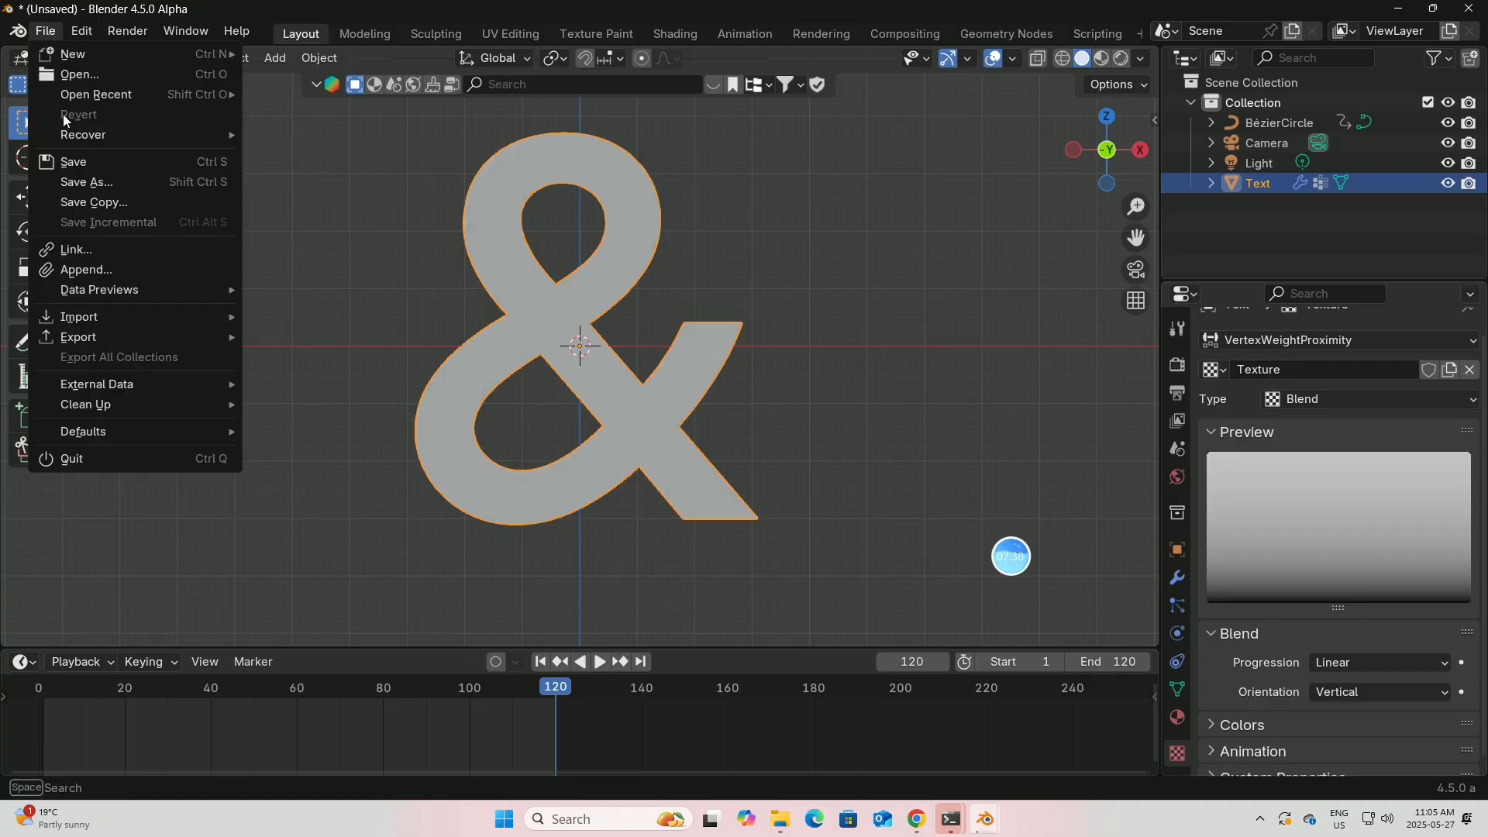
{"action": "left_click", "coordinate": [77, 163]}
{"action": "left_click", "coordinate": [307, 318]}
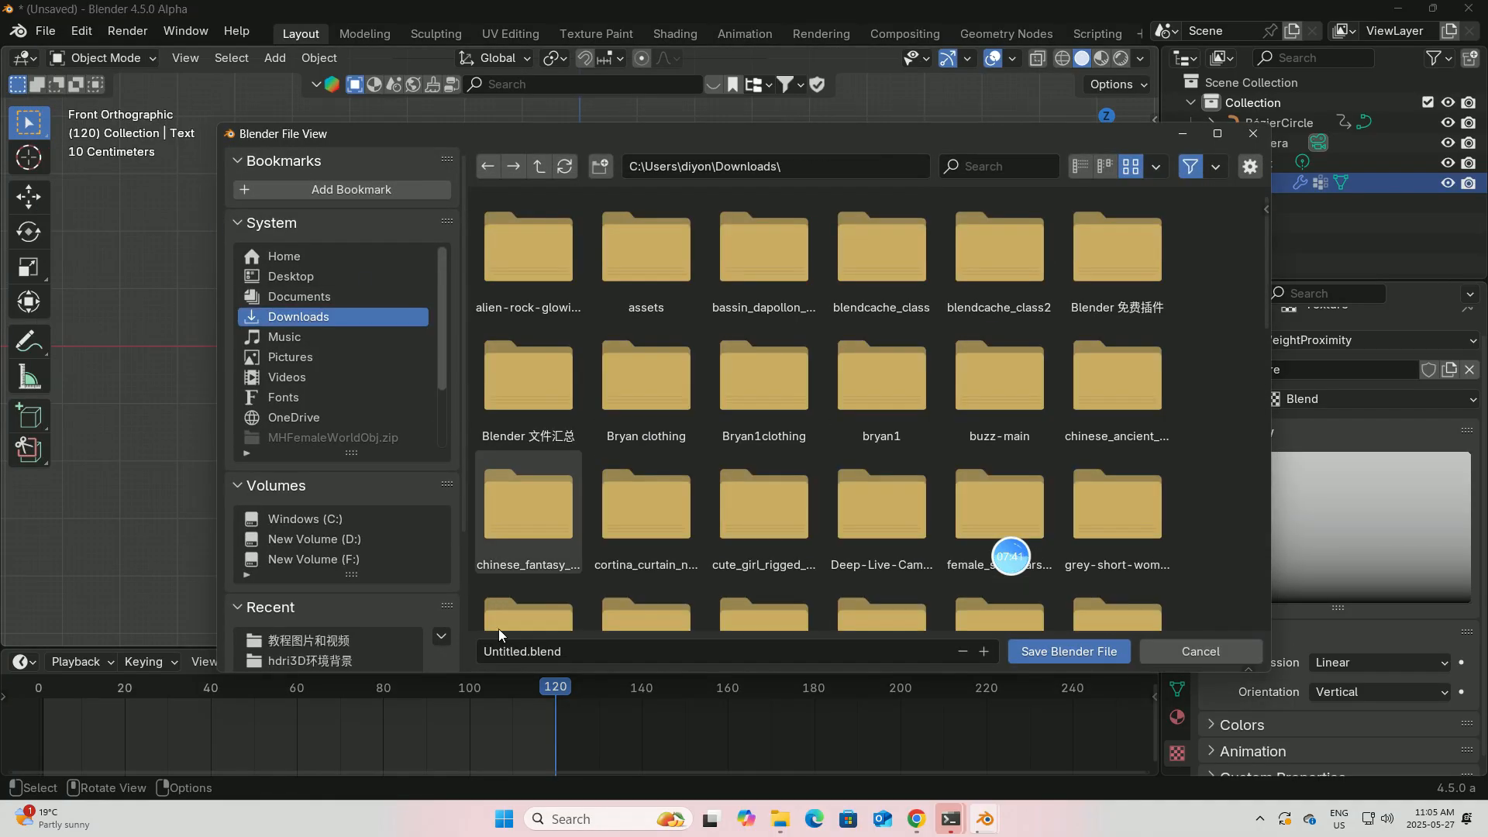
{"action": "double_click", "coordinate": [511, 652]}
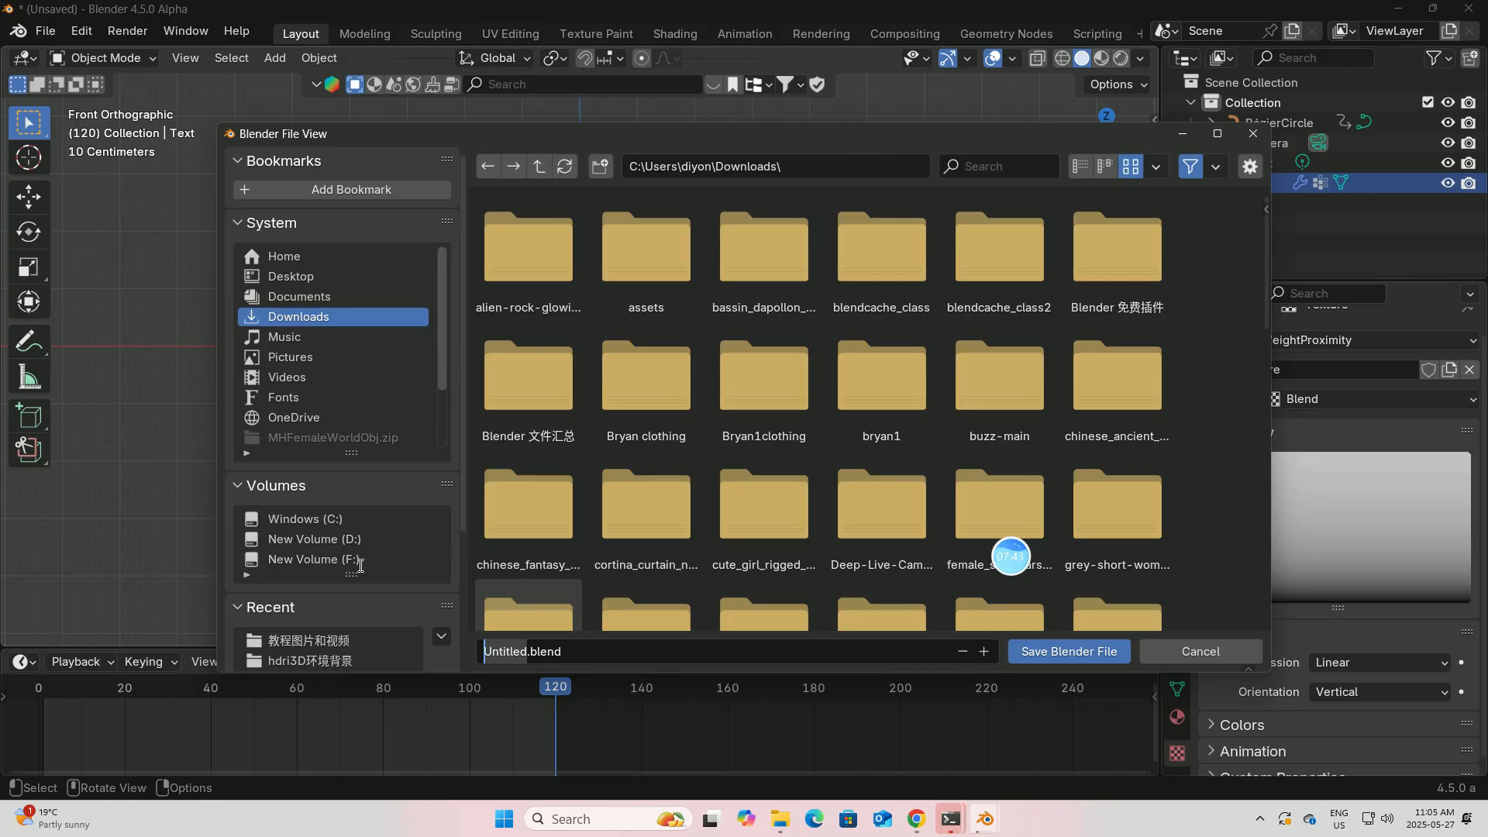
{"action": "type", "text": "class"}
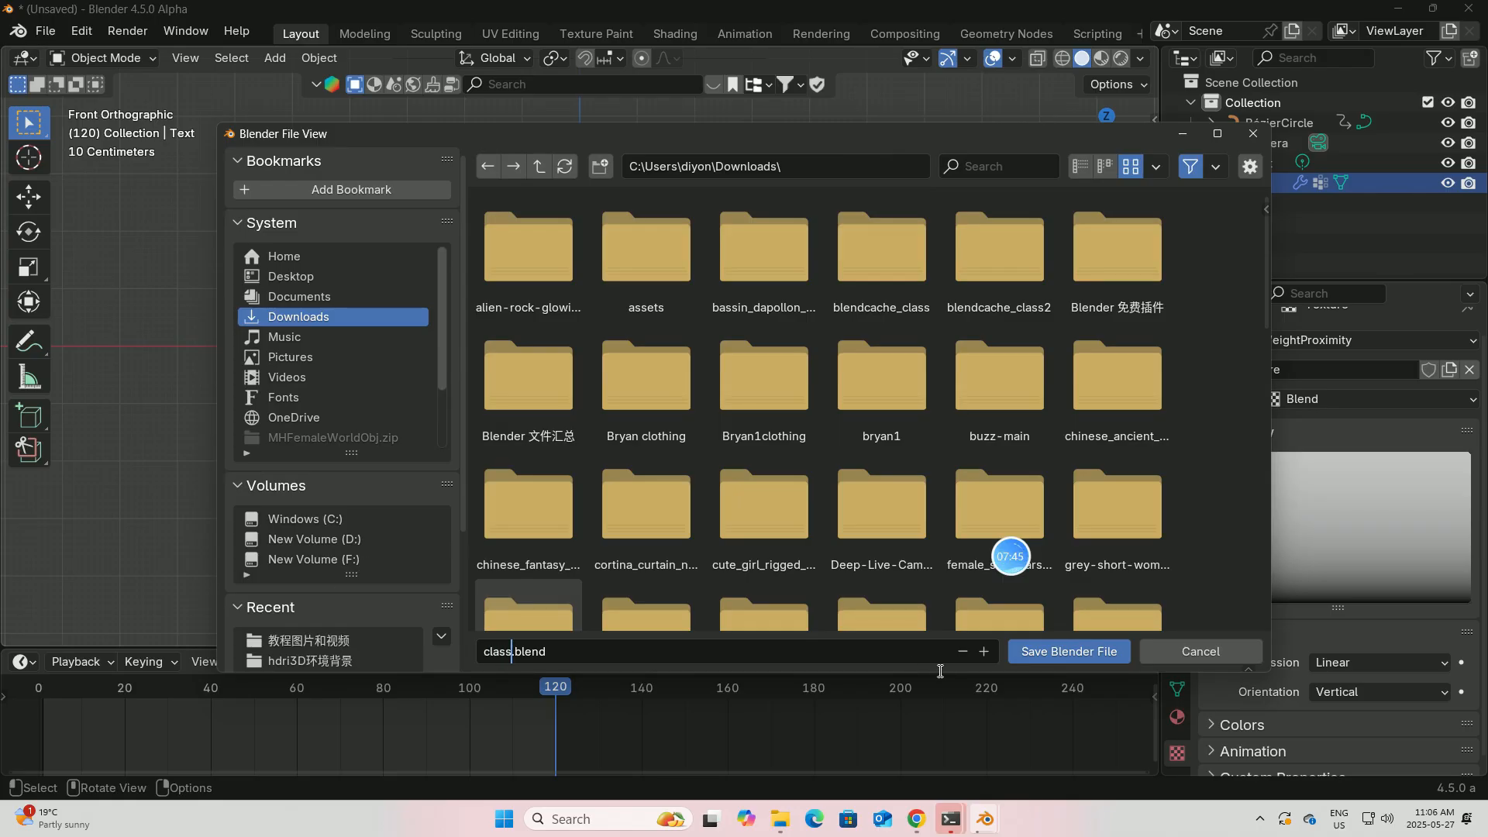
{"action": "left_click", "coordinate": [1063, 651]}
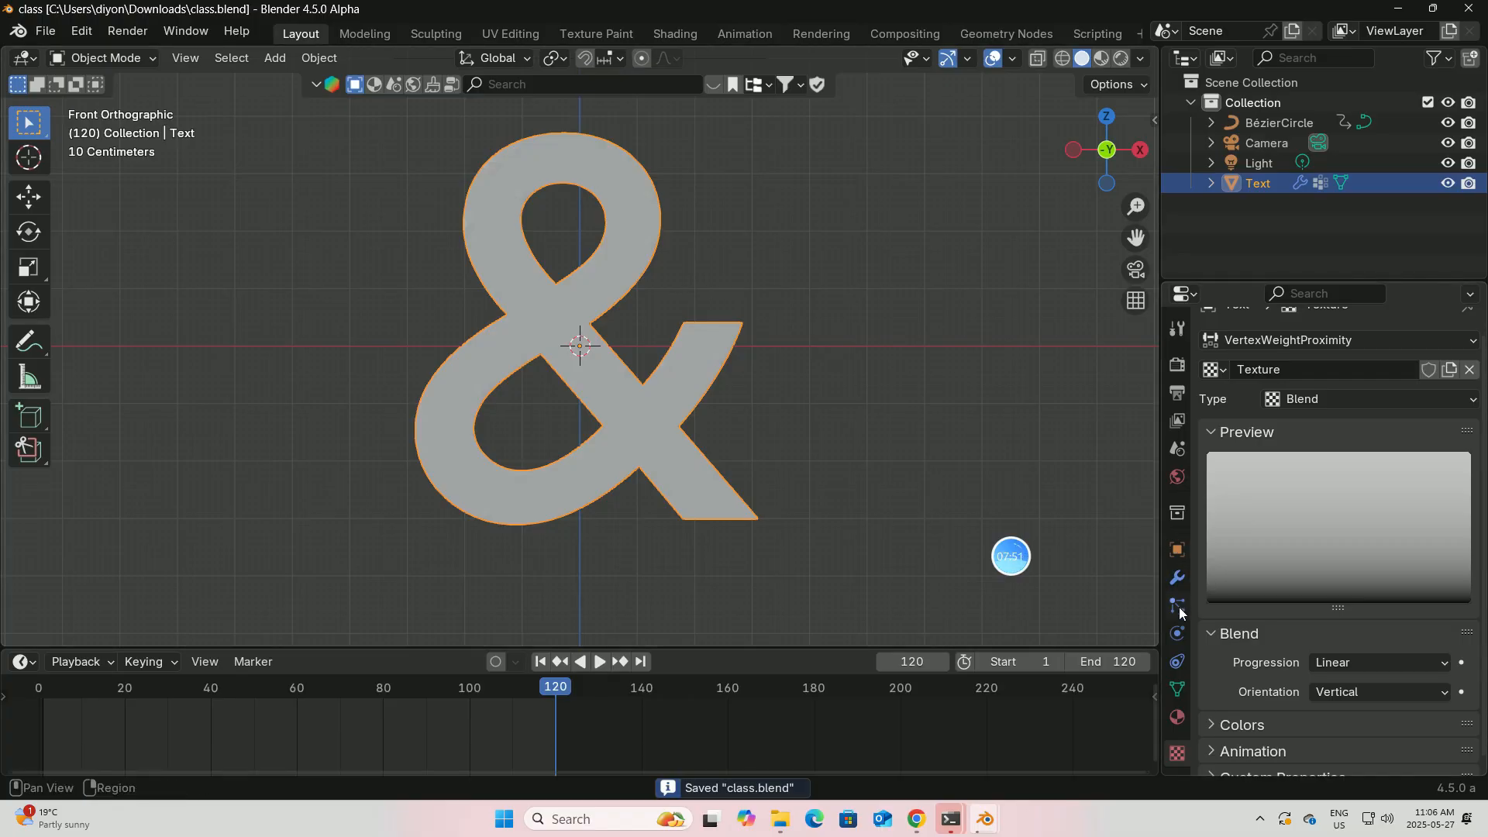
Add Cloth physics to the ampersand mesh and return the timeline to frame 1.
{"action": "left_click", "coordinate": [1178, 634]}
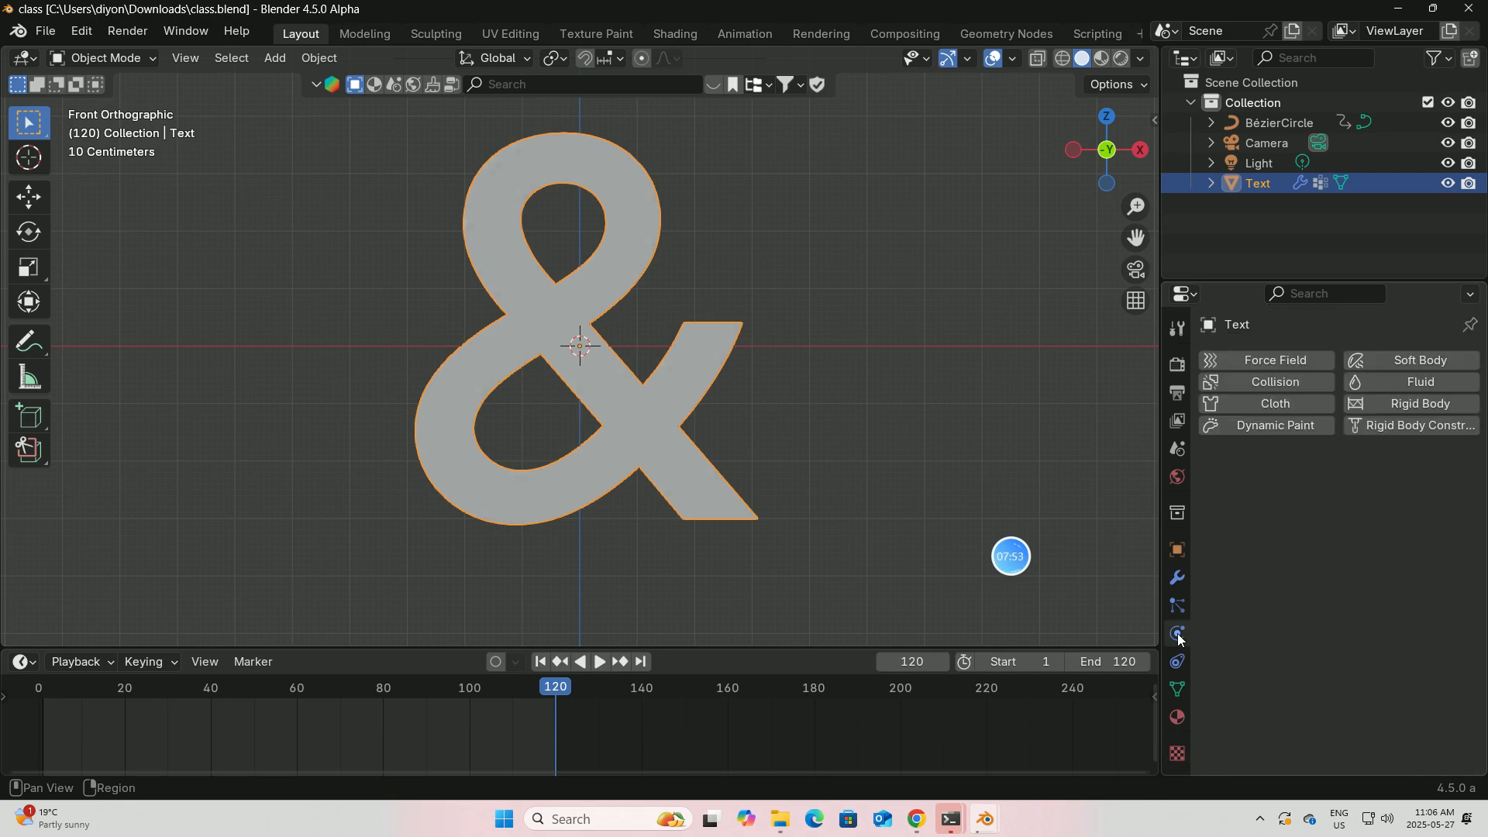
{"action": "left_click", "coordinate": [1269, 403]}
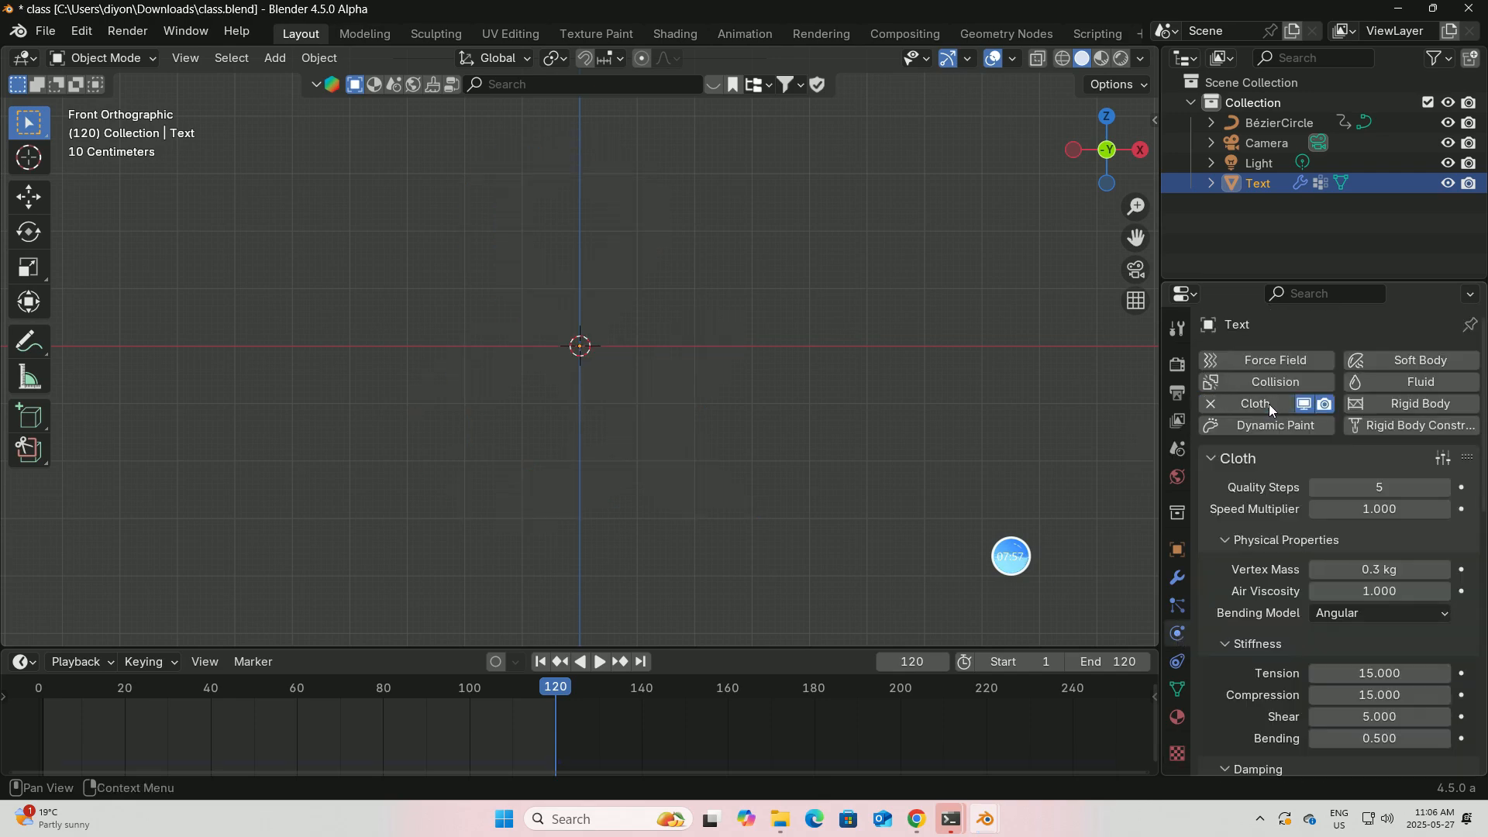
{"action": "left_click", "coordinate": [1382, 486]}
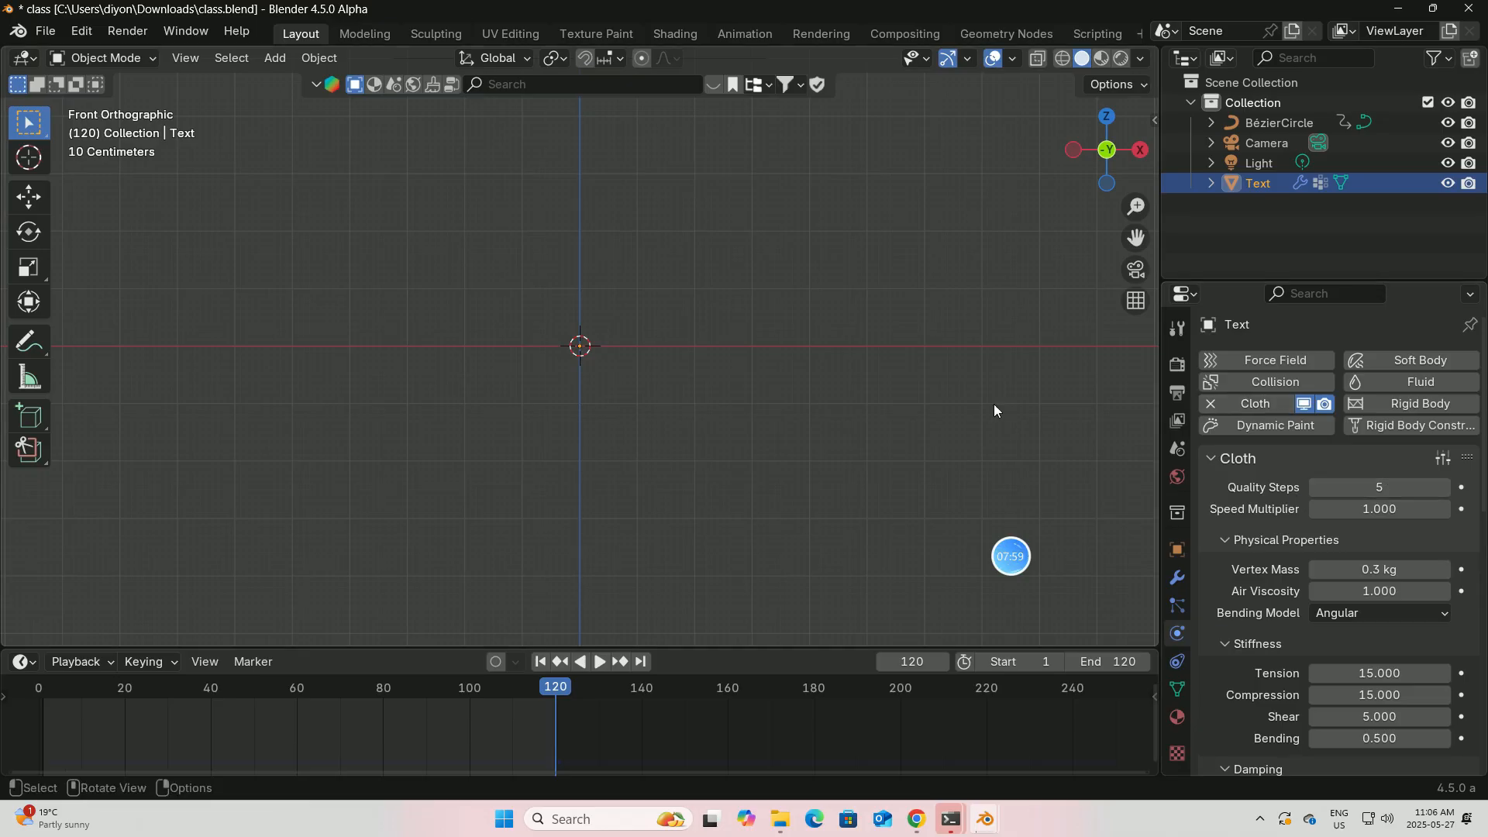
{"action": "left_click", "coordinate": [541, 661]}
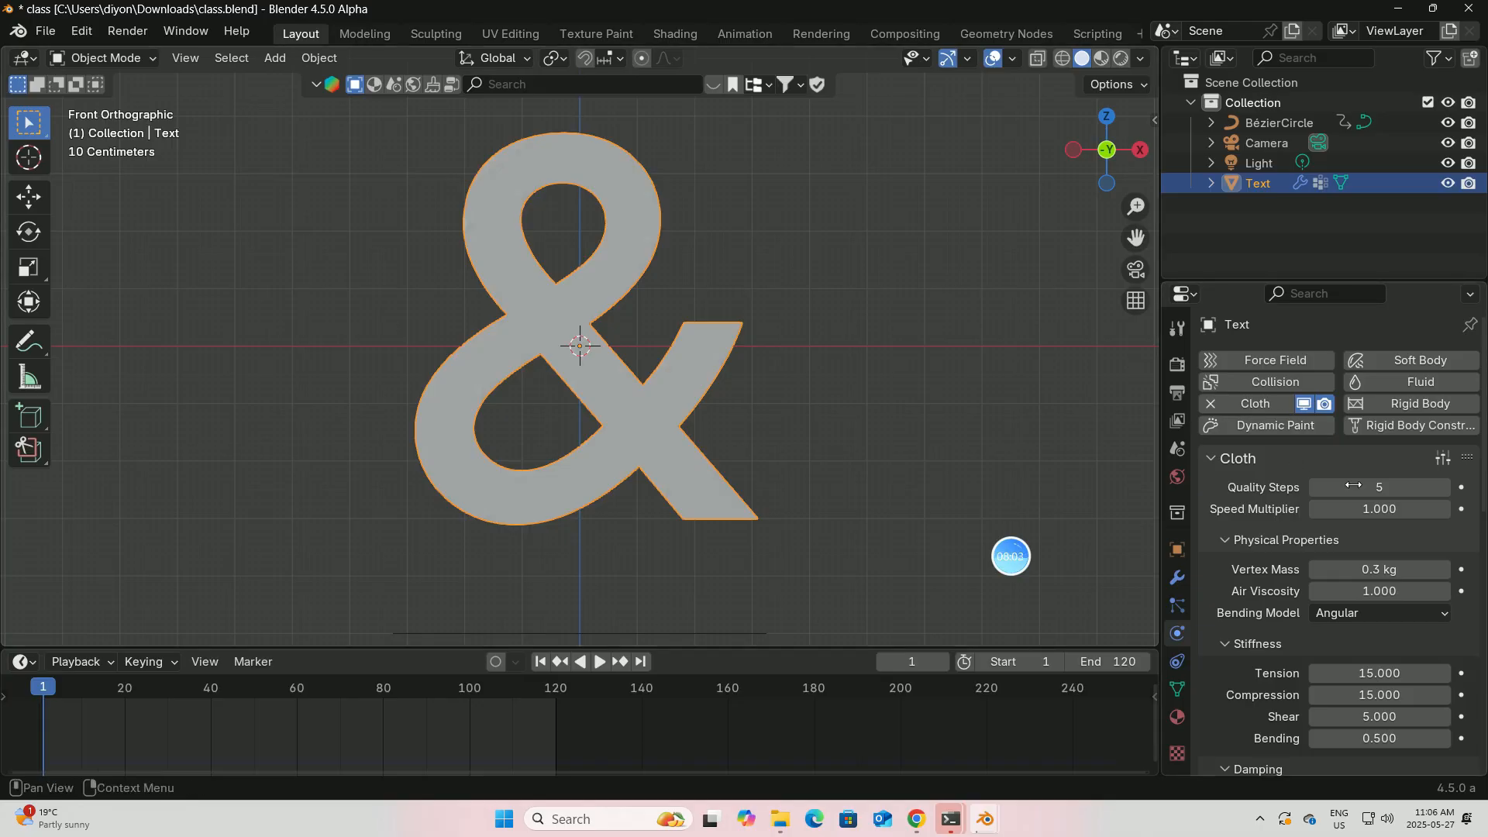
Raise the cloth simulation's quality steps to 10.
{"action": "left_click_drag", "start_coordinate": [1379, 487], "coordinate": [1378, 486]}
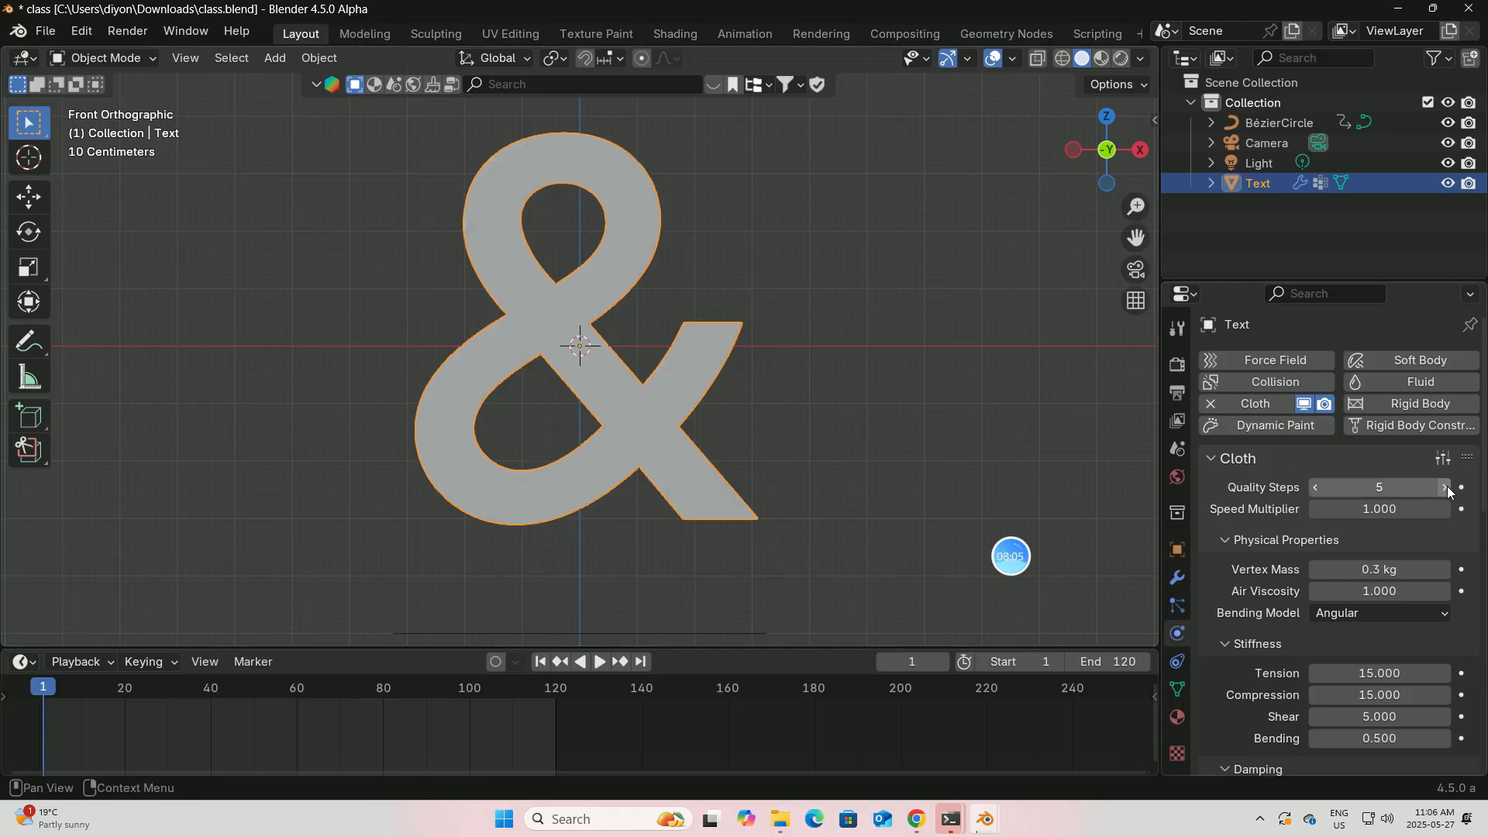
{"action": "left_click", "coordinate": [1448, 486]}
{"action": "left_click", "coordinate": [1448, 486]}
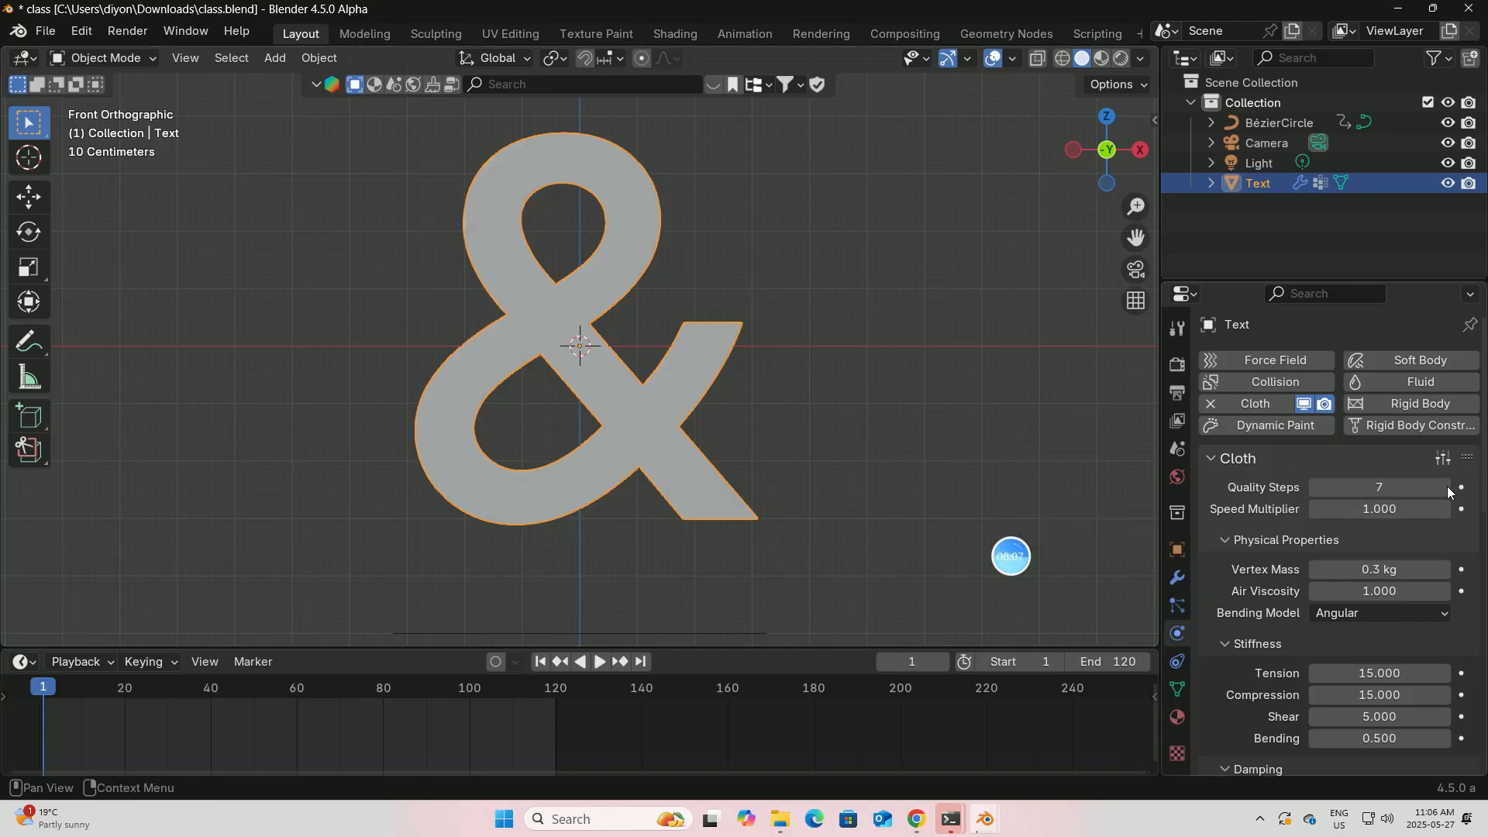
{"action": "left_click", "coordinate": [1448, 486]}
{"action": "double_click", "coordinate": [1448, 486]}
{"action": "left_click", "coordinate": [1448, 486]}
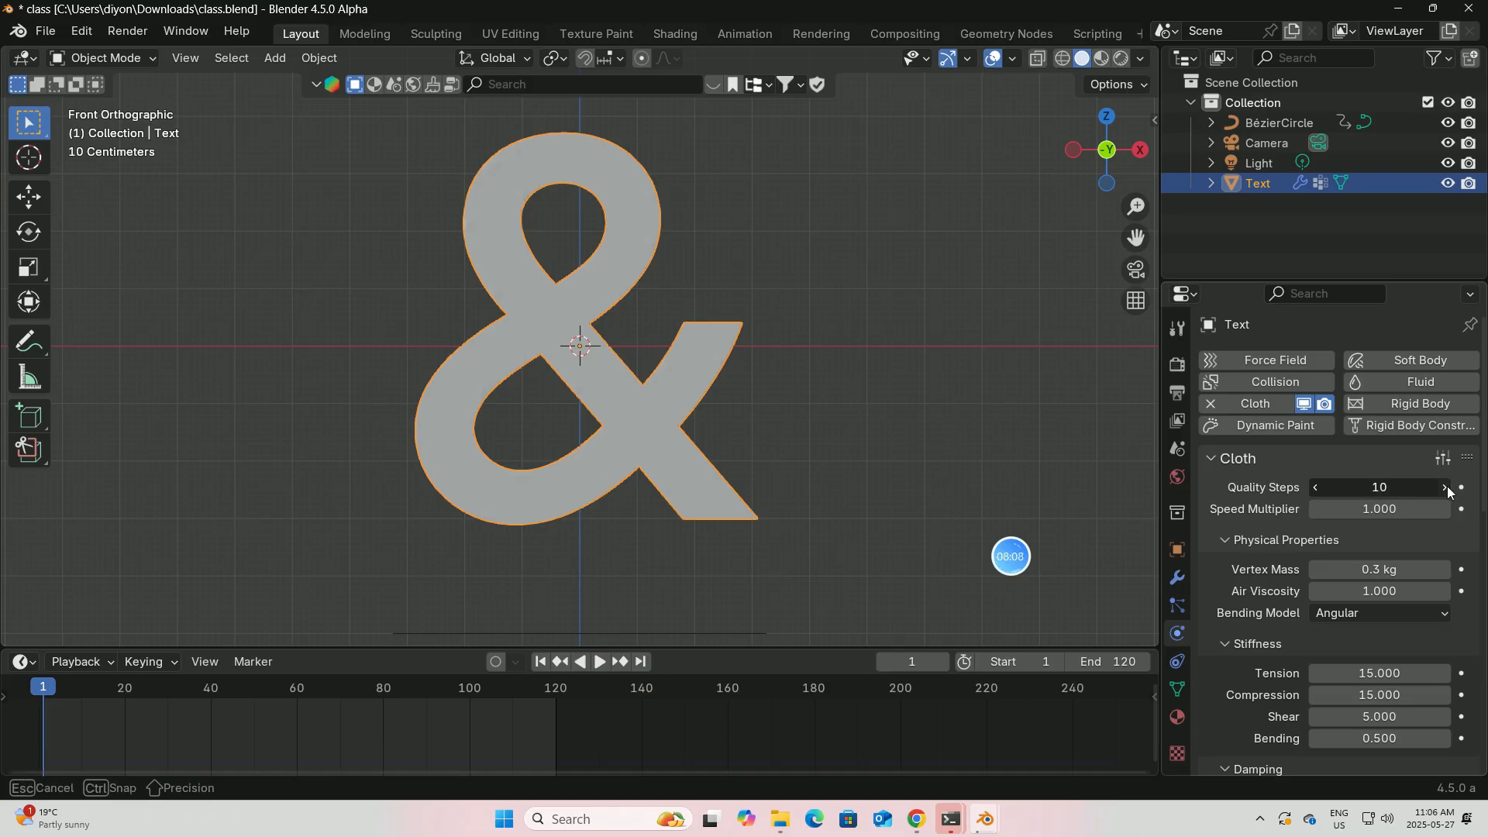
{"action": "left_click", "coordinate": [1314, 488]}
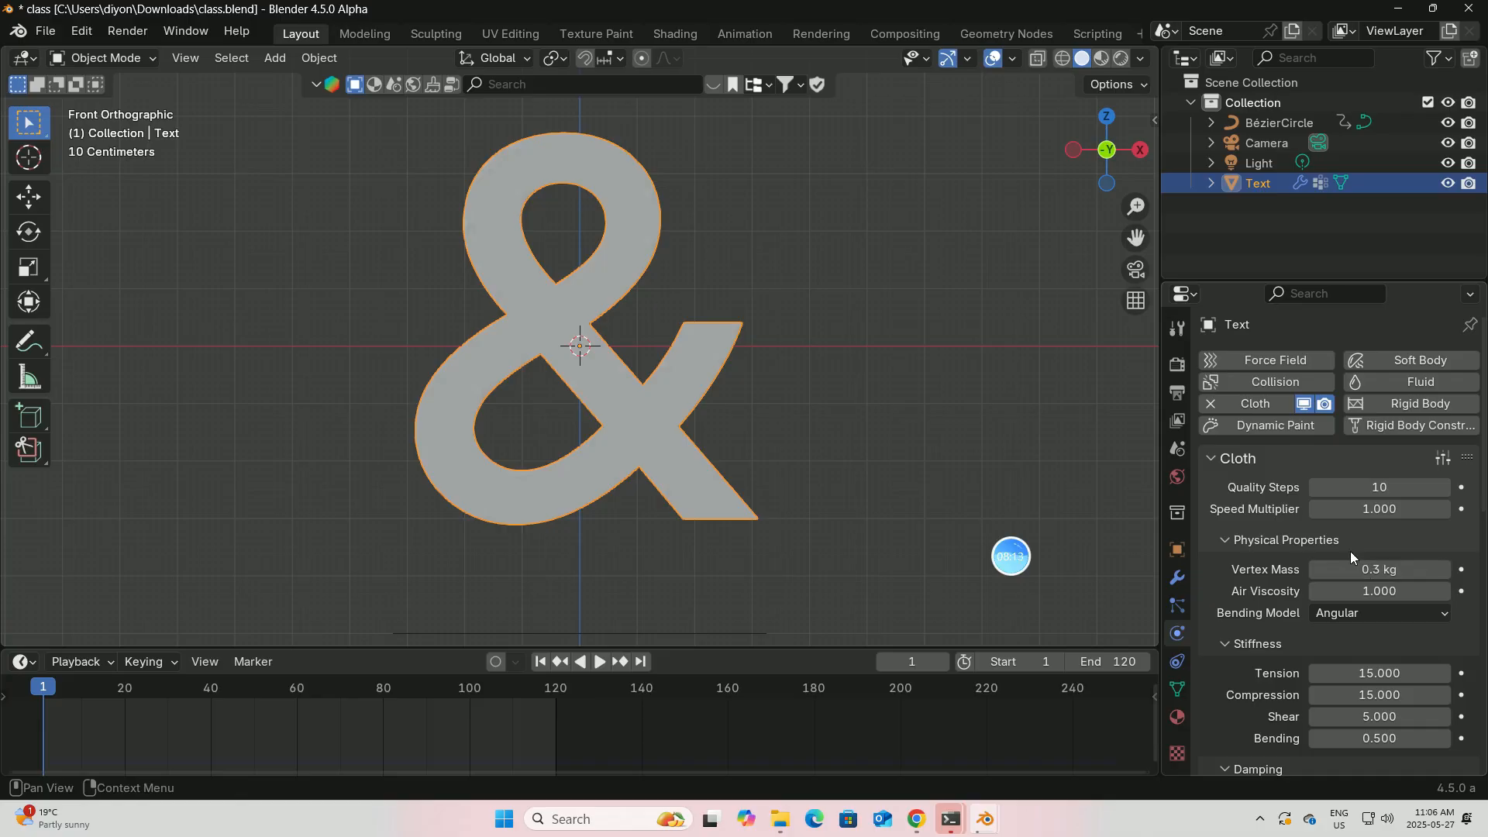
Set the cloth simulation's speed multiplier to 0.1.
{"action": "left_click", "coordinate": [1360, 511]}
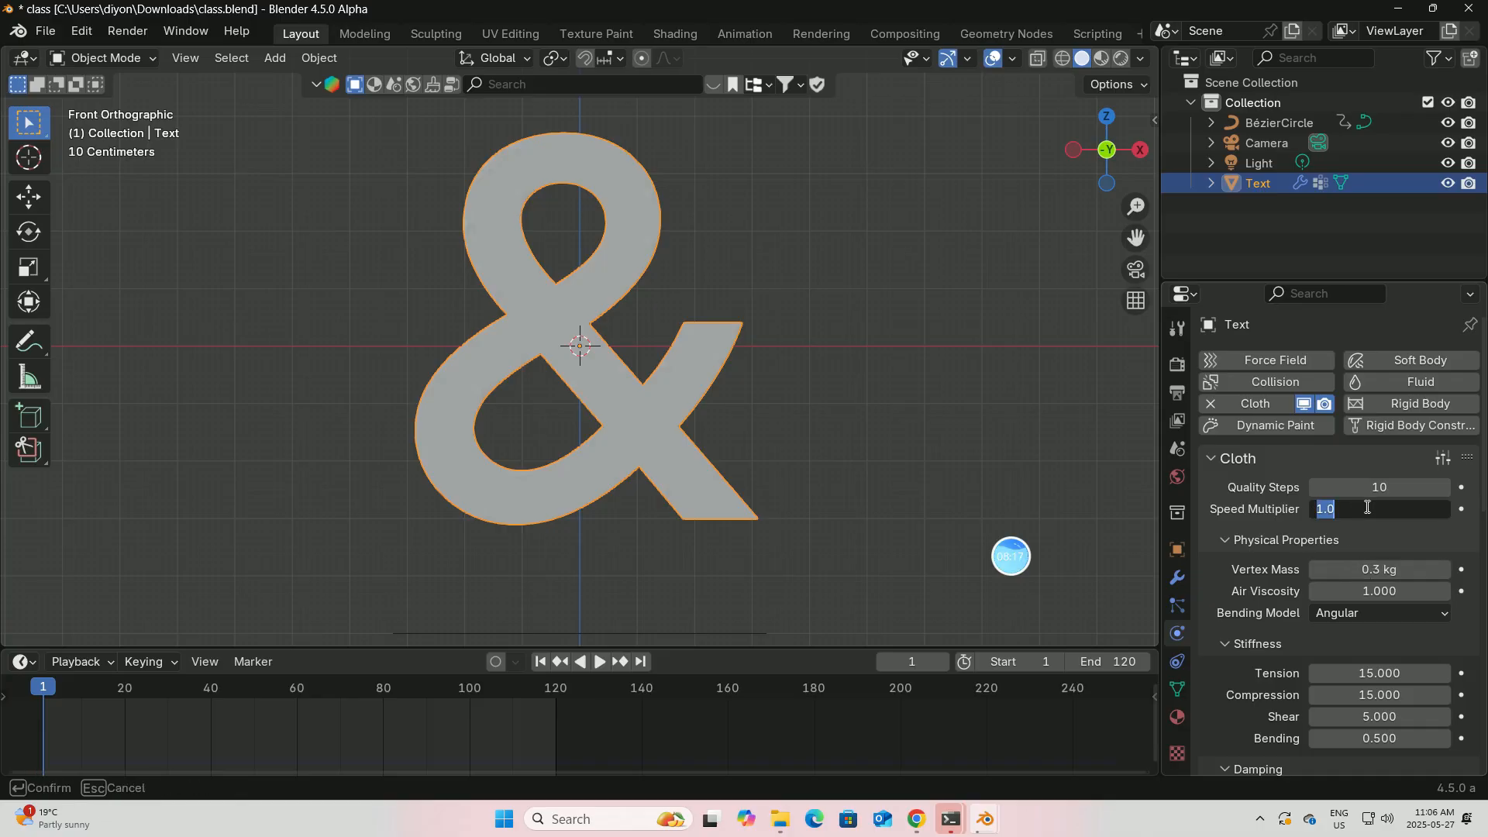
{"action": "key", "text": "BackSpace"}
{"action": "type", "text": "0.1"}
{"action": "key", "text": "Return"}
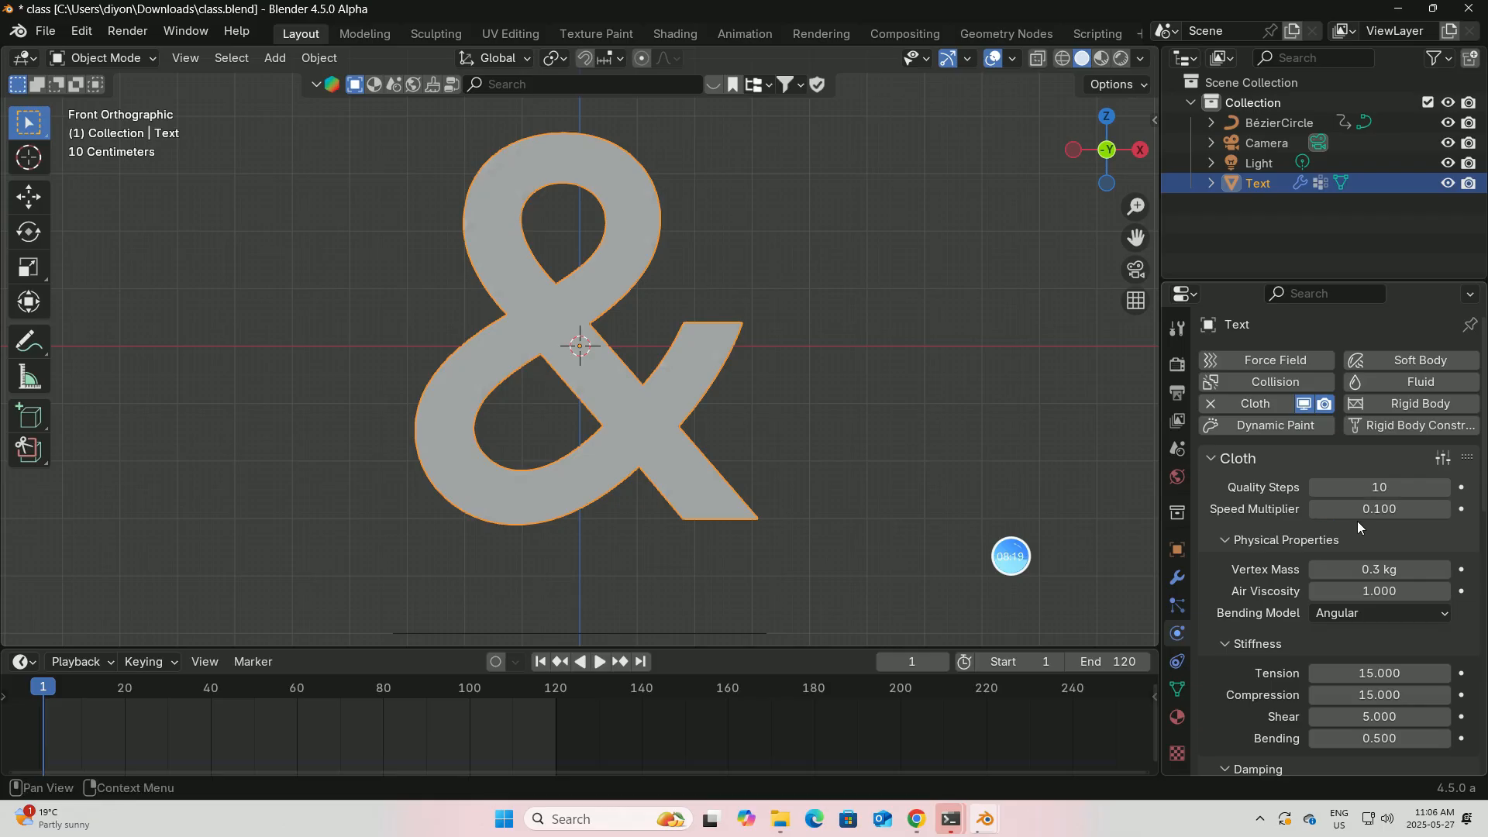
Set the cloth's vertex mass to 7 kg and its bending model to Linear.
{"action": "left_click", "coordinate": [1365, 570]}
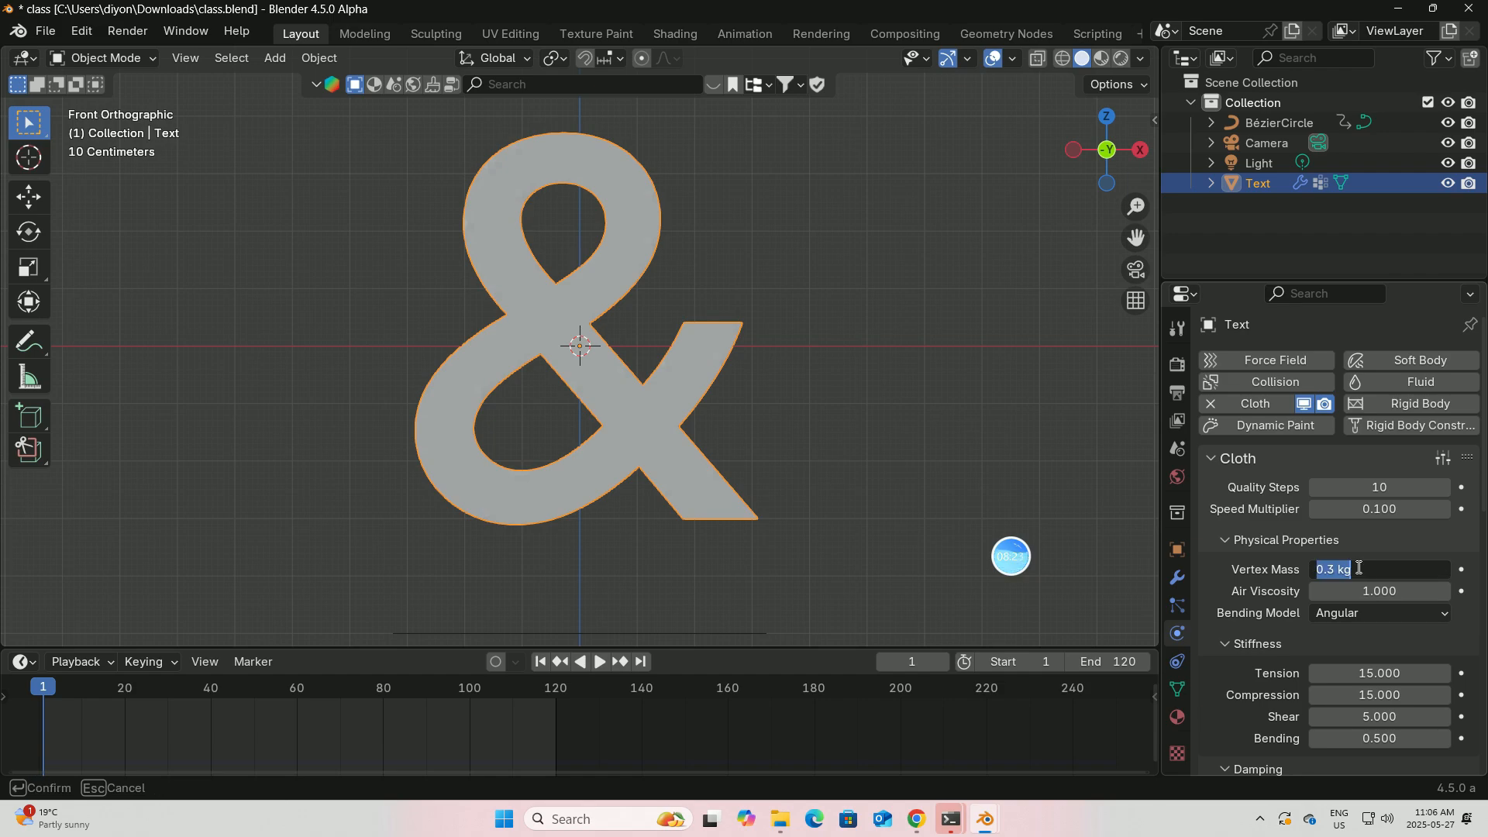
{"action": "key", "text": "BackSpace"}
{"action": "type", "text": "0.7"}
{"action": "key", "text": "Return"}
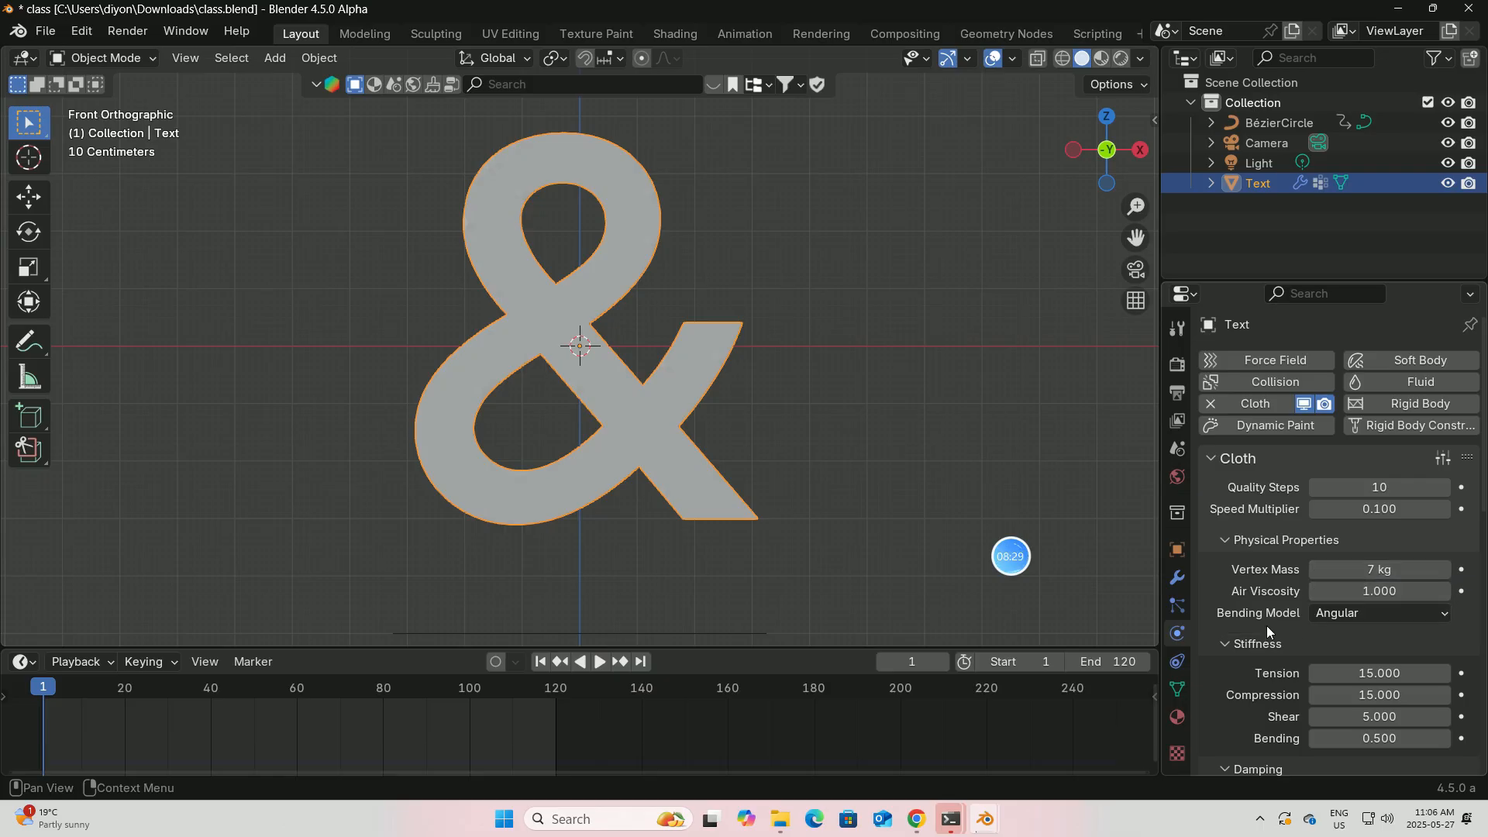
{"action": "left_click", "coordinate": [1447, 614]}
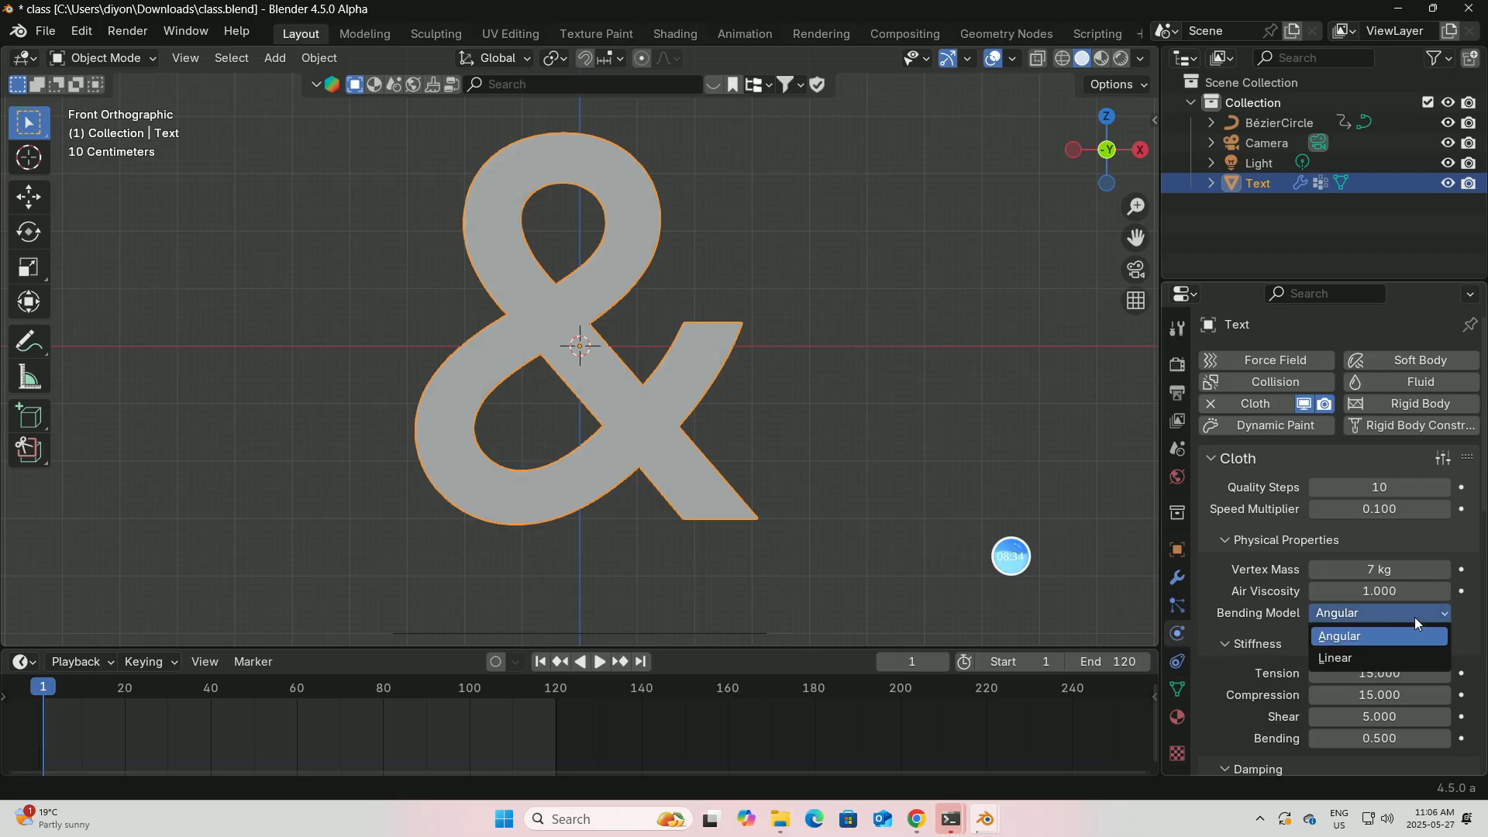
{"action": "left_click", "coordinate": [1342, 657]}
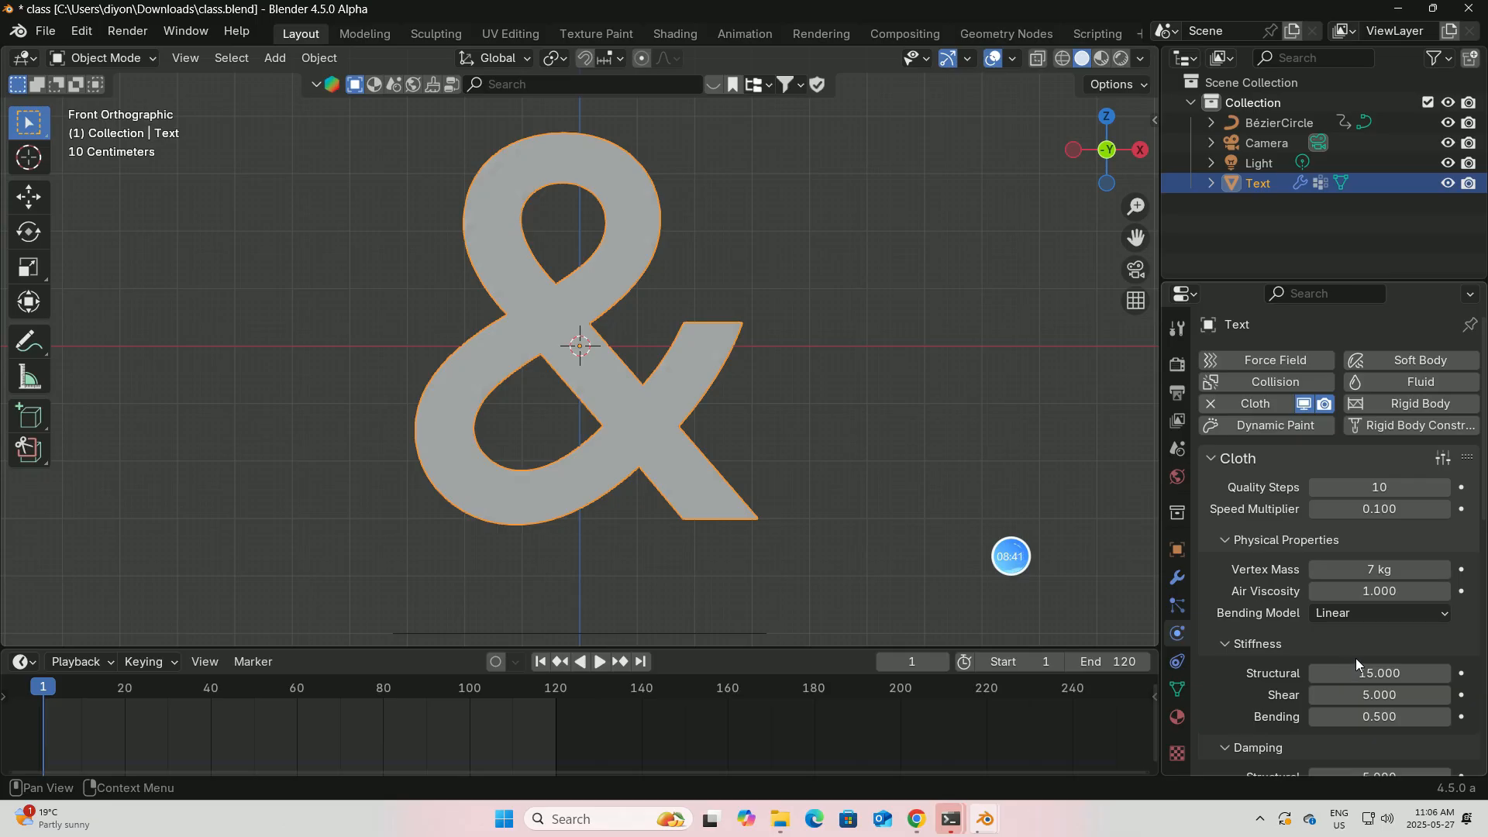
Set the cloth's stiffness to 25 for Structural and Shear and 5 for Bending.
{"action": "scroll", "coordinate": [1329, 664], "scroll_direction": "down", "scroll_amount": 3}
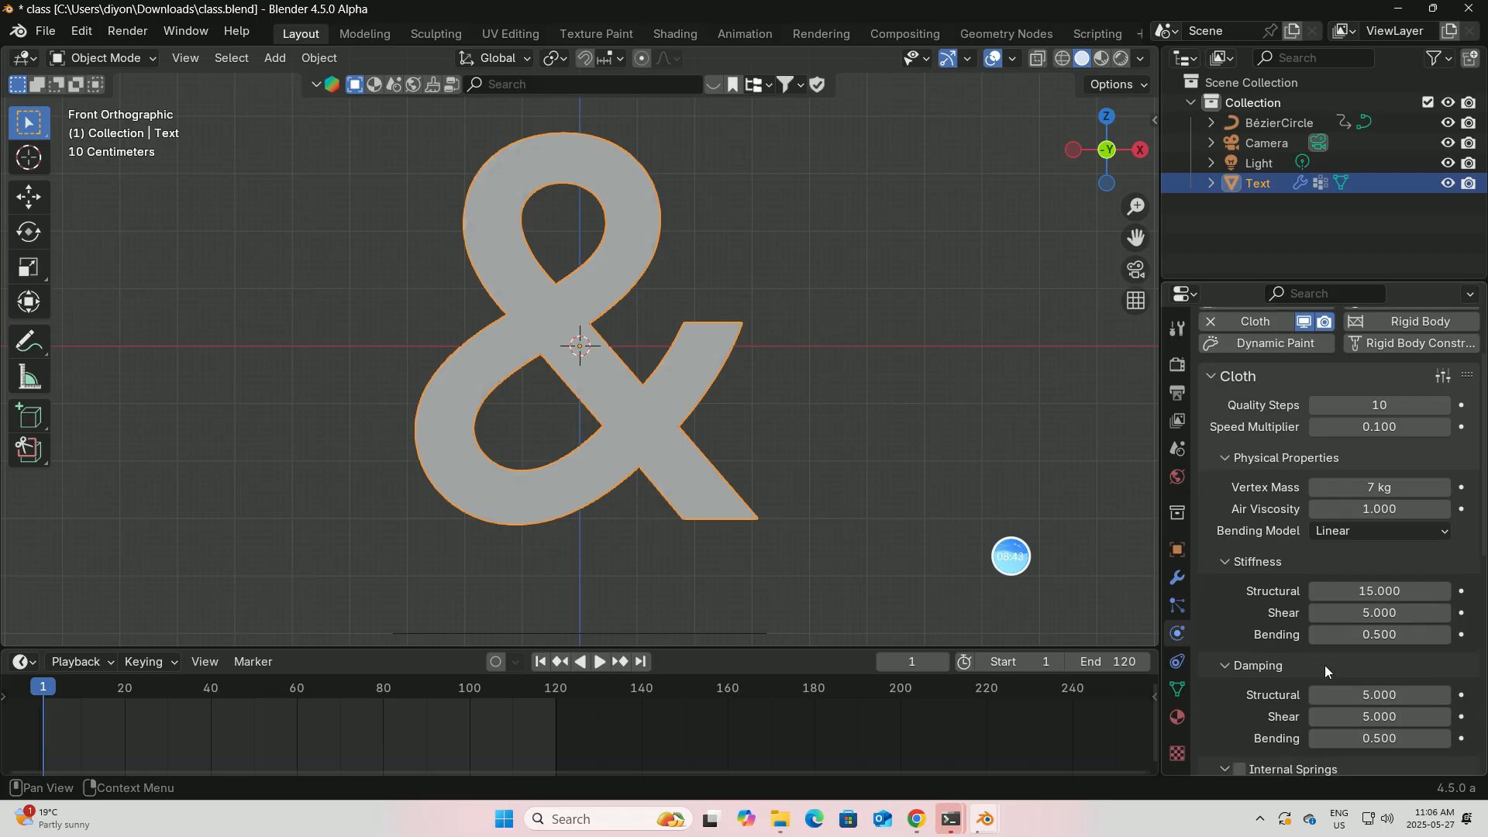
{"action": "scroll", "coordinate": [1324, 665], "scroll_direction": "down", "scroll_amount": 3}
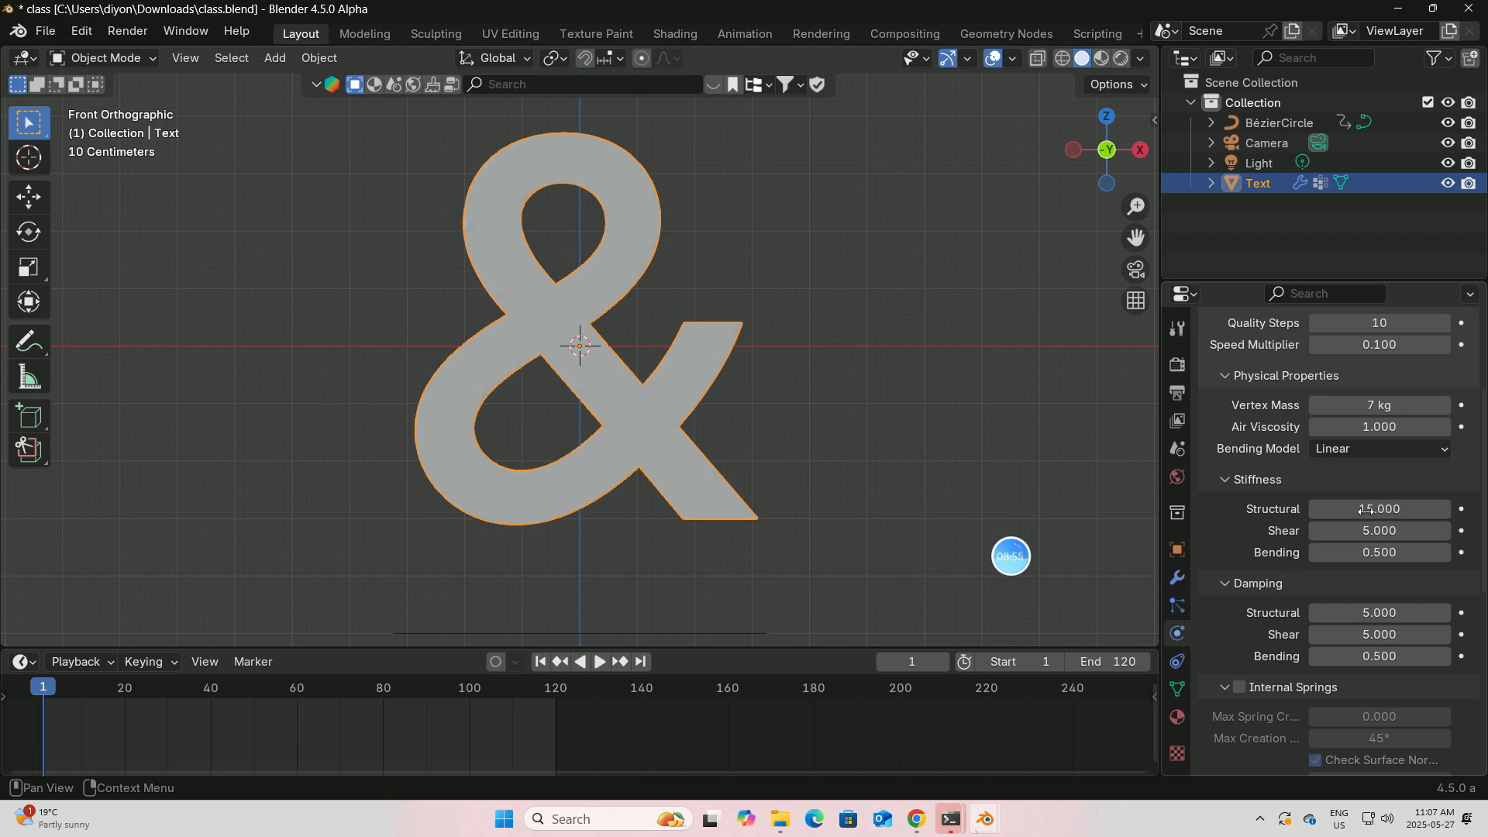
{"action": "left_click_drag", "start_coordinate": [1366, 512], "coordinate": [1366, 532]}
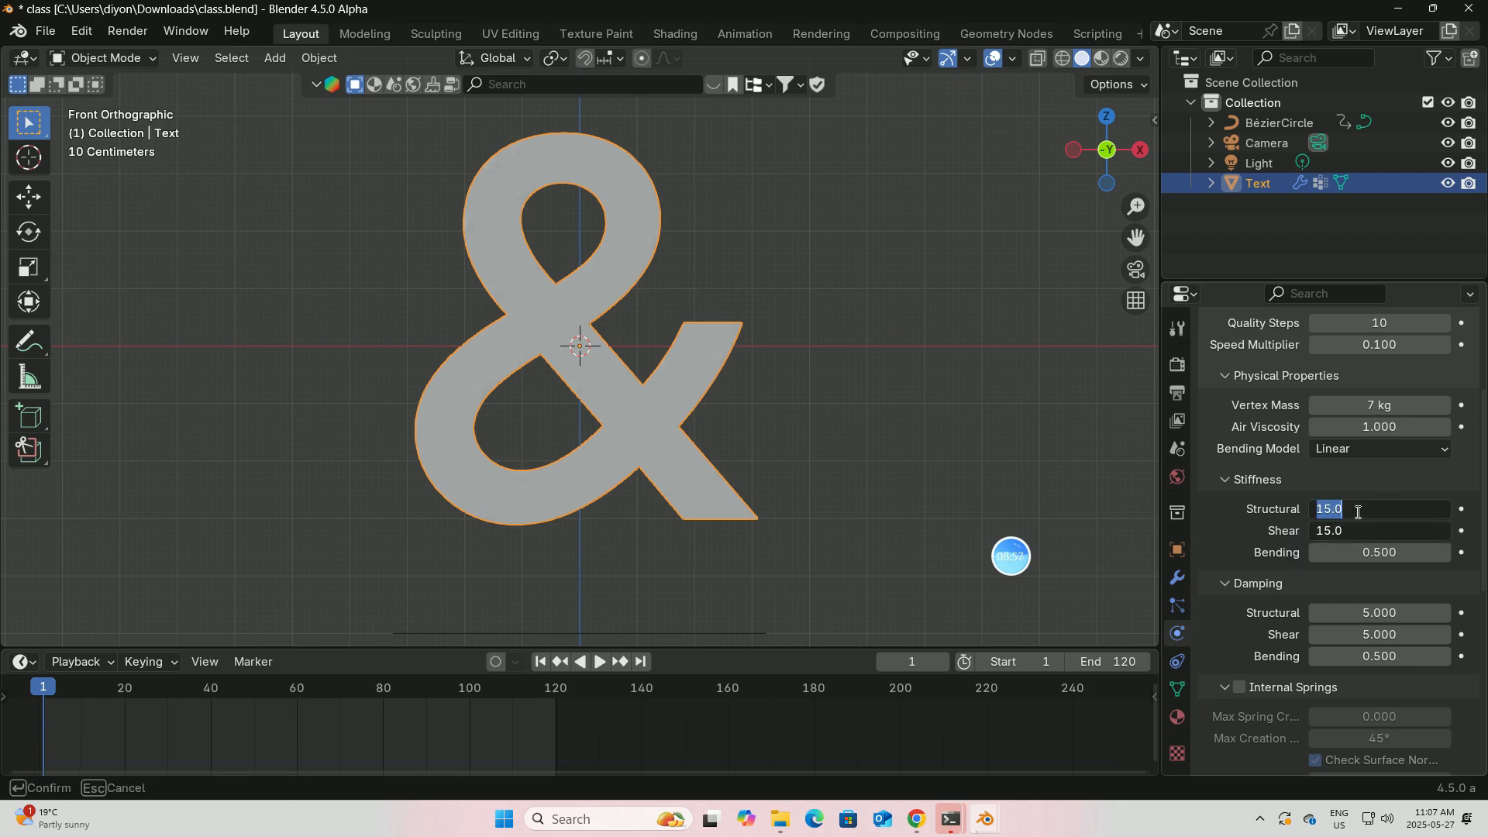
{"action": "key", "text": "BackSpace"}
{"action": "type", "text": "25"}
{"action": "key", "text": "Return"}
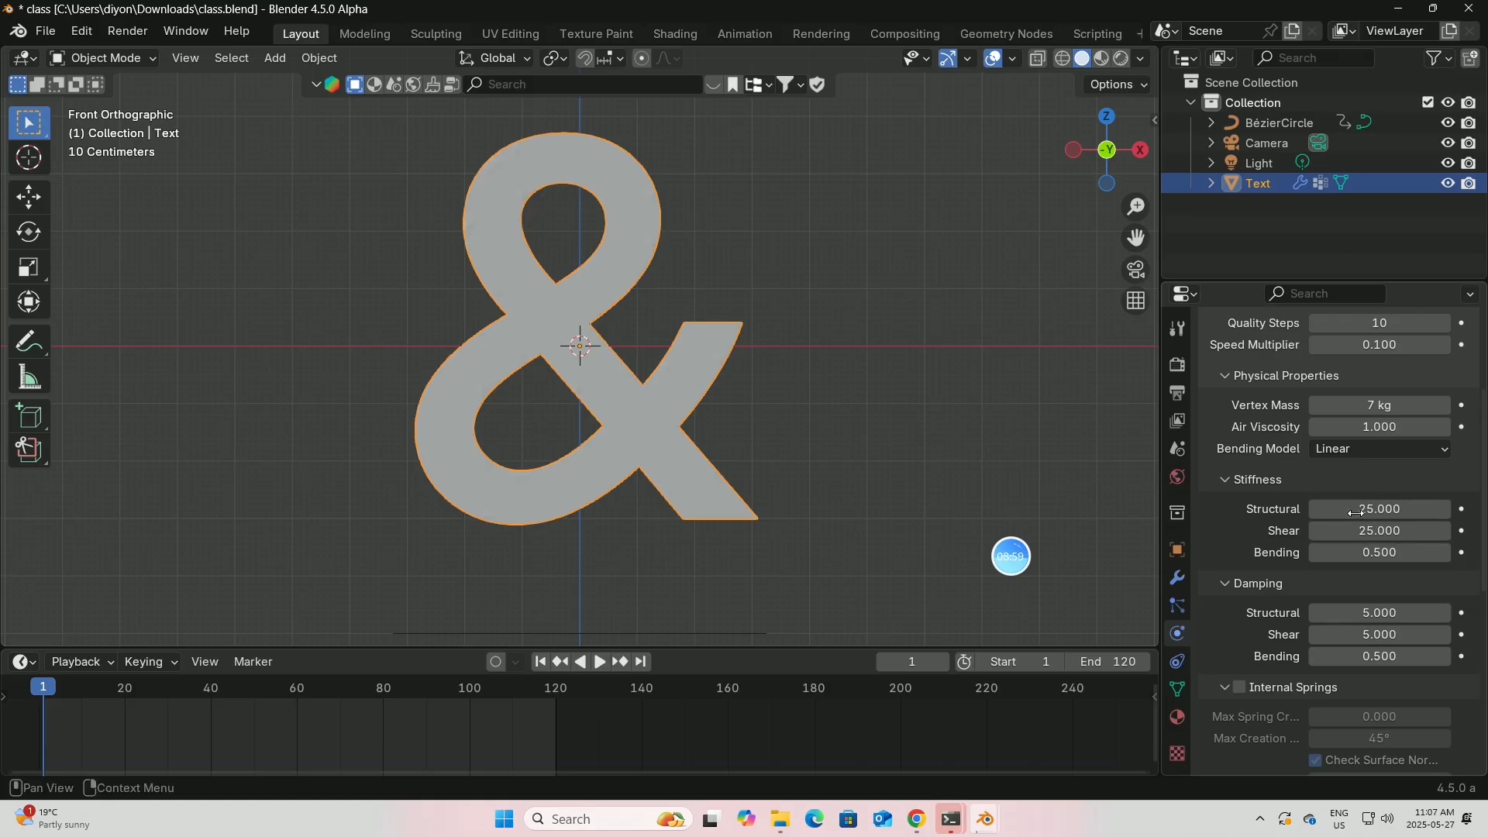
{"action": "left_click", "coordinate": [1360, 552]}
{"action": "key", "text": "BackSpace"}
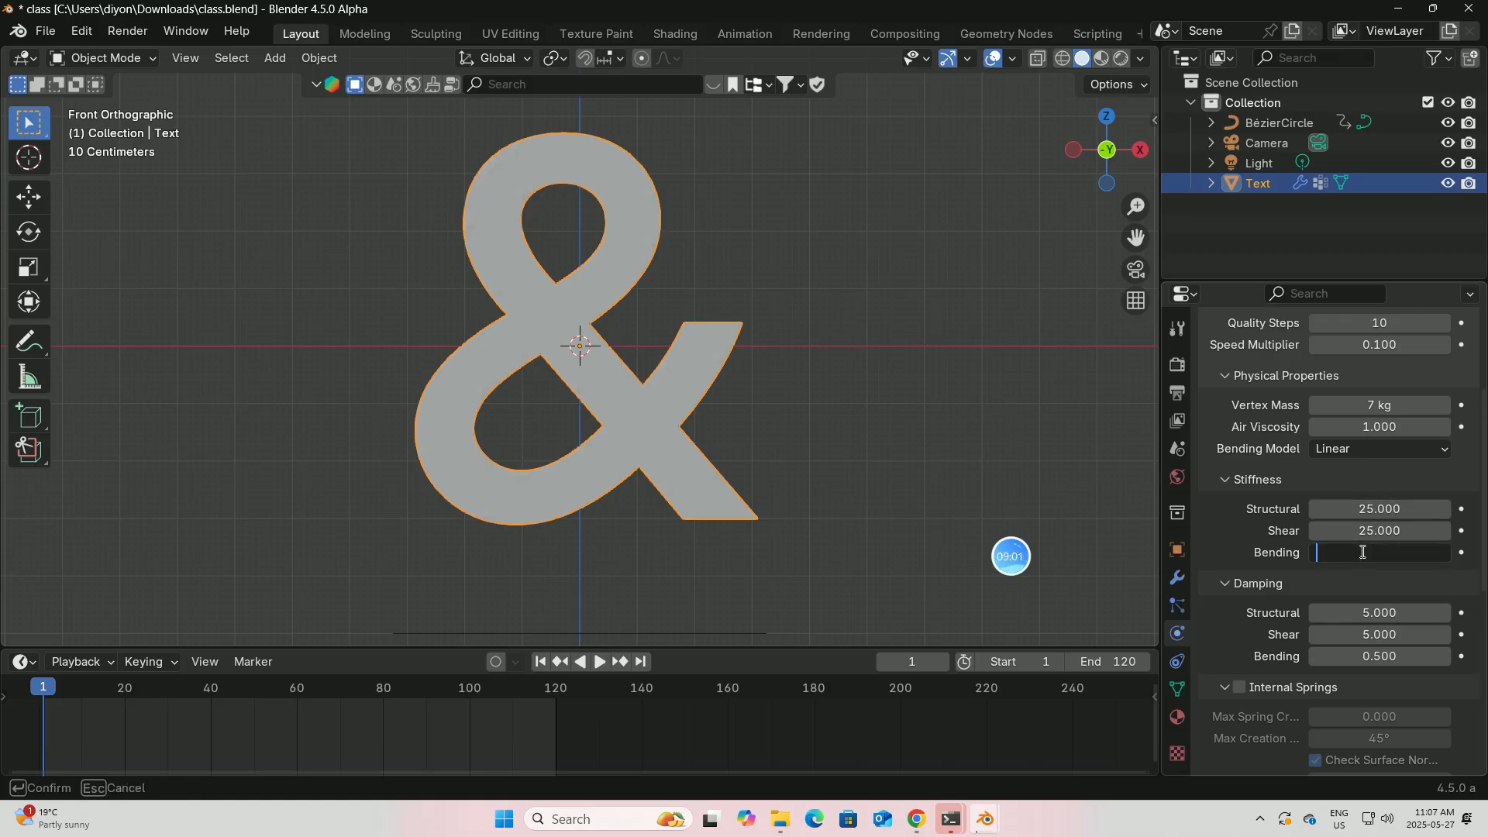
{"action": "type", "text": "5"}
{"action": "key", "text": "Return"}
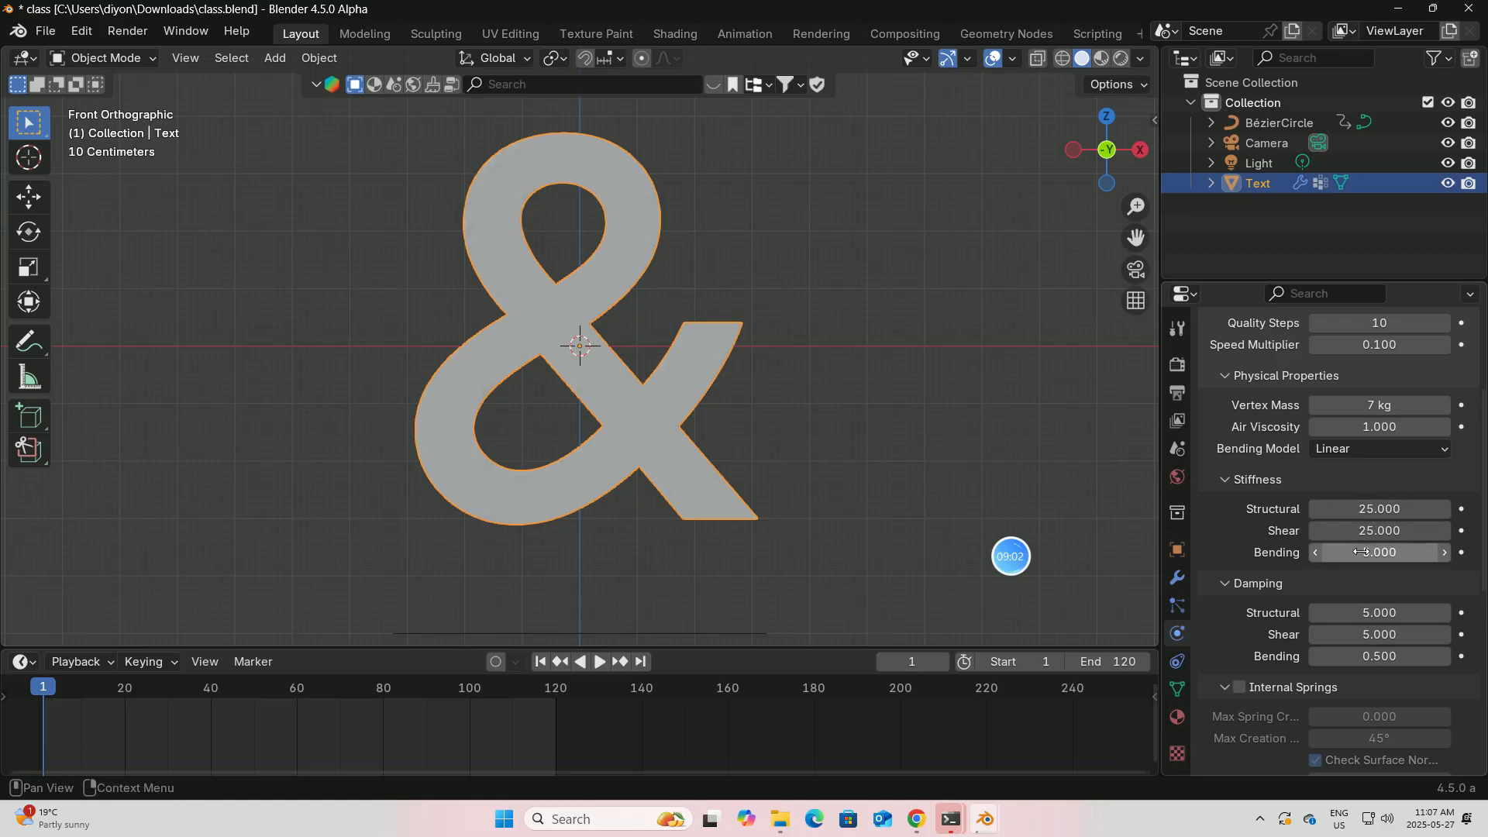
Set the cloth's damping to 20 for Structural and Shear and 5 for Bending.
{"action": "left_click", "coordinate": [1367, 613]}
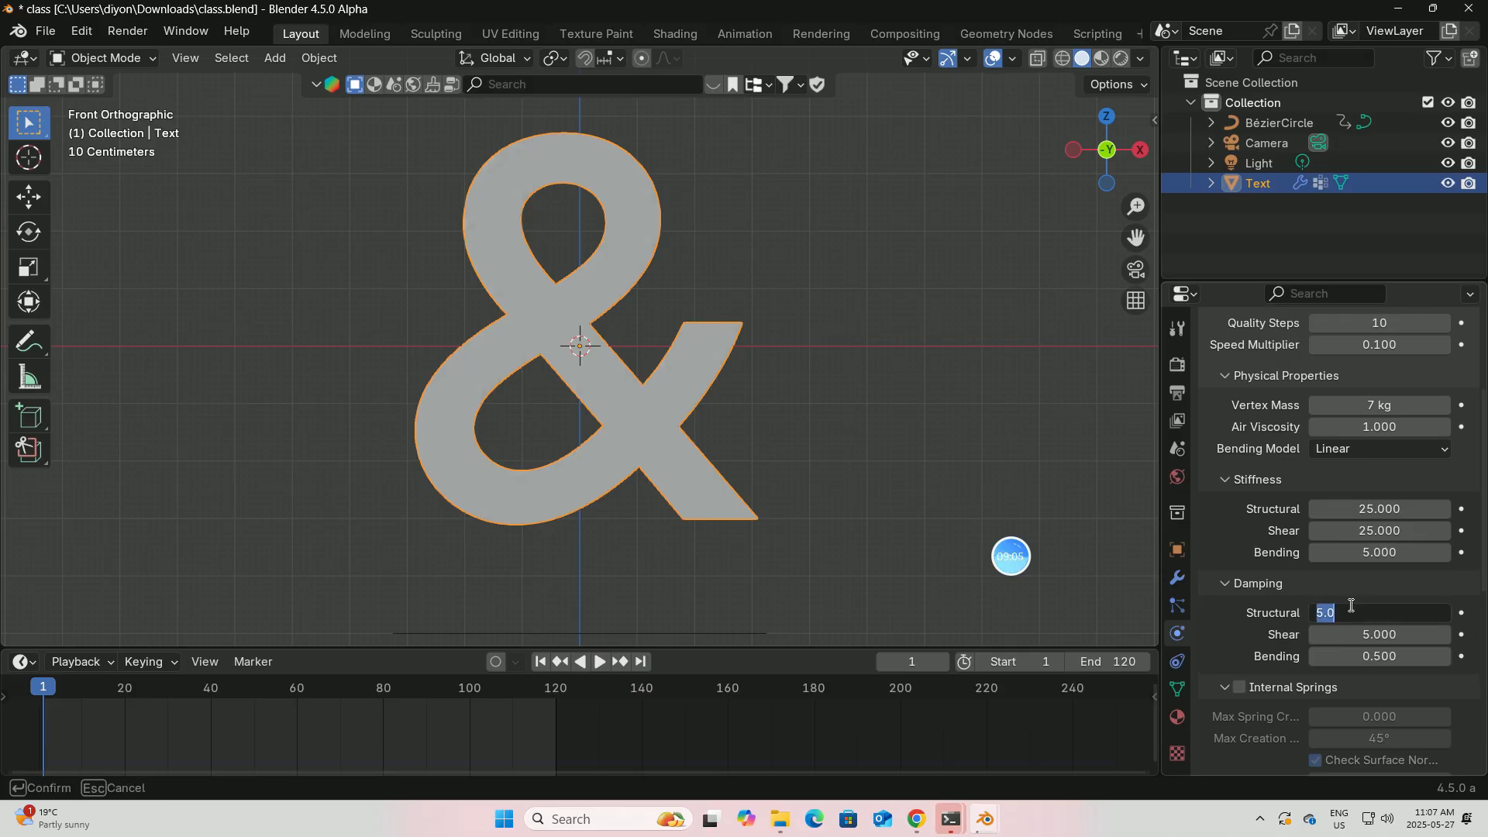
{"action": "type", "text": "20"}
{"action": "key", "text": "Return"}
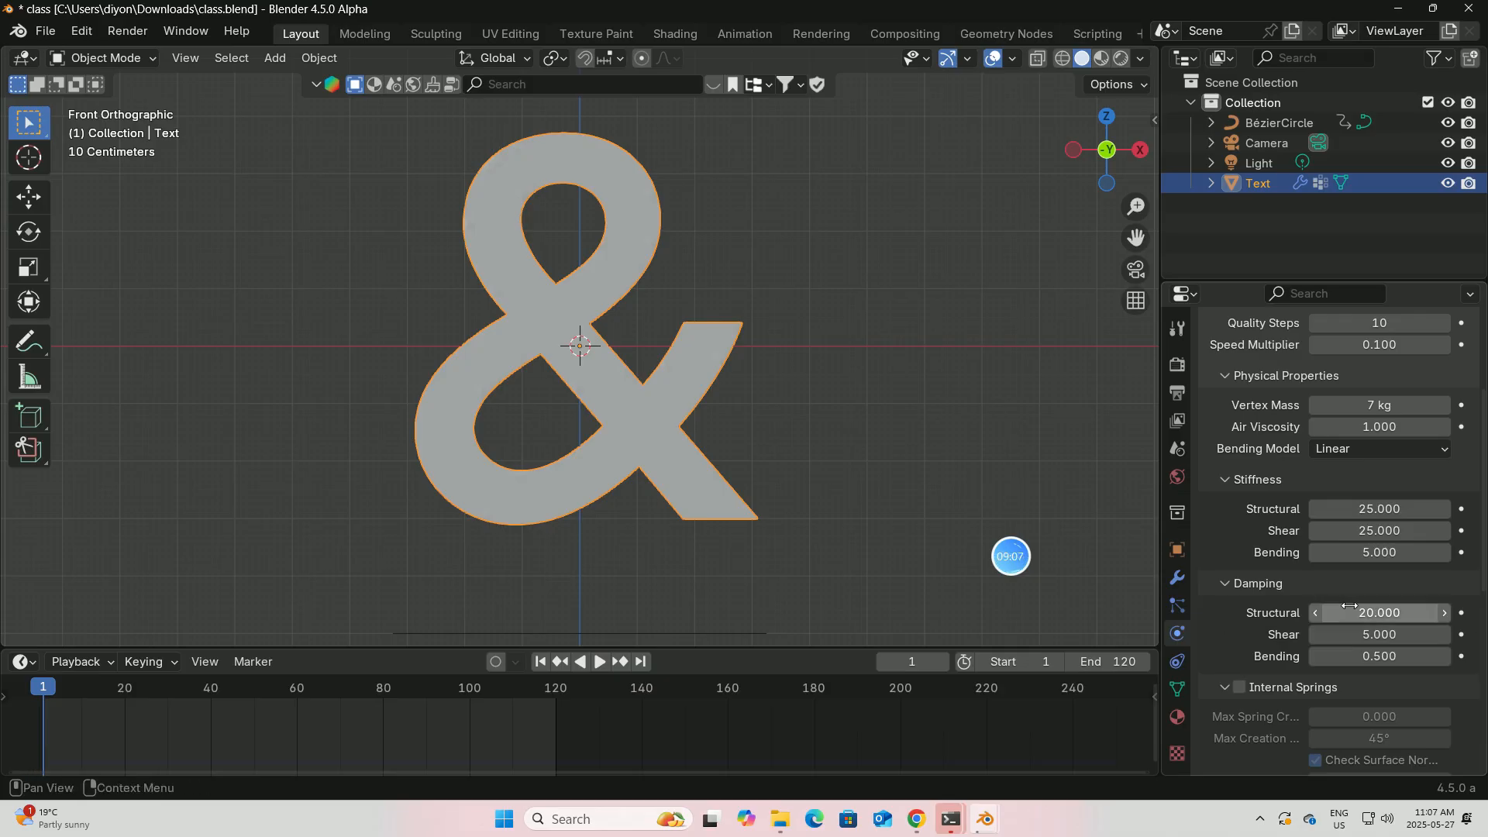
{"action": "left_click", "coordinate": [1360, 631]}
{"action": "type", "text": "20"}
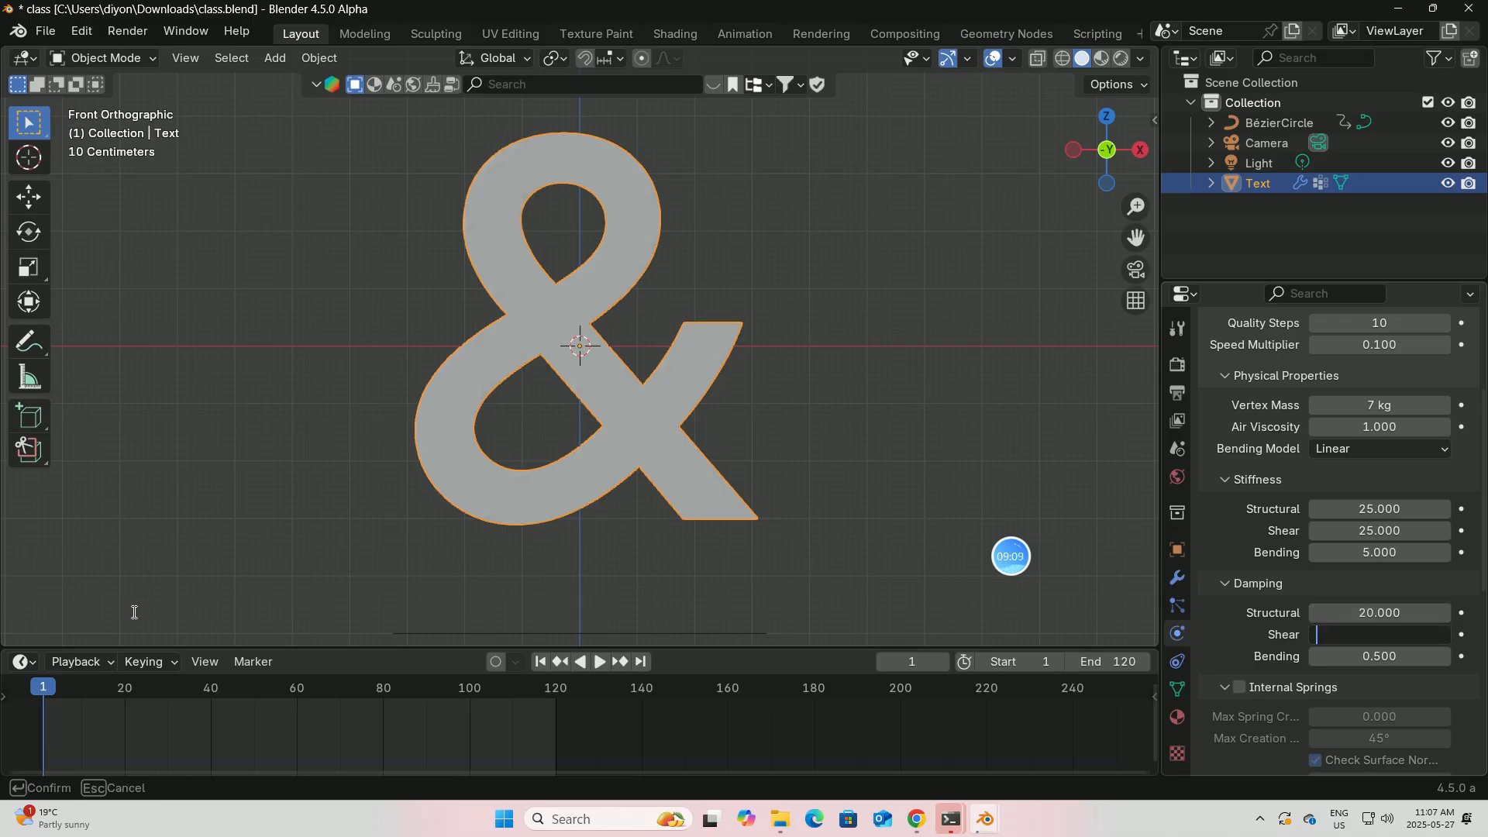
{"action": "key", "text": "Return"}
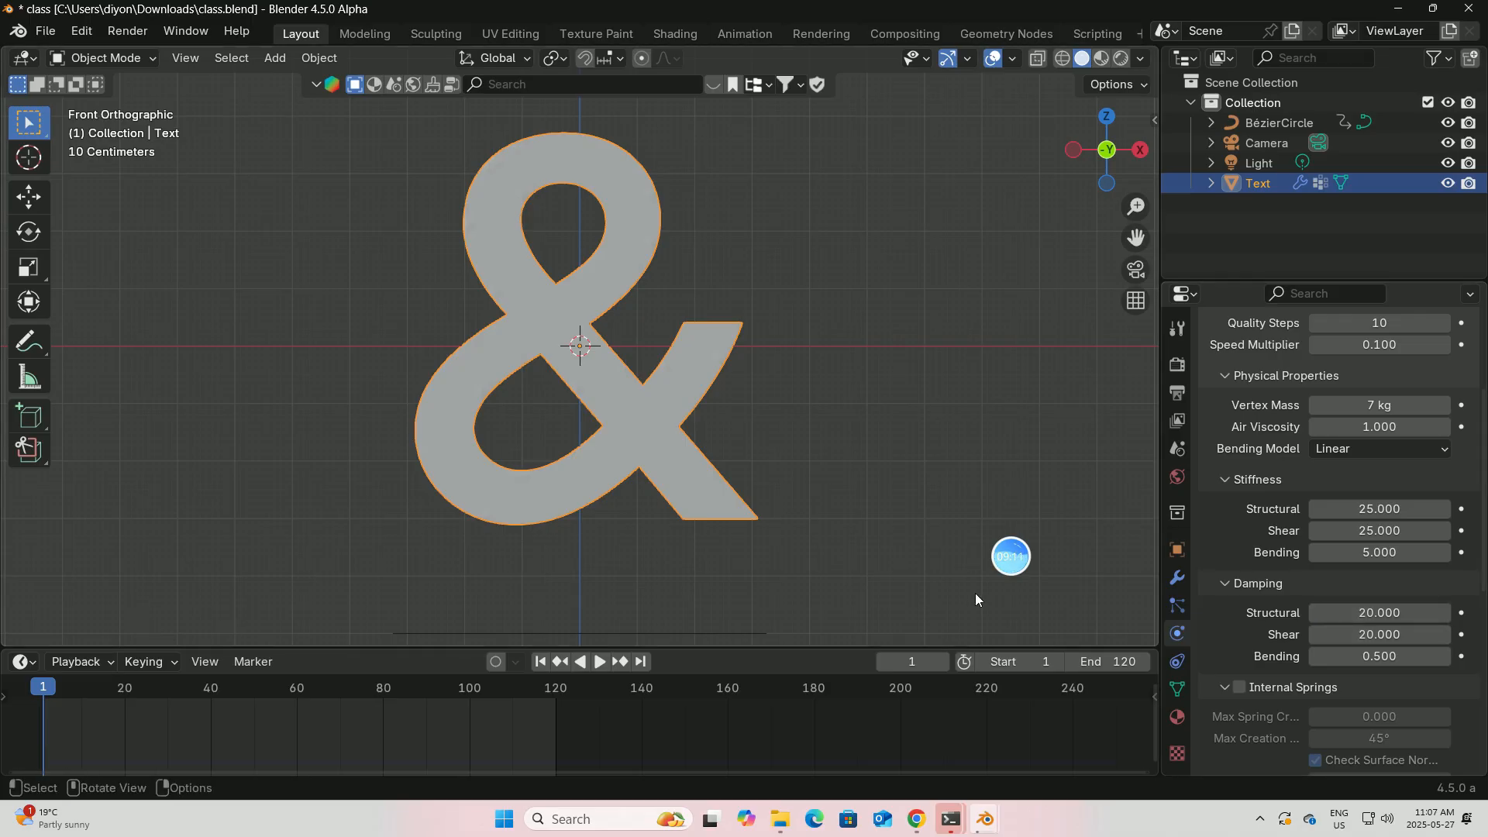
{"action": "left_click", "coordinate": [1321, 653]}
{"action": "key", "text": "BackSpace"}
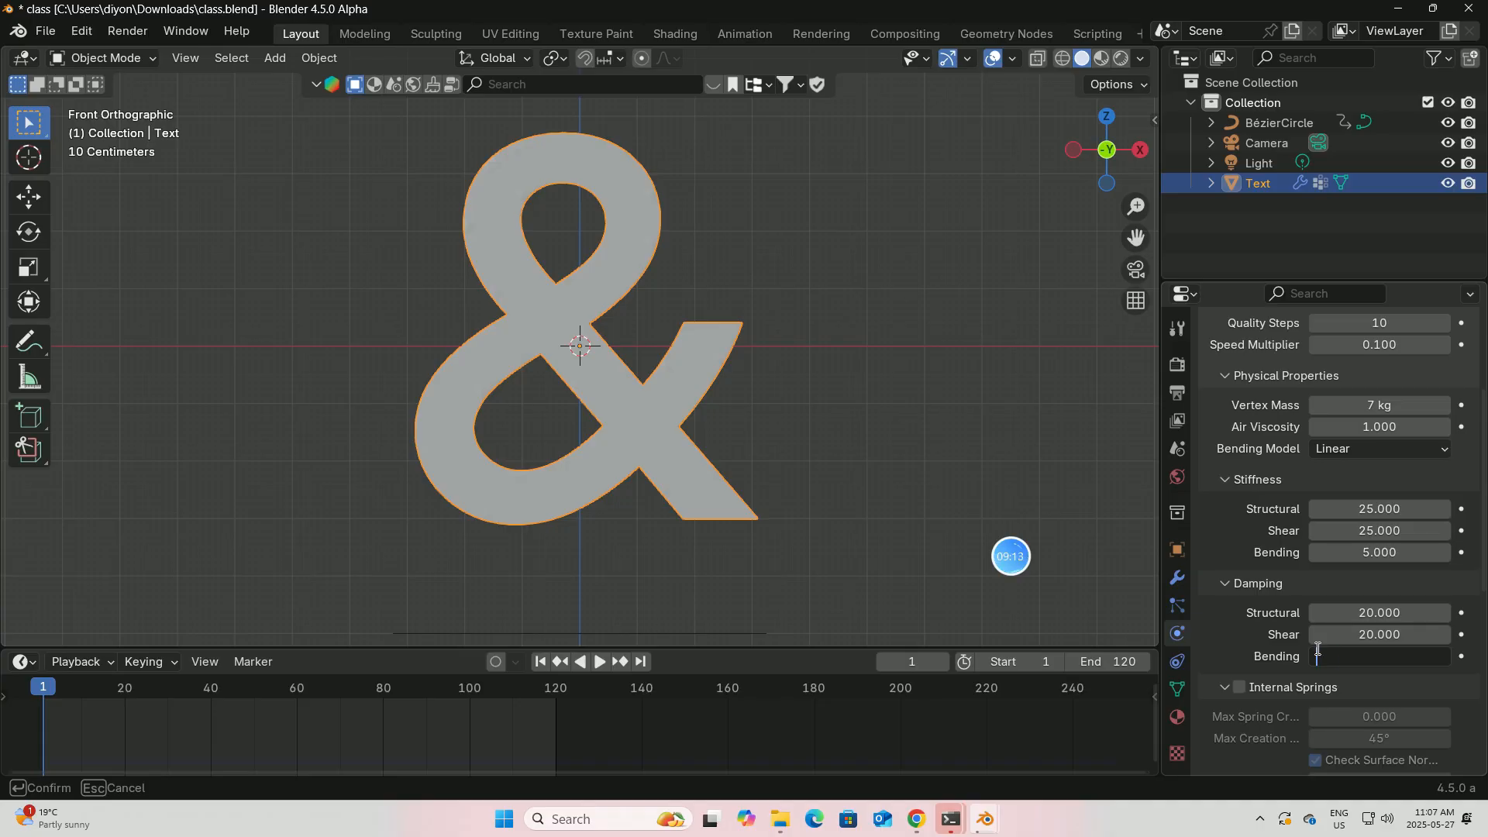
{"action": "type", "text": "5"}
{"action": "key", "text": "Return"}
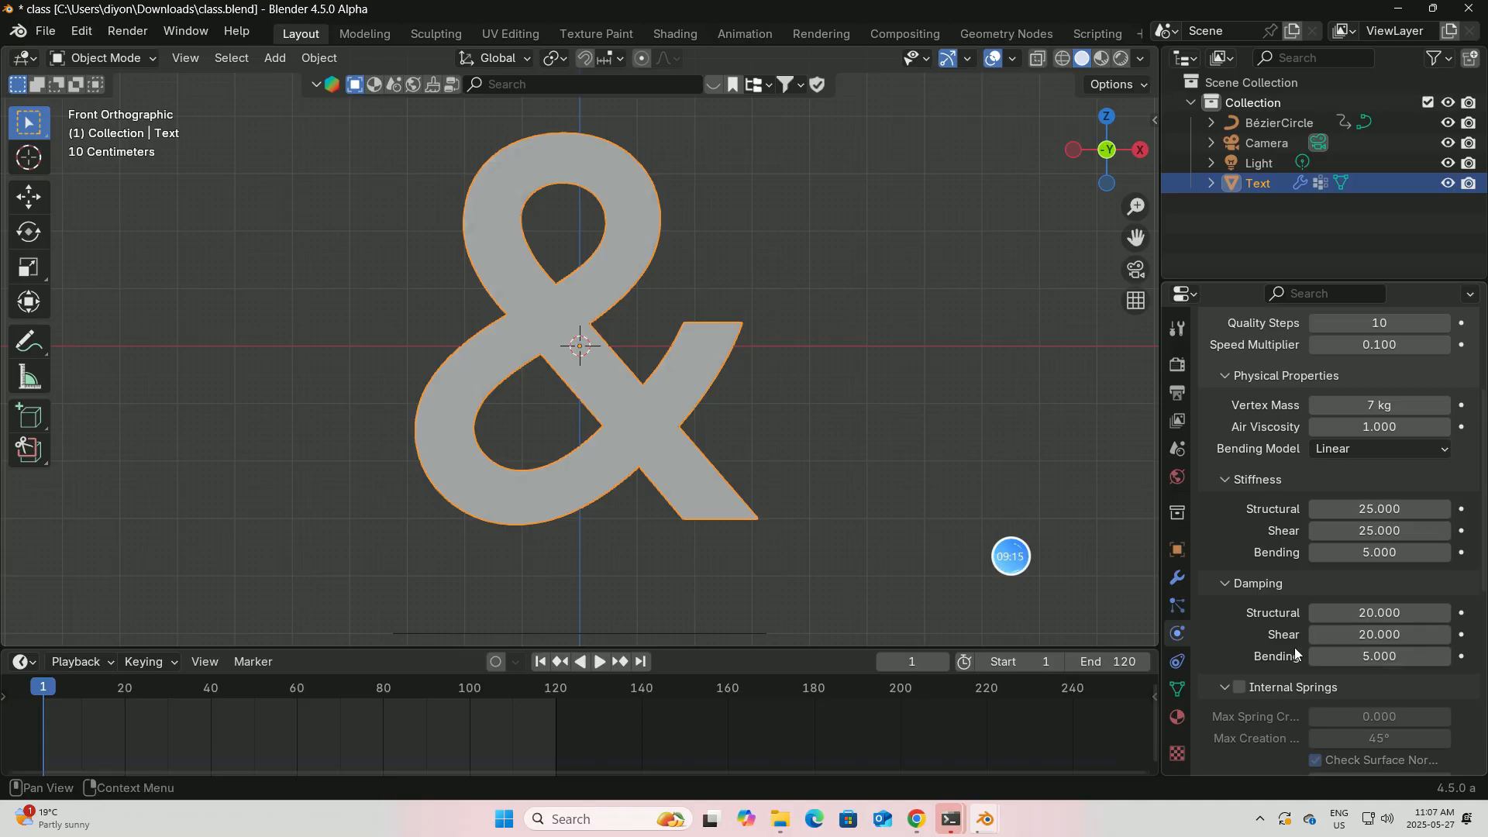
Enable Pressure for the cloth simulation and set its pressure value to 50.
{"action": "scroll", "coordinate": [1273, 634], "scroll_direction": "down", "scroll_amount": 8}
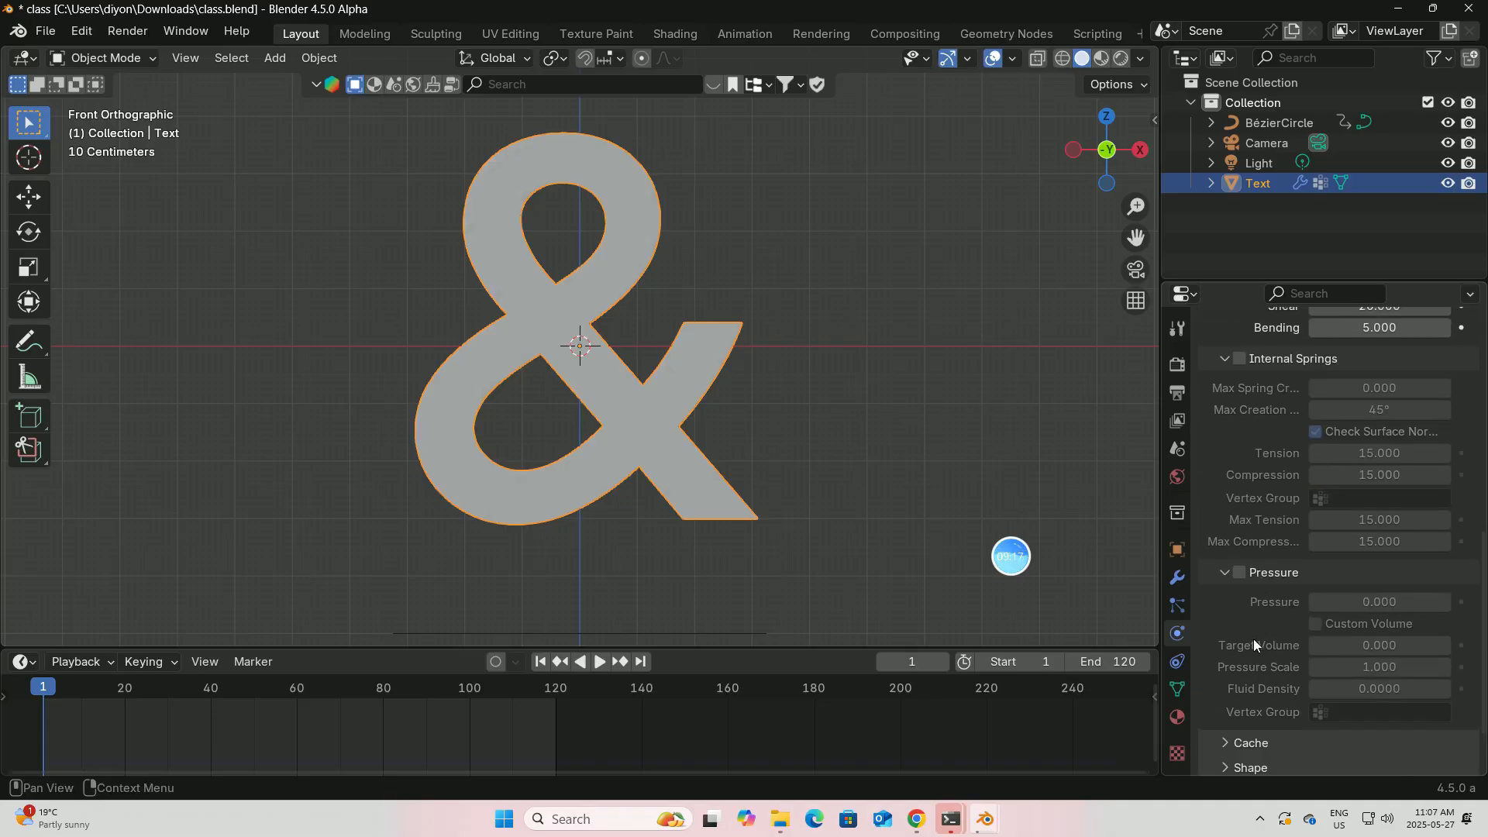
{"action": "left_click", "coordinate": [1239, 573]}
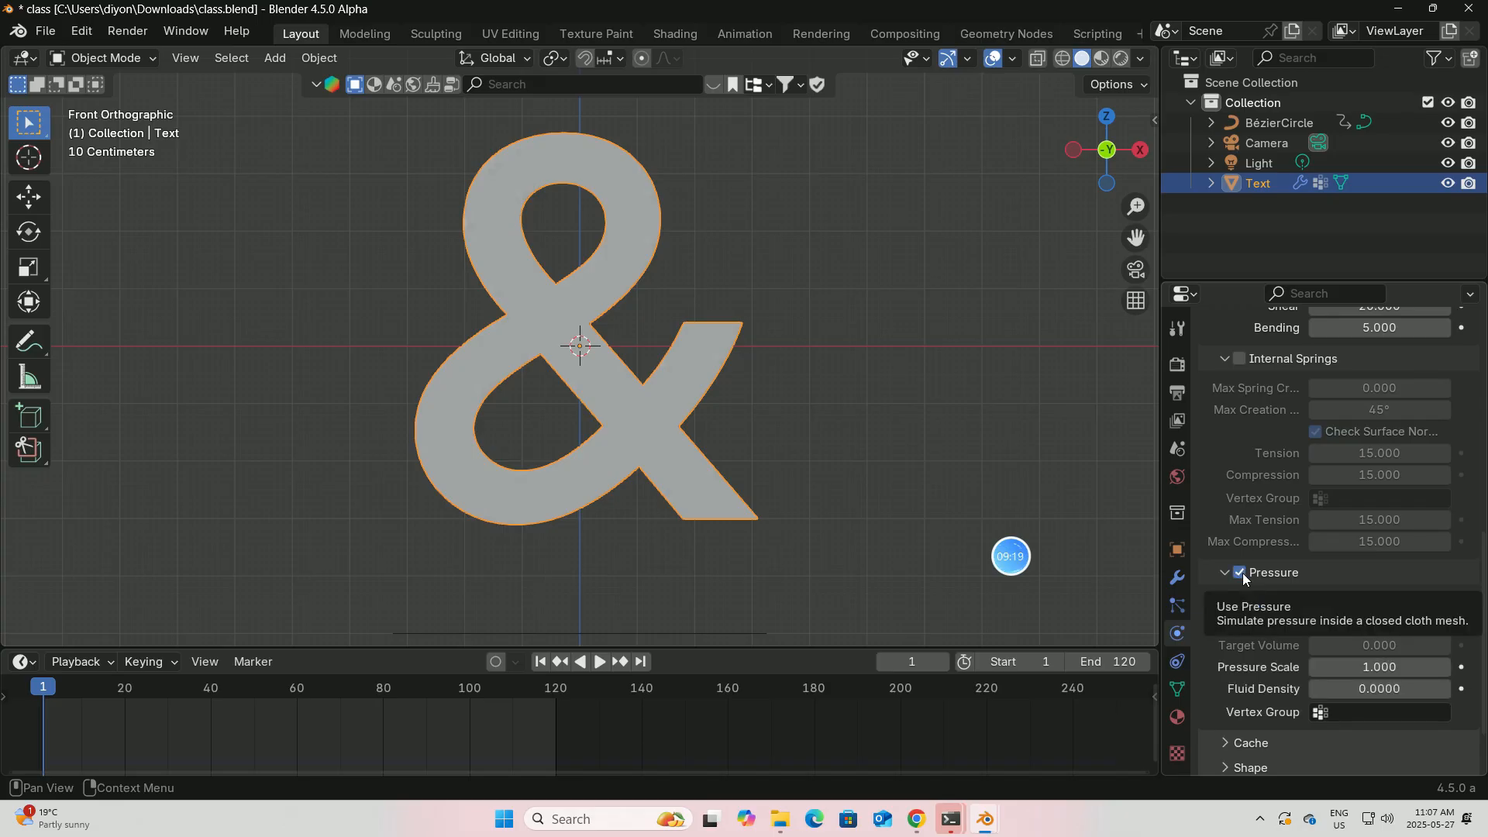
{"action": "left_click", "coordinate": [1386, 603]}
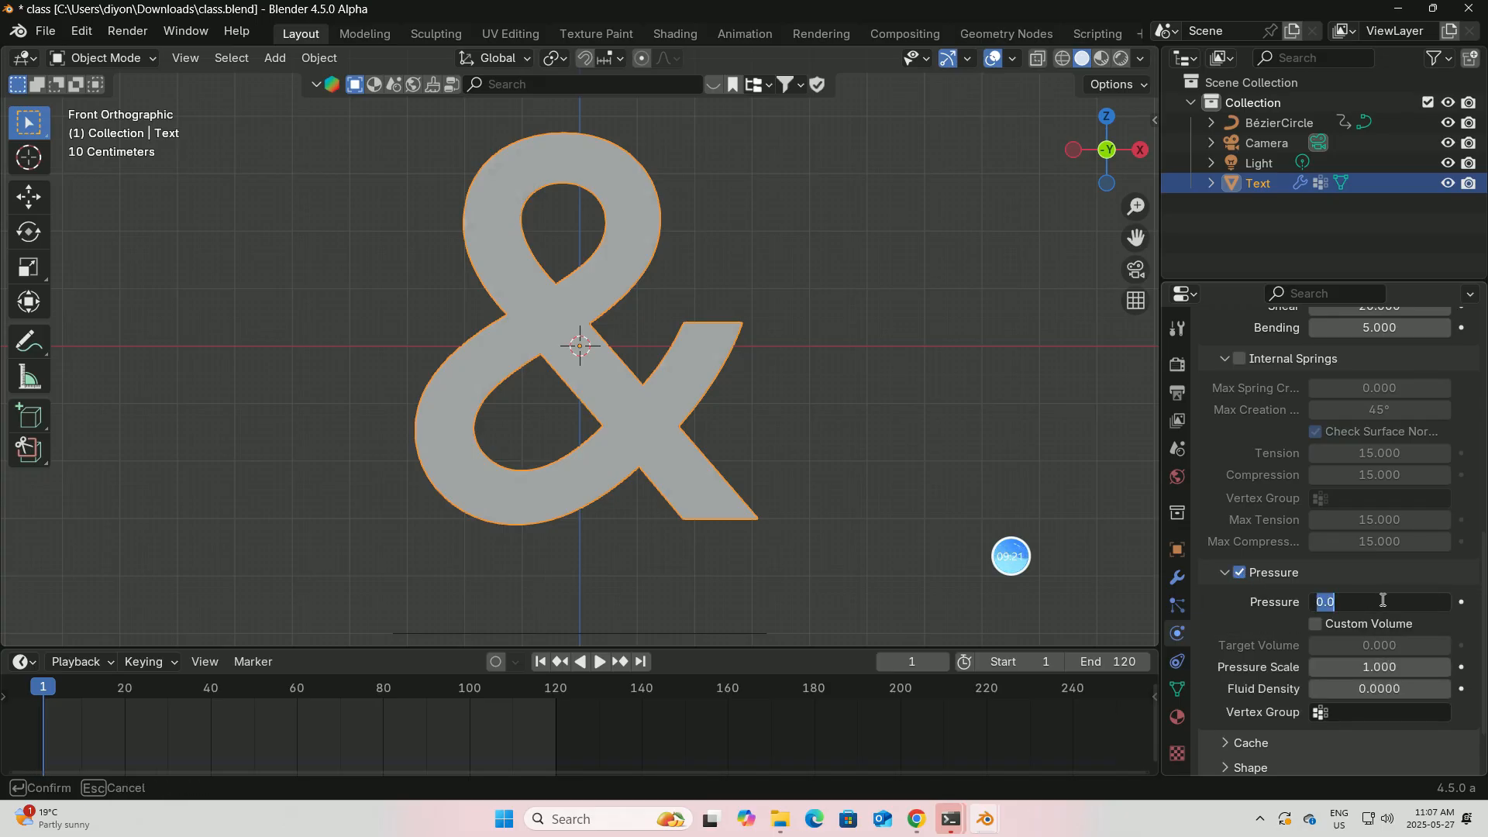
{"action": "type", "text": "50"}
{"action": "key", "text": "Return"}
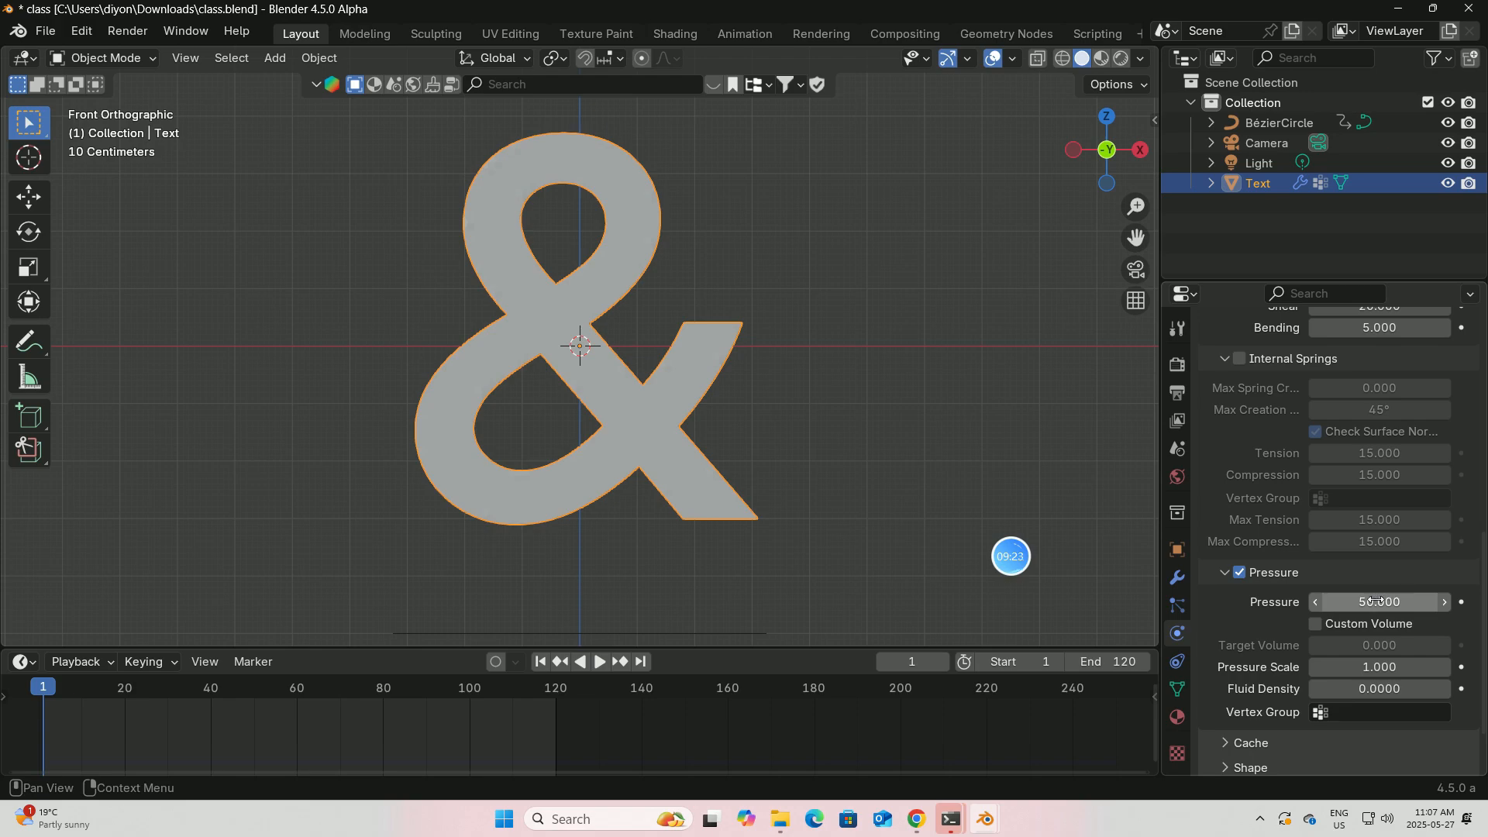
Set the end frame of the cloth simulation cache to 120.
{"action": "scroll", "coordinate": [1290, 668], "scroll_direction": "down", "scroll_amount": 3}
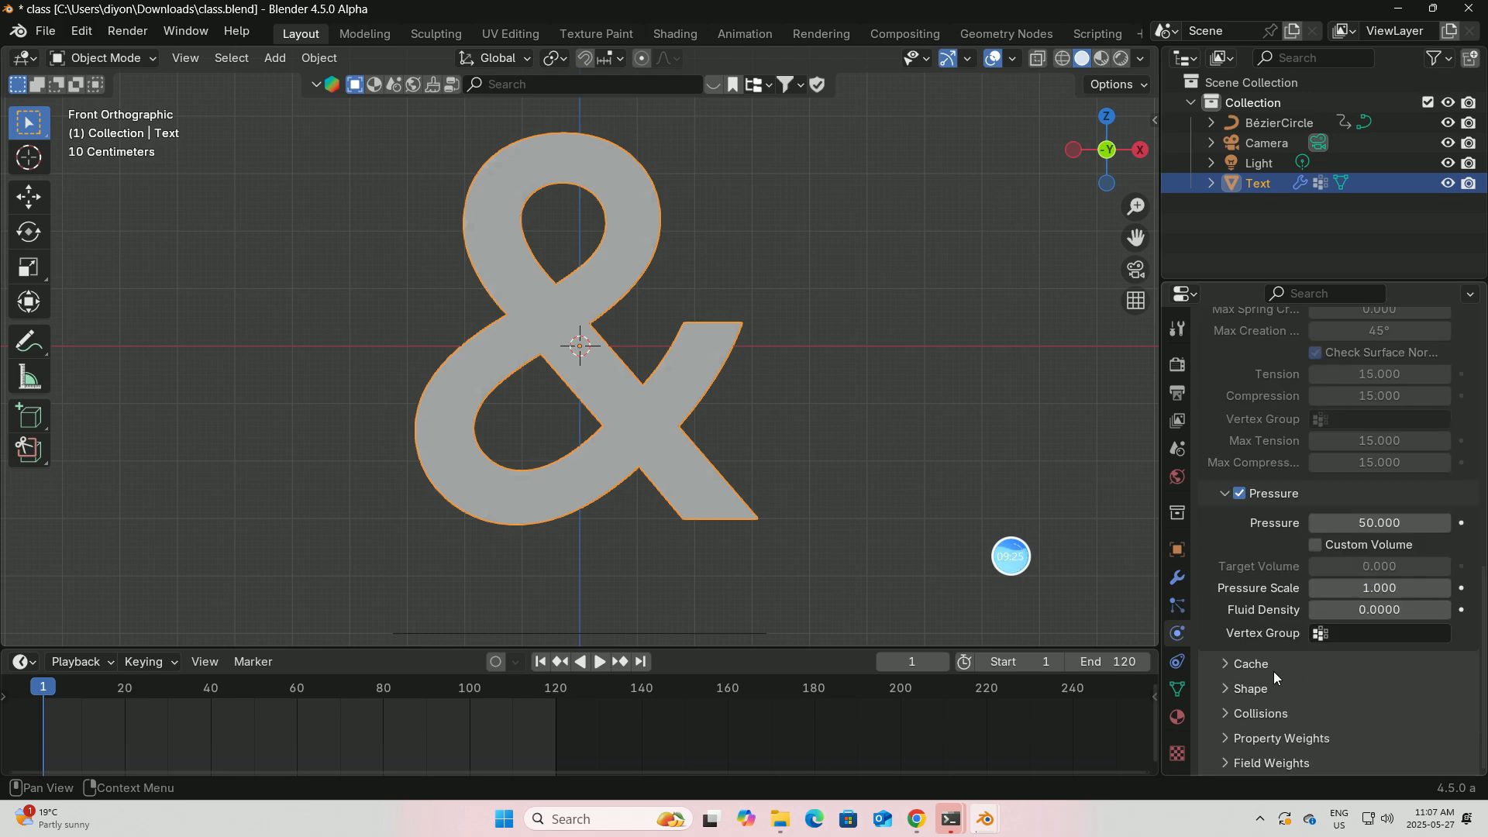
{"action": "left_click", "coordinate": [1264, 666]}
{"action": "scroll", "coordinate": [1318, 667], "scroll_direction": "down", "scroll_amount": 5}
{"action": "left_click", "coordinate": [1368, 596]}
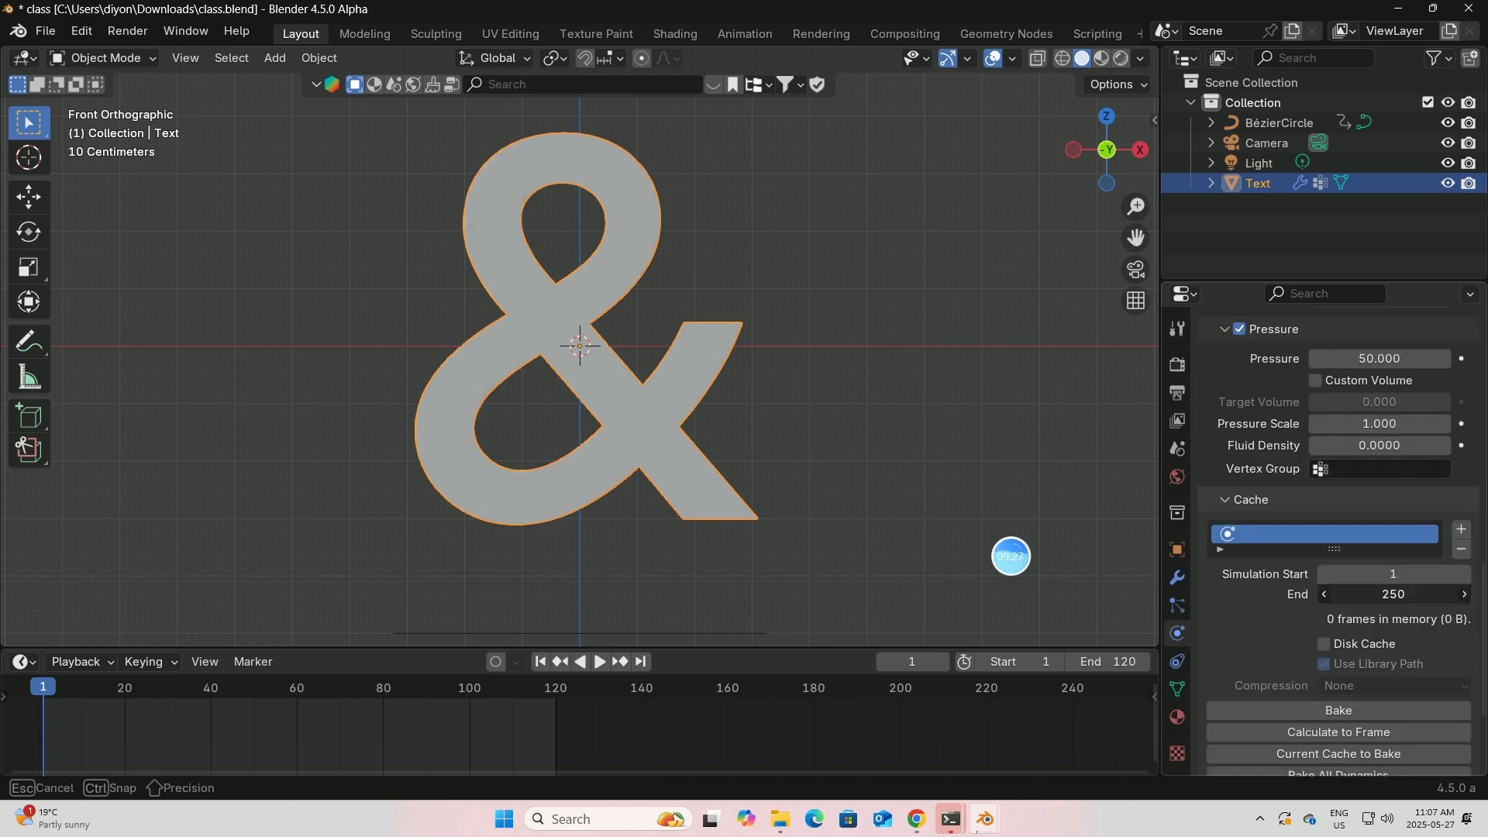
{"action": "type", "text": "120"}
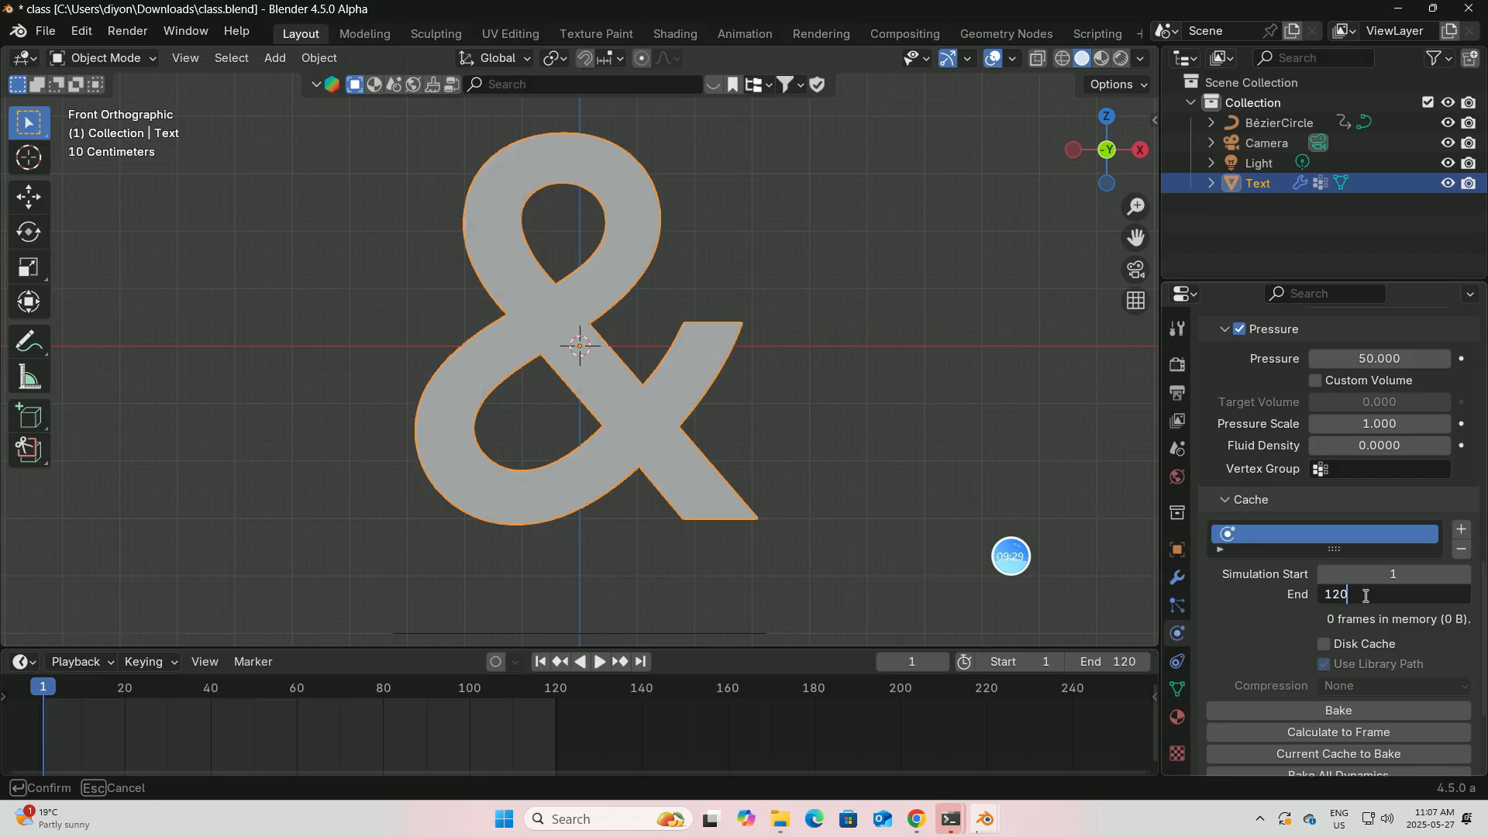
{"action": "key", "text": "Return"}
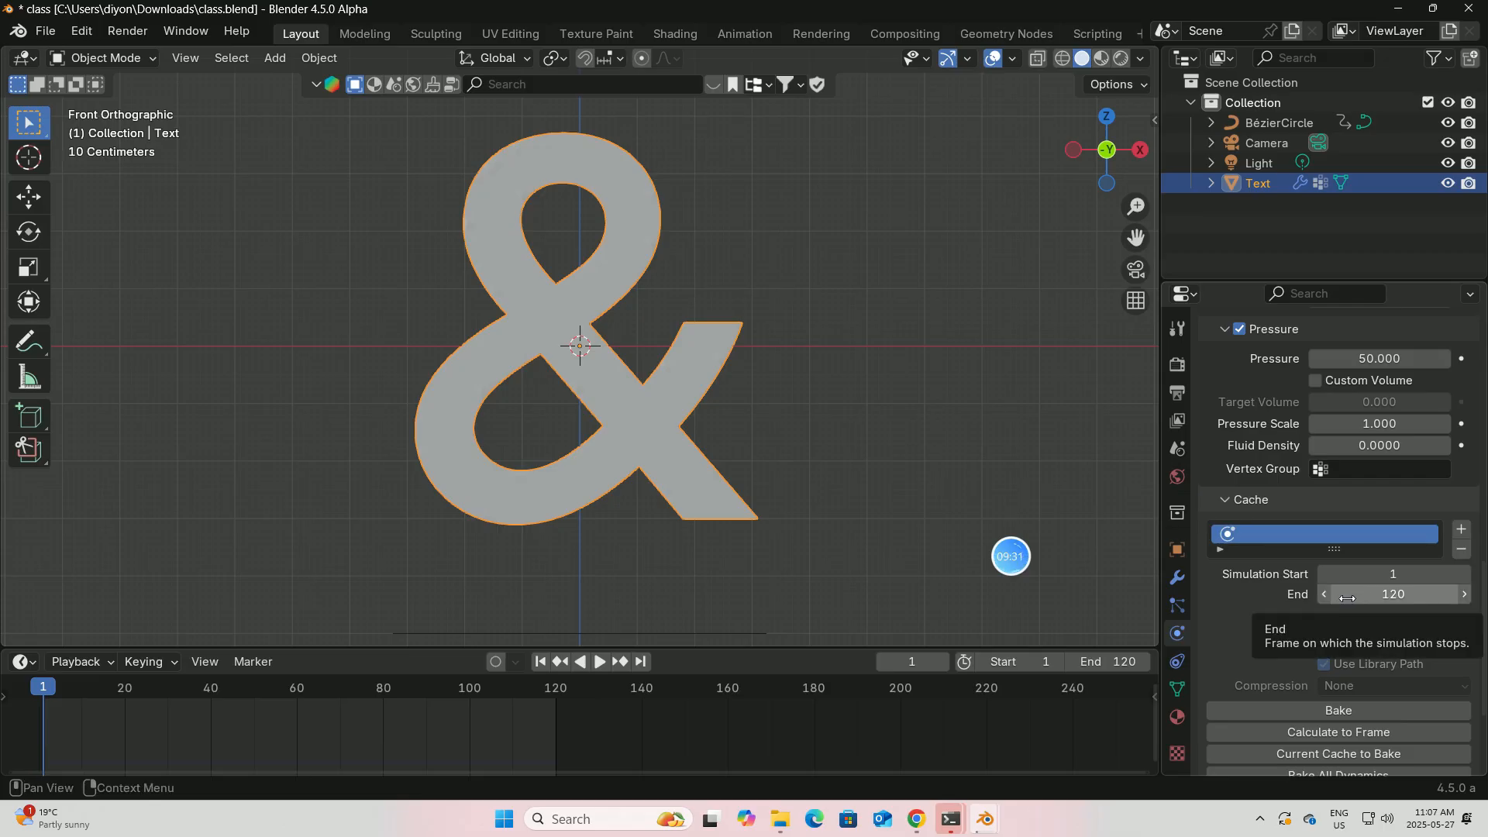
Assign the vertex group named Group as the cloth's pin group and set the shrinking factor to -0.3.
{"action": "scroll", "coordinate": [1353, 598], "scroll_direction": "down", "scroll_amount": 5}
{"action": "left_click", "coordinate": [1264, 690]}
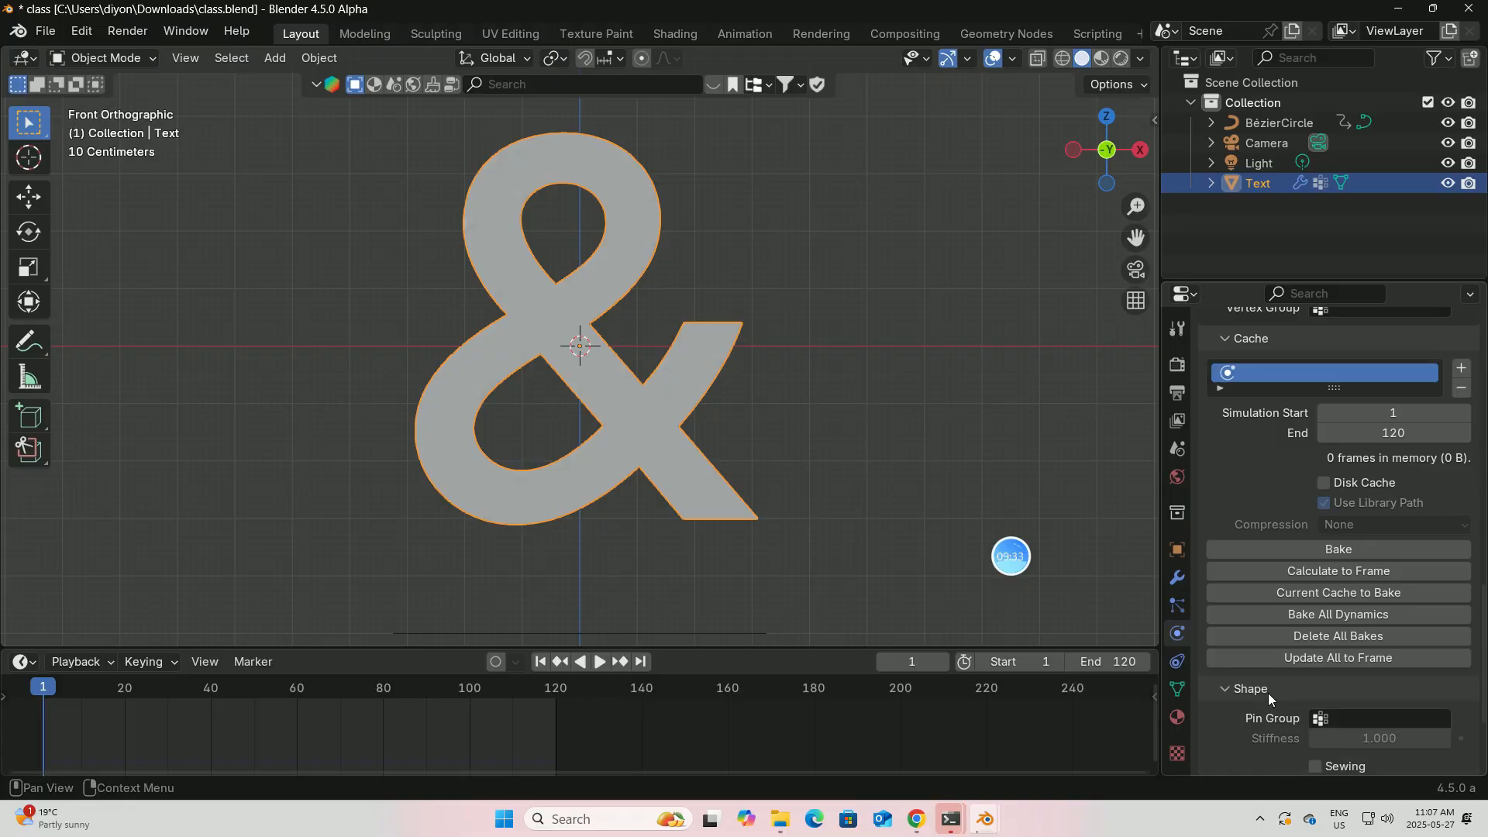
{"action": "scroll", "coordinate": [1291, 678], "scroll_direction": "down", "scroll_amount": 4}
{"action": "left_click", "coordinate": [1348, 598]}
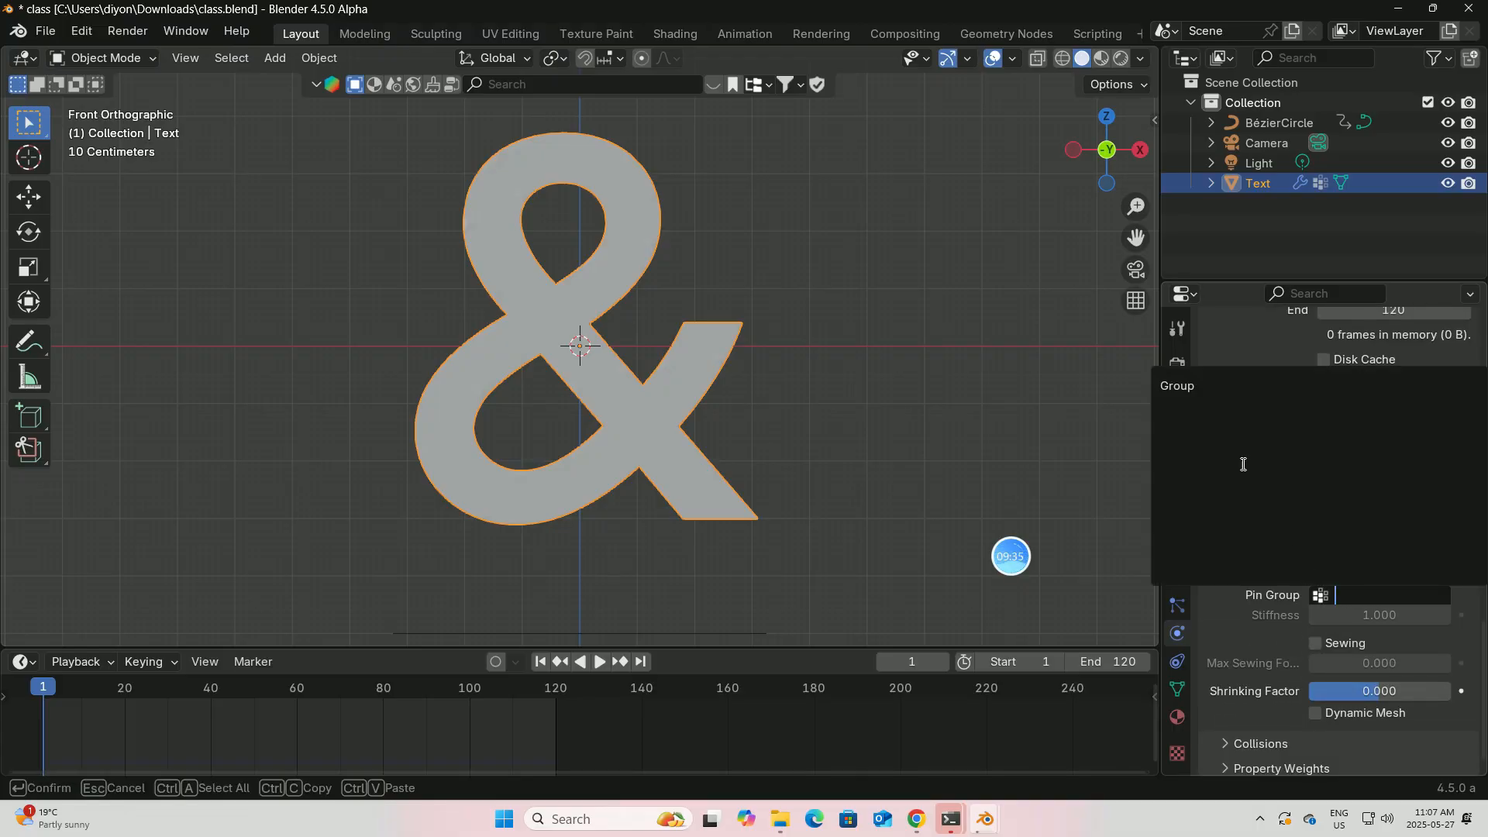
{"action": "left_click", "coordinate": [1198, 395]}
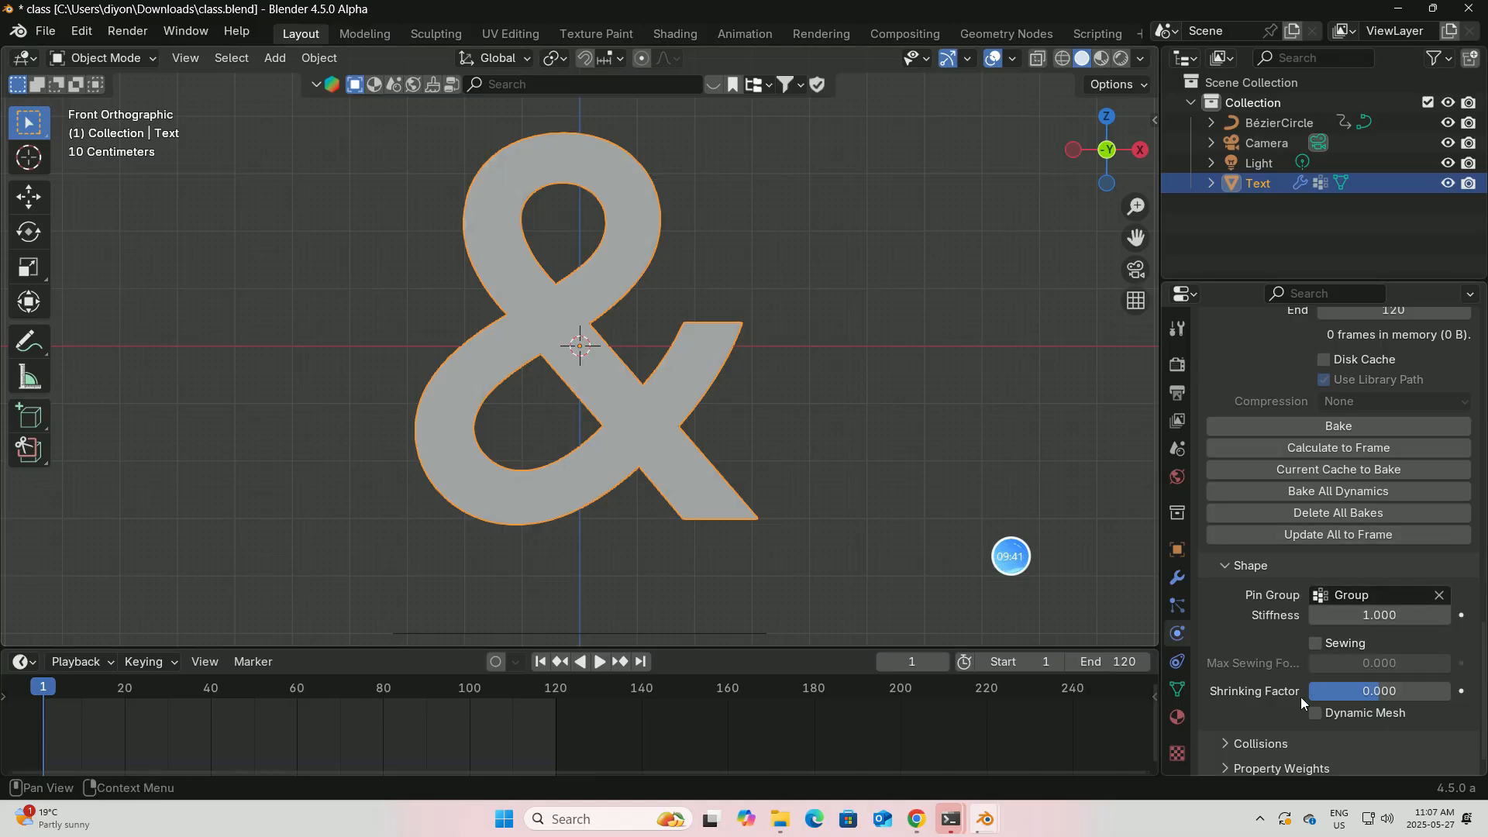
{"action": "left_click", "coordinate": [1376, 692]}
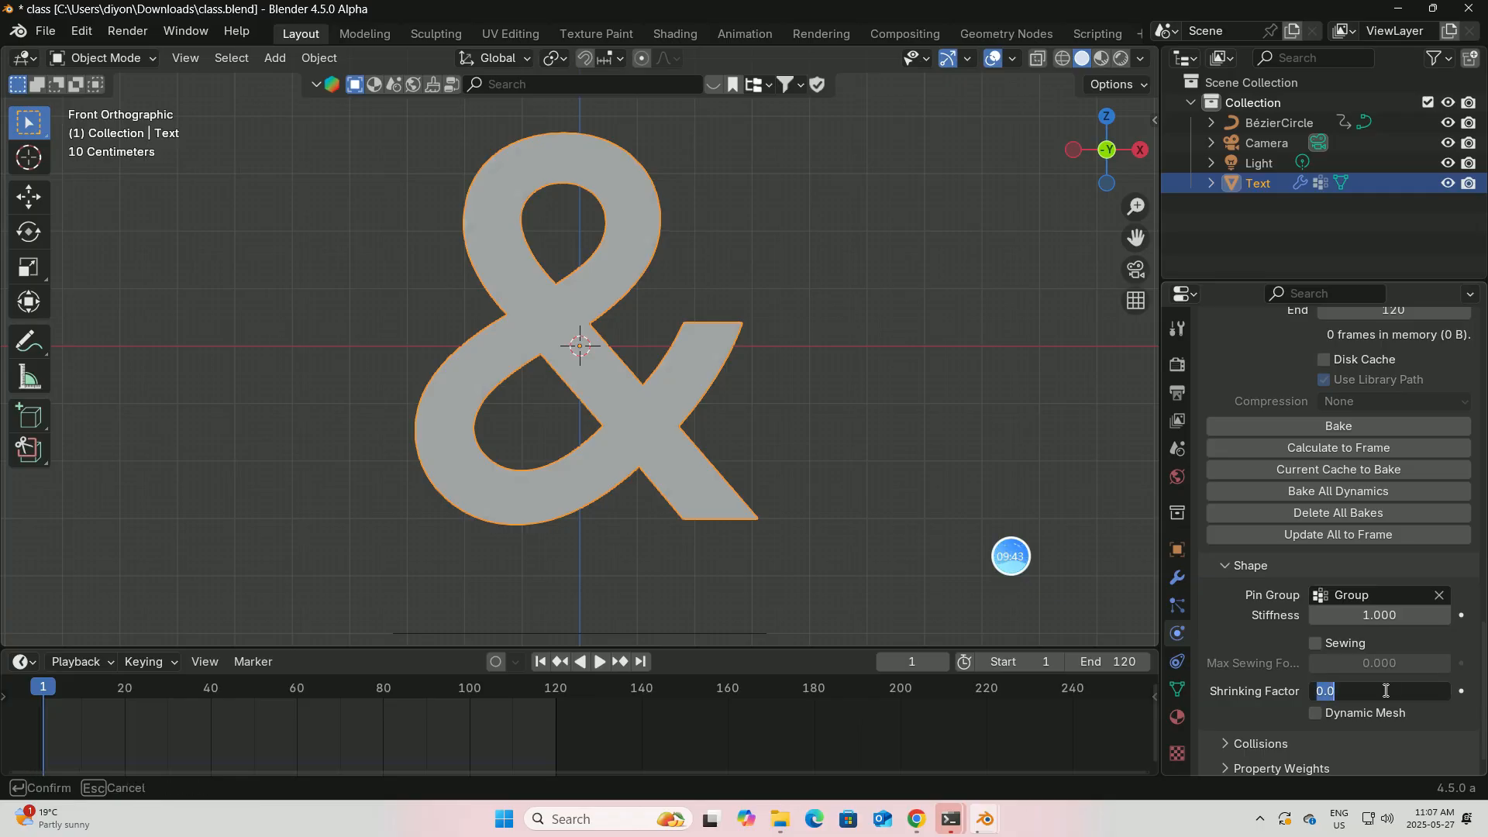
{"action": "key", "text": "BackSpace"}
{"action": "key", "text": "Return"}
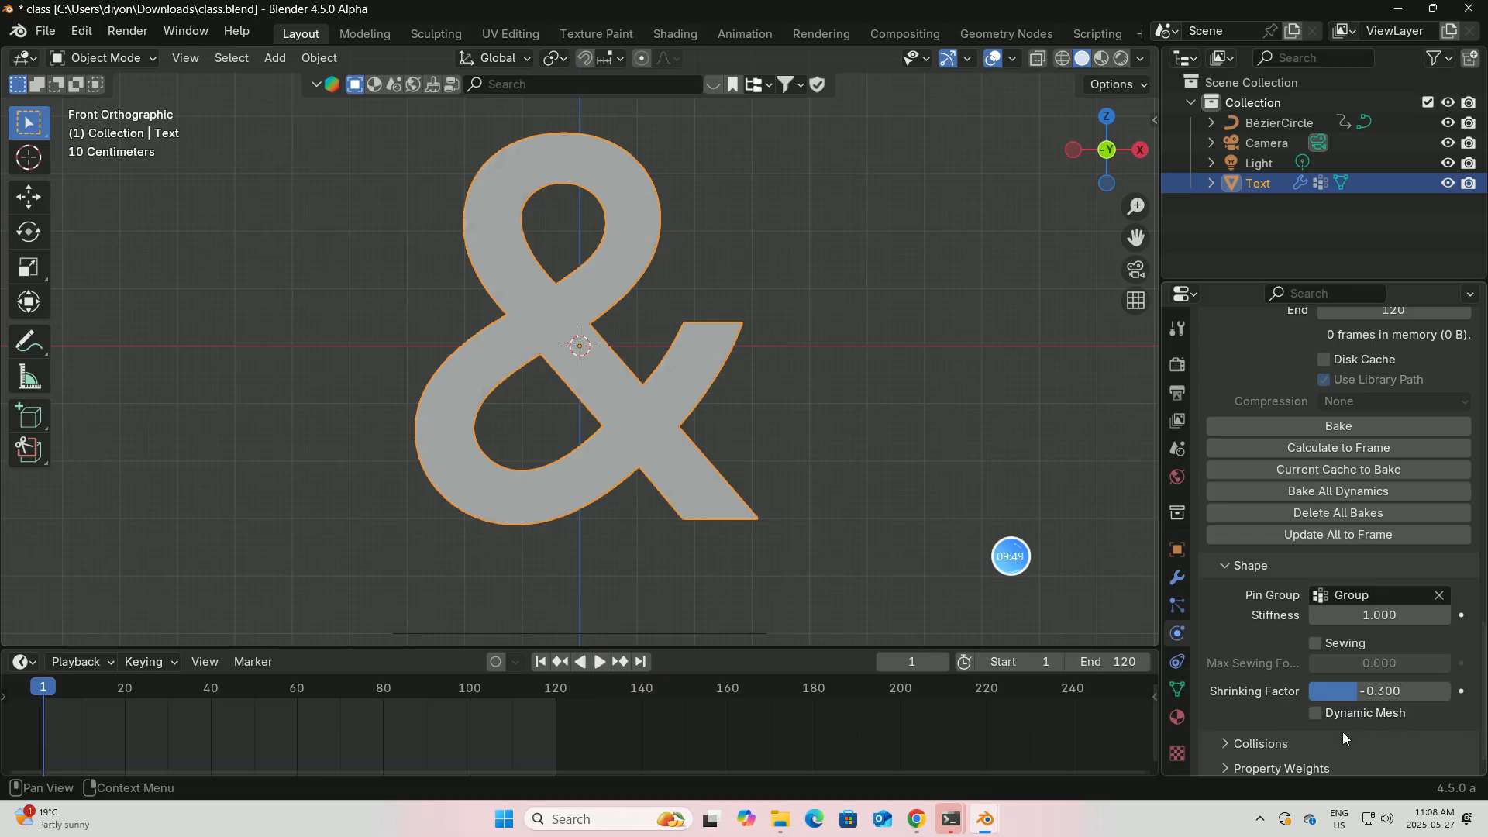
Raise the cloth's collision quality to 5.
{"action": "scroll", "coordinate": [1318, 740], "scroll_direction": "down", "scroll_amount": 1}
{"action": "left_click", "coordinate": [1266, 714]}
{"action": "scroll", "coordinate": [1269, 710], "scroll_direction": "down", "scroll_amount": 6}
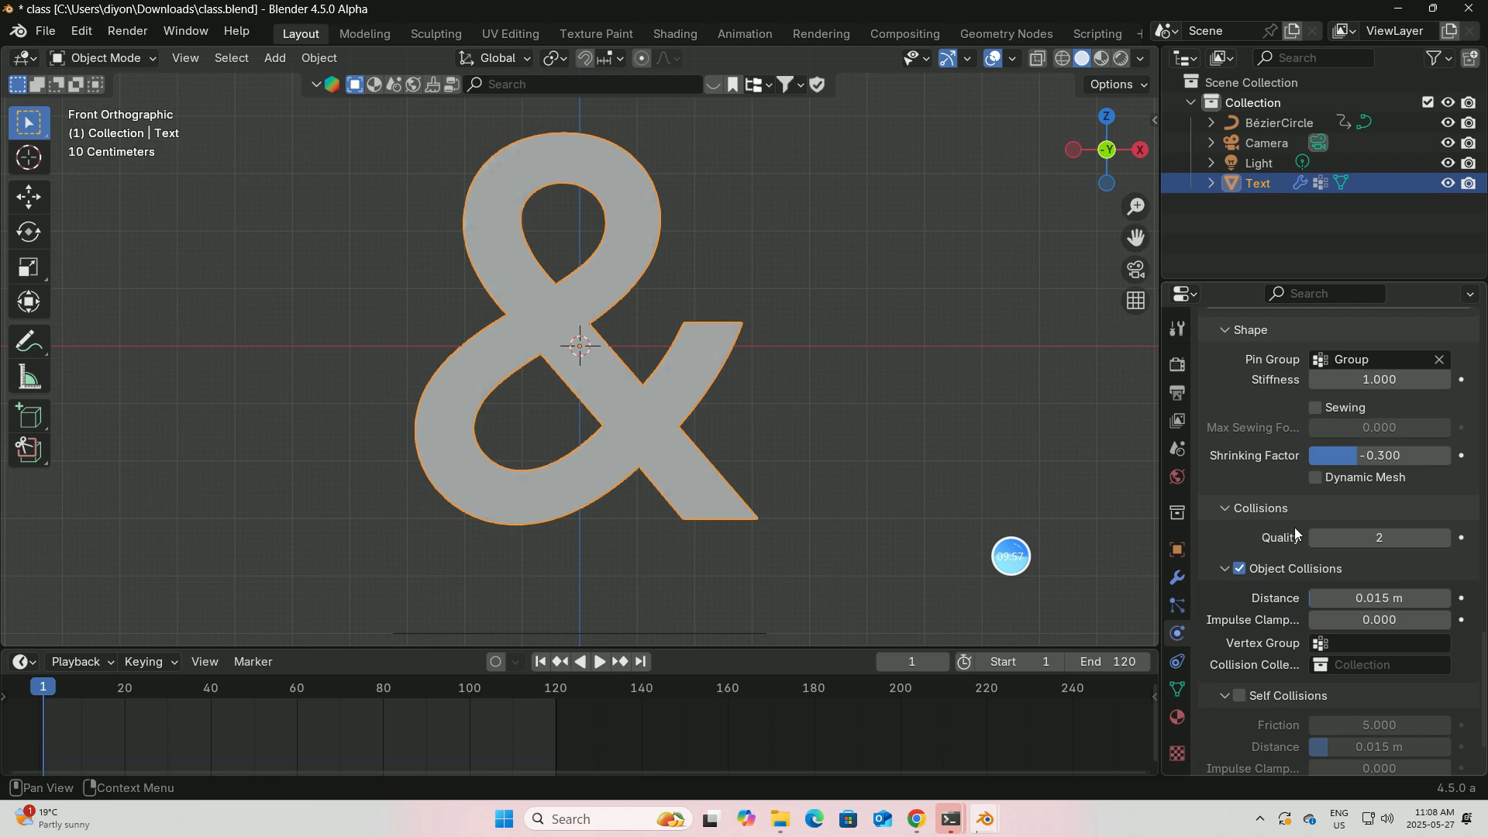
{"action": "left_click", "coordinate": [1364, 537]}
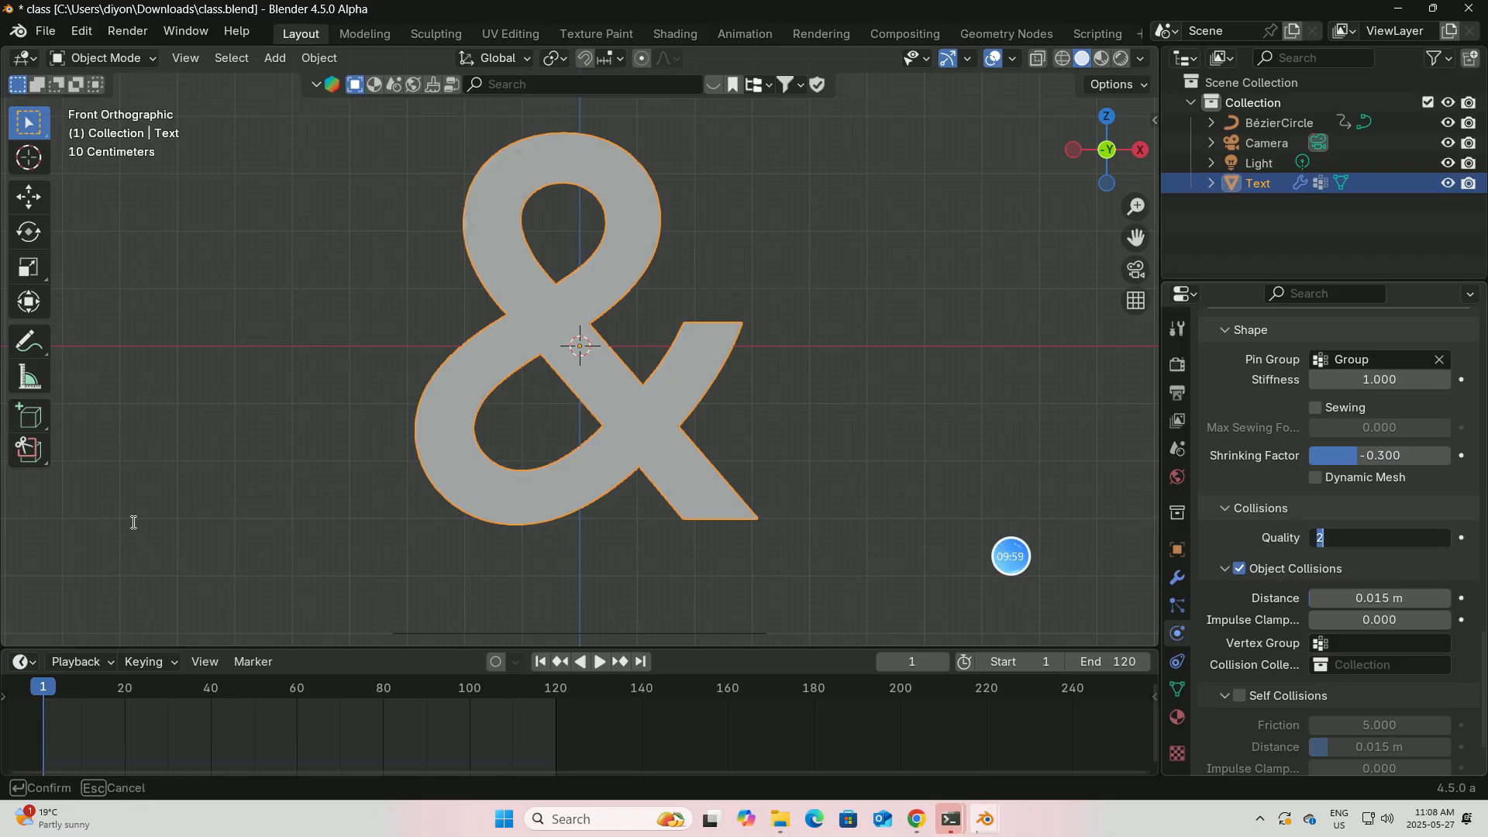
{"action": "key", "text": "BackSpace"}
{"action": "type", "text": "5"}
{"action": "key", "text": "Return"}
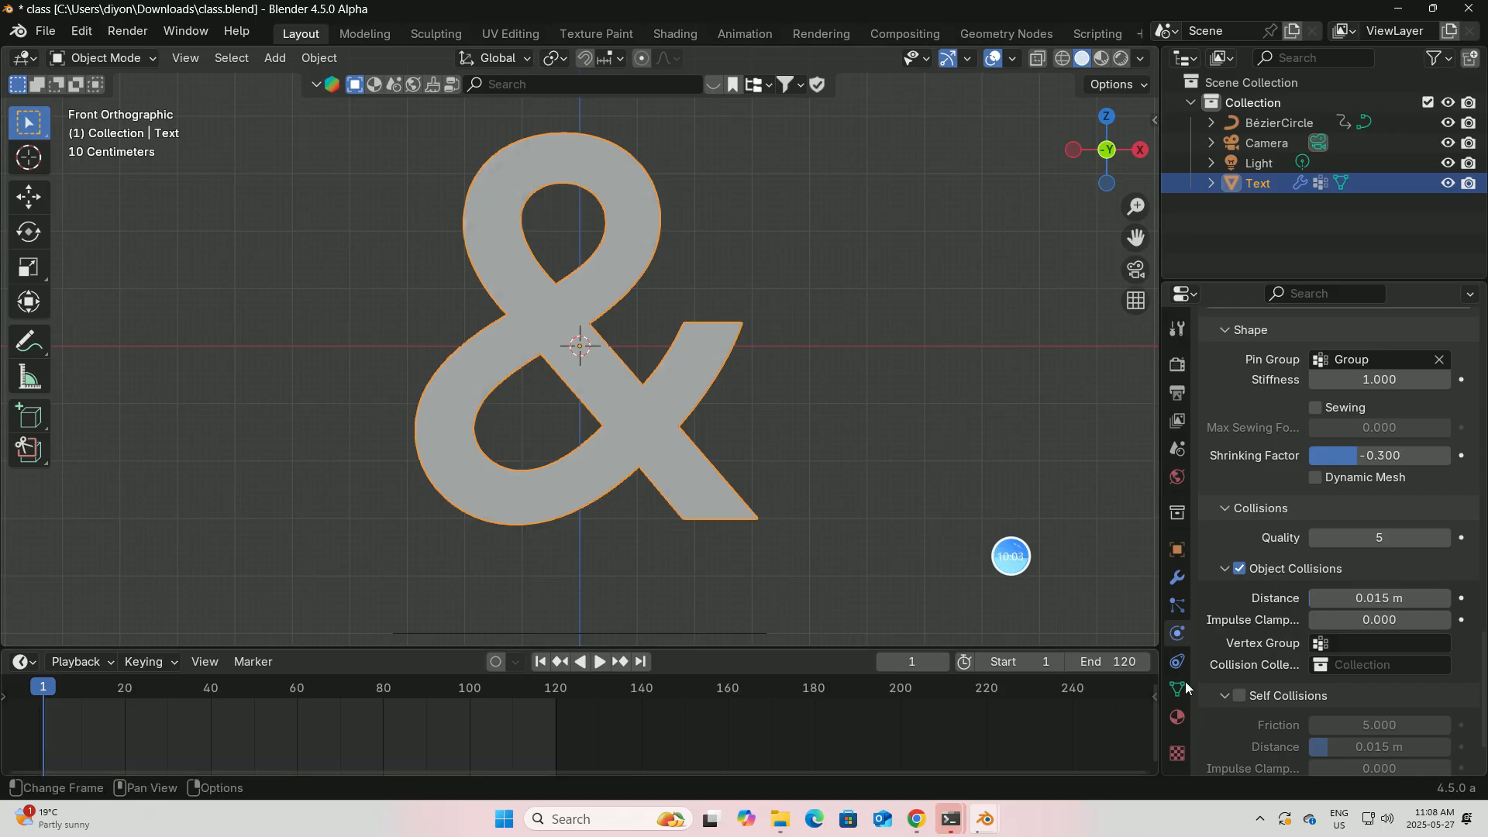
Enable self collisions for the cloth with a distance of 0.005 m.
{"action": "left_click", "coordinate": [1240, 695]}
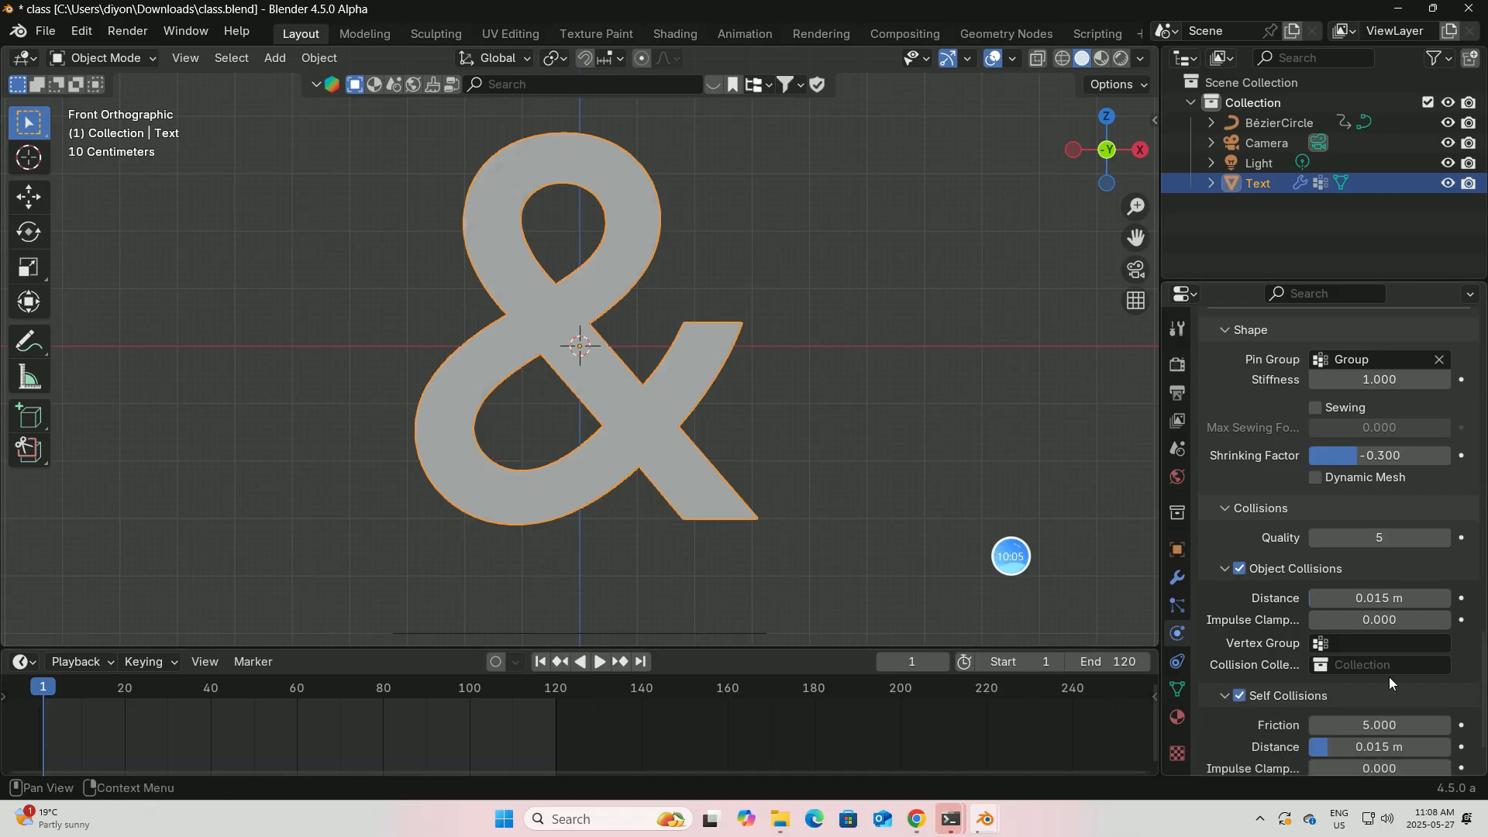
{"action": "scroll", "coordinate": [1440, 652], "scroll_direction": "down", "scroll_amount": 2}
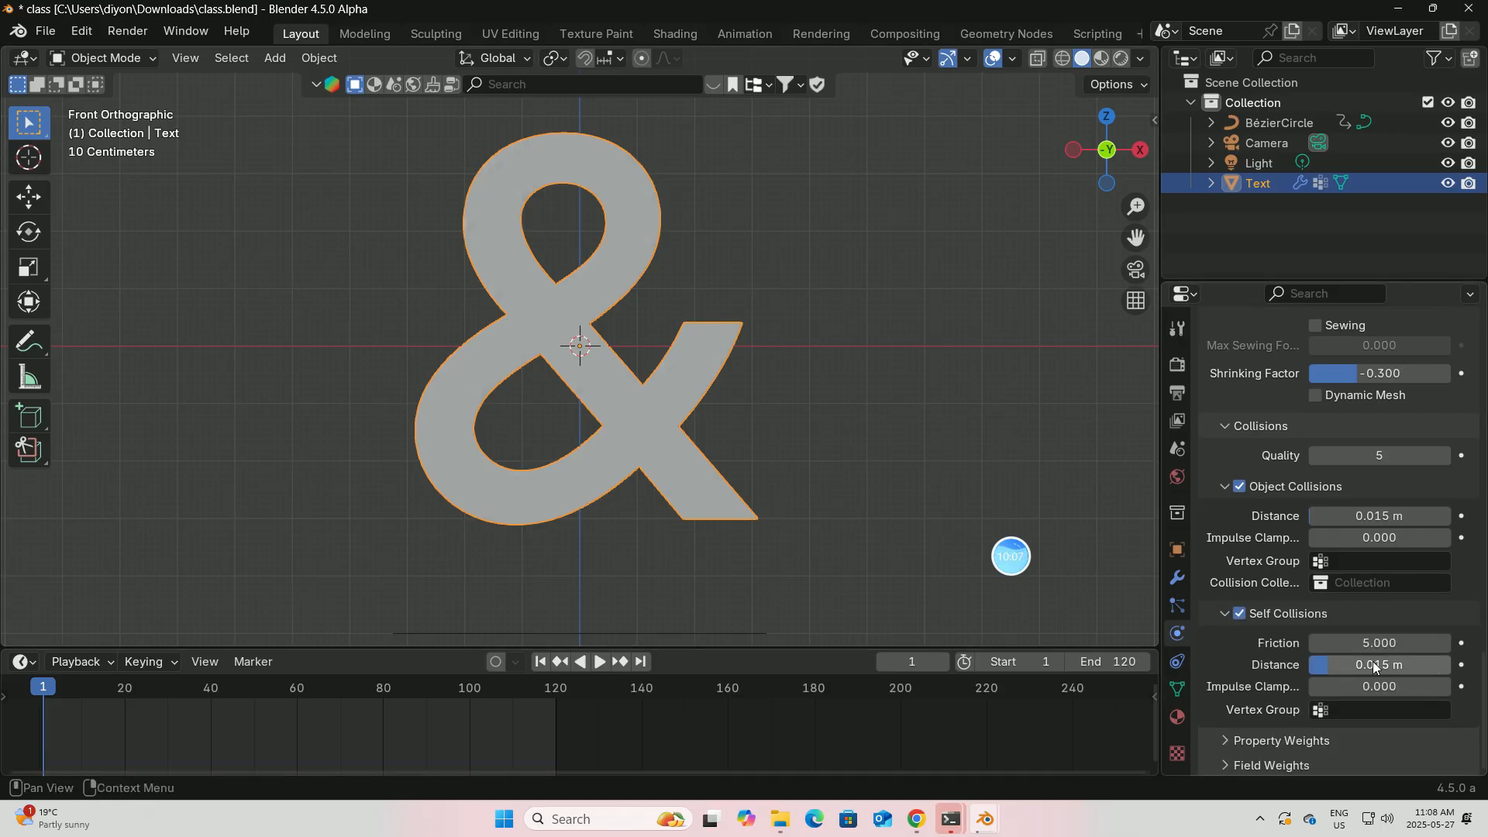
{"action": "left_click", "coordinate": [1372, 664]}
{"action": "key", "text": "BackSpace"}
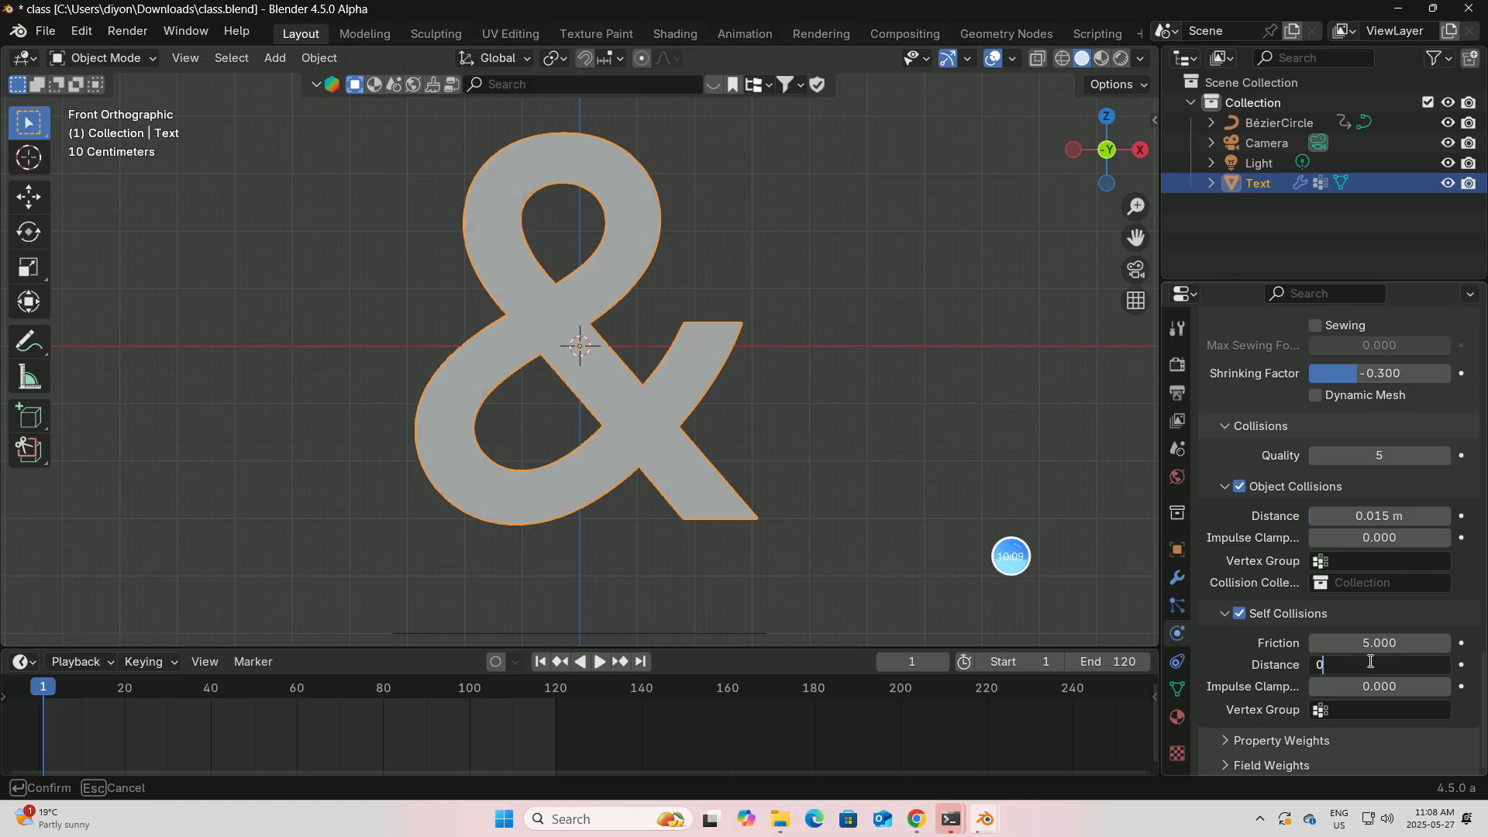
{"action": "type", "text": "0.005"}
{"action": "key", "text": "Return"}
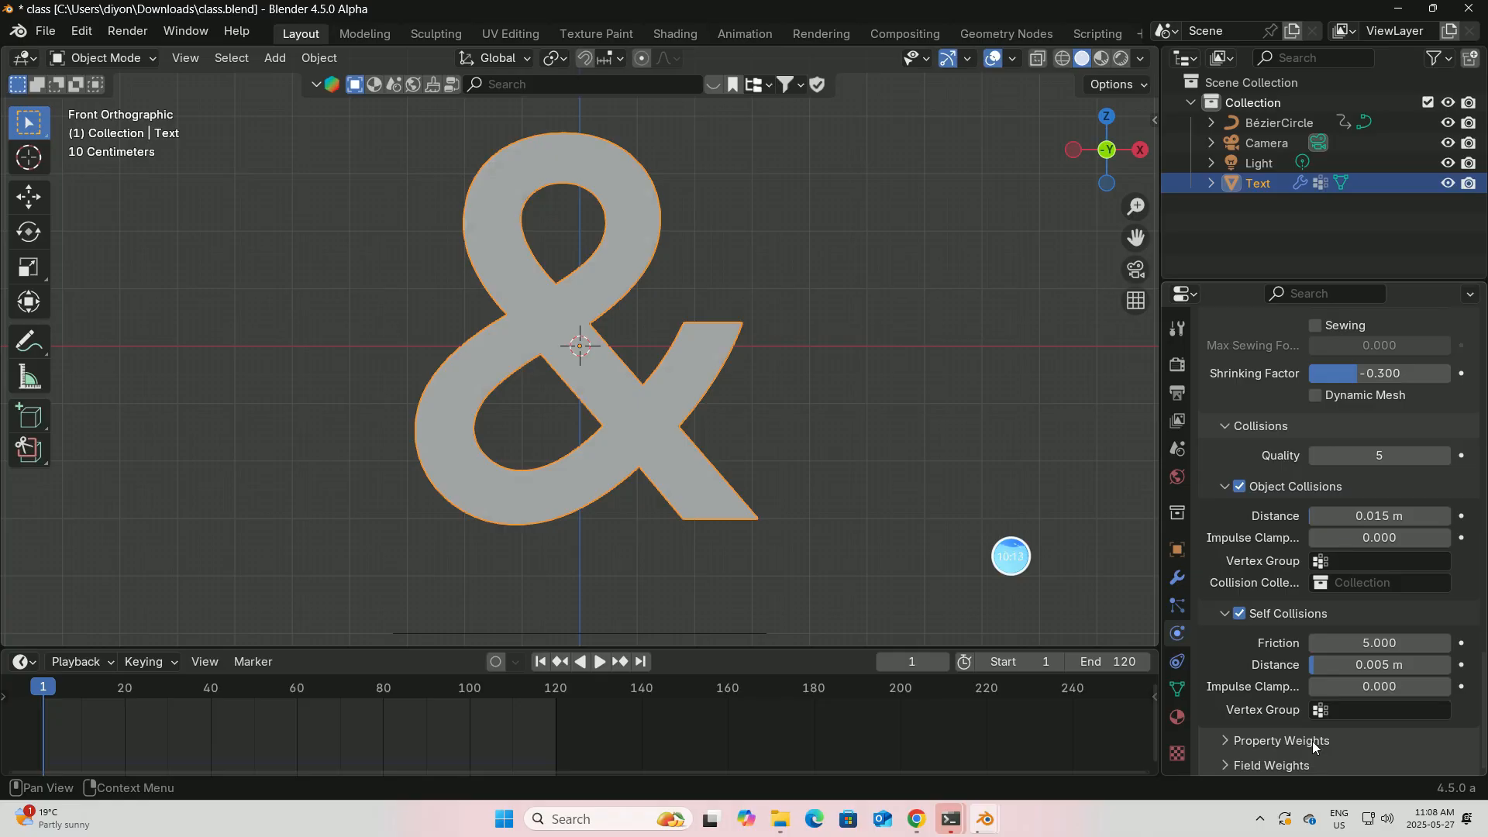
Set the gravity field weight of the cloth simulation to 0.
{"action": "left_click", "coordinate": [1277, 765]}
{"action": "scroll", "coordinate": [1279, 755], "scroll_direction": "down", "scroll_amount": 5}
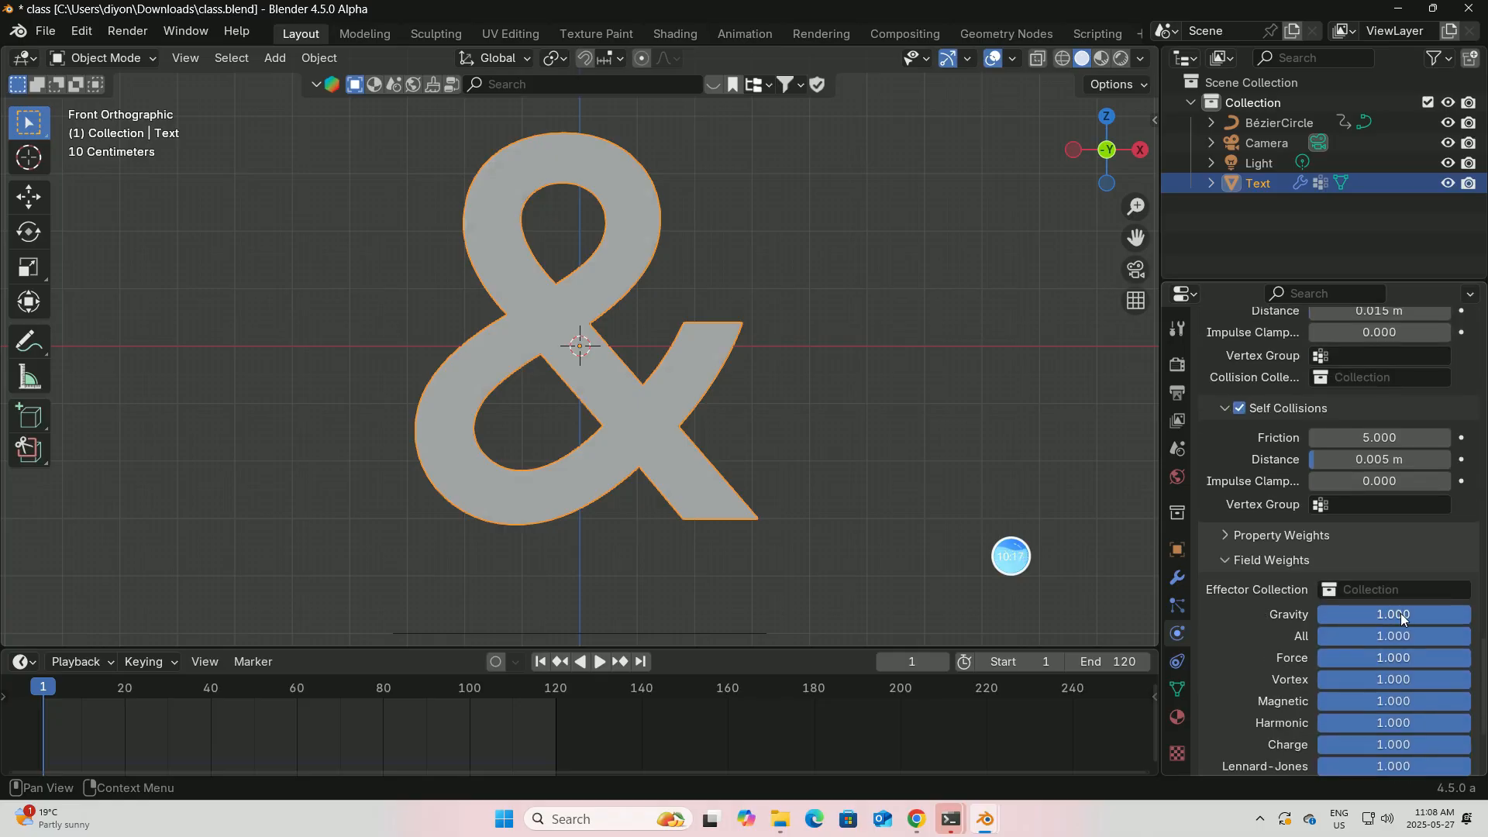
{"action": "left_click_drag", "start_coordinate": [1402, 614], "coordinate": [1327, 605]}
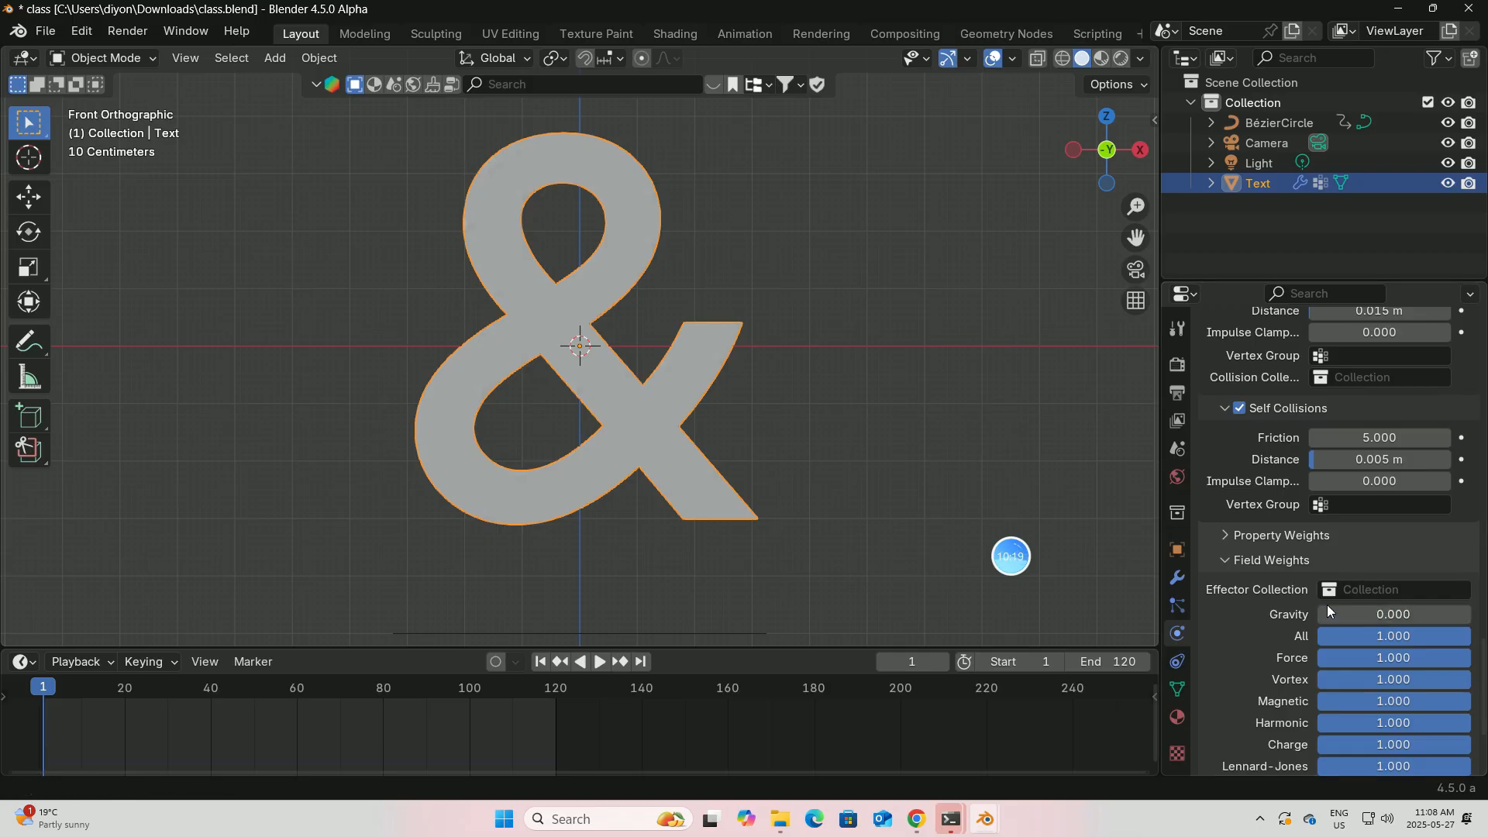
{"action": "scroll", "coordinate": [1276, 496], "scroll_direction": "up", "scroll_amount": 10}
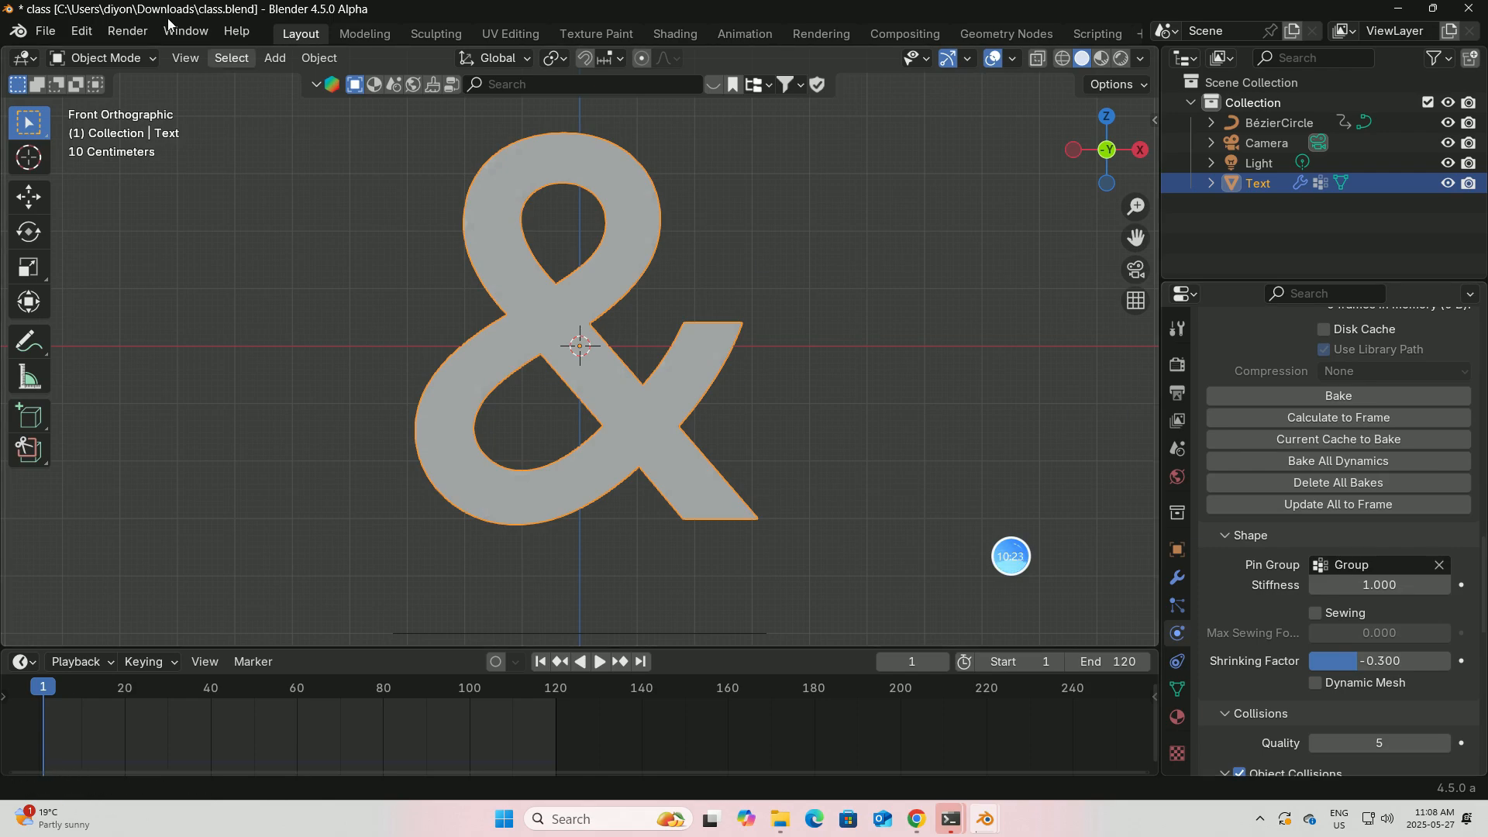
Save class.blend and bake the cloth simulation cache of the ampersand.
{"action": "left_click", "coordinate": [44, 30]}
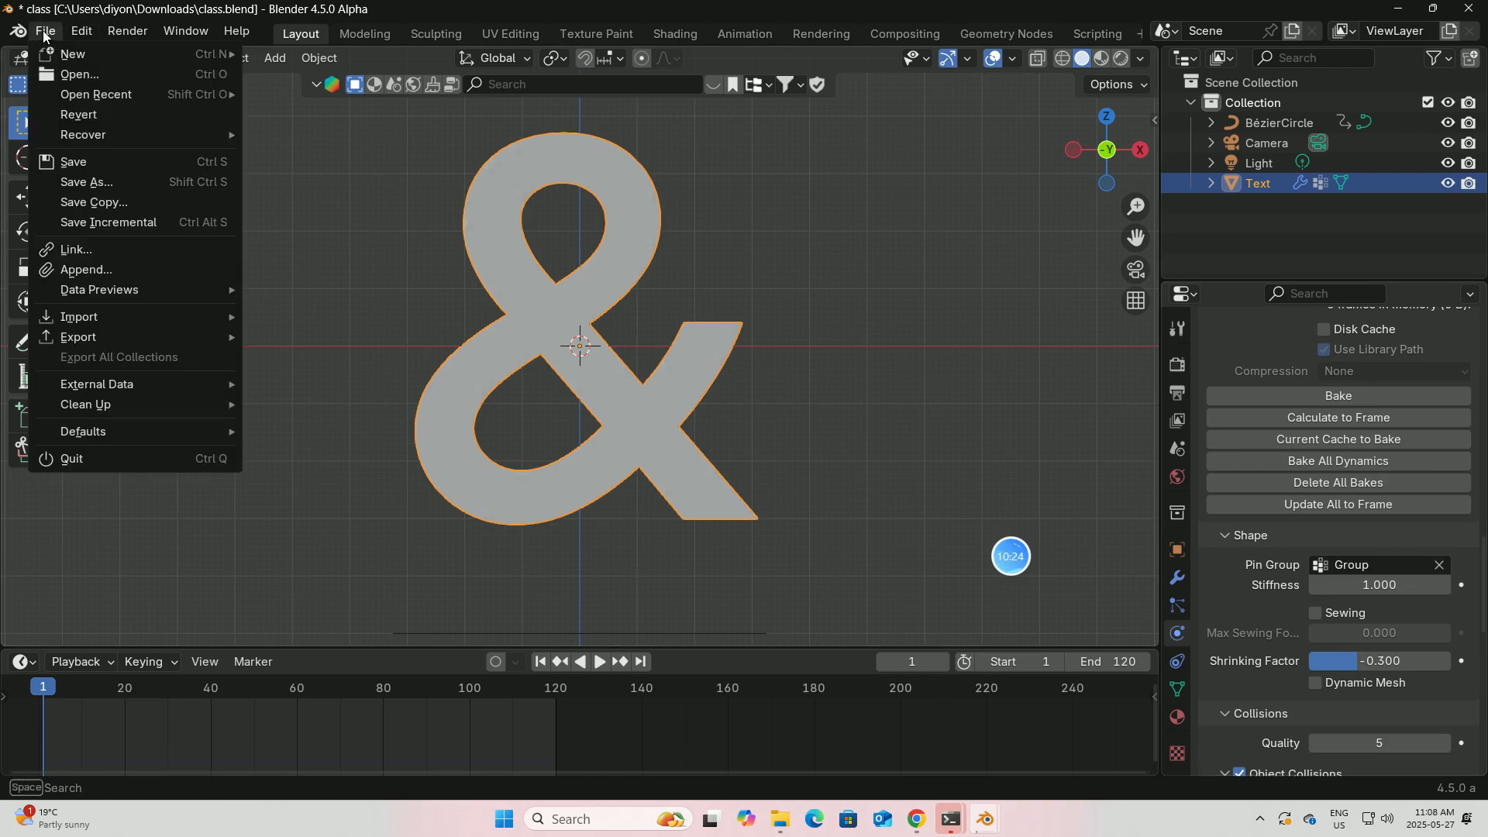
{"action": "left_click", "coordinate": [77, 165]}
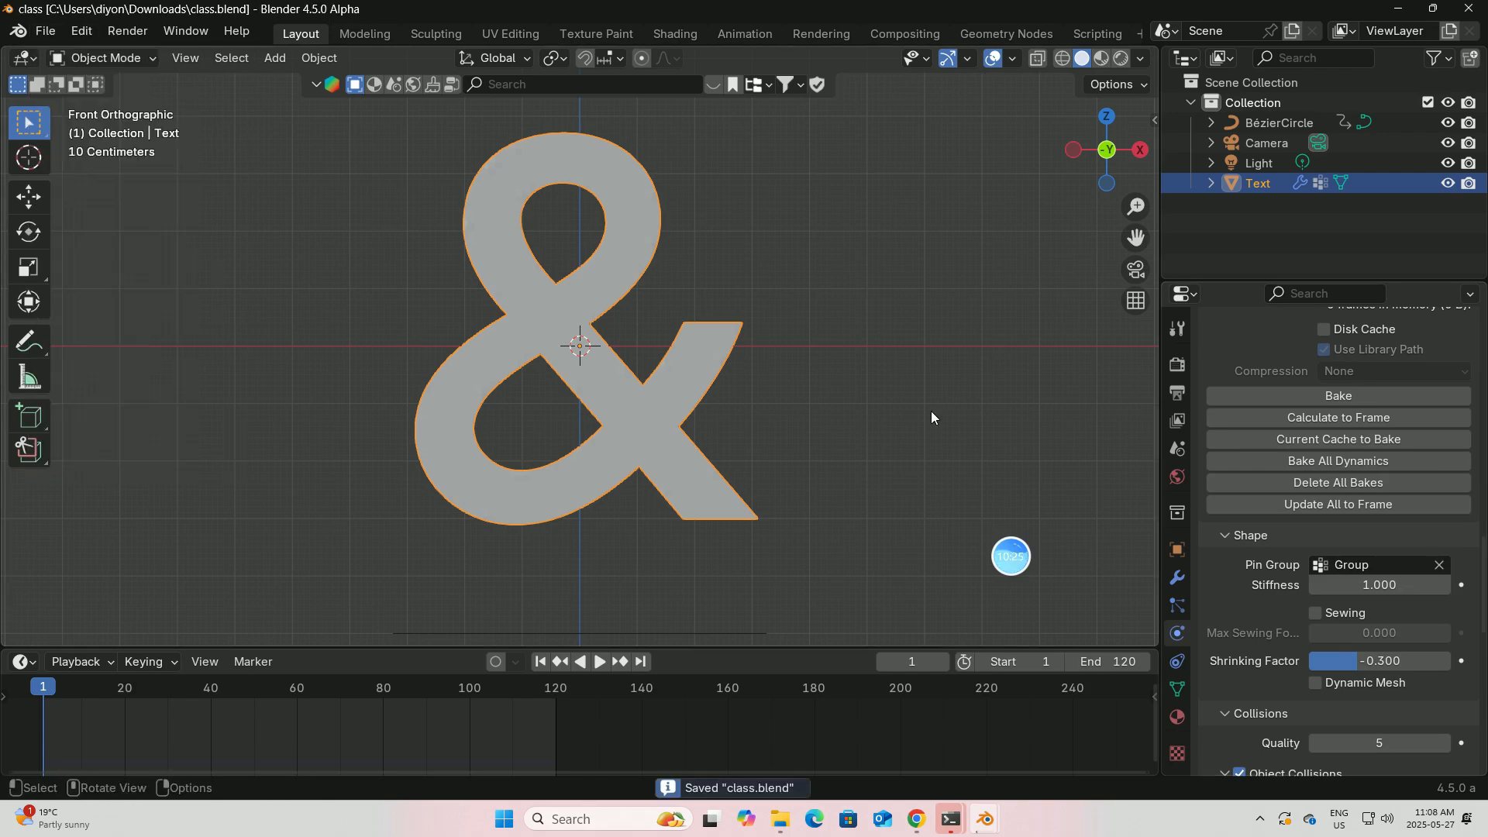
{"action": "left_click", "coordinate": [1329, 395]}
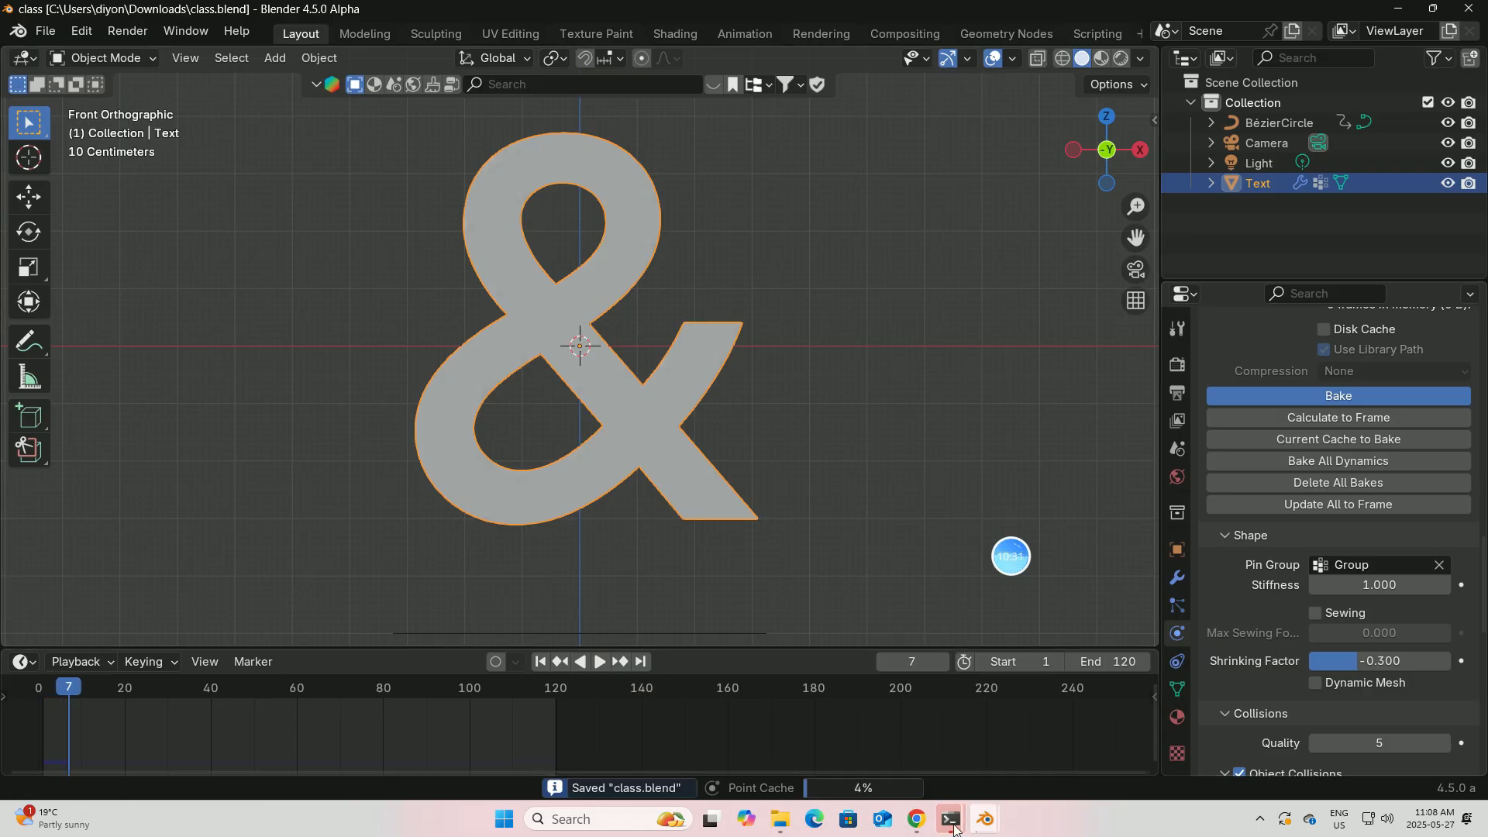
Switch to Chrome and show the bilibili channel's collections (合集) as a grid.
{"action": "left_click", "coordinate": [917, 819]}
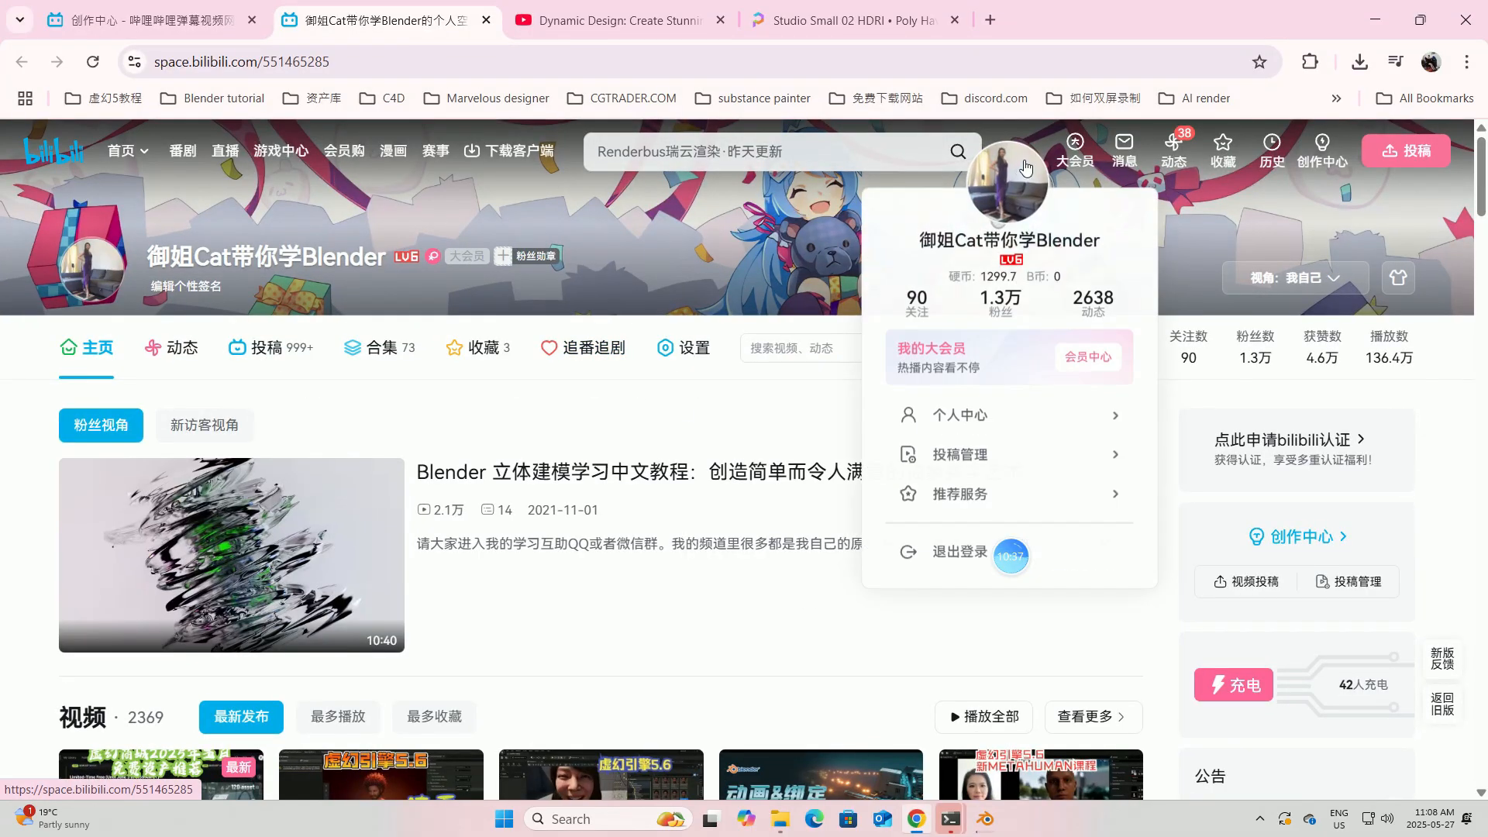
{"action": "left_click", "coordinate": [390, 355]}
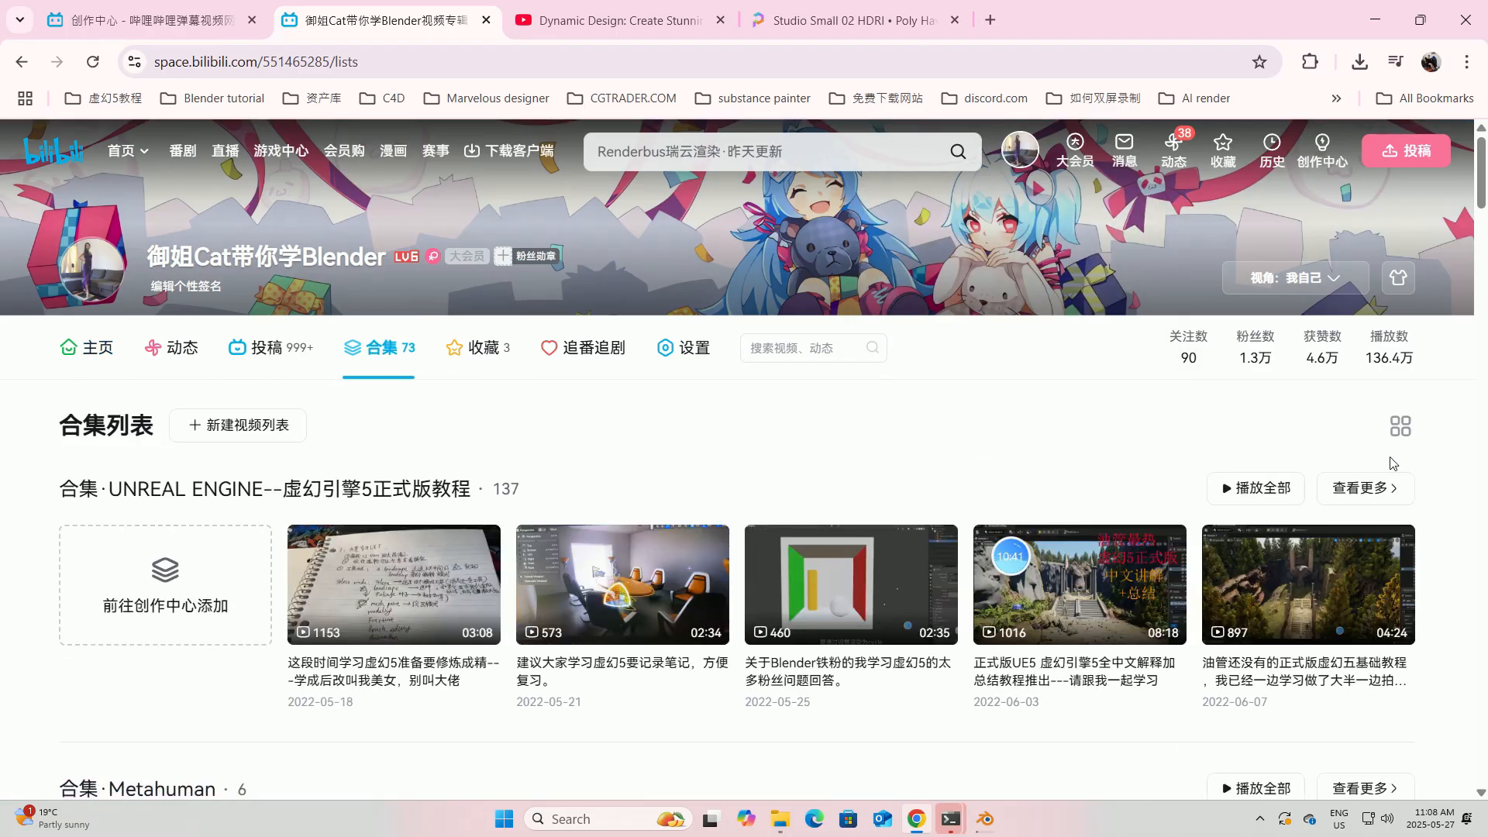
{"action": "left_click", "coordinate": [1400, 427]}
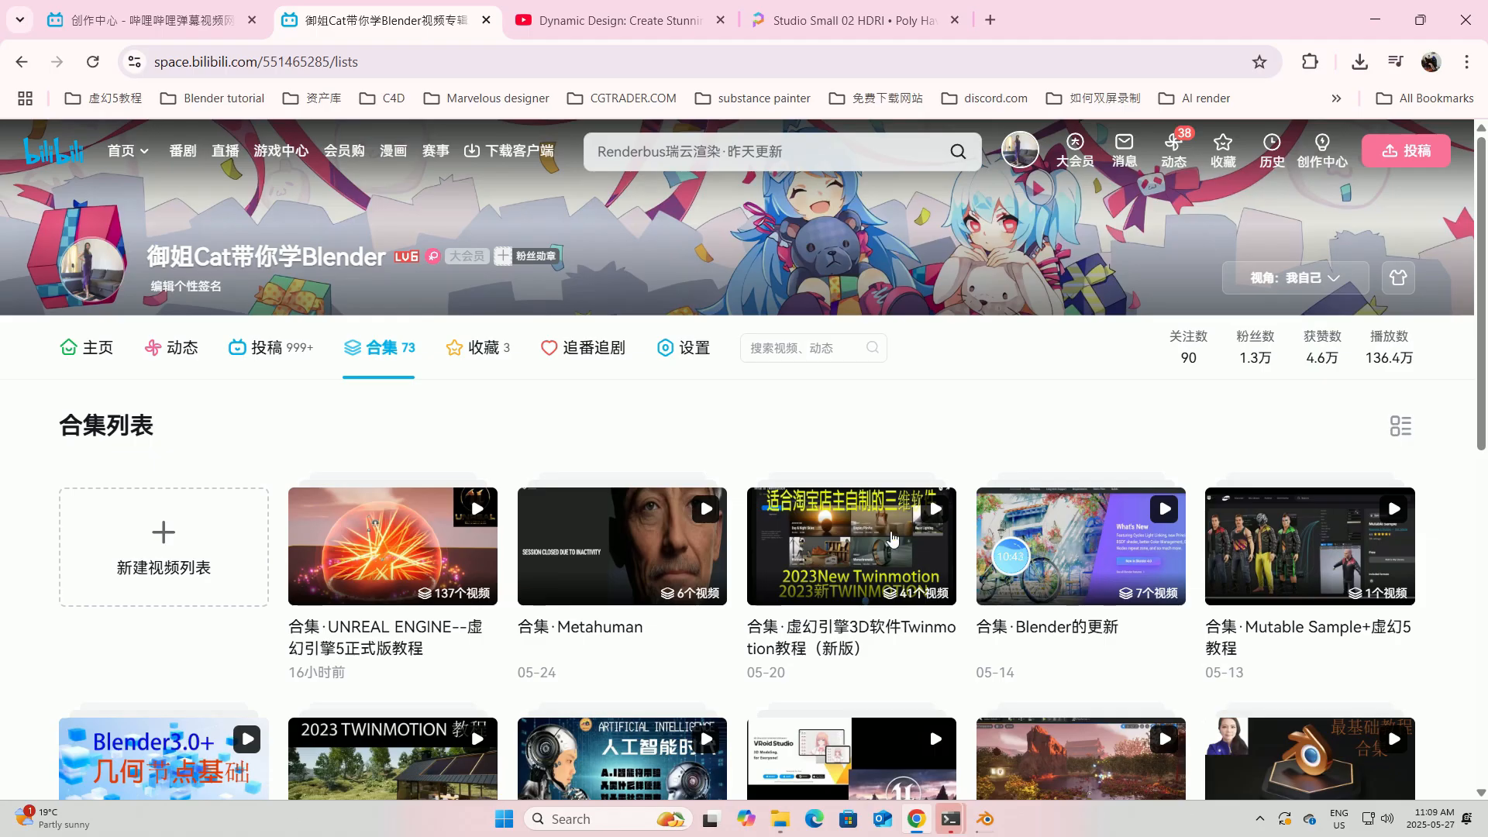
Examine the tutorial collections on the first and second pages of the collection list.
{"action": "scroll", "coordinate": [680, 681], "scroll_direction": "down", "scroll_amount": 10}
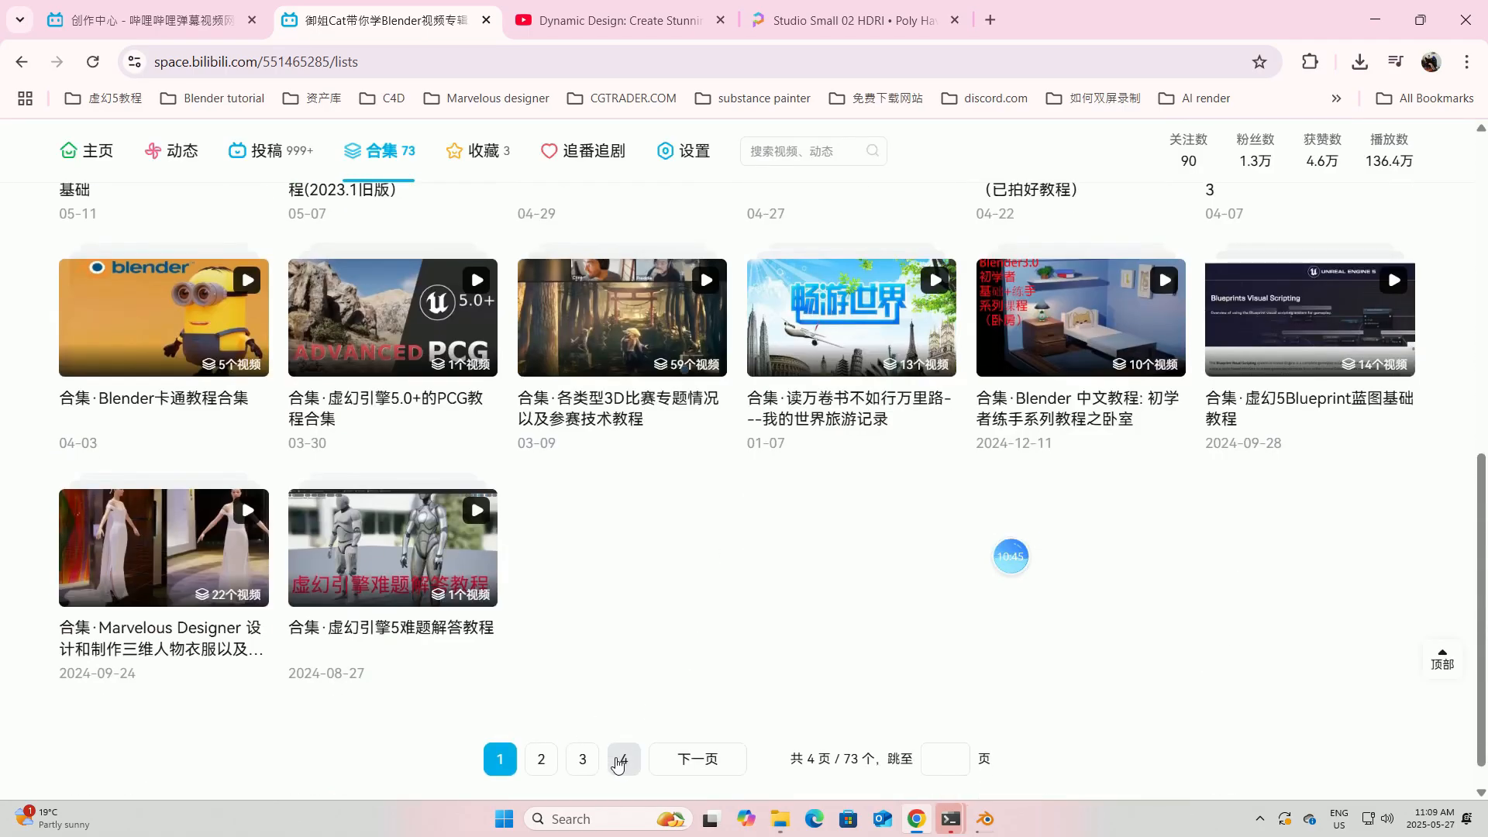
{"action": "left_click", "coordinate": [541, 764]}
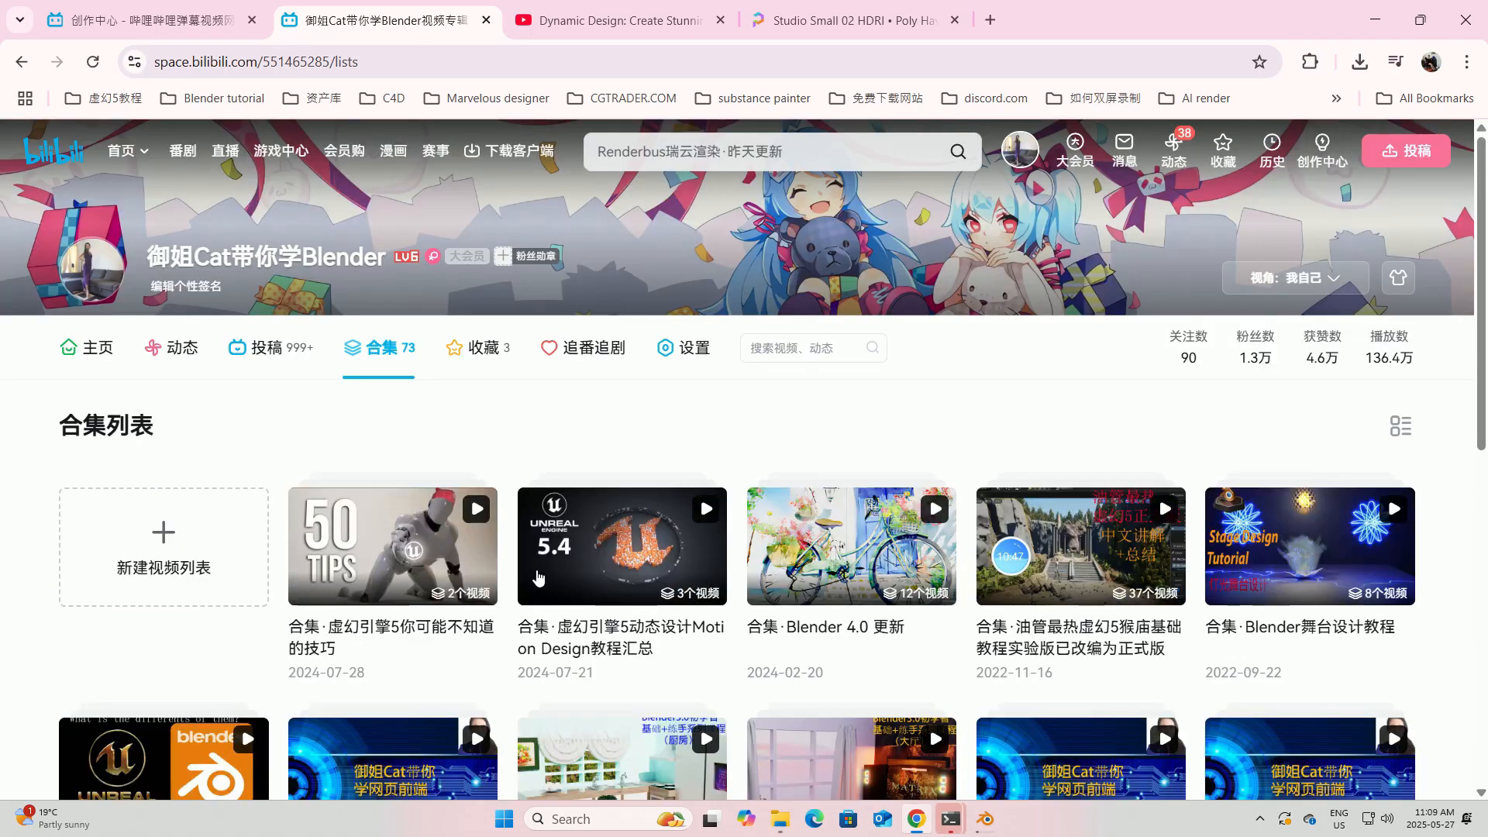
{"action": "scroll", "coordinate": [535, 542], "scroll_direction": "down", "scroll_amount": 5}
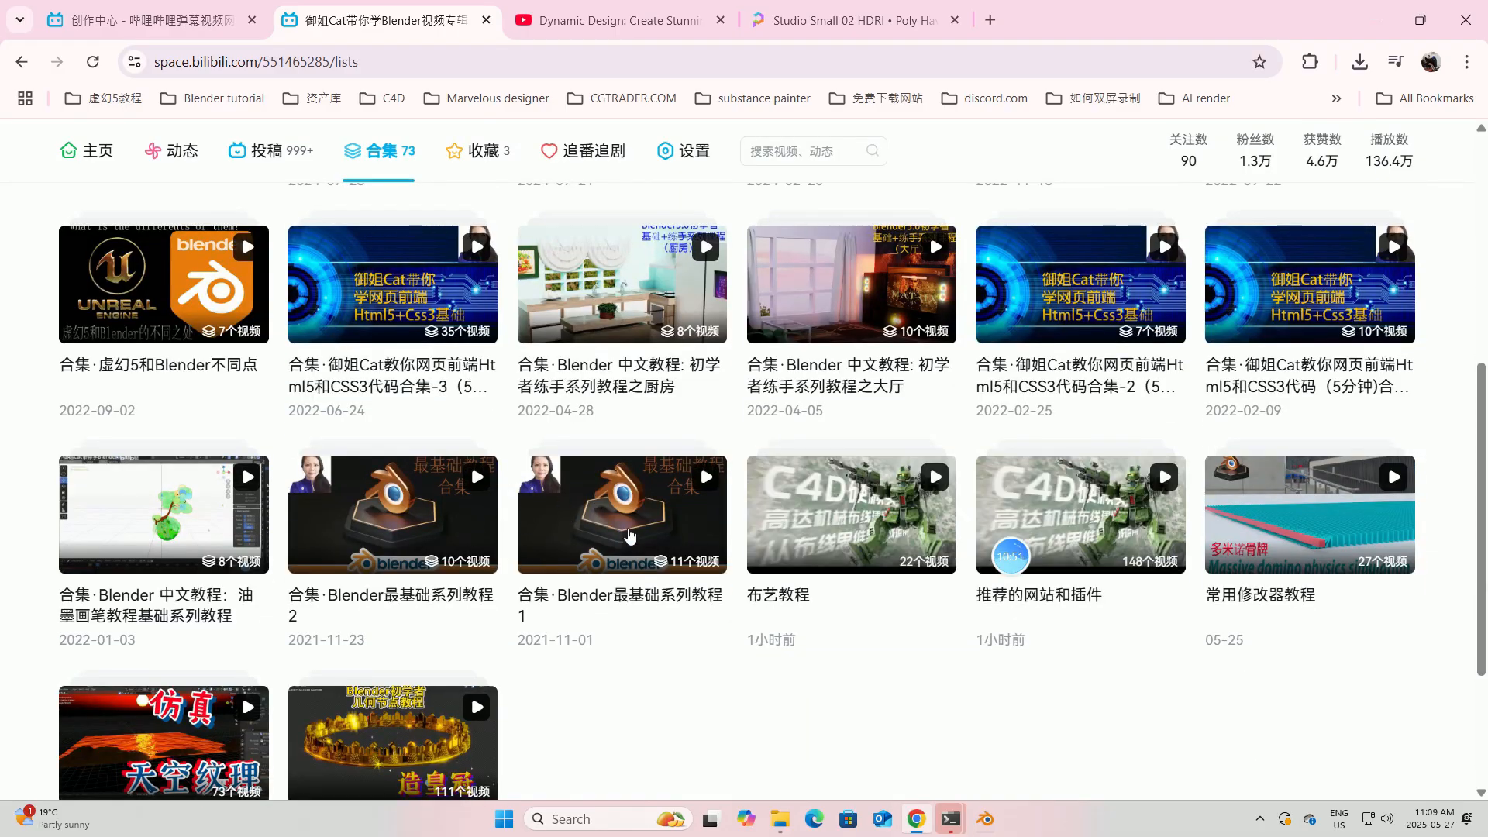
{"action": "scroll", "coordinate": [620, 535], "scroll_direction": "up", "scroll_amount": 6}
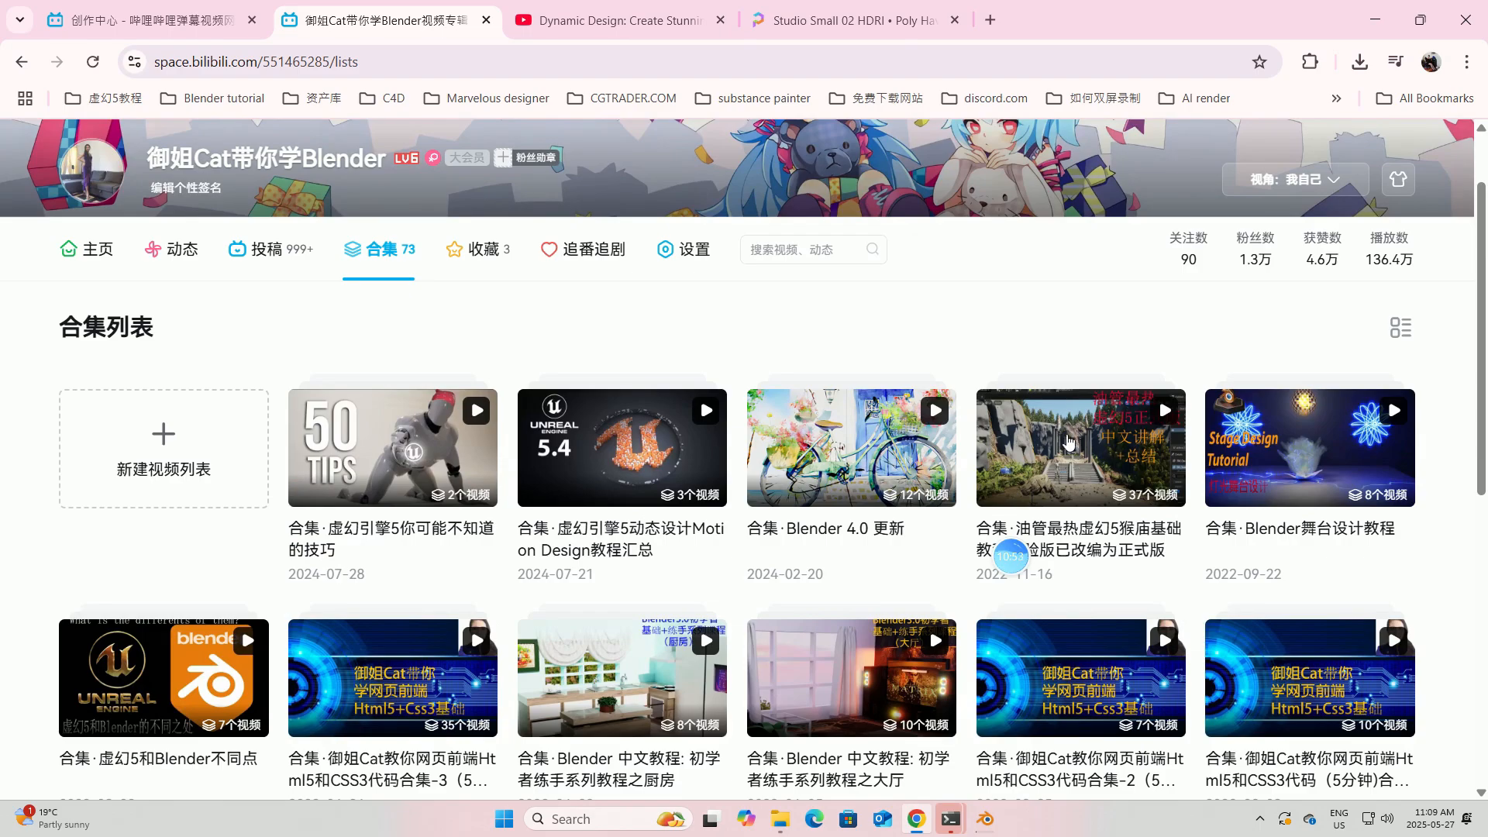
{"action": "scroll", "coordinate": [1073, 441], "scroll_direction": "down", "scroll_amount": 8}
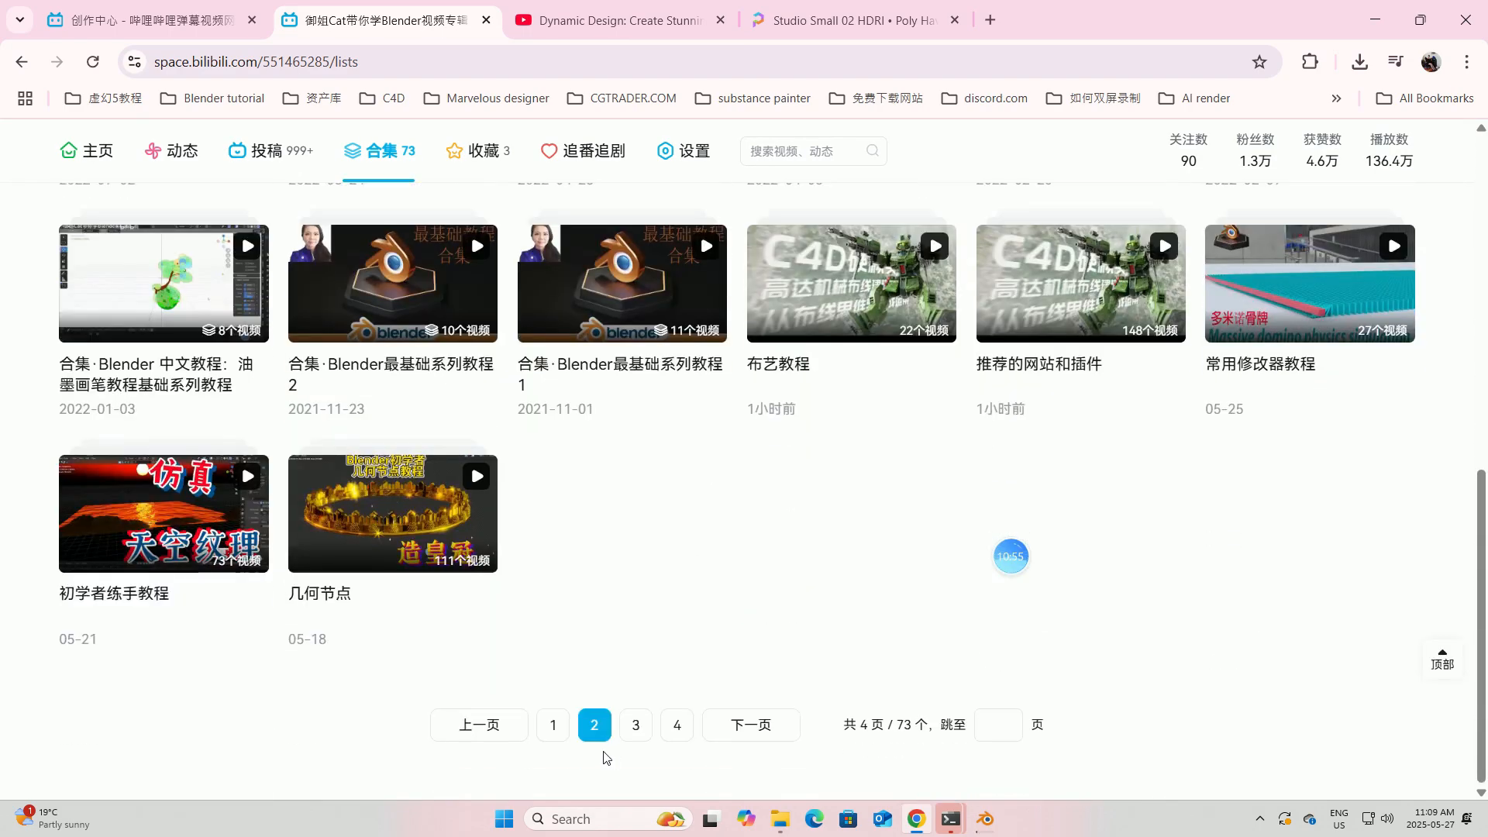
{"action": "left_click", "coordinate": [553, 725]}
{"action": "scroll", "coordinate": [1337, 517], "scroll_direction": "down", "scroll_amount": 5}
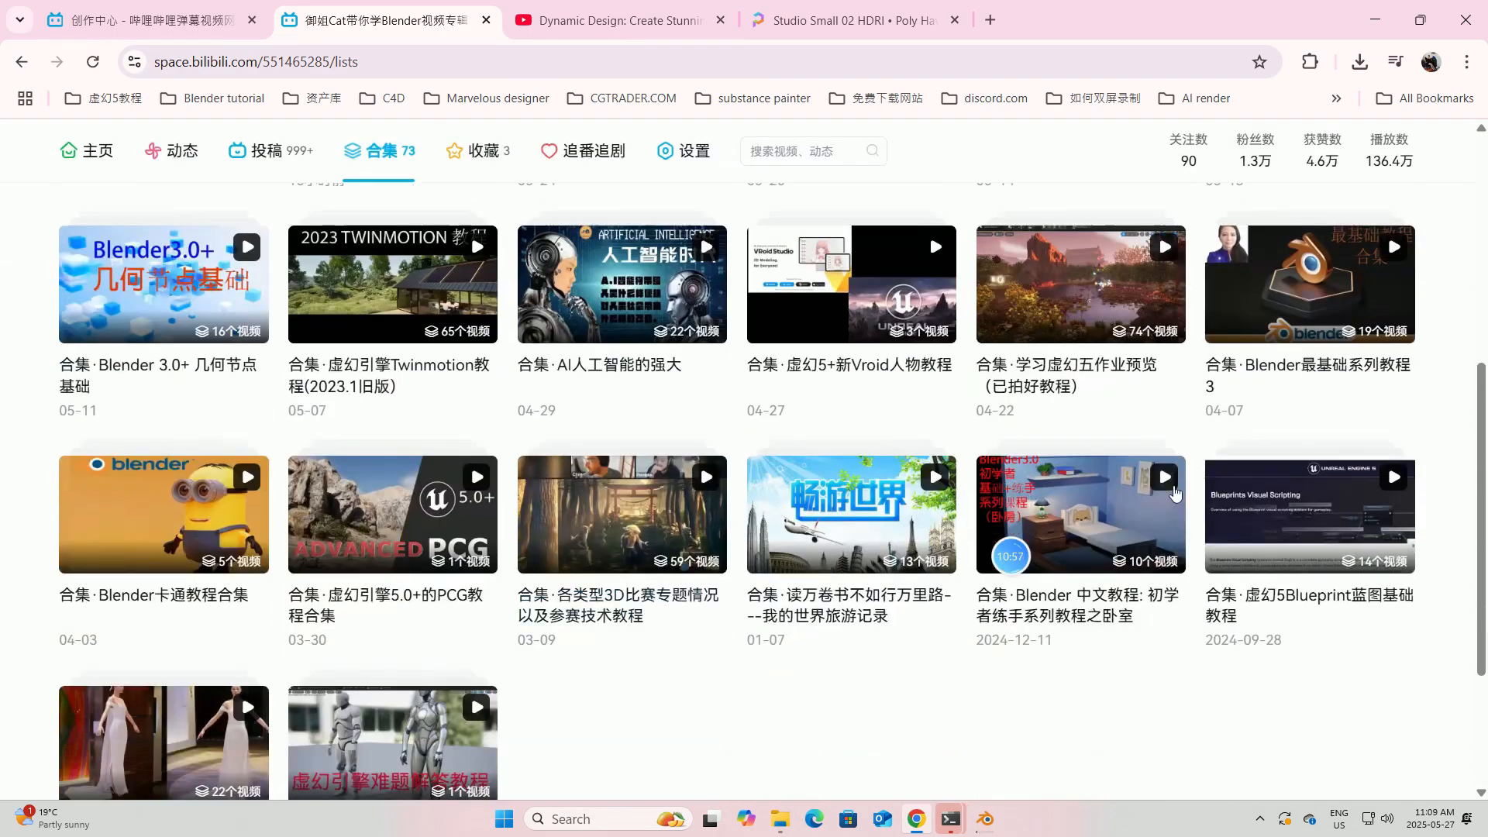
{"action": "scroll", "coordinate": [1066, 442], "scroll_direction": "up", "scroll_amount": 3}
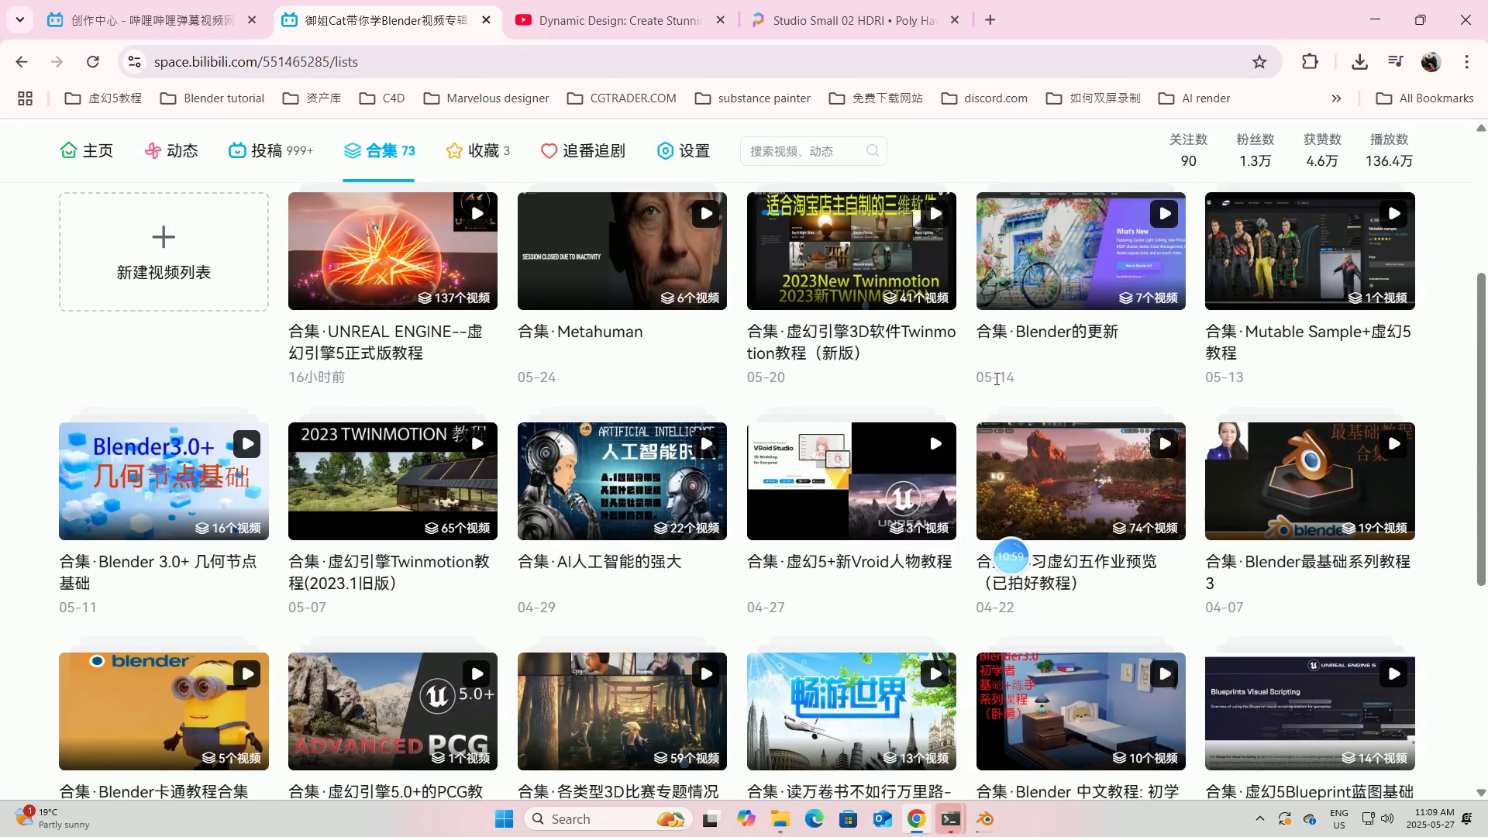
{"action": "scroll", "coordinate": [997, 379], "scroll_direction": "up", "scroll_amount": 1}
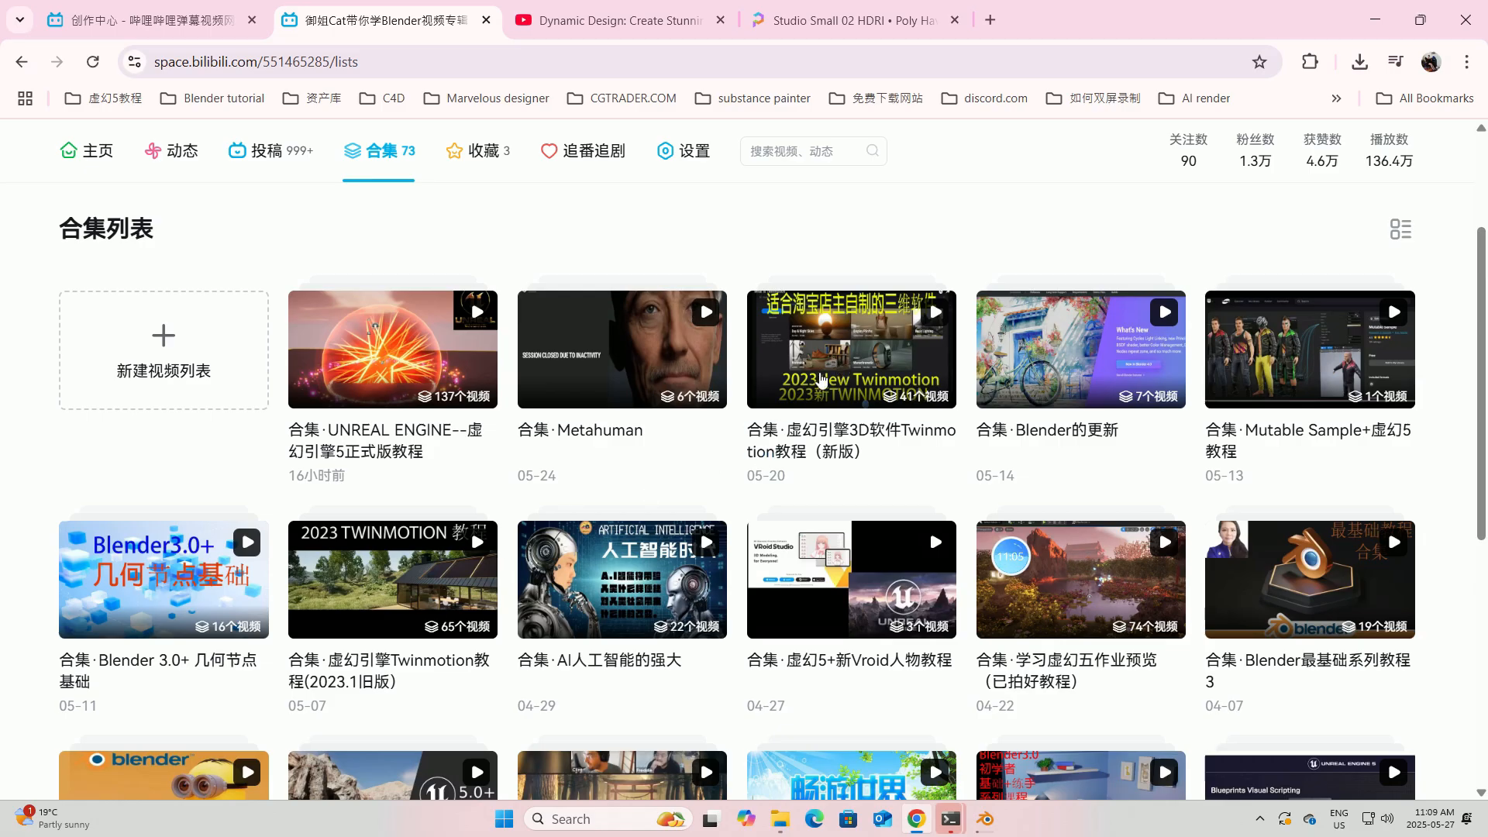
{"action": "scroll", "coordinate": [646, 452], "scroll_direction": "down", "scroll_amount": 1}
{"action": "scroll", "coordinate": [646, 452], "scroll_direction": "down", "scroll_amount": 1}
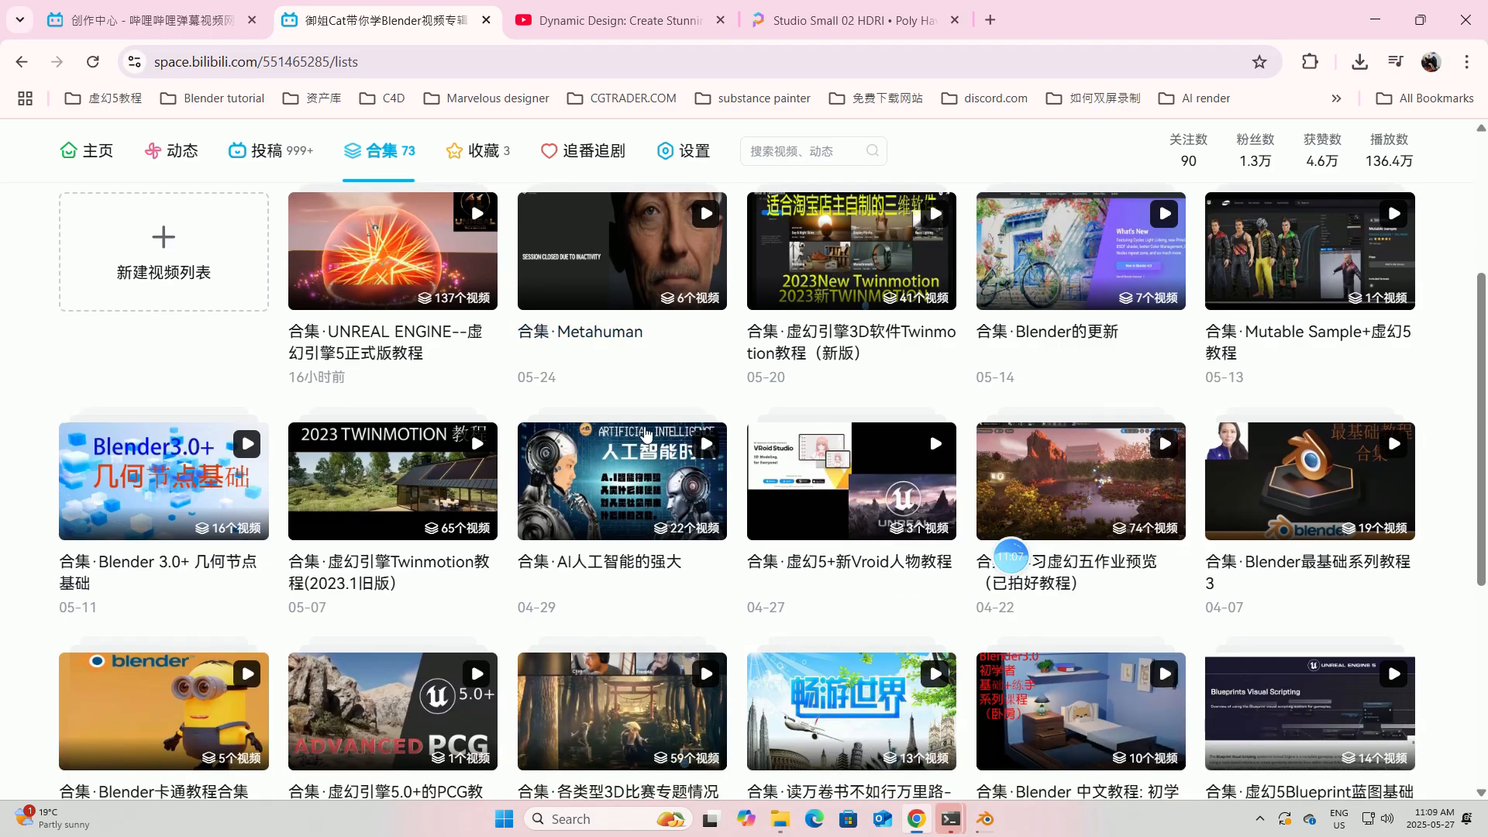
{"action": "scroll", "coordinate": [611, 451], "scroll_direction": "down", "scroll_amount": 5}
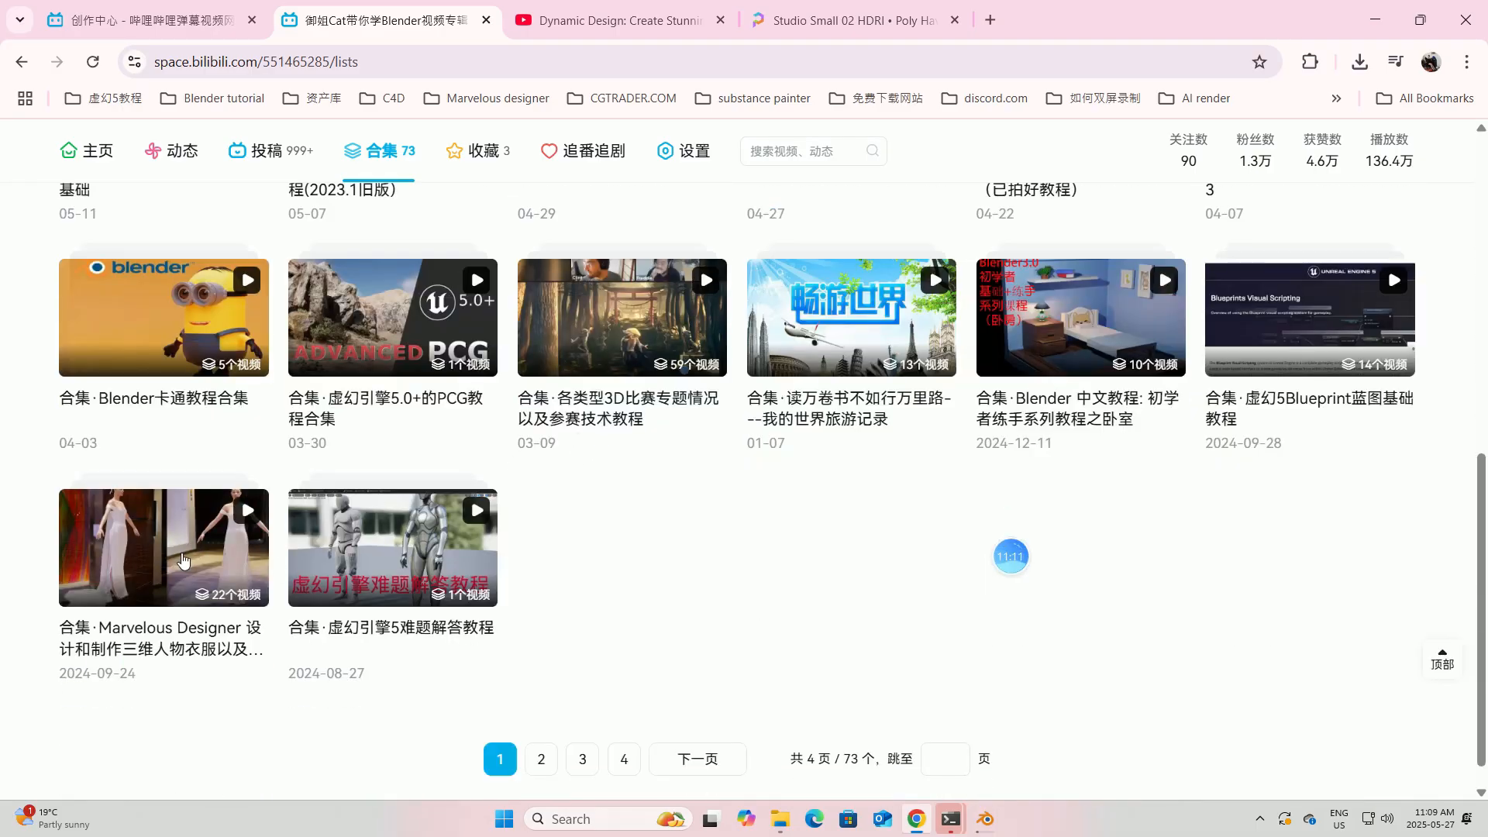
{"action": "scroll", "coordinate": [703, 422], "scroll_direction": "up", "scroll_amount": 4}
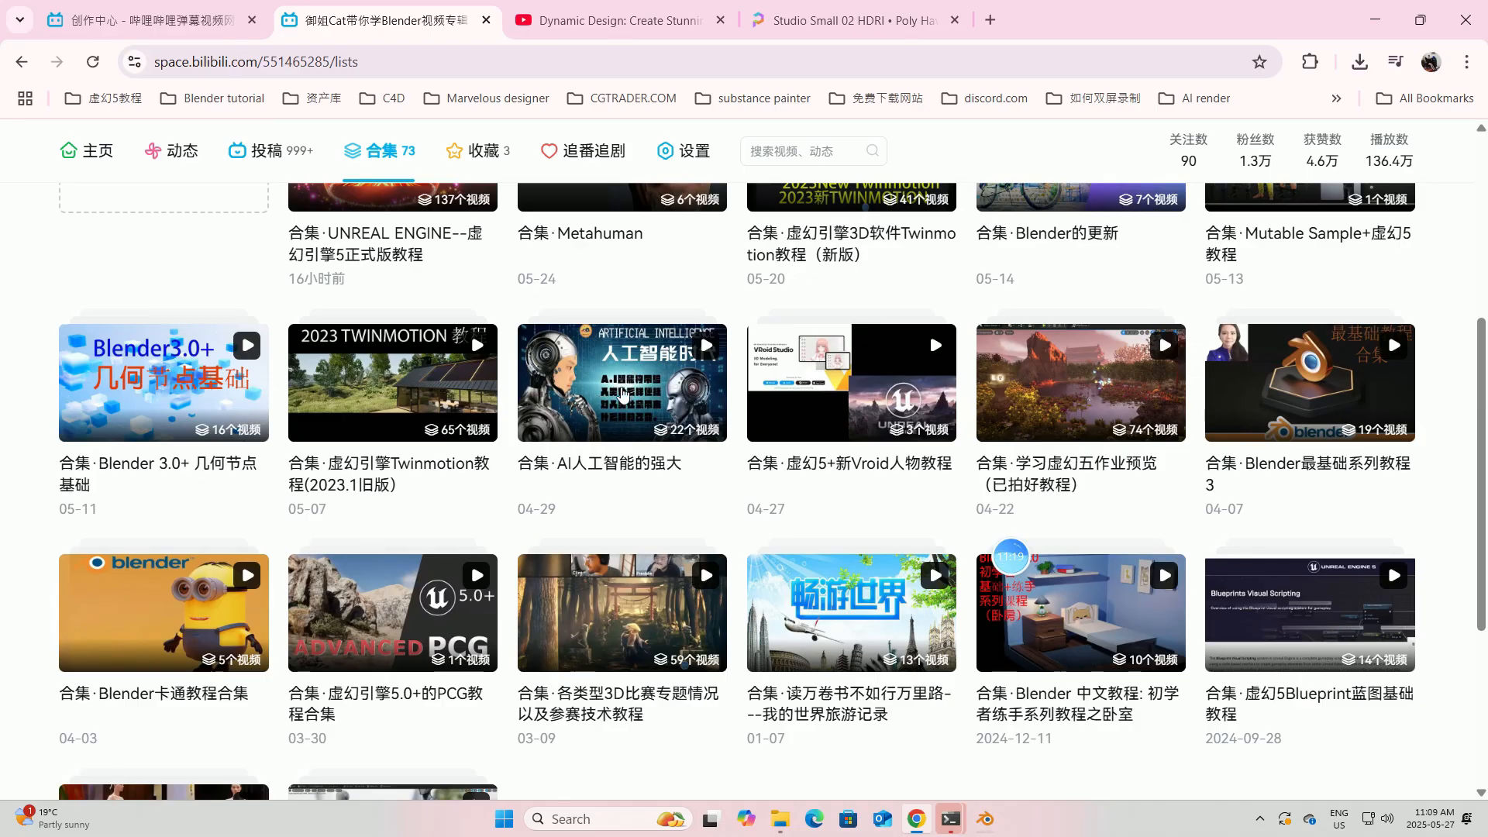
{"action": "scroll", "coordinate": [605, 419], "scroll_direction": "down", "scroll_amount": 3}
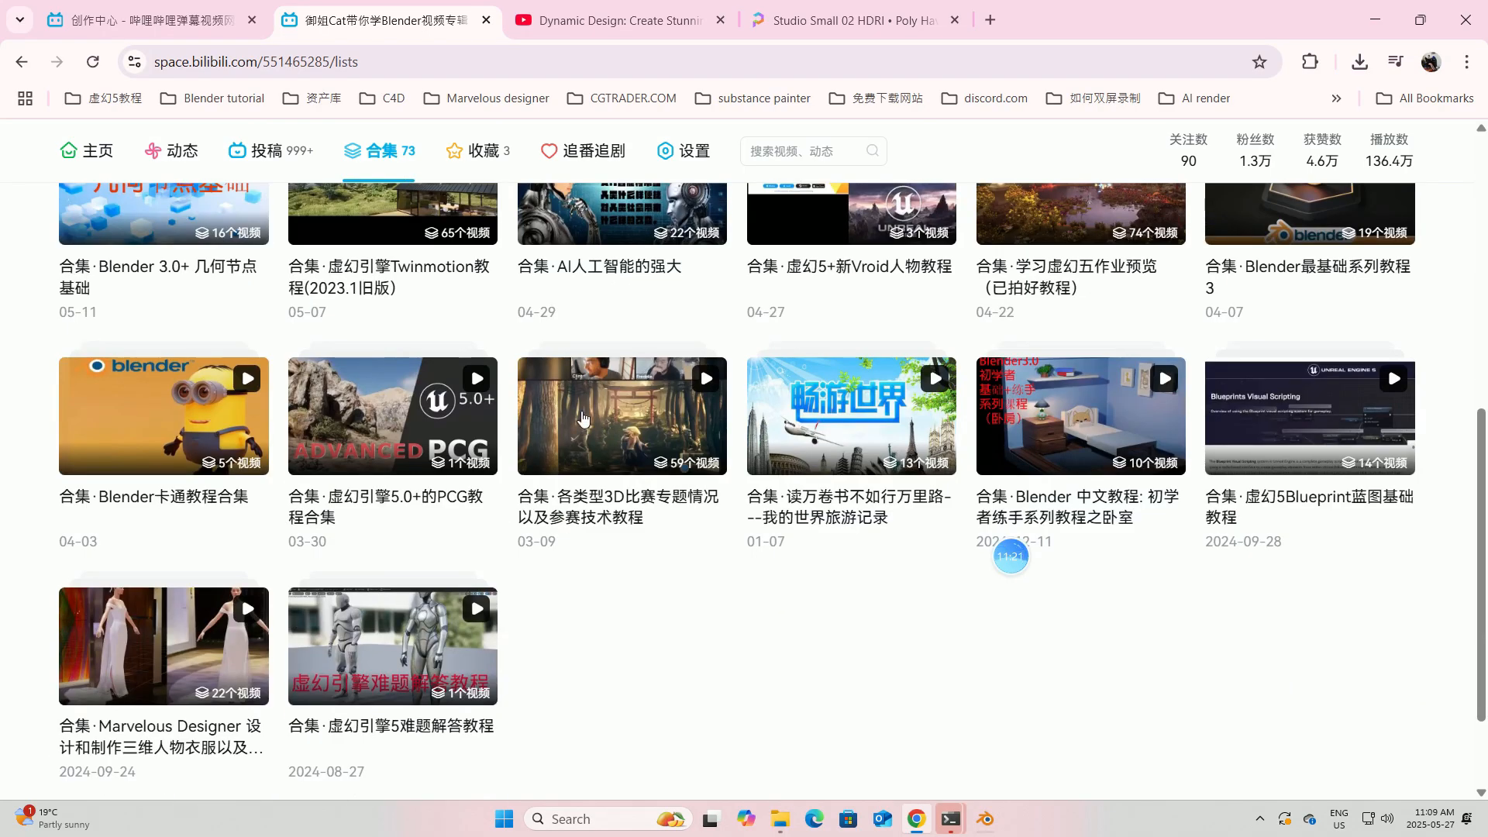
Look through the videos of the 各类型3D比赛专题情况以及参赛技术教程 collection and return to the collection list.
{"action": "left_click", "coordinate": [606, 421]}
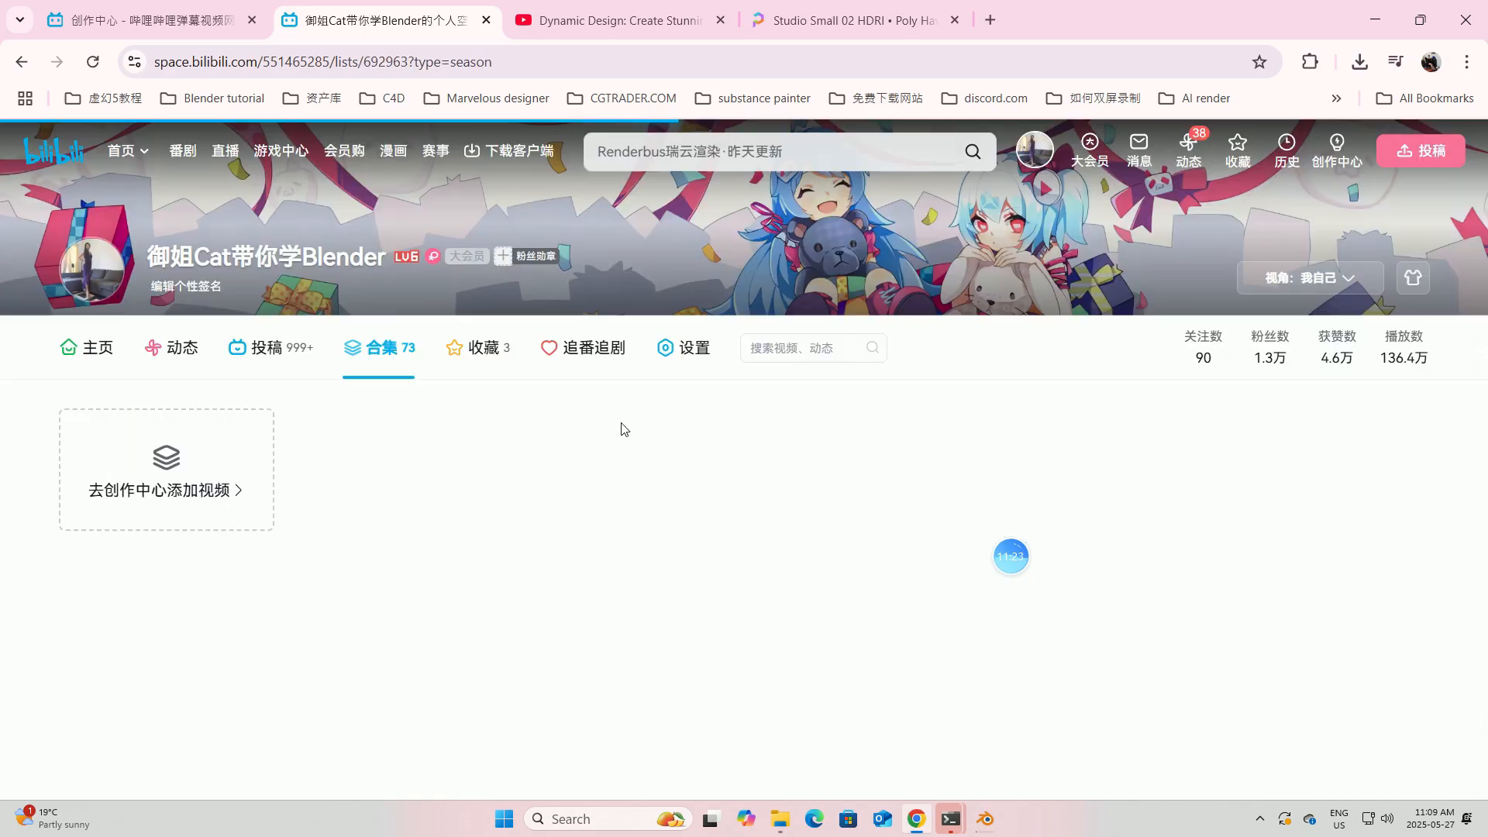
{"action": "scroll", "coordinate": [585, 503], "scroll_direction": "down", "scroll_amount": 5}
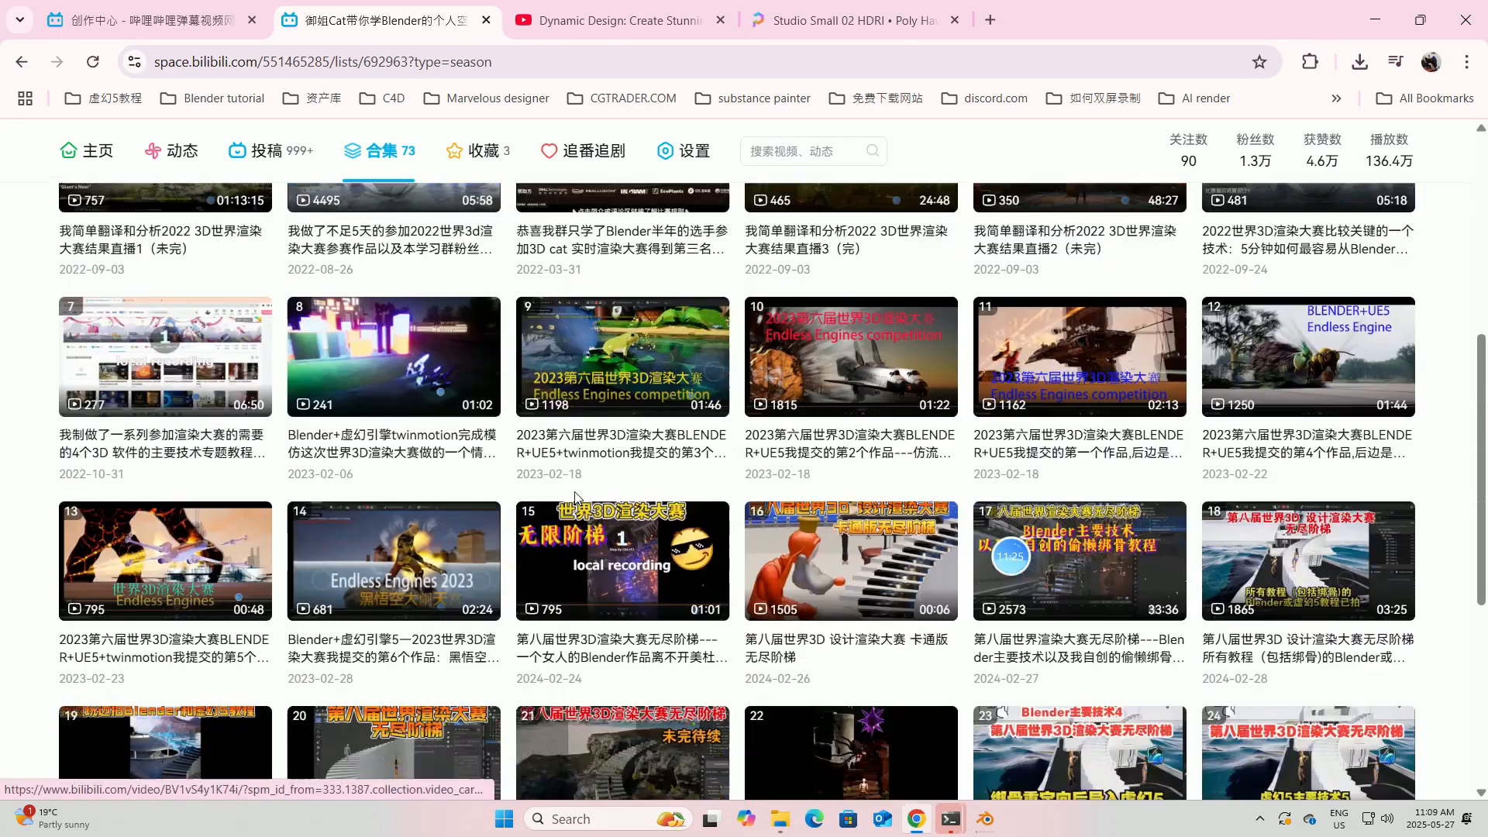
{"action": "left_click", "coordinate": [21, 61]}
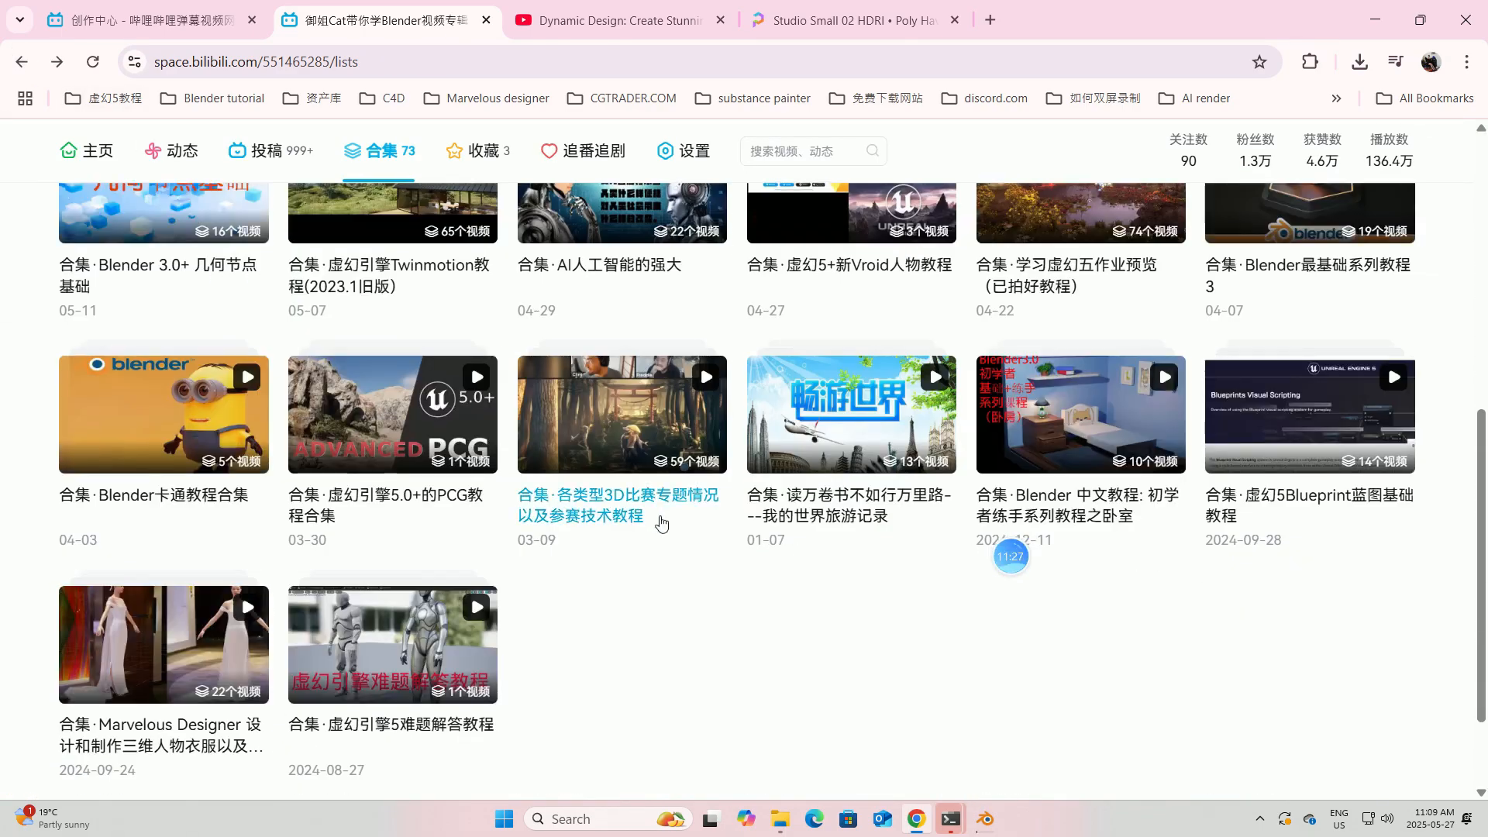
Open the 布艺教程 series from the second page of the list and remove its newest video, the C4D mecha modeling tutorial.
{"action": "scroll", "coordinate": [558, 532], "scroll_direction": "down", "scroll_amount": 2}
{"action": "scroll", "coordinate": [519, 657], "scroll_direction": "up", "scroll_amount": 10}
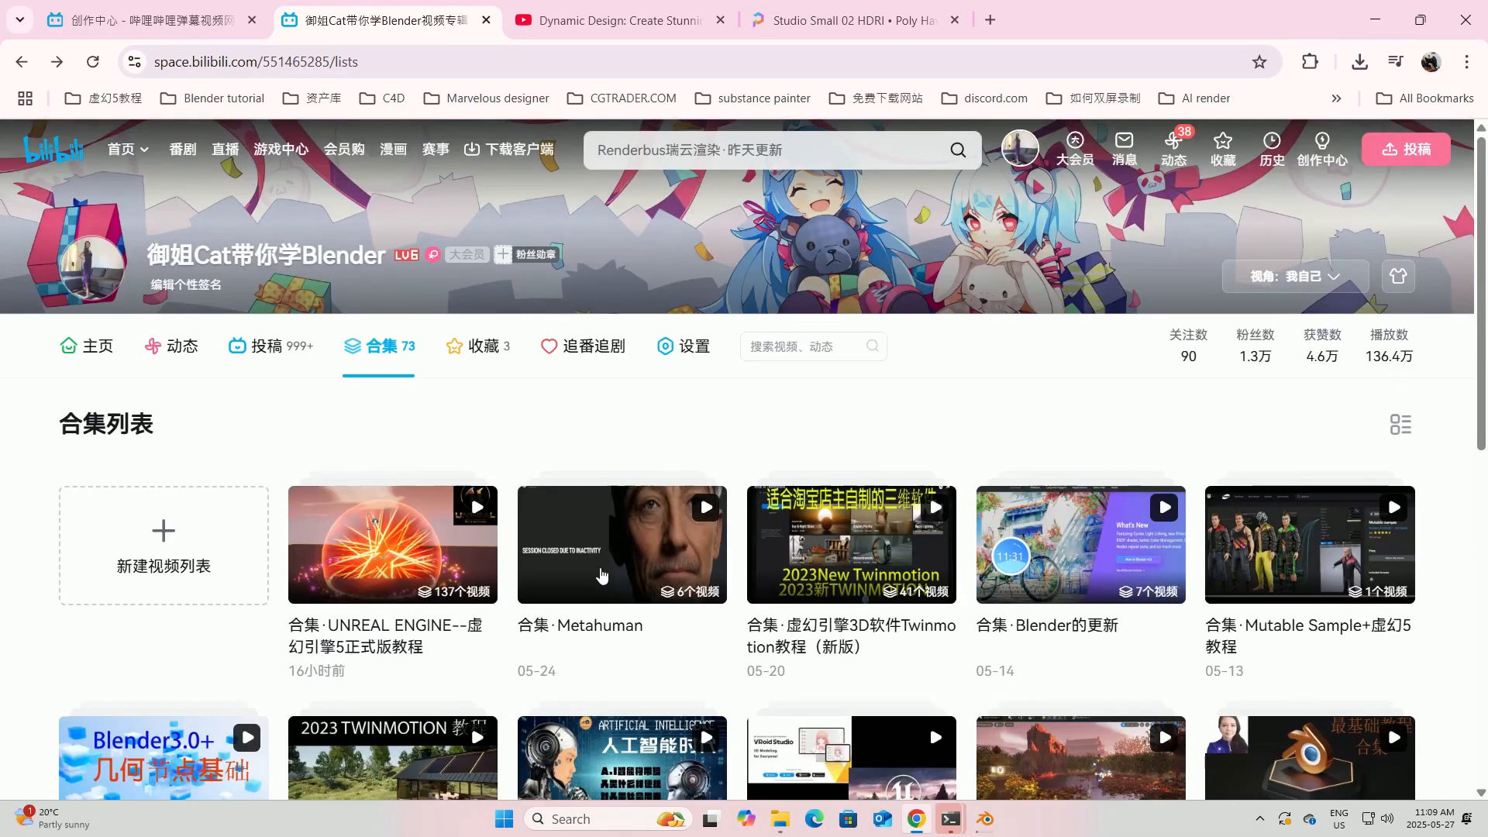
{"action": "scroll", "coordinate": [598, 542], "scroll_direction": "down", "scroll_amount": 9}
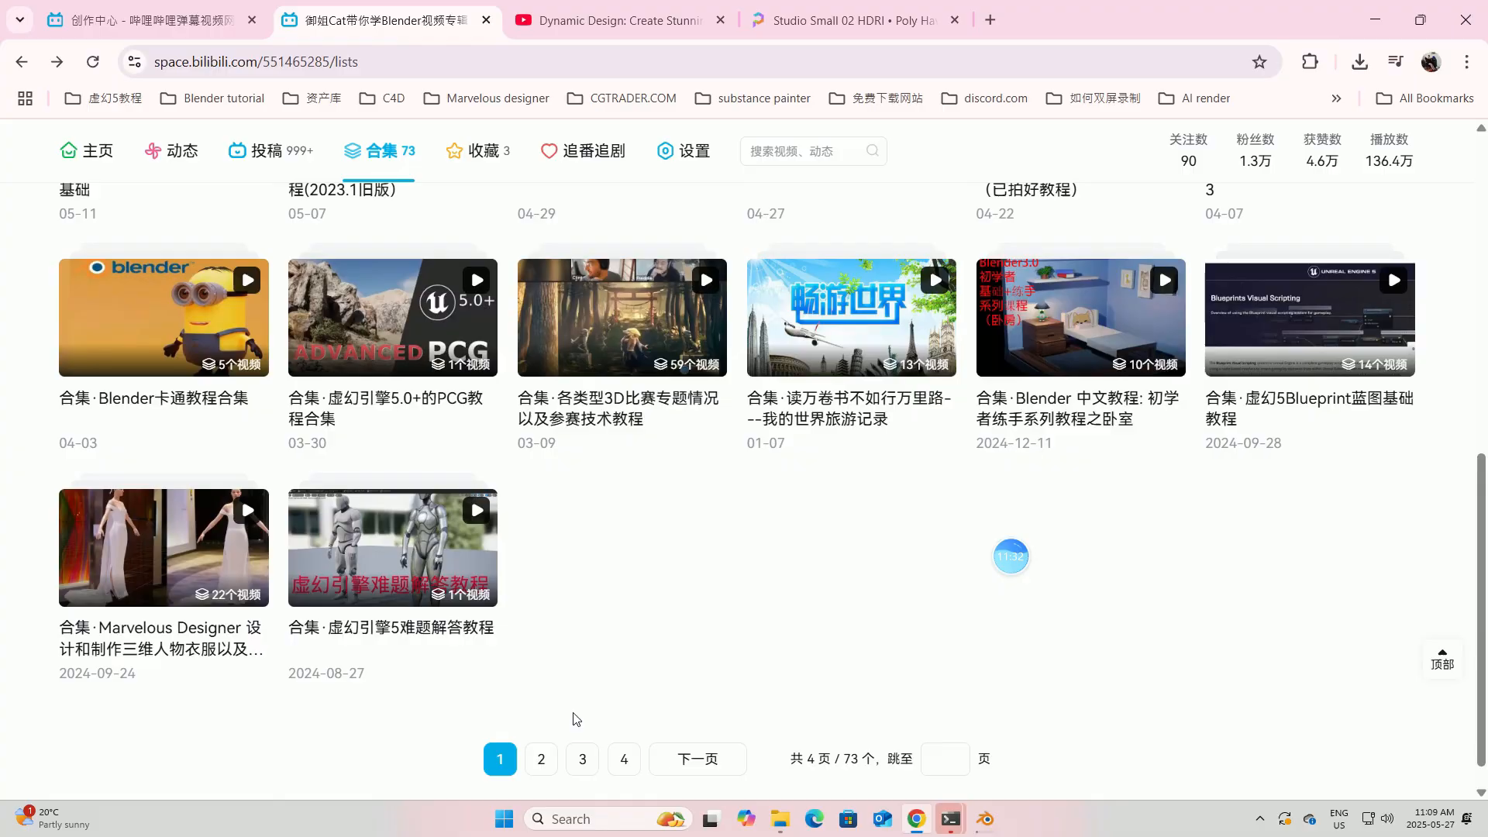
{"action": "left_click", "coordinate": [542, 760]}
{"action": "scroll", "coordinate": [591, 618], "scroll_direction": "down", "scroll_amount": 8}
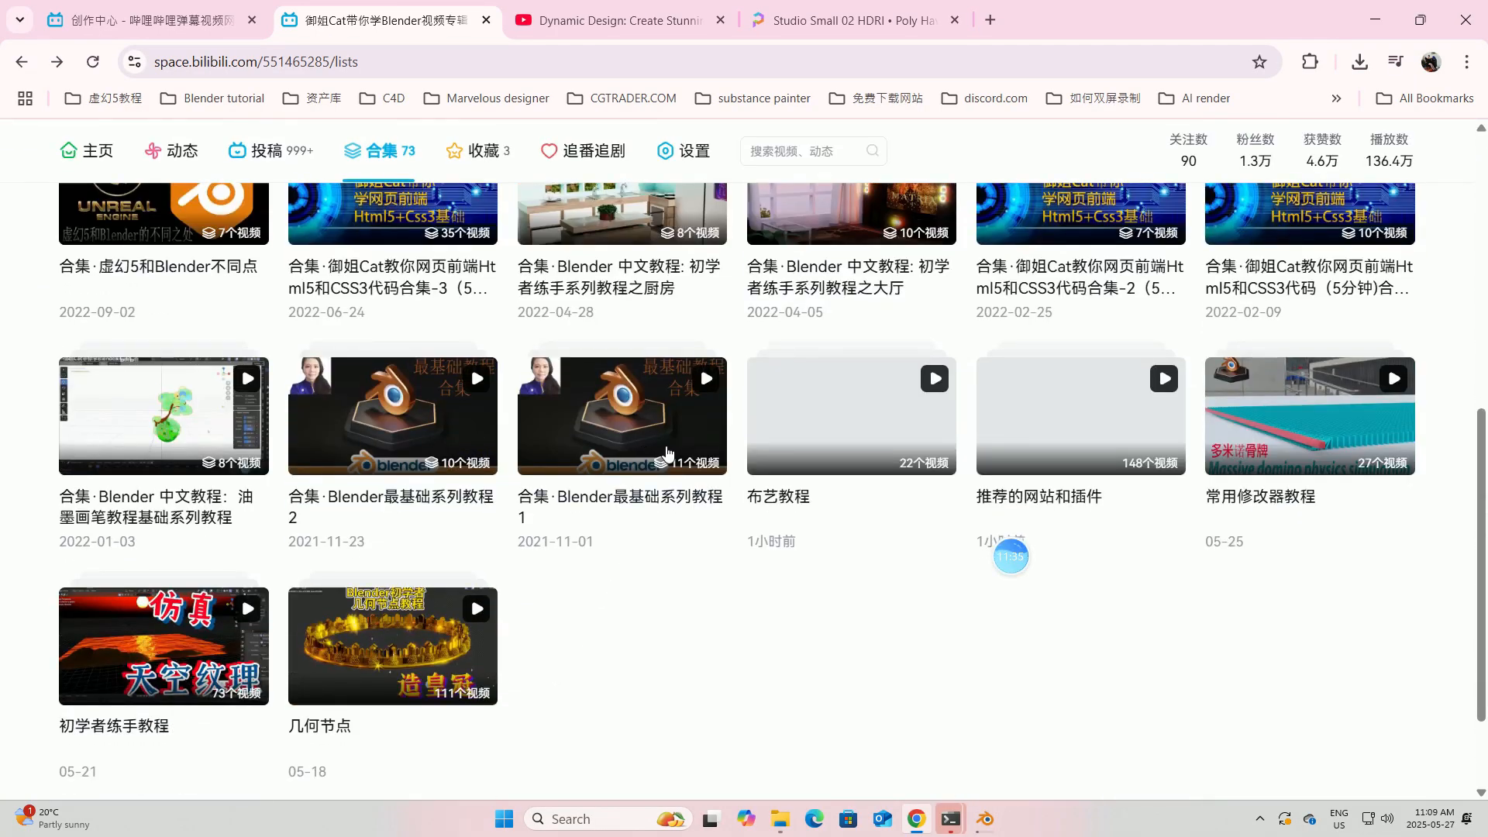
{"action": "left_click", "coordinate": [869, 443]}
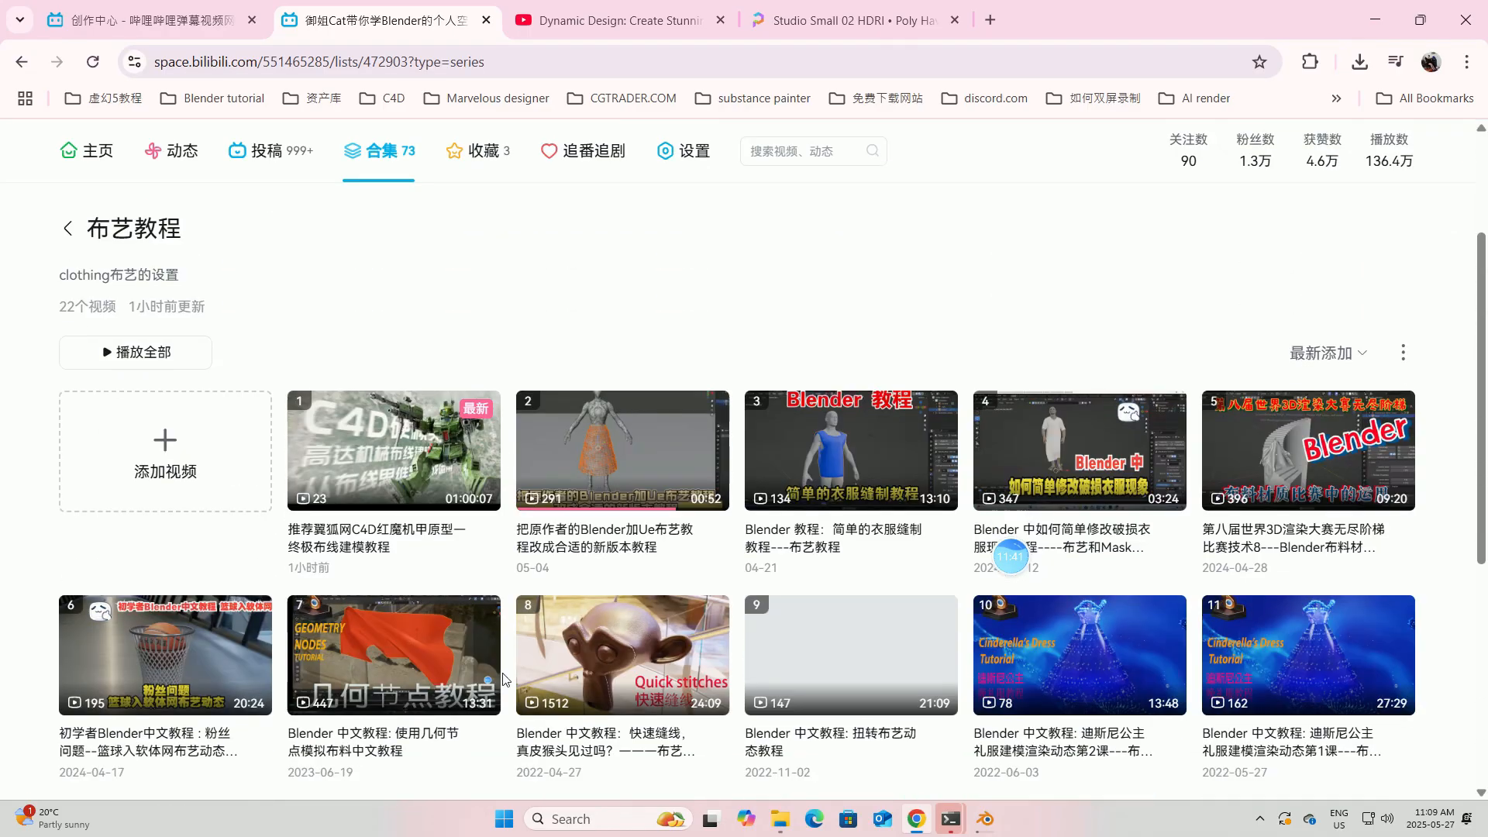
{"action": "mouse_move", "coordinate": [495, 532]}
{"action": "left_click", "coordinate": [465, 565]}
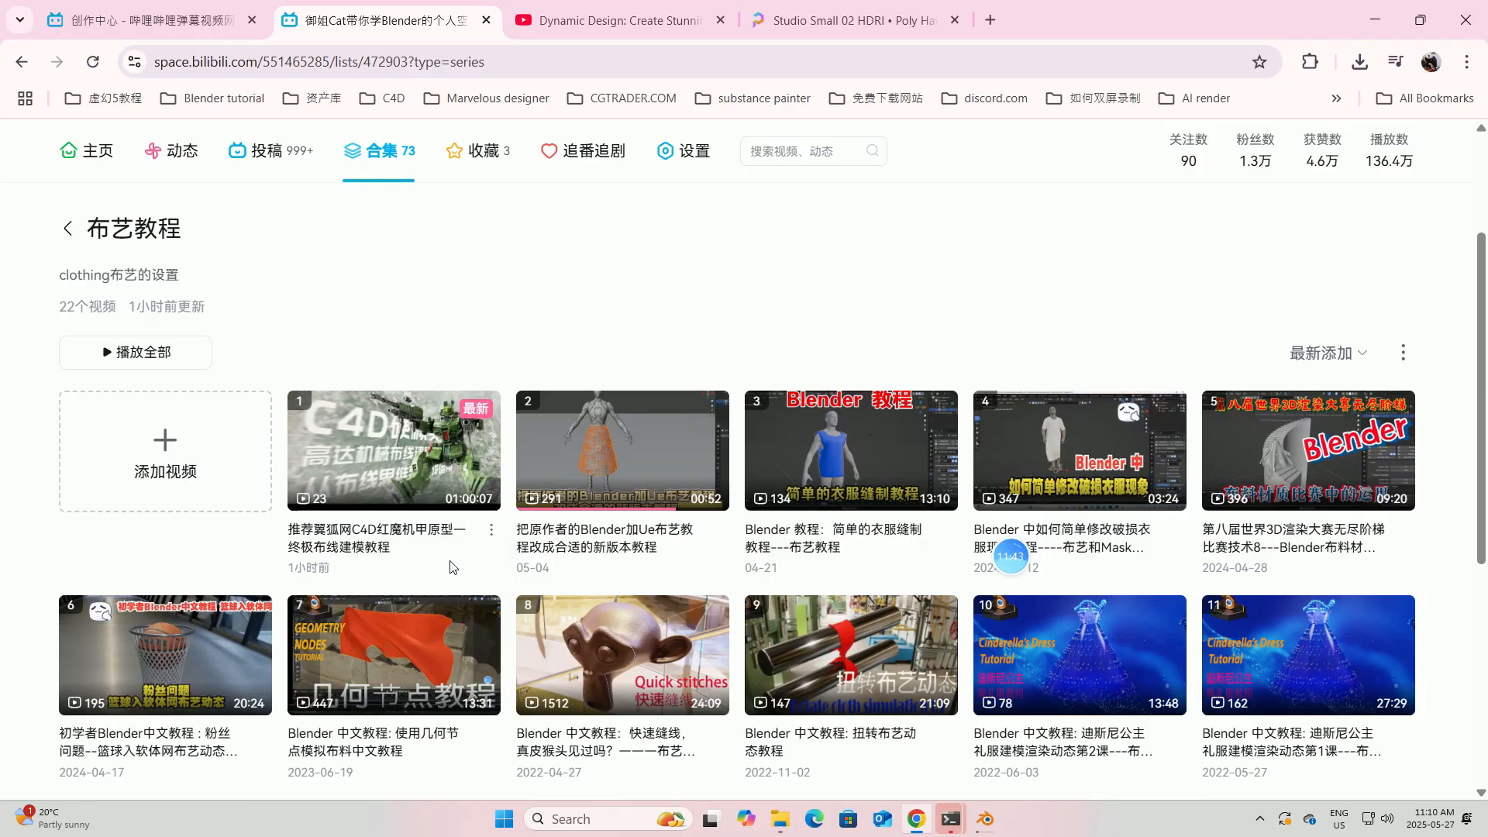
Return to the collection list, reload it as a grid and examine the collections on page 2.
{"action": "left_click", "coordinate": [21, 61]}
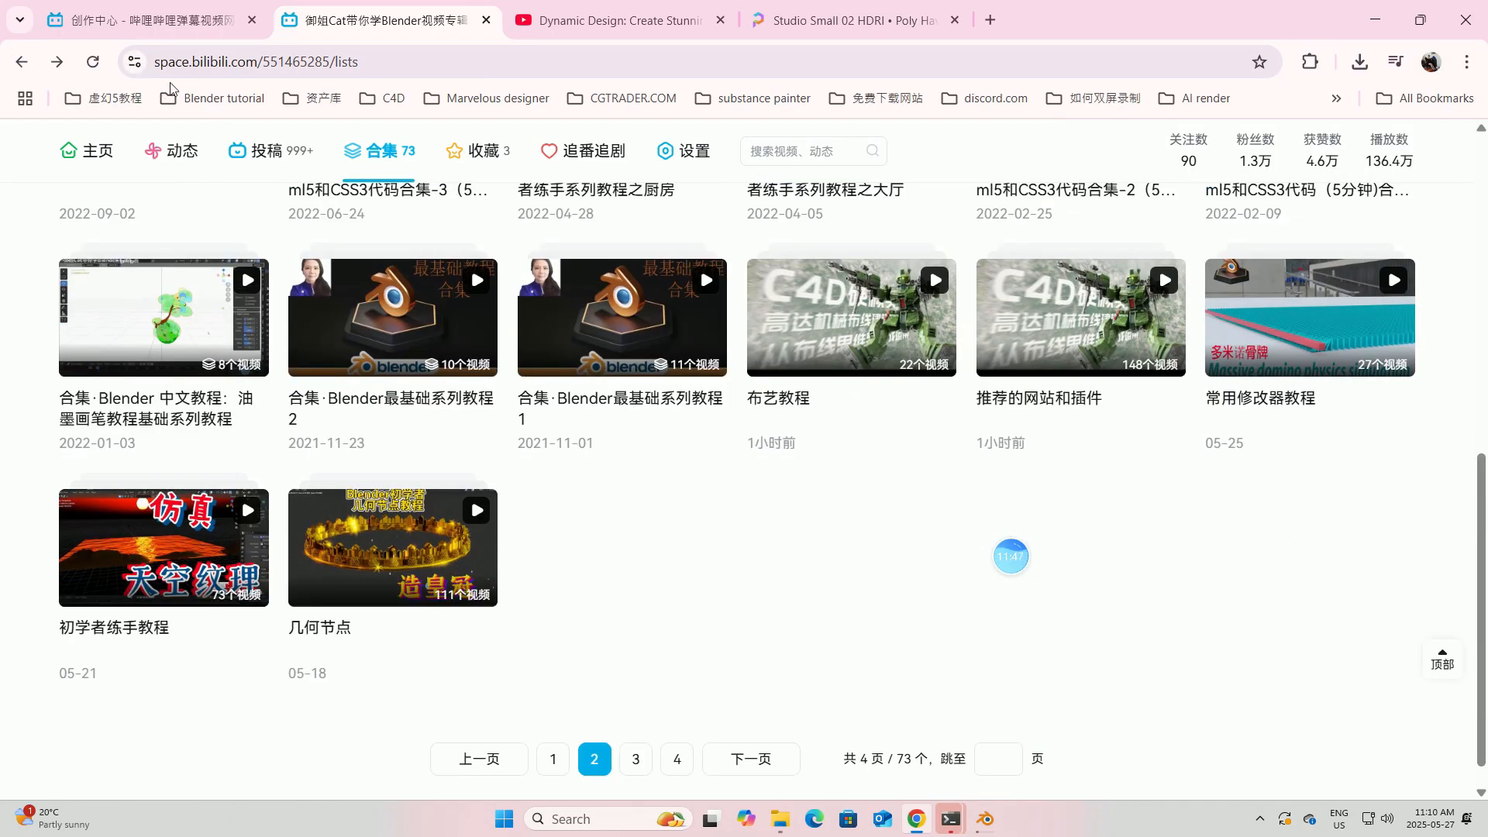
{"action": "left_click", "coordinate": [93, 62]}
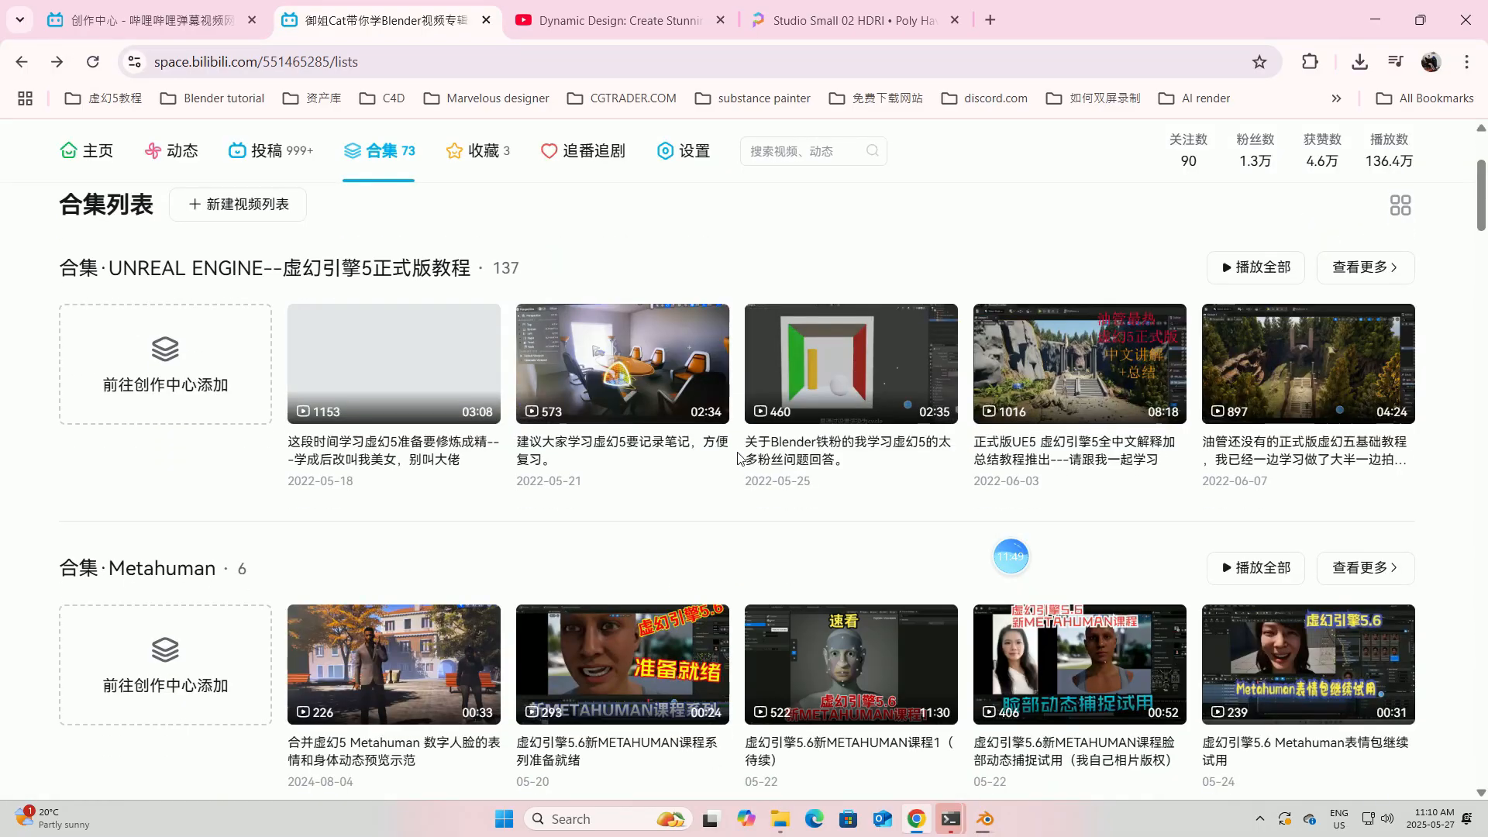
{"action": "left_click", "coordinate": [1401, 204]}
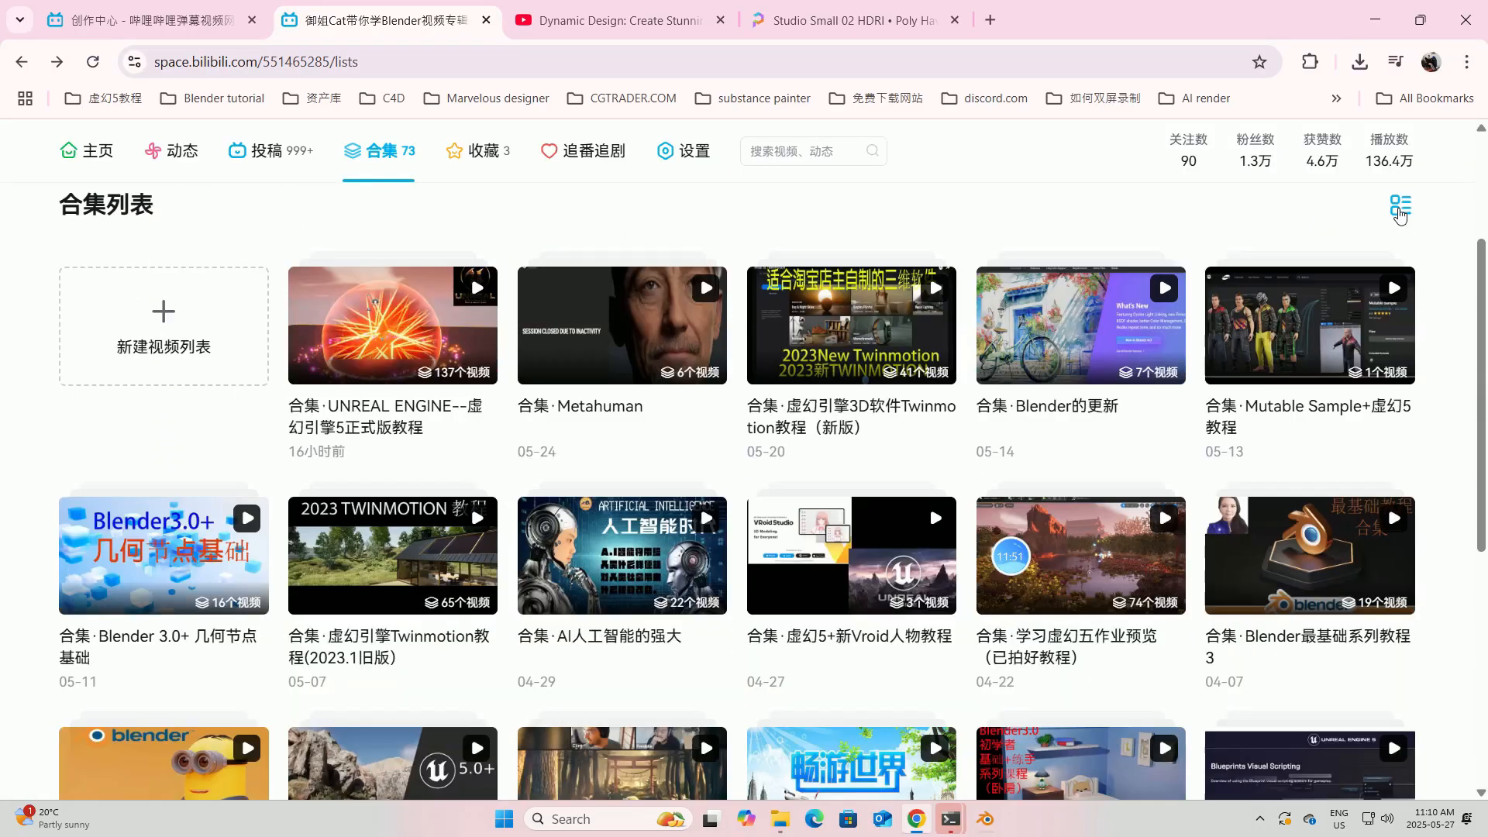
{"action": "scroll", "coordinate": [715, 518], "scroll_direction": "down", "scroll_amount": 6}
{"action": "left_click", "coordinate": [548, 728]}
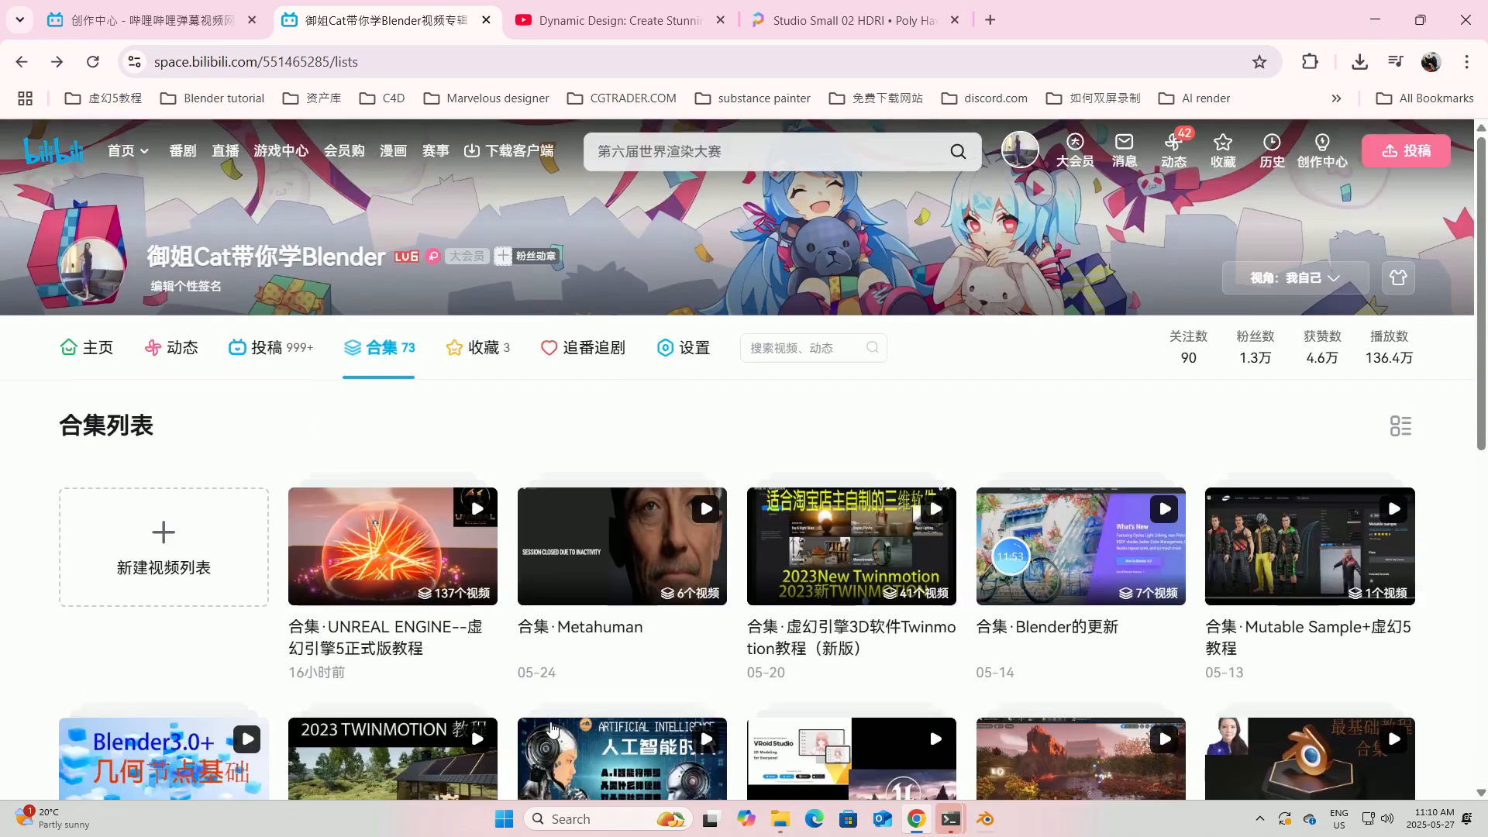
{"action": "scroll", "coordinate": [552, 725], "scroll_direction": "down", "scroll_amount": 6}
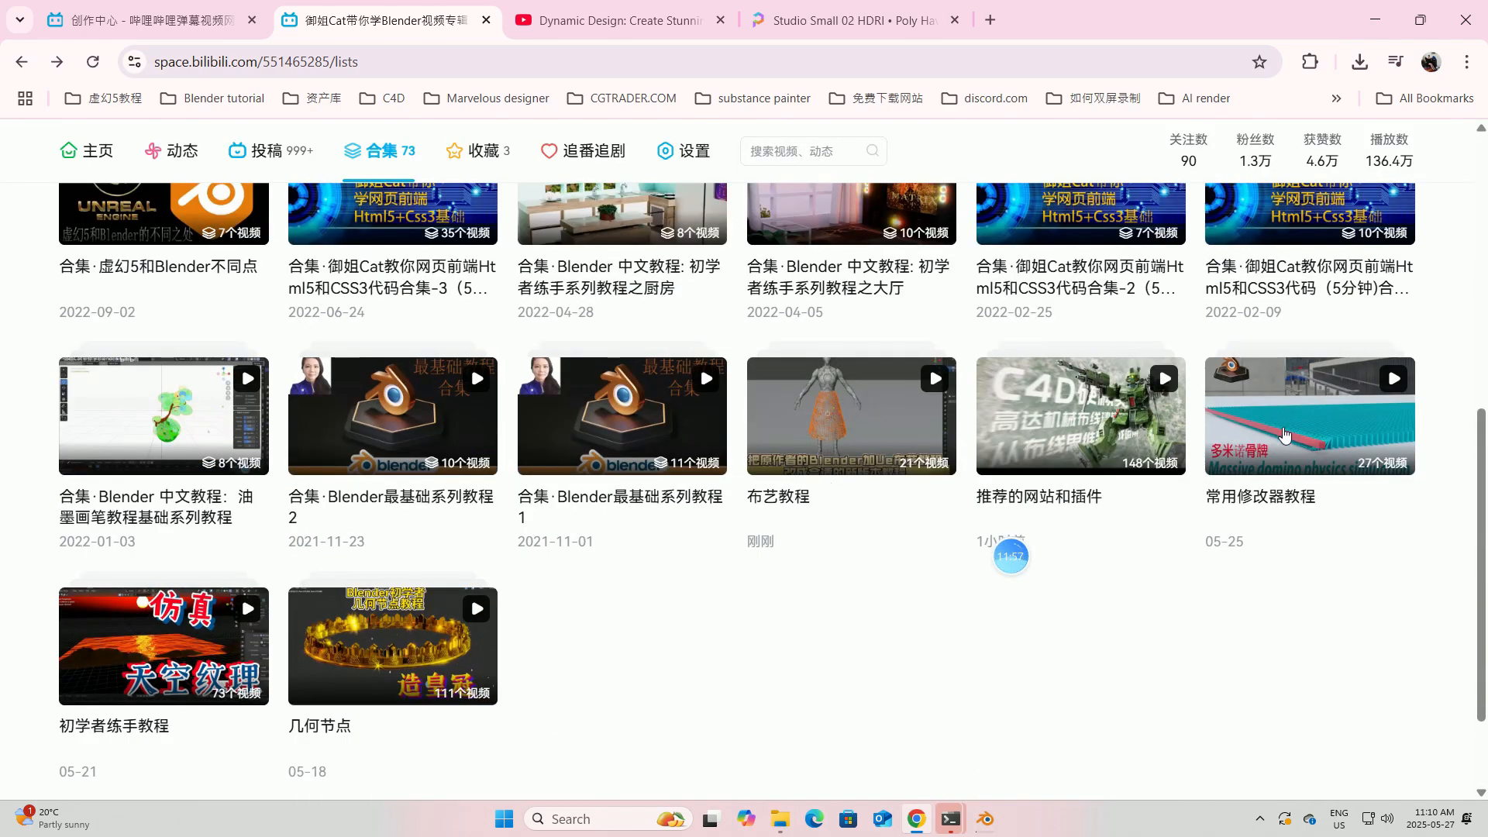
{"action": "scroll", "coordinate": [496, 559], "scroll_direction": "down", "scroll_amount": 1}
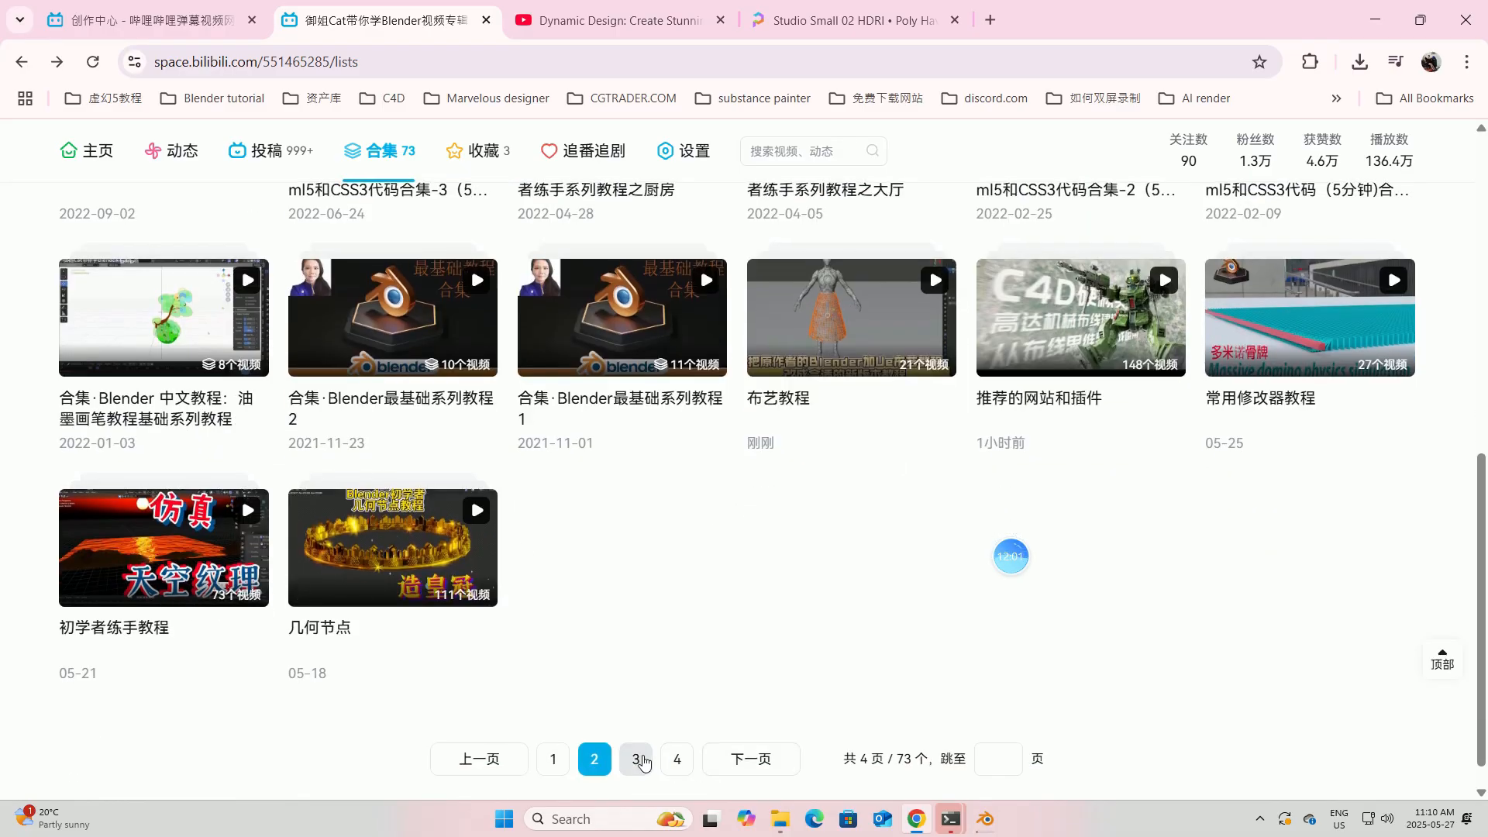
Look through the tutorial series on page 3 of the collection list.
{"action": "left_click", "coordinate": [636, 759]}
{"action": "scroll", "coordinate": [653, 734], "scroll_direction": "down", "scroll_amount": 3}
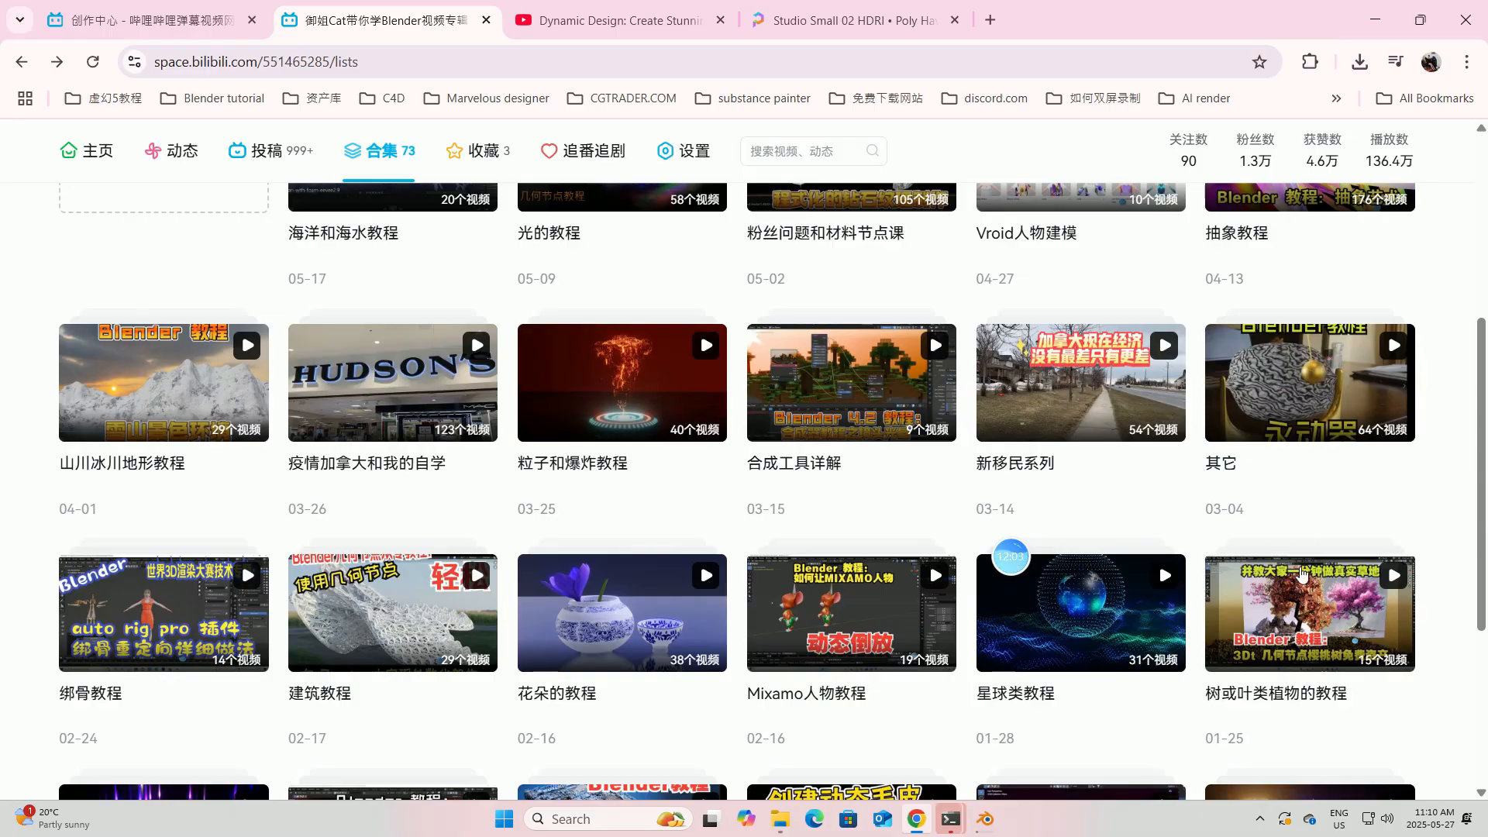
{"action": "scroll", "coordinate": [856, 469], "scroll_direction": "down", "scroll_amount": 4}
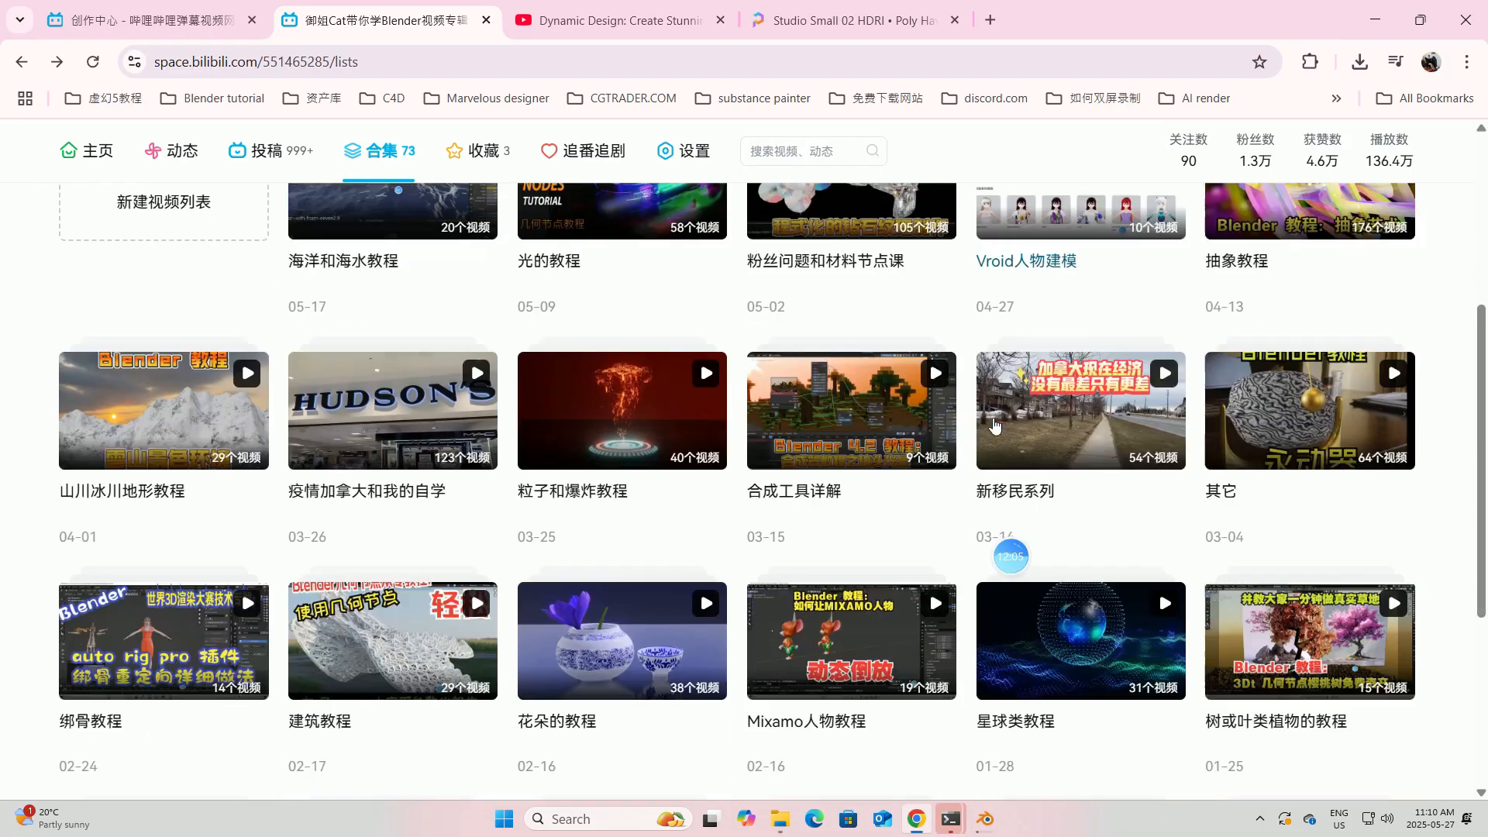
{"action": "scroll", "coordinate": [856, 469], "scroll_direction": "down", "scroll_amount": 2}
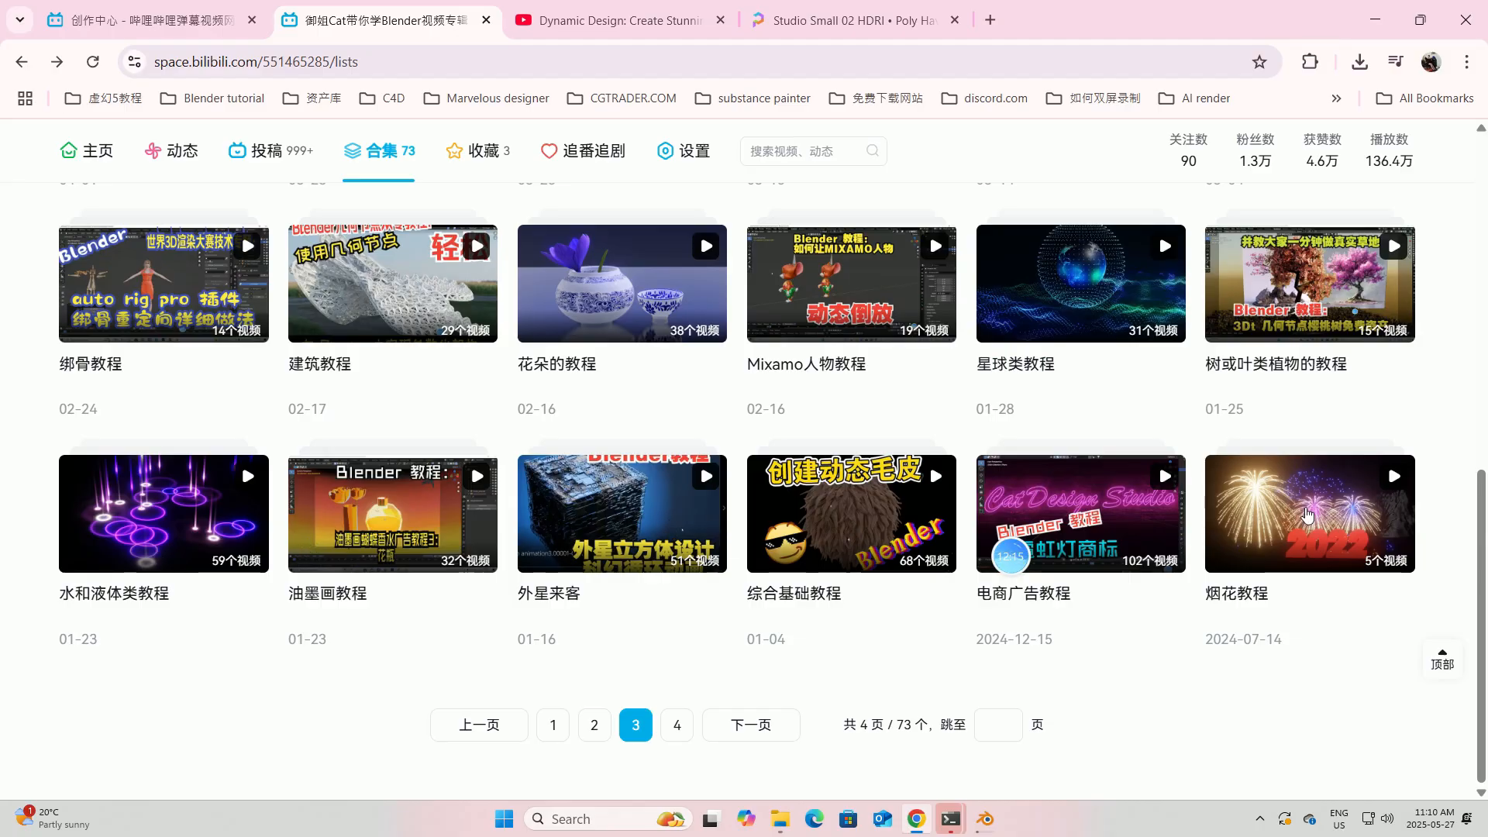
Review the page 3 tutorial series again, from the ocean and light collections down to the fireworks one.
{"action": "scroll", "coordinate": [1268, 512], "scroll_direction": "up", "scroll_amount": 3}
{"action": "scroll", "coordinate": [1207, 535], "scroll_direction": "up", "scroll_amount": 3}
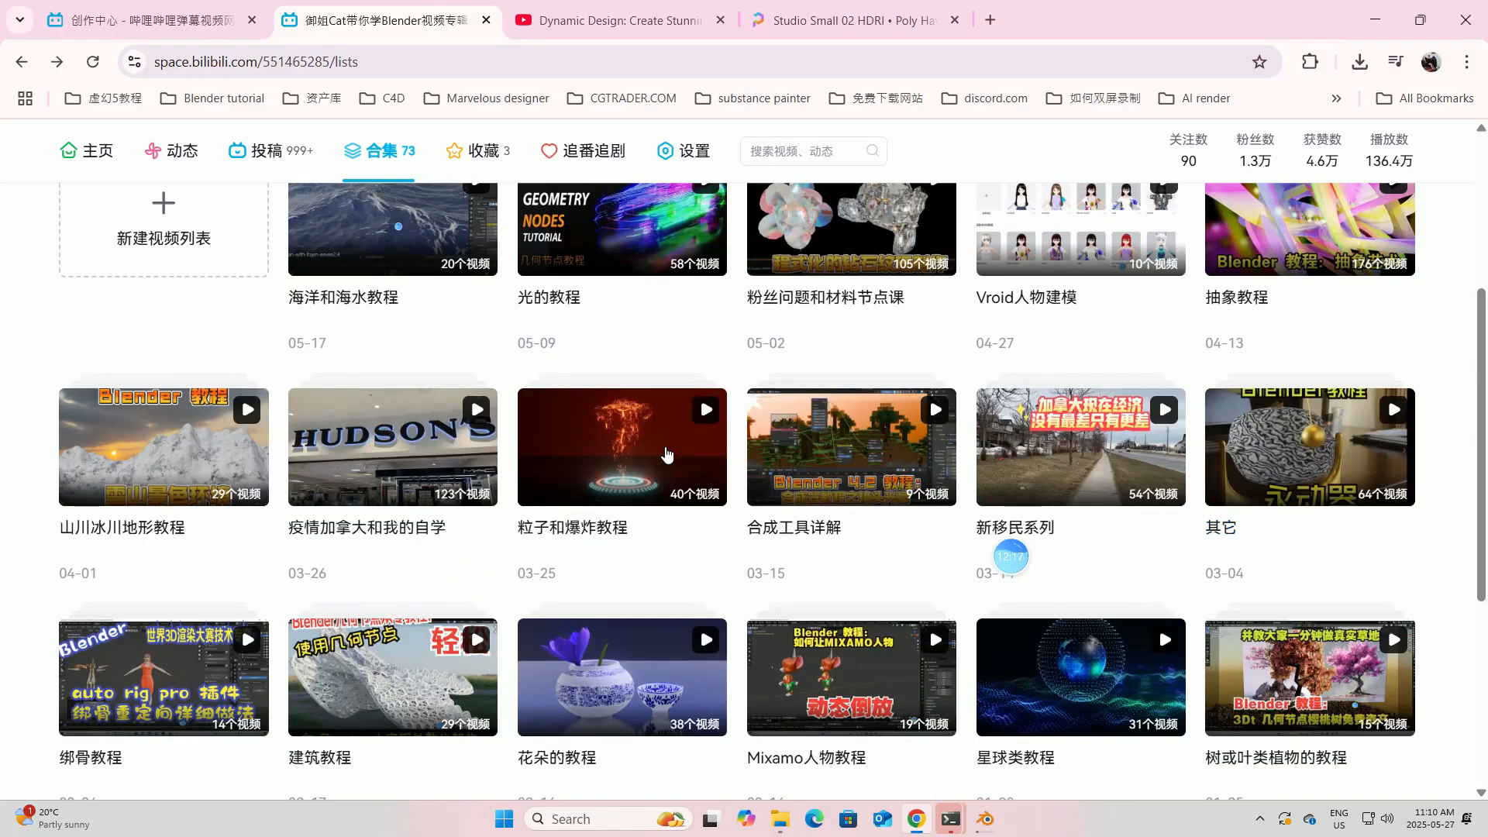
{"action": "scroll", "coordinate": [601, 456], "scroll_direction": "down", "scroll_amount": 3}
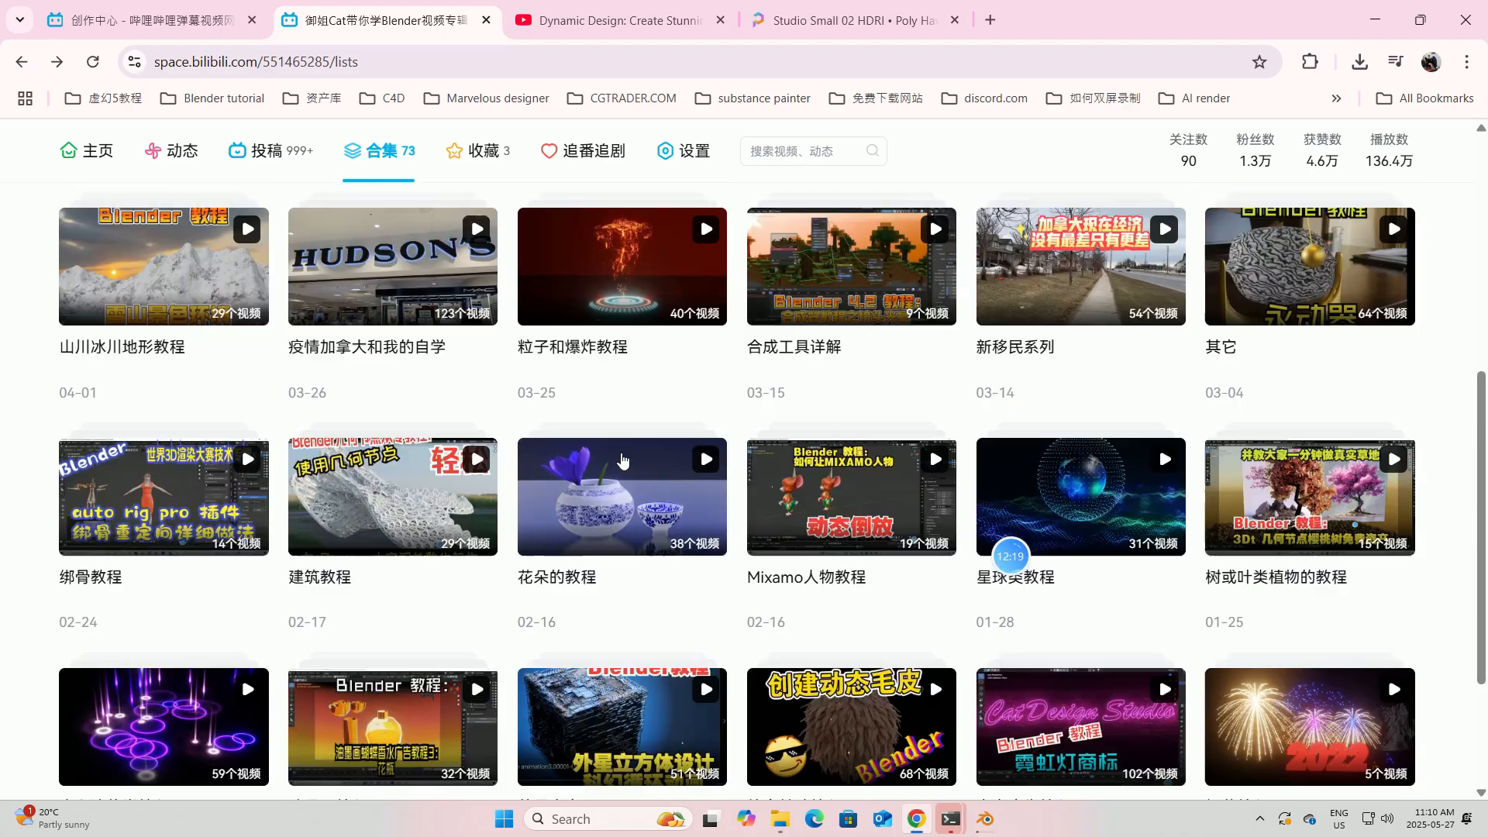
{"action": "scroll", "coordinate": [193, 320], "scroll_direction": "up", "scroll_amount": 2}
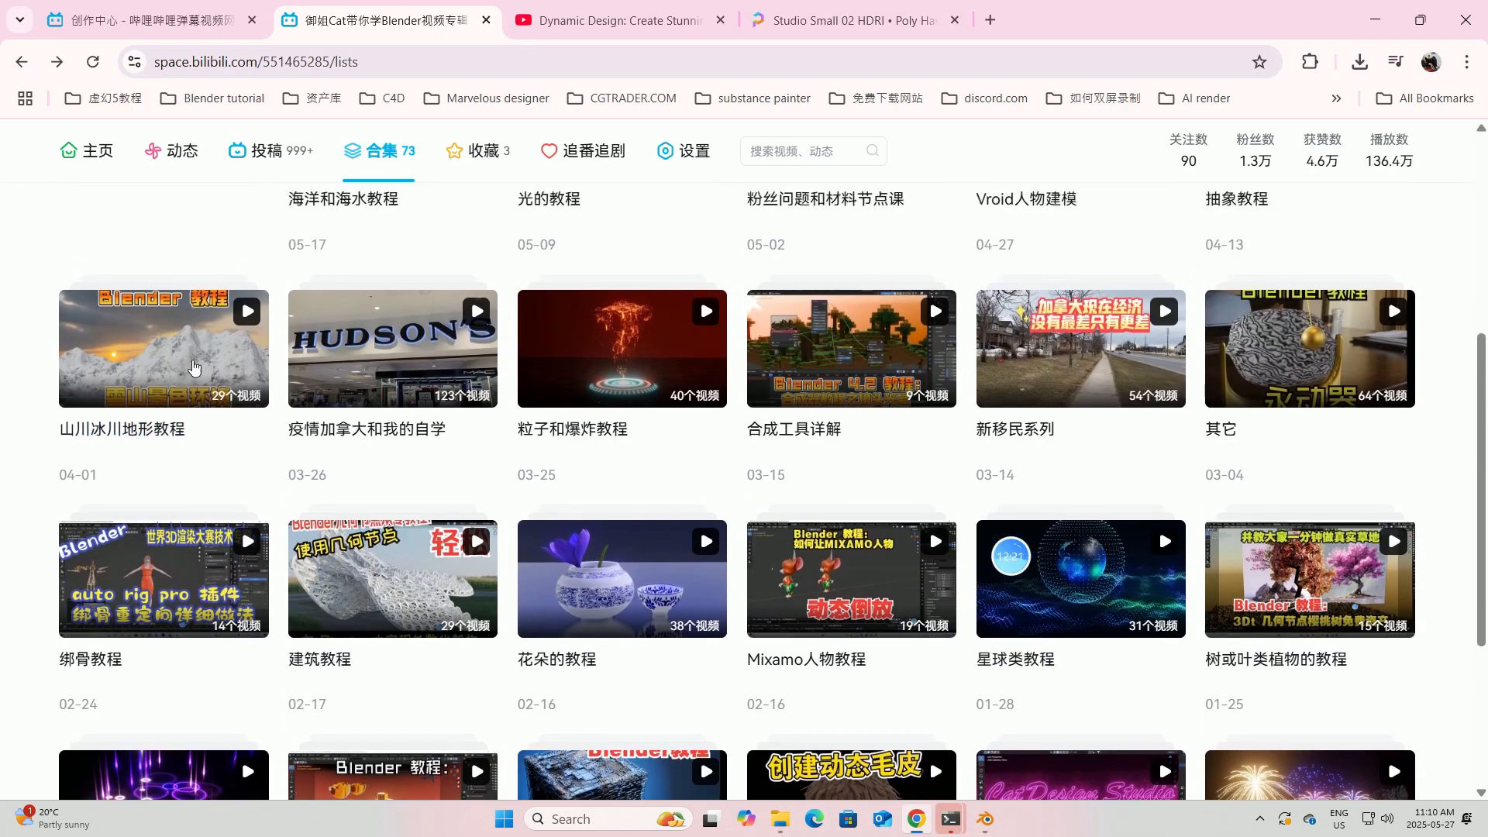
{"action": "scroll", "coordinate": [194, 366], "scroll_direction": "down", "scroll_amount": 5}
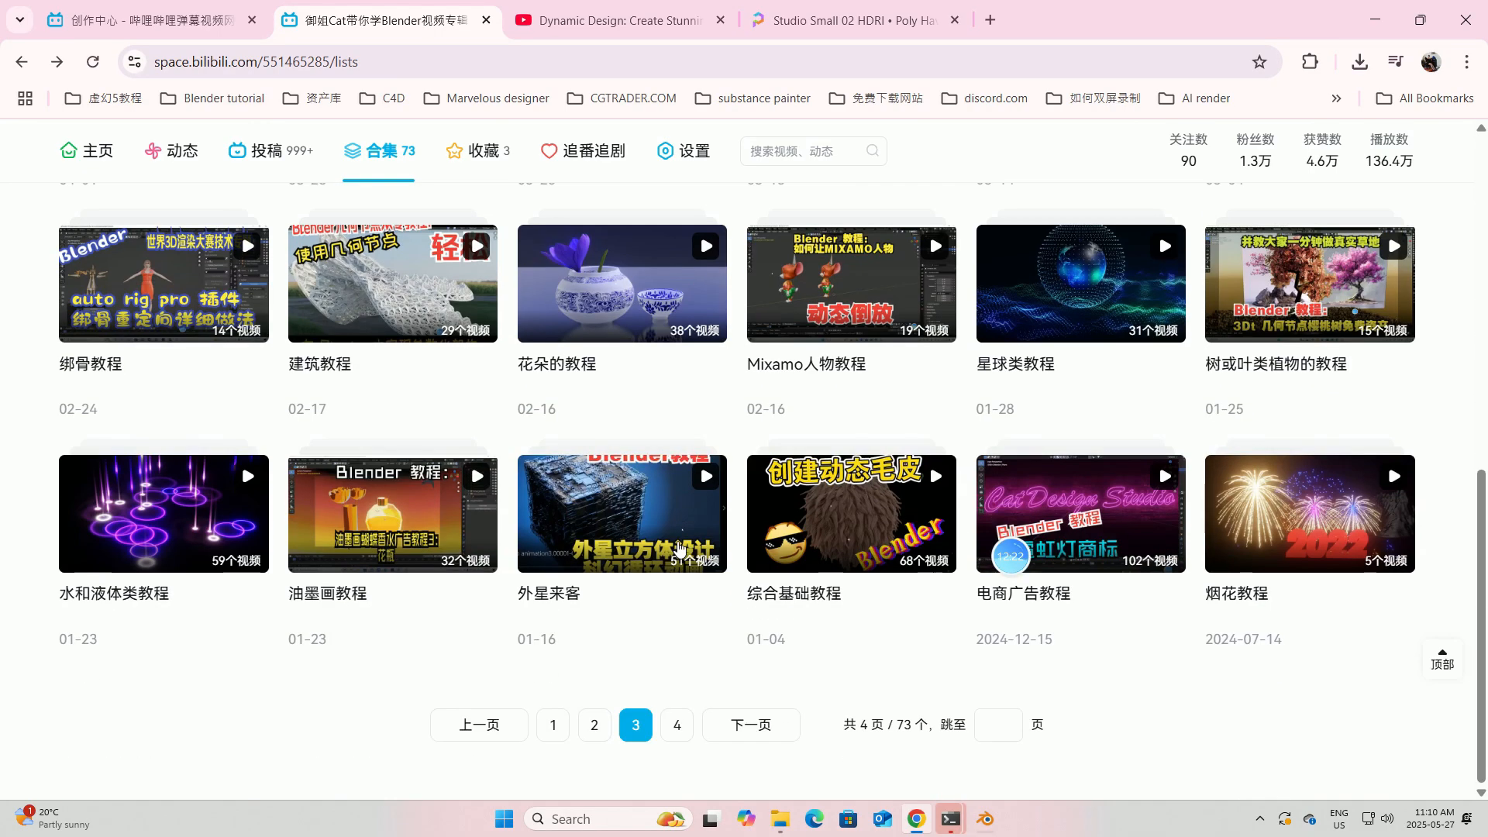
Switch to Blender, play the baked cloth animation of the ampersand and return to frame 1.
{"action": "left_click", "coordinate": [990, 823]}
{"action": "left_click", "coordinate": [1110, 755]}
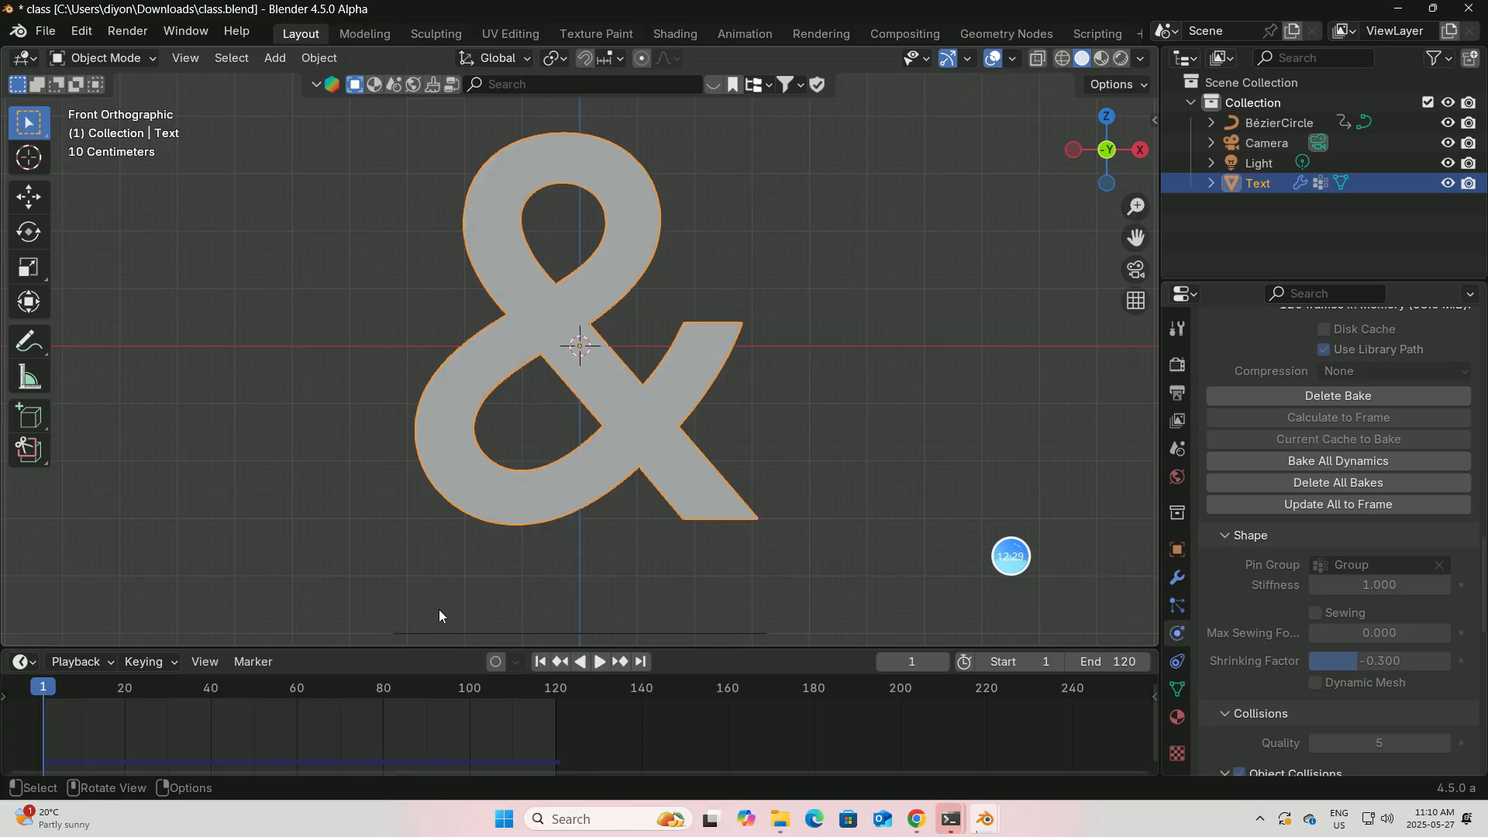
{"action": "left_click", "coordinate": [599, 663]}
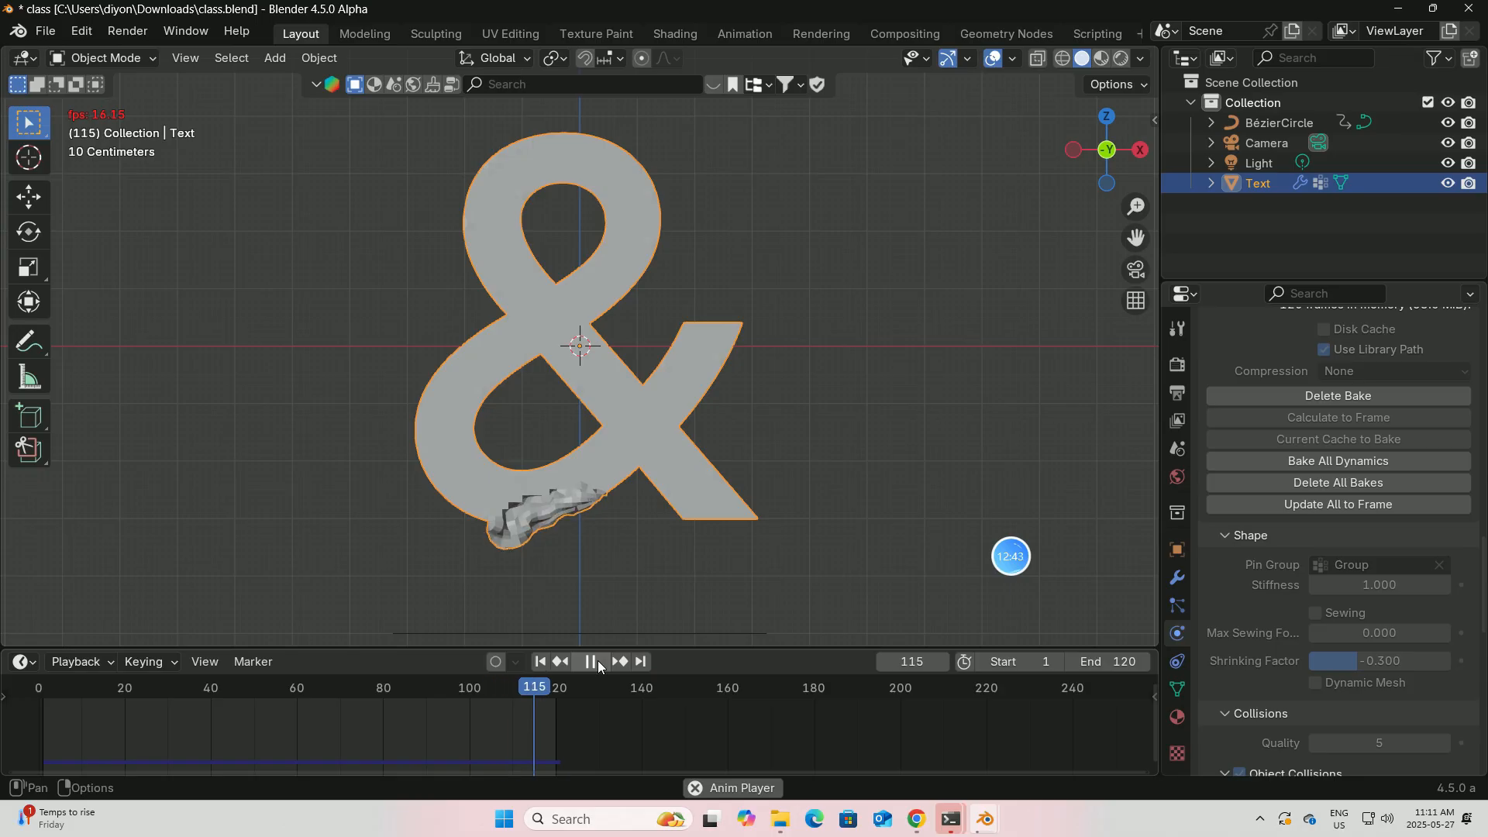
{"action": "left_click", "coordinate": [598, 660]}
{"action": "left_click", "coordinate": [540, 663]}
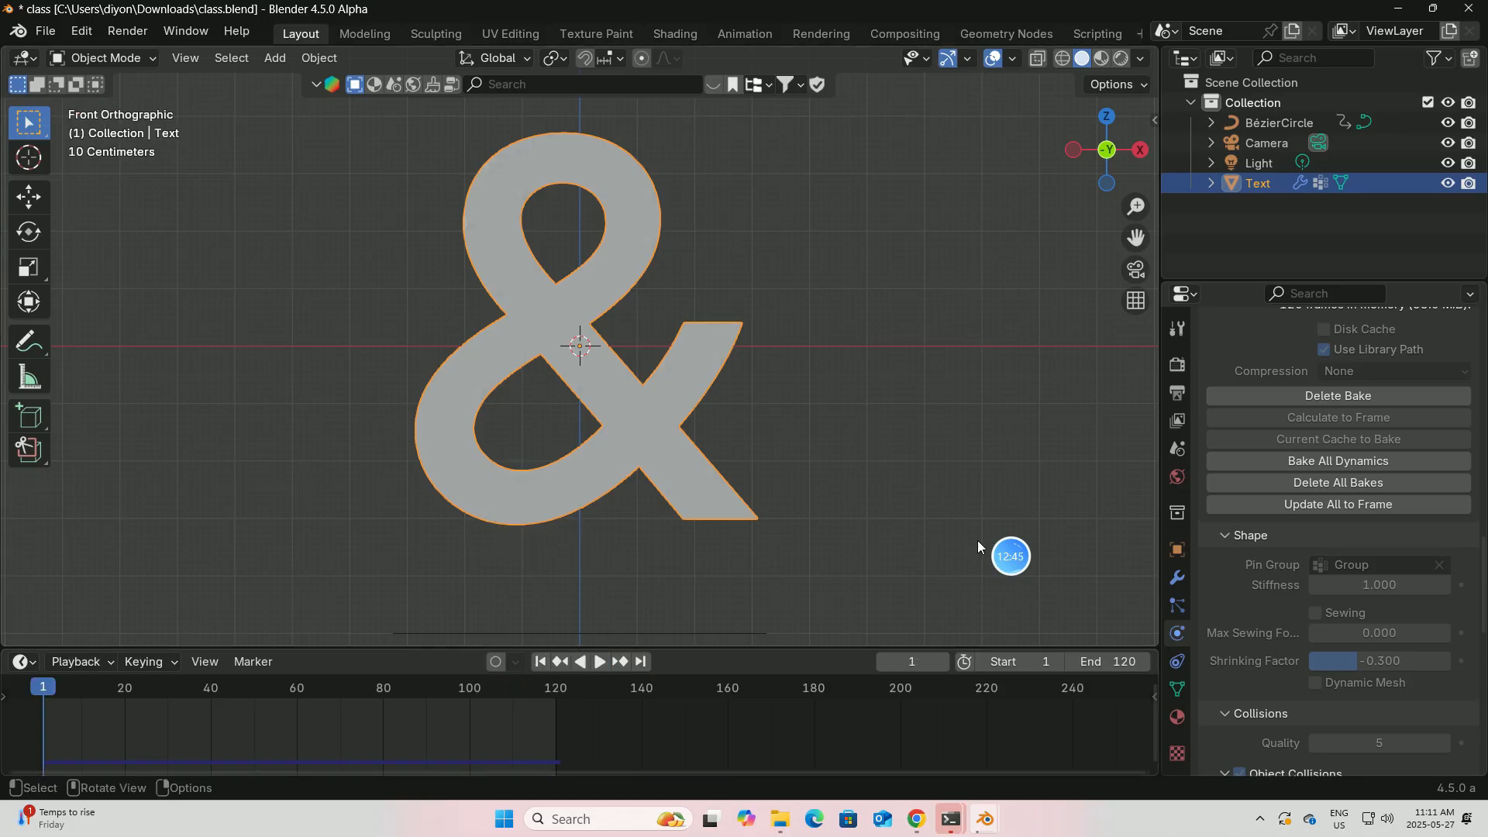
Keyframe the Bézier circle's Z location at 0.5 m on frame 120.
{"action": "scroll", "coordinate": [676, 538], "scroll_direction": "down", "scroll_amount": 1}
{"action": "left_click", "coordinate": [676, 538]}
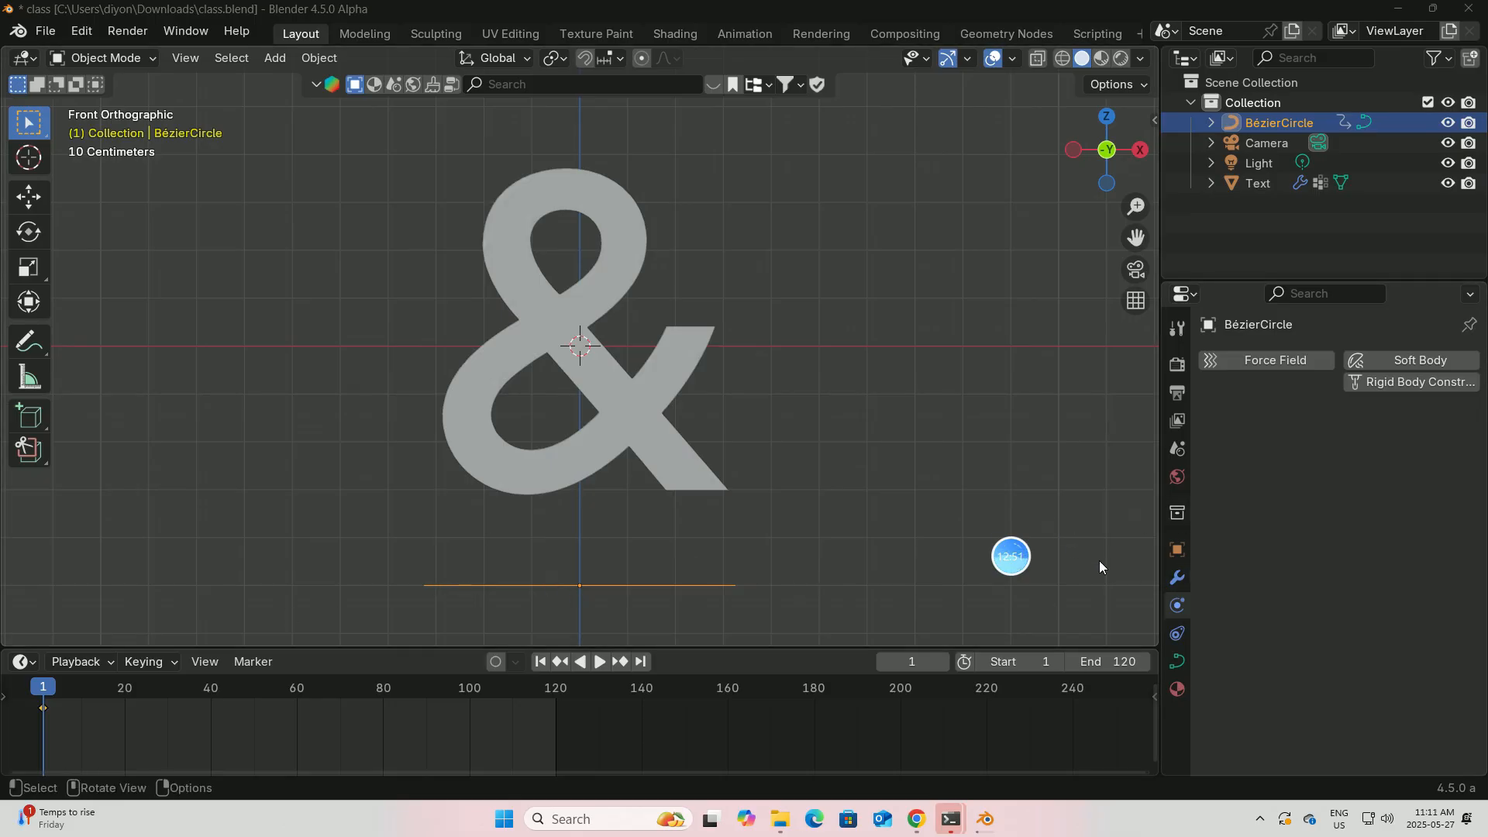
{"action": "left_click", "coordinate": [1176, 547]}
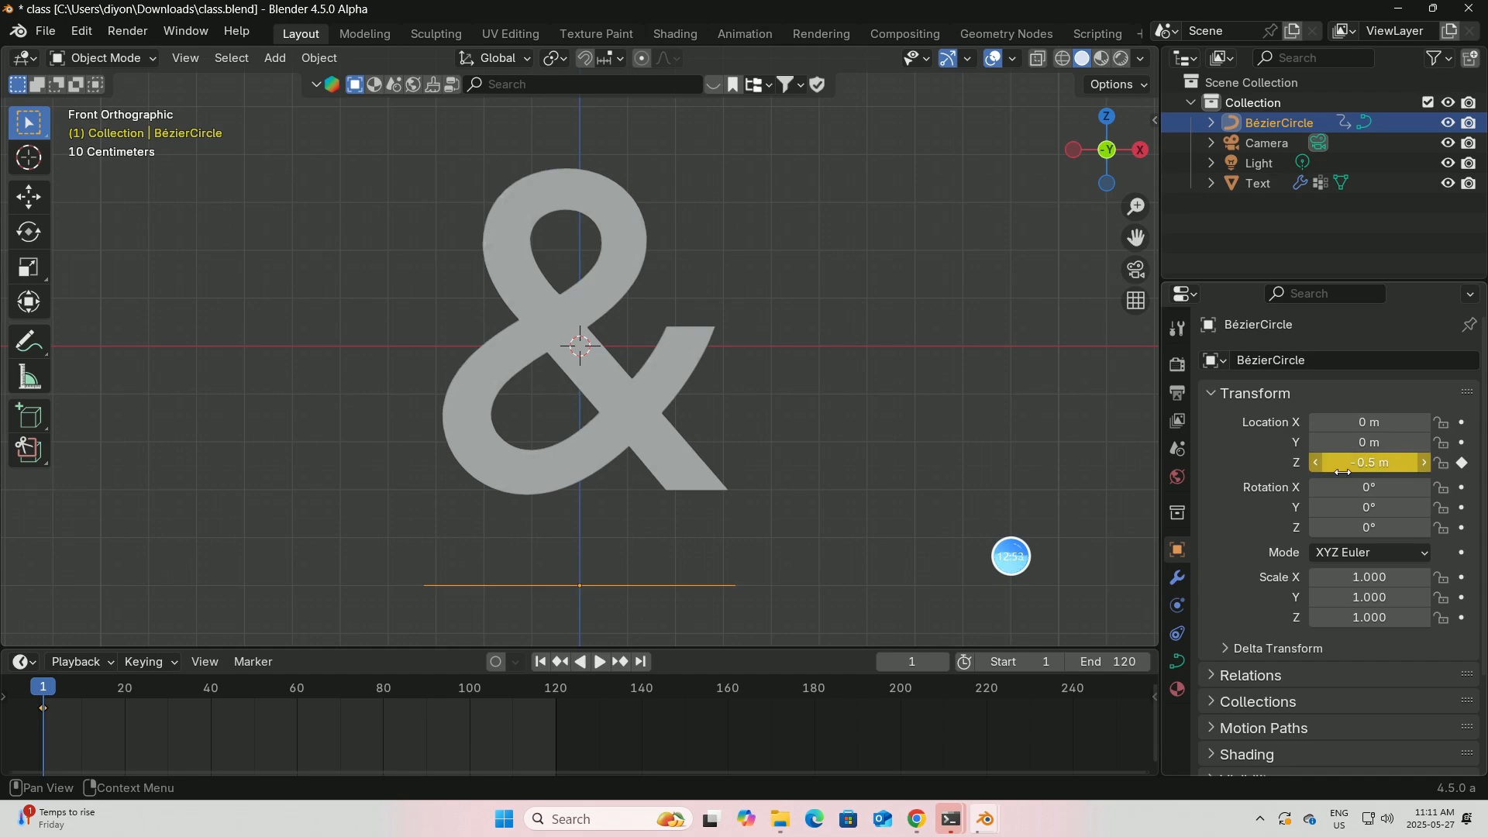
{"action": "left_click", "coordinate": [640, 661]}
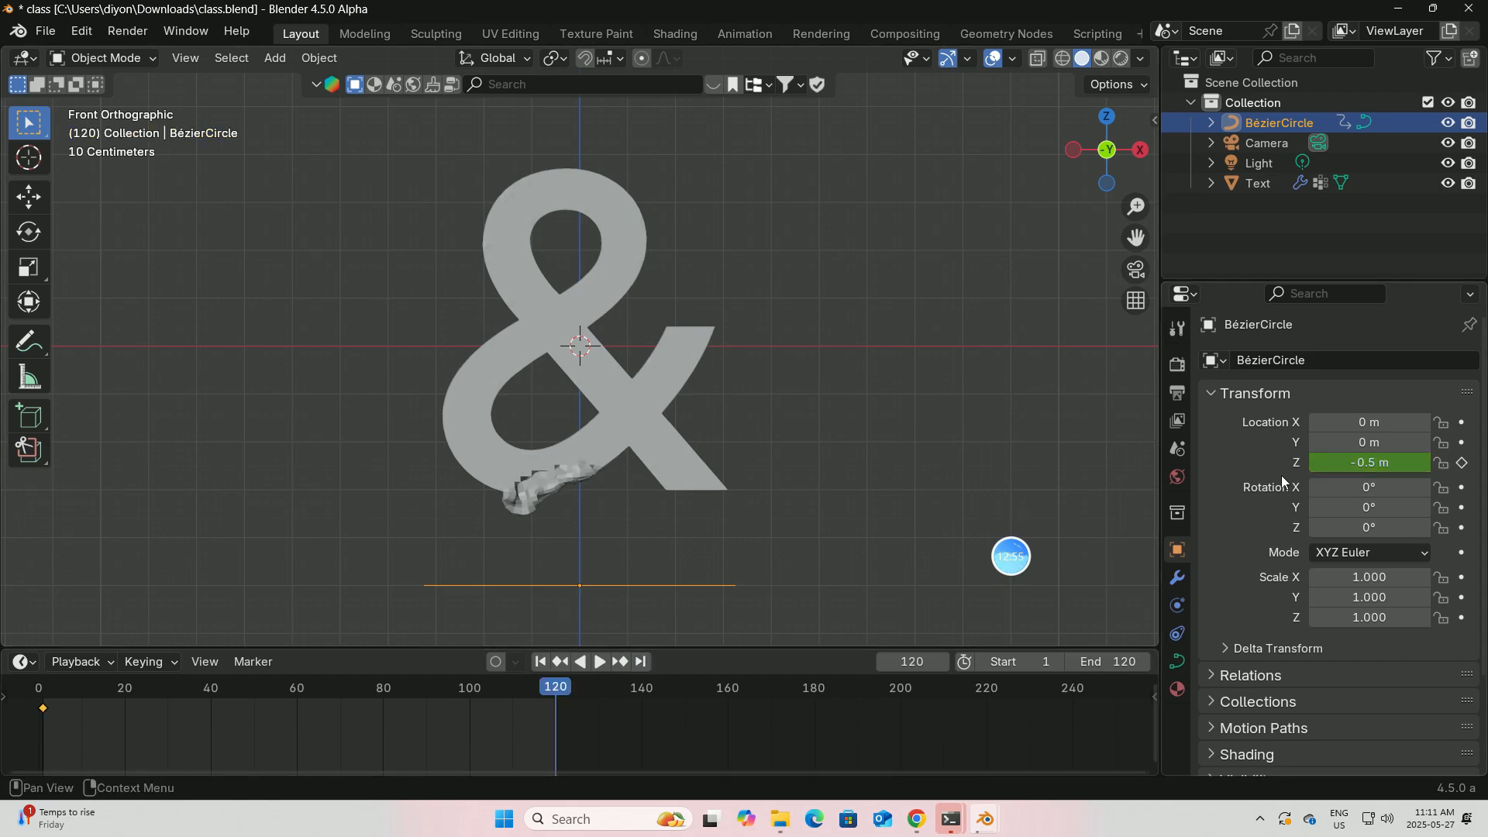
{"action": "left_click", "coordinate": [1363, 463]}
{"action": "type", "text": "0"}
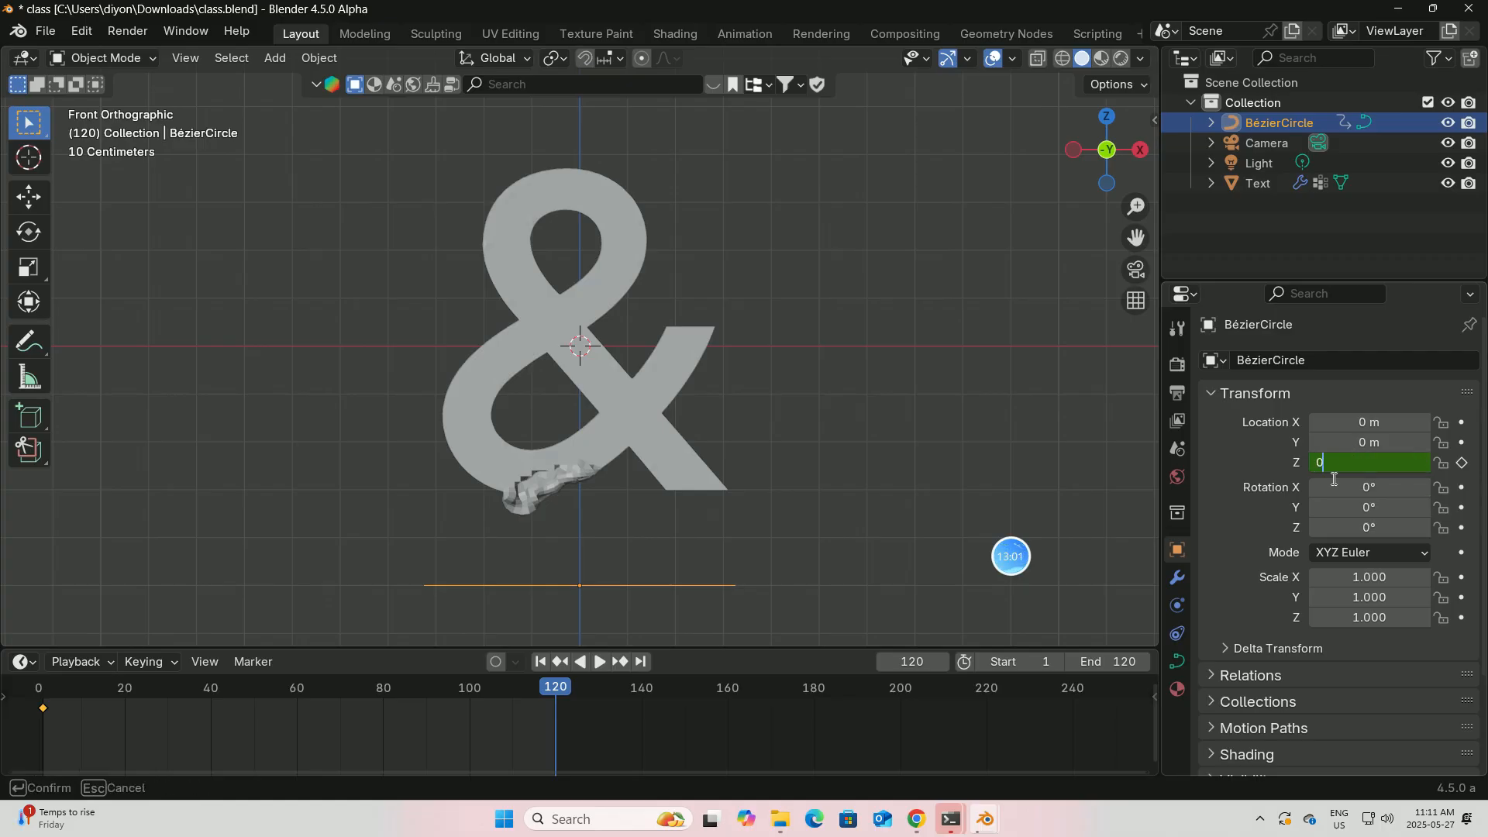
{"action": "key", "text": "Return"}
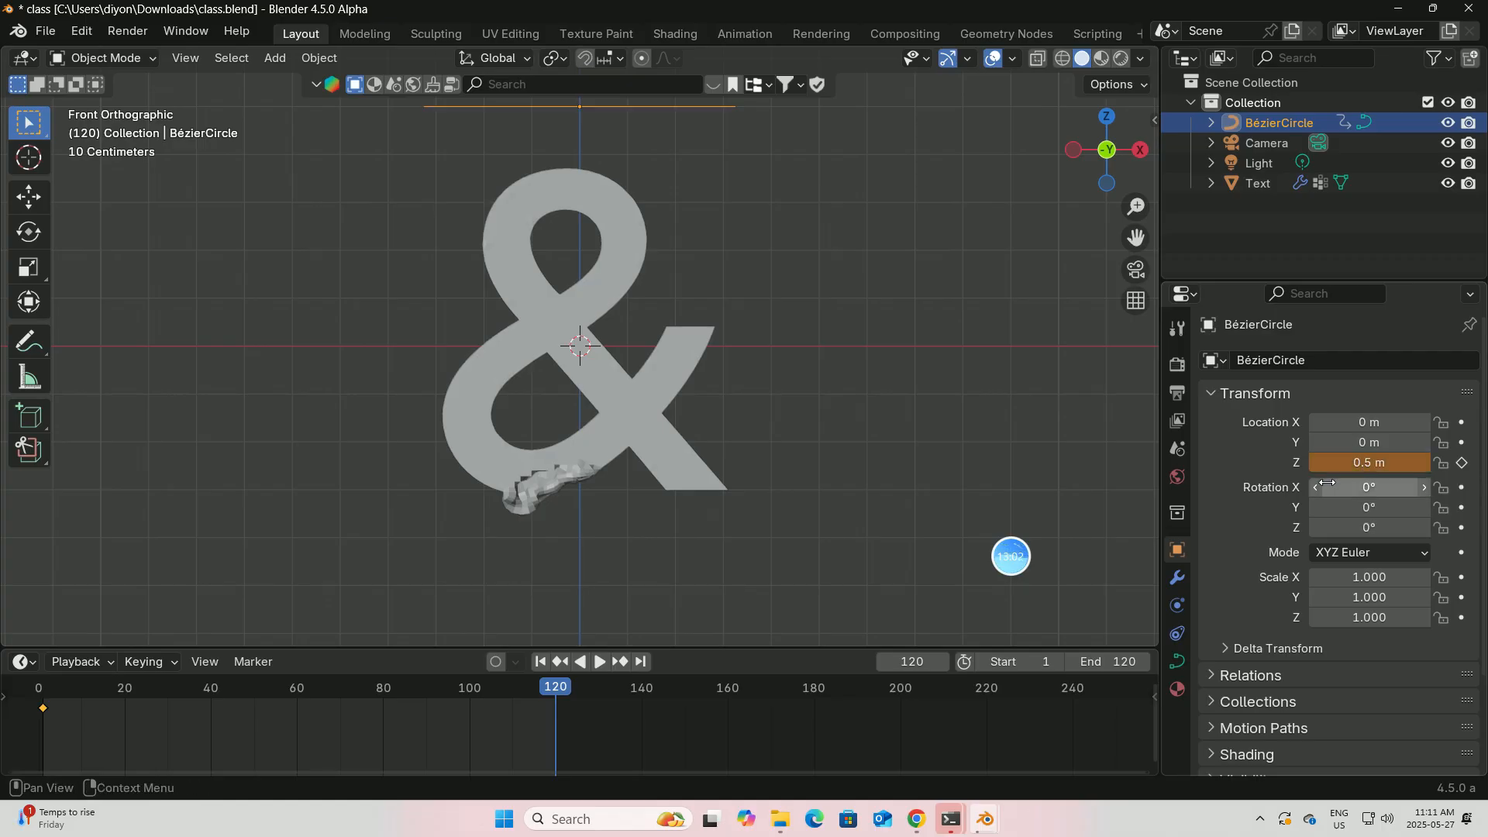
{"action": "left_click", "coordinate": [1462, 463]}
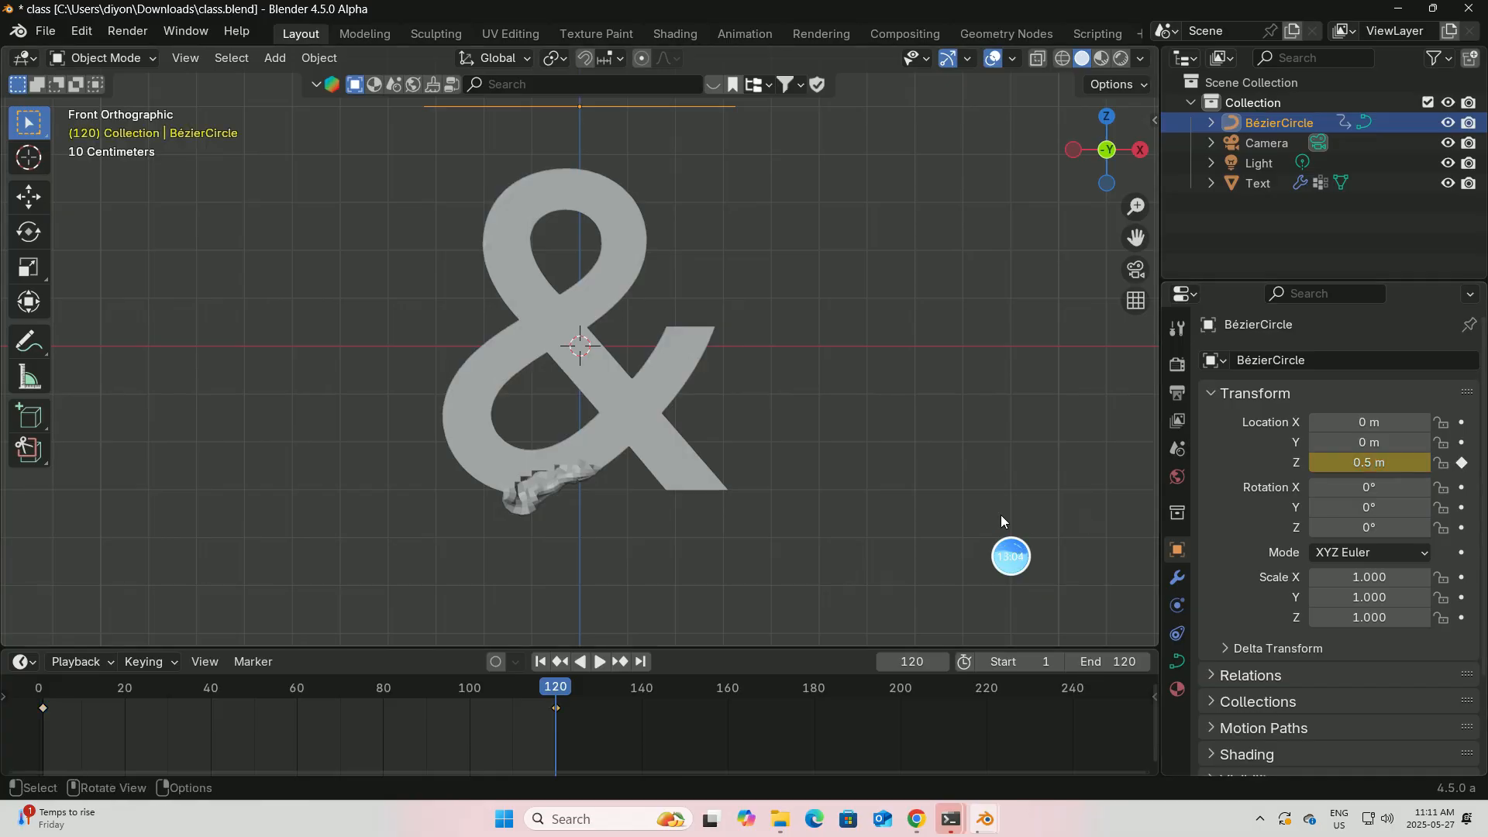
Play the animation from the first frame to preview the circle's movement over the ampersand, stop playback and rewind to frame 1.
{"action": "left_click", "coordinate": [541, 662]}
{"action": "left_click", "coordinate": [599, 662]}
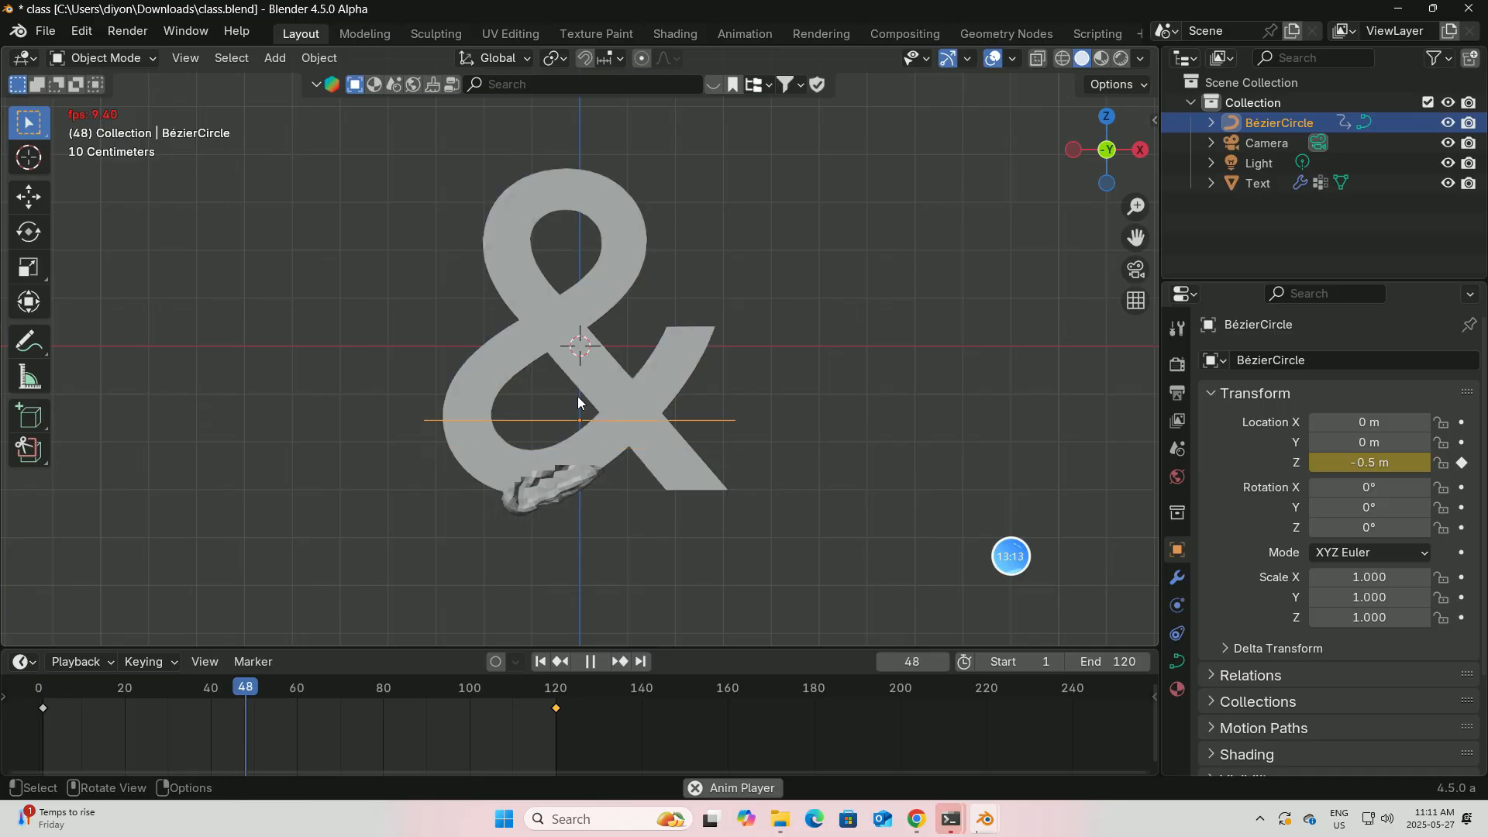
{"action": "left_click", "coordinate": [596, 661]}
{"action": "left_click", "coordinate": [540, 661]}
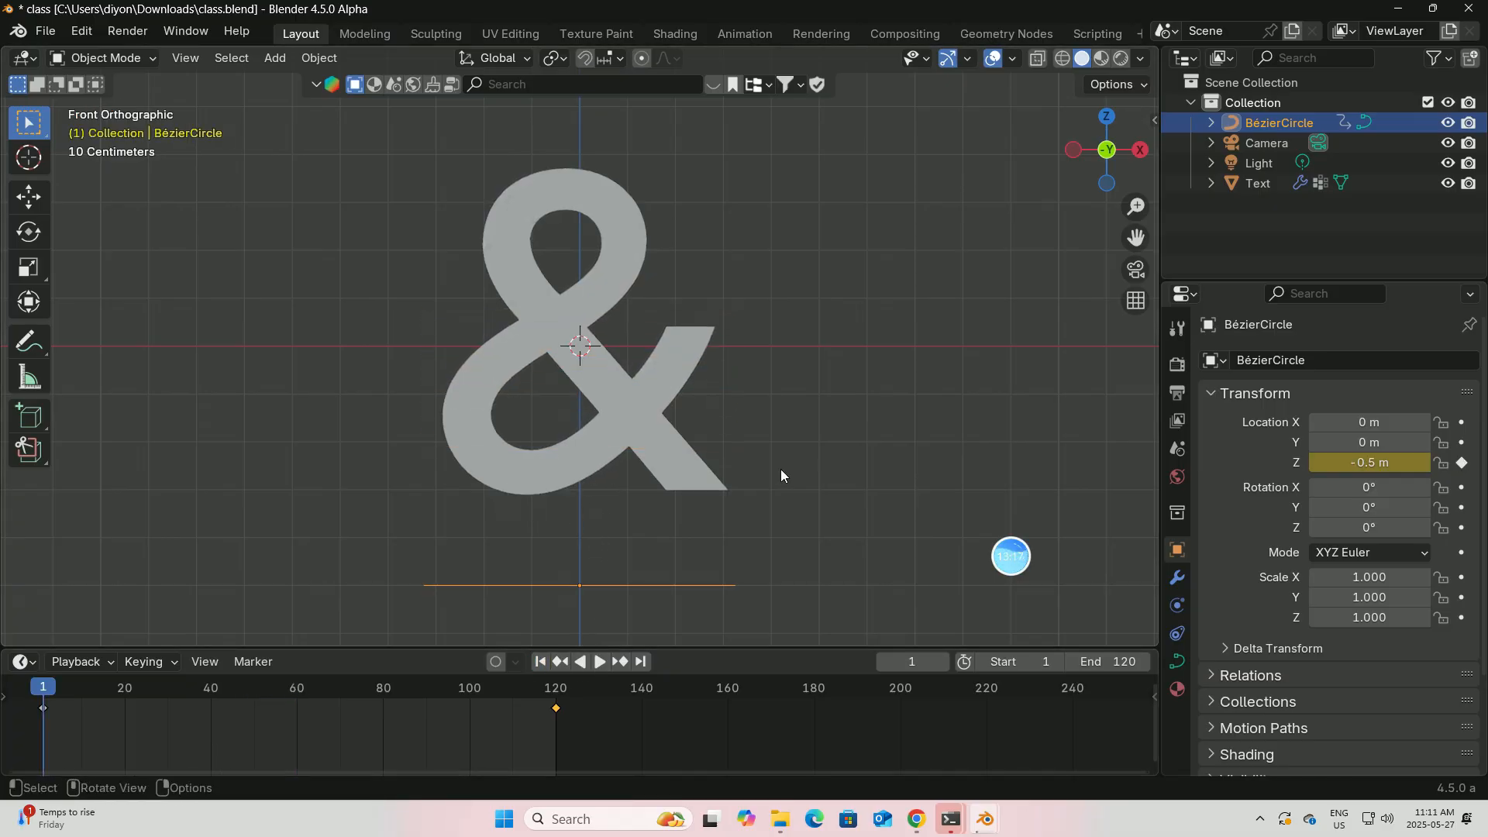
Delete the ampersand text's existing cloth bake and bake its cloth simulation again for frames 1 to 120.
{"action": "left_click", "coordinate": [1178, 607]}
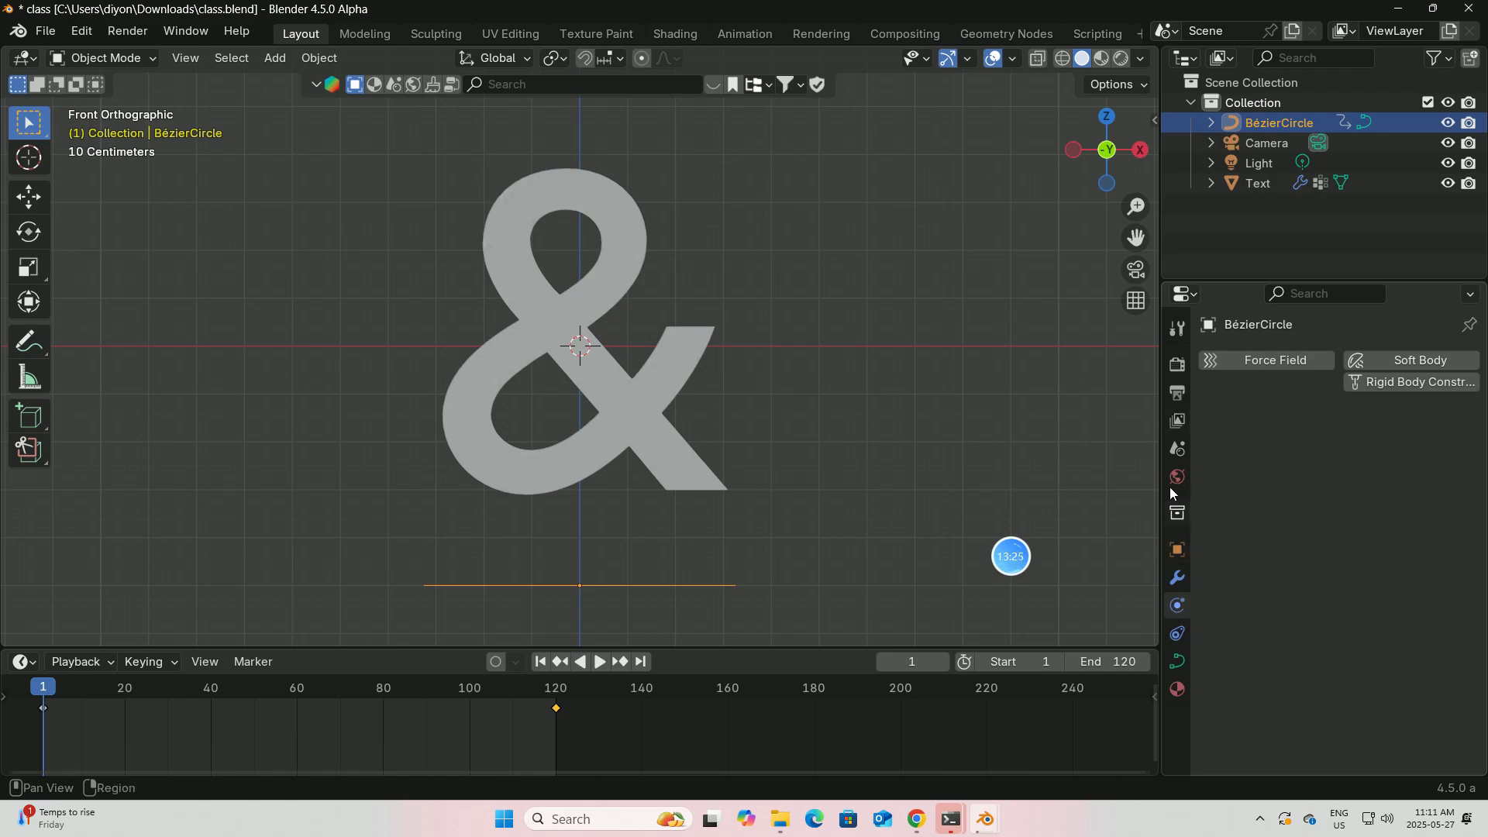
{"action": "mouse_move", "coordinate": [1025, 568]}
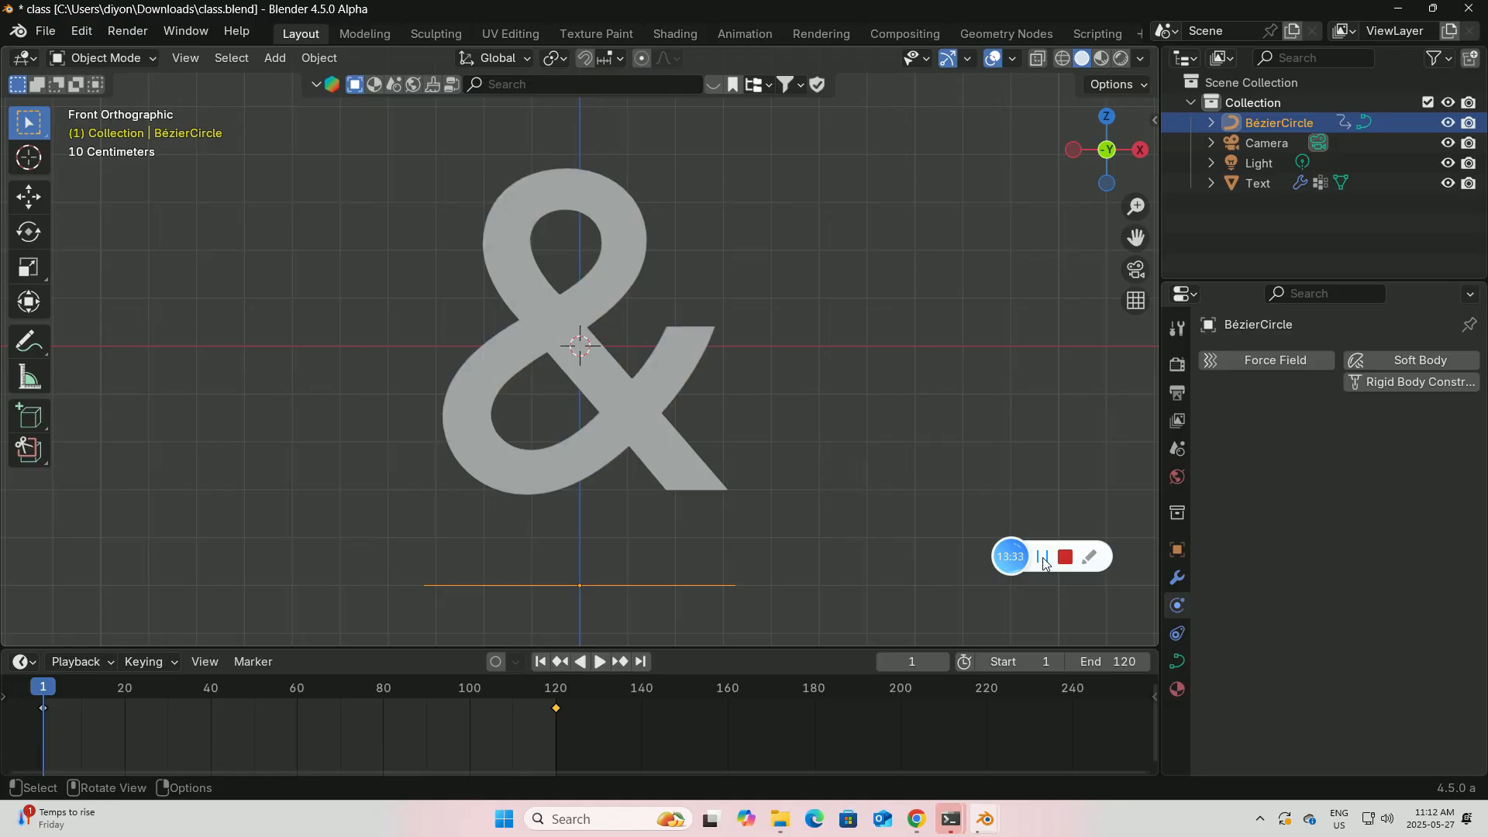
{"action": "left_click", "coordinate": [682, 442]}
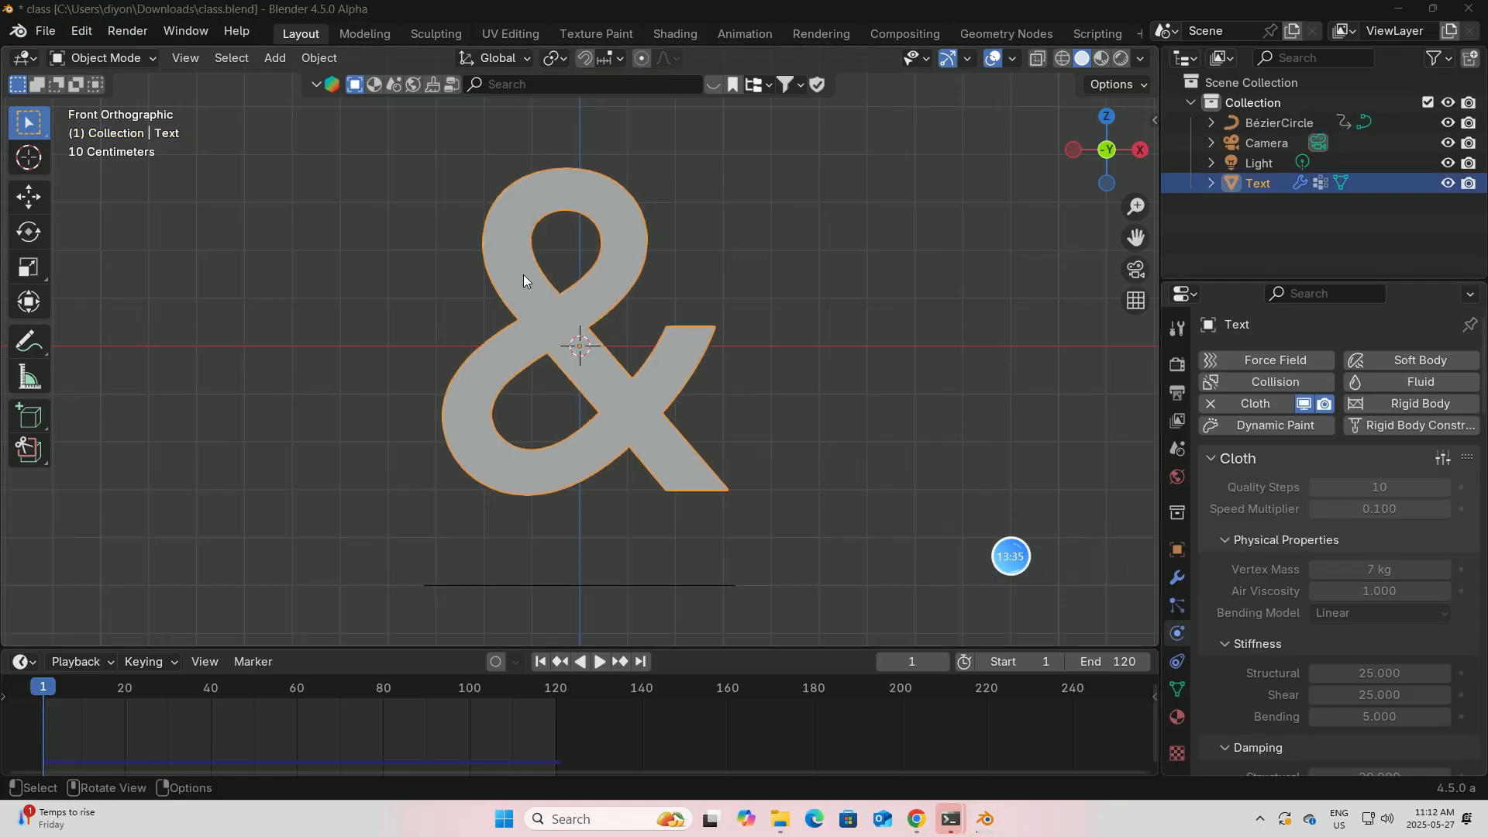
{"action": "scroll", "coordinate": [1316, 555], "scroll_direction": "down", "scroll_amount": 7}
{"action": "scroll", "coordinate": [1307, 607], "scroll_direction": "down", "scroll_amount": 12}
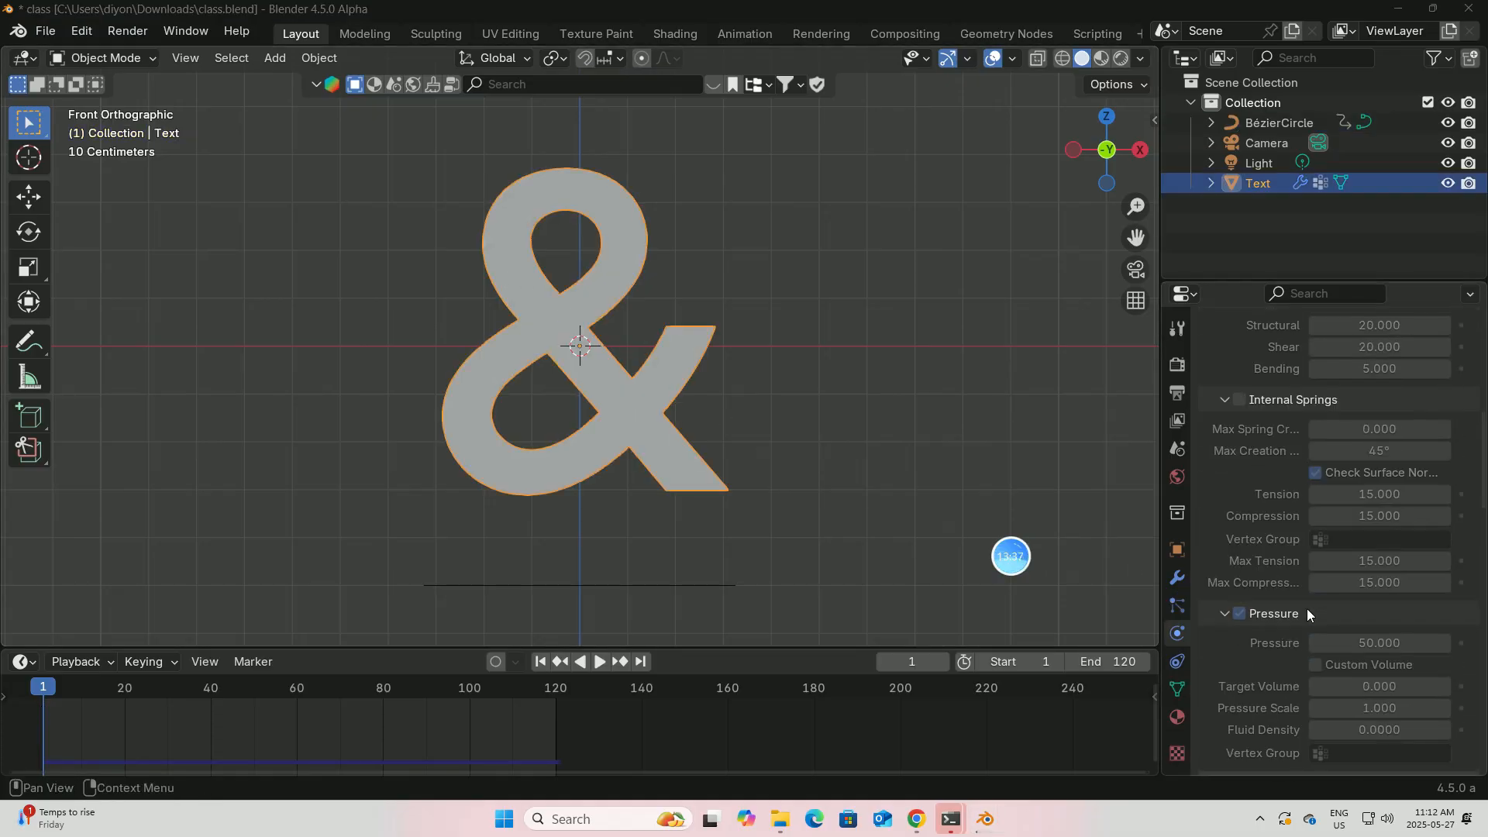
{"action": "left_click", "coordinate": [1324, 628]}
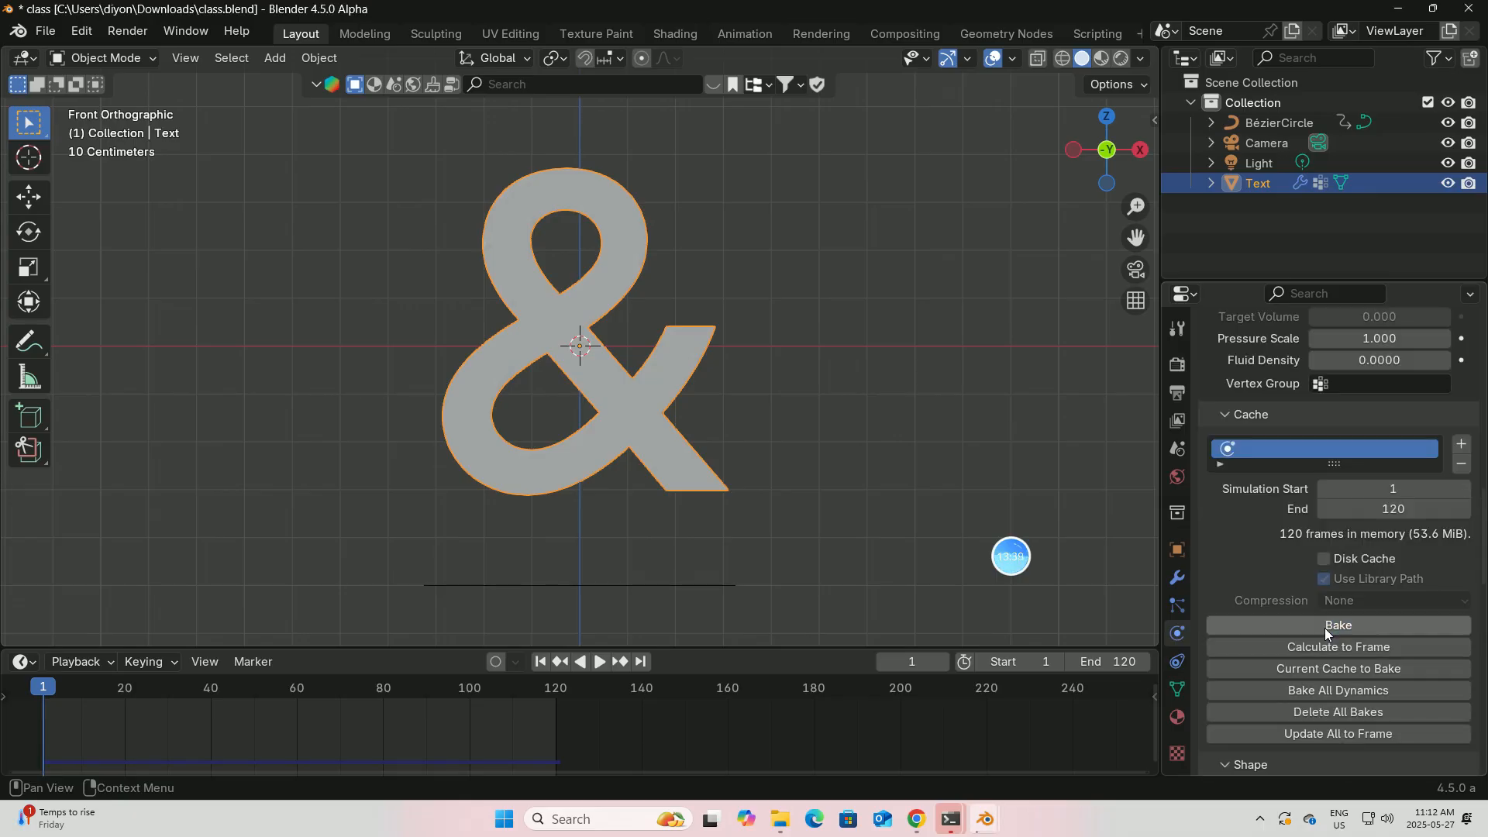
{"action": "left_click", "coordinate": [1336, 625]}
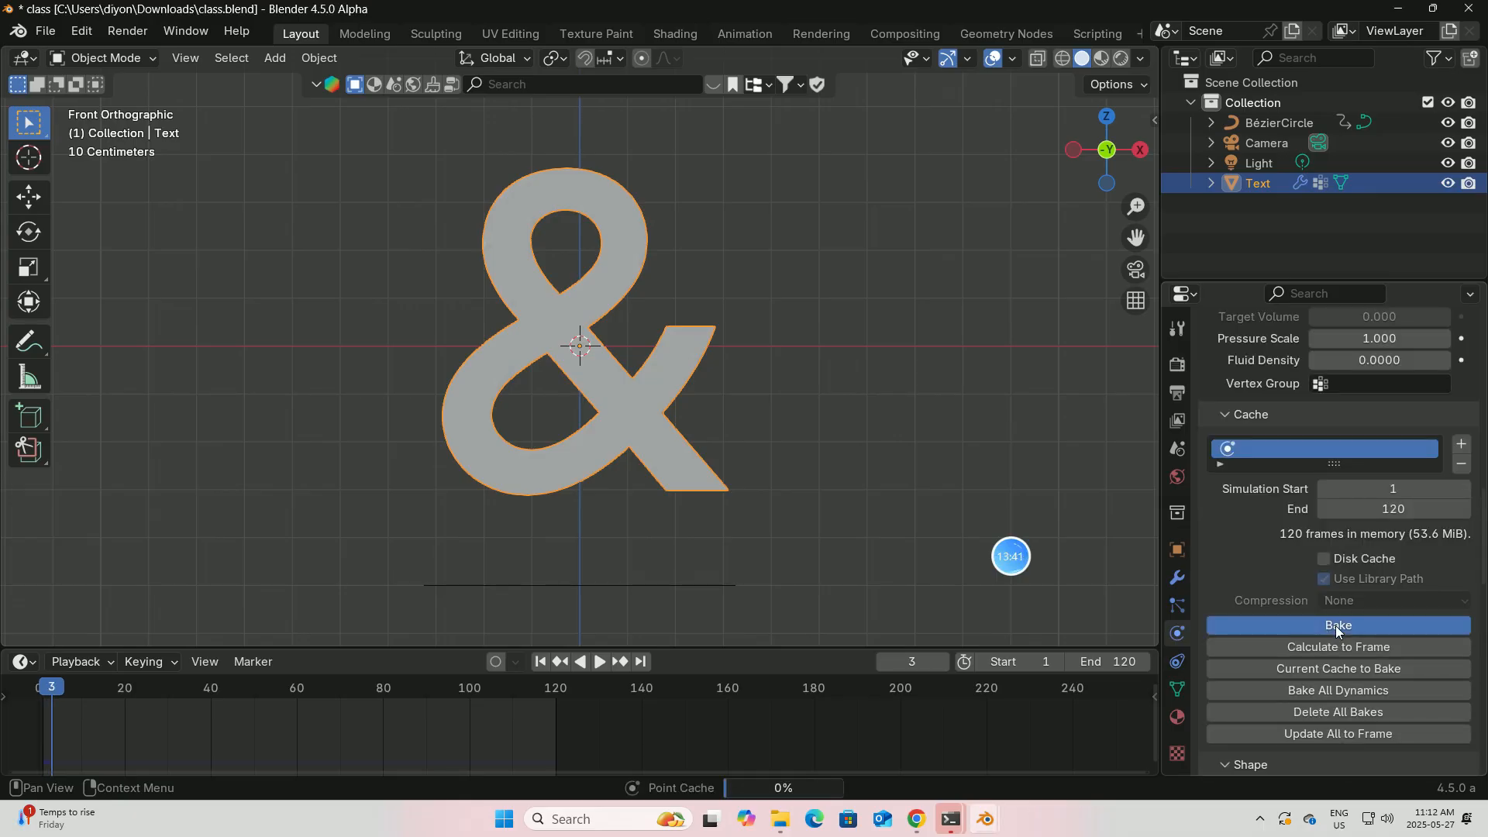
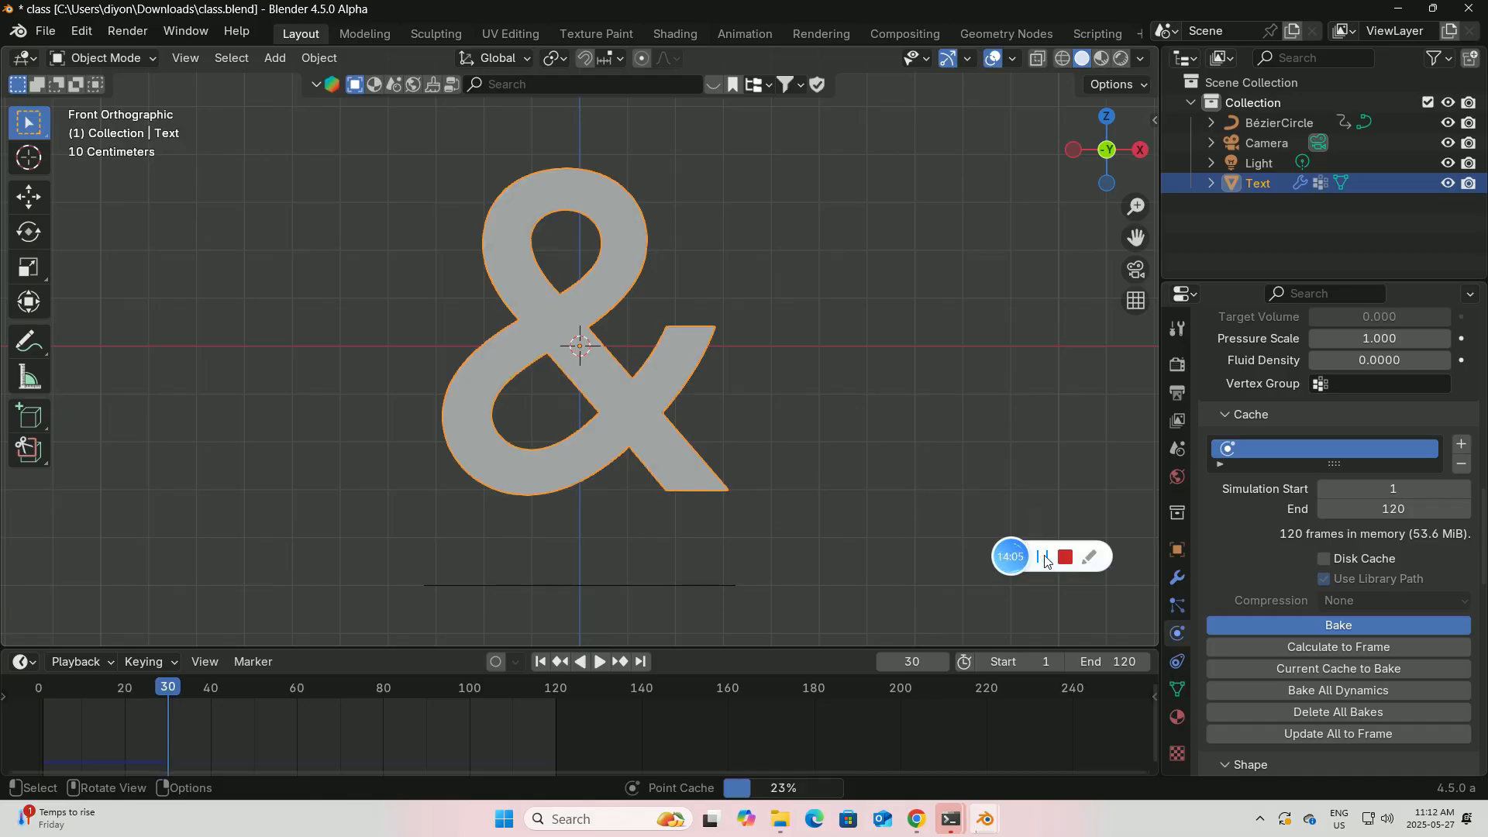
{"action": "left_click", "coordinate": [1045, 559]}
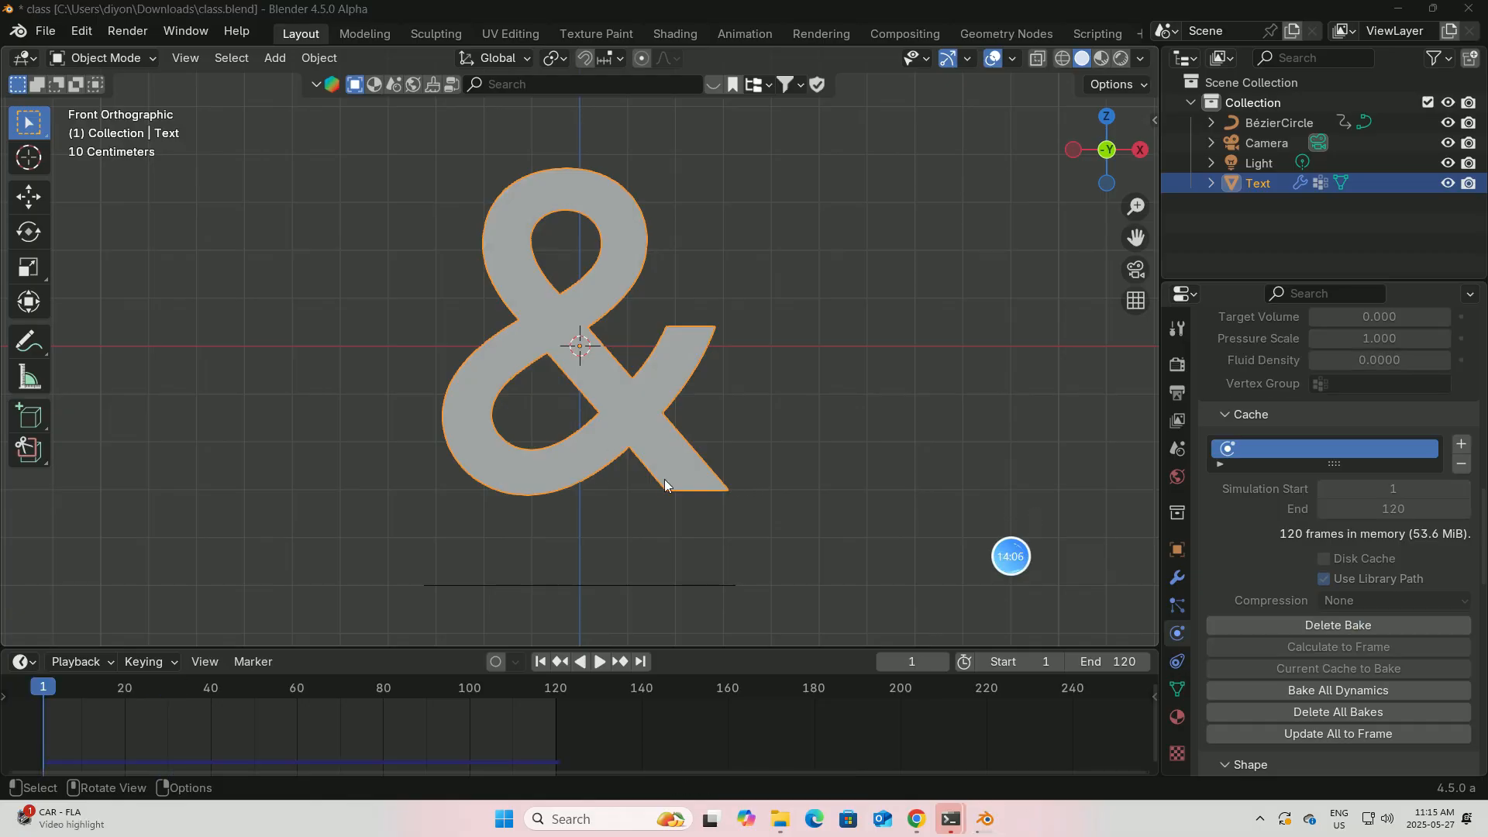
Play back the baked cloth simulation and stop at frame 64 to examine the inflated ampersand up close.
{"action": "left_click", "coordinate": [601, 662]}
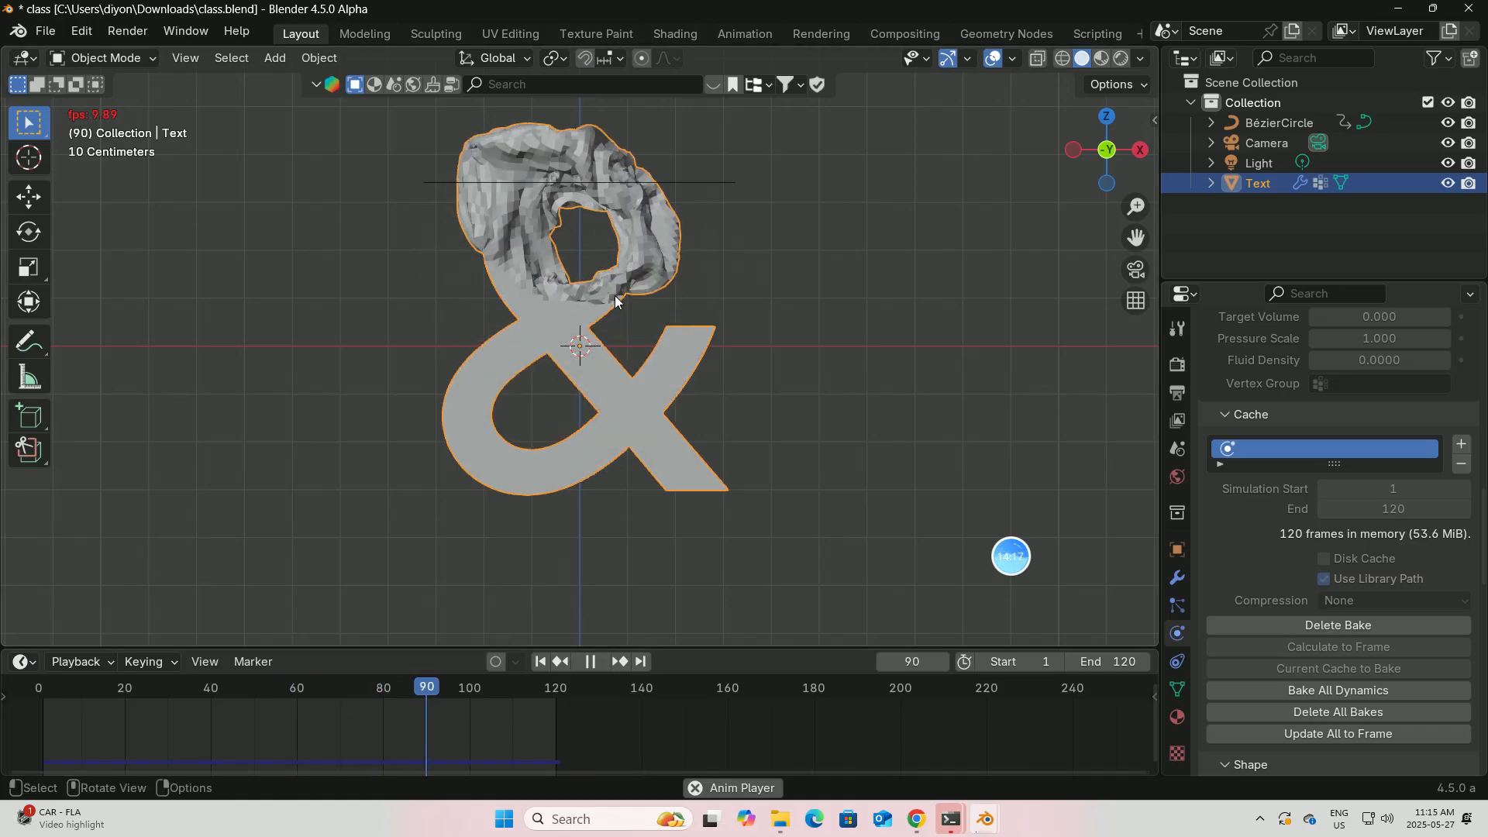
{"action": "left_click", "coordinate": [592, 662]}
{"action": "key", "text": "space"}
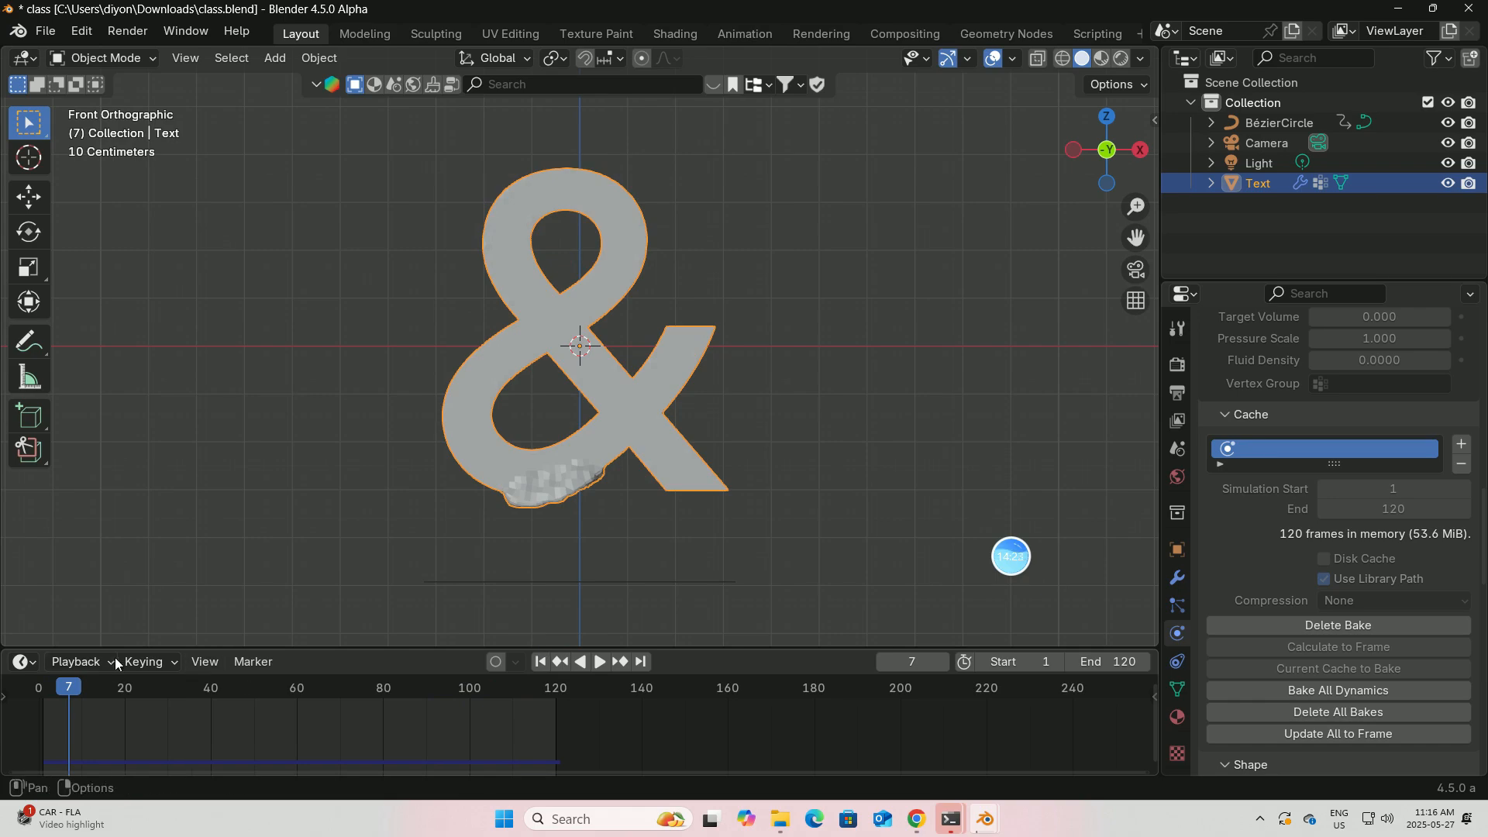
{"action": "mouse_move", "coordinate": [314, 693]}
{"action": "left_mouse_down"}
{"action": "mouse_move", "coordinate": [333, 690]}
{"action": "mouse_move", "coordinate": [316, 691]}
{"action": "left_mouse_up"}
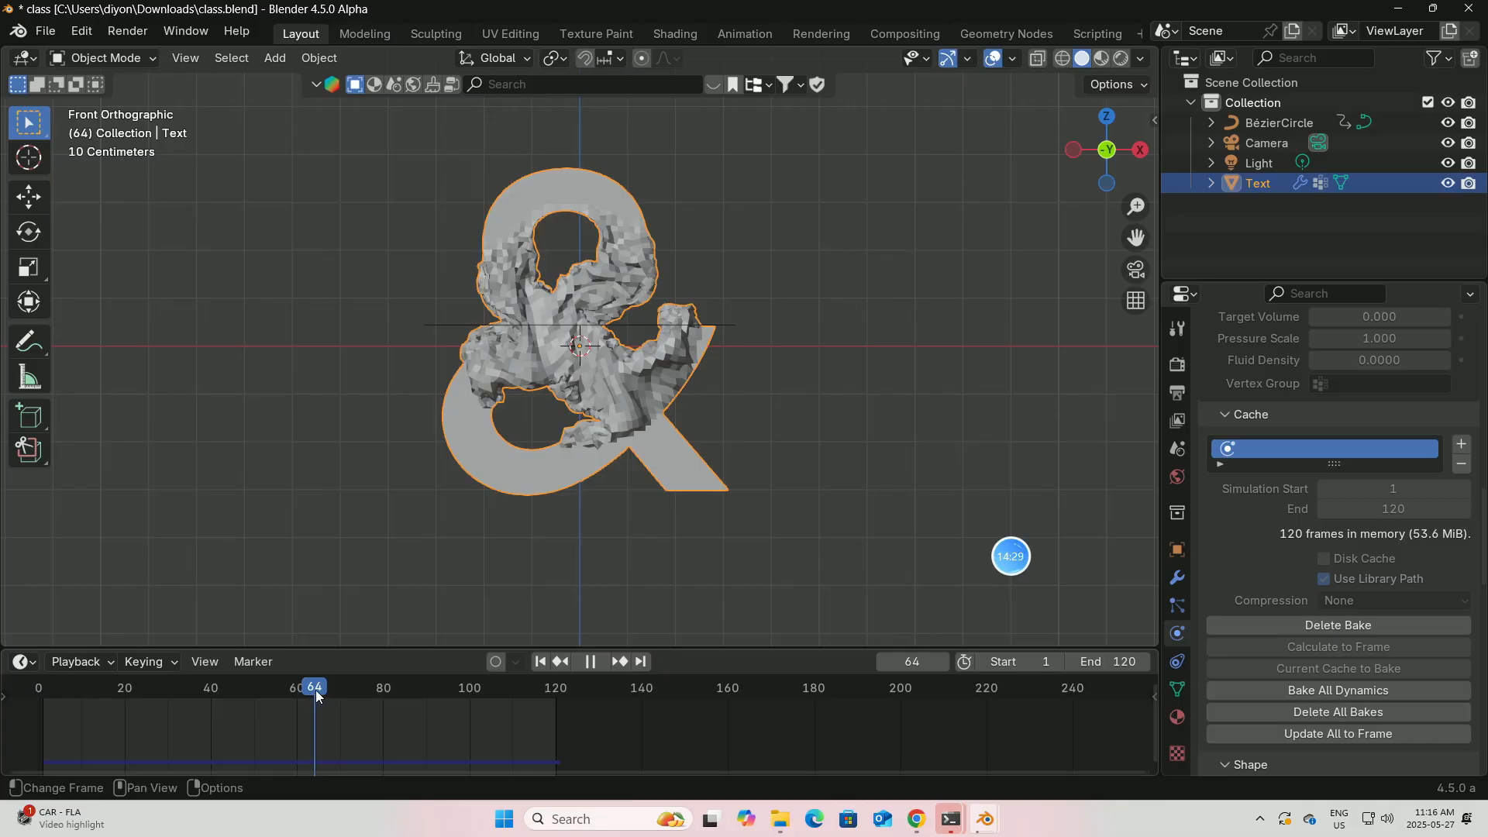
{"action": "key", "text": "space"}
{"action": "scroll", "coordinate": [718, 362], "scroll_direction": "up", "scroll_amount": 2}
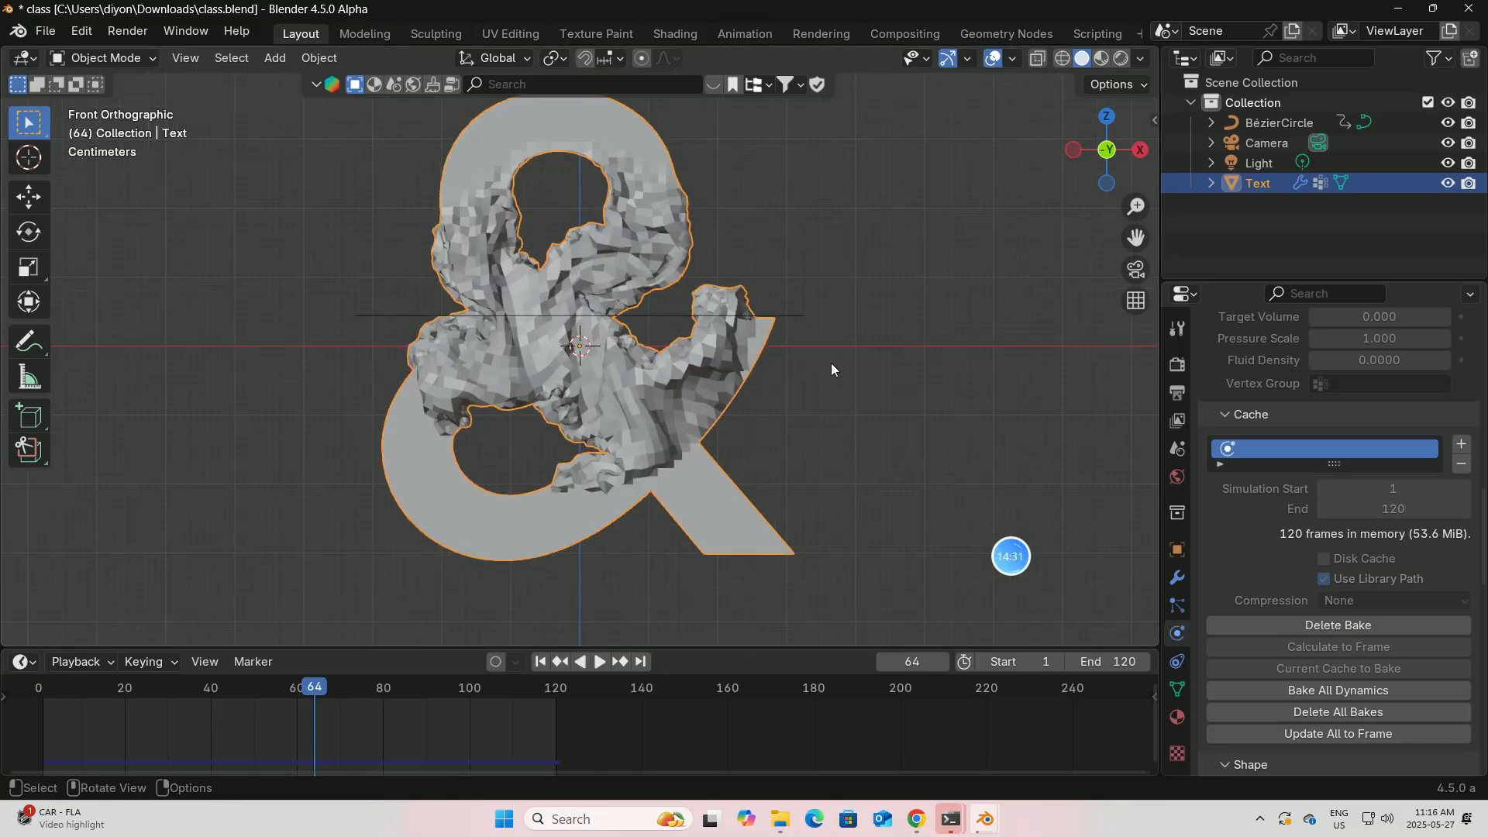
Save the project file class.blend.
{"action": "left_click", "coordinate": [45, 31]}
{"action": "left_click", "coordinate": [85, 162]}
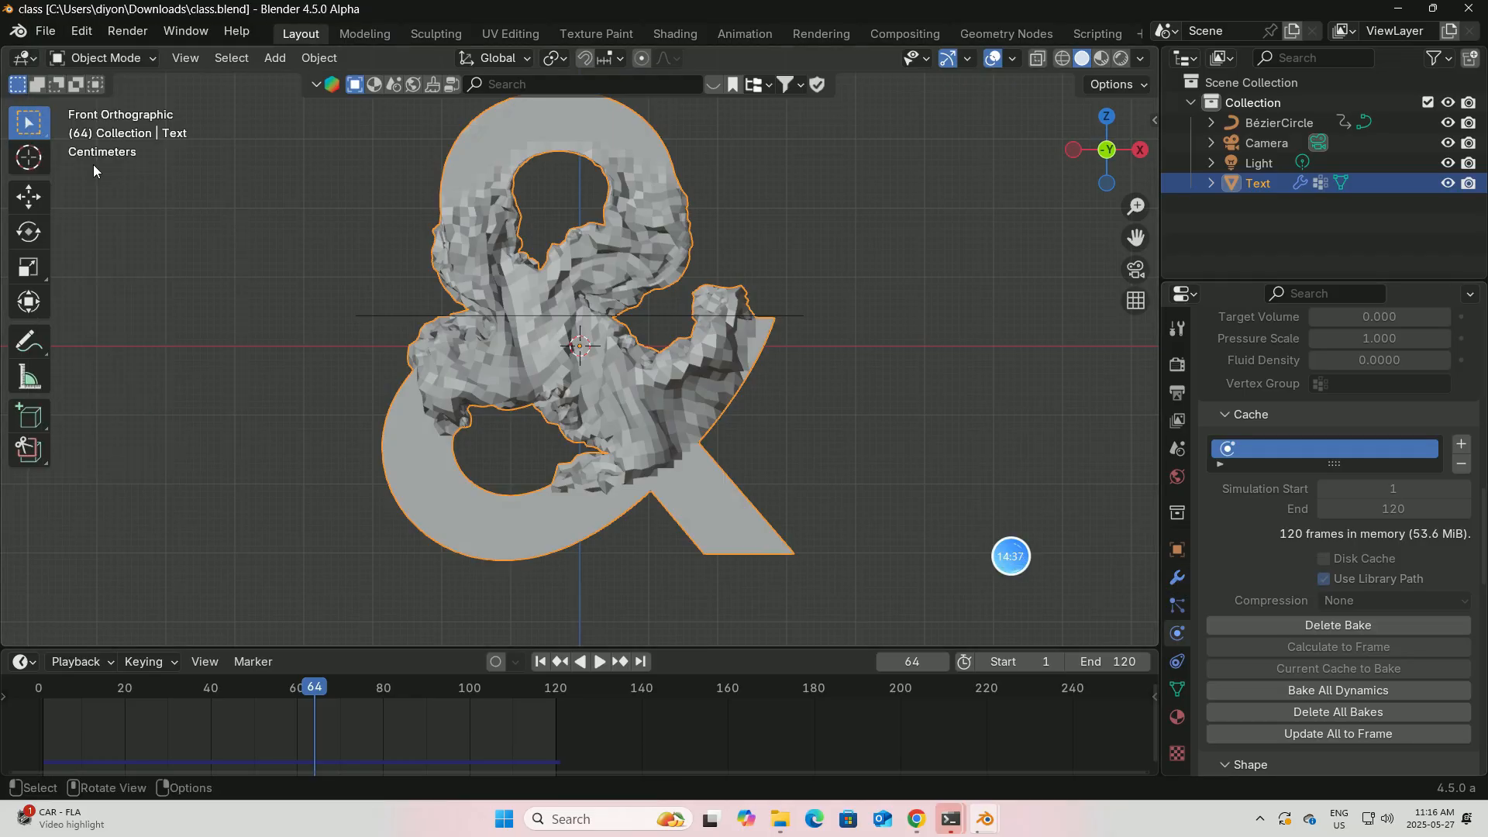
Add a Catmull-Clark Subdivision Surface modifier after the ampersand's Cloth modifier and set its render level to 3.
{"action": "left_click", "coordinate": [1177, 579]}
{"action": "scroll", "coordinate": [1263, 388], "scroll_direction": "up", "scroll_amount": 3}
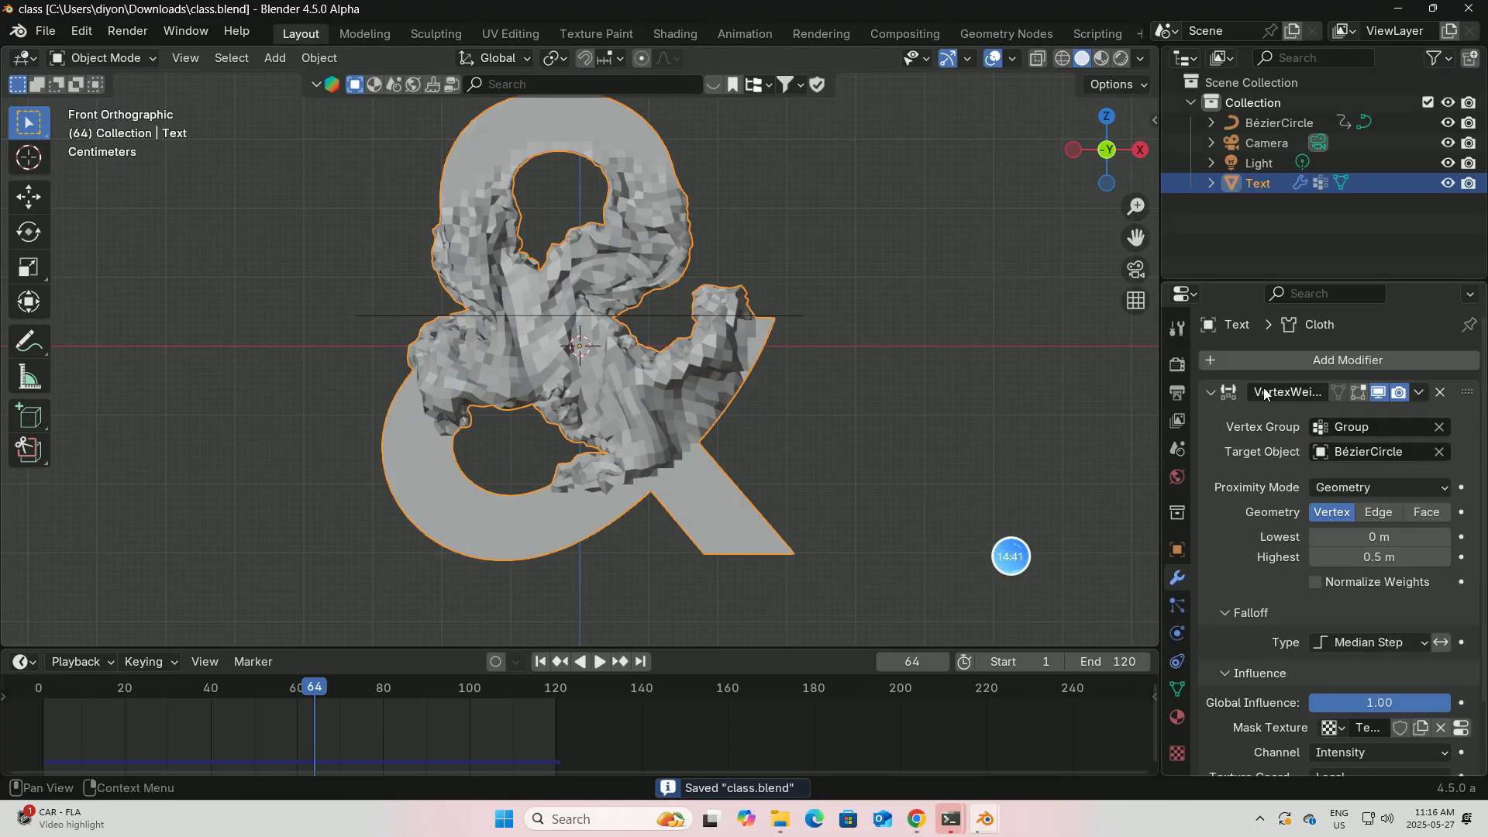
{"action": "left_click", "coordinate": [1212, 393]}
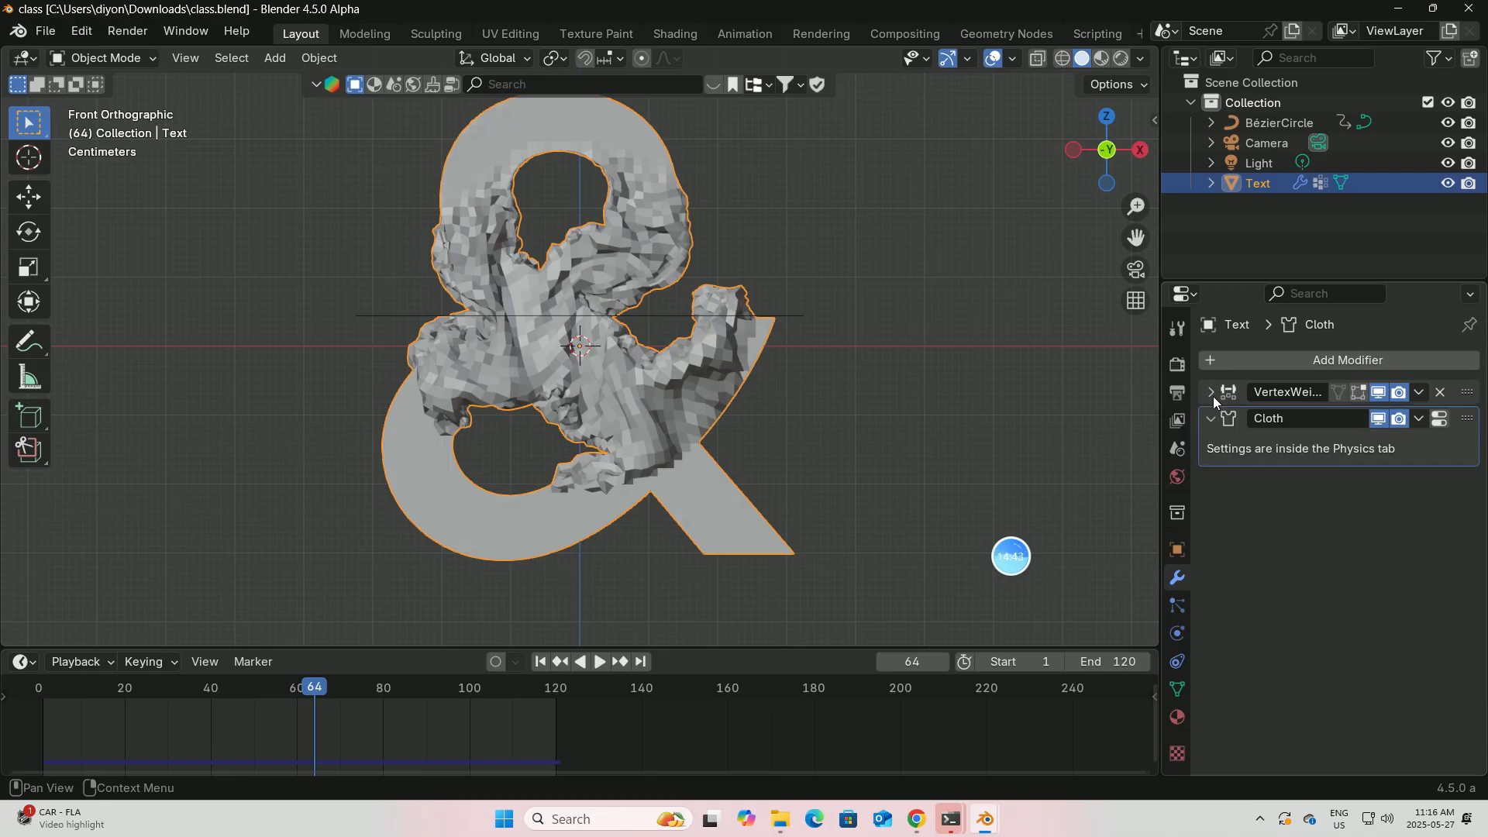
{"action": "left_click", "coordinate": [1213, 418]}
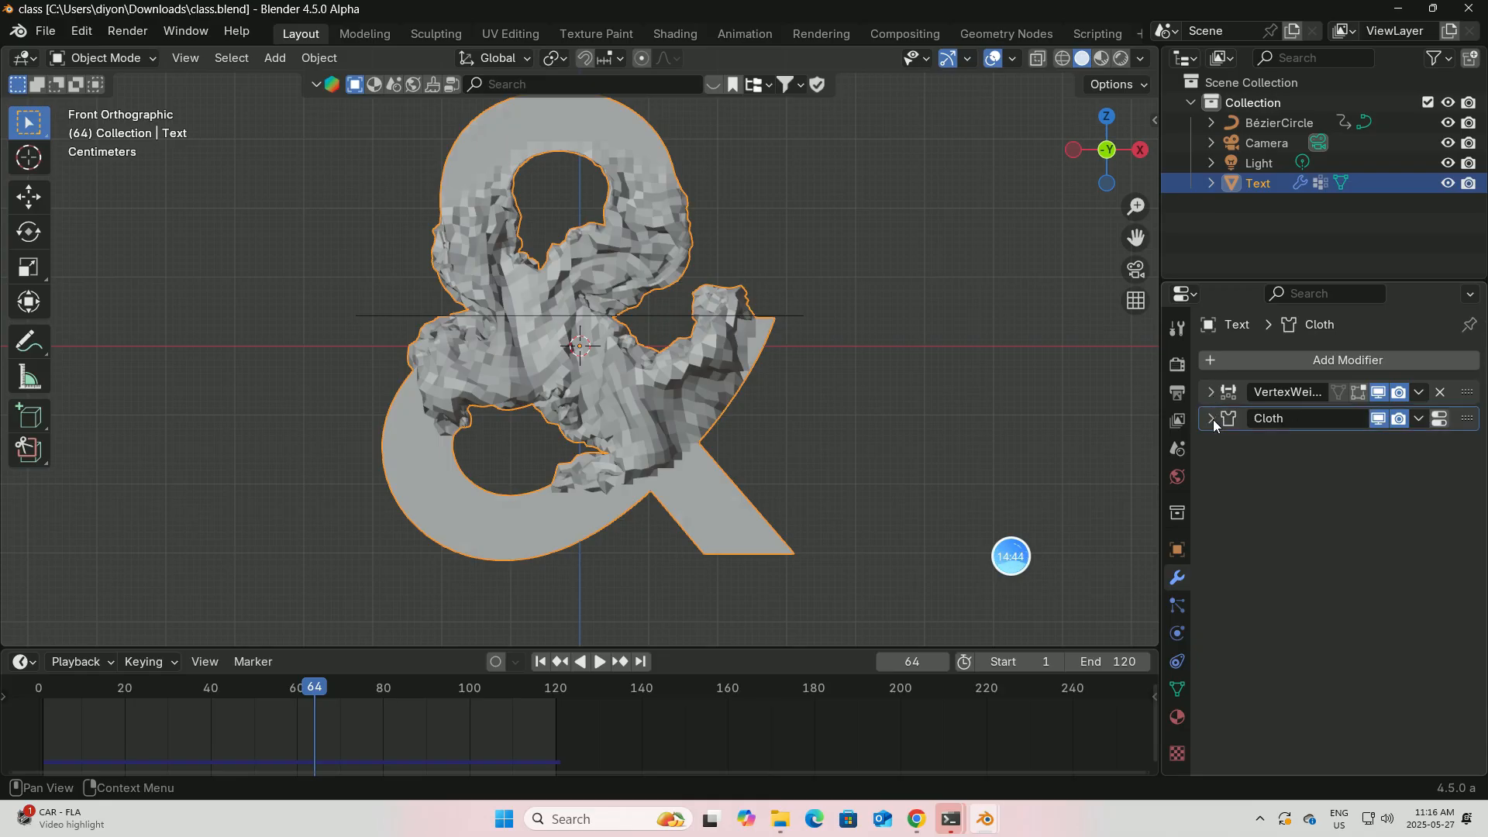
{"action": "left_click", "coordinate": [1257, 360]}
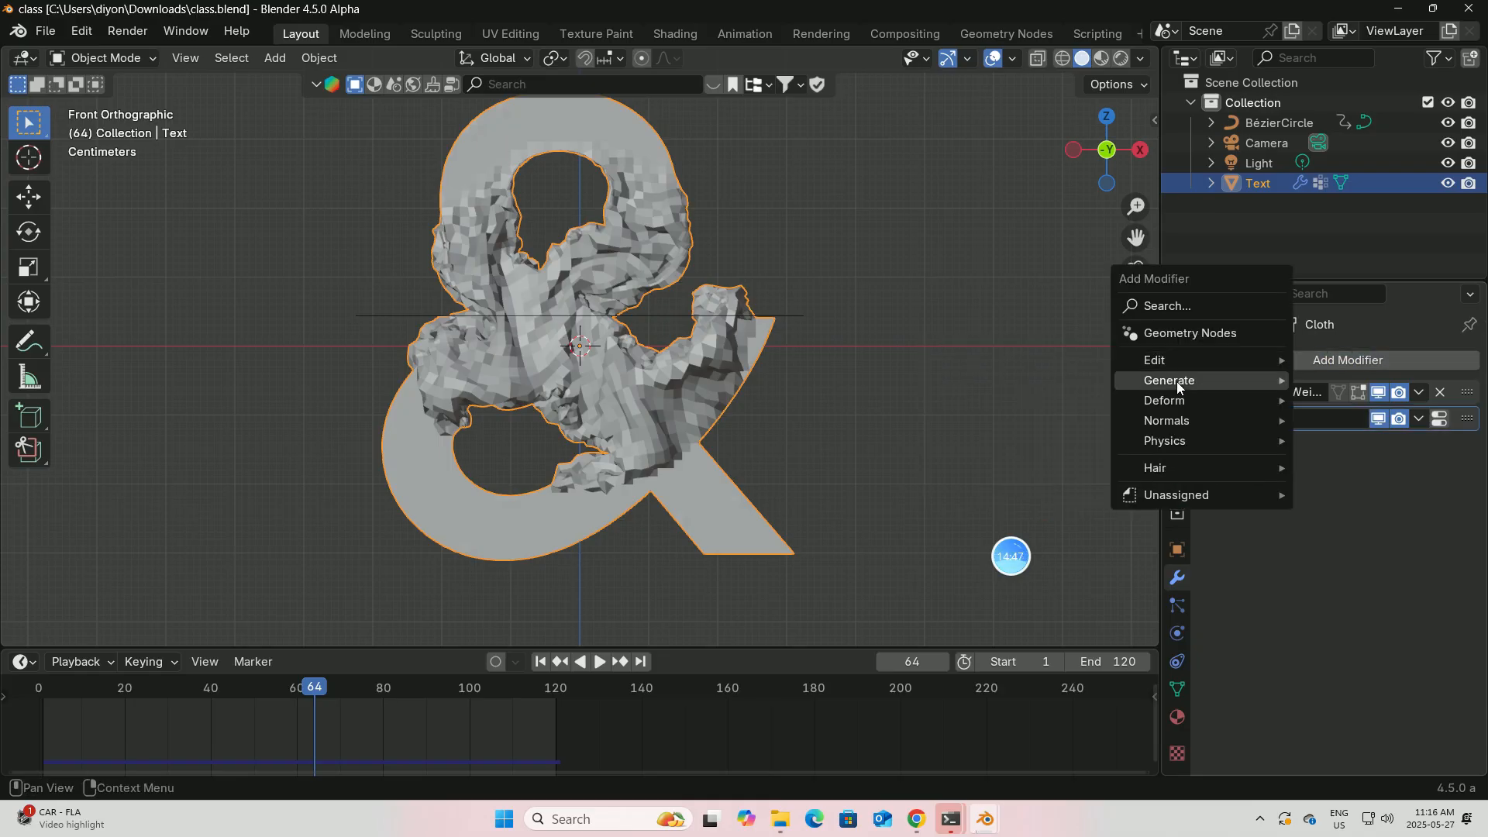
{"action": "mouse_move", "coordinate": [1177, 382]}
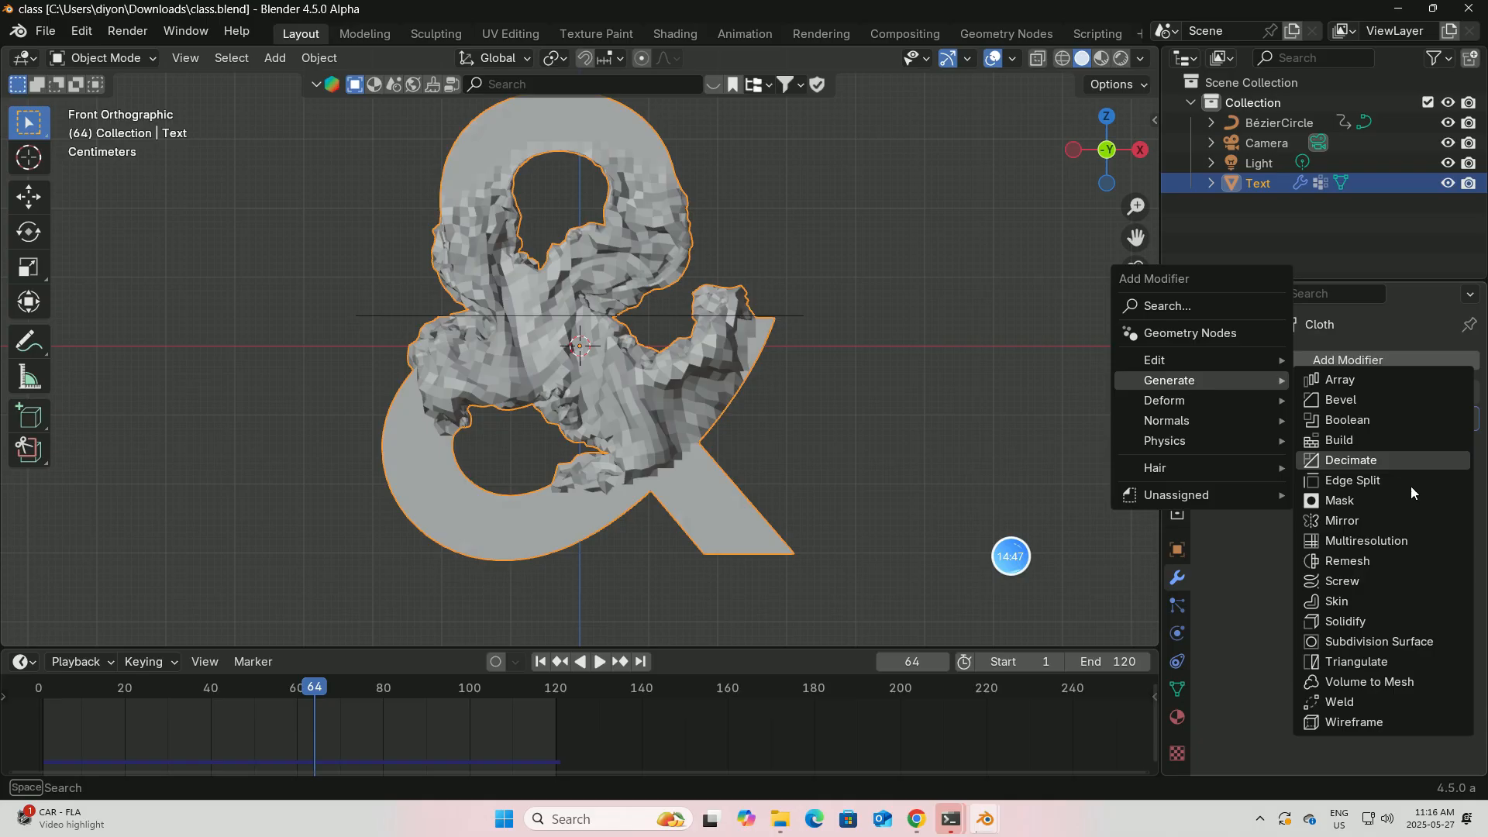
{"action": "left_click", "coordinate": [1348, 642]}
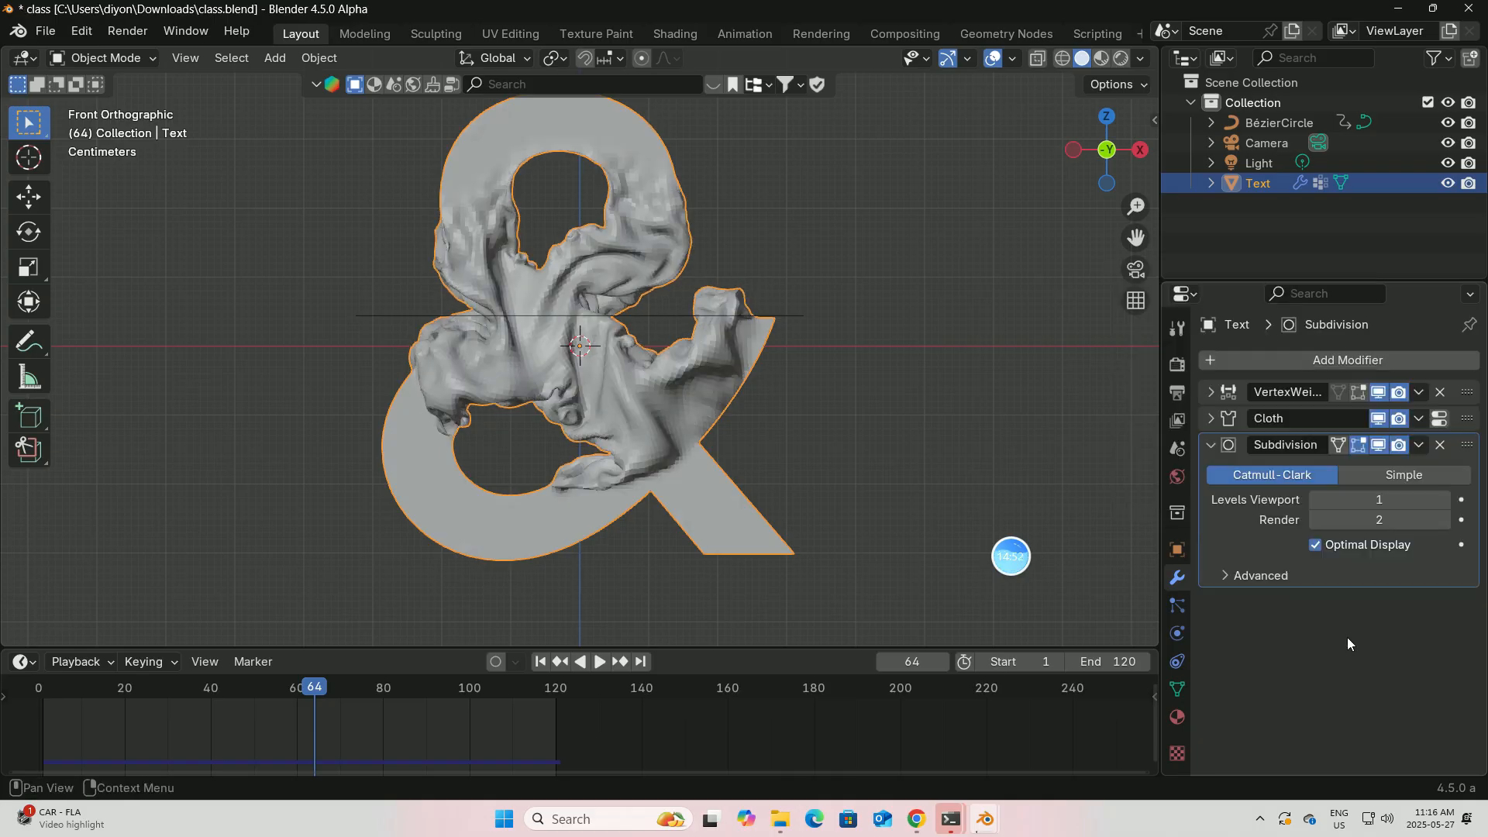
{"action": "left_click", "coordinate": [1444, 519]}
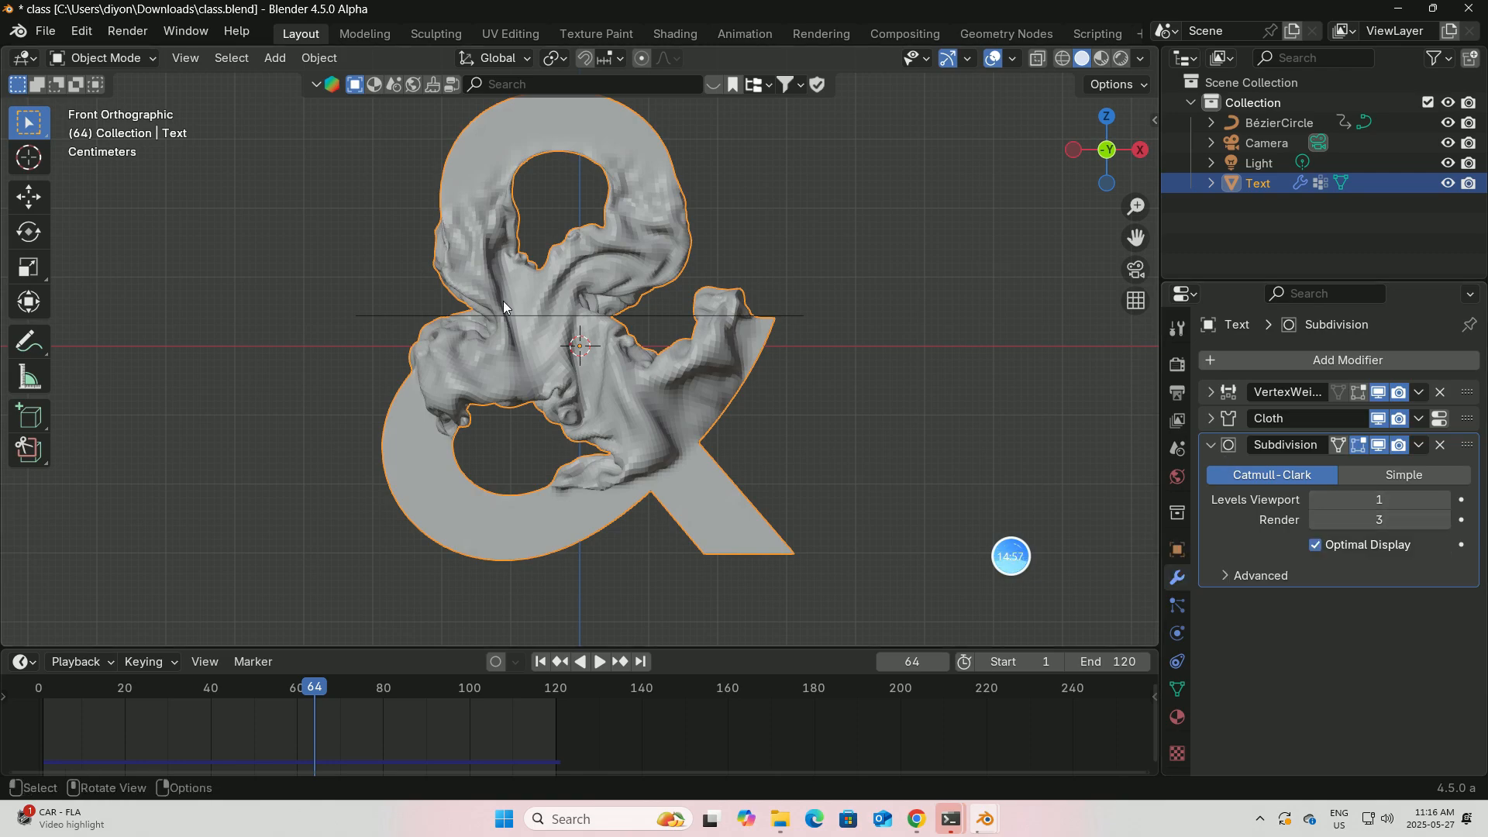
{"action": "left_click", "coordinate": [1212, 451]}
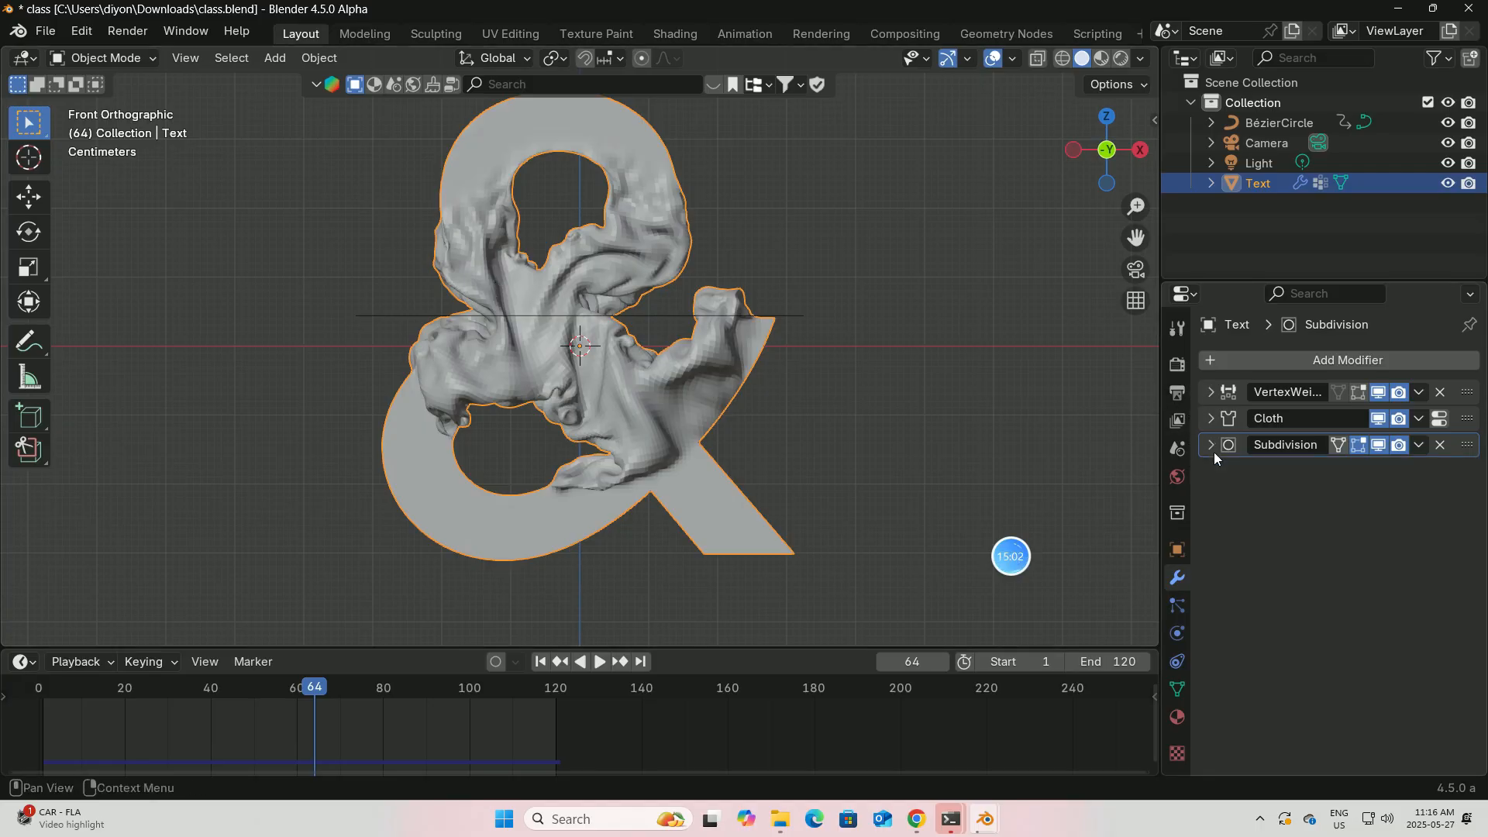
Switch the scene's render engine to Cycles and its device to GPU Compute.
{"action": "left_click", "coordinate": [1179, 366]}
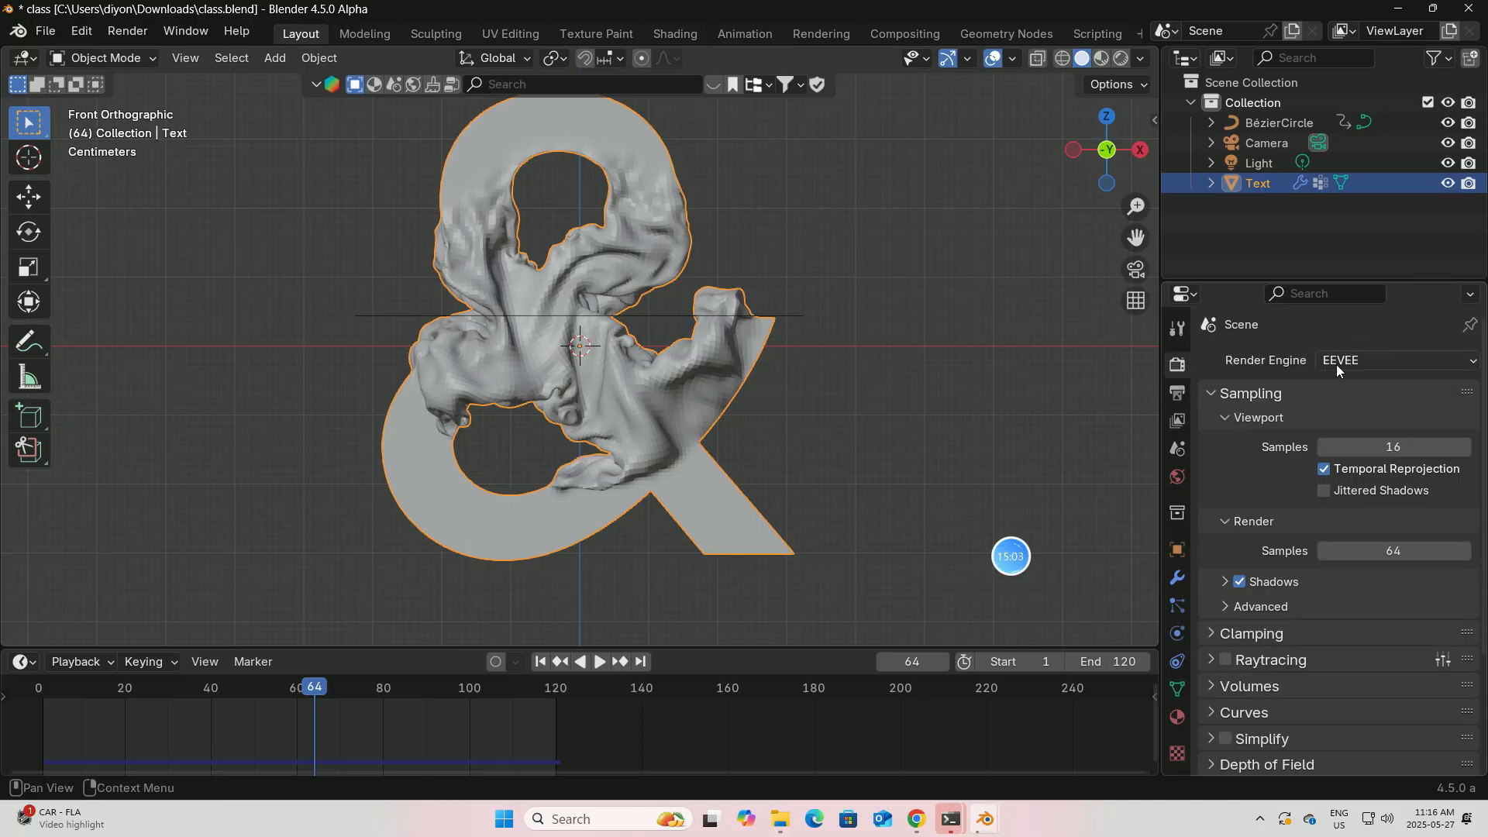
{"action": "left_click", "coordinate": [1477, 362]}
{"action": "left_click", "coordinate": [1366, 430]}
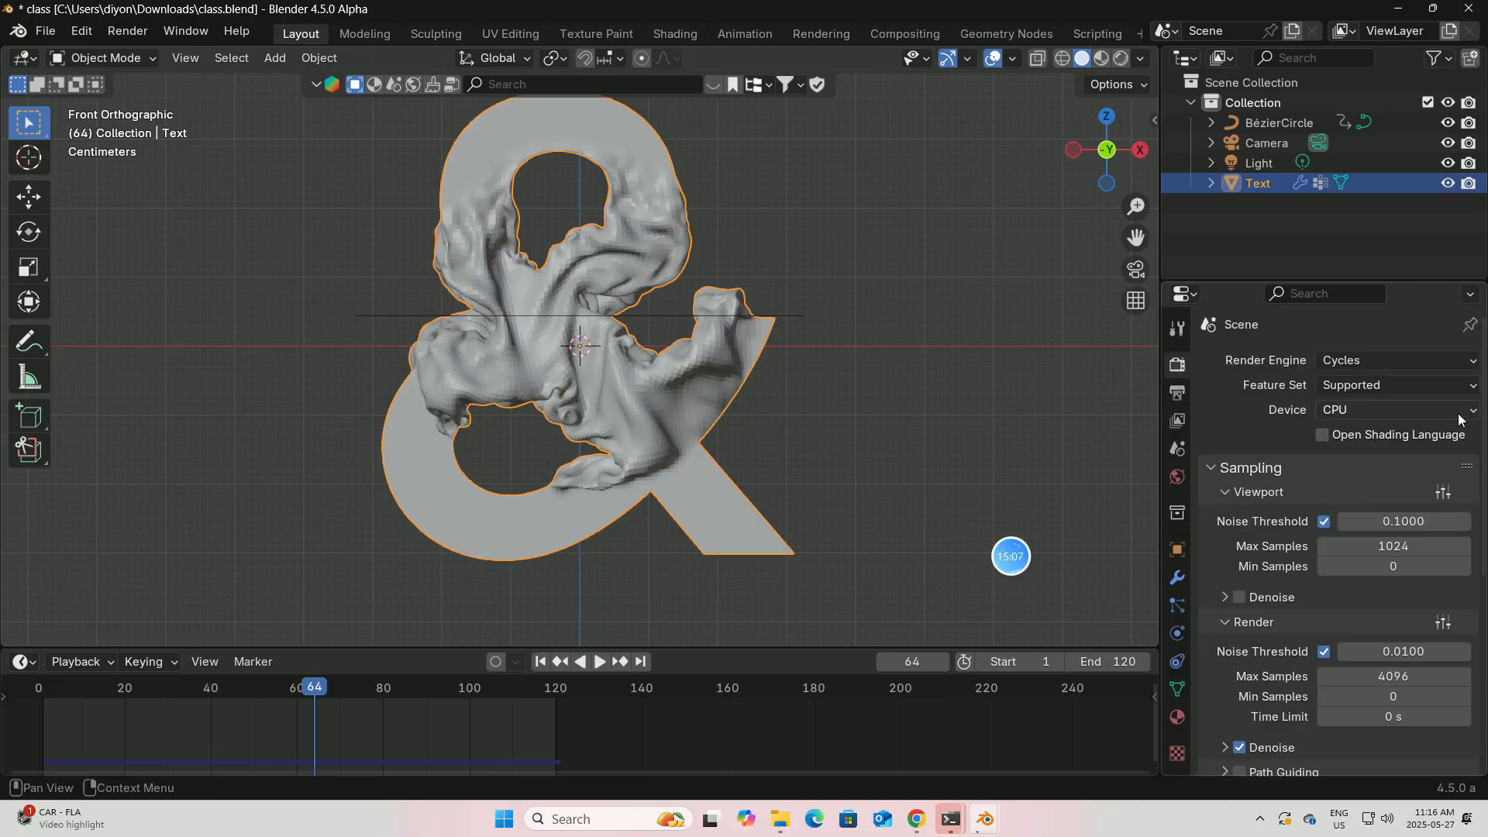
{"action": "left_click", "coordinate": [1460, 410]}
{"action": "left_click", "coordinate": [1376, 453]}
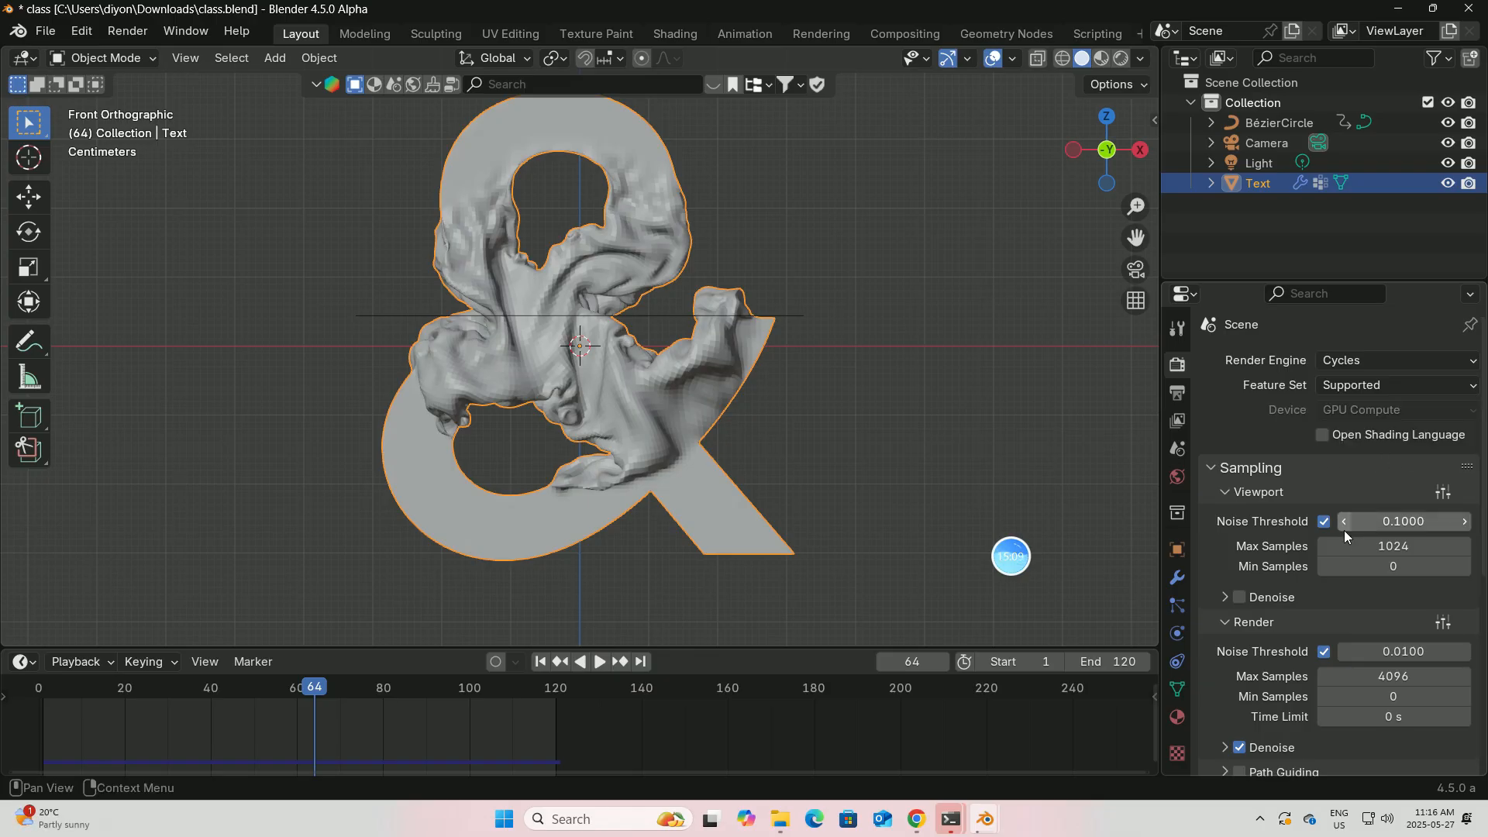
Set the Cycles maximum samples to 30 for the viewport and 200 for the final render.
{"action": "left_click", "coordinate": [1360, 547]}
{"action": "key", "text": "BackSpace"}
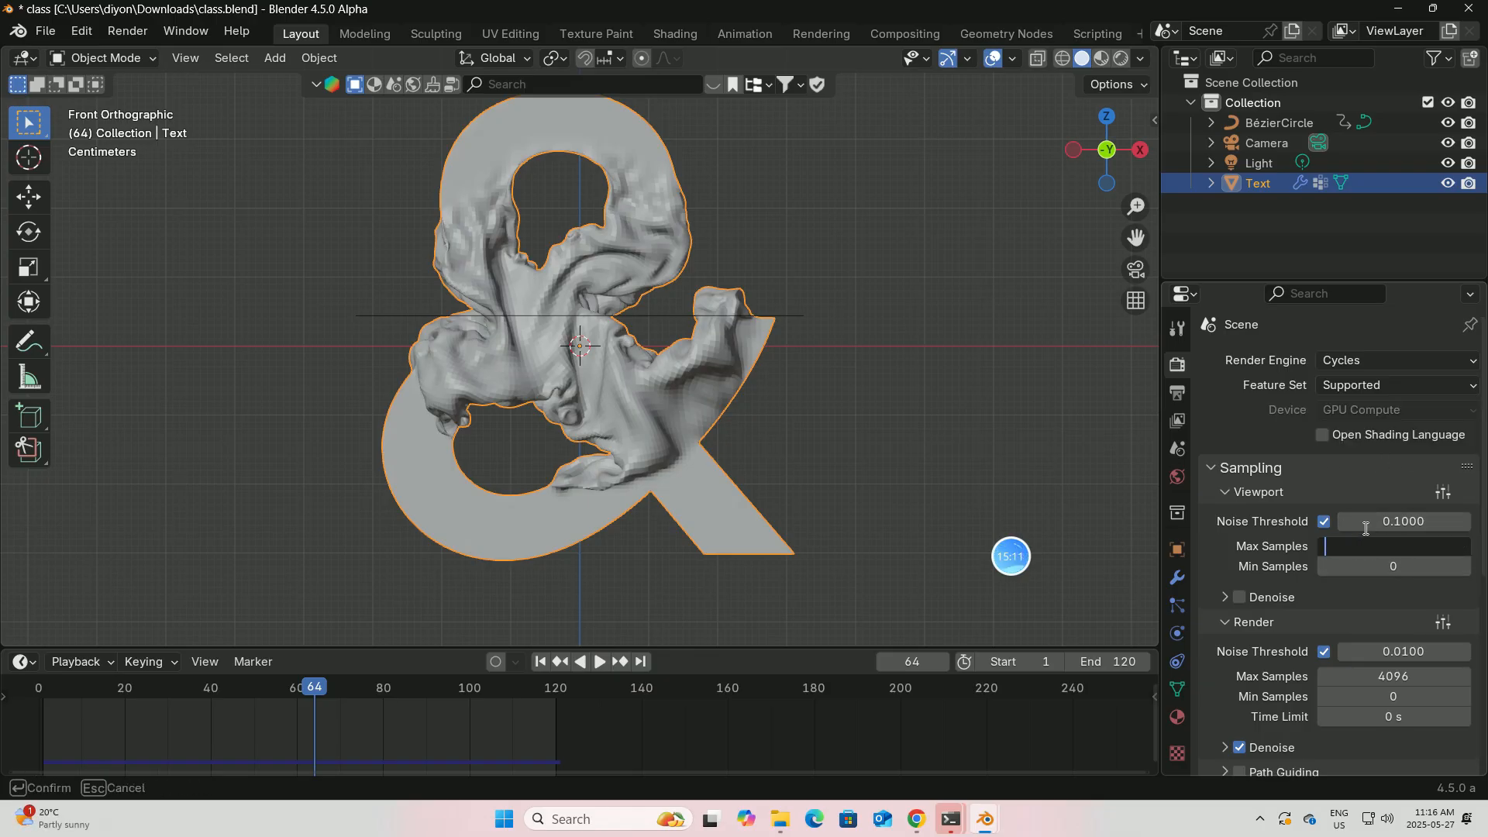
{"action": "type", "text": "30"}
{"action": "key", "text": "Return"}
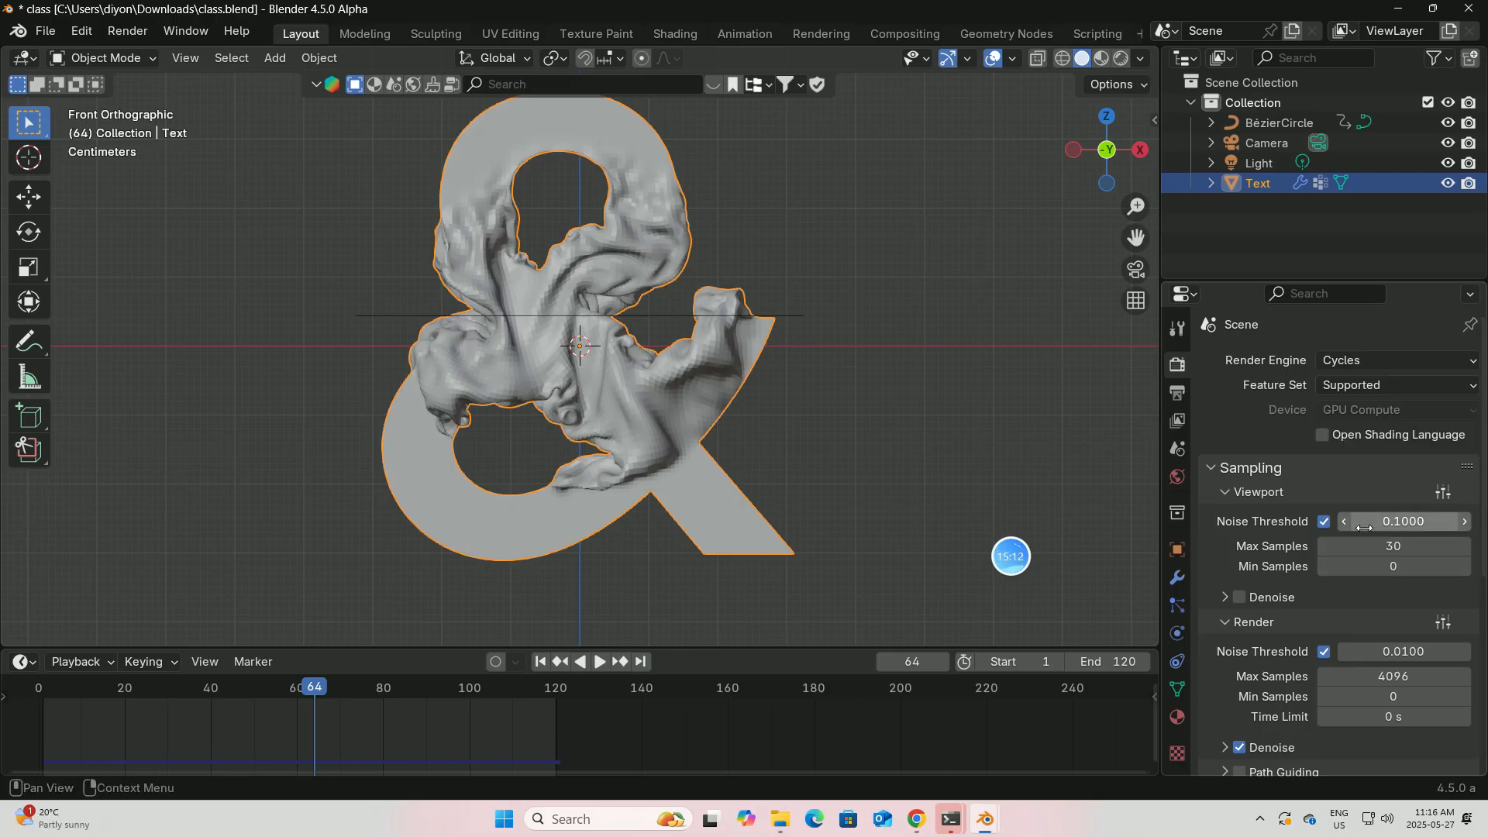
{"action": "left_click", "coordinate": [1373, 643]}
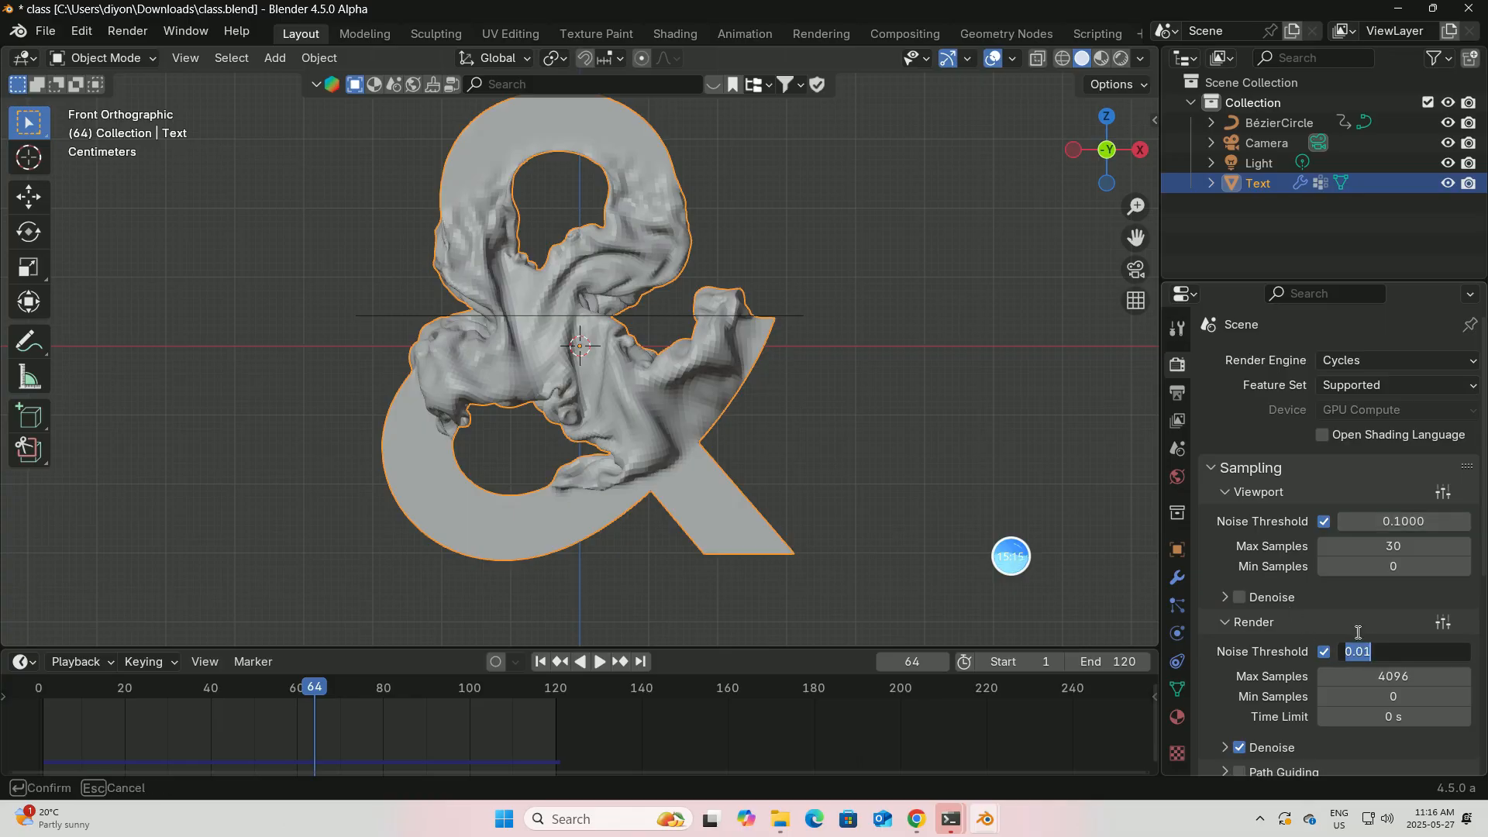
{"action": "key", "text": "Return"}
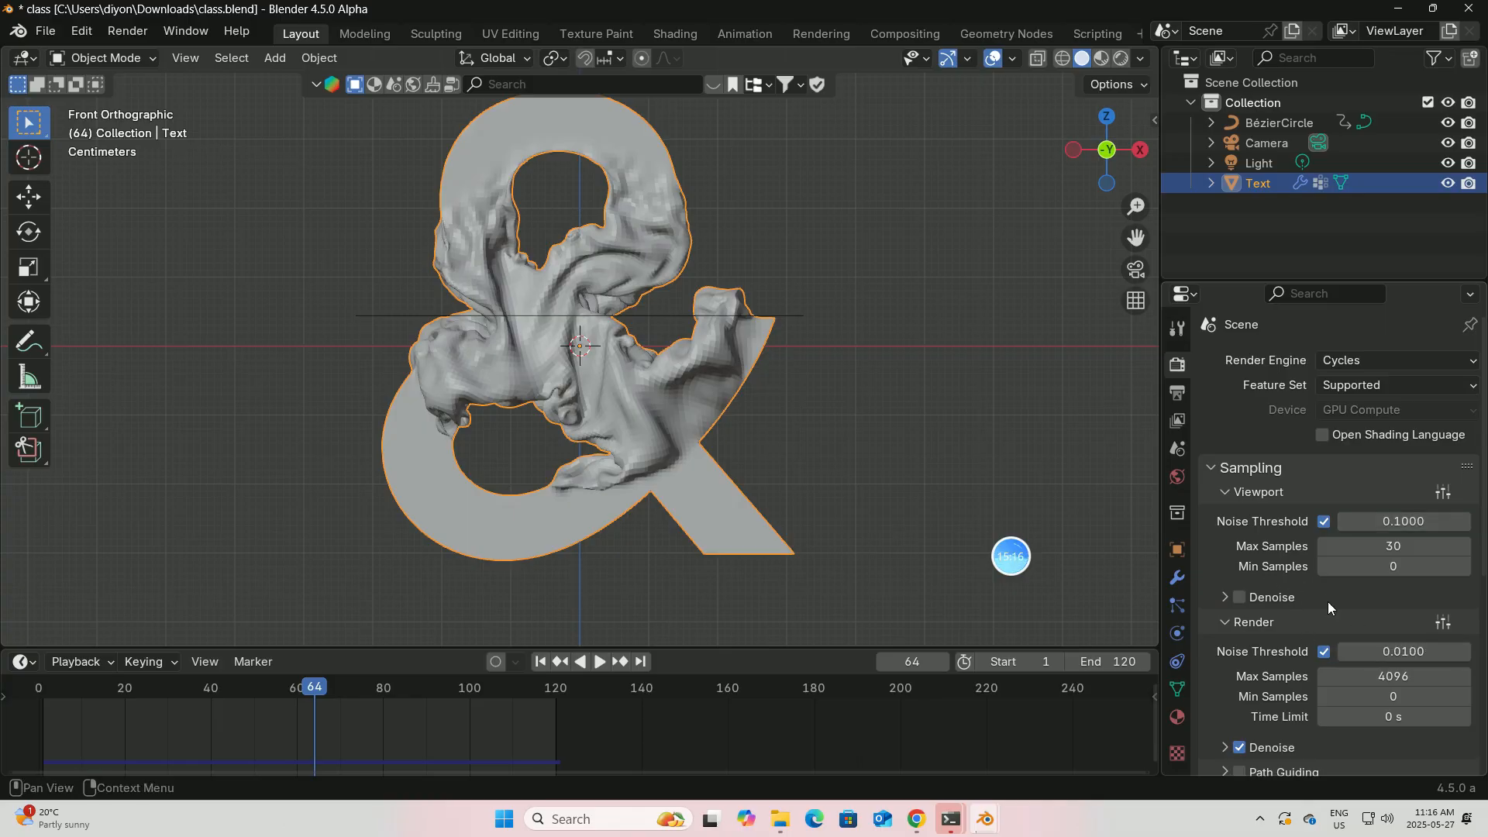
{"action": "left_click", "coordinate": [1387, 673]}
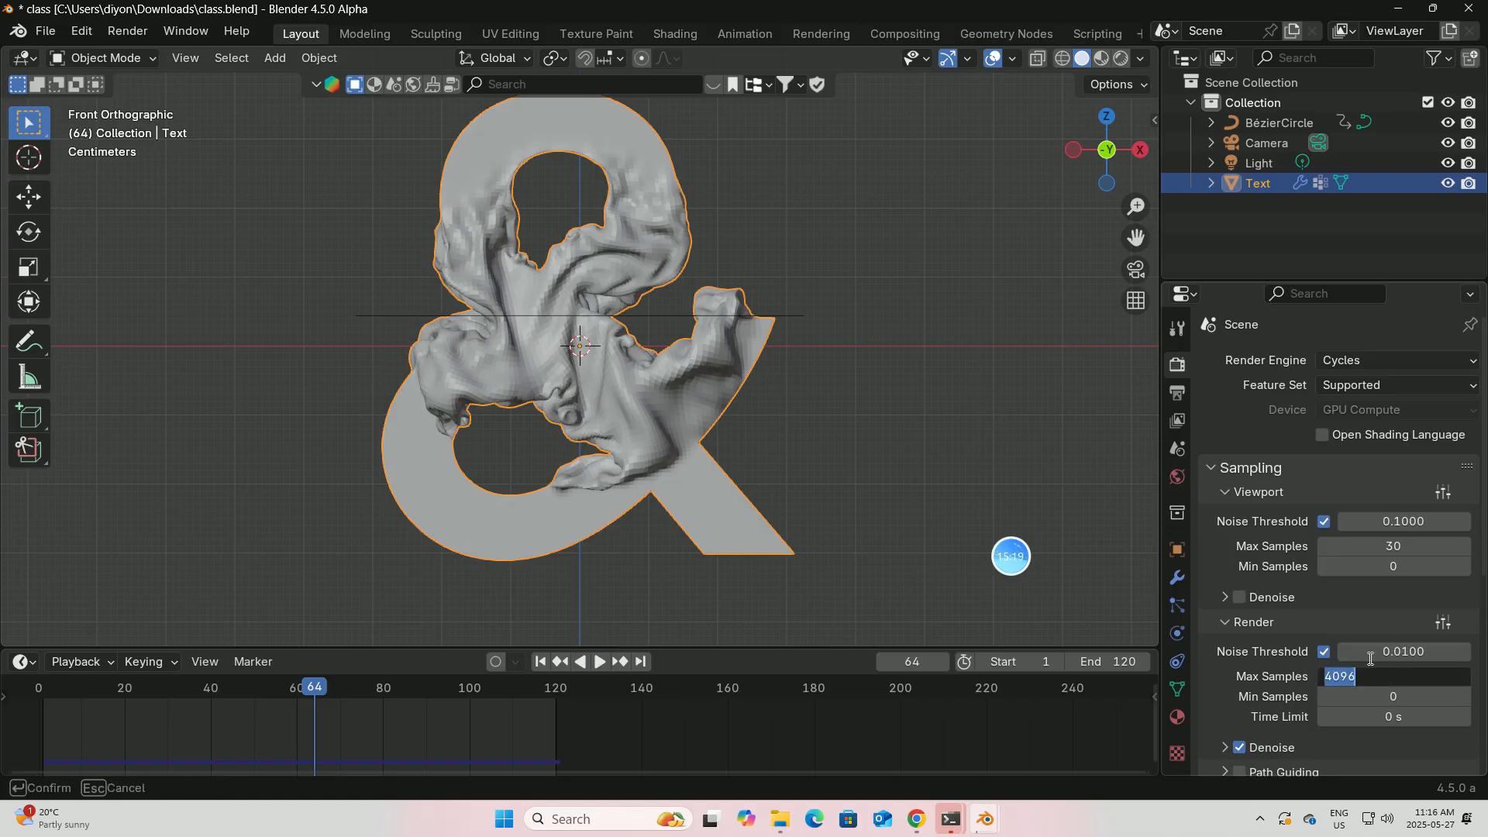
{"action": "key", "text": "BackSpace"}
{"action": "type", "text": "200"}
{"action": "key", "text": "Return"}
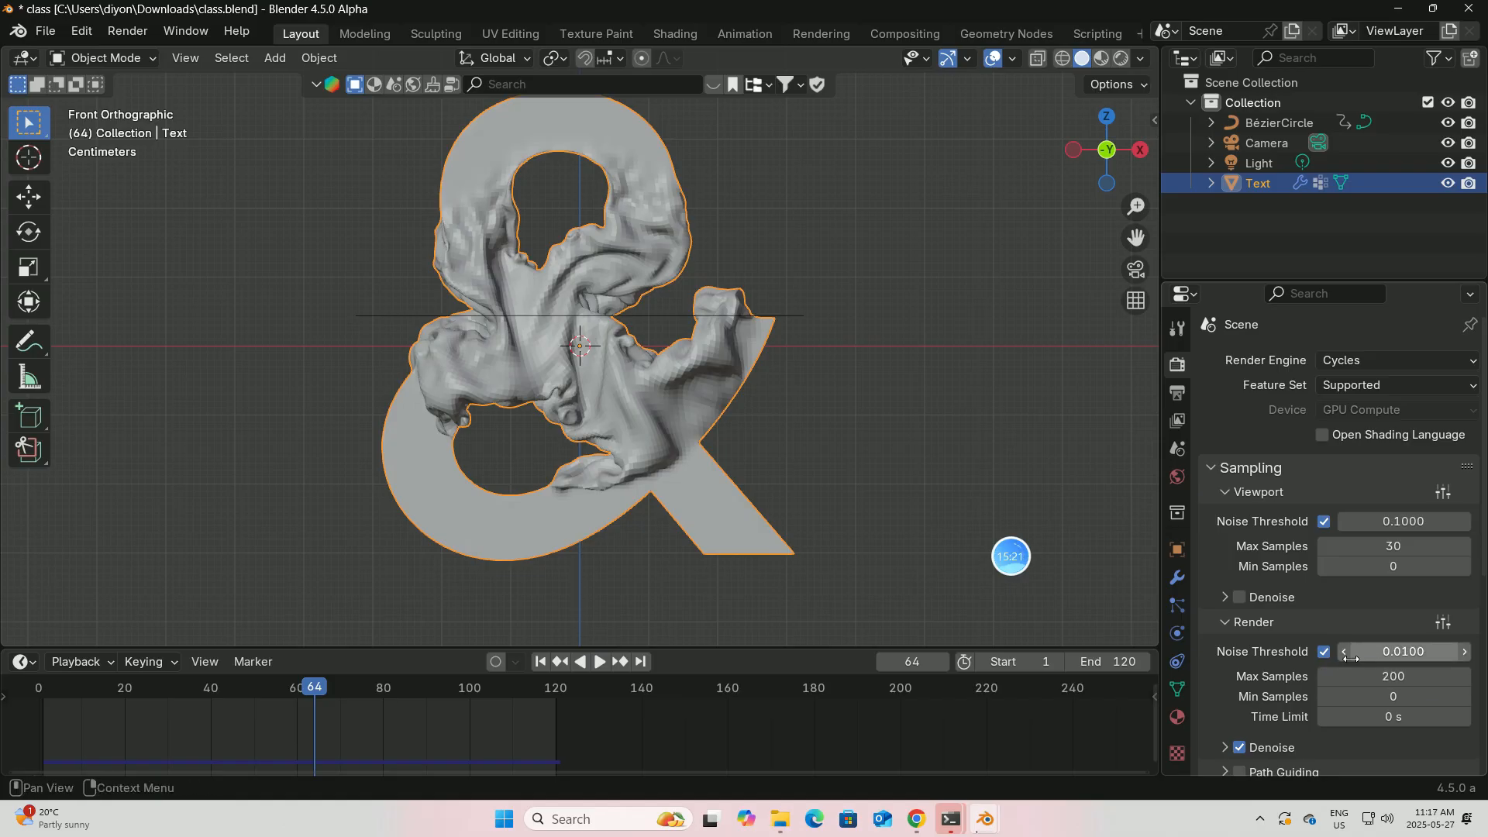
Set the colour management look to Punchy in the scene's render settings.
{"action": "scroll", "coordinate": [1328, 678], "scroll_direction": "down", "scroll_amount": 5}
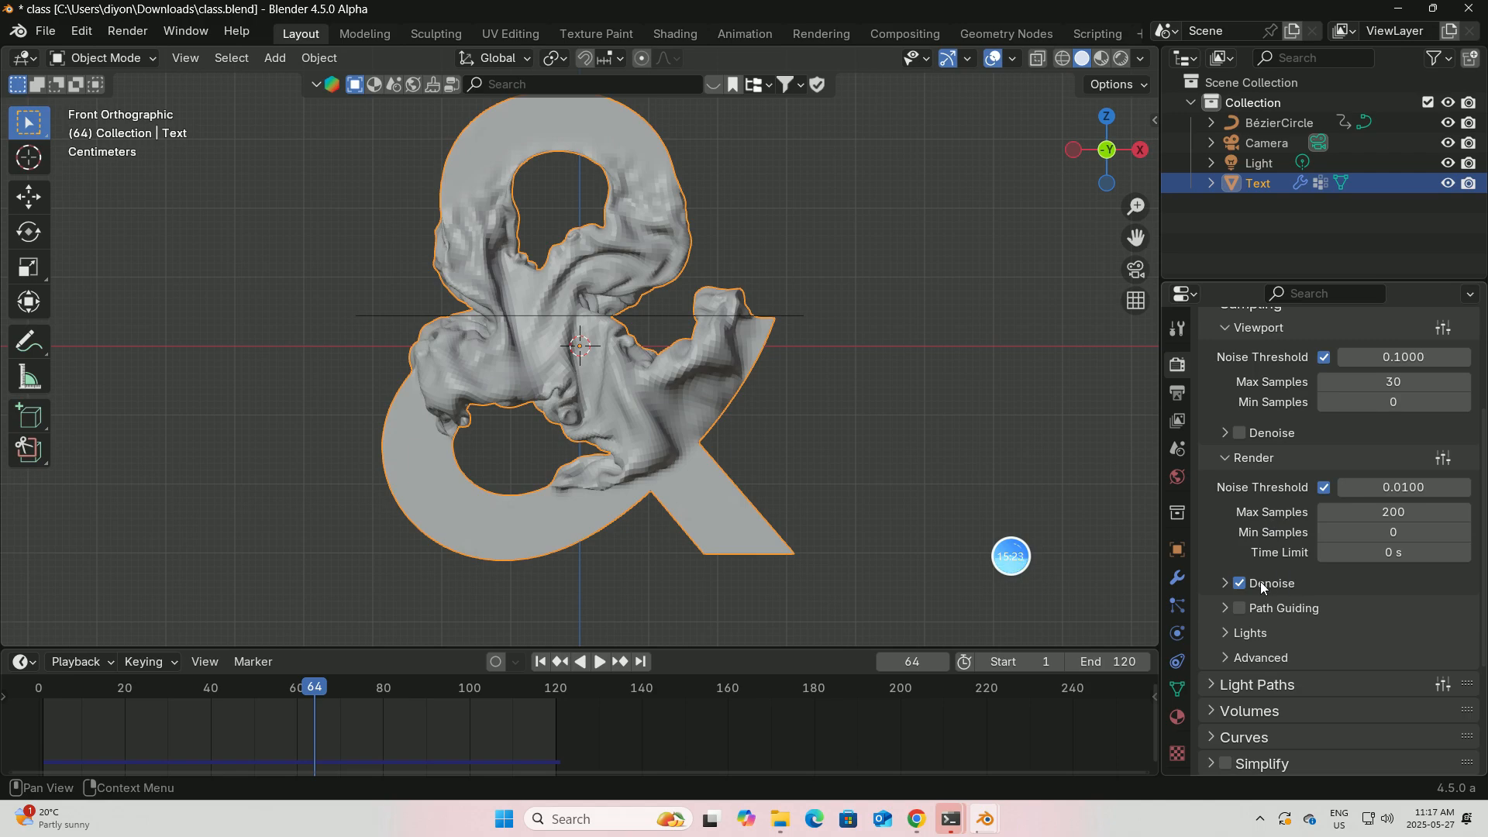
{"action": "scroll", "coordinate": [1273, 629], "scroll_direction": "down", "scroll_amount": 6}
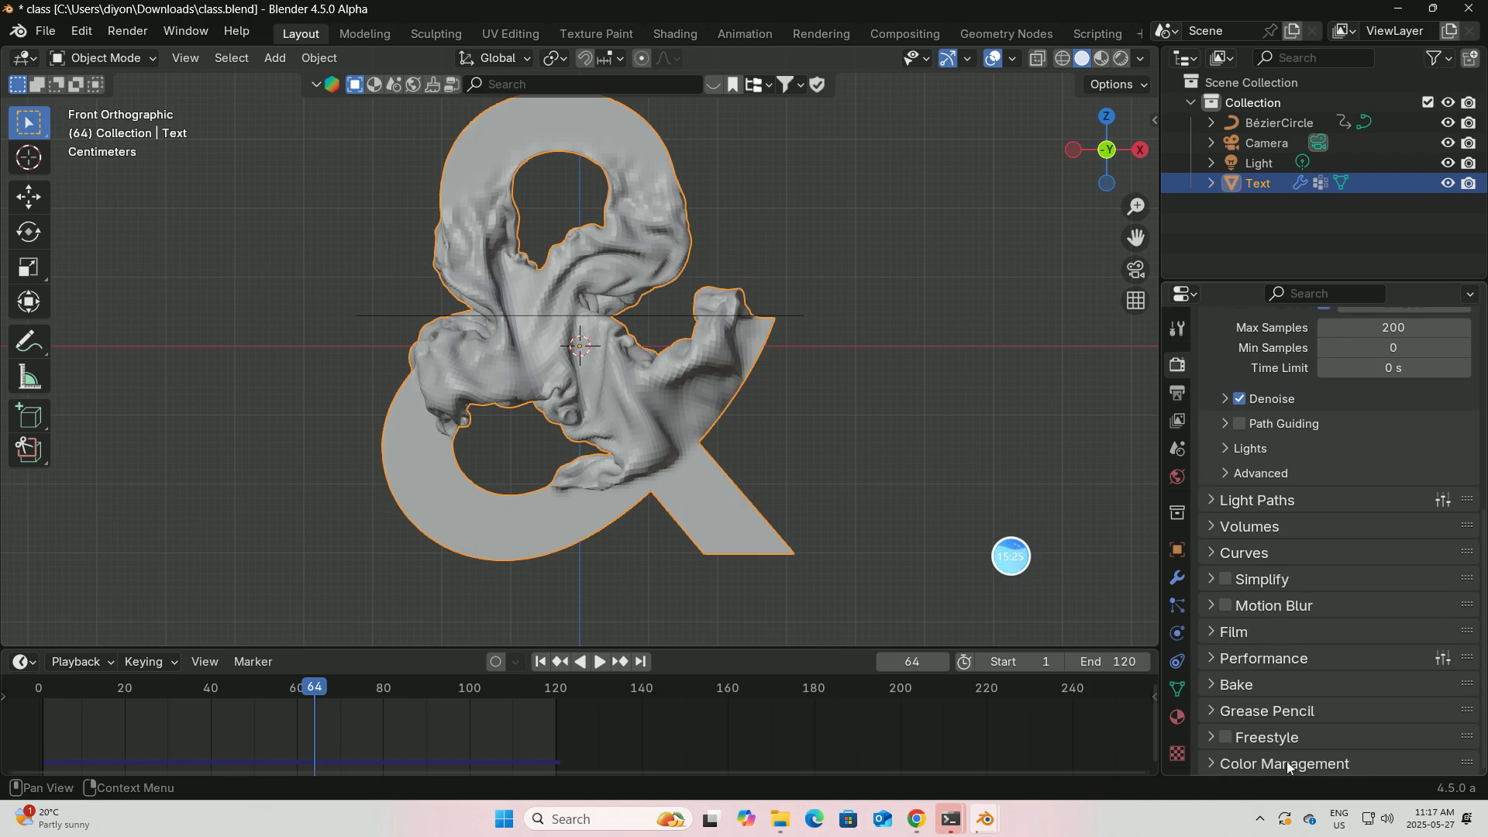
{"action": "left_click", "coordinate": [1286, 764]}
{"action": "scroll", "coordinate": [1271, 706], "scroll_direction": "down", "scroll_amount": 6}
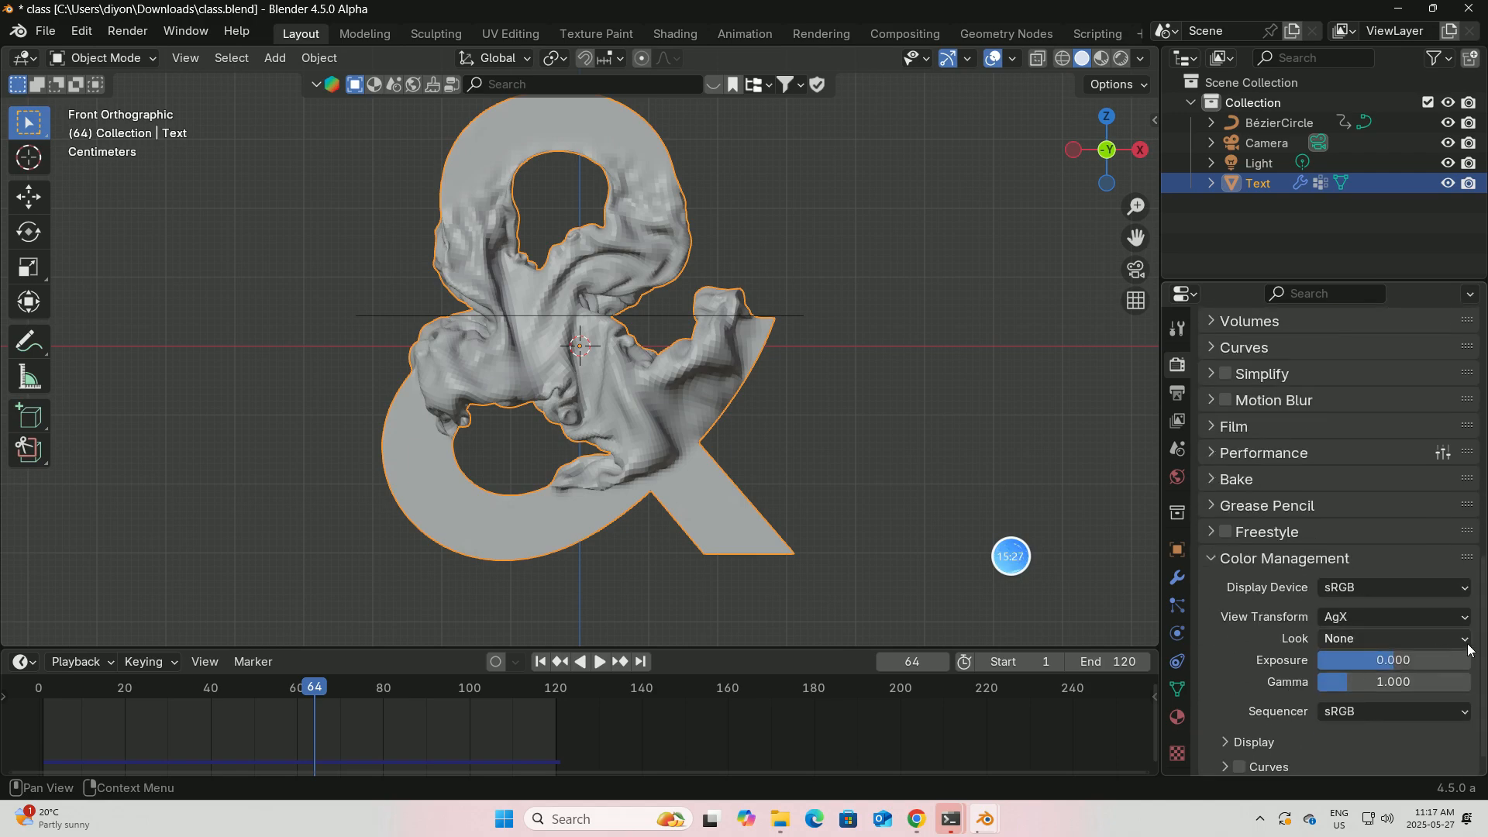
{"action": "left_click", "coordinate": [1464, 640]}
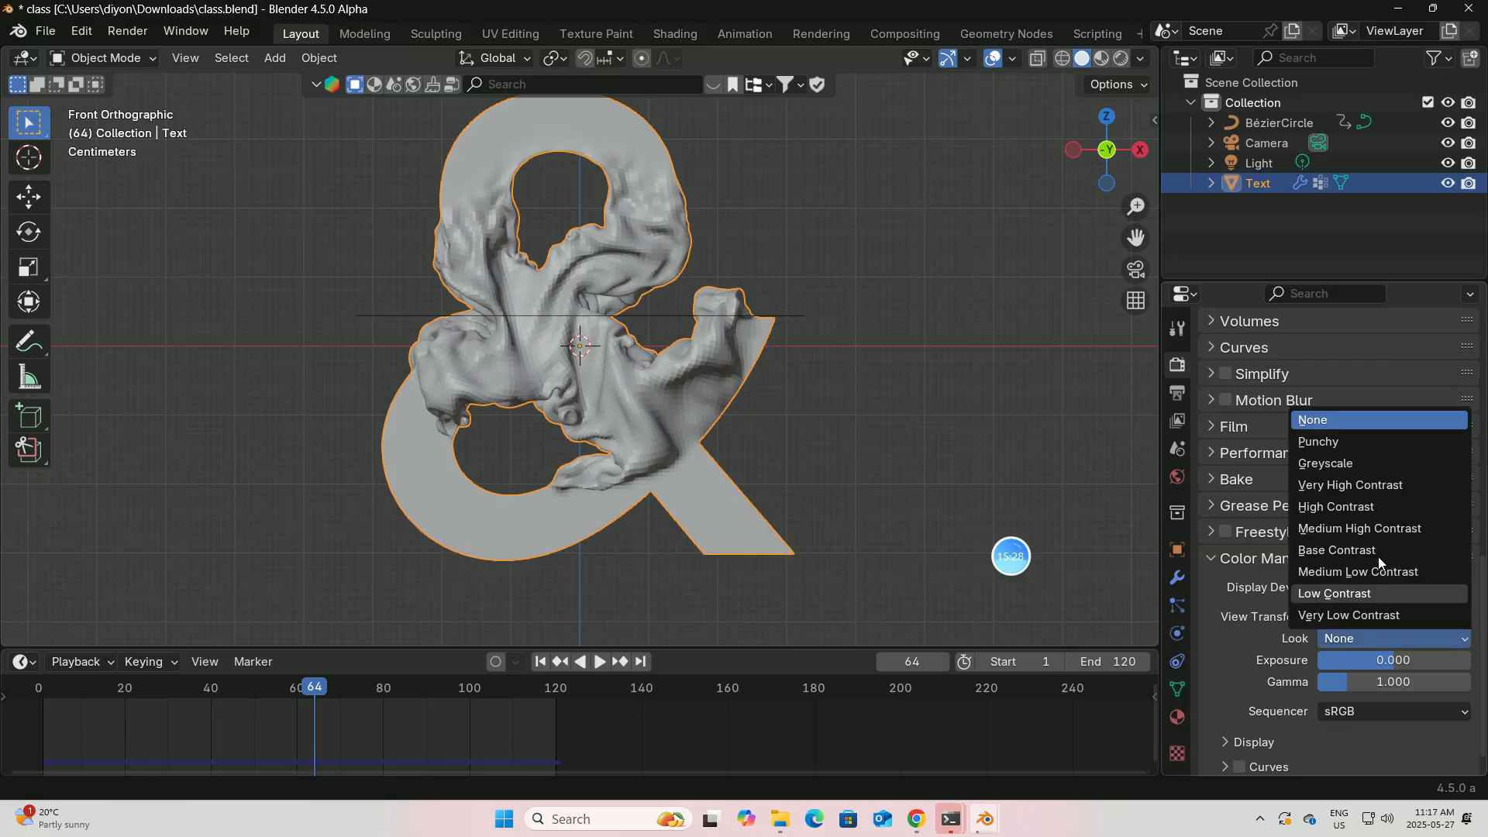
{"action": "left_click", "coordinate": [1319, 442]}
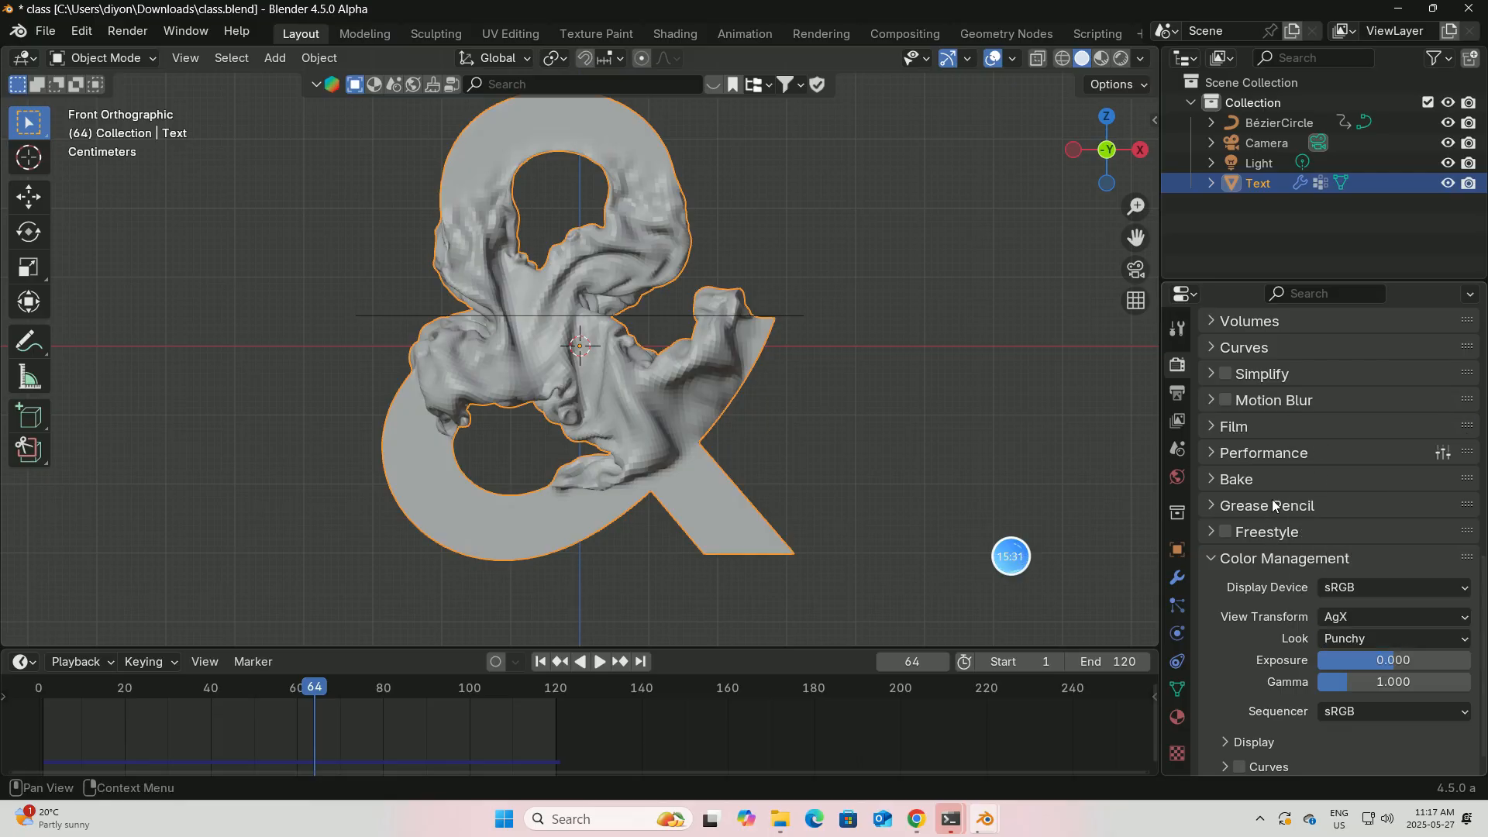
{"action": "scroll", "coordinate": [1273, 504], "scroll_direction": "up", "scroll_amount": 4}
{"action": "left_click", "coordinate": [1234, 552]}
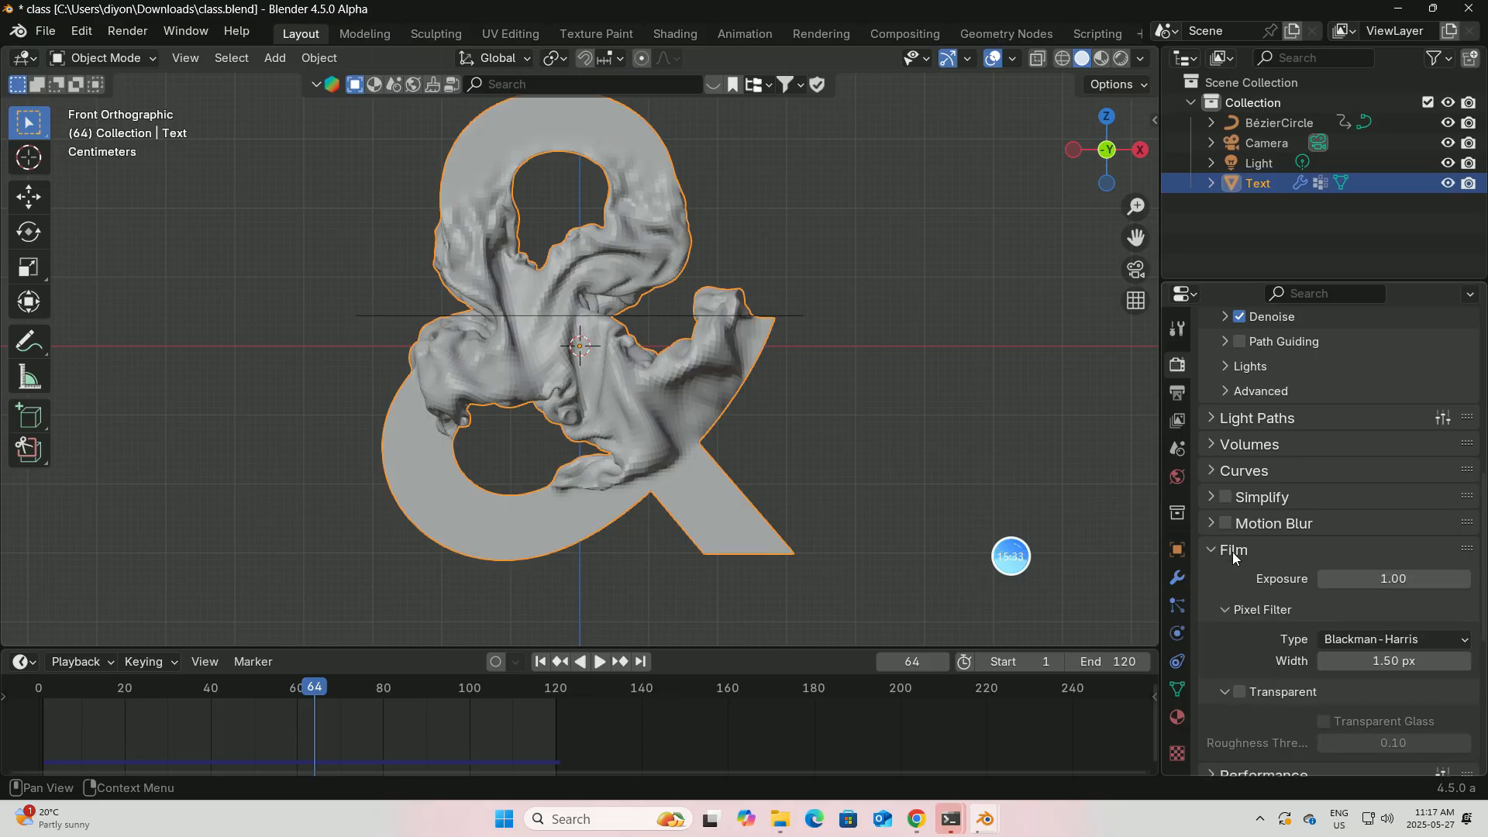
{"action": "left_click", "coordinate": [1240, 693]}
{"action": "left_click", "coordinate": [1240, 694]}
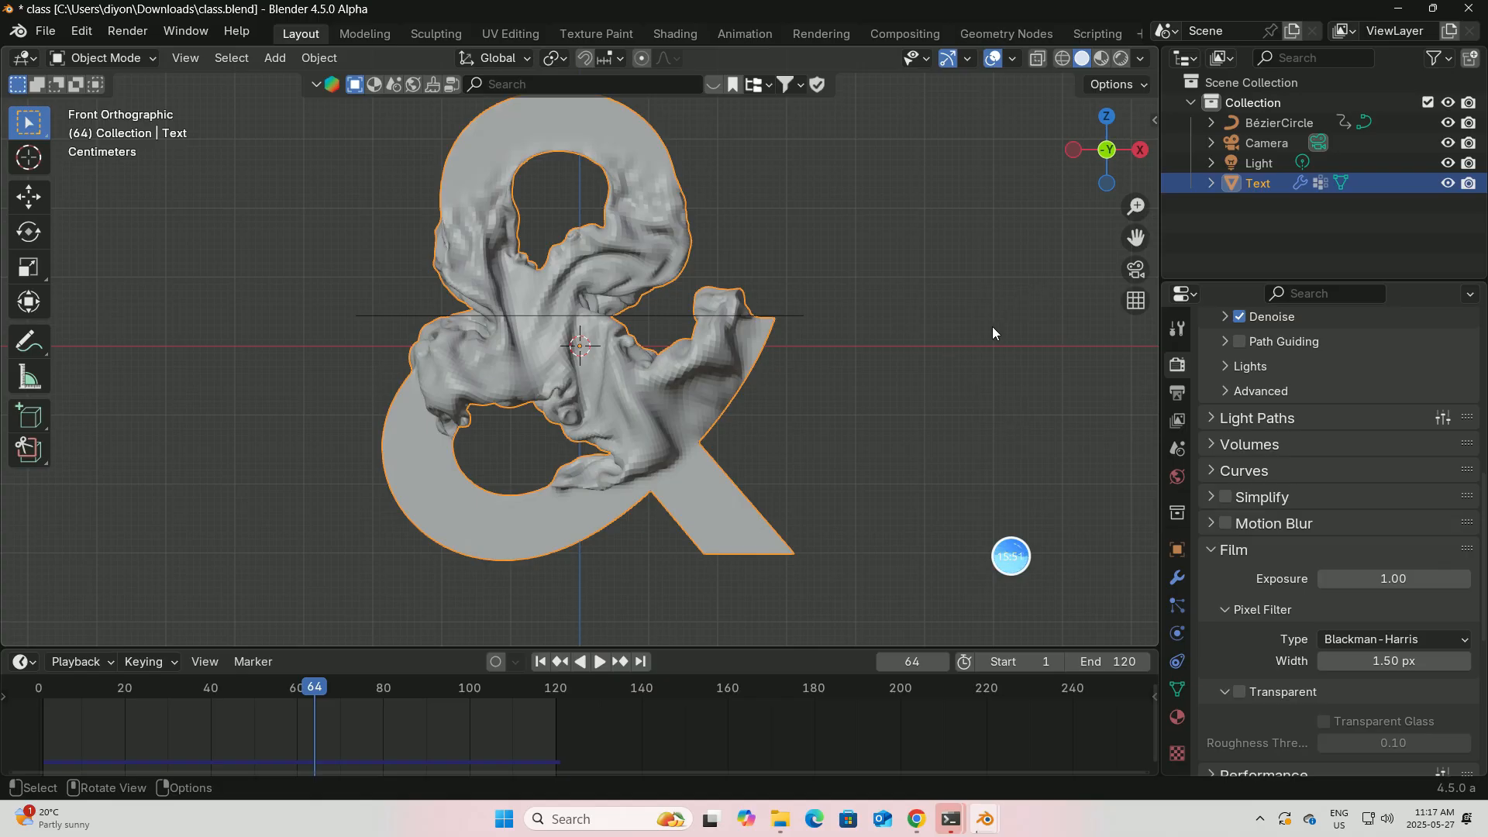
Look through the scene camera and lock the camera to the view.
{"action": "left_click", "coordinate": [1136, 271]}
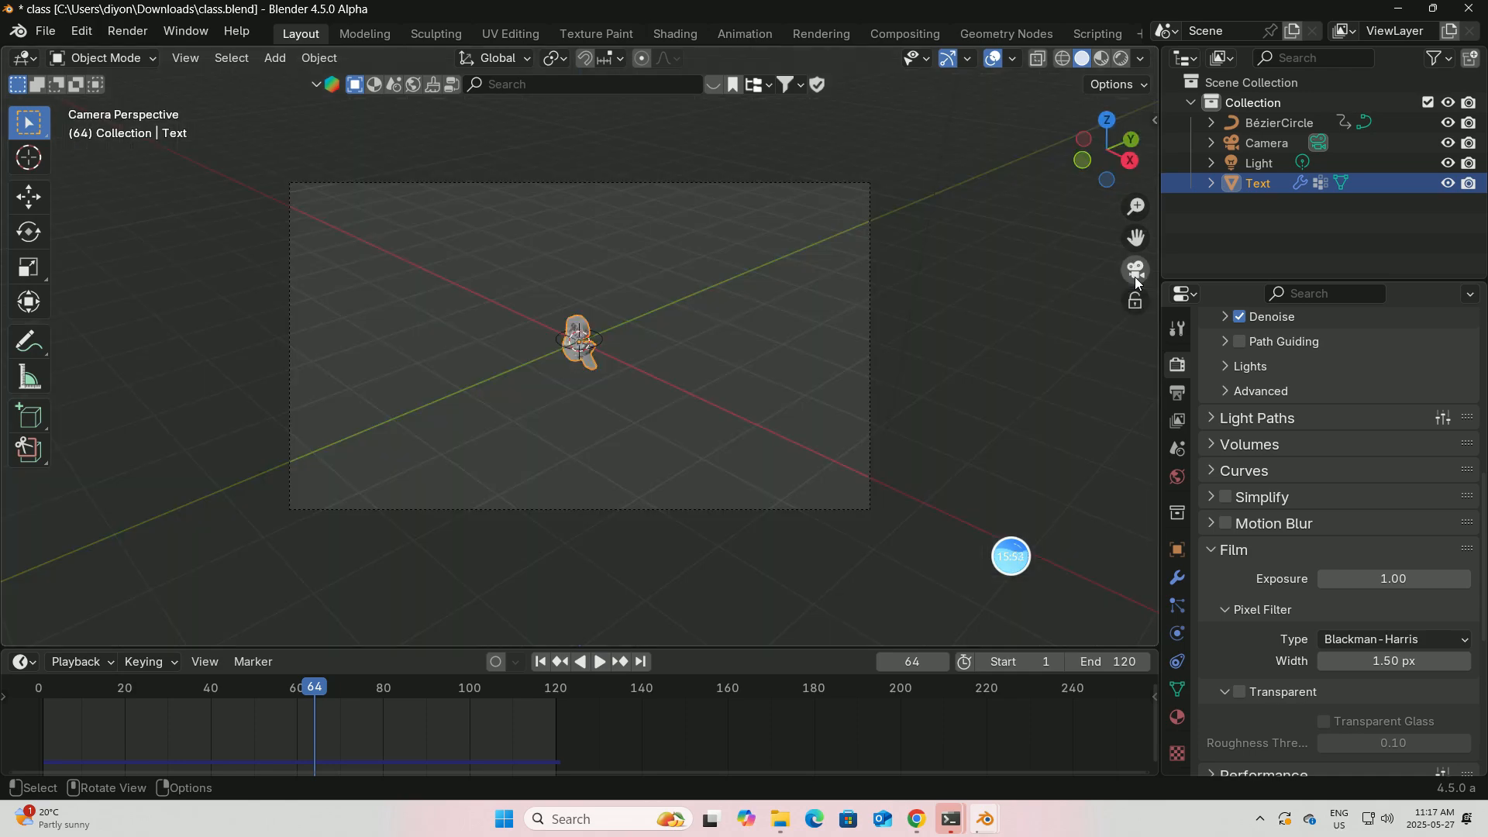
{"action": "key", "text": "n"}
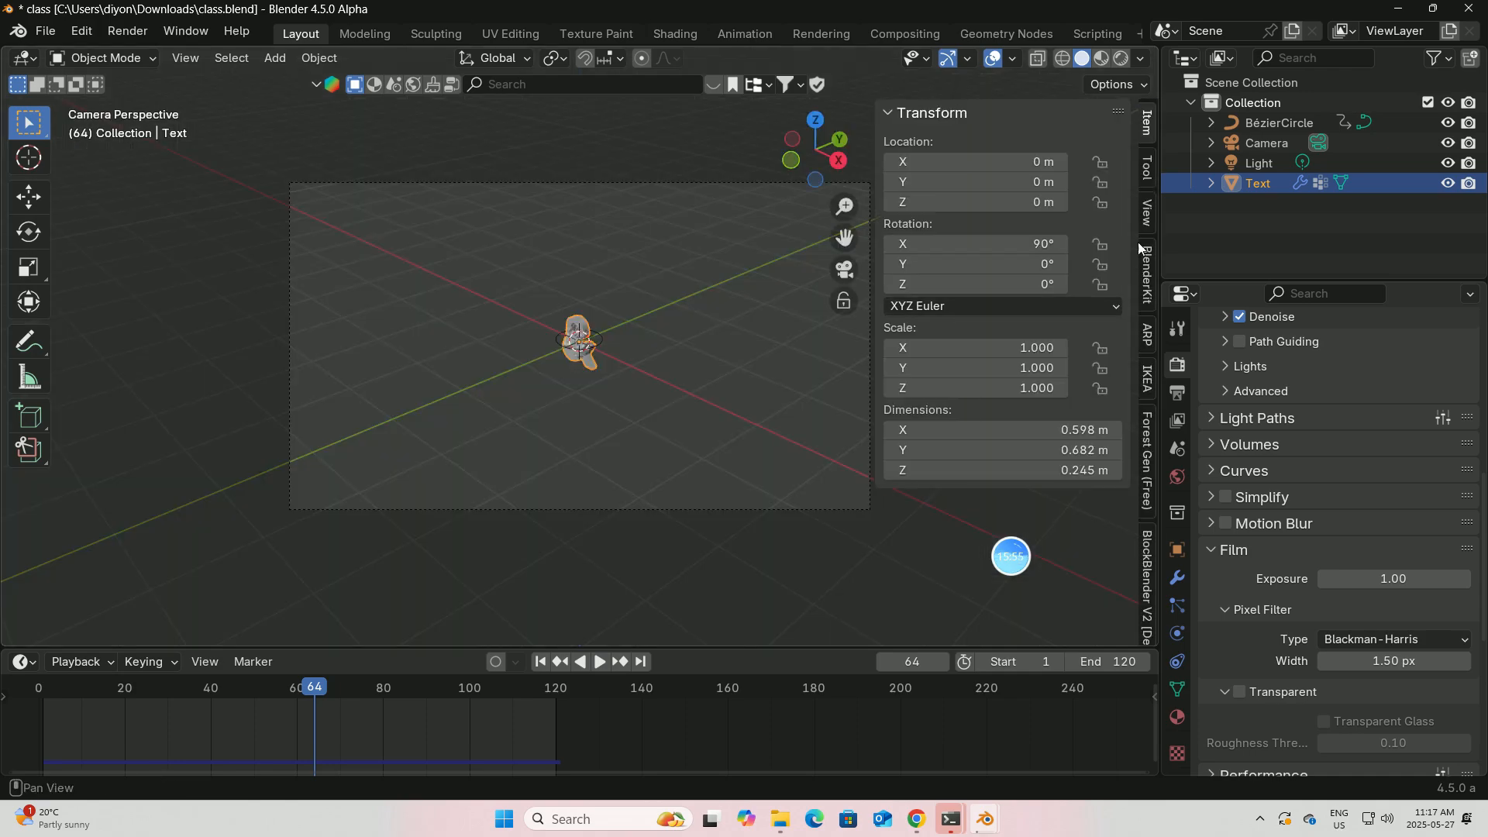
{"action": "left_click", "coordinate": [1147, 214]}
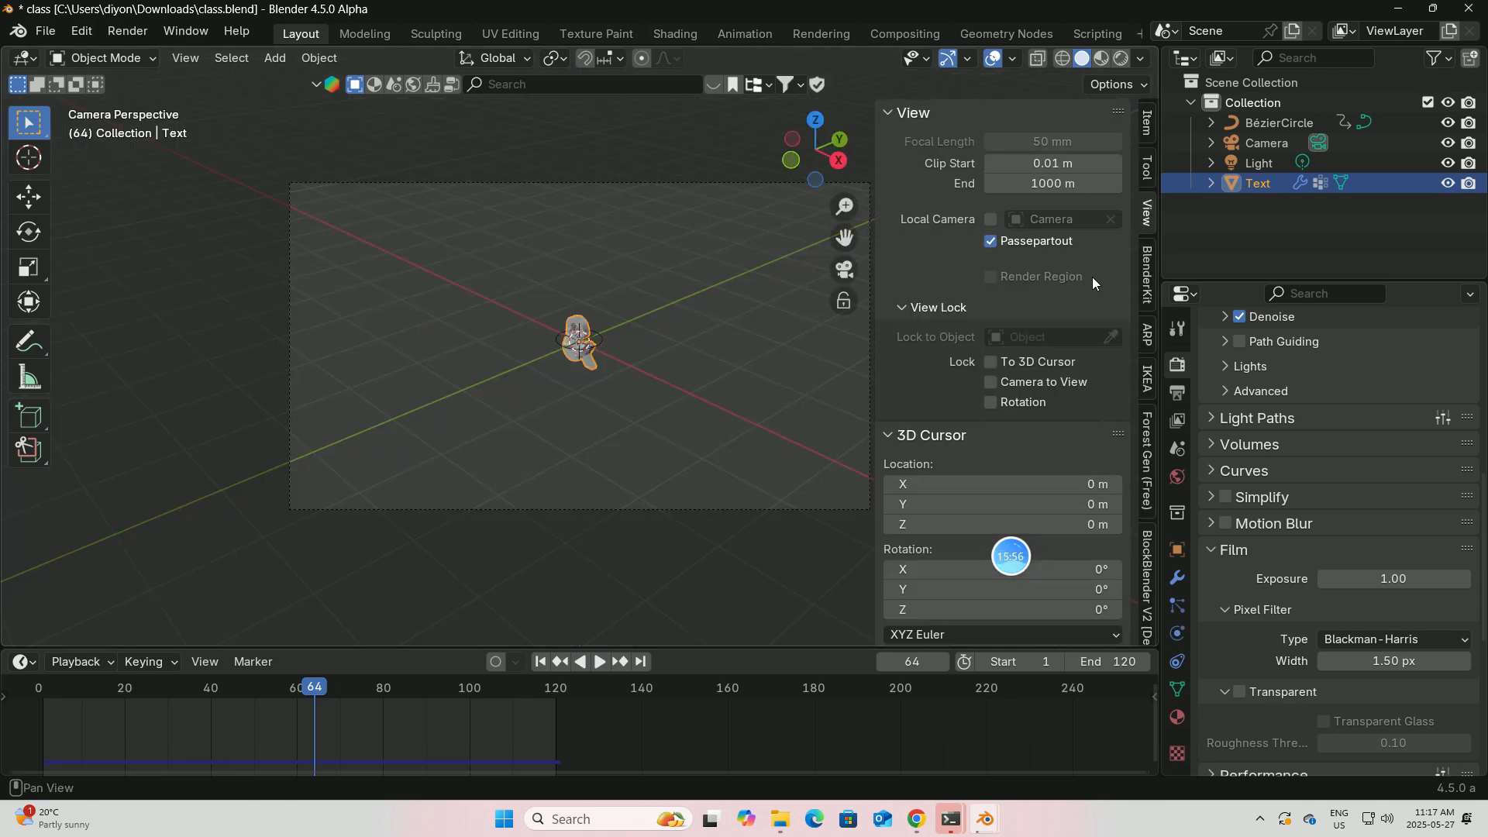
{"action": "left_click", "coordinate": [993, 380]}
Move the locked camera closer and orbit it so the ampersand fills the frame from a slightly low, angled front view.
{"action": "scroll", "coordinate": [728, 421], "scroll_direction": "up", "scroll_amount": 6}
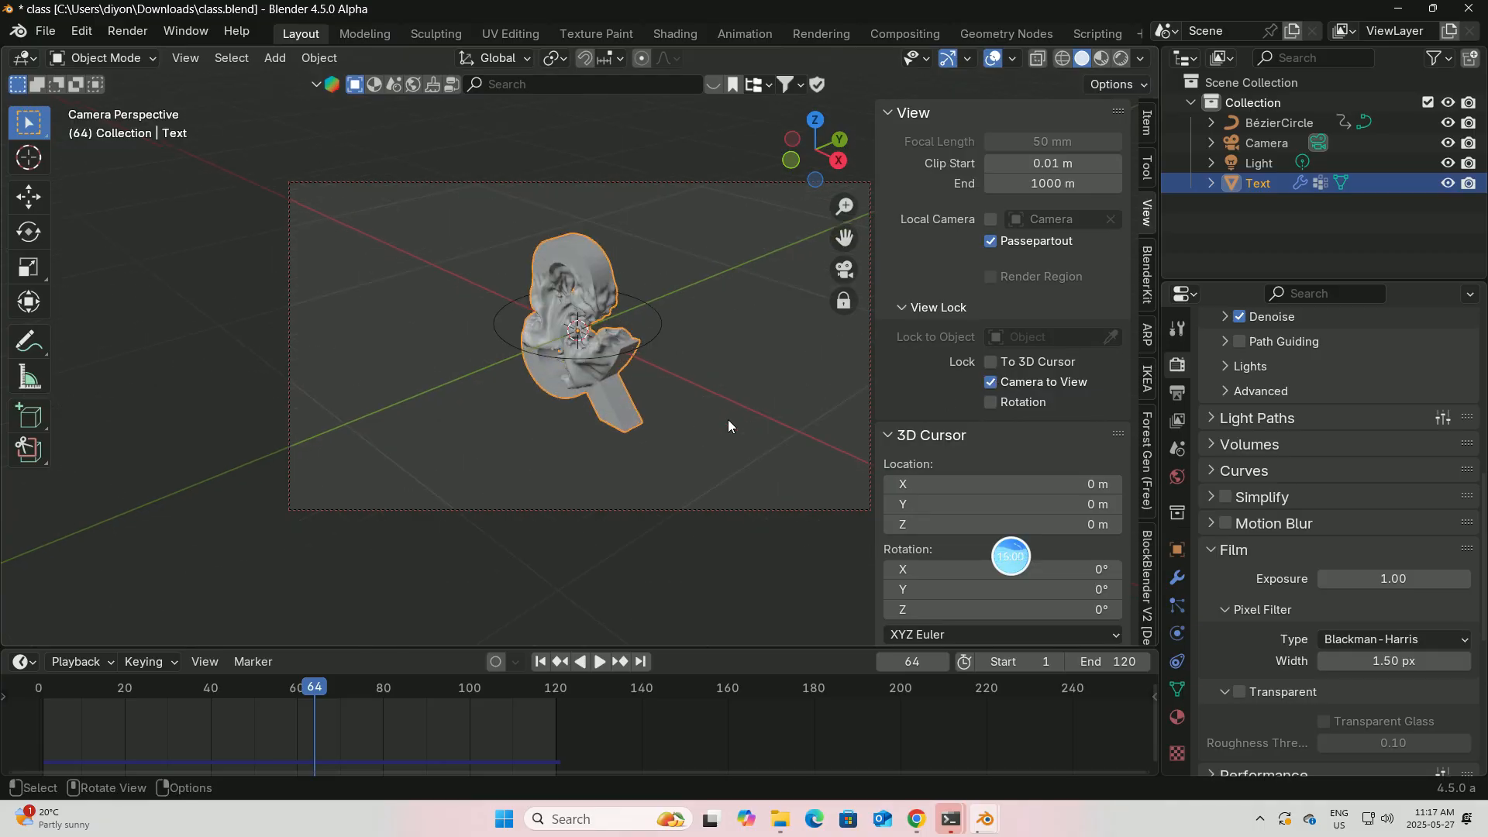
{"action": "scroll", "coordinate": [728, 422], "scroll_direction": "up", "scroll_amount": 2}
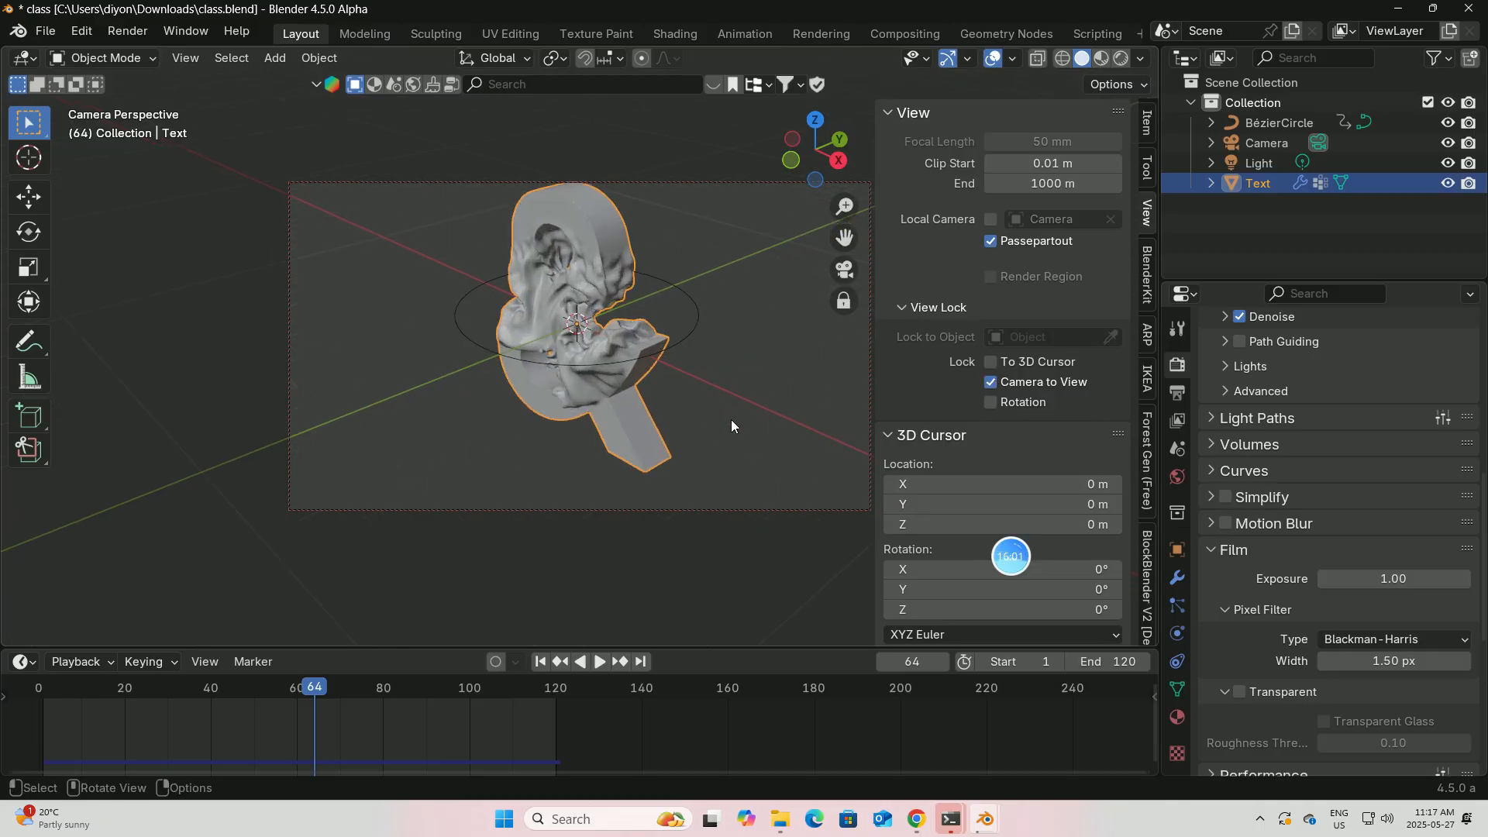
{"action": "middle_click_drag", "start_coordinate": [732, 420], "coordinate": [947, 282]}
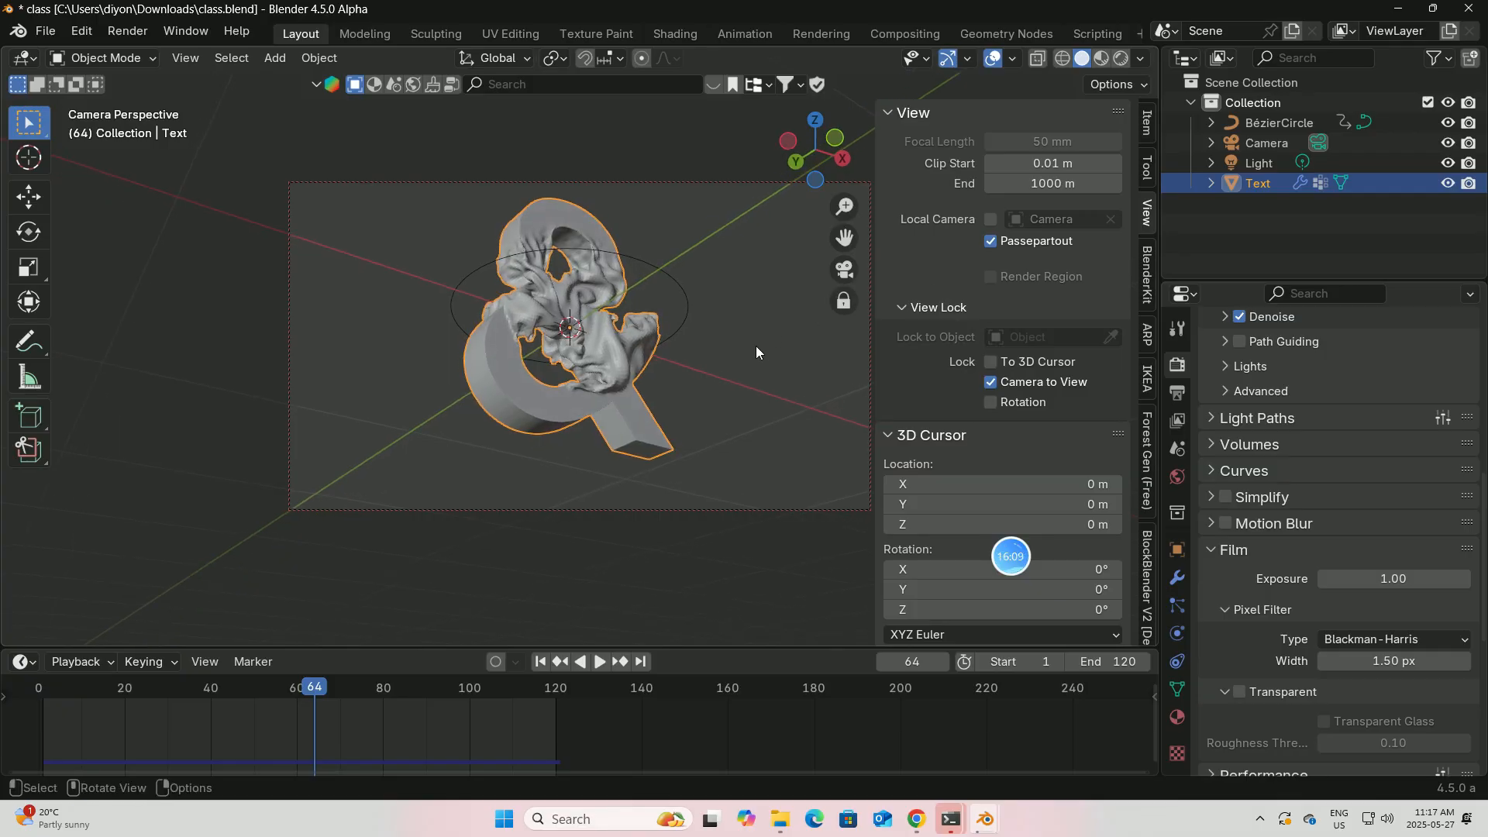
{"action": "mouse_move", "coordinate": [756, 345]}
{"action": "middle_mouse_down"}
{"action": "mouse_move", "coordinate": [756, 369]}
{"action": "mouse_move", "coordinate": [767, 365]}
{"action": "middle_mouse_up"}
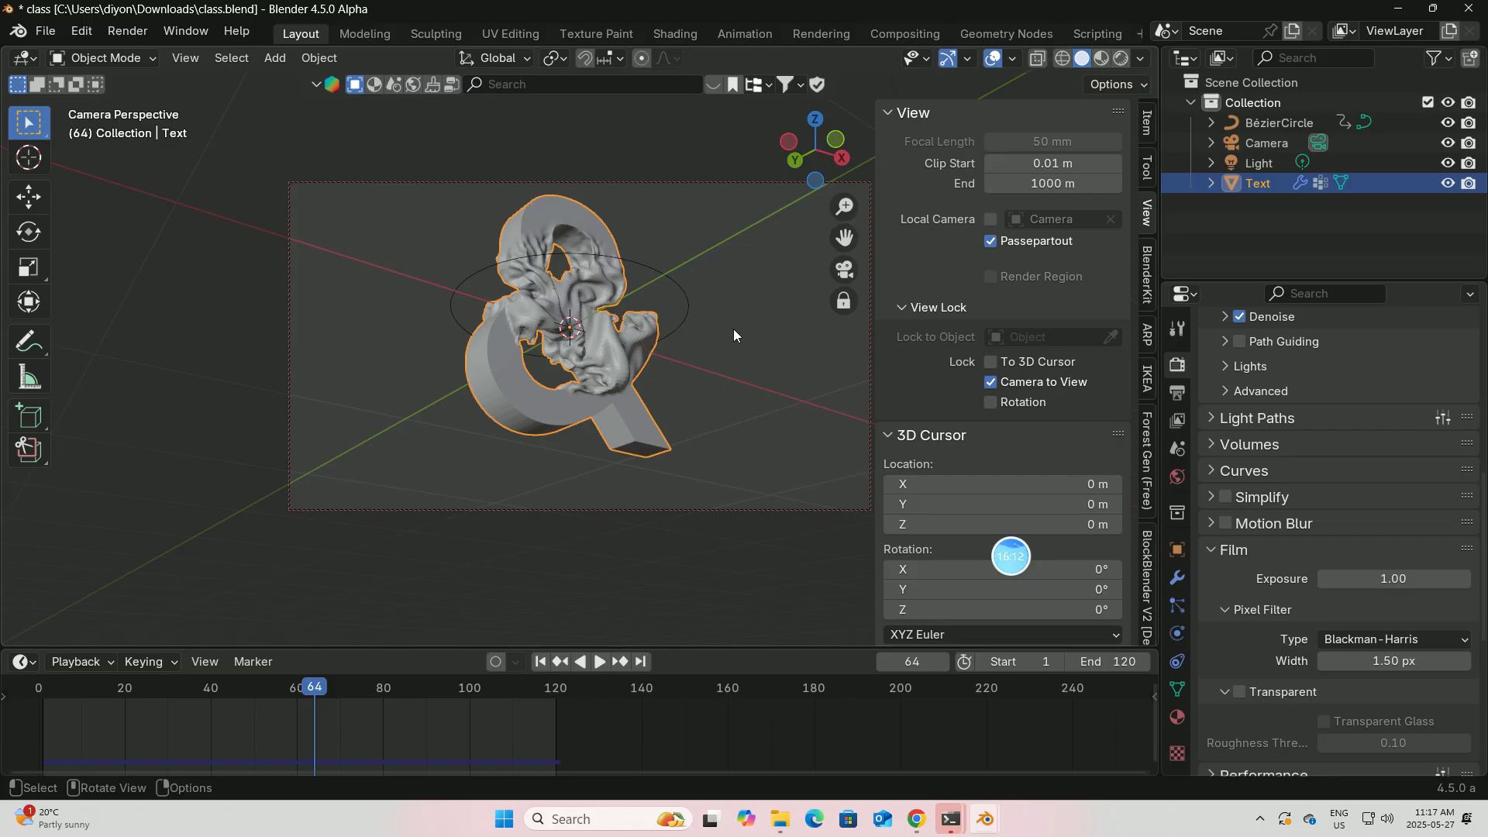
Set the camera's lens shift to X -0.070 and Y 0.040, and unlock the camera from the view.
{"action": "left_click", "coordinate": [1271, 144]}
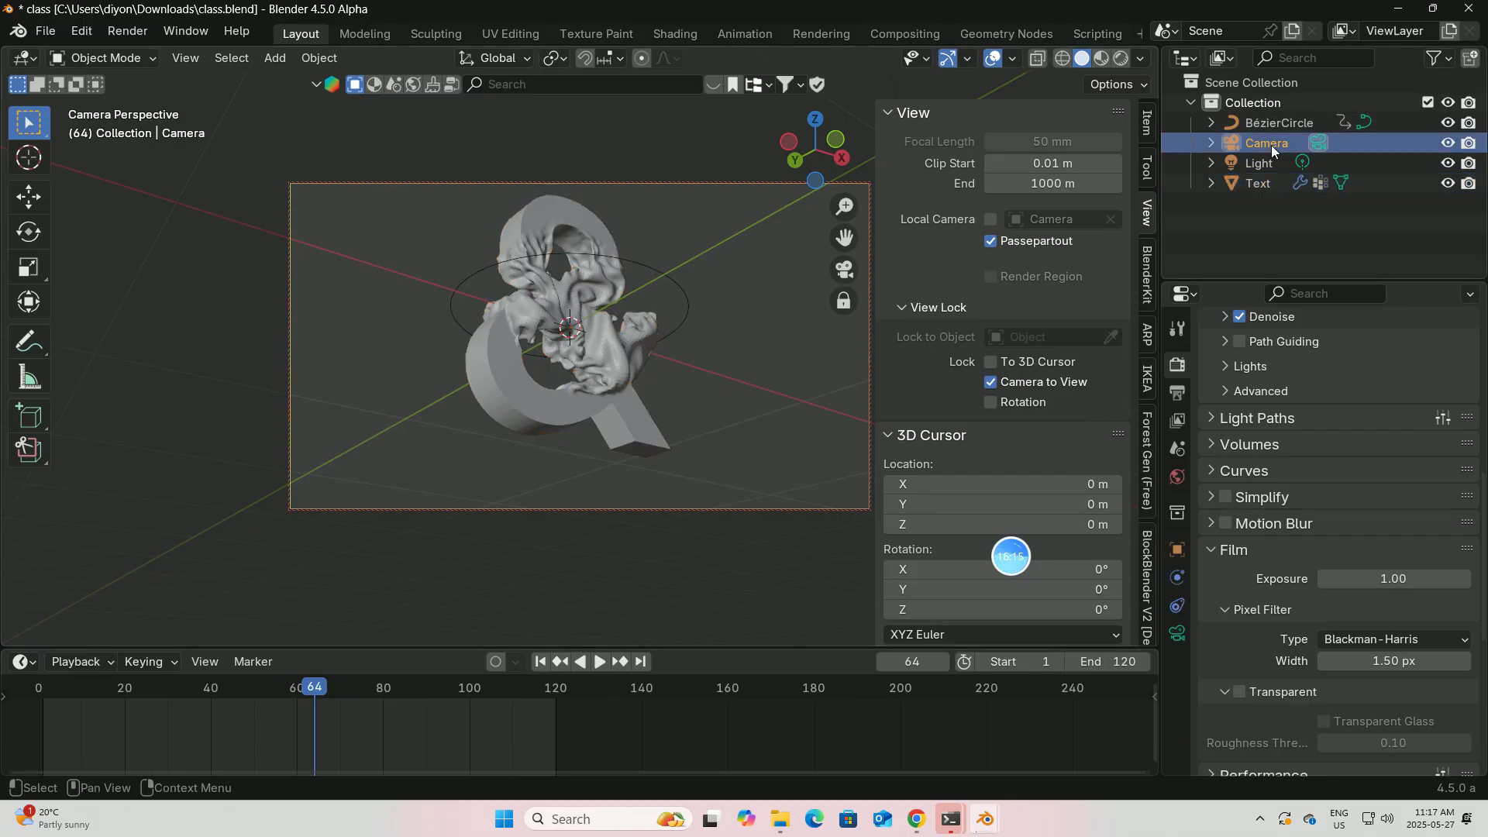
{"action": "left_click", "coordinate": [1177, 633]}
{"action": "scroll", "coordinate": [1378, 437], "scroll_direction": "up", "scroll_amount": 5}
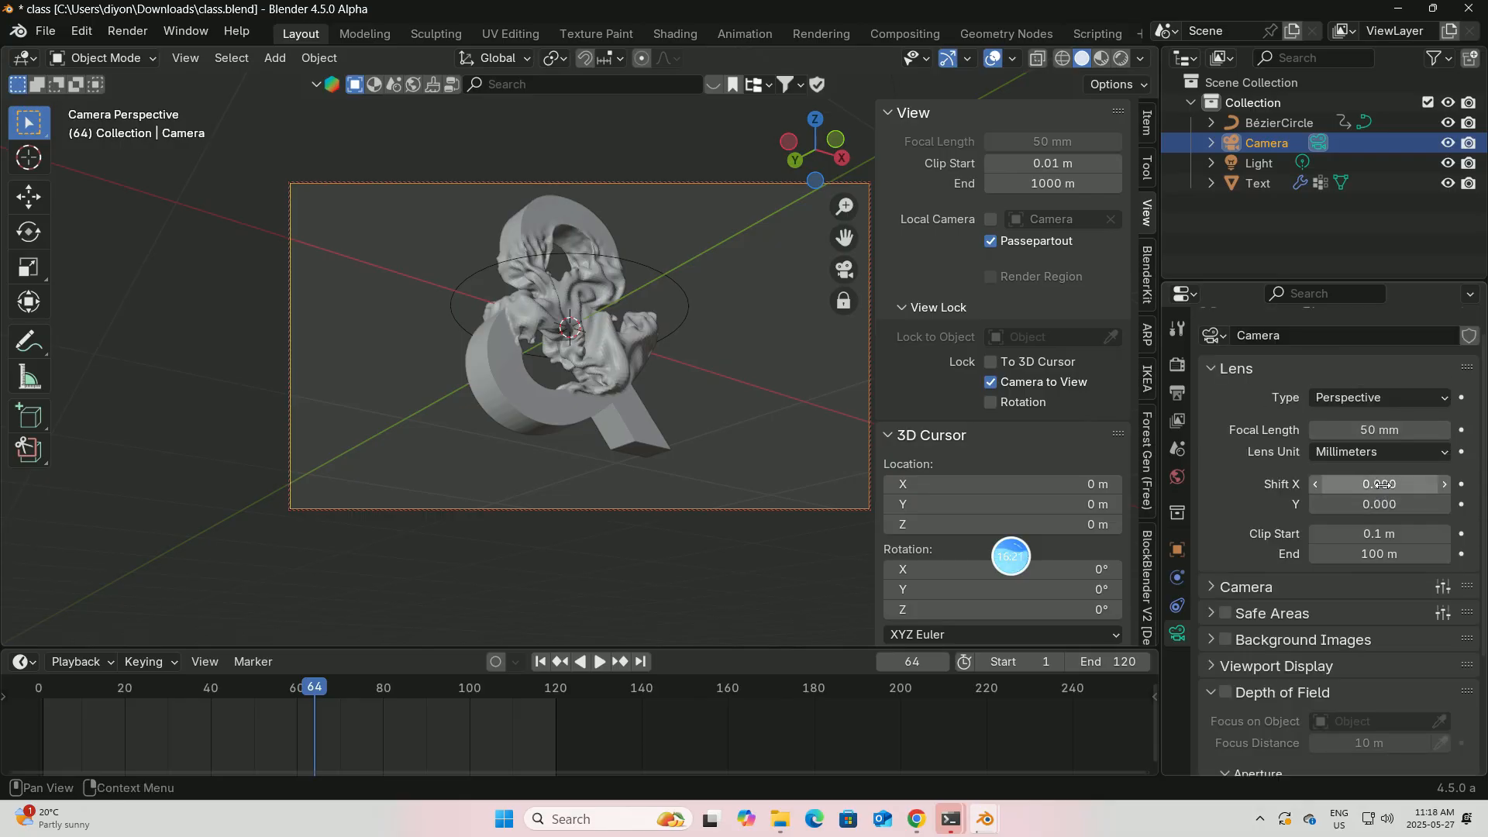
{"action": "mouse_move", "coordinate": [1382, 483]}
{"action": "left_mouse_down"}
{"action": "mouse_move", "coordinate": [1357, 484]}
{"action": "mouse_move", "coordinate": [1395, 504]}
{"action": "left_mouse_up"}
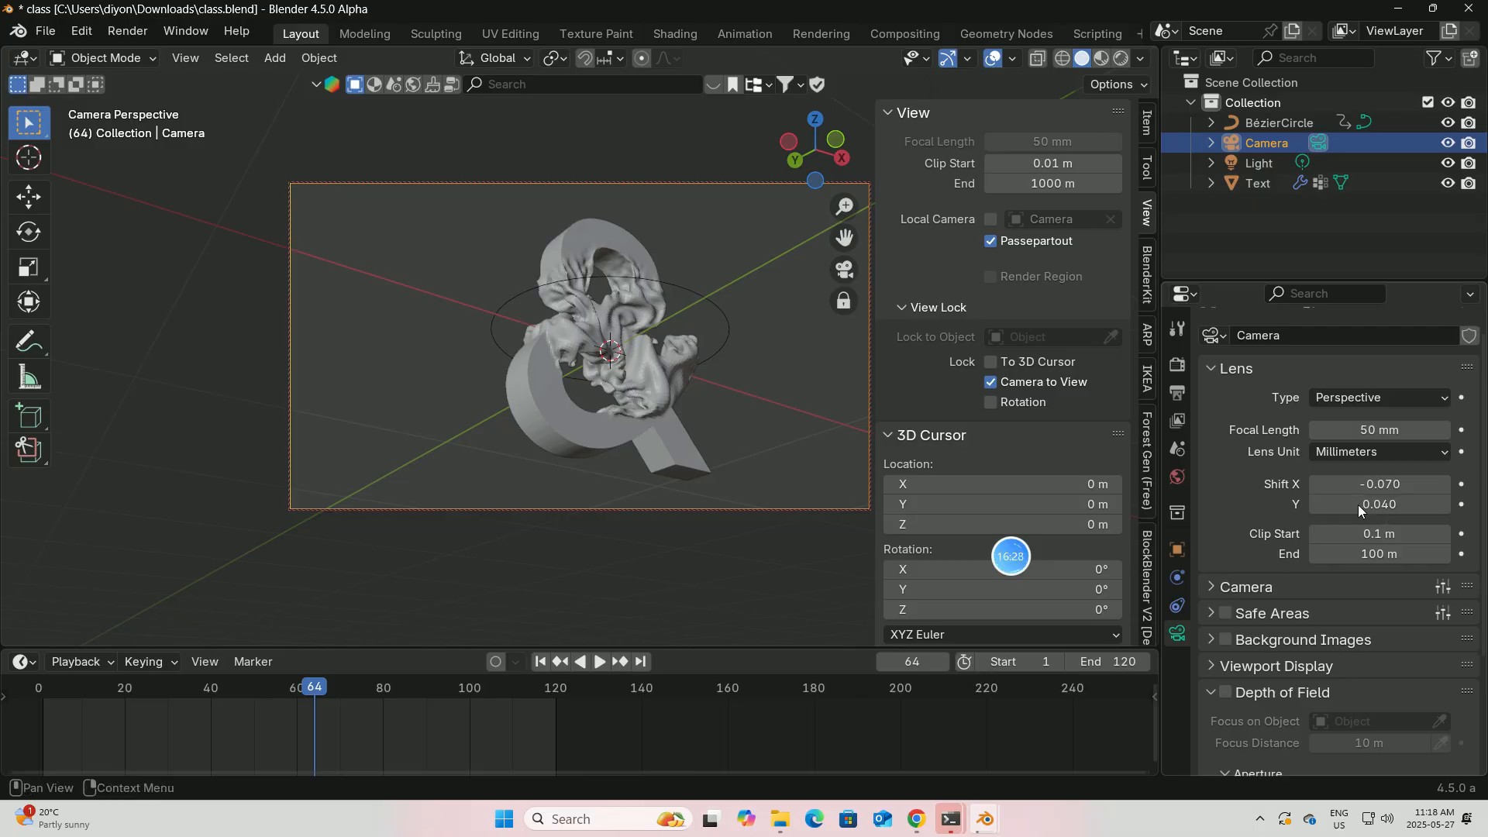
{"action": "left_click", "coordinate": [992, 382]}
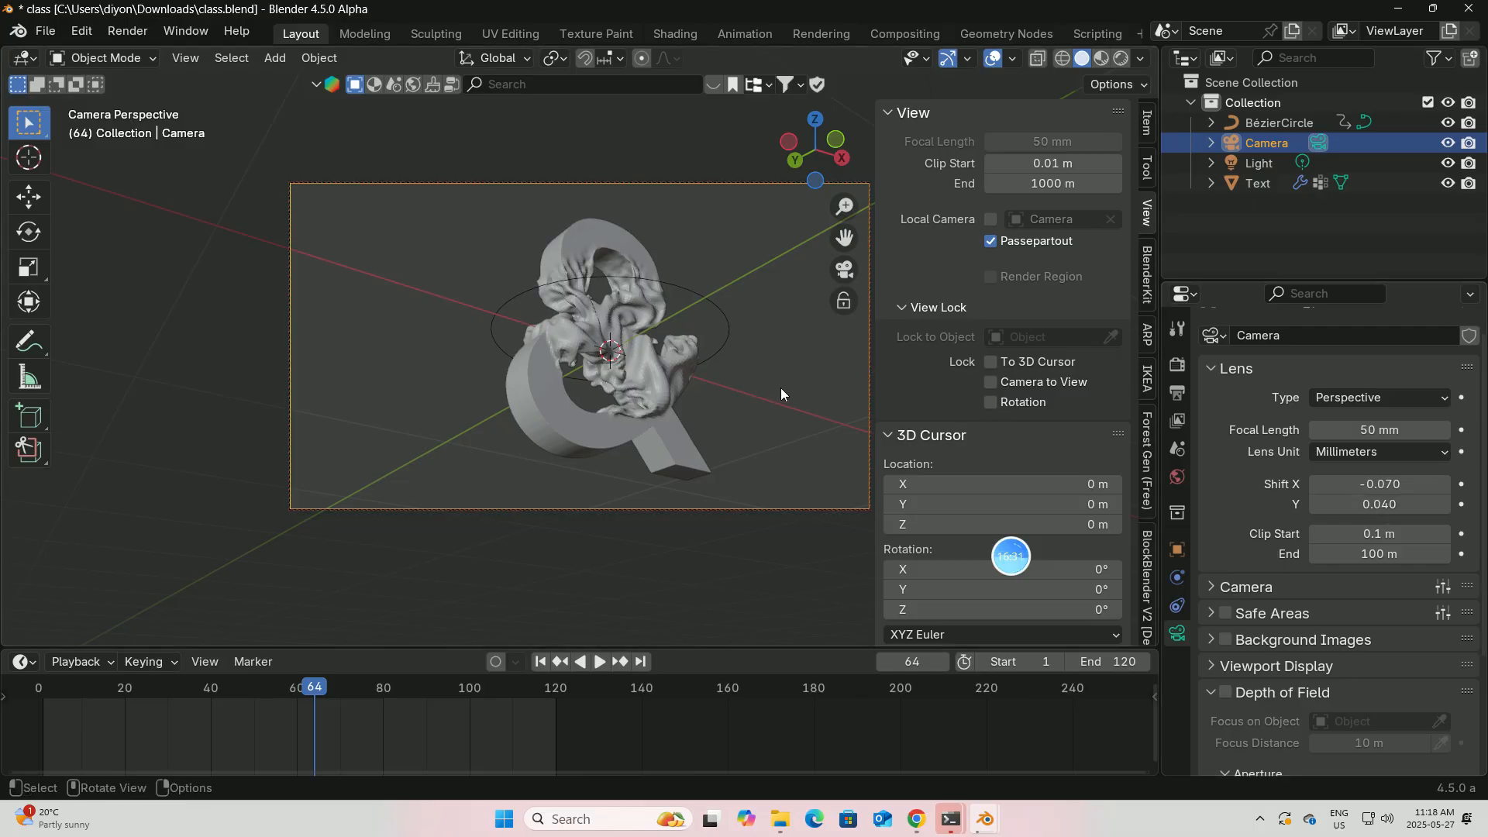
{"action": "key", "text": "n"}
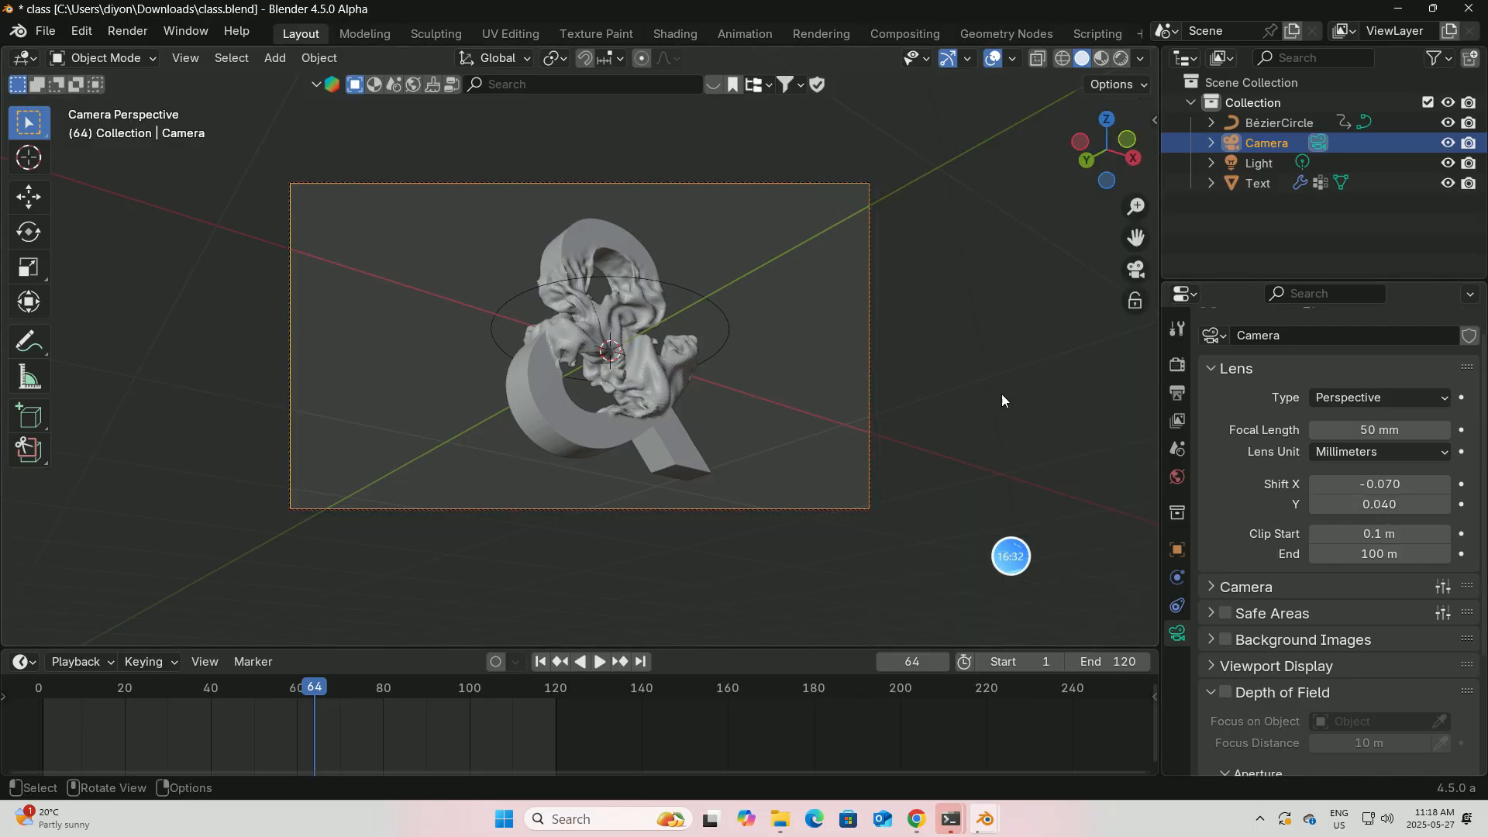
Assign an Environment Texture to the world background's colour.
{"action": "left_click", "coordinate": [1177, 476]}
{"action": "left_click", "coordinate": [1318, 485]}
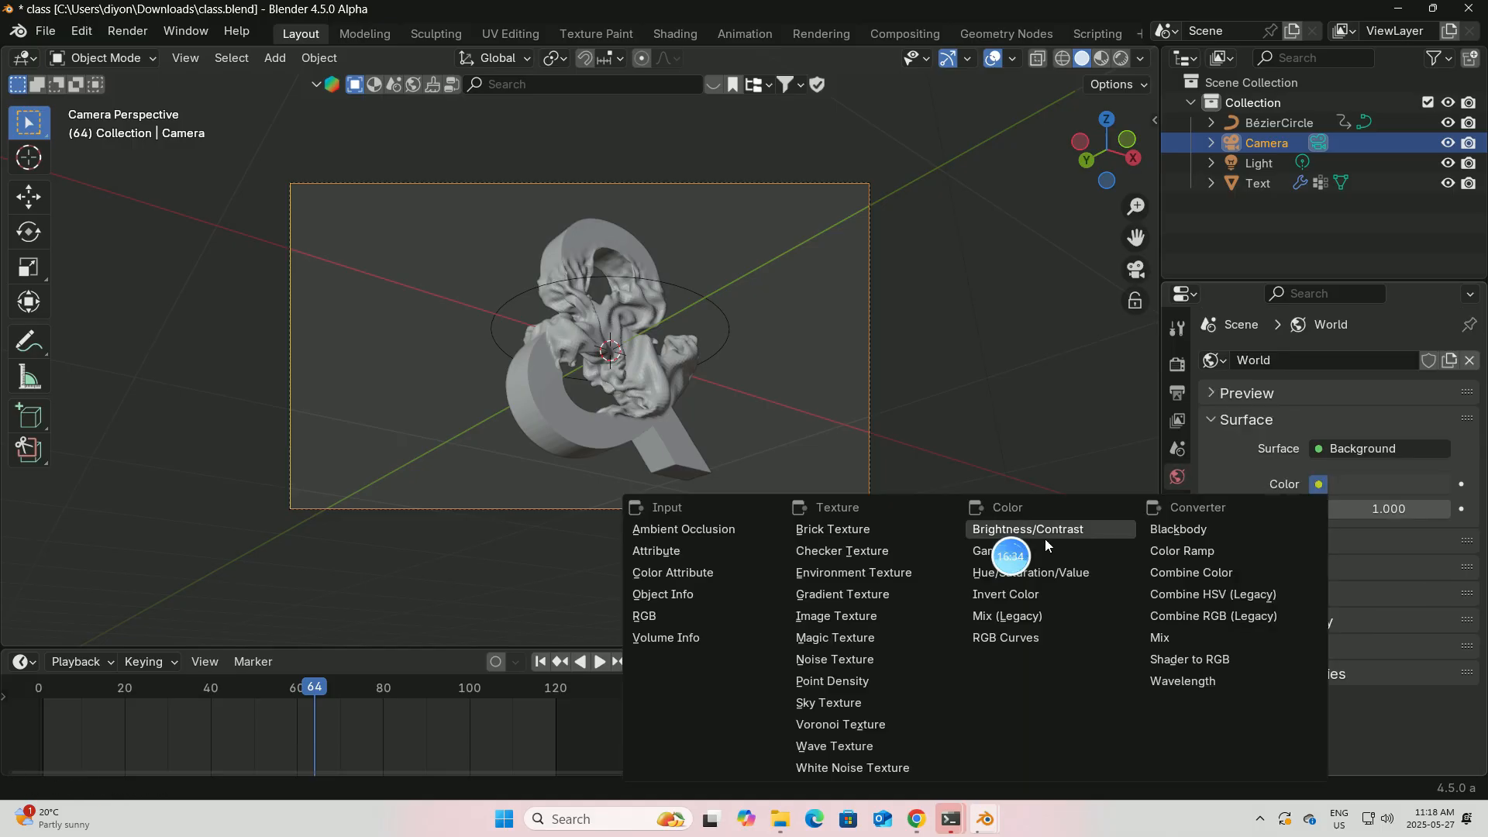
{"action": "left_click", "coordinate": [876, 574]}
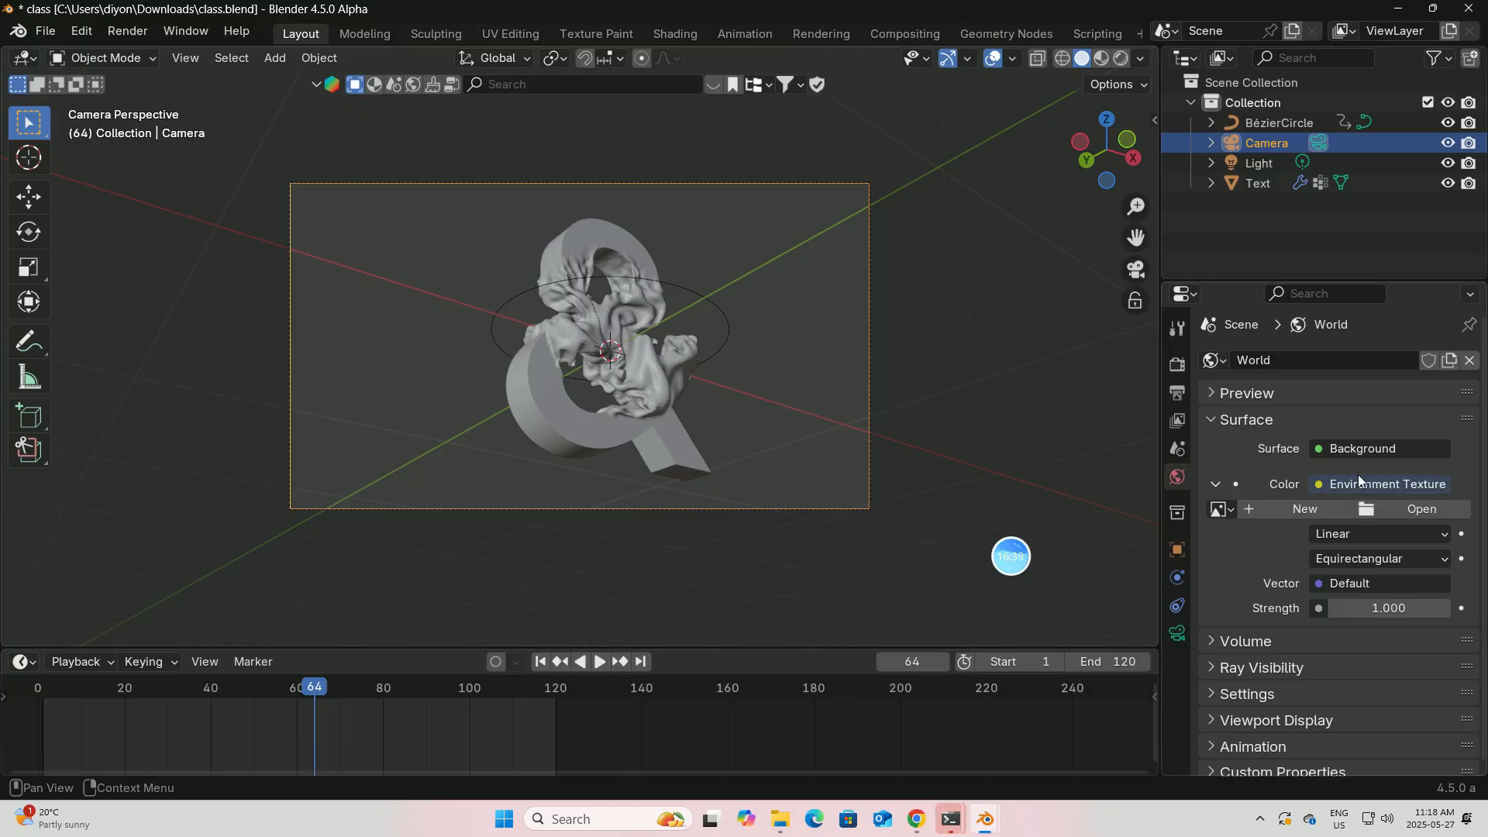
Load studio_small_02_4k.hdr from the hdri3D环境背景 folder into the world's Environment Texture, searching for "studio".
{"action": "left_click", "coordinate": [1424, 509]}
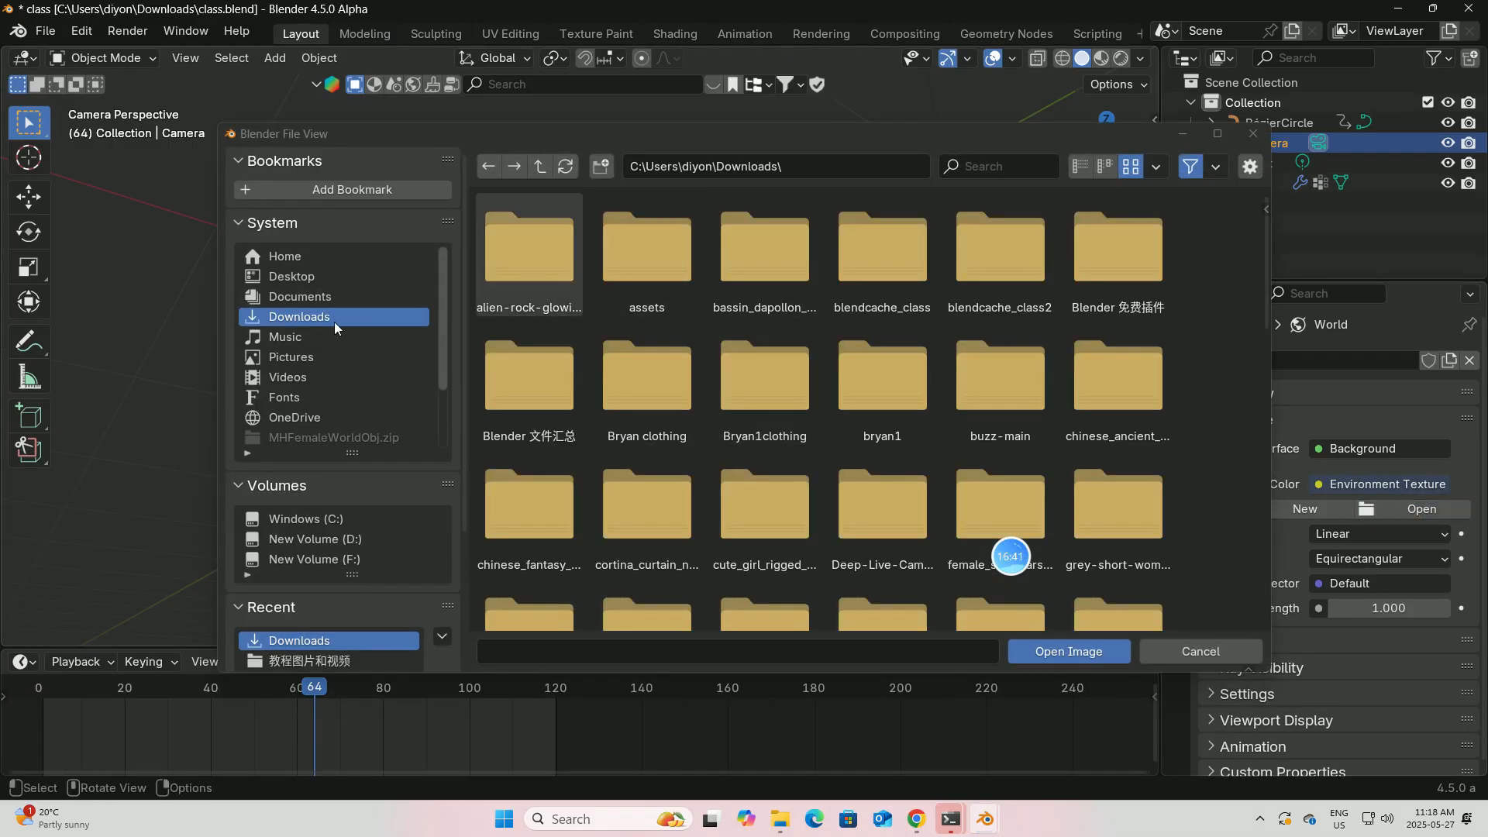
{"action": "scroll", "coordinate": [816, 431], "scroll_direction": "down", "scroll_amount": 4}
{"action": "scroll", "coordinate": [815, 438], "scroll_direction": "down", "scroll_amount": 5}
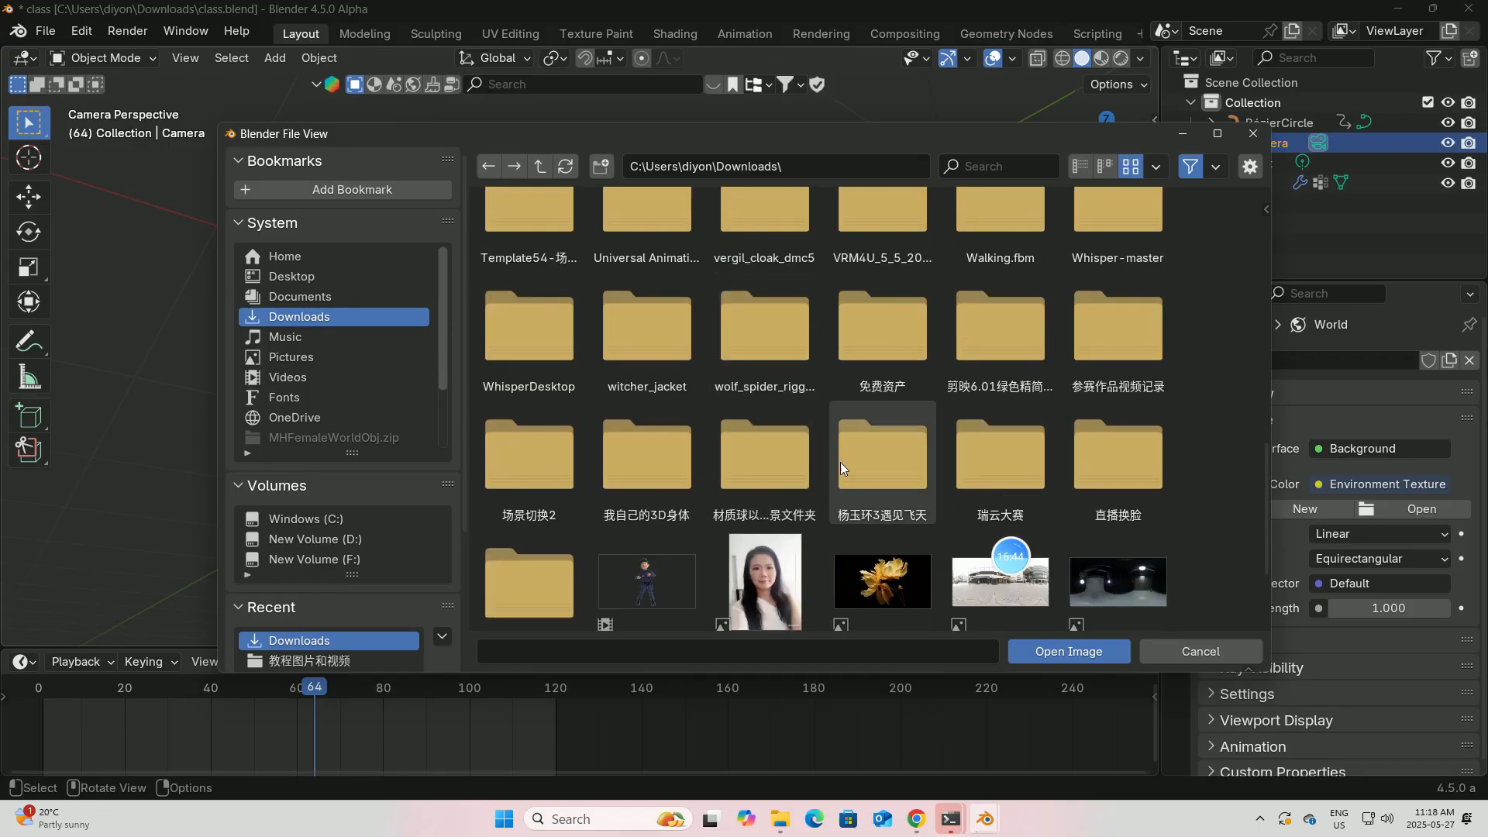
{"action": "double_click", "coordinate": [756, 462]}
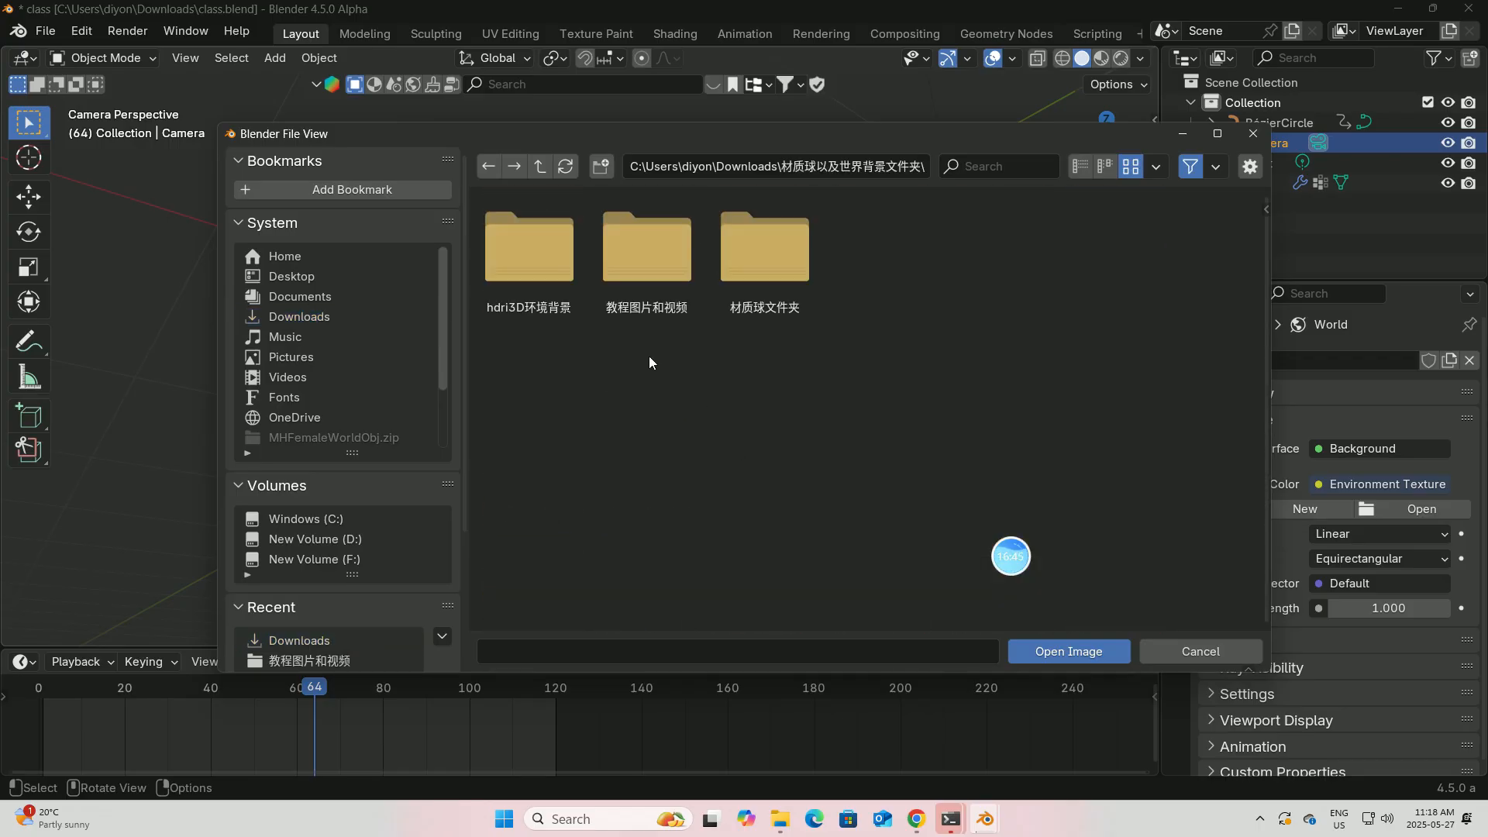
{"action": "double_click", "coordinate": [537, 254]}
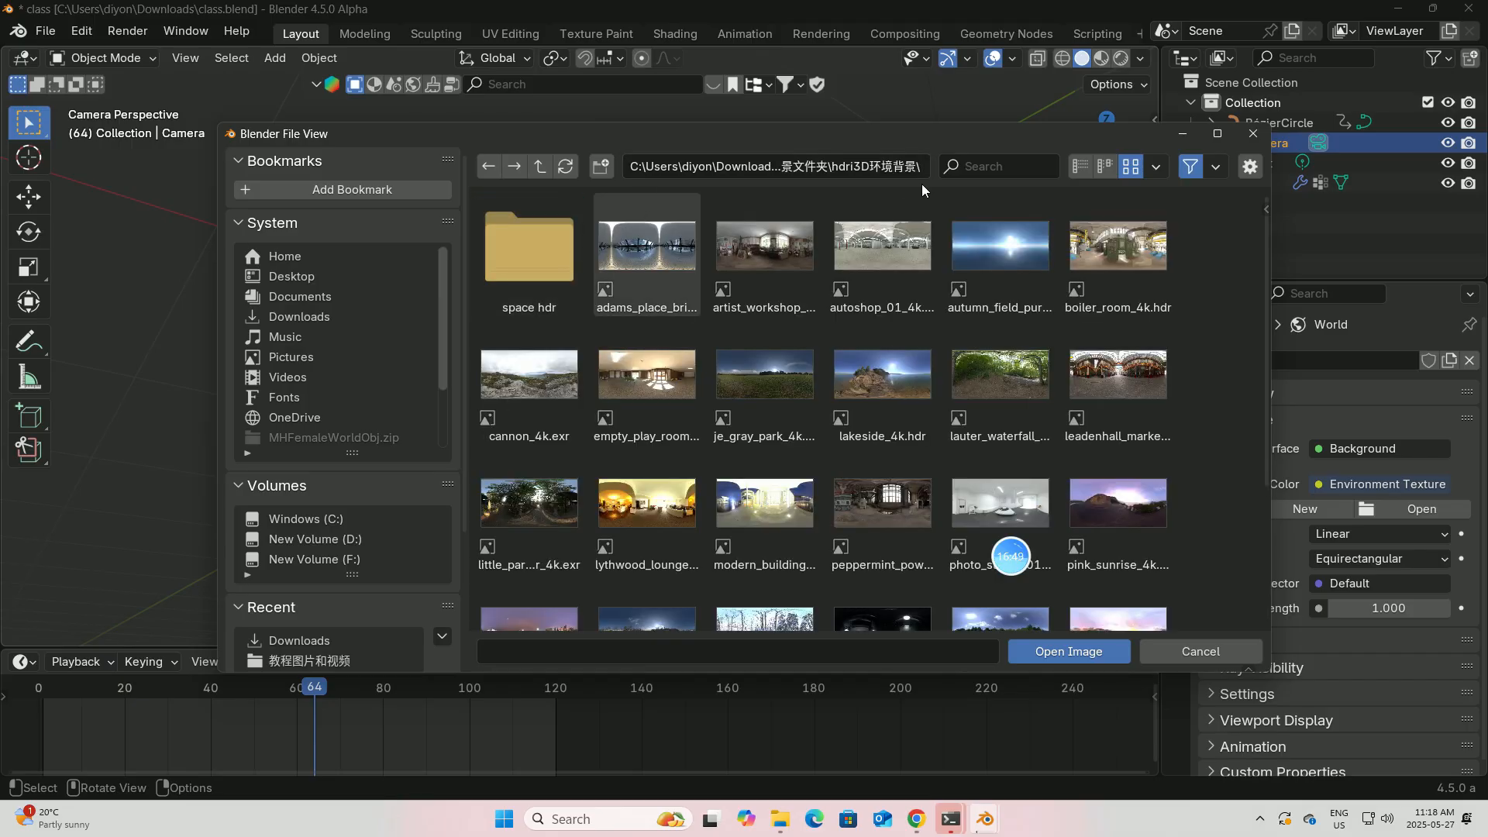
{"action": "left_click", "coordinate": [979, 164]}
{"action": "type", "text": "s"}
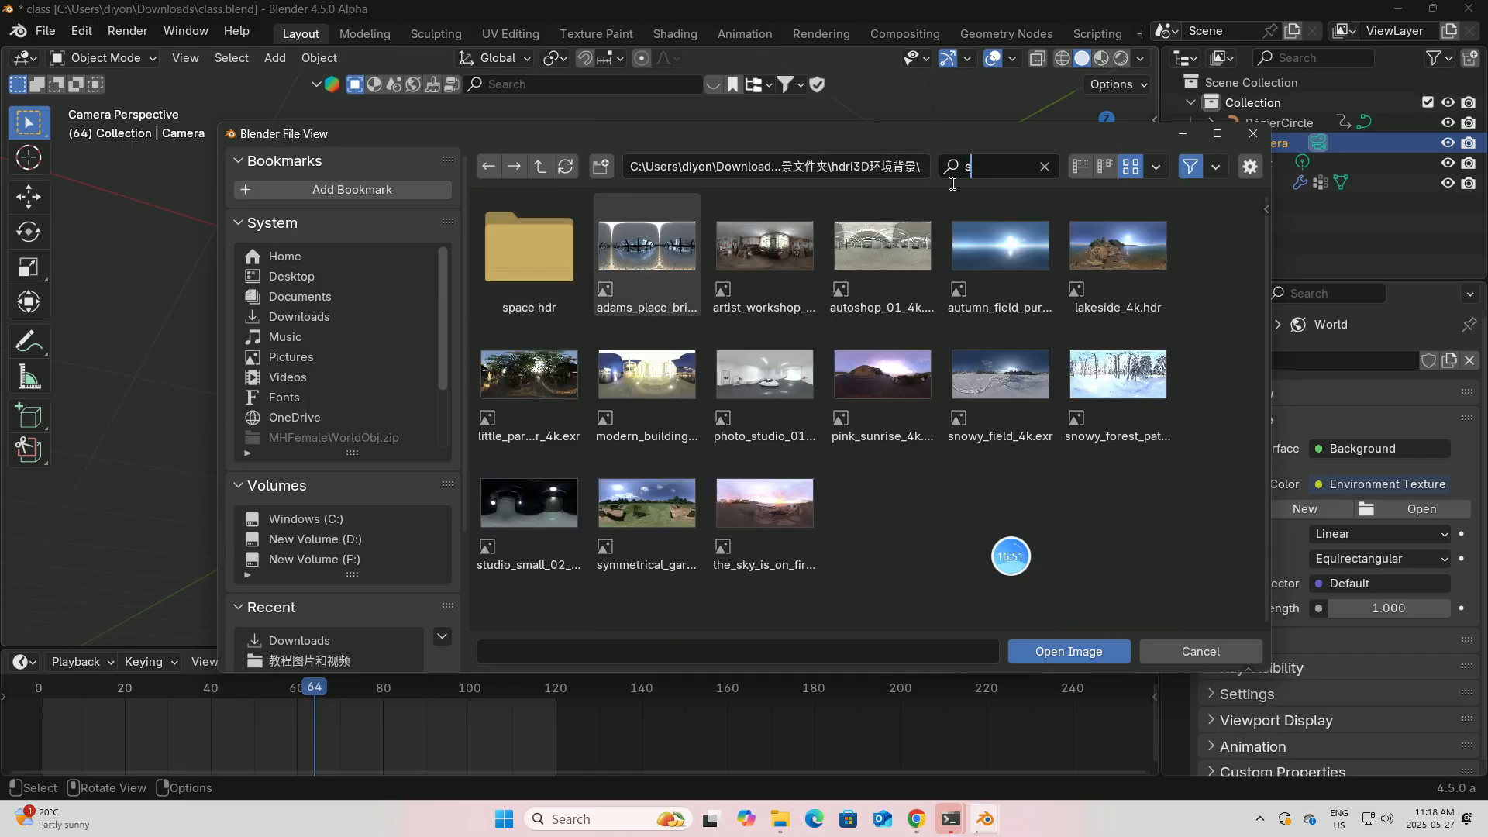
{"action": "type", "text": "tudio"}
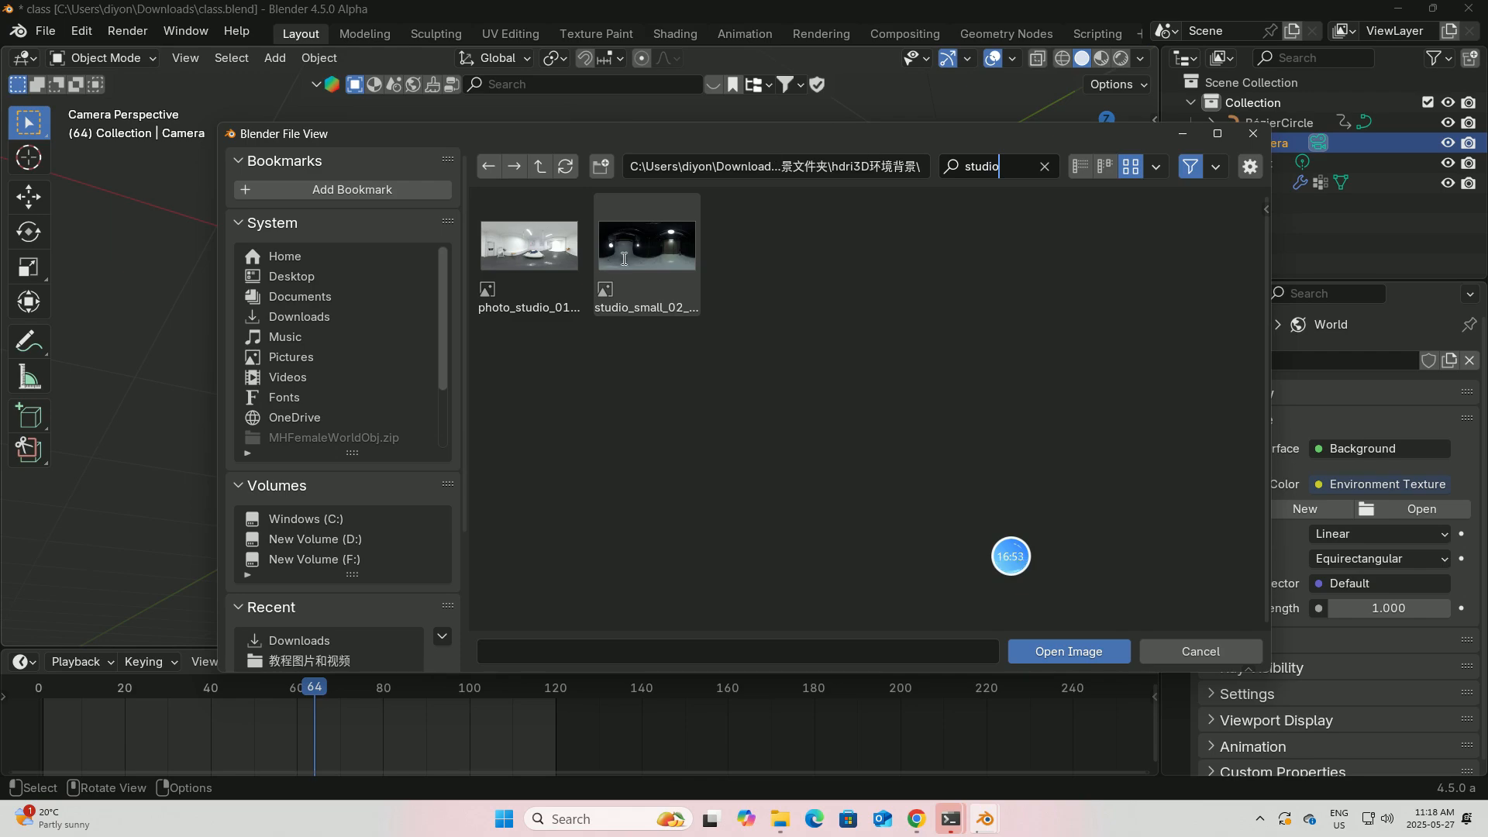
{"action": "left_click", "coordinate": [653, 259]}
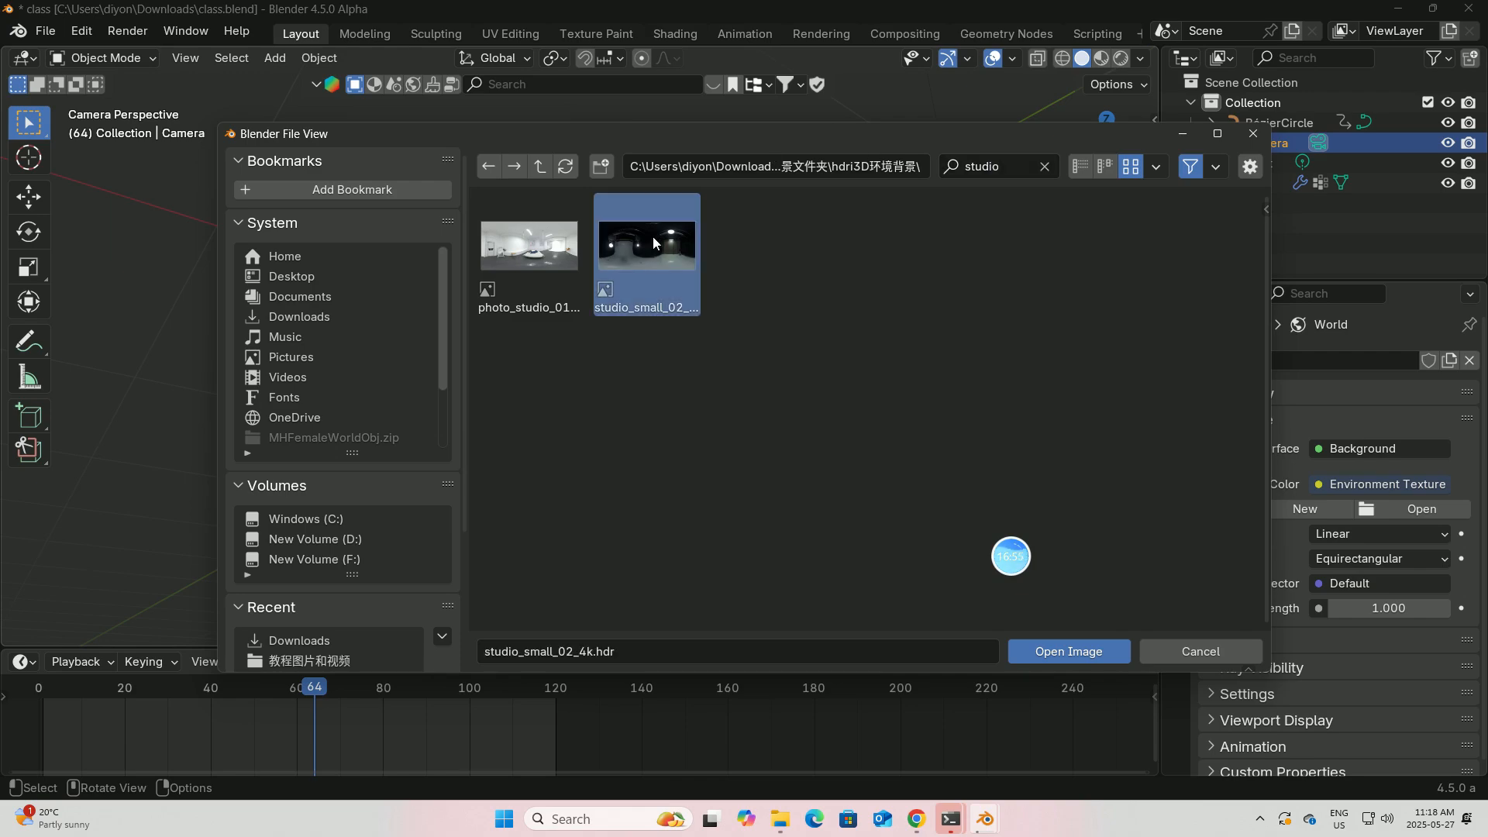
{"action": "left_click", "coordinate": [1093, 649]}
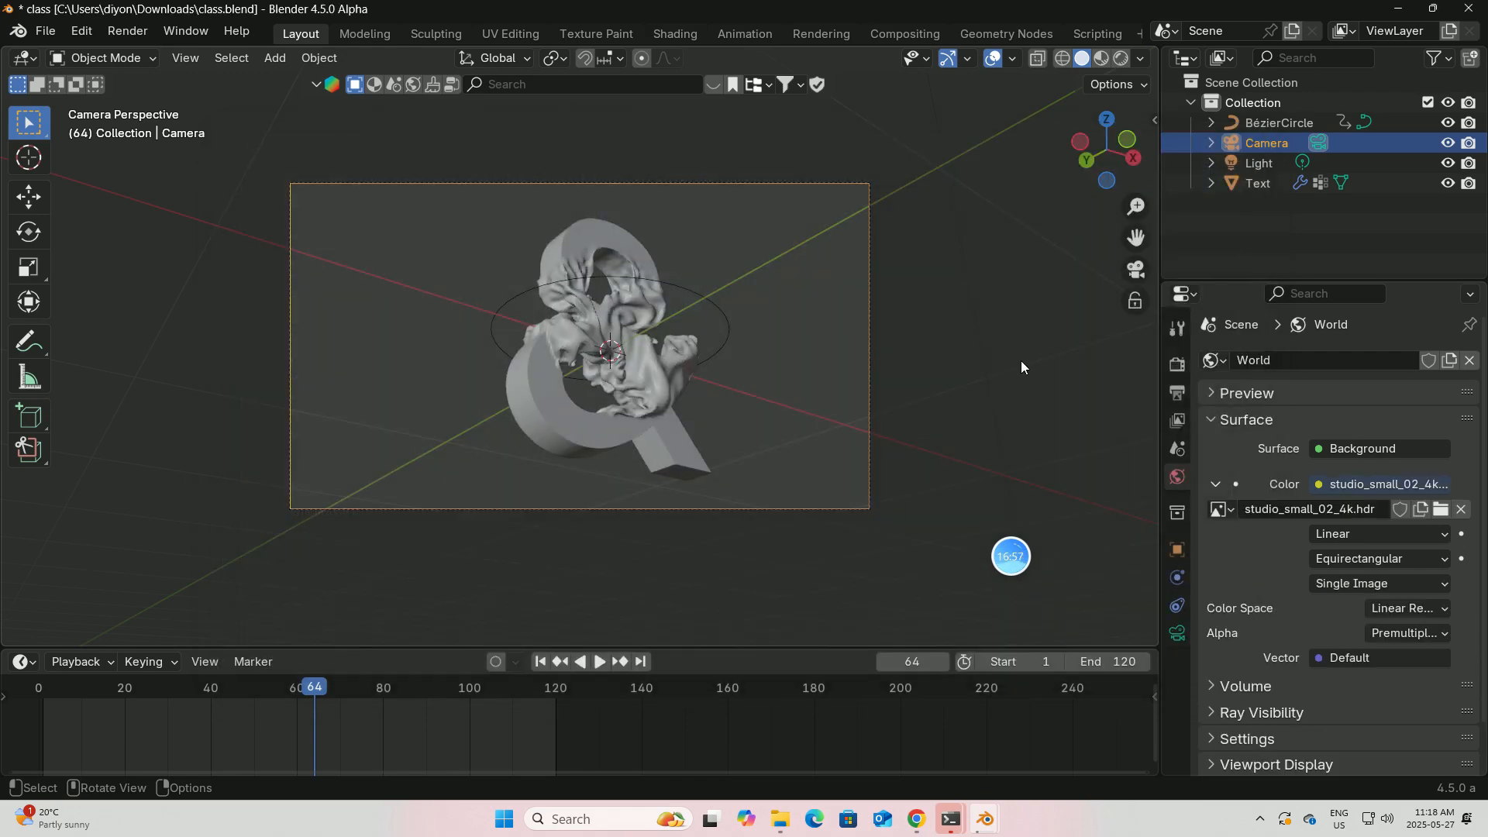
Switch the viewport to Rendered shading and inspect the lit ampersand up close in the camera view.
{"action": "left_click", "coordinate": [1121, 59]}
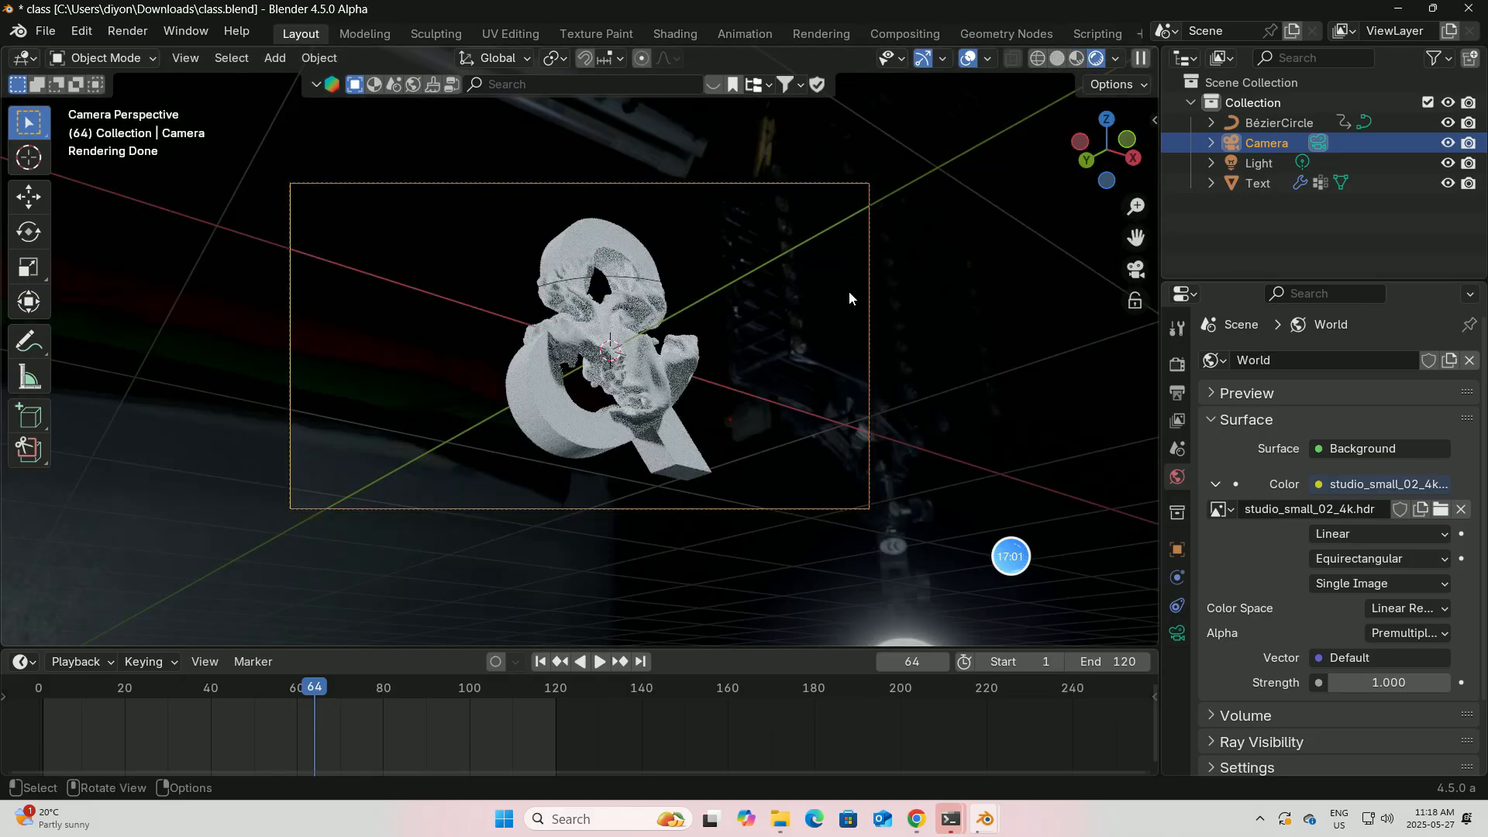
{"action": "scroll", "coordinate": [854, 319], "scroll_direction": "up", "scroll_amount": 1}
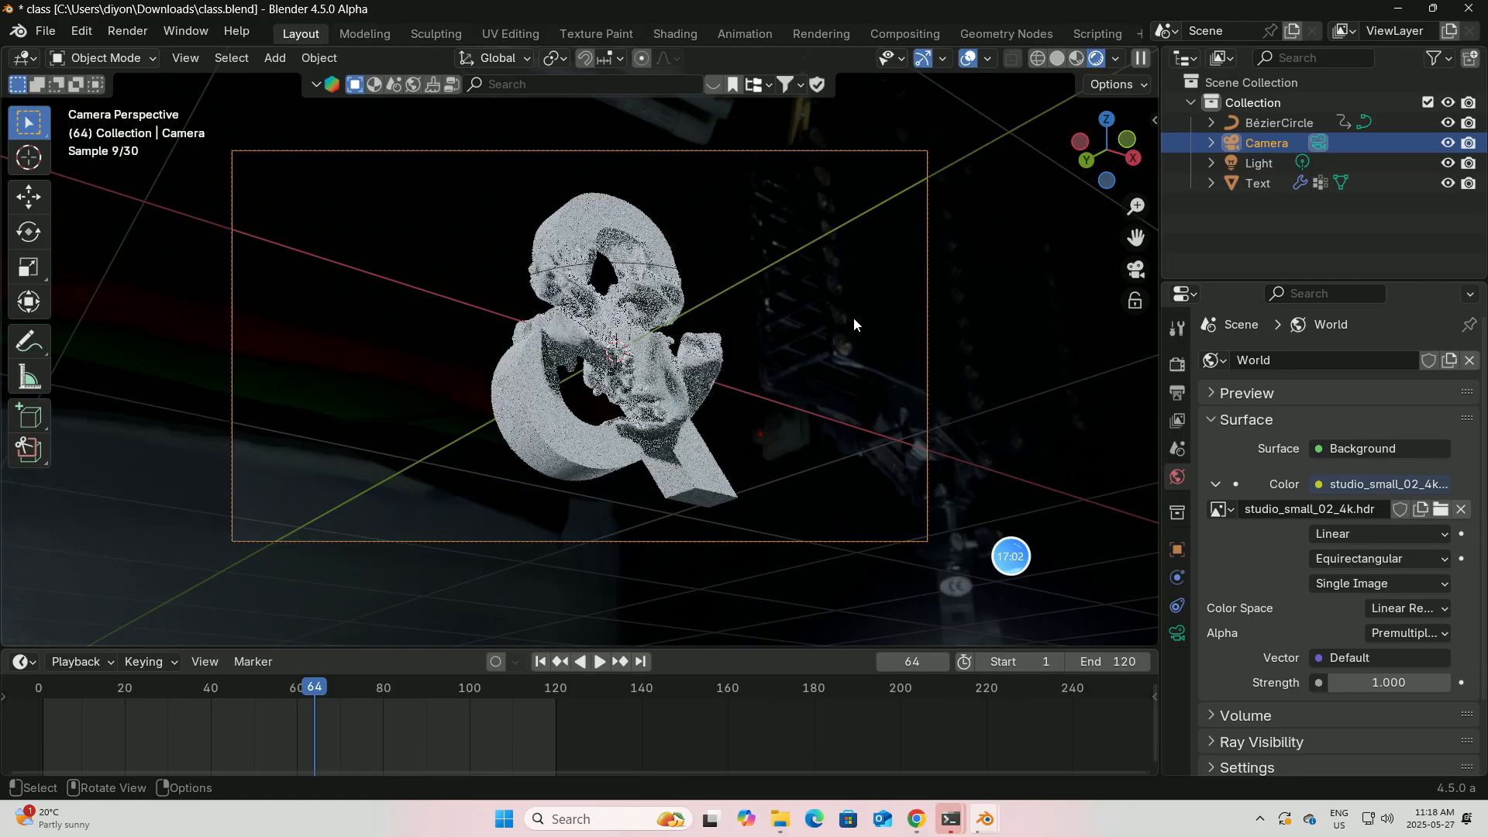
{"action": "scroll", "coordinate": [855, 319], "scroll_direction": "up", "scroll_amount": 1}
{"action": "scroll", "coordinate": [853, 320], "scroll_direction": "up", "scroll_amount": 1}
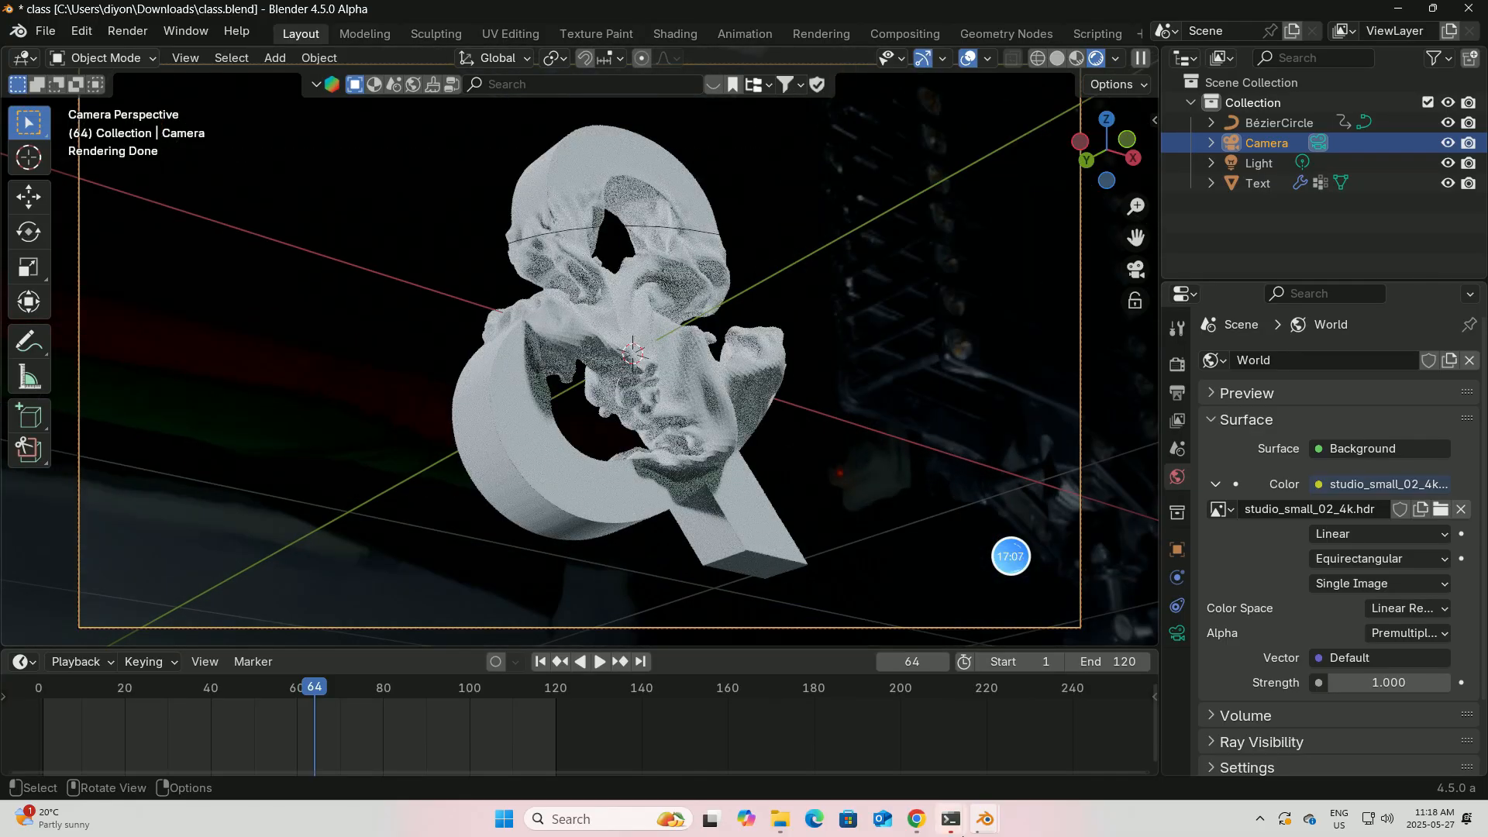
Enable a transparent film background in the render settings.
{"action": "mouse_move", "coordinate": [927, 818]}
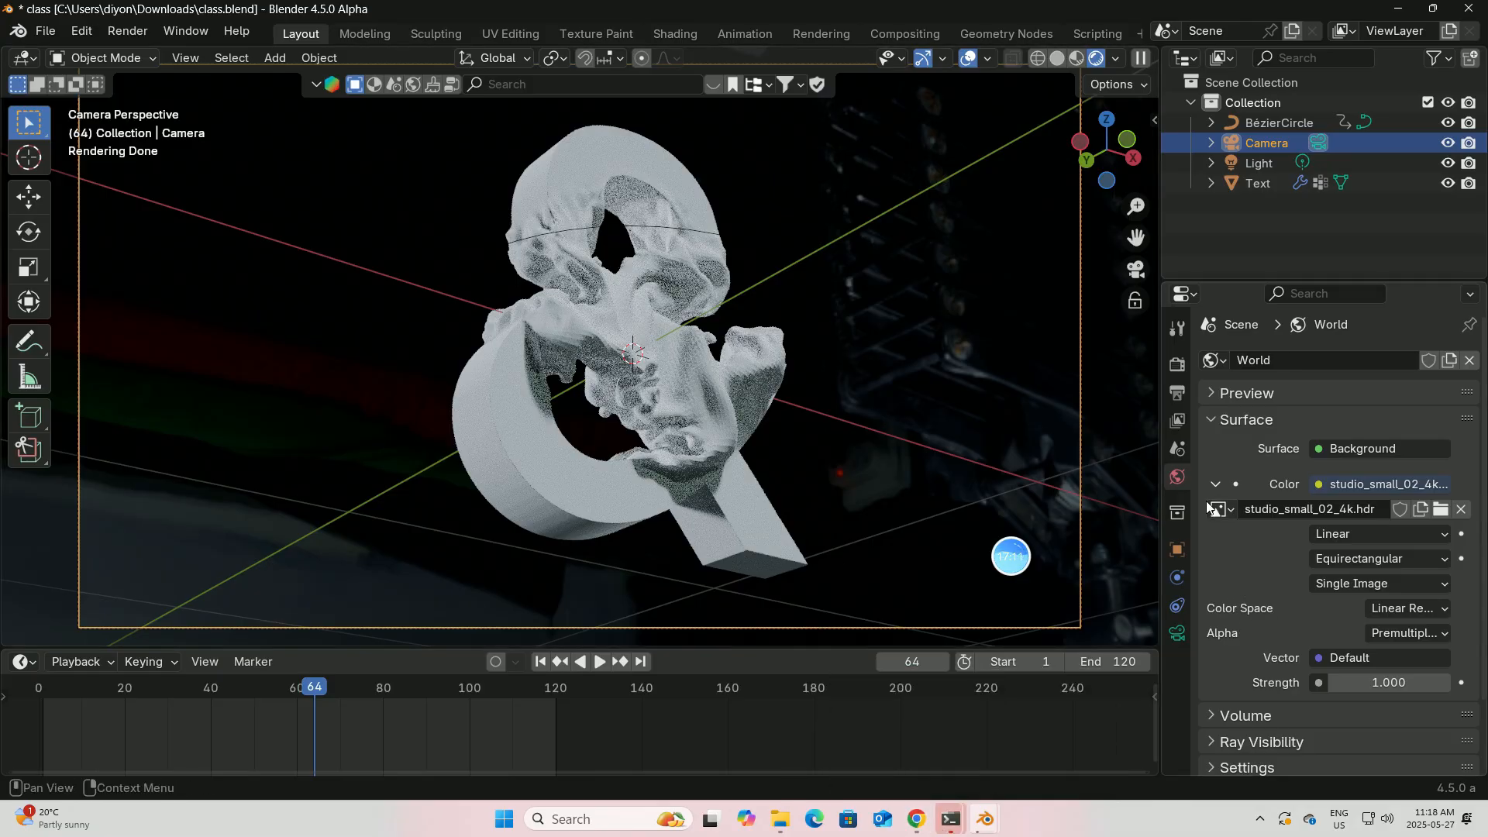
{"action": "left_click", "coordinate": [1178, 364]}
{"action": "scroll", "coordinate": [1276, 682], "scroll_direction": "down", "scroll_amount": 5}
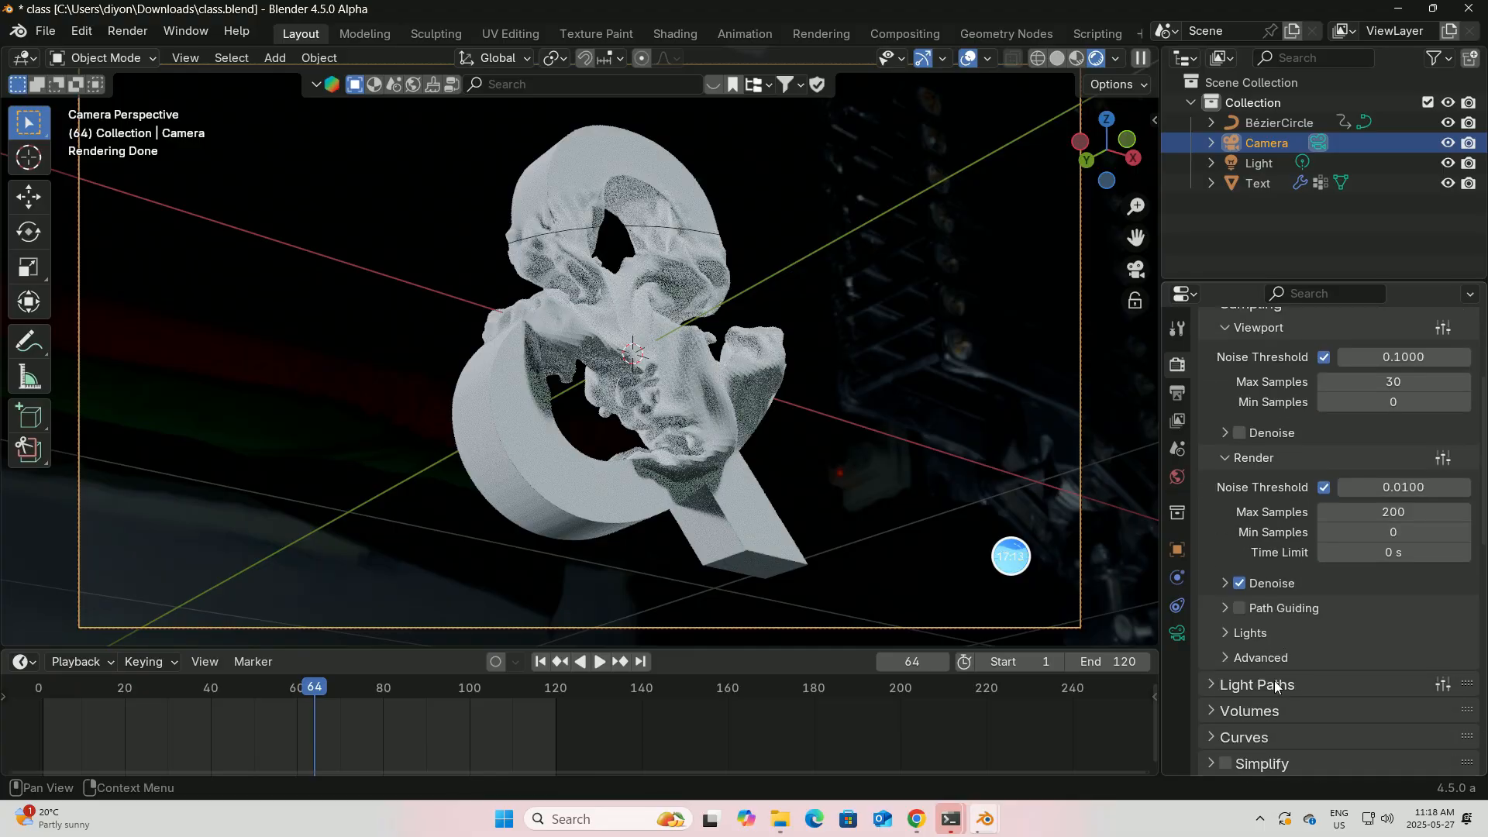
{"action": "scroll", "coordinate": [1263, 686], "scroll_direction": "down", "scroll_amount": 3}
{"action": "scroll", "coordinate": [1258, 687], "scroll_direction": "down", "scroll_amount": 2}
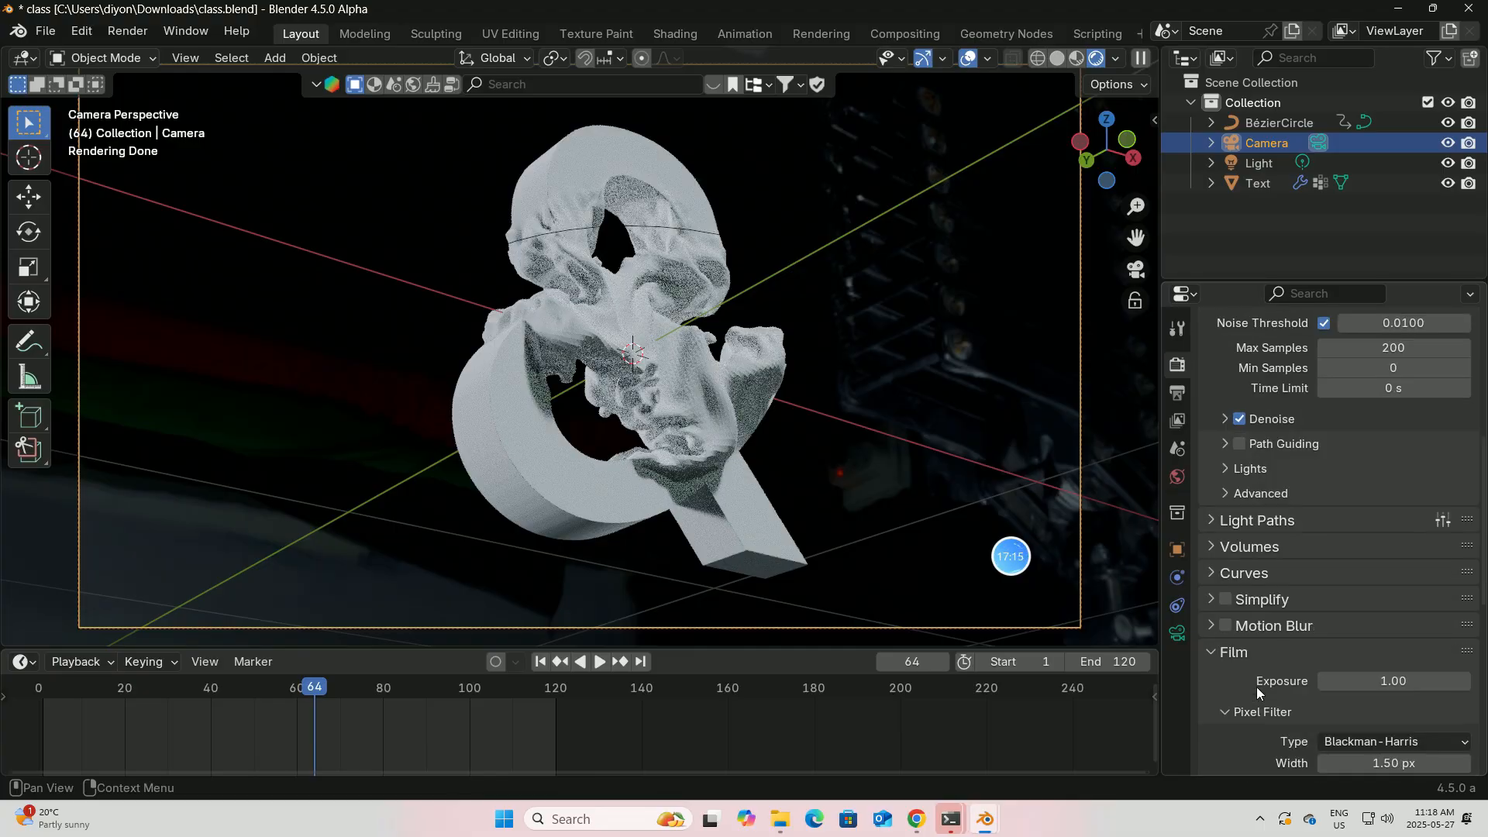
{"action": "scroll", "coordinate": [1257, 682], "scroll_direction": "down", "scroll_amount": 3}
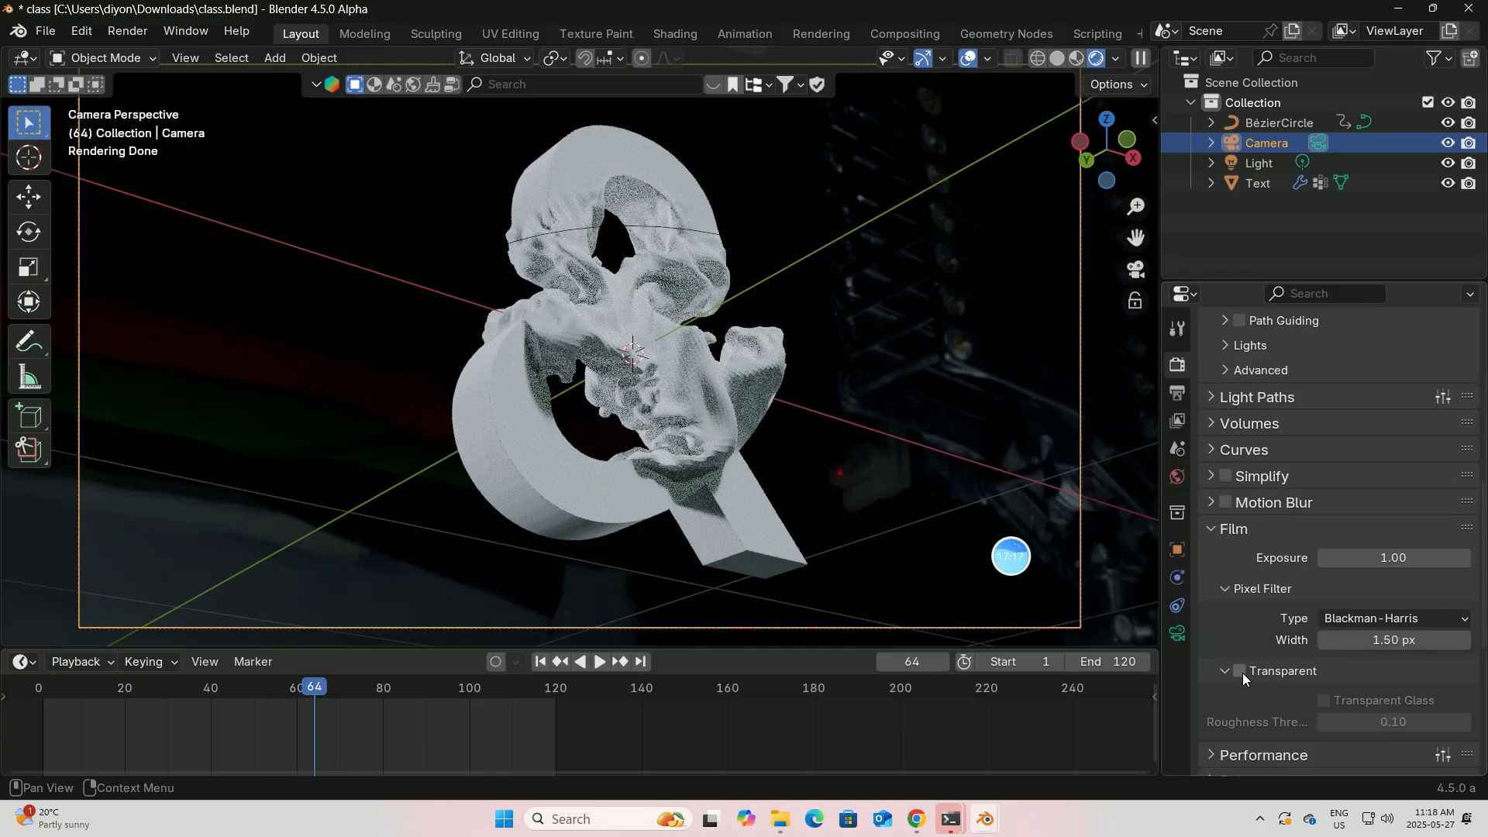
{"action": "left_click", "coordinate": [1240, 672]}
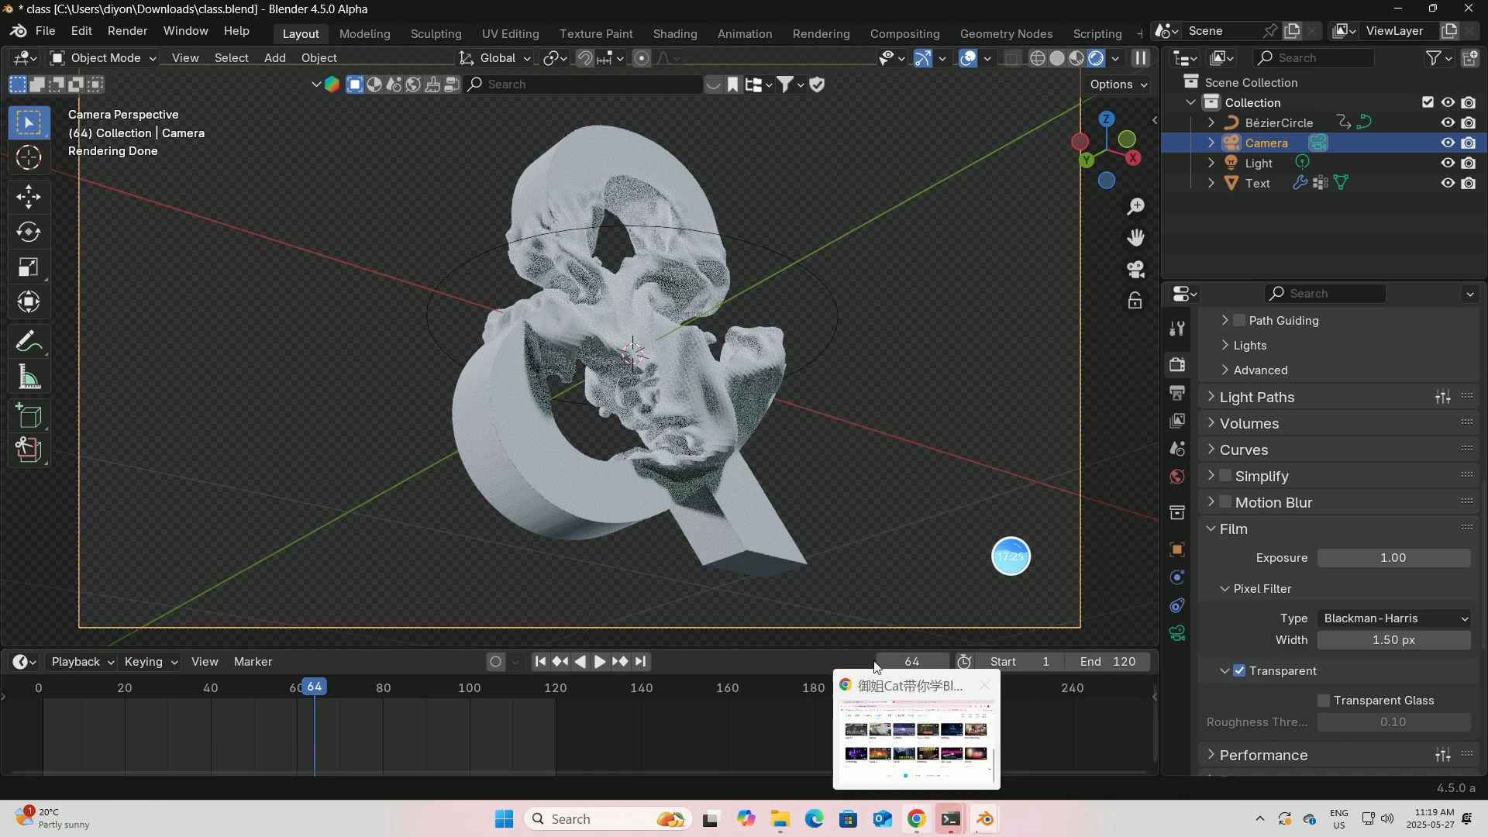
Open the Shading workspace and create a new material for the ampersand.
{"action": "left_click", "coordinate": [671, 35]}
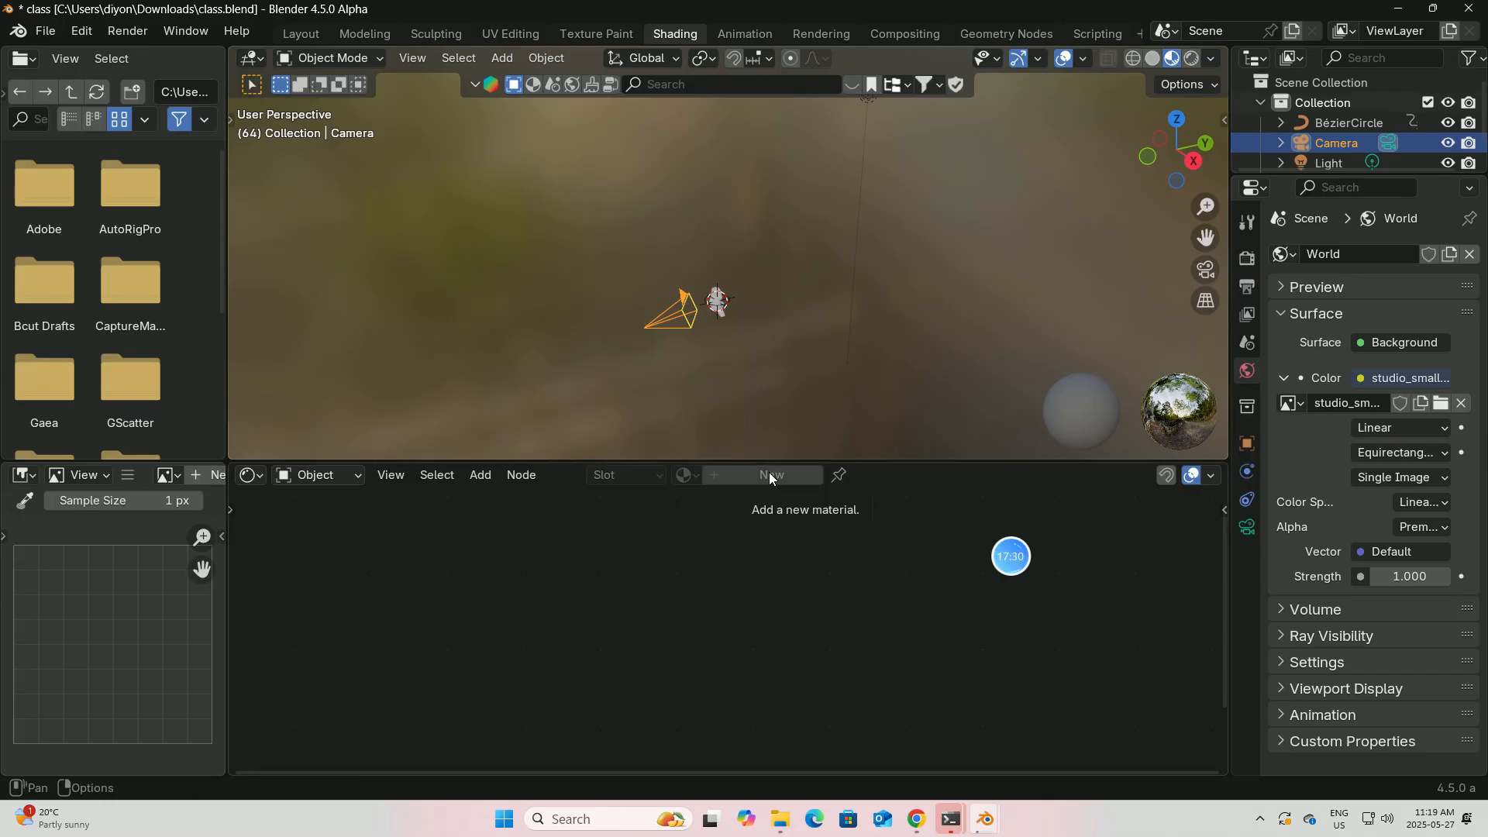
{"action": "left_click", "coordinate": [717, 302]}
{"action": "scroll", "coordinate": [796, 337], "scroll_direction": "up", "scroll_amount": 4}
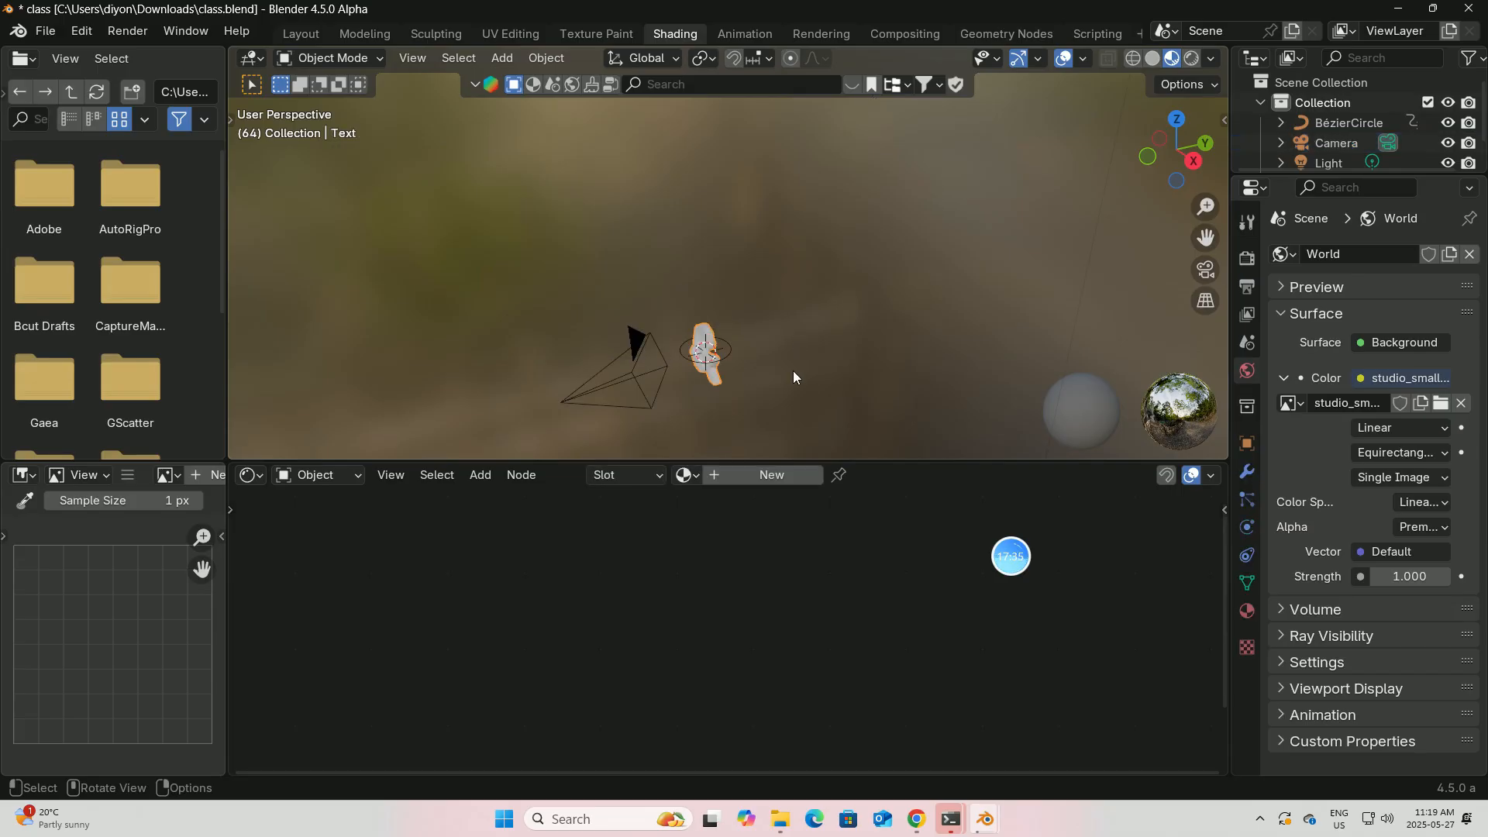
{"action": "left_click", "coordinate": [765, 476]}
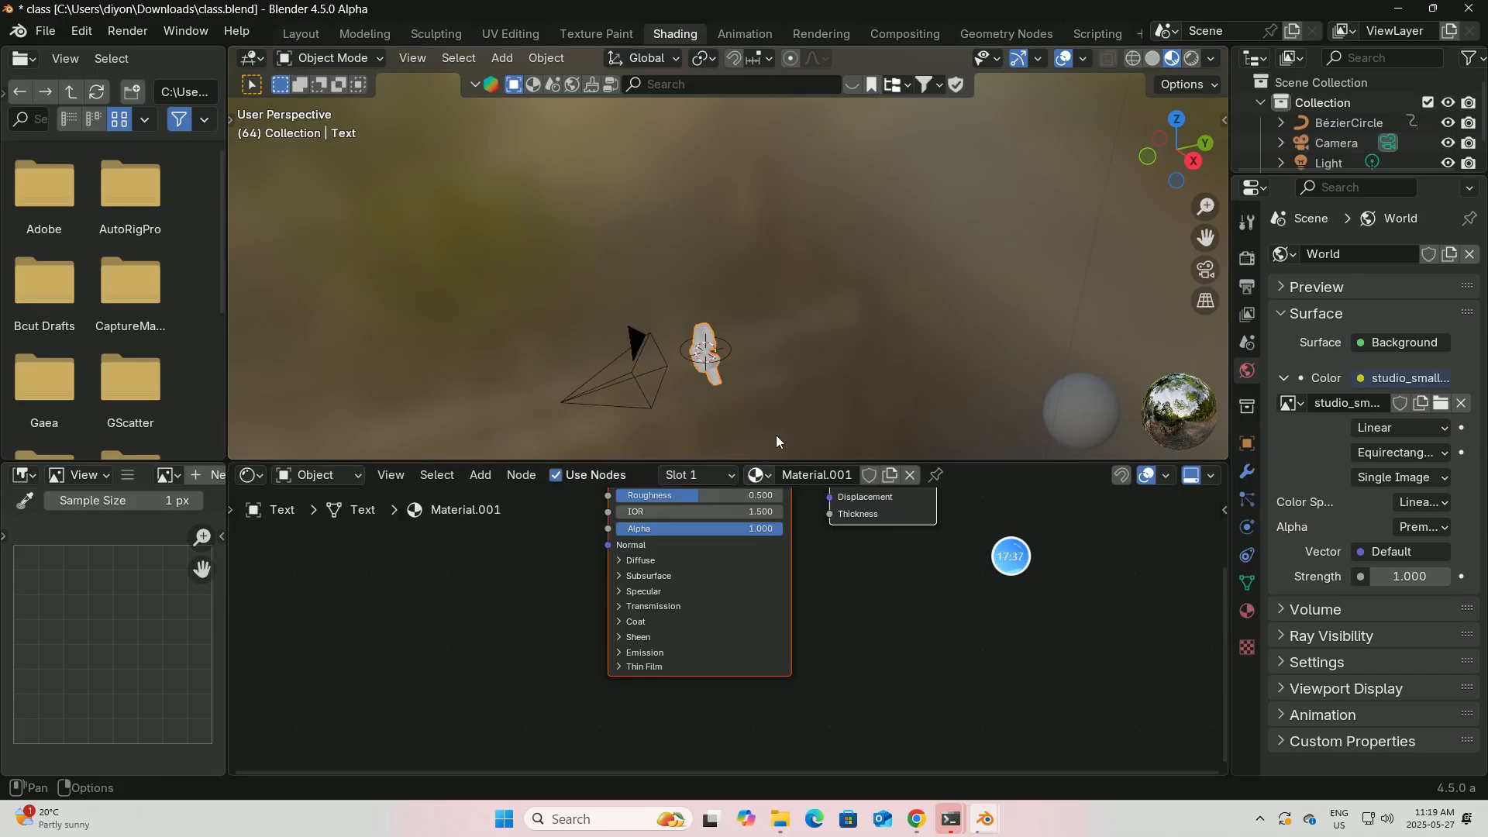
{"action": "middle_click_drag", "start_coordinate": [845, 571], "coordinate": [875, 724]}
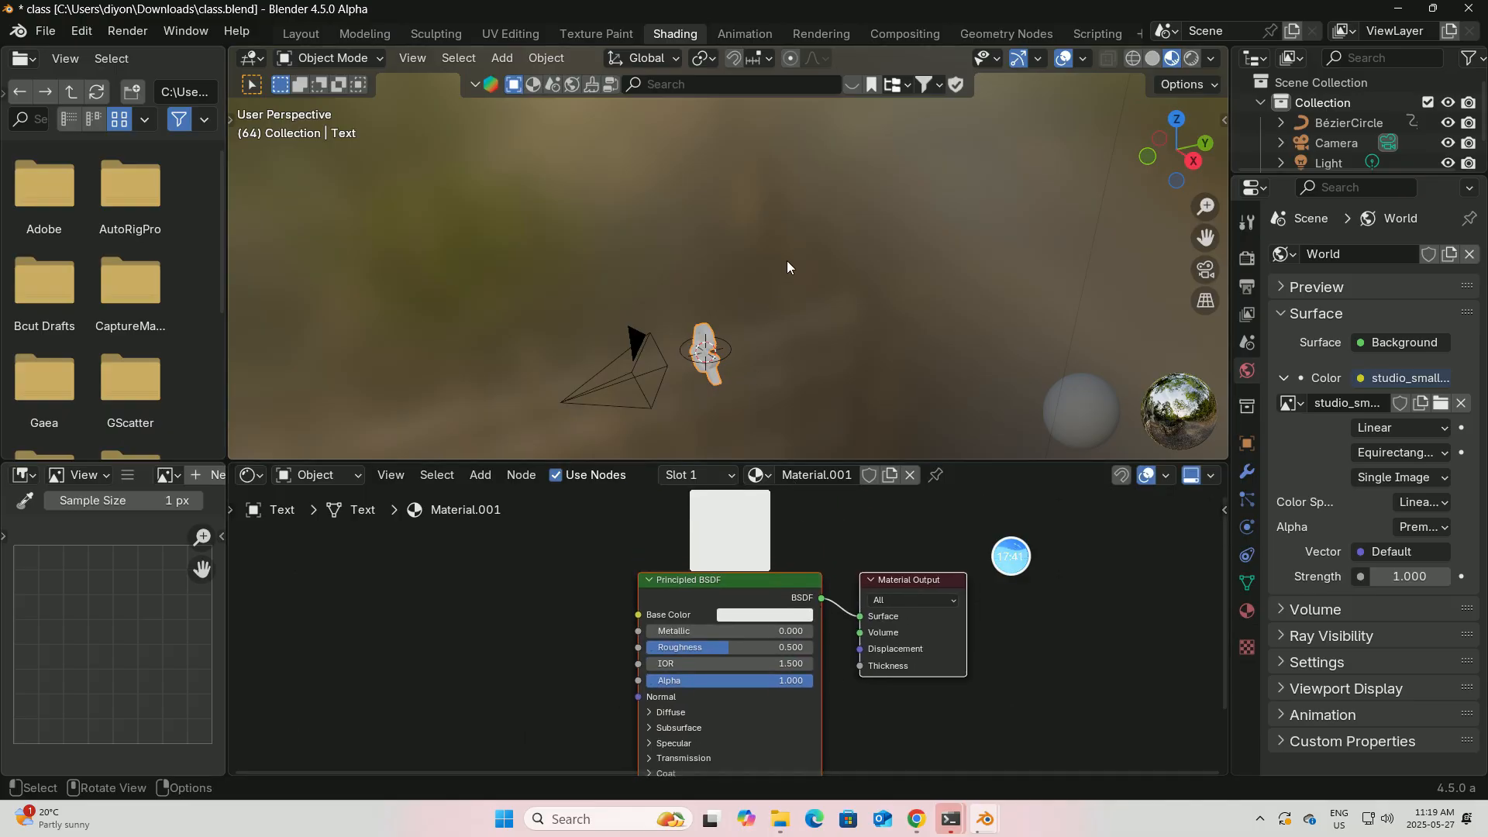
Show the ampersand through the camera with Rendered shading in the Shading workspace, and enlarge the shader node area.
{"action": "left_click", "coordinate": [1209, 270]}
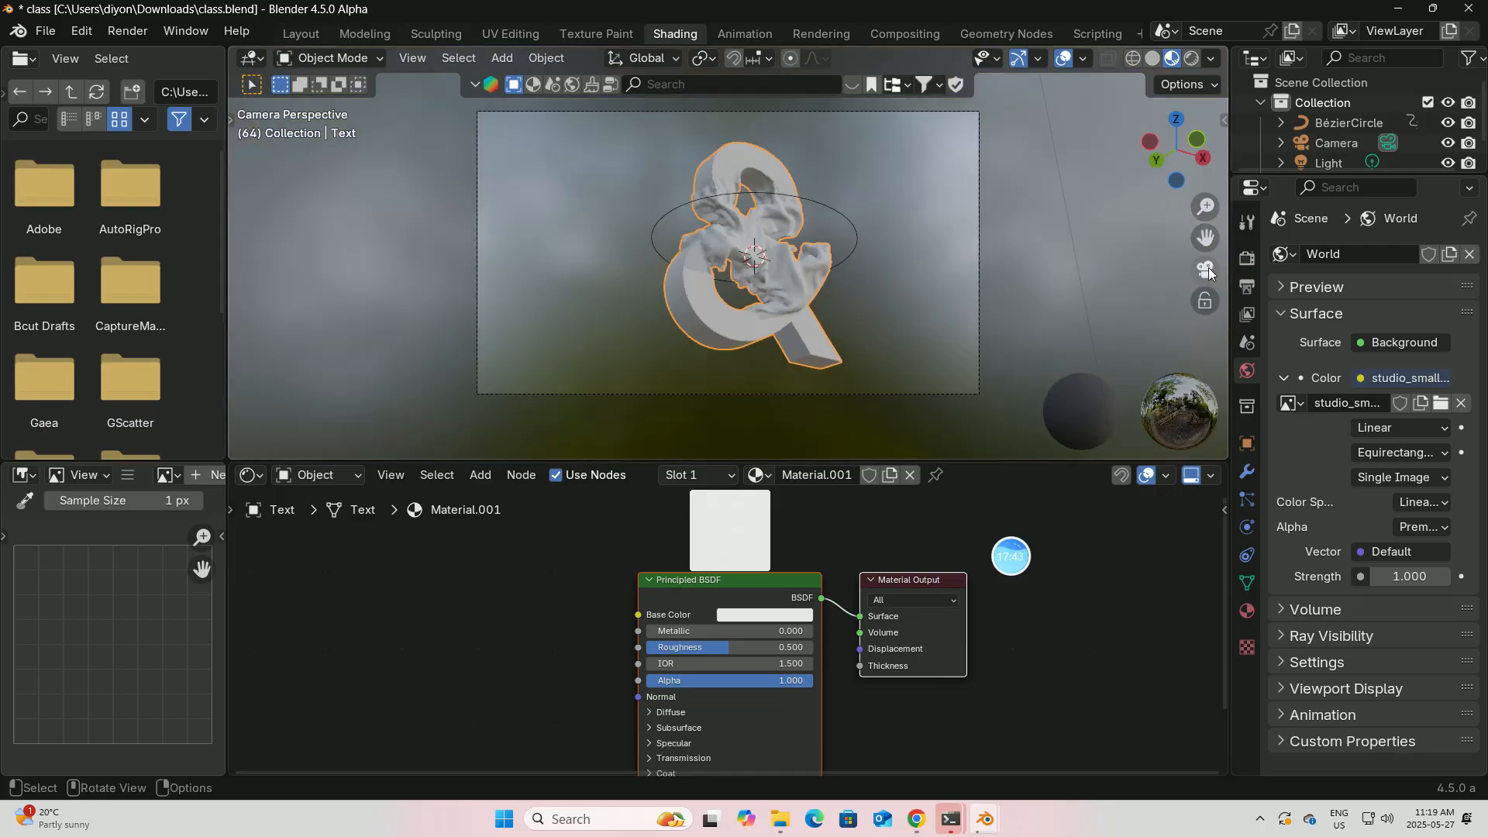
{"action": "left_click", "coordinate": [1192, 57]}
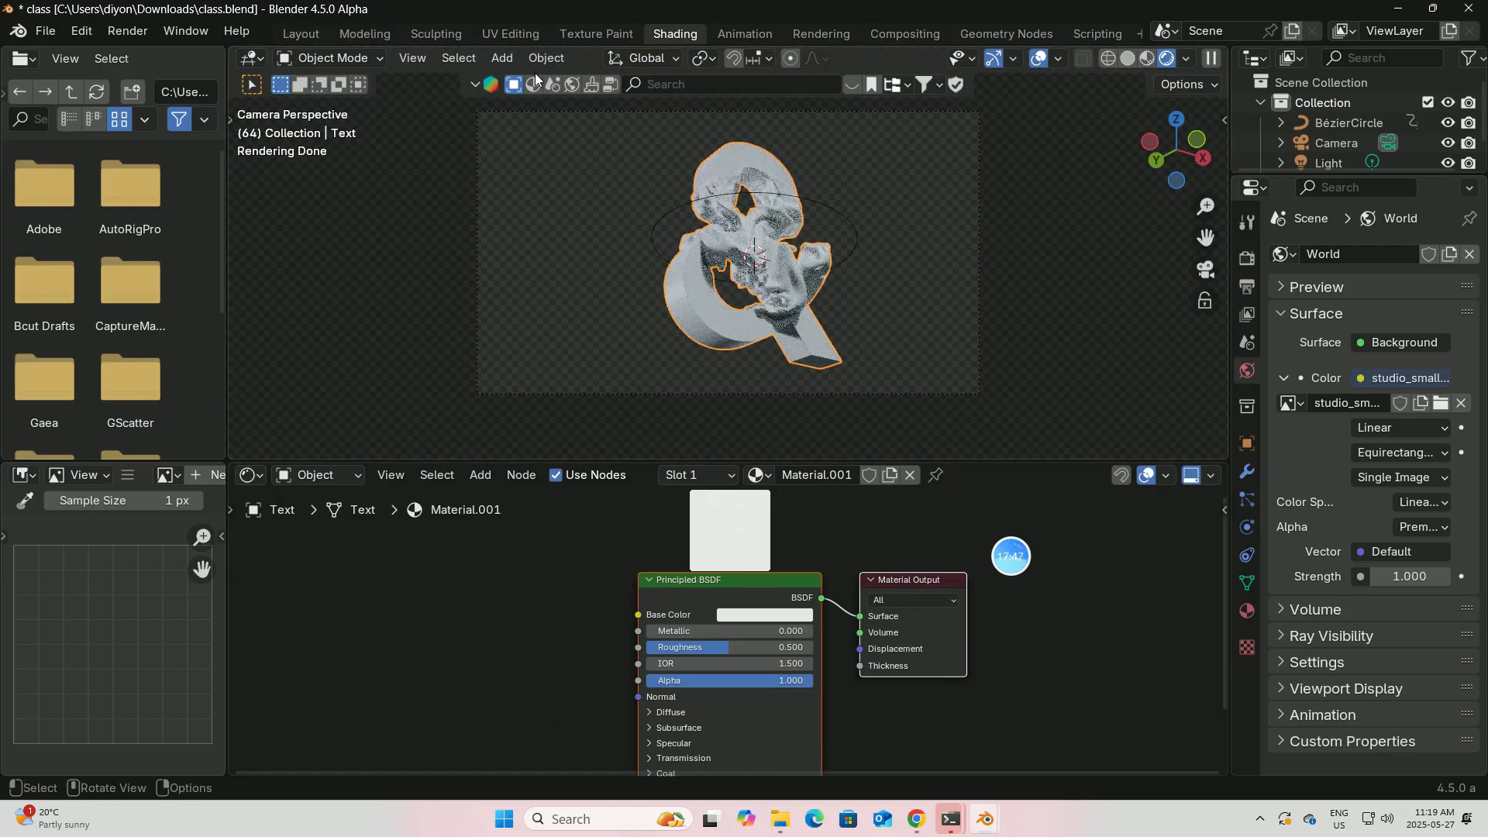
{"action": "left_click", "coordinate": [297, 34]}
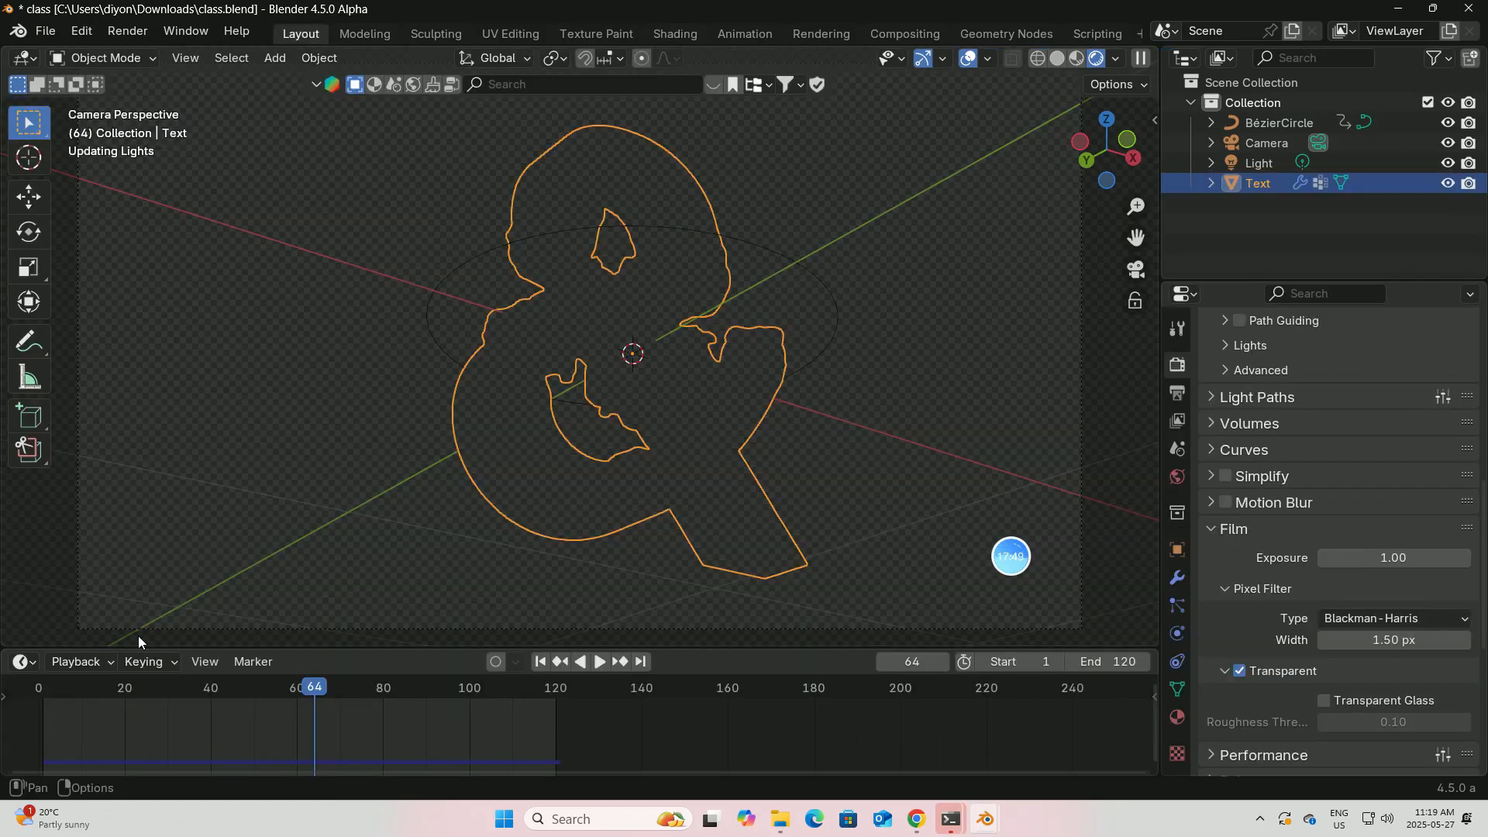
{"action": "left_click", "coordinate": [31, 663]}
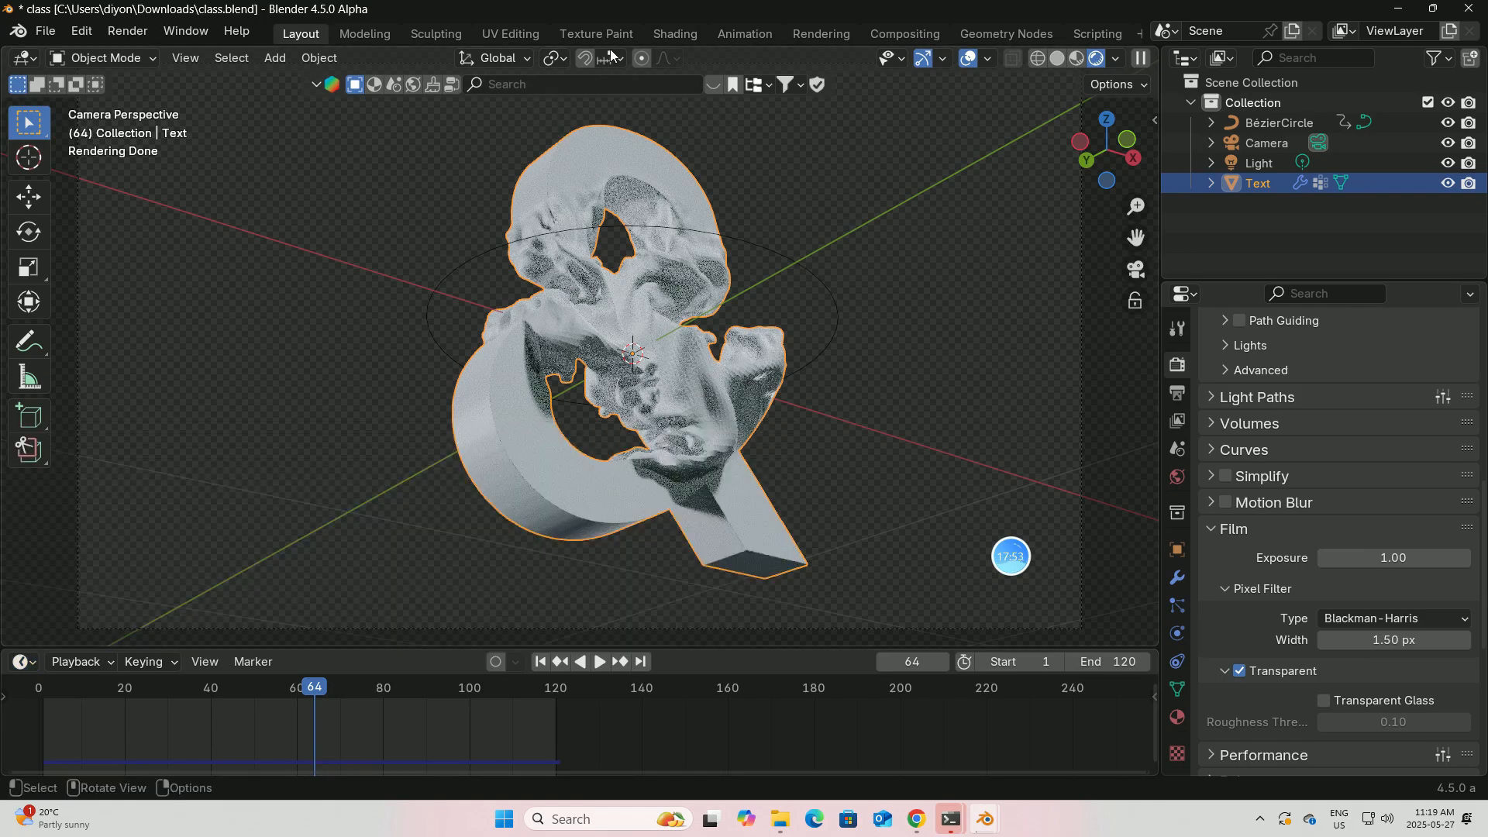
{"action": "left_click", "coordinate": [671, 33]}
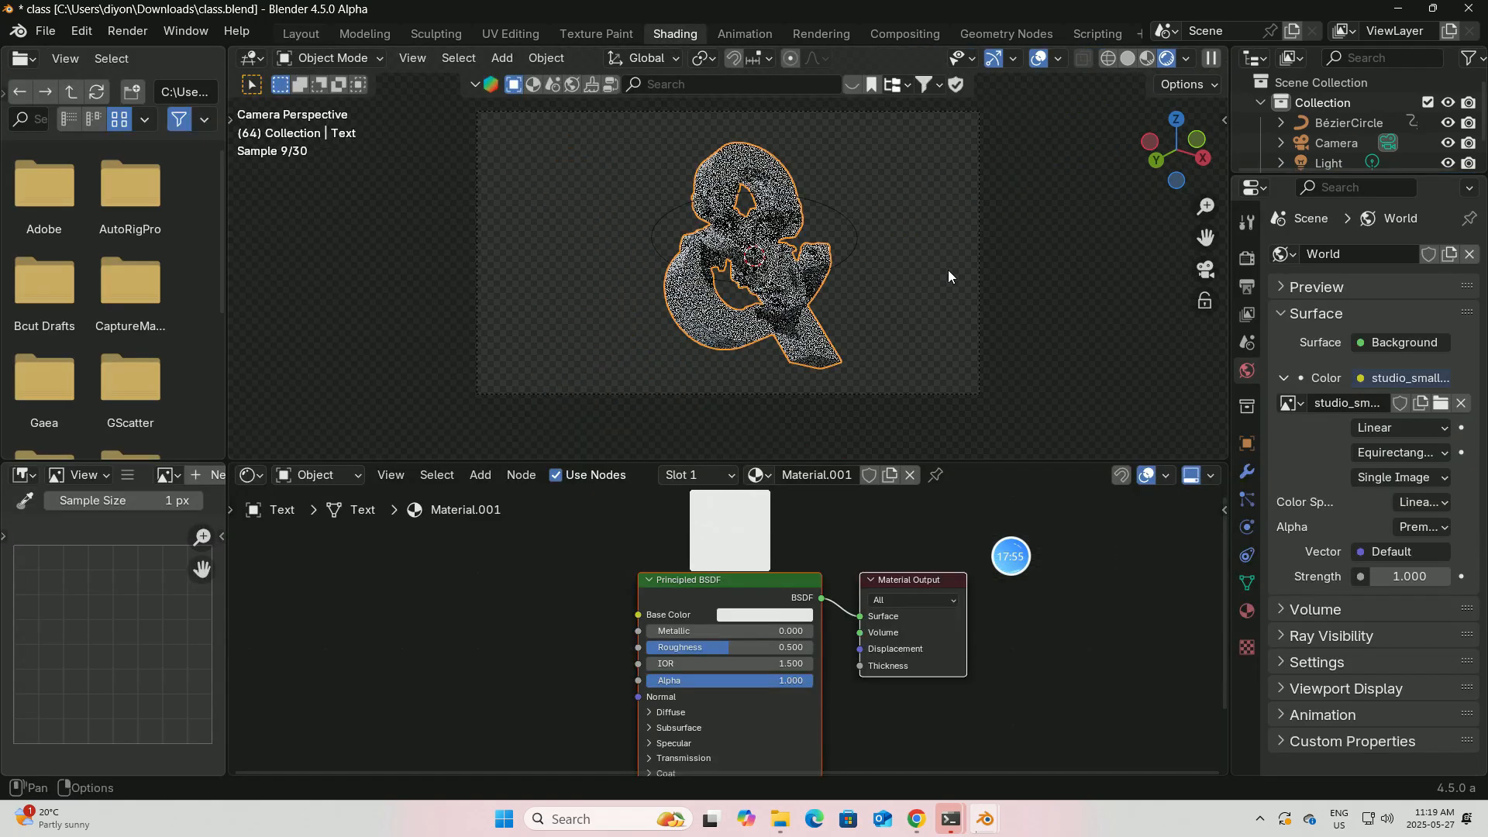
{"action": "left_click_drag", "start_coordinate": [965, 458], "coordinate": [974, 339]}
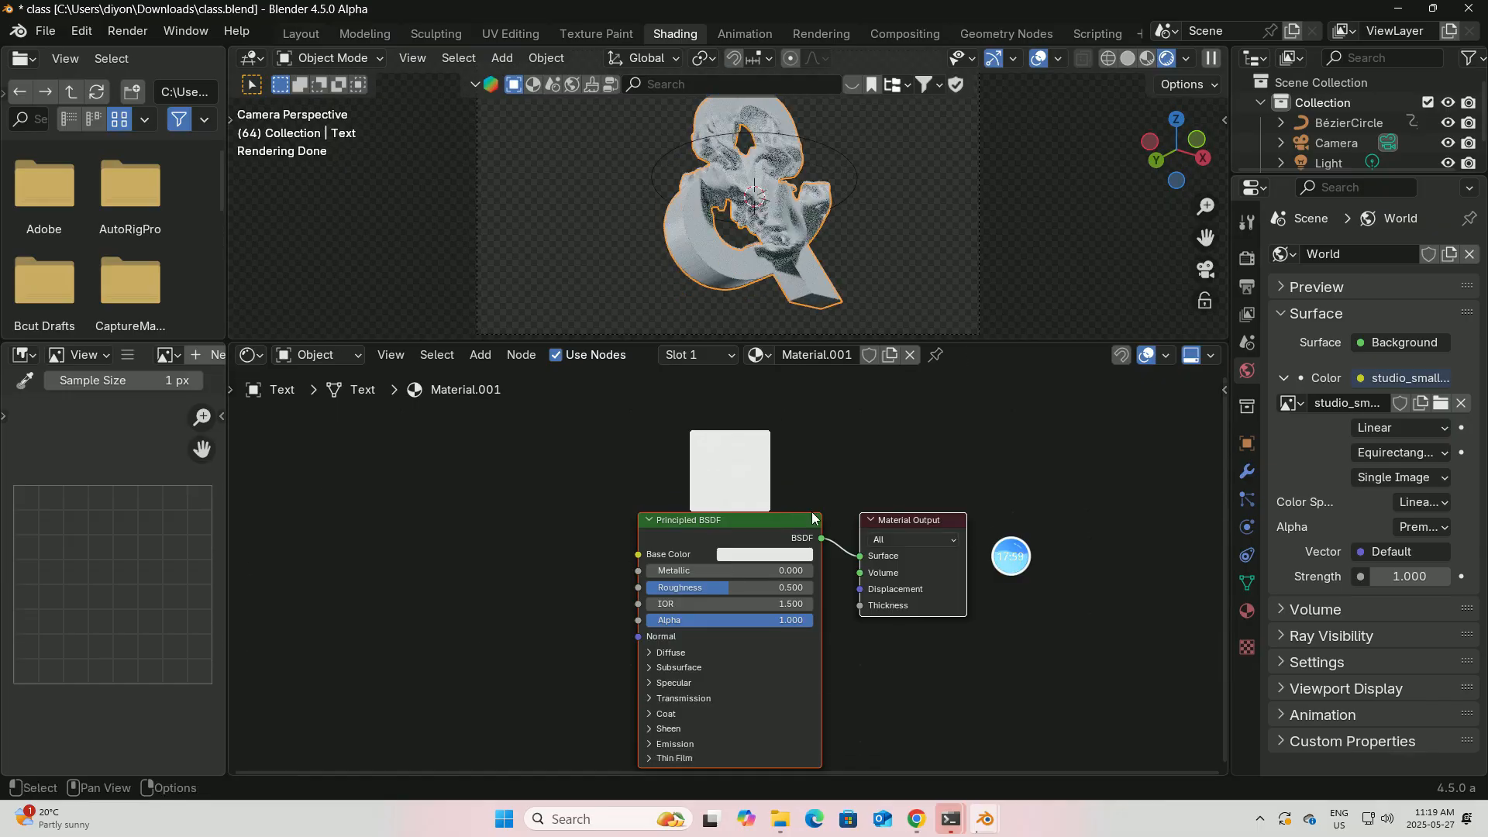
Reposition the Principled BSDF node and set its Metallic to 1.000 and Roughness to 0.211.
{"action": "left_click_drag", "start_coordinate": [692, 533], "coordinate": [706, 675]}
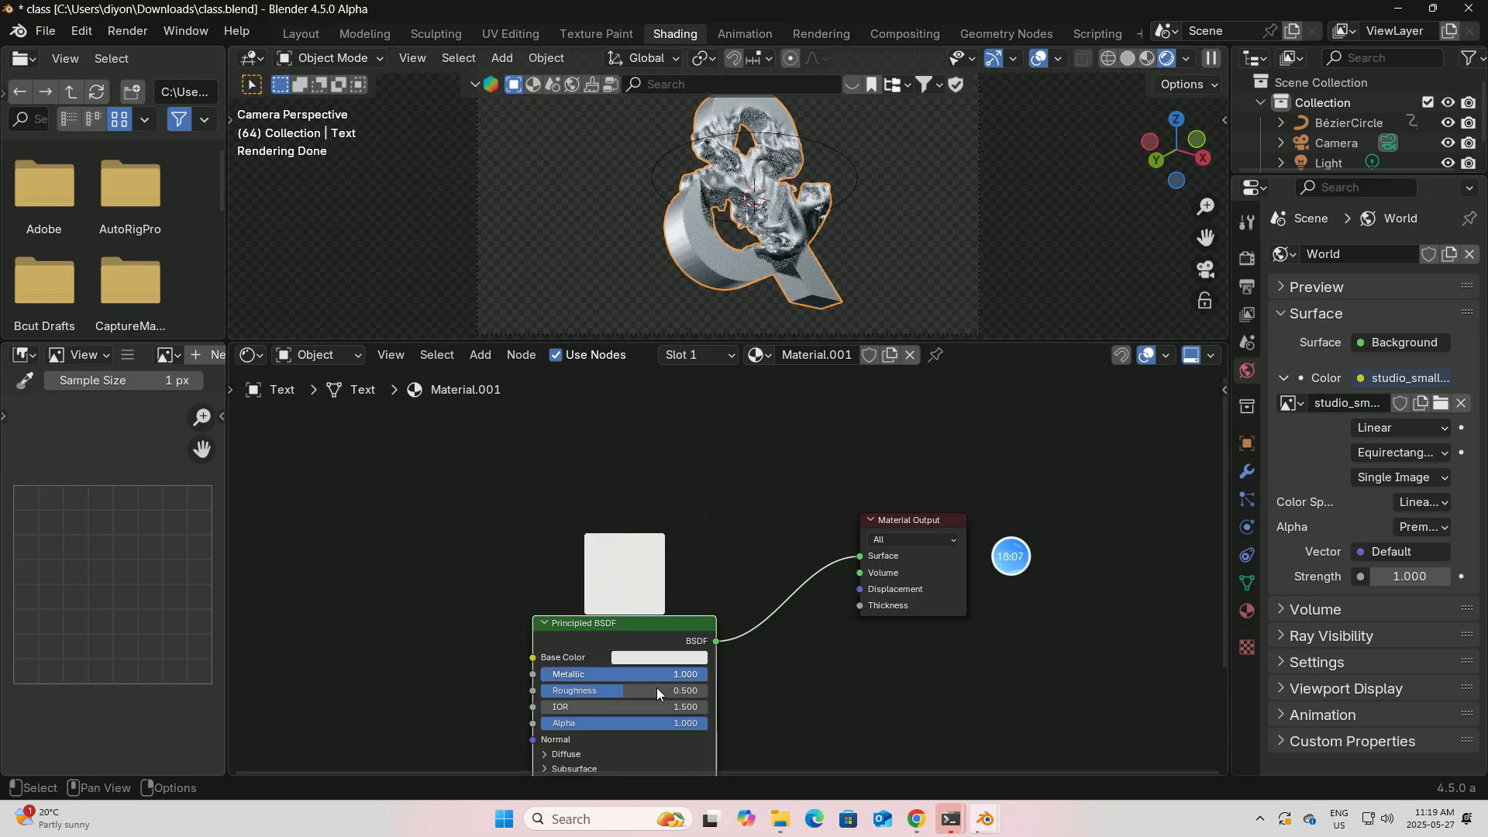
{"action": "left_click", "coordinate": [657, 689]}
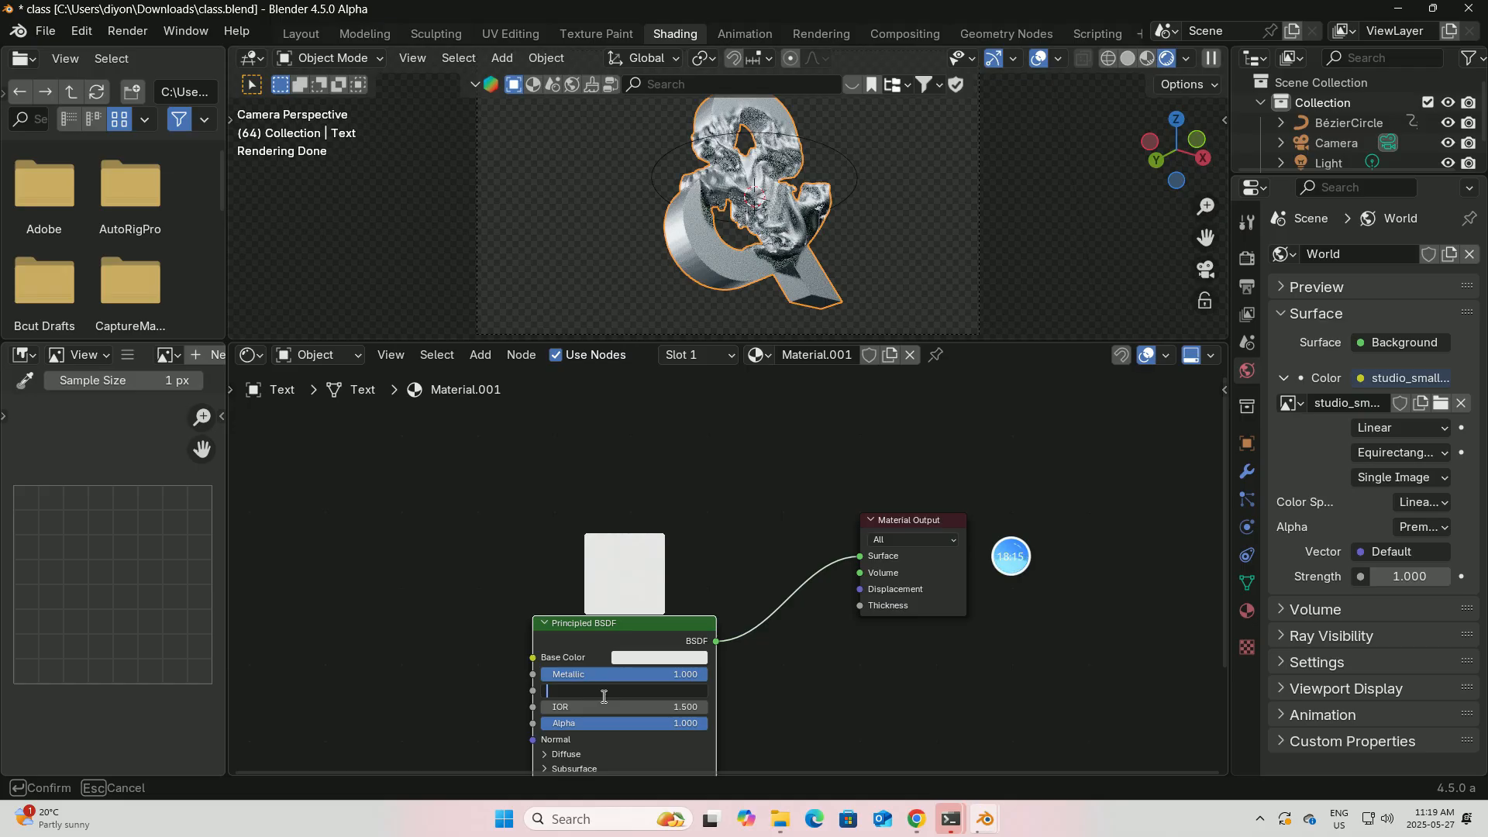
{"action": "type", "text": "0.211"}
{"action": "key", "text": "Return"}
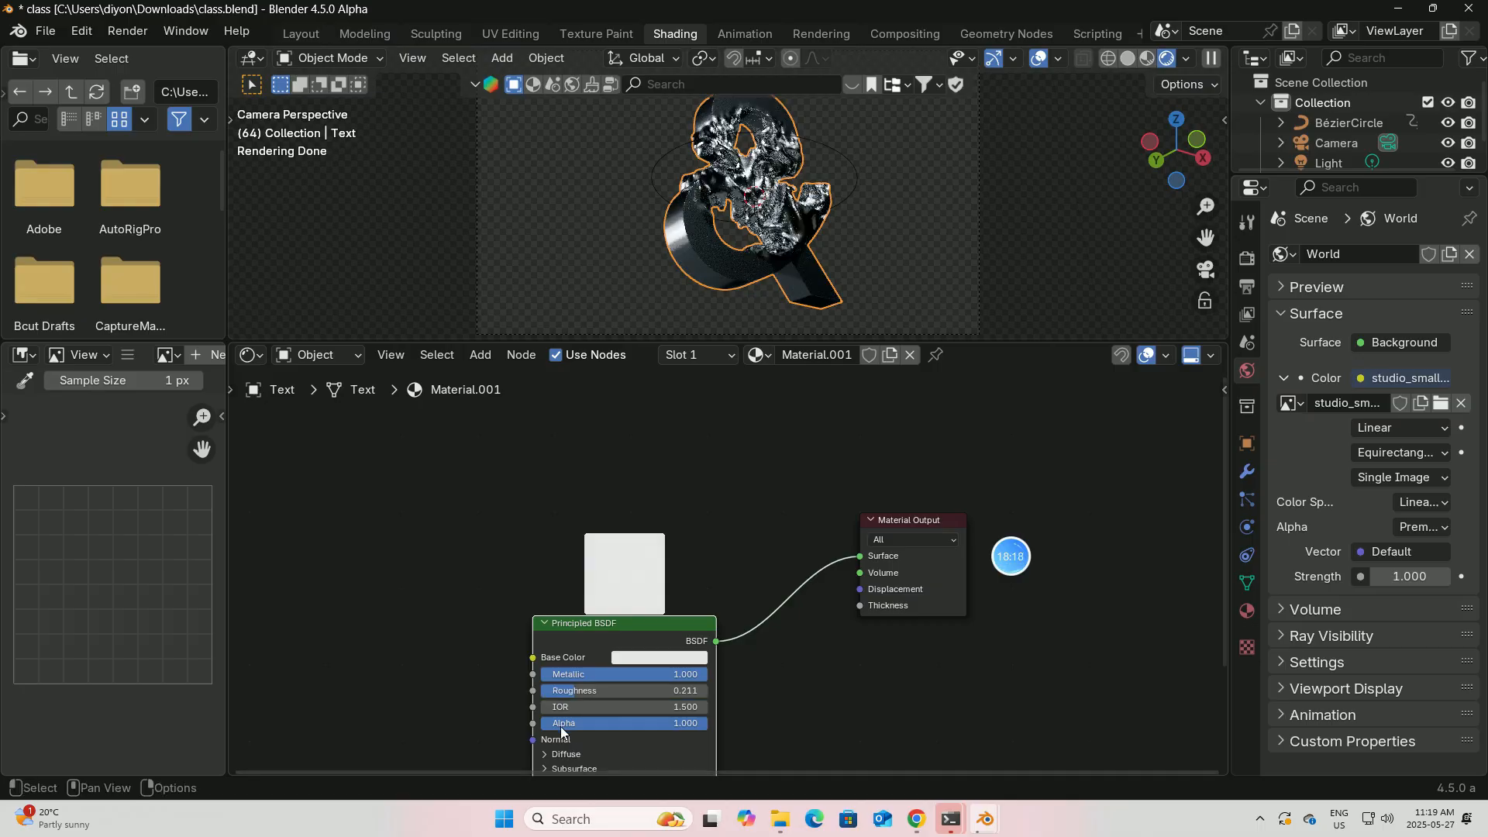
Set the Value of the Principled BSDF's base colour to 0.702 and shift the Material Output node farther from it.
{"action": "left_click", "coordinate": [673, 657]}
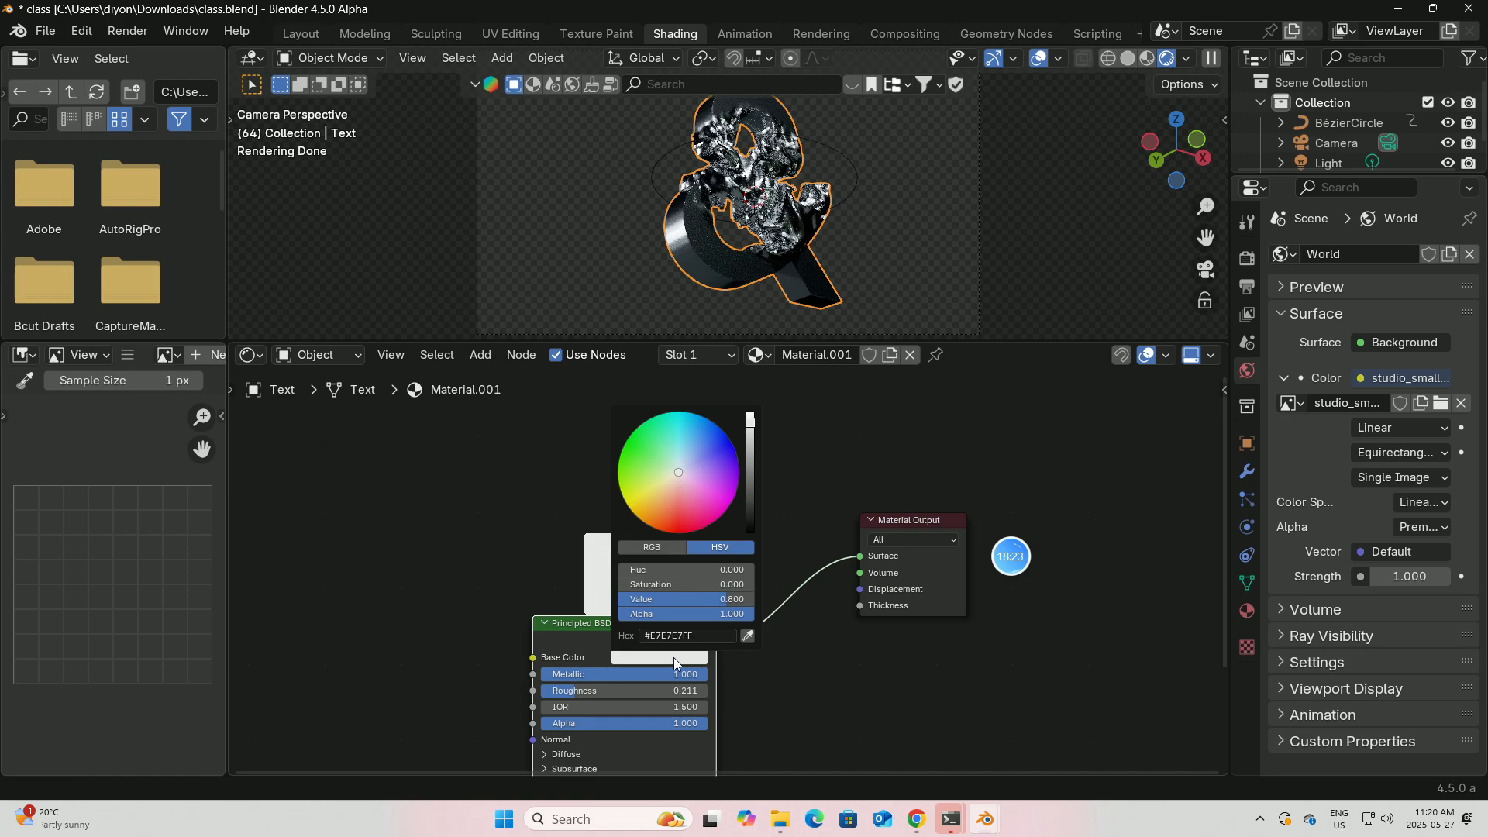
{"action": "left_click", "coordinate": [660, 599]}
{"action": "key", "text": "BackSpace"}
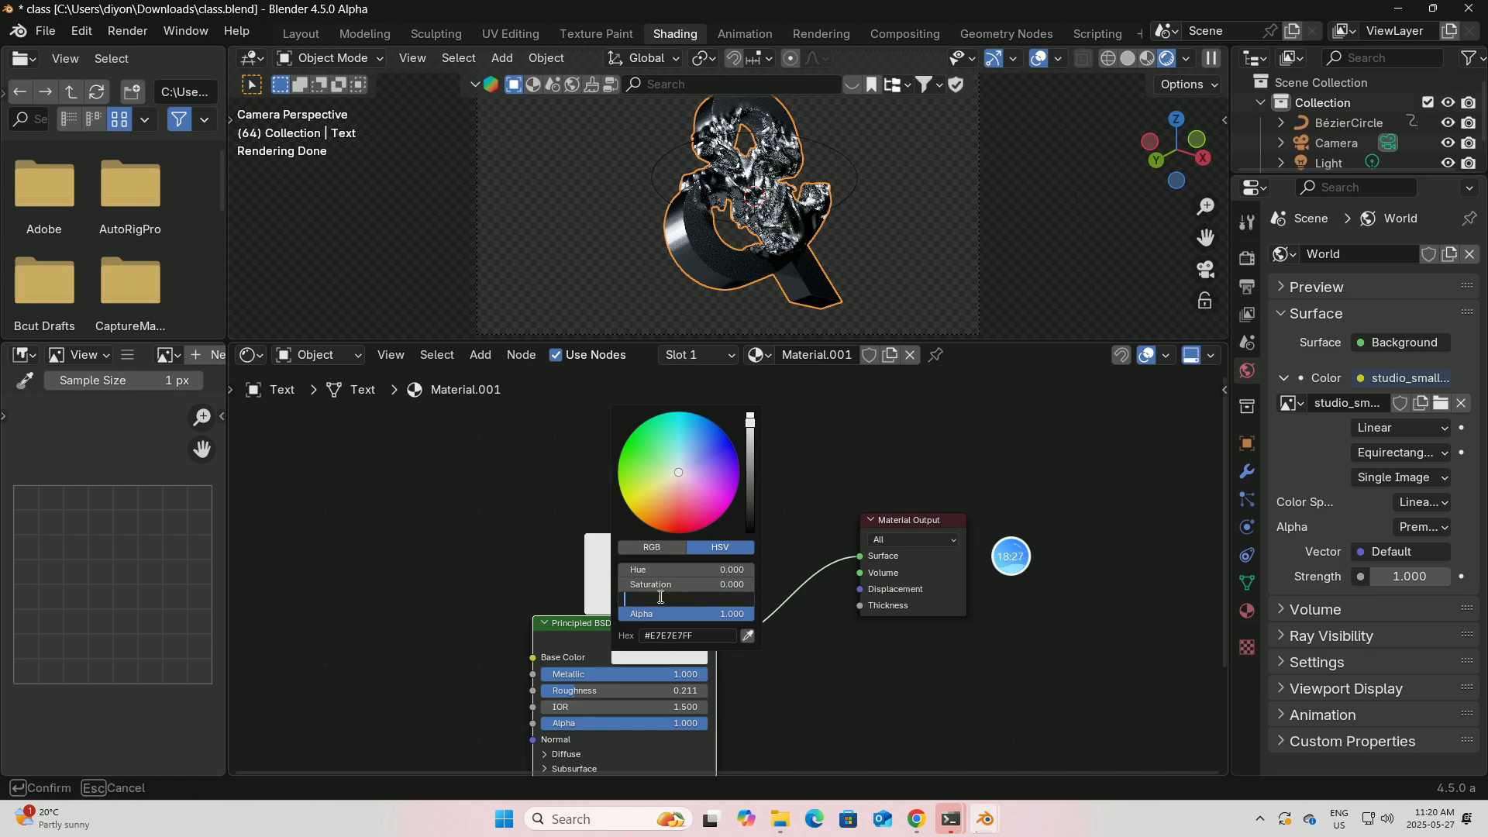
{"action": "type", "text": "0.702"}
{"action": "key", "text": "Return"}
{"action": "left_click", "coordinate": [462, 478]}
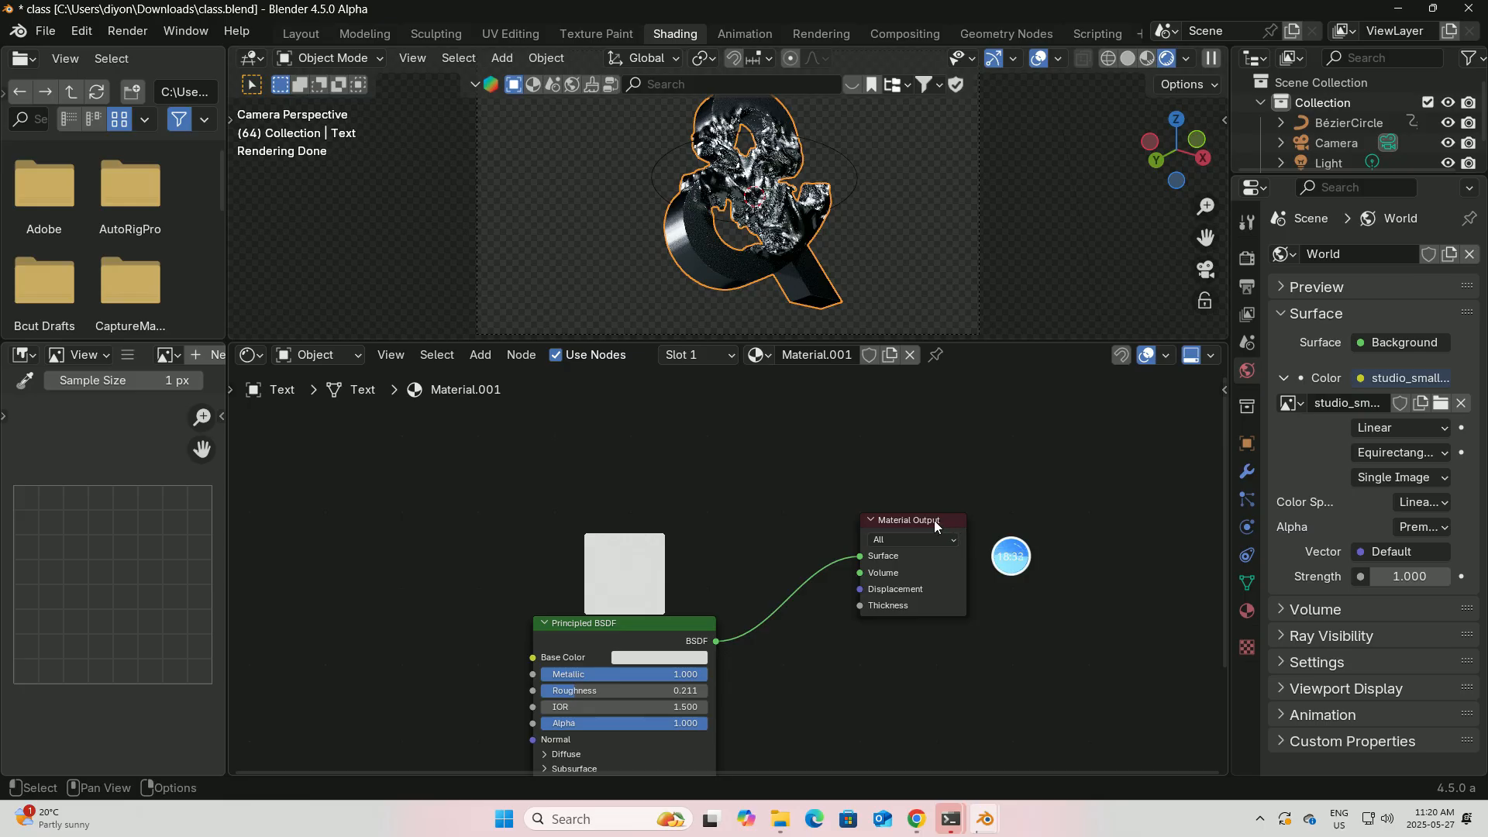
{"action": "left_click_drag", "start_coordinate": [911, 521], "coordinate": [954, 511]}
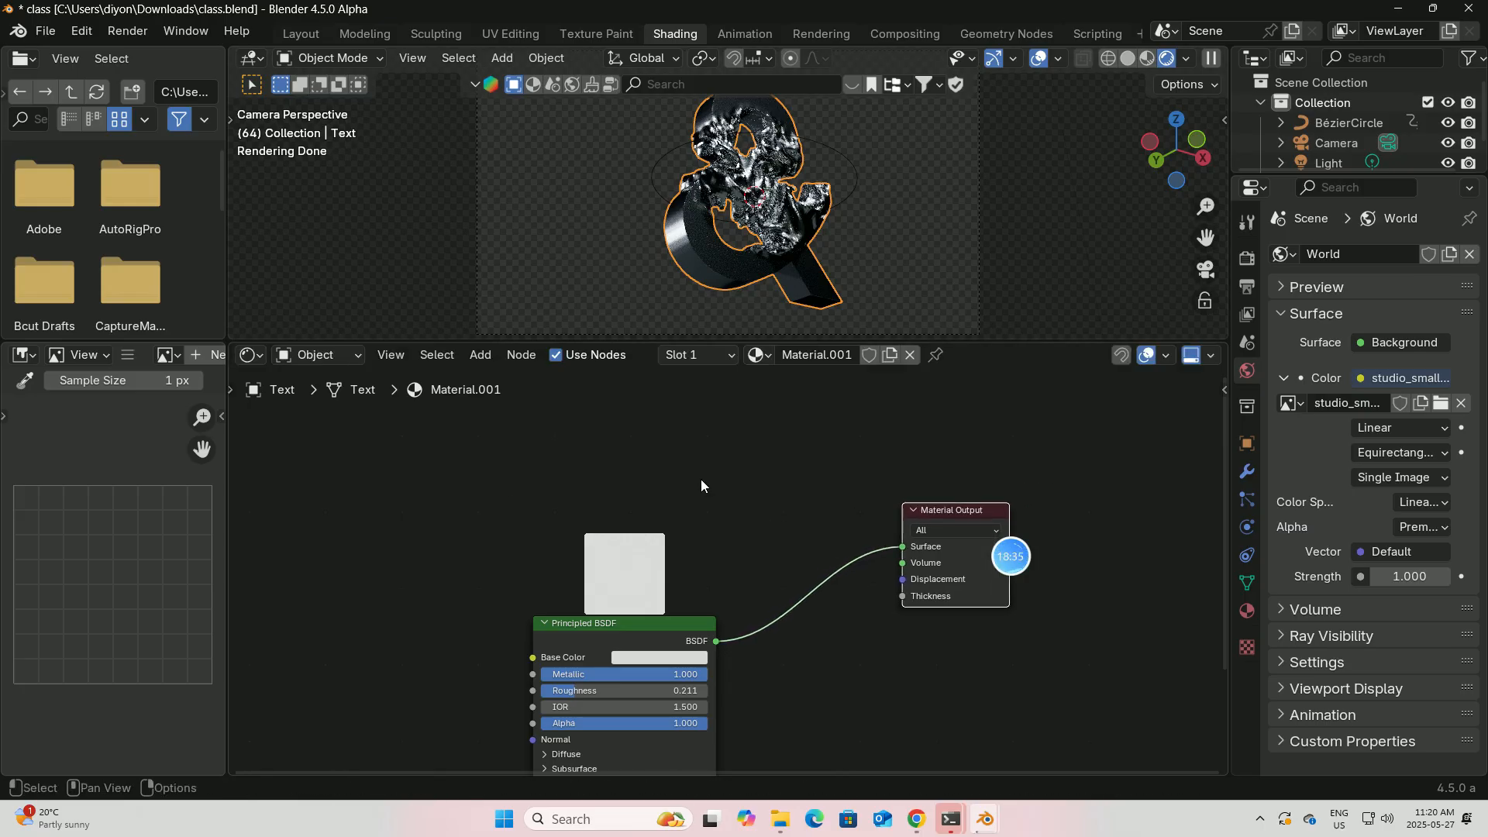
Switch to Chrome, browse the bilibili collections, open the collection Blender最基础系列教程2, and return to the class file in Blender.
{"action": "left_click", "coordinate": [916, 819]}
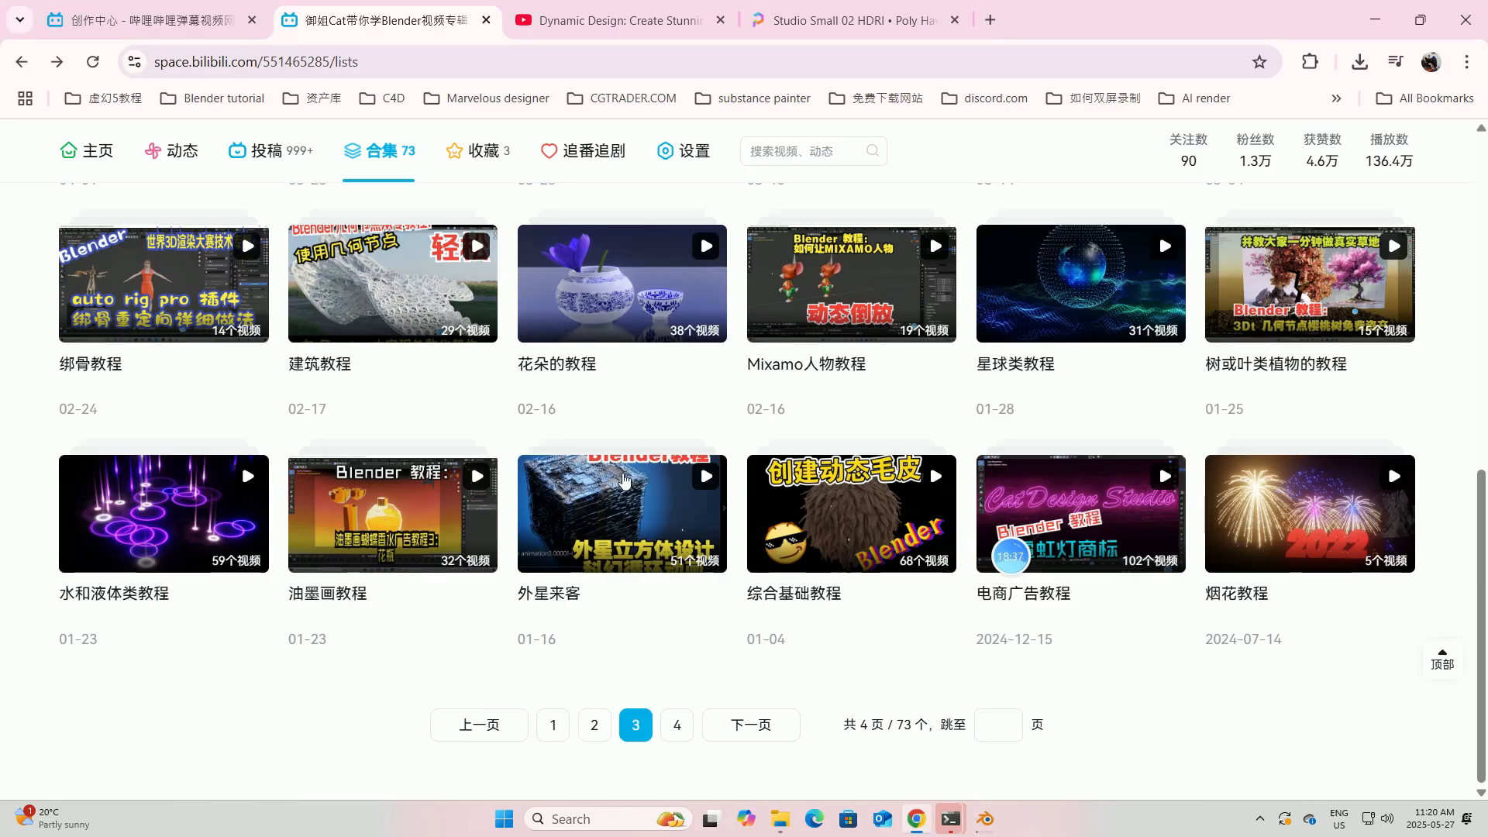
{"action": "scroll", "coordinate": [667, 496], "scroll_direction": "up", "scroll_amount": 6}
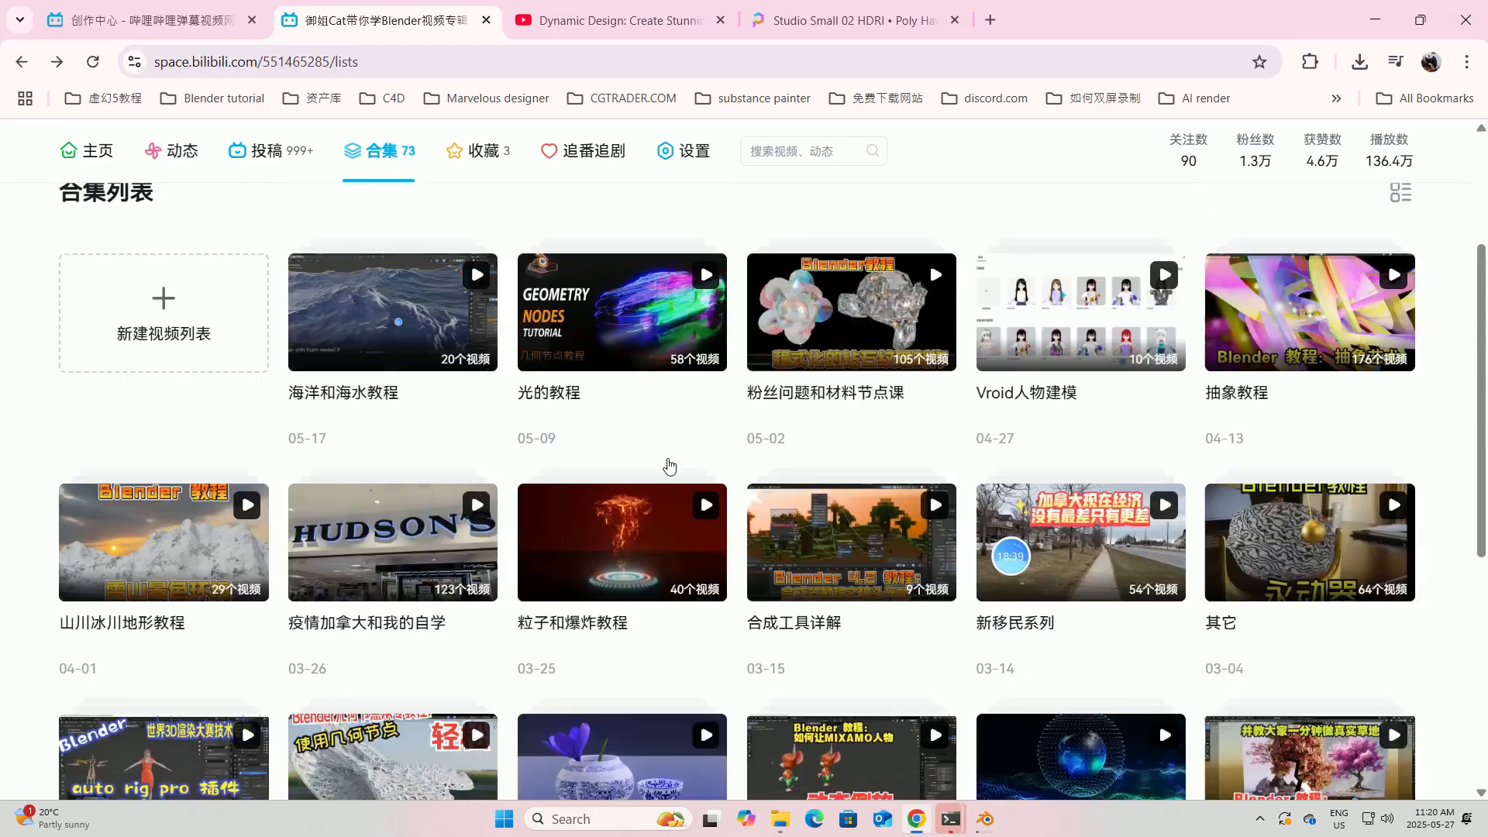
{"action": "scroll", "coordinate": [671, 485], "scroll_direction": "down", "scroll_amount": 4}
{"action": "scroll", "coordinate": [671, 485], "scroll_direction": "down", "scroll_amount": 3}
{"action": "left_click", "coordinate": [595, 726]}
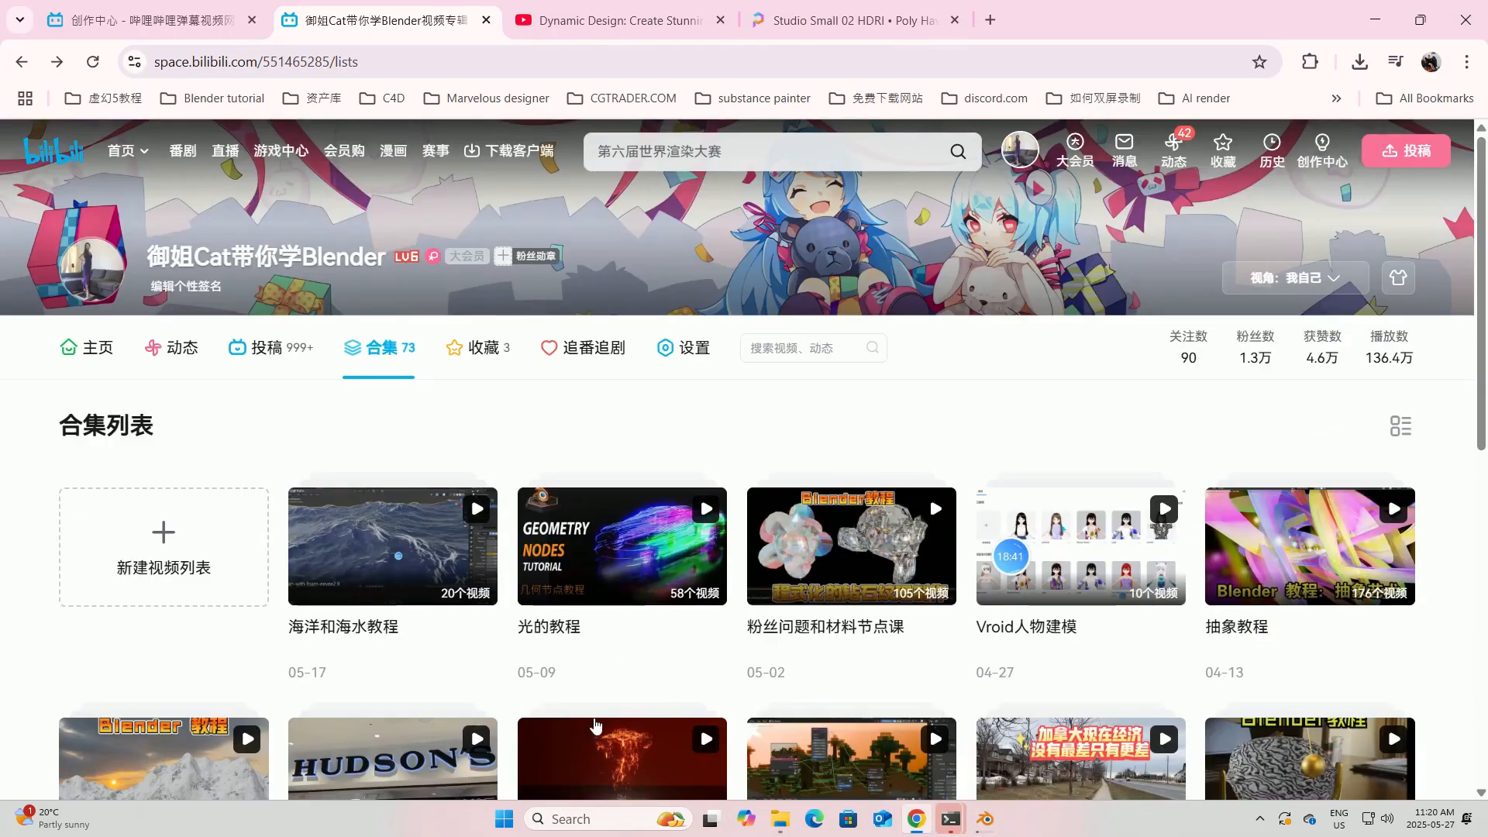
{"action": "scroll", "coordinate": [679, 559], "scroll_direction": "down", "scroll_amount": 3}
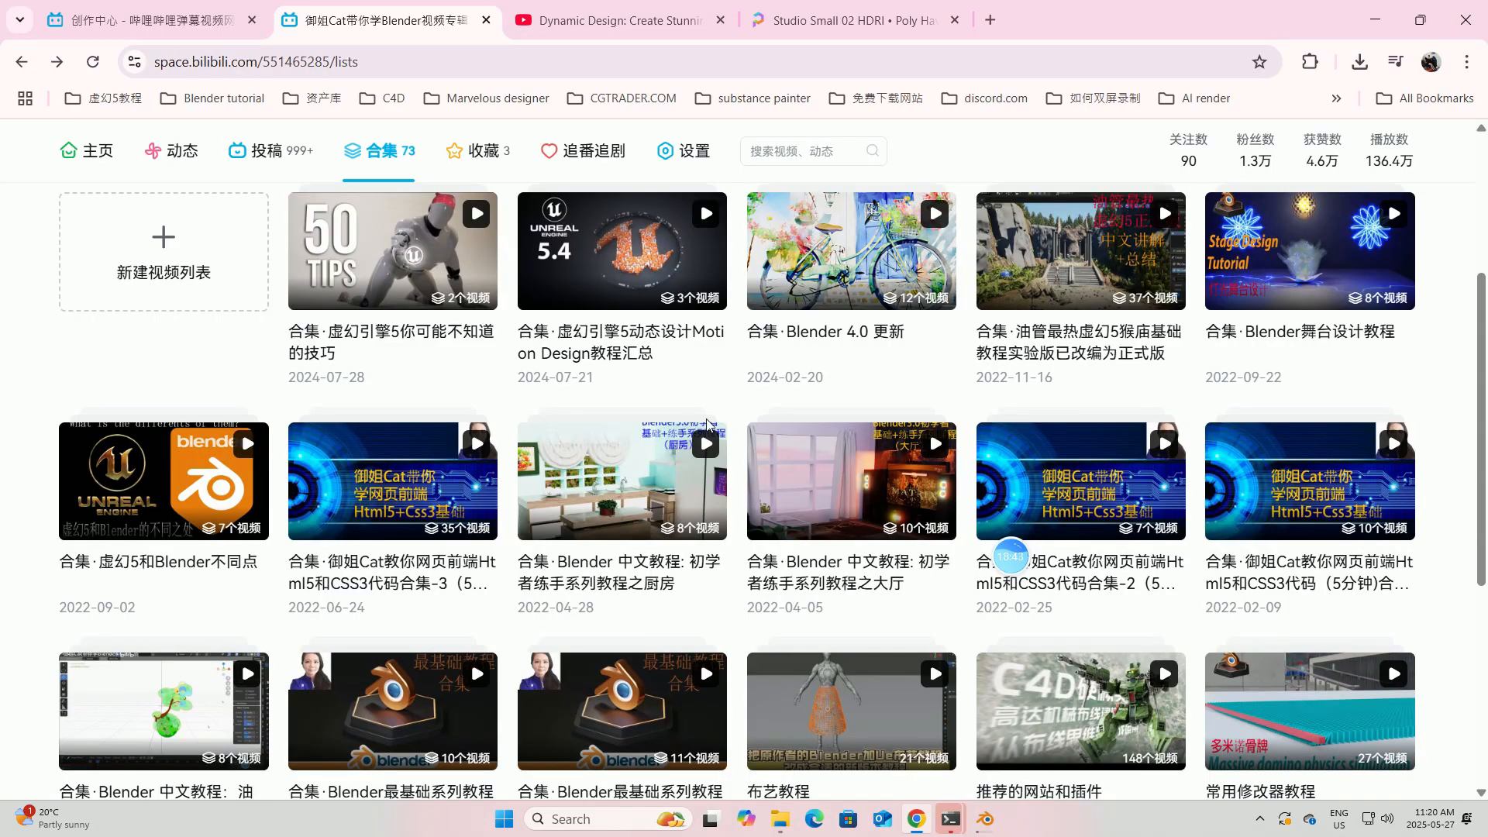
{"action": "scroll", "coordinate": [590, 481], "scroll_direction": "down", "scroll_amount": 2}
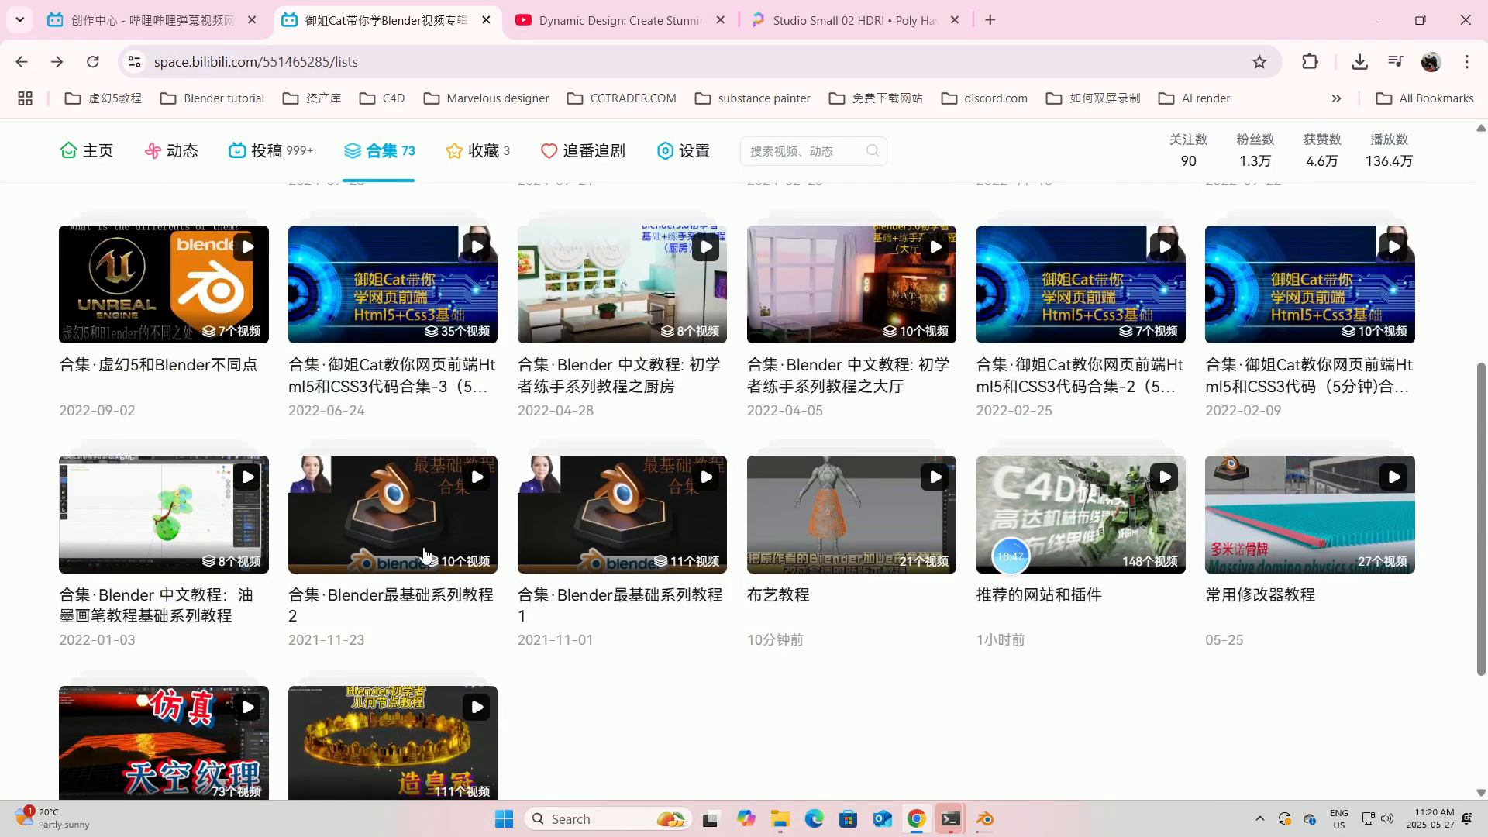
{"action": "left_click", "coordinate": [406, 535]}
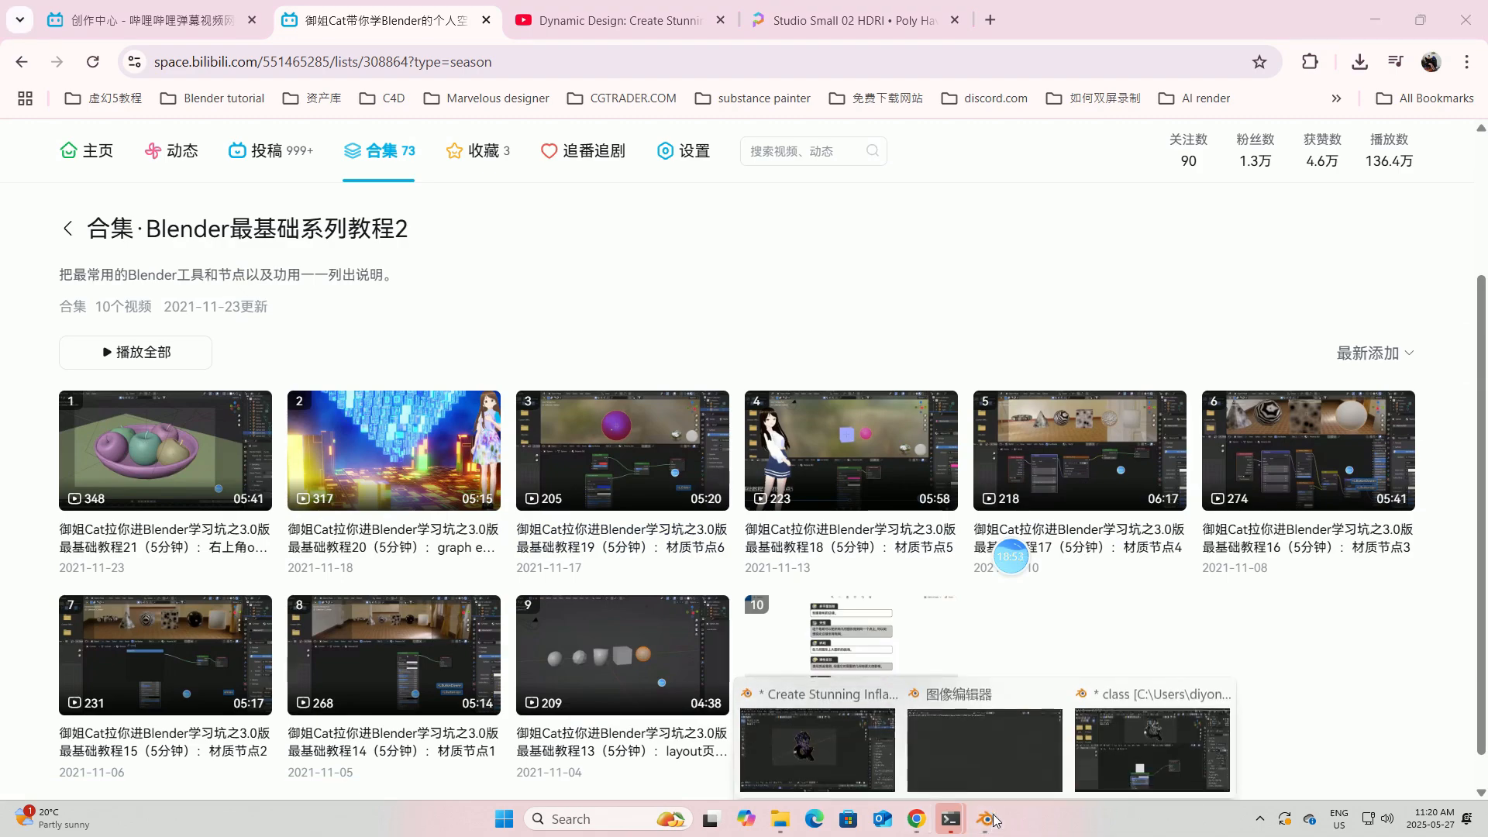
{"action": "mouse_move", "coordinate": [985, 819]}
{"action": "left_click", "coordinate": [1117, 754]}
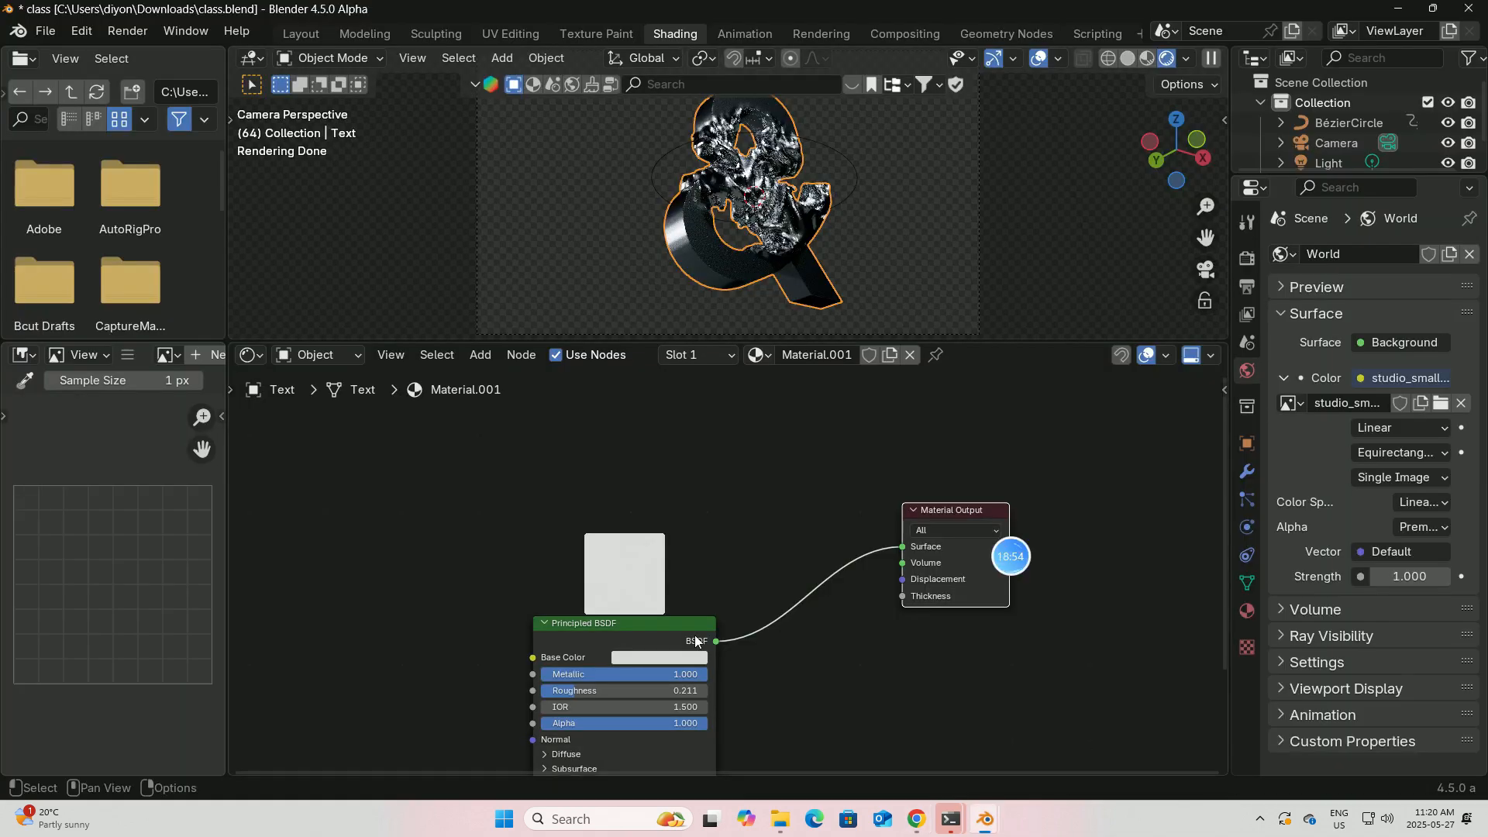
Insert a Mix Shader before the Material Output, link the Principled BSDF to its second Shader input, and move the Principled BSDF lower.
{"action": "key", "text": "shift+a"}
{"action": "left_click", "coordinate": [654, 482]}
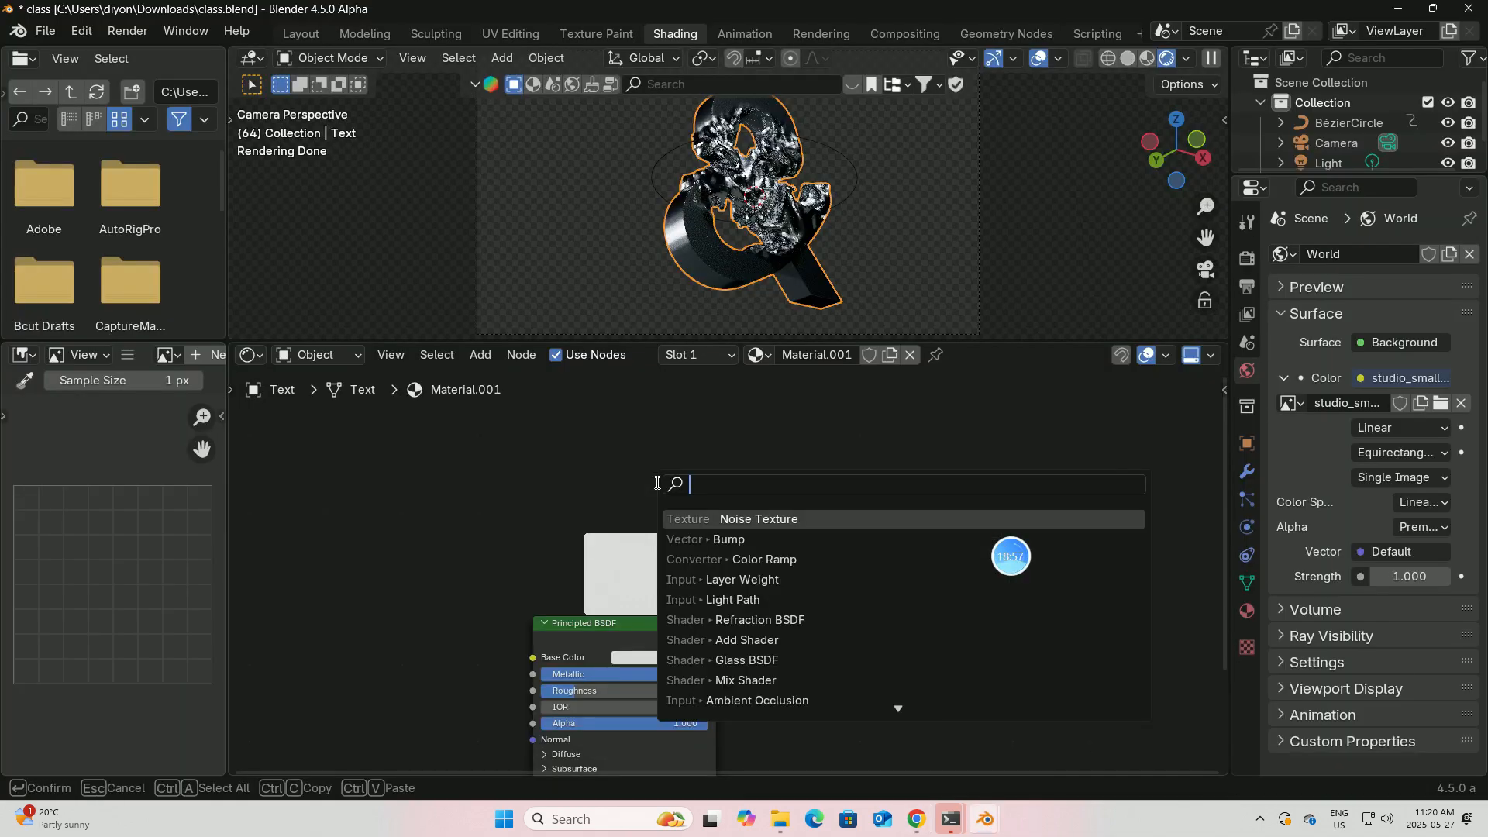
{"action": "type", "text": "mix"}
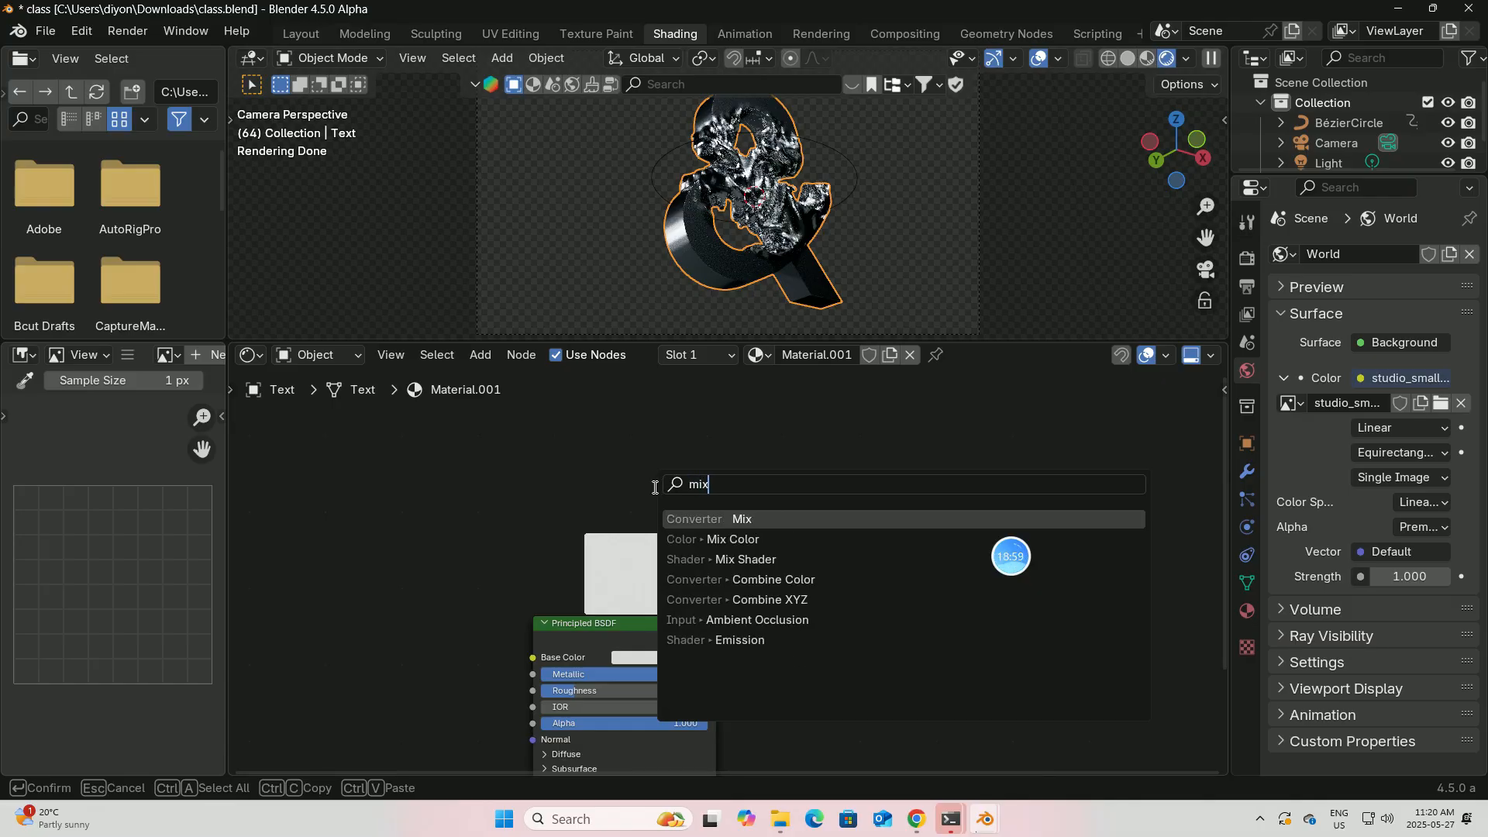
{"action": "left_click", "coordinate": [732, 559]}
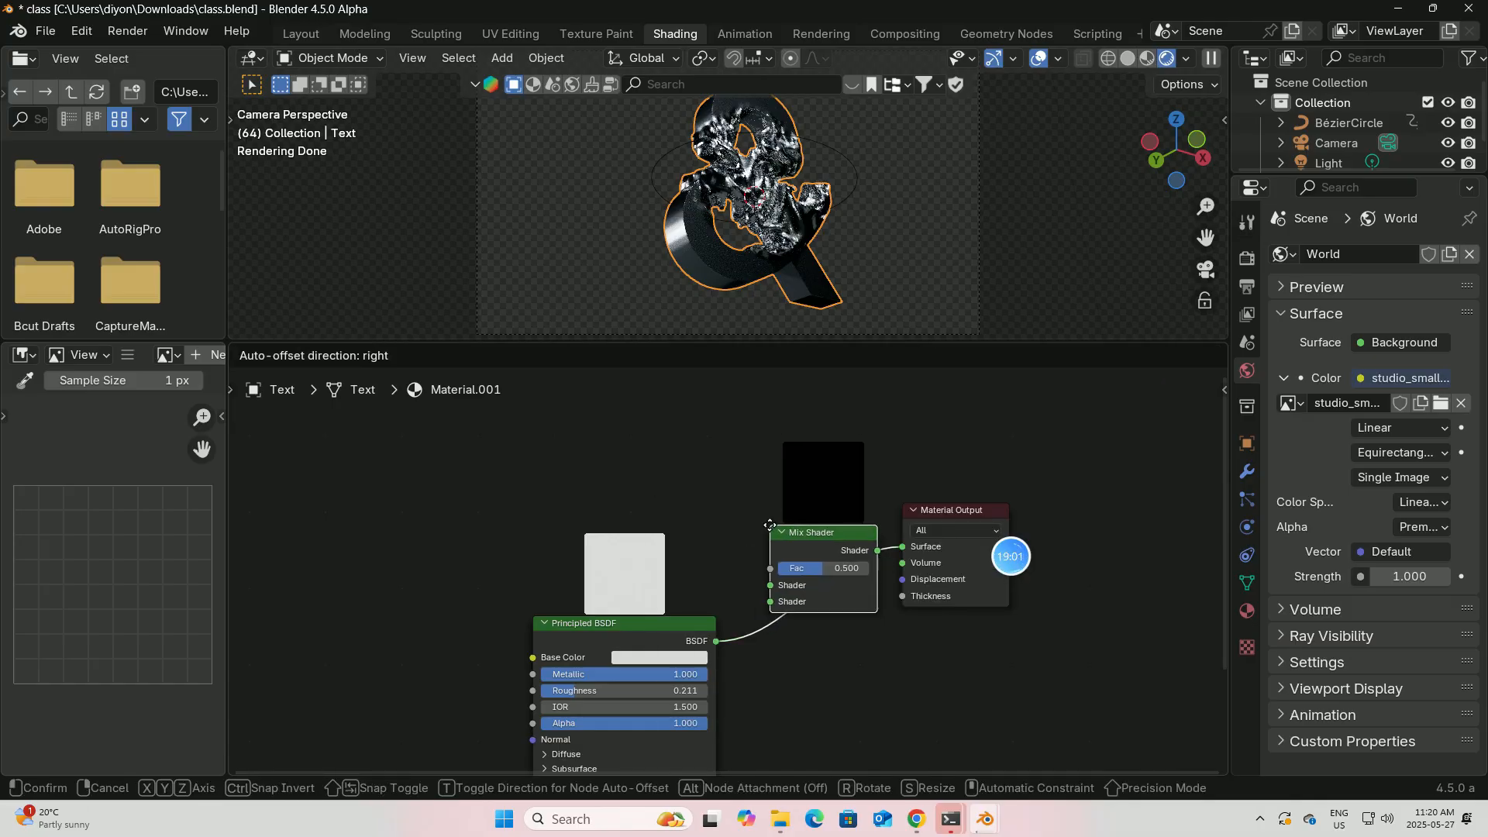
{"action": "left_click", "coordinate": [770, 528]}
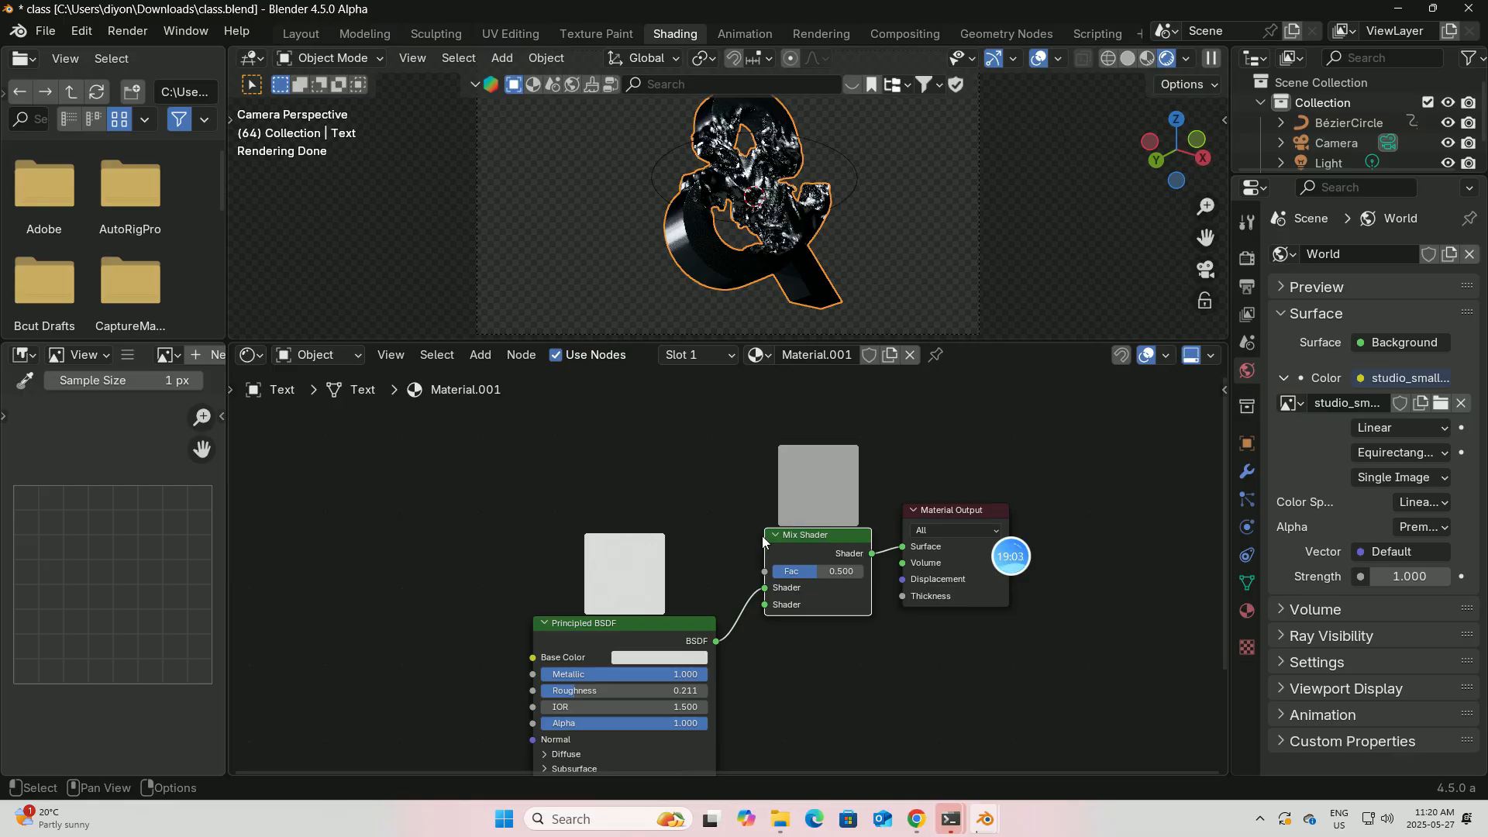
{"action": "left_click_drag", "start_coordinate": [765, 590], "coordinate": [767, 618]}
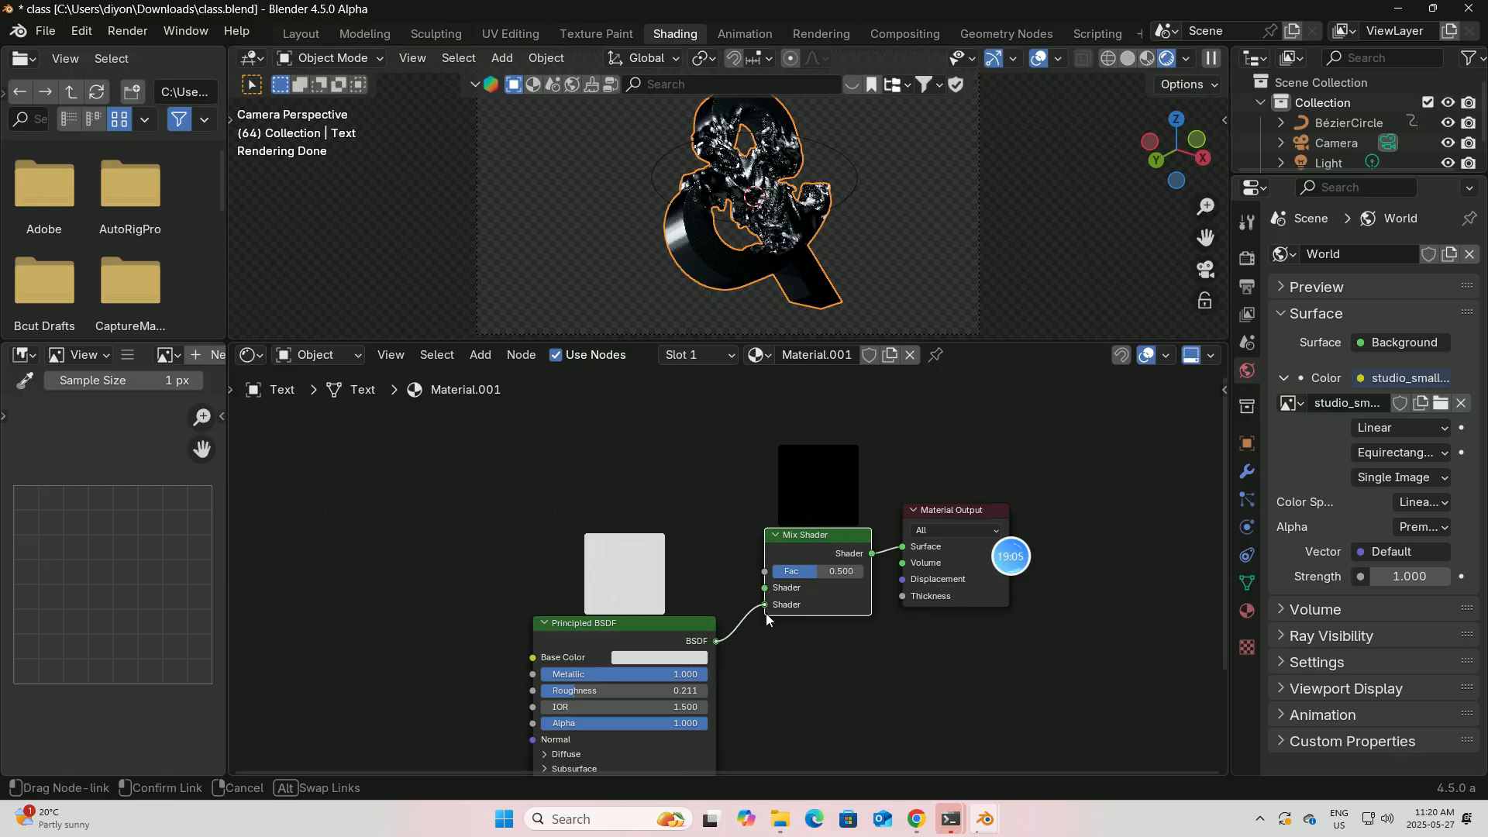
{"action": "left_click_drag", "start_coordinate": [604, 646], "coordinate": [612, 722]}
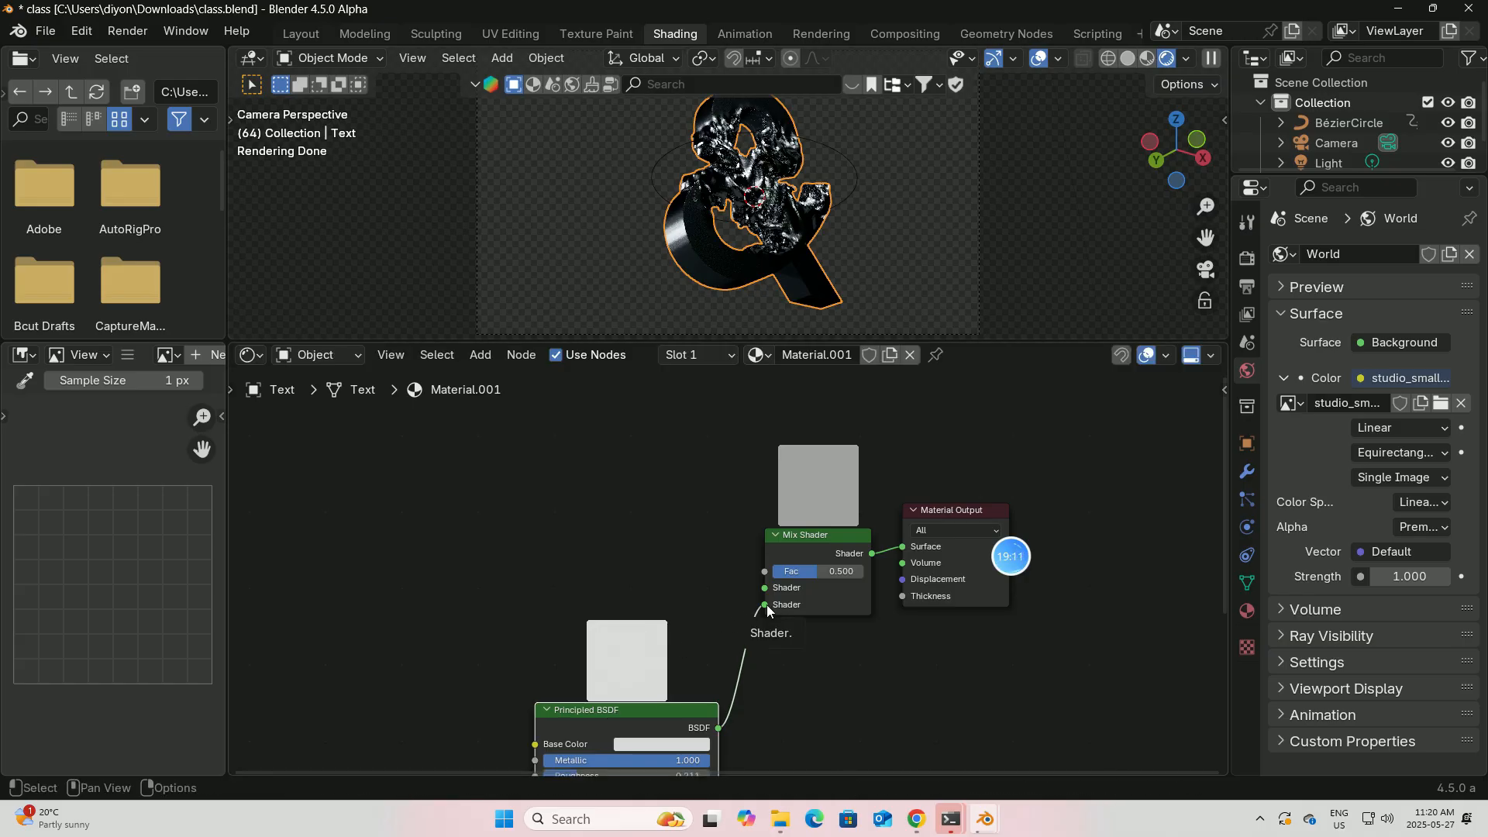
Space out the Mix Shader and Material Output, duplicate the Mix Shader, and link the copy to the original's first Shader input.
{"action": "left_click_drag", "start_coordinate": [766, 605], "coordinate": [766, 604]}
{"action": "left_click_drag", "start_coordinate": [961, 506], "coordinate": [1032, 491]}
{"action": "left_click_drag", "start_coordinate": [829, 539], "coordinate": [844, 482]}
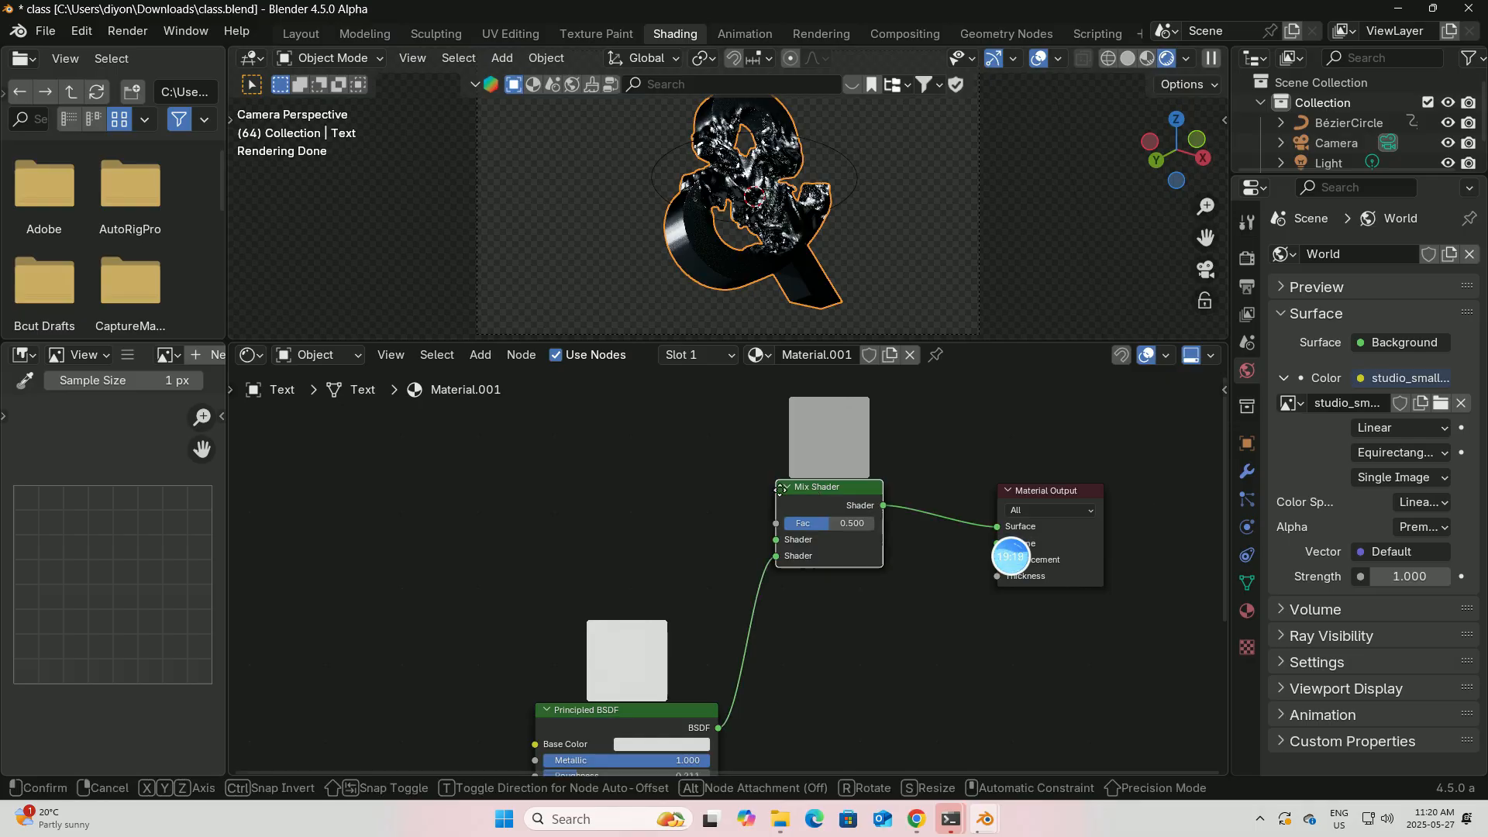
{"action": "key", "text": "shift+d"}
{"action": "left_click", "coordinate": [620, 500]}
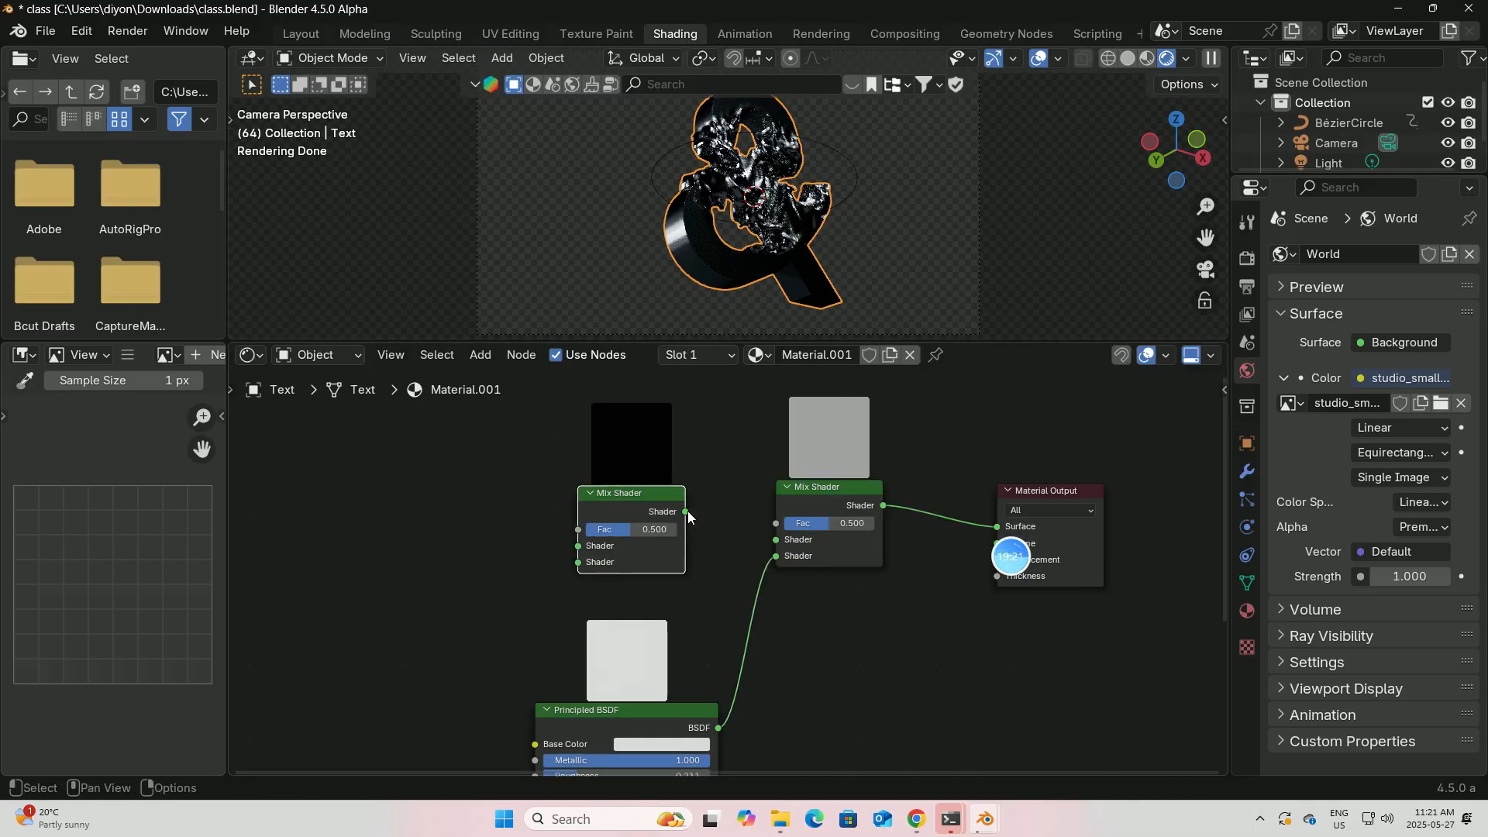
{"action": "left_click_drag", "start_coordinate": [687, 511], "coordinate": [736, 546]}
Insert an Add Shader before the duplicated Mix Shader and link it to that node's first Shader input.
{"action": "key", "text": "shift+a"}
{"action": "left_click", "coordinate": [421, 489]}
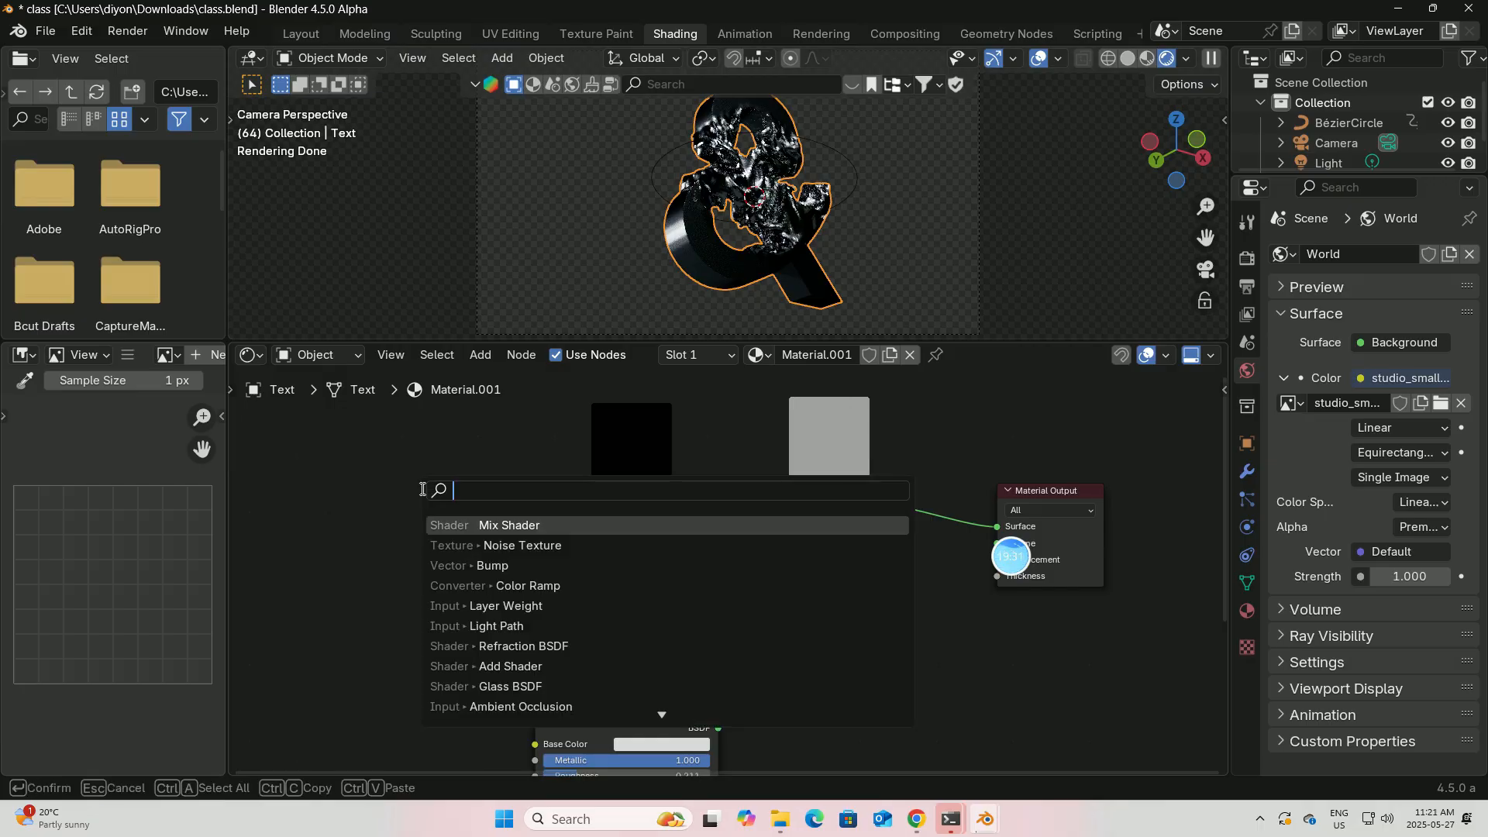
{"action": "type", "text": "add"}
{"action": "left_click", "coordinate": [528, 521]}
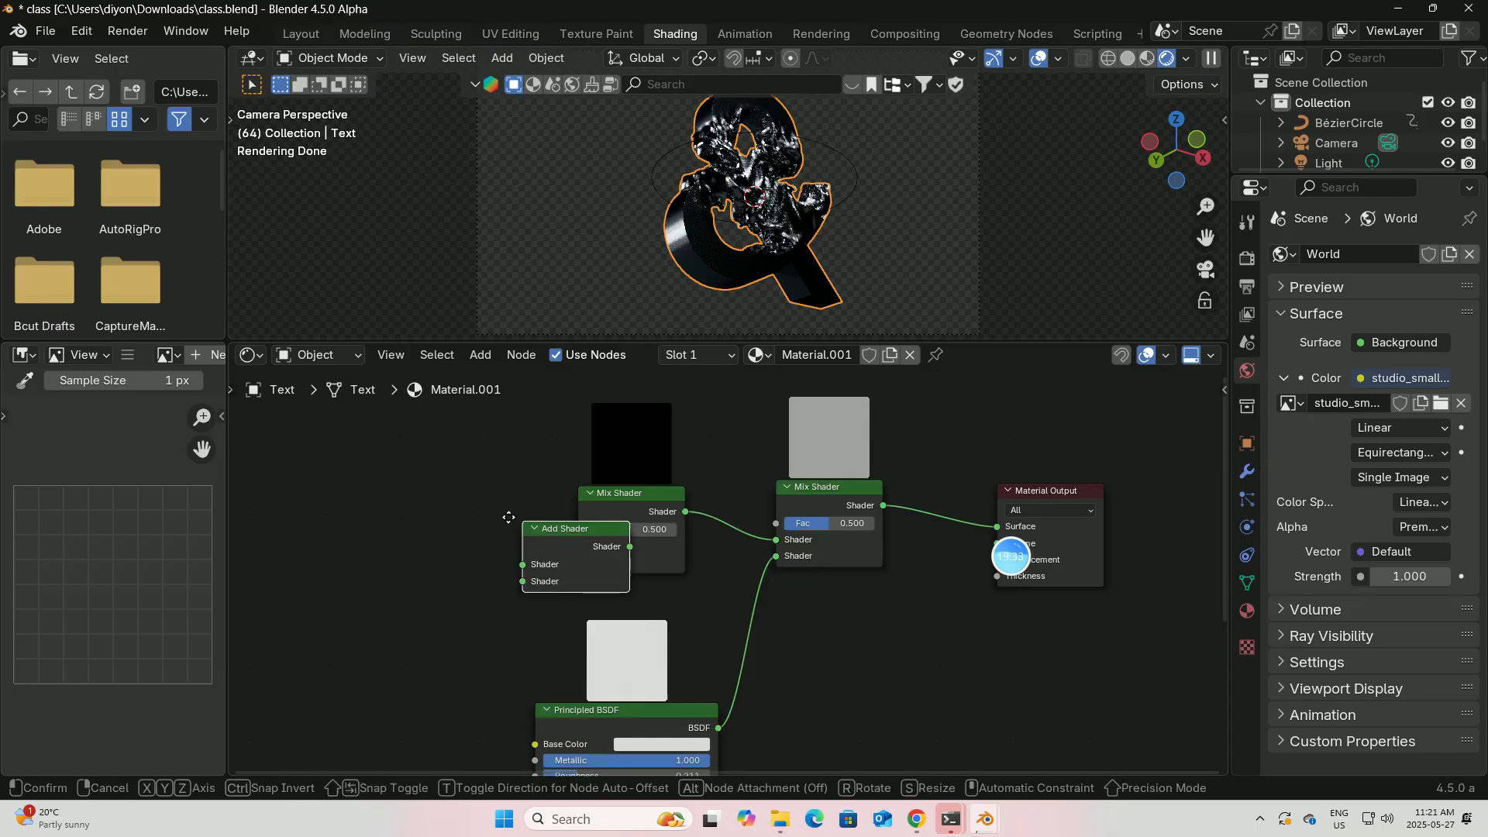
{"action": "left_click", "coordinate": [406, 472]}
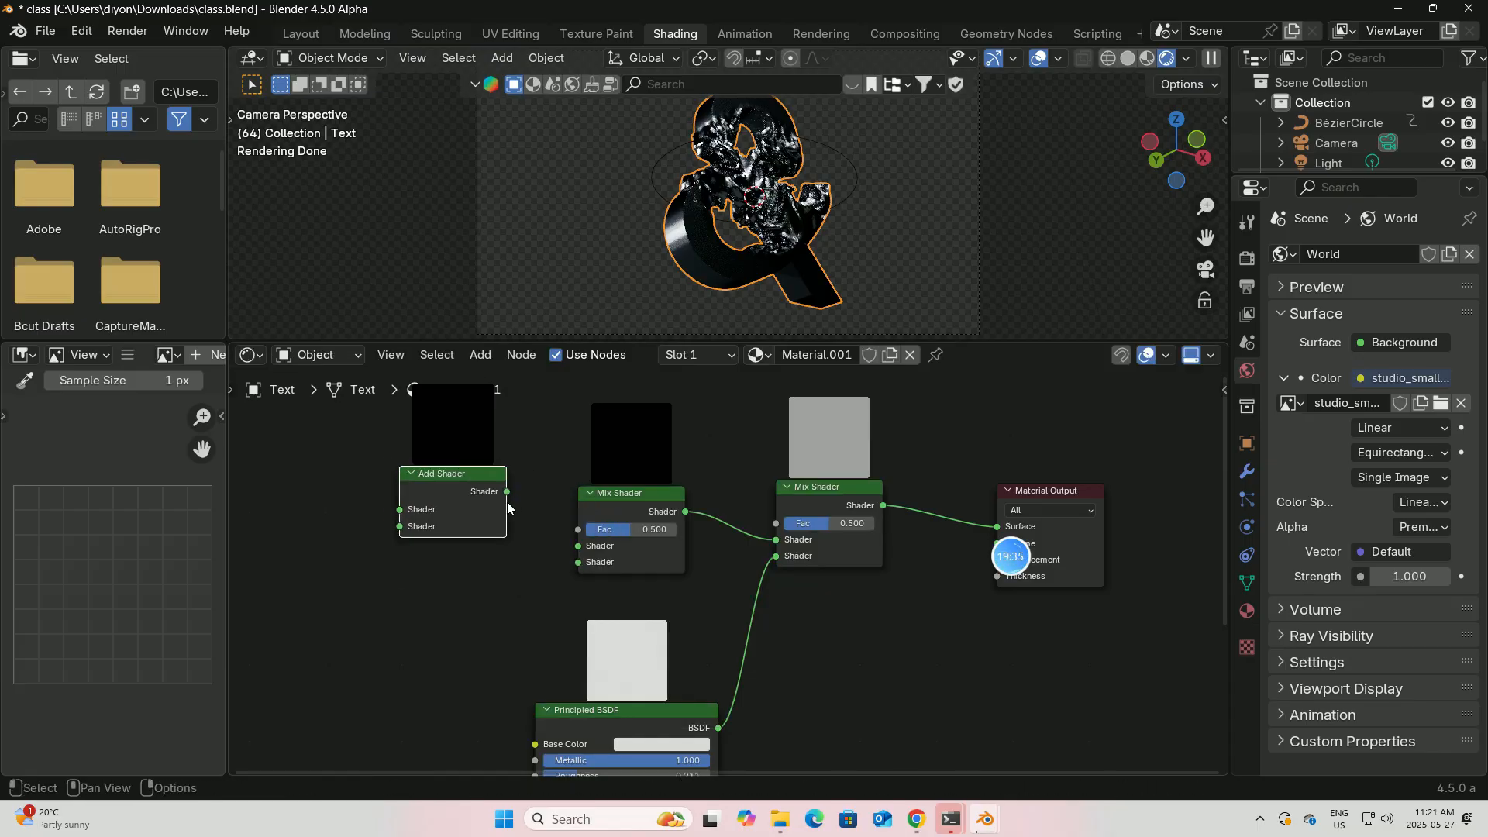
{"action": "left_click_drag", "start_coordinate": [508, 492], "coordinate": [578, 546]}
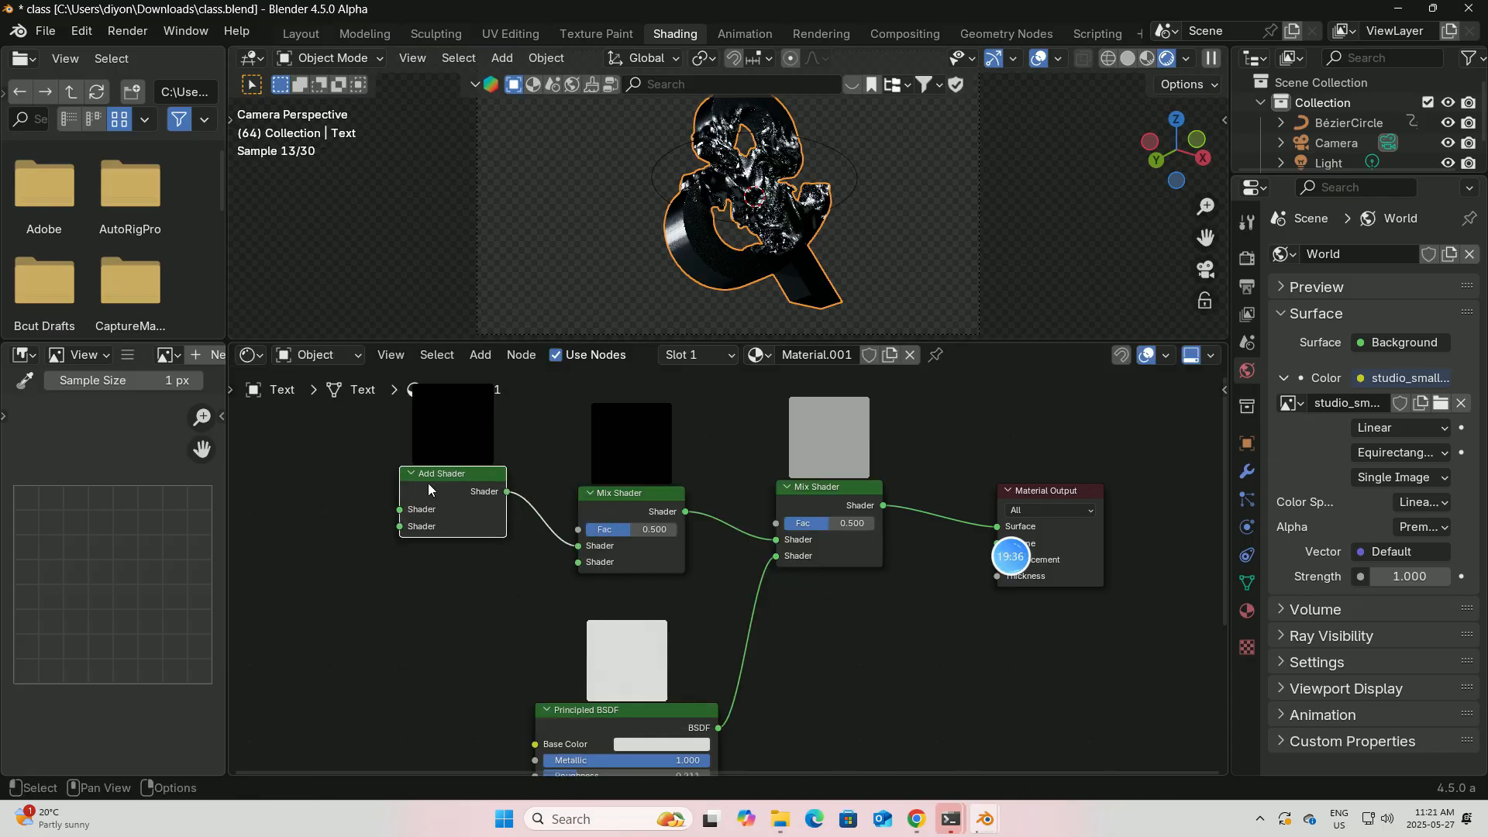
Duplicate the Add Shader below, shift the original farther from the Mix Shader, and link the copy to the duplicated Mix Shader's second Shader input.
{"action": "key", "text": "shift+d"}
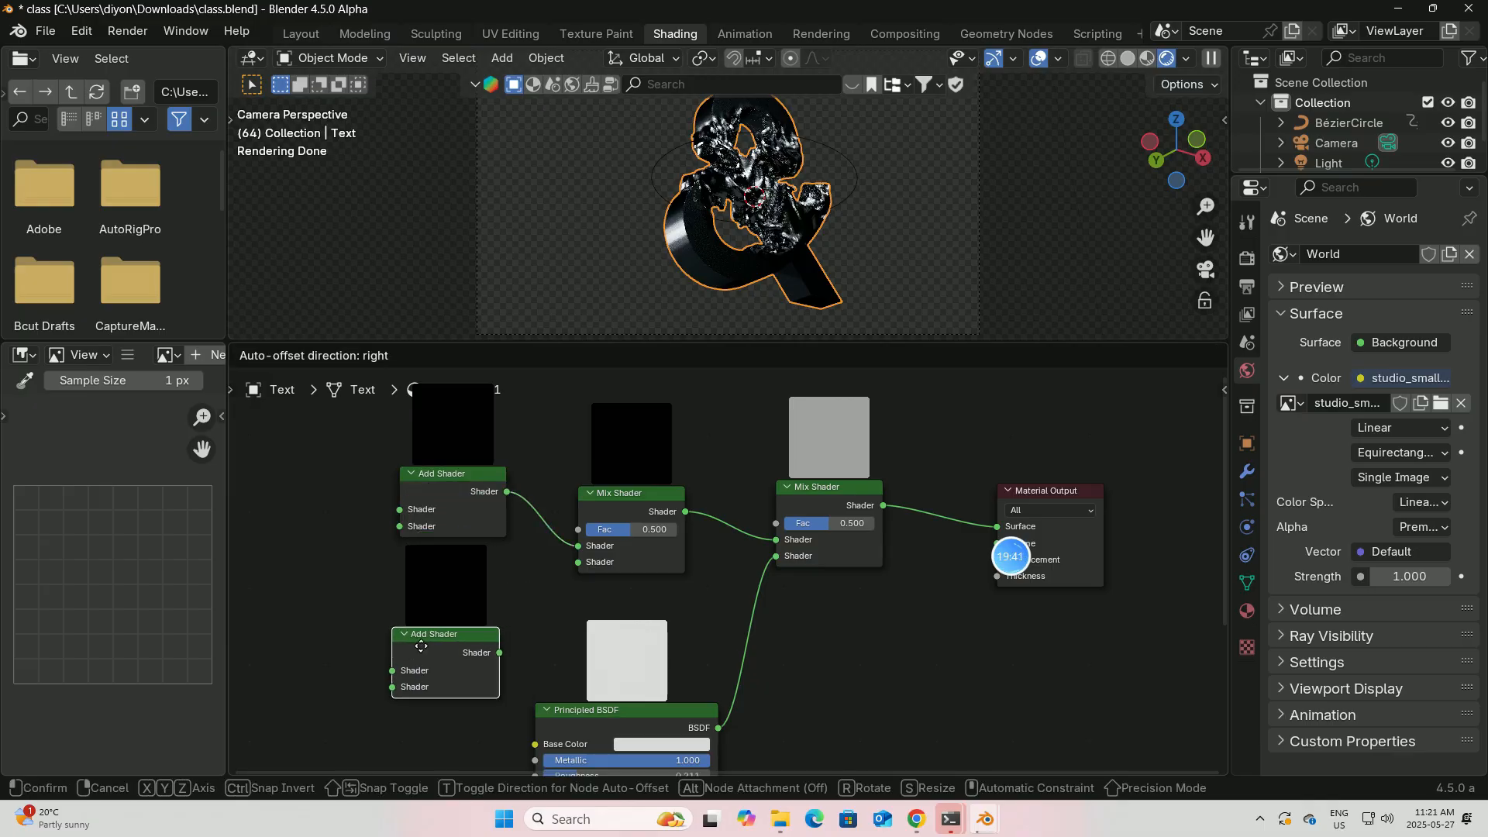
{"action": "left_click", "coordinate": [415, 646]}
{"action": "left_click_drag", "start_coordinate": [437, 479], "coordinate": [316, 487]}
{"action": "left_click_drag", "start_coordinate": [494, 653], "coordinate": [562, 617]}
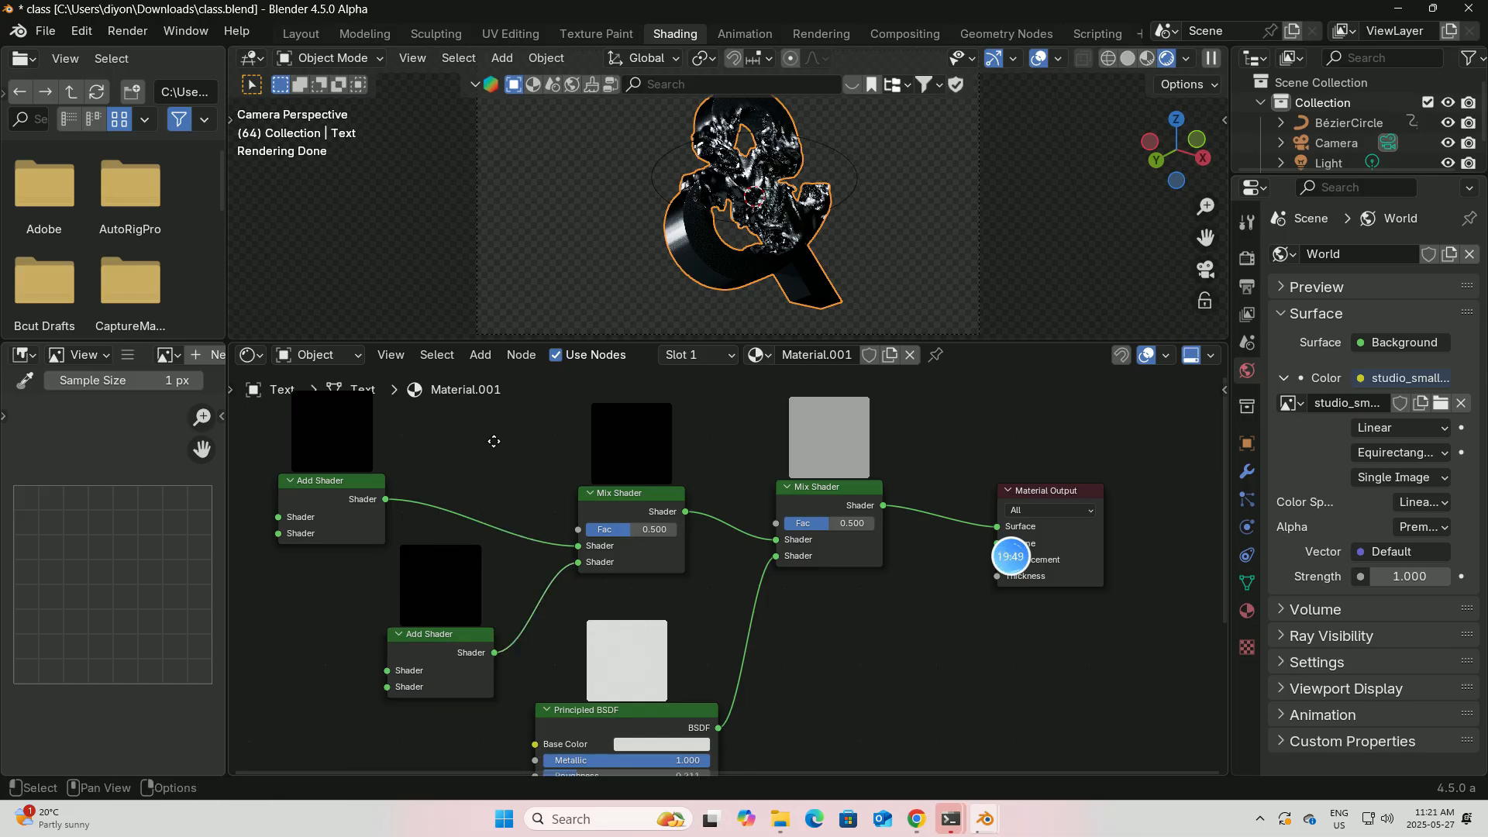
Insert a Refraction BSDF before the upper Add Shader and link it to that node's first Shader input.
{"action": "middle_click_drag", "start_coordinate": [525, 441], "coordinate": [807, 426]}
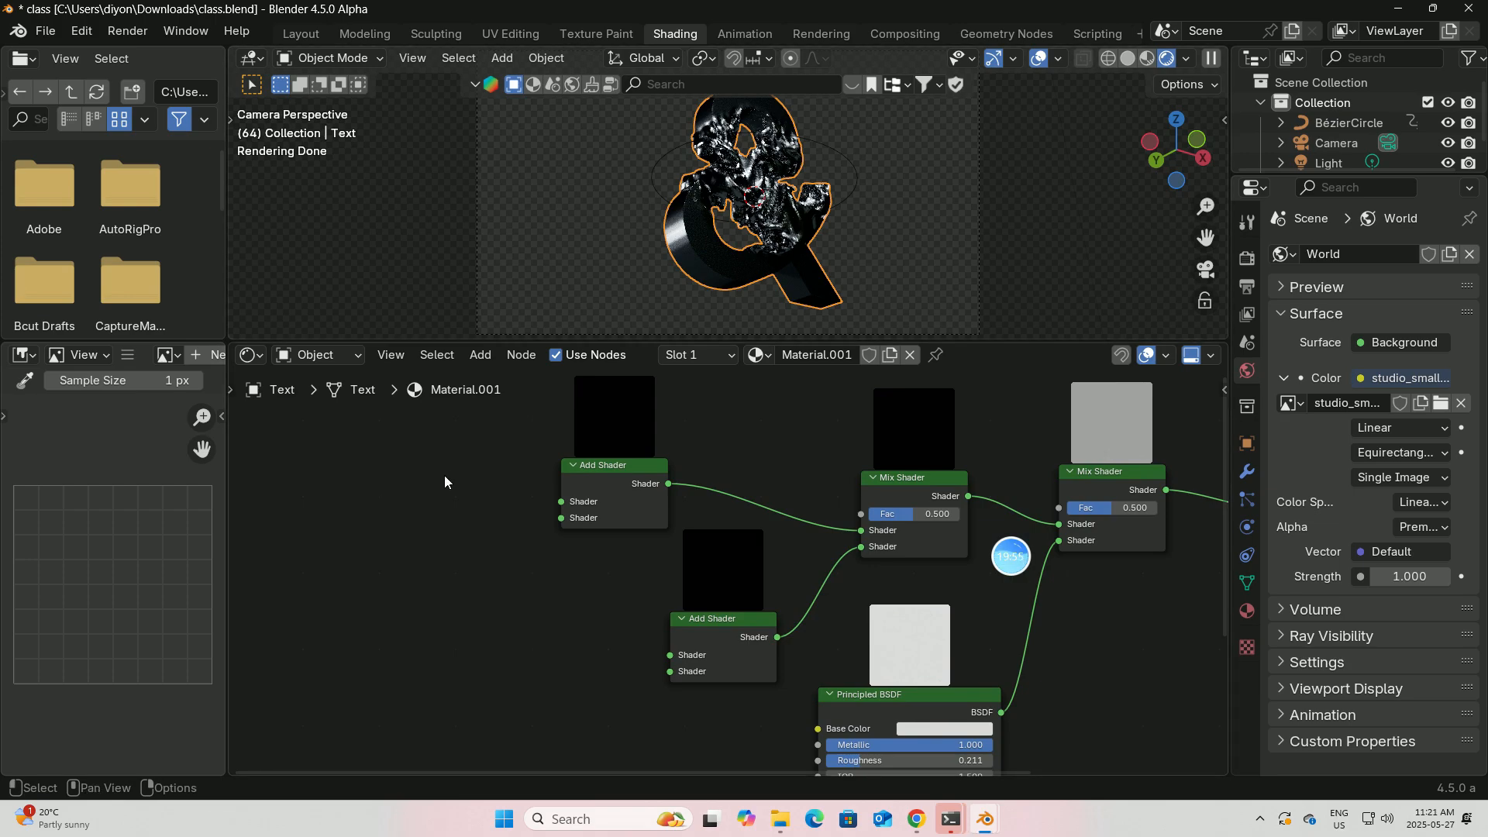
{"action": "key", "text": "shift+a"}
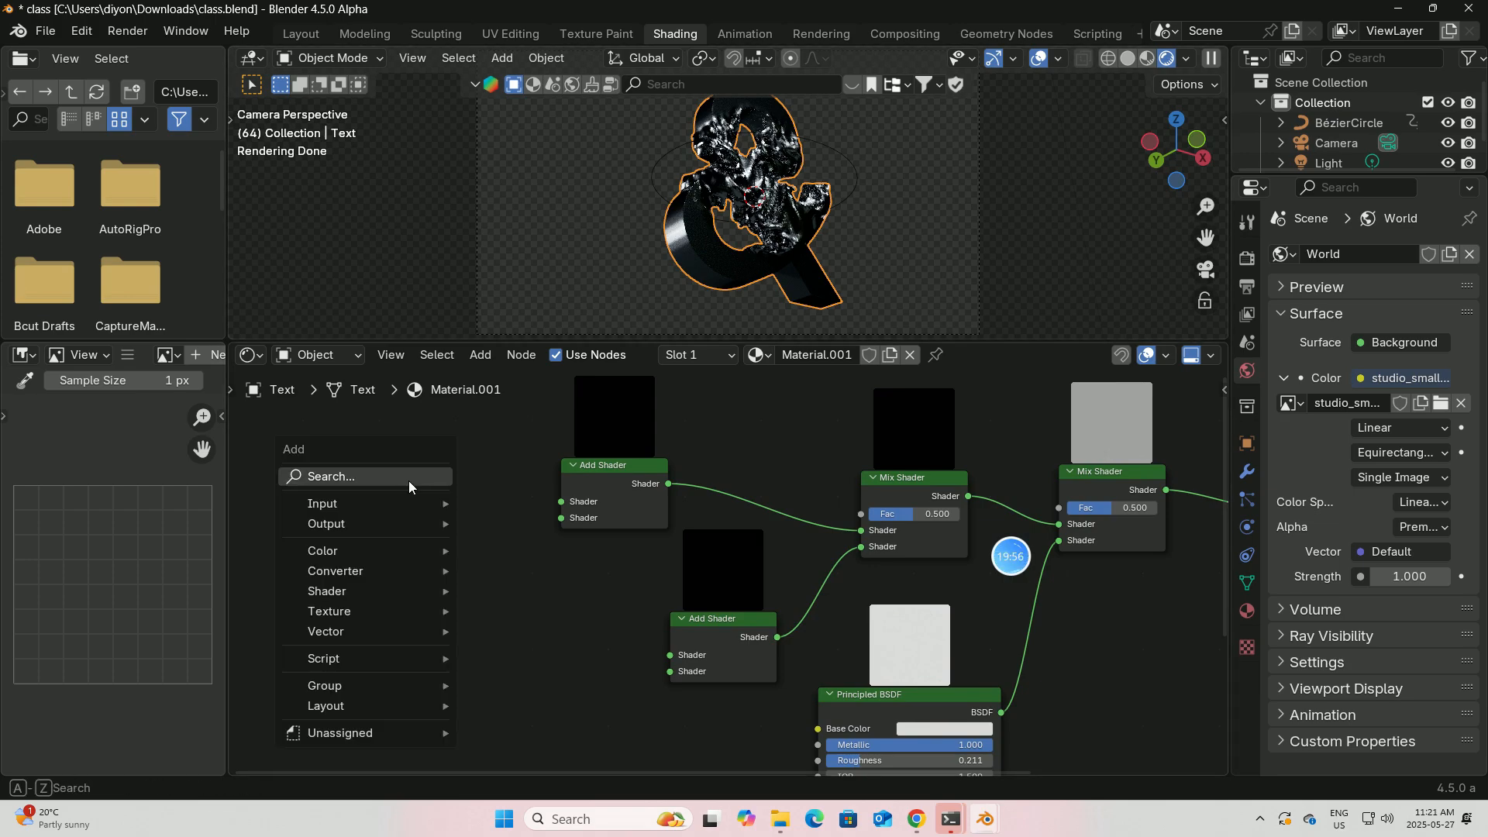
{"action": "left_click", "coordinate": [406, 481]}
{"action": "type", "text": "fra"}
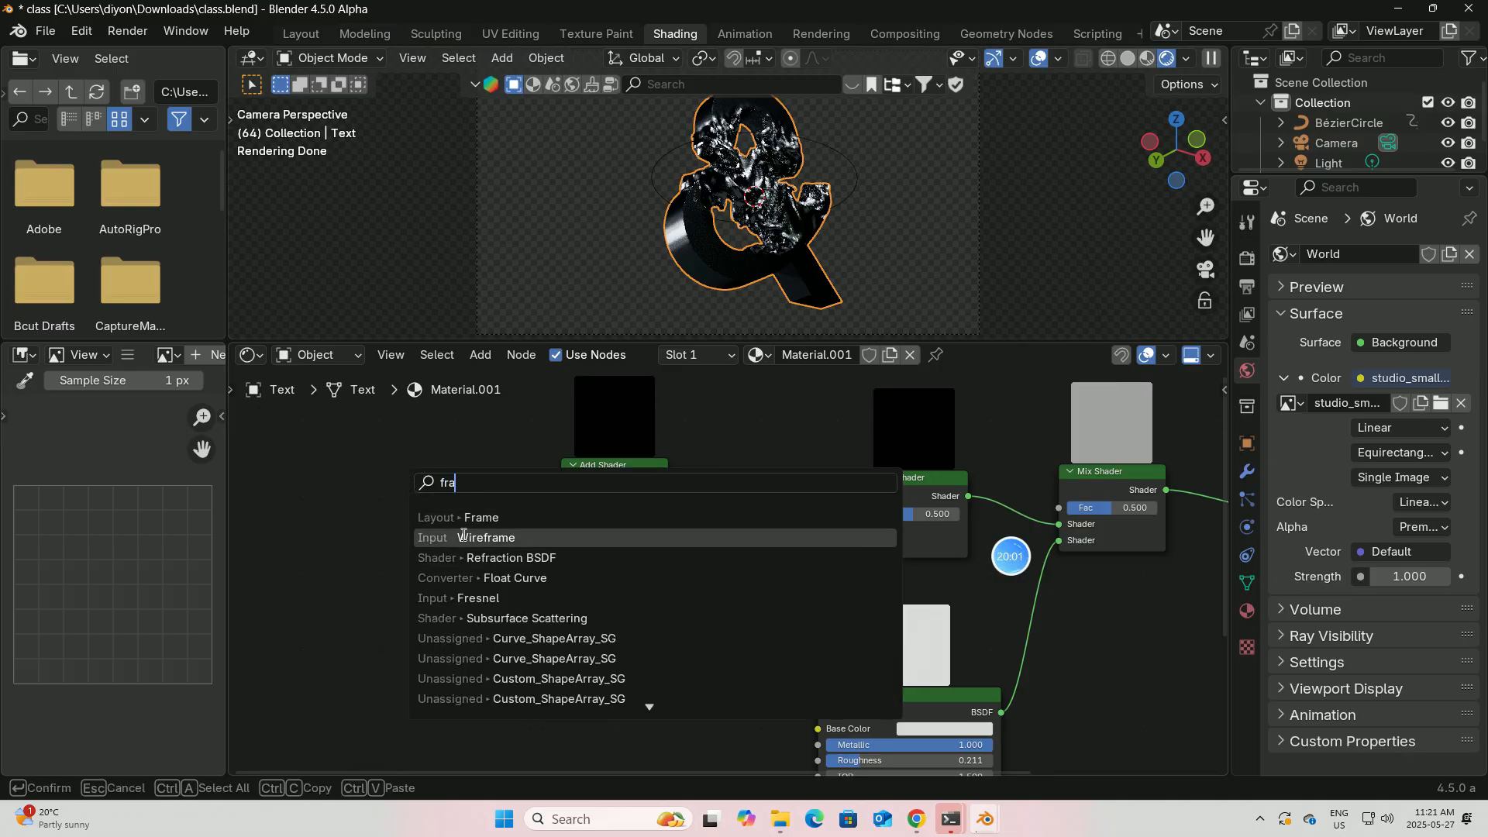
{"action": "key", "text": "BackSpace"}
{"action": "type", "text": "e"}
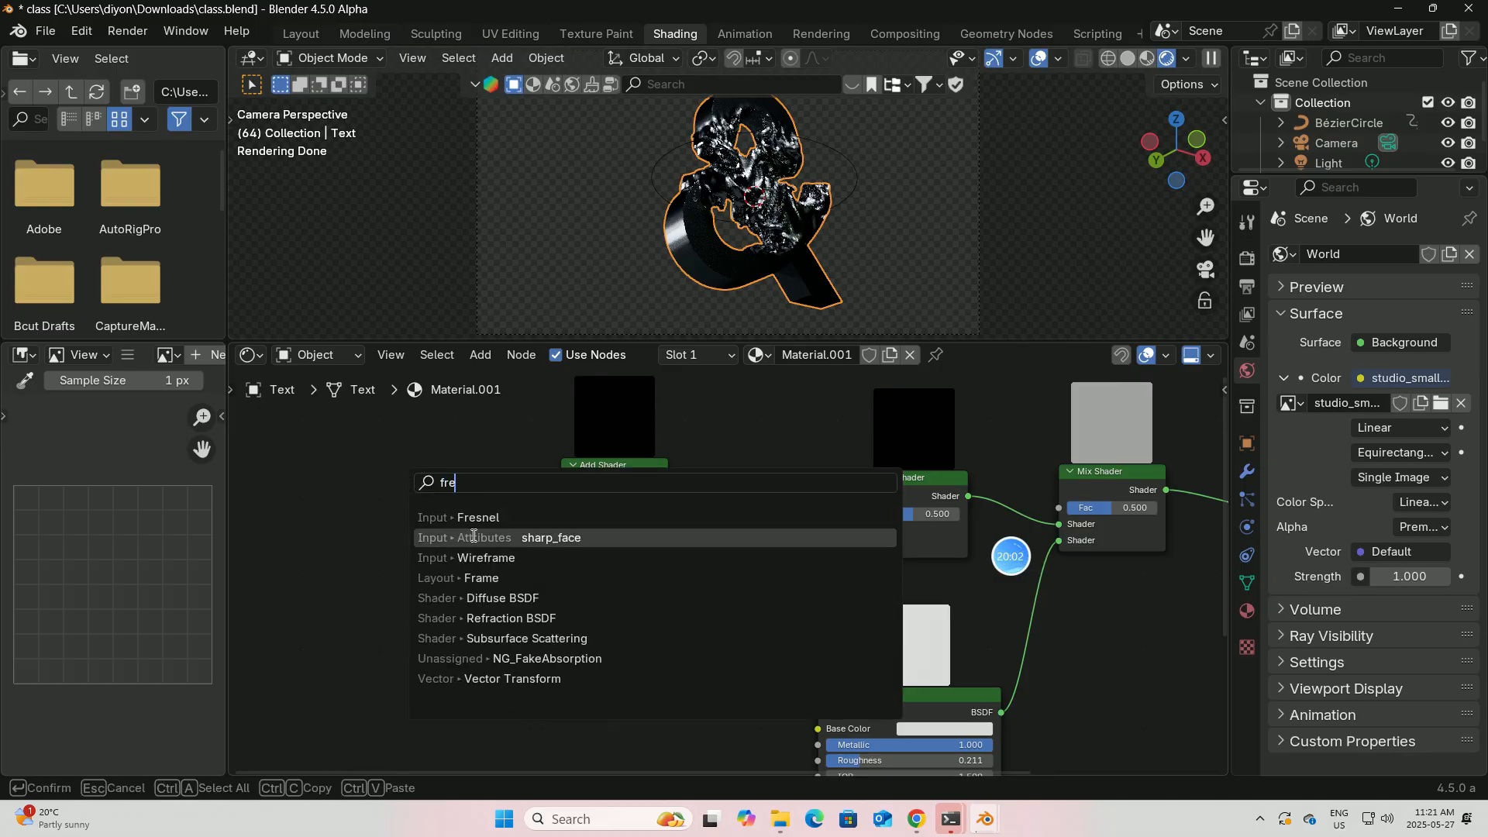
{"action": "left_click", "coordinate": [512, 618]}
{"action": "left_click", "coordinate": [353, 427]}
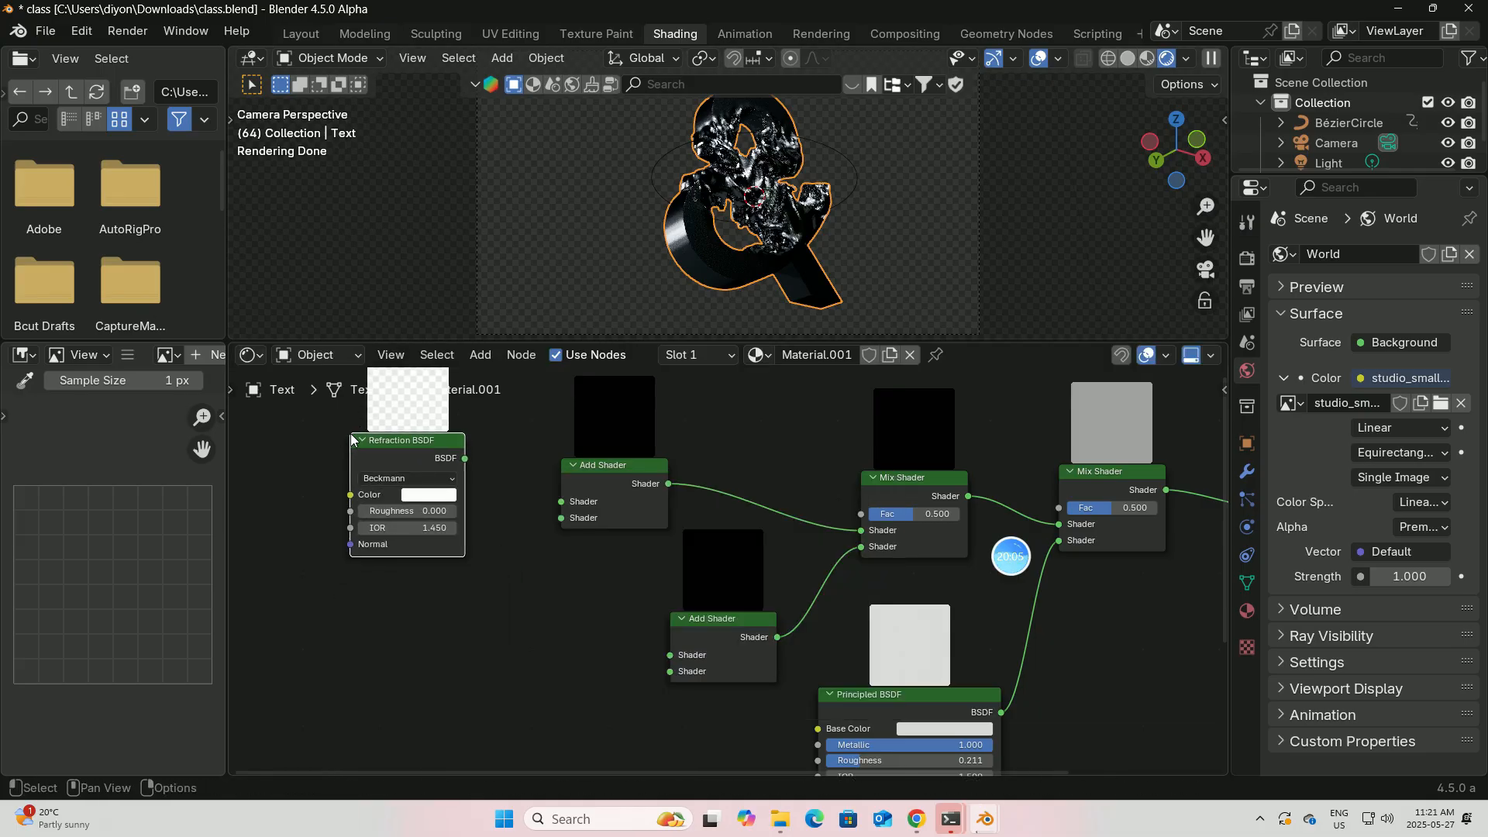
{"action": "left_click_drag", "start_coordinate": [465, 460], "coordinate": [407, 455]}
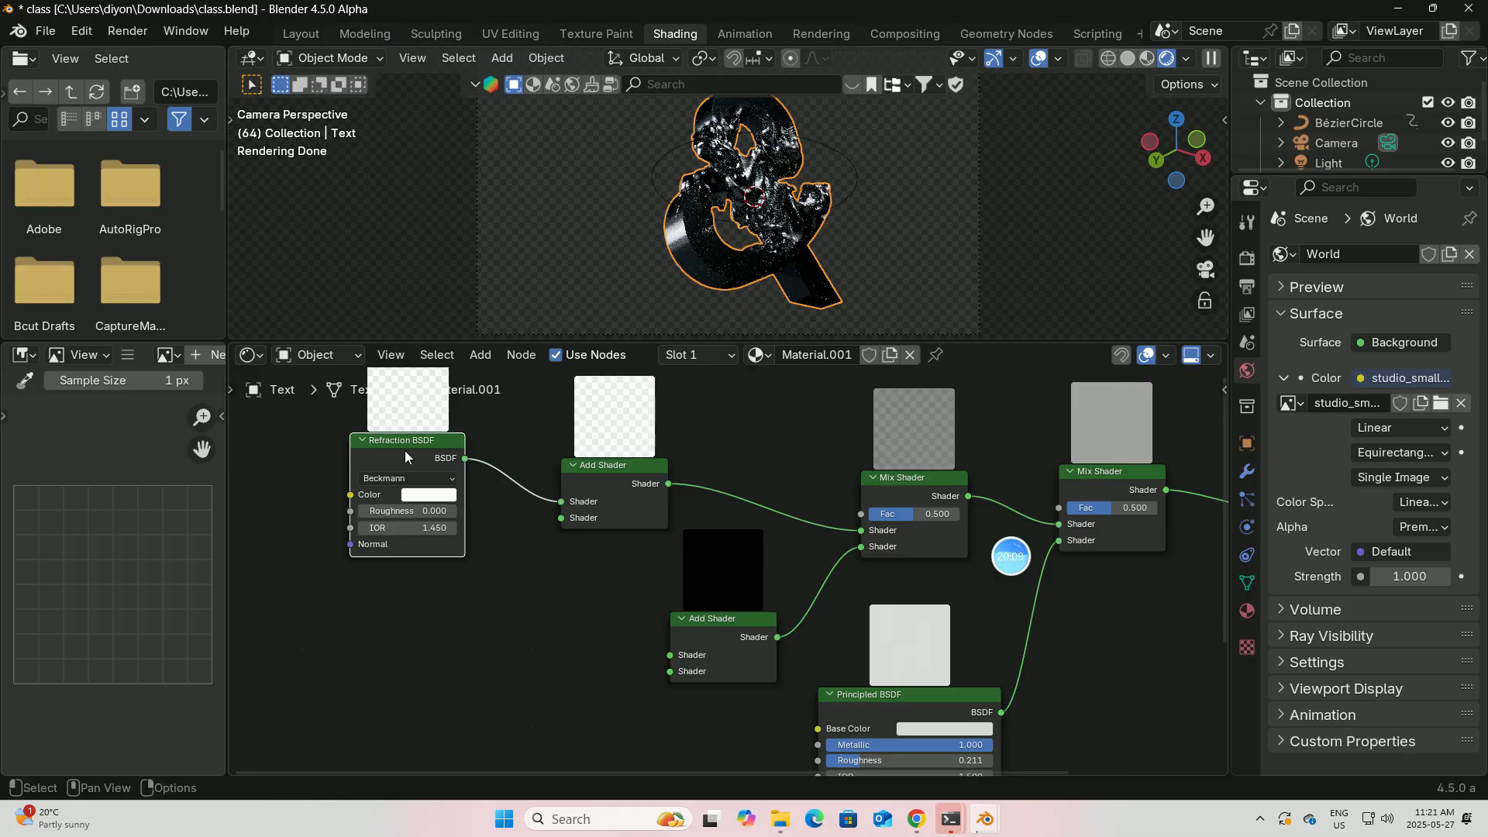
Duplicate the Refraction BSDF twice and link one copy to each Add Shader's second Shader input.
{"action": "key", "text": "shift+d"}
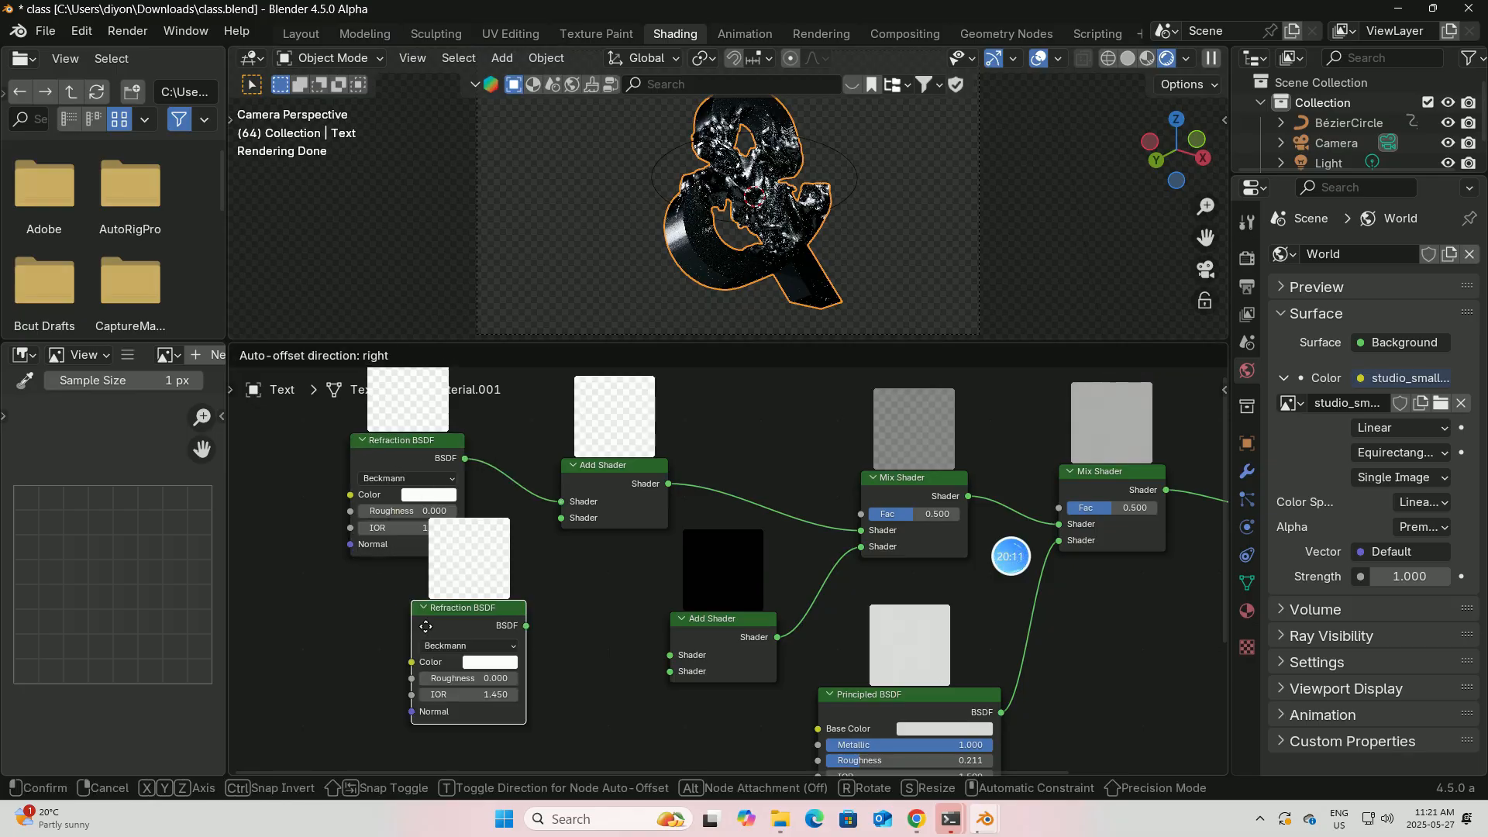
{"action": "left_click", "coordinate": [383, 660]}
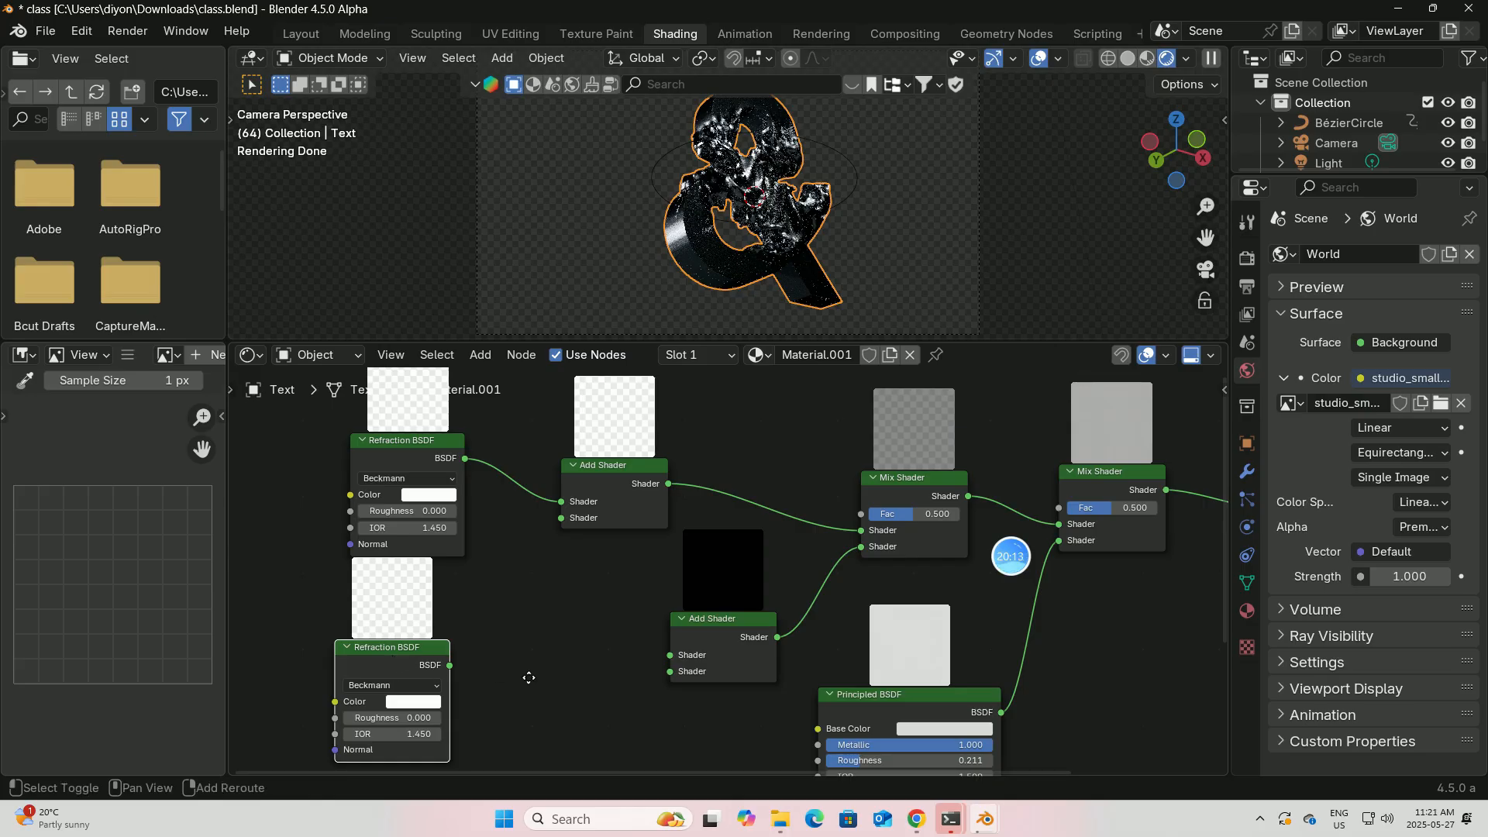
{"action": "key", "text": "shift+d"}
{"action": "left_click", "coordinate": [572, 738]}
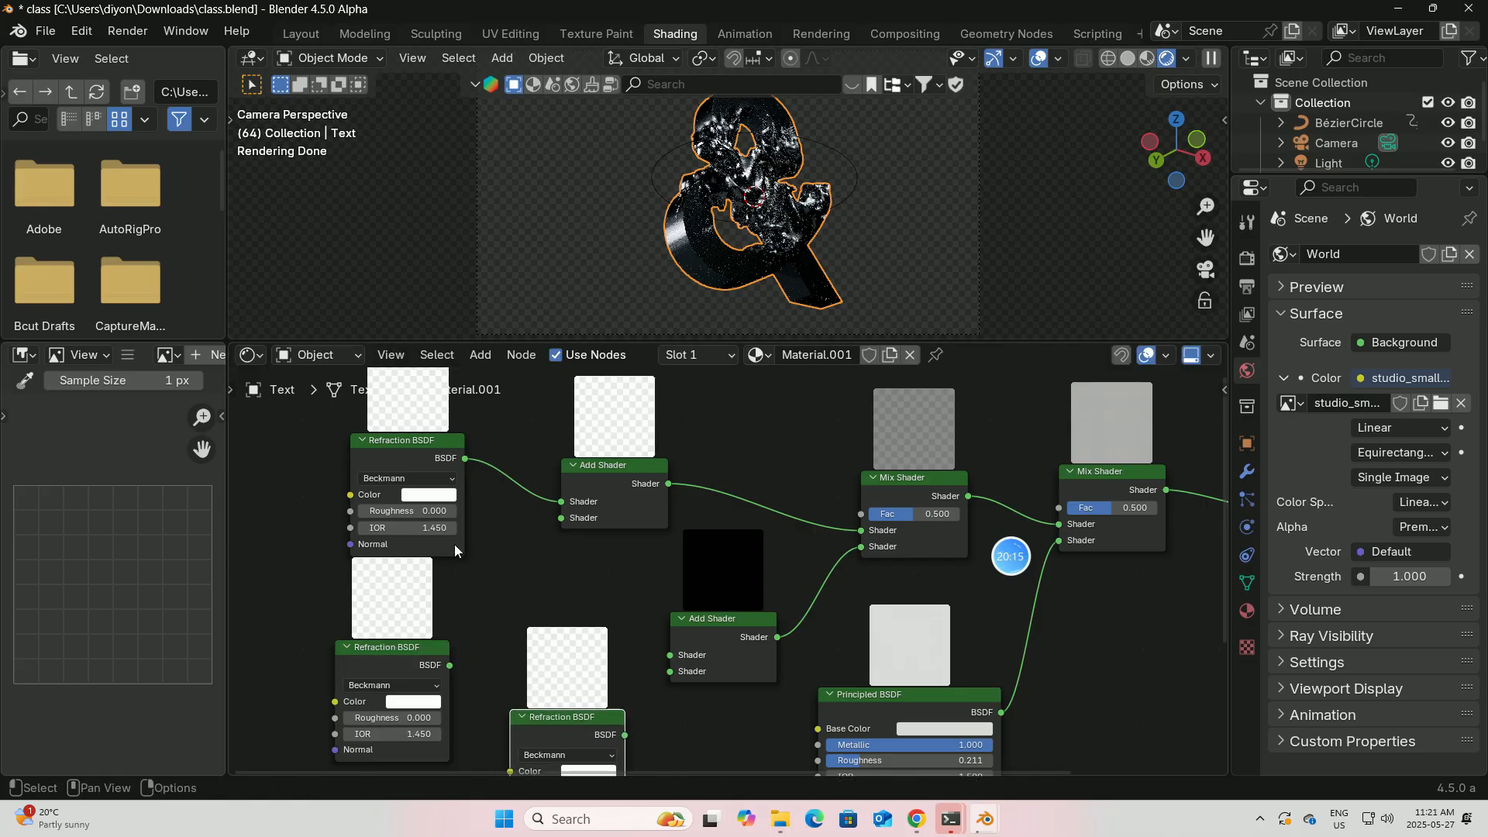
{"action": "left_click_drag", "start_coordinate": [450, 665], "coordinate": [561, 520]}
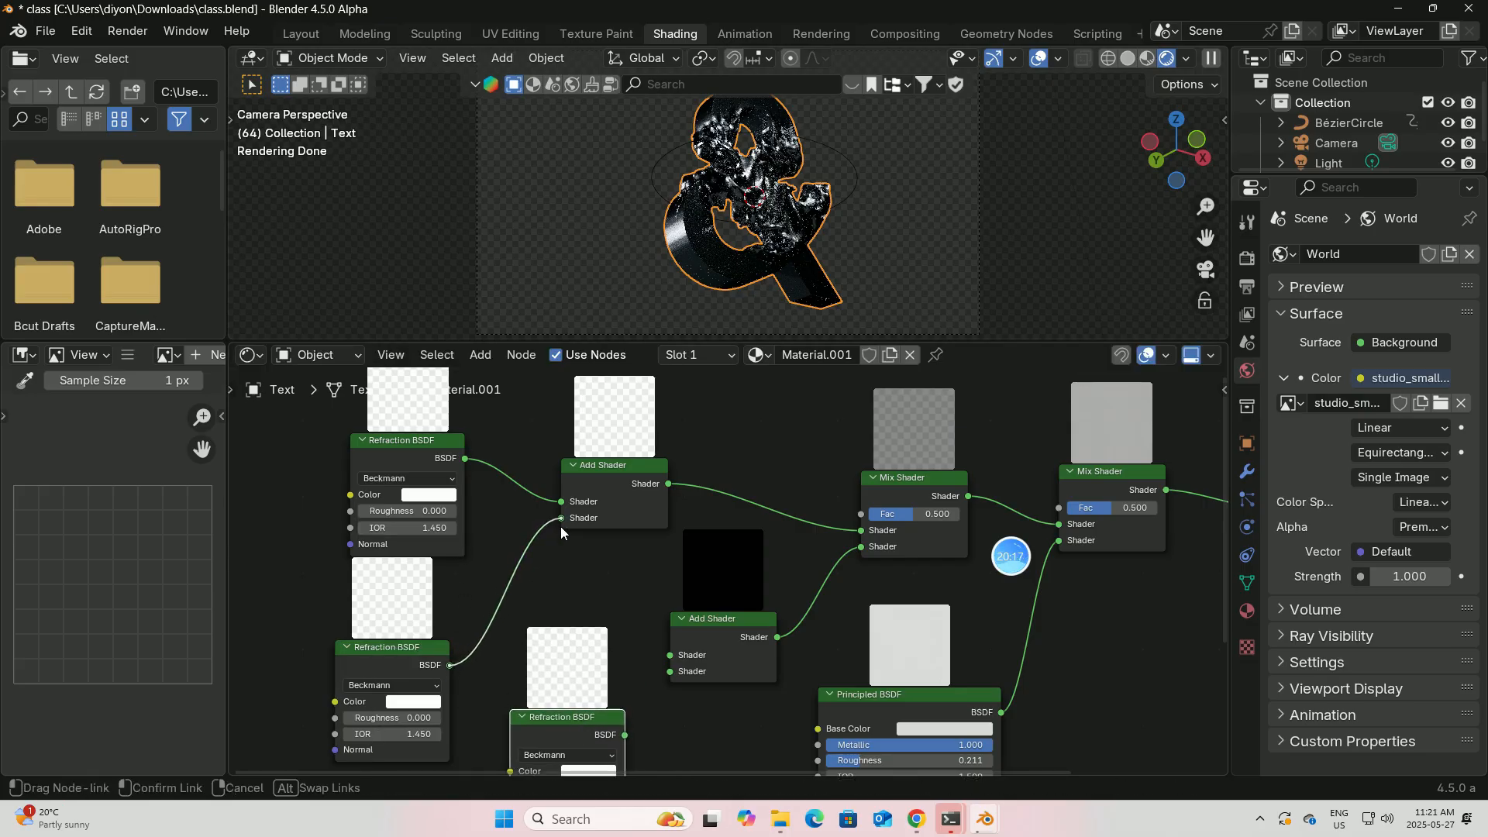
{"action": "left_click_drag", "start_coordinate": [626, 735], "coordinate": [672, 672]}
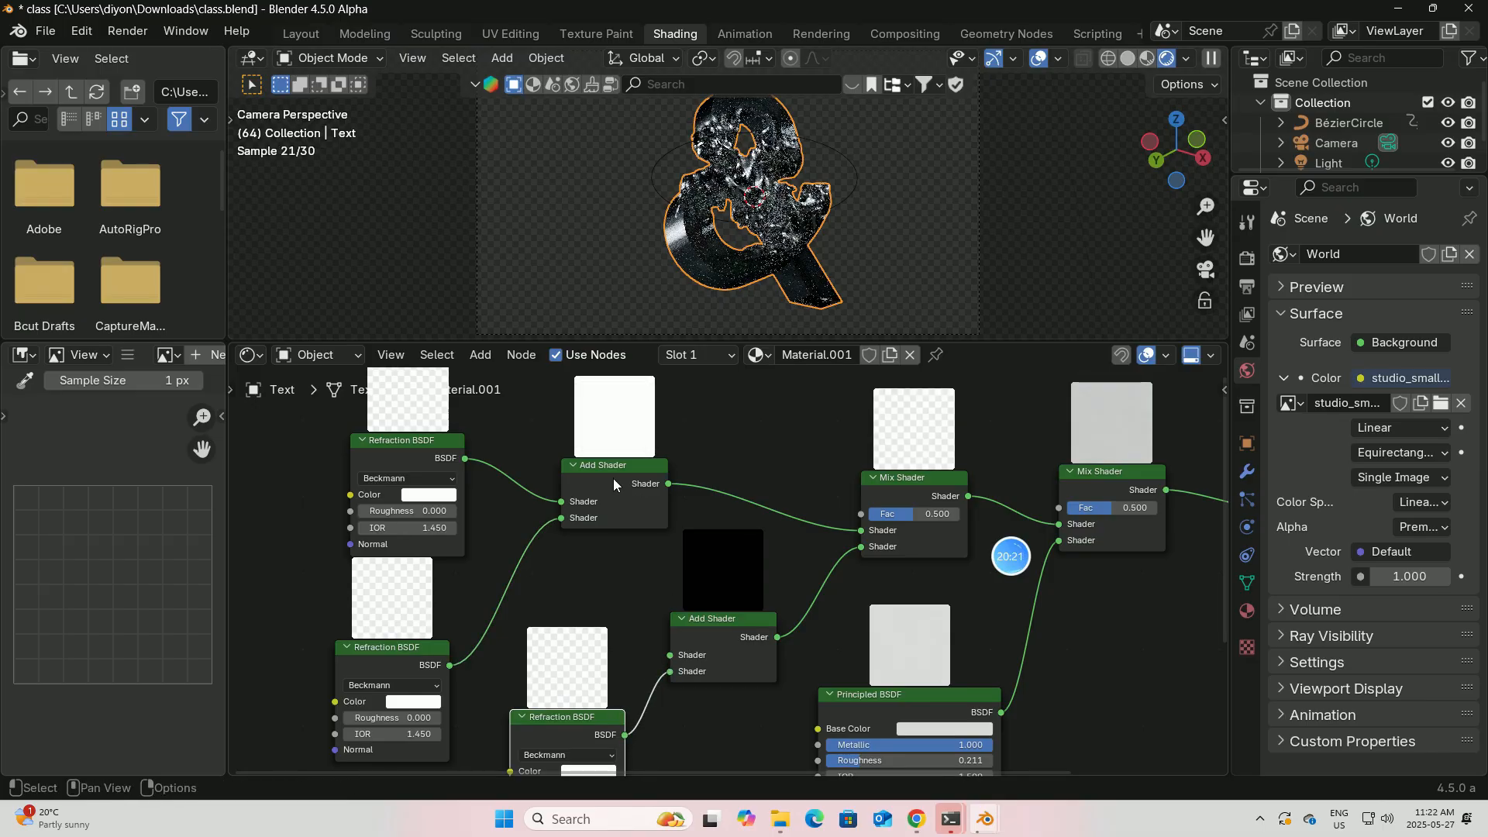
Link the upper Add Shader's output to the lower Add Shader's first Shader input and move the two nodes slightly apart.
{"action": "left_click_drag", "start_coordinate": [668, 484], "coordinate": [671, 655]}
{"action": "left_click_drag", "start_coordinate": [620, 481], "coordinate": [577, 495]}
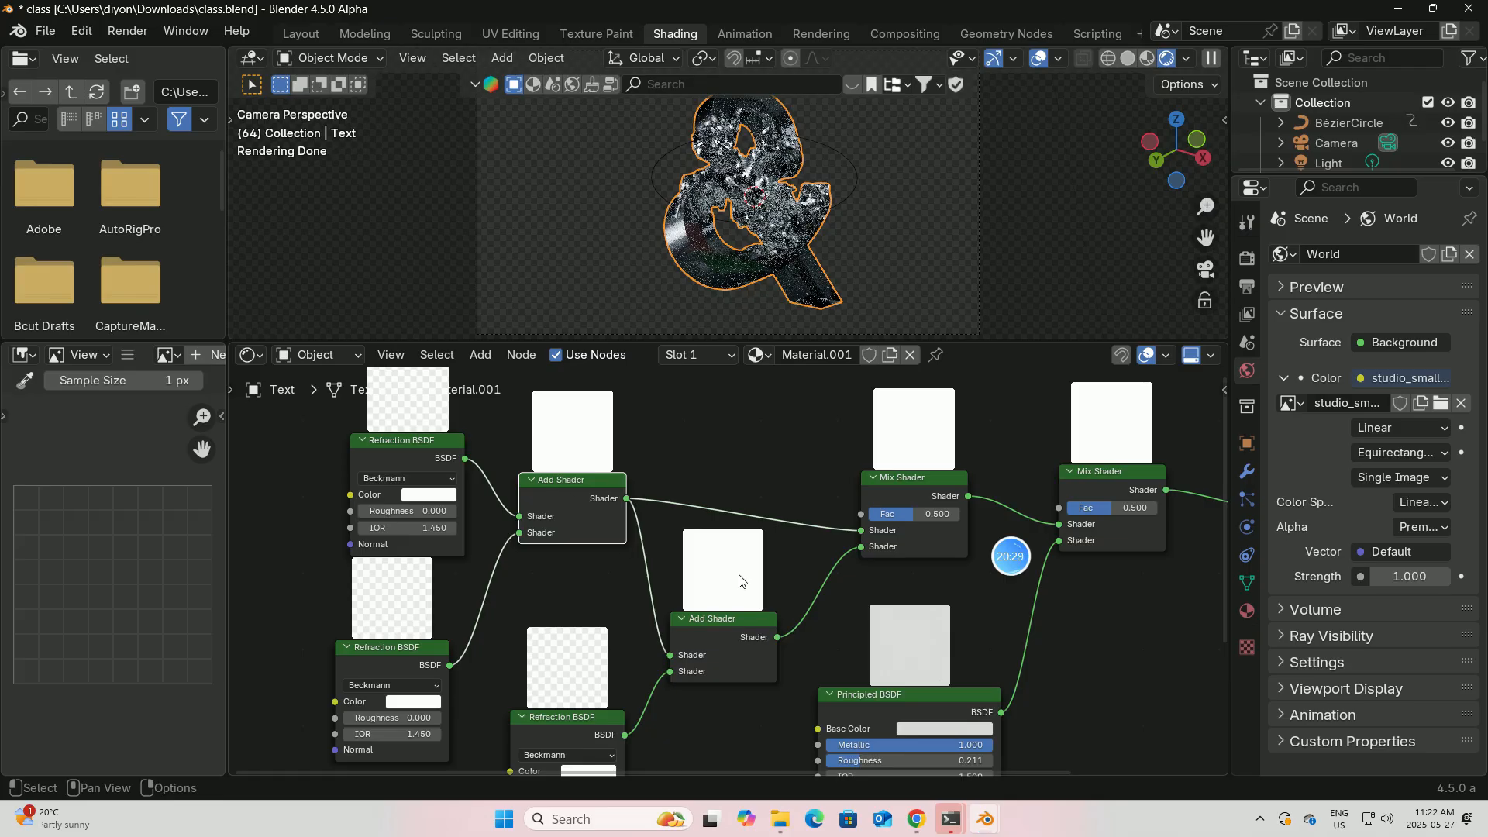
{"action": "left_click_drag", "start_coordinate": [695, 620], "coordinate": [713, 626]}
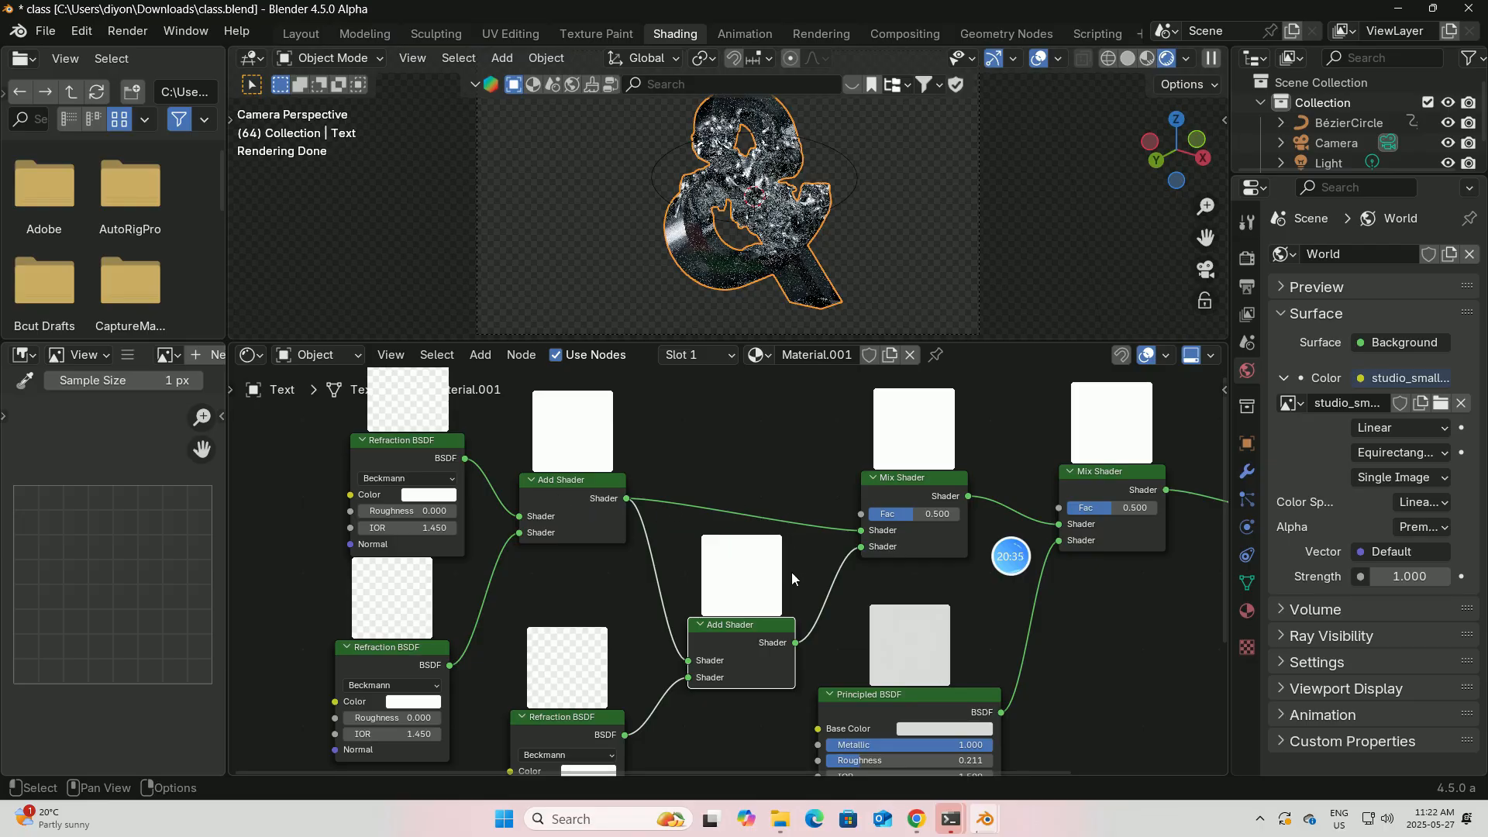
{"action": "mouse_move", "coordinate": [1024, 567]}
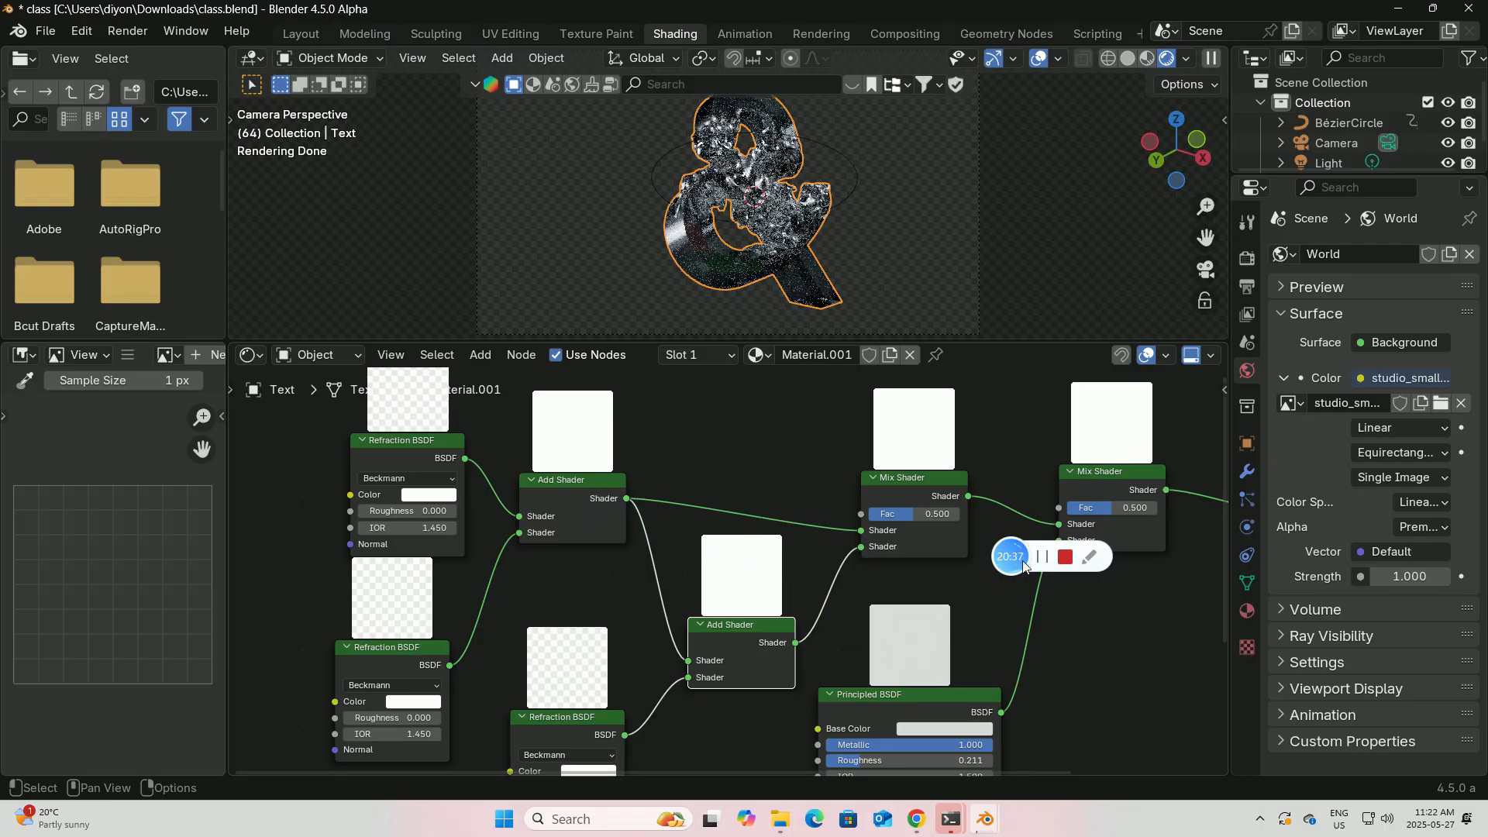
Link the lower Add Shader's output to the duplicated Mix Shader's first Shader input as well.
{"action": "middle_click_drag", "start_coordinate": [748, 627], "coordinate": [771, 597]}
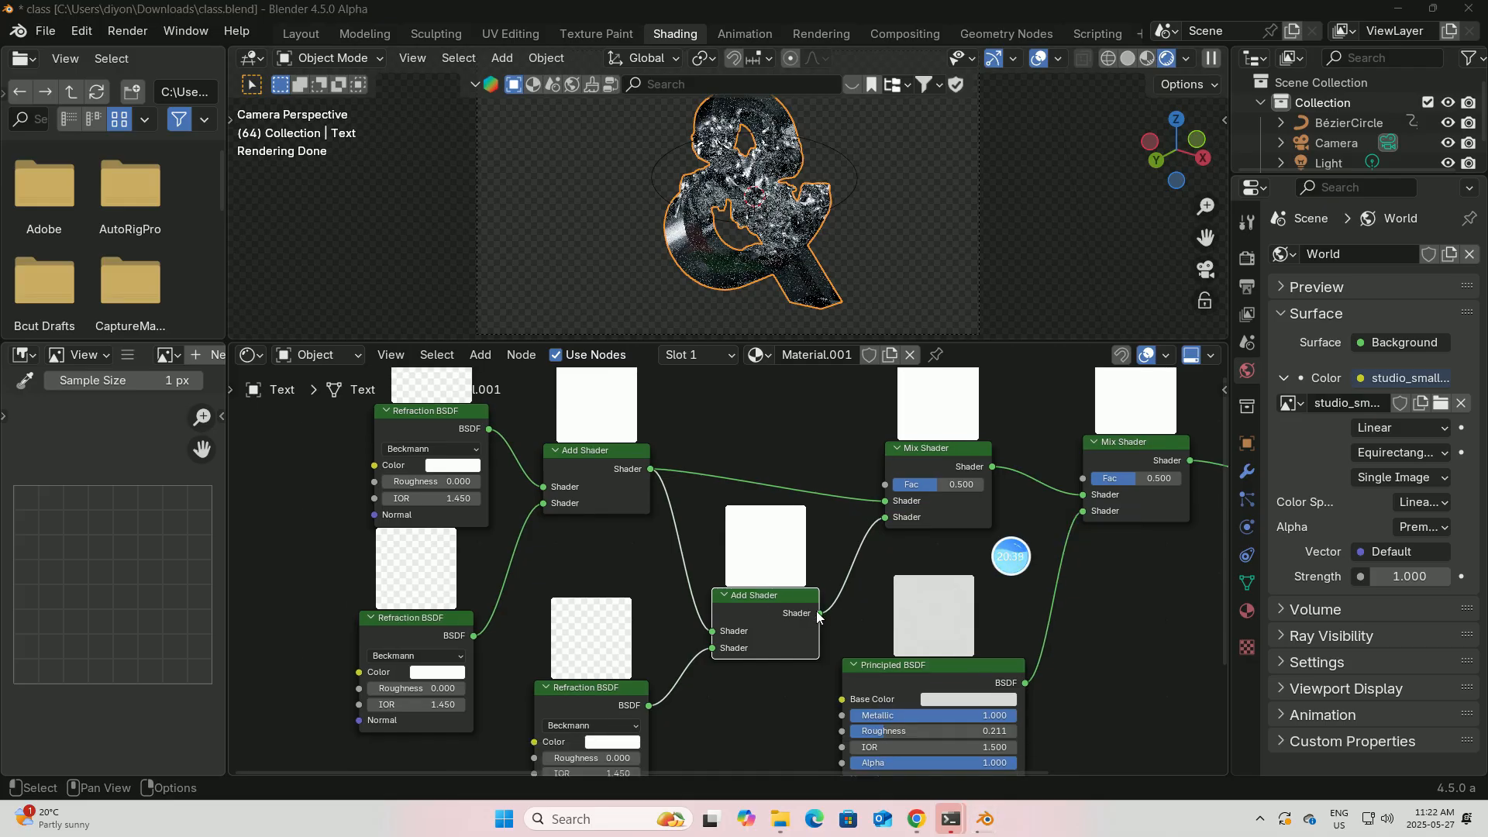
{"action": "left_click_drag", "start_coordinate": [818, 614], "coordinate": [813, 552]}
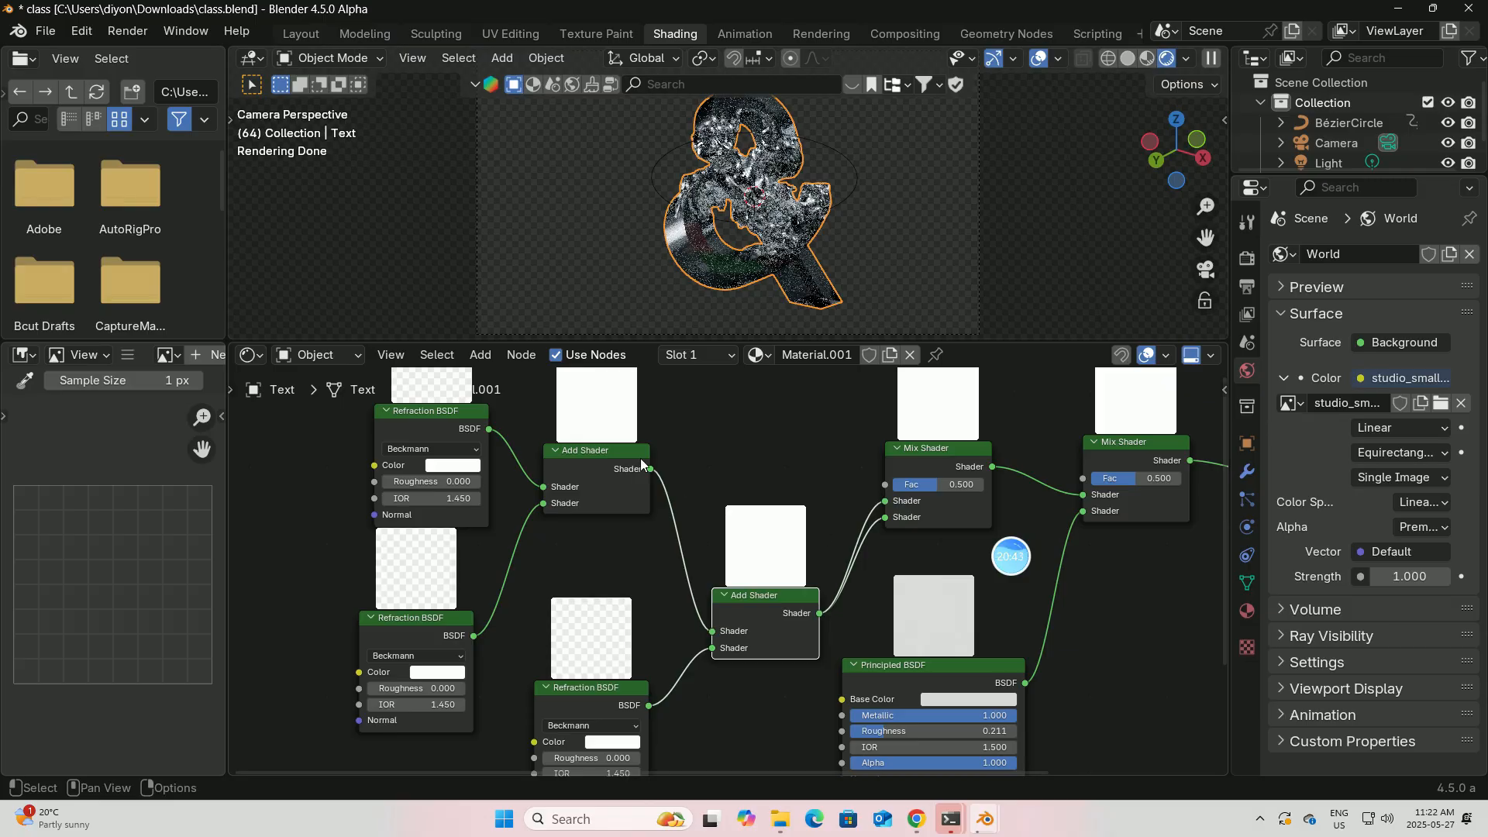
{"action": "mouse_move", "coordinate": [636, 578]}
{"action": "middle_mouse_down"}
{"action": "mouse_move", "coordinate": [597, 510]}
{"action": "mouse_move", "coordinate": [619, 578]}
{"action": "middle_mouse_up"}
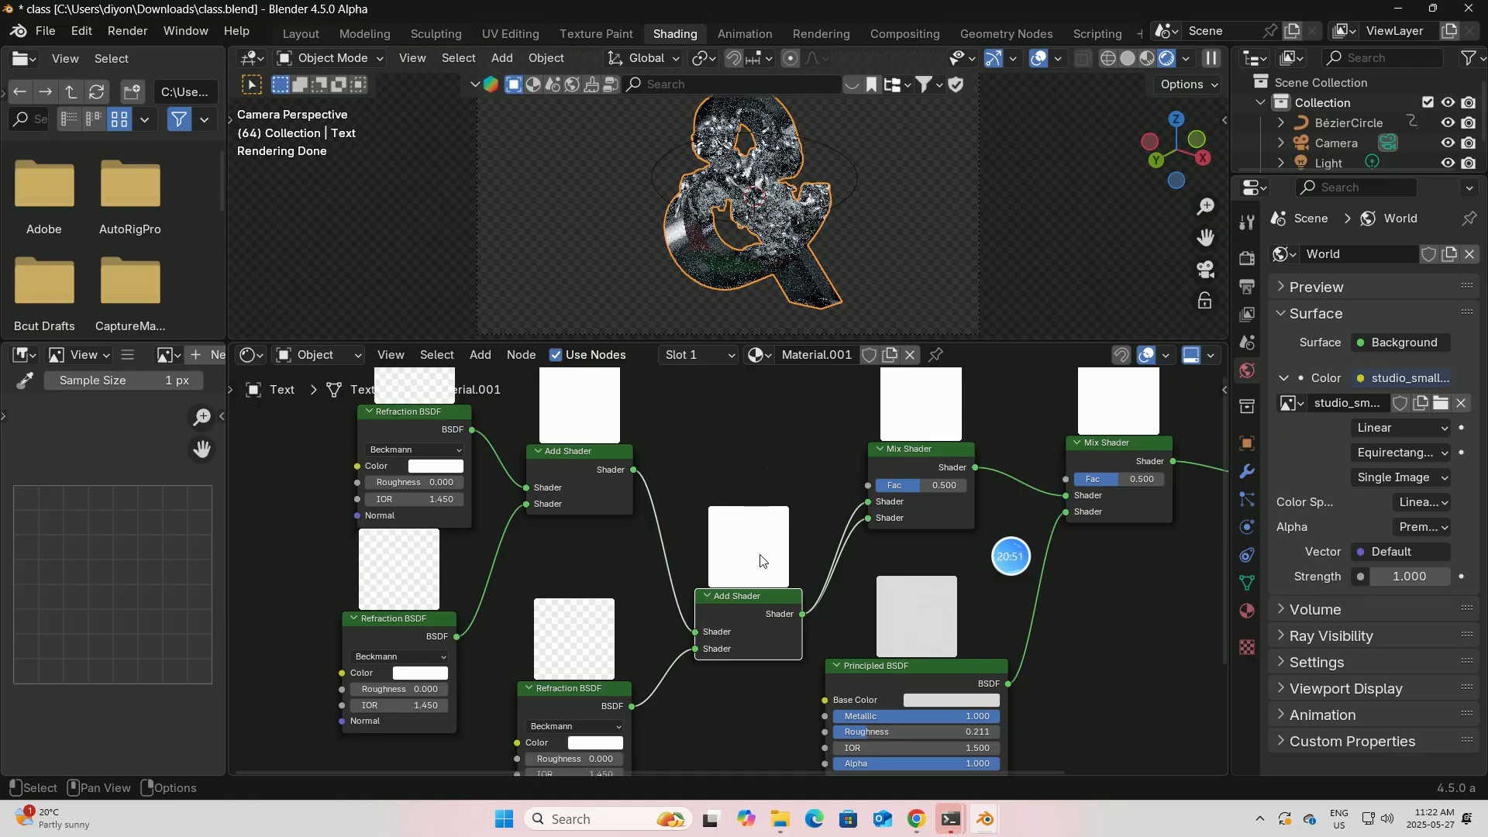
Move the lower Add Shader down, insert a Glass BSDF above it, and link the Glass BSDF to the duplicated Mix Shader's first Shader input.
{"action": "left_click_drag", "start_coordinate": [747, 629], "coordinate": [744, 660]}
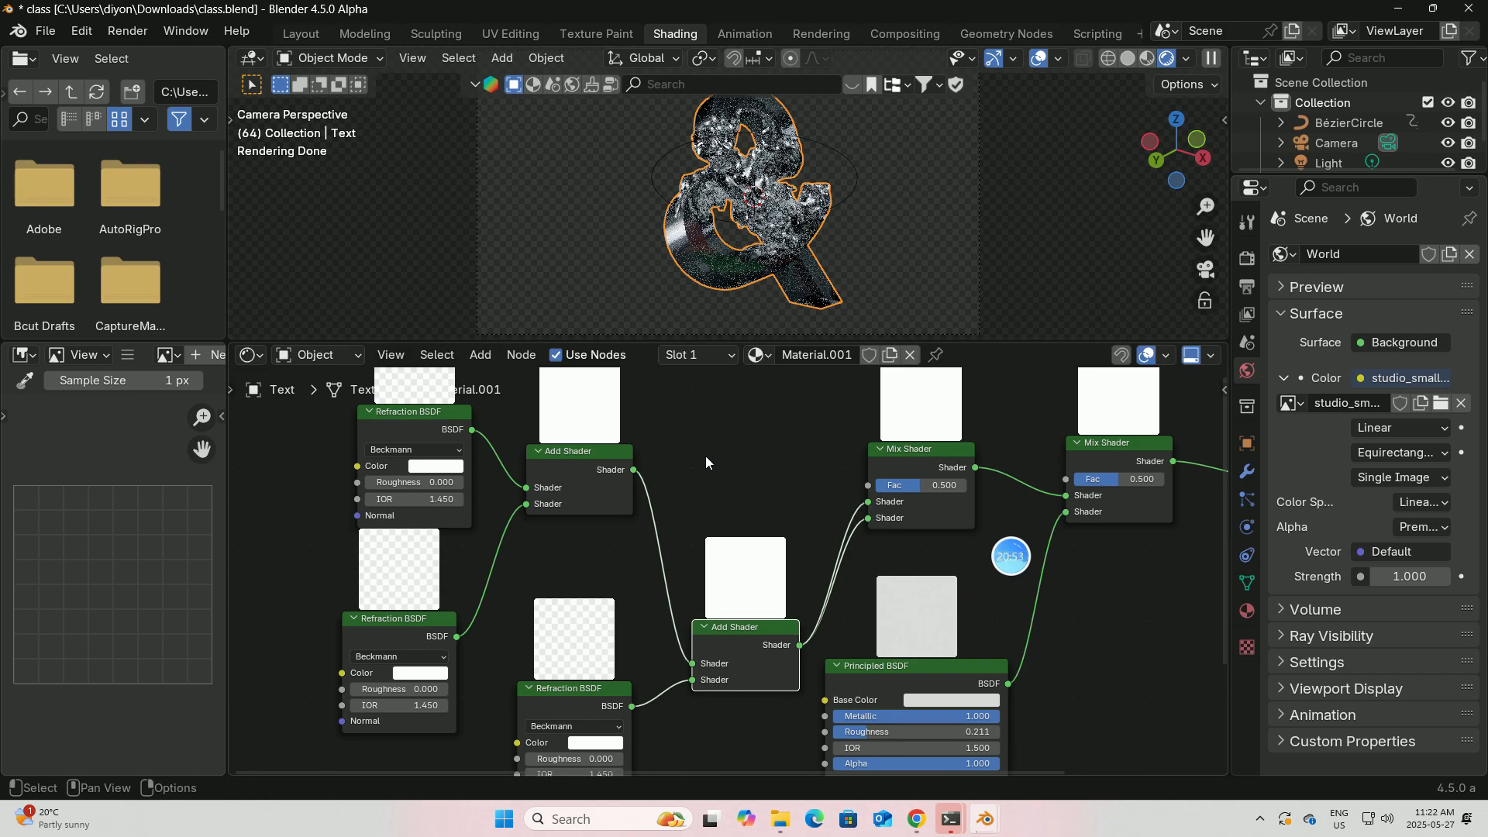
{"action": "key", "text": "shift+a"}
{"action": "left_click", "coordinate": [693, 450]}
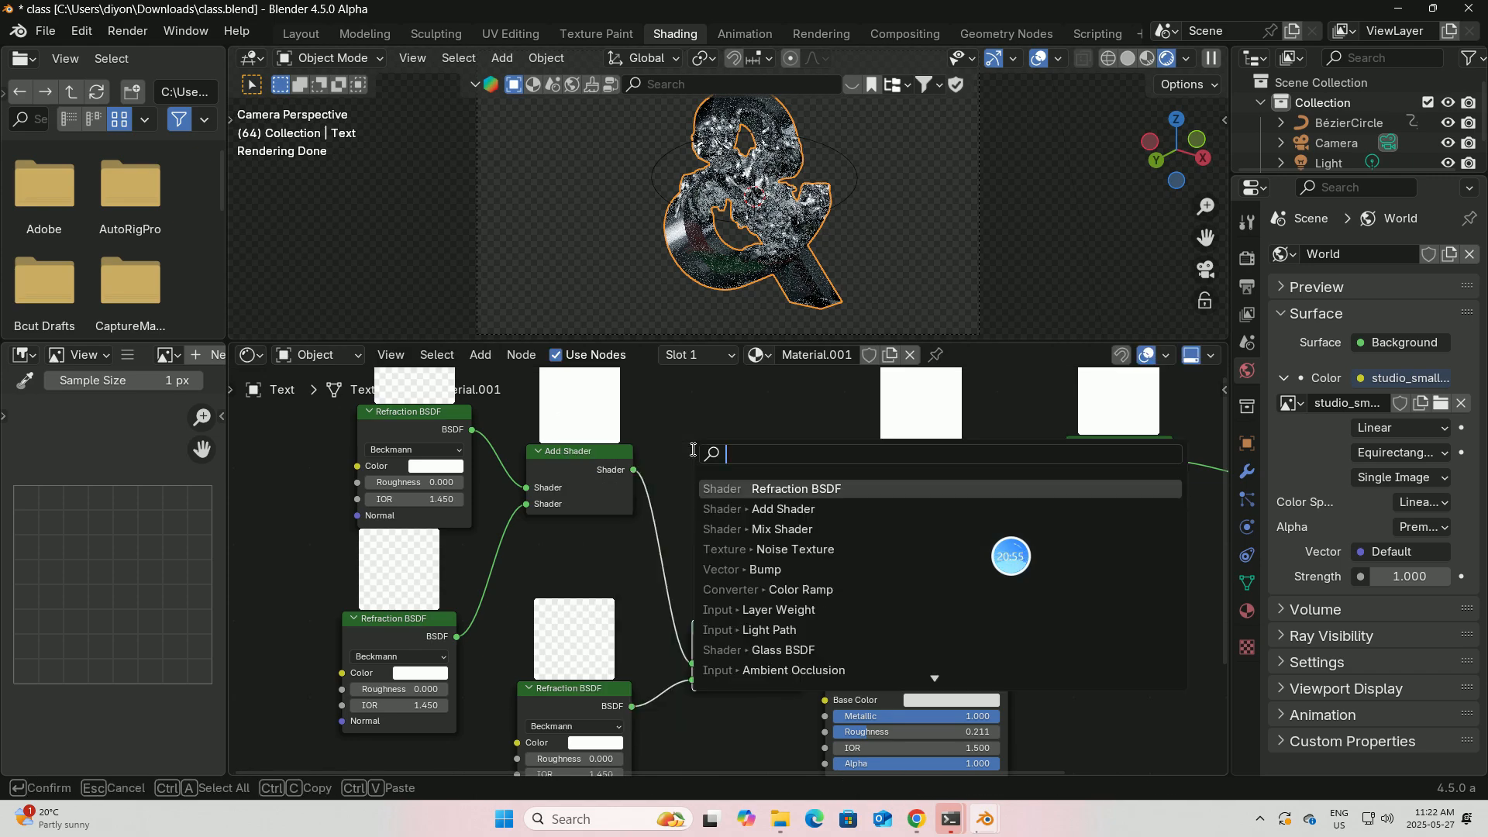
{"action": "type", "text": "glass"}
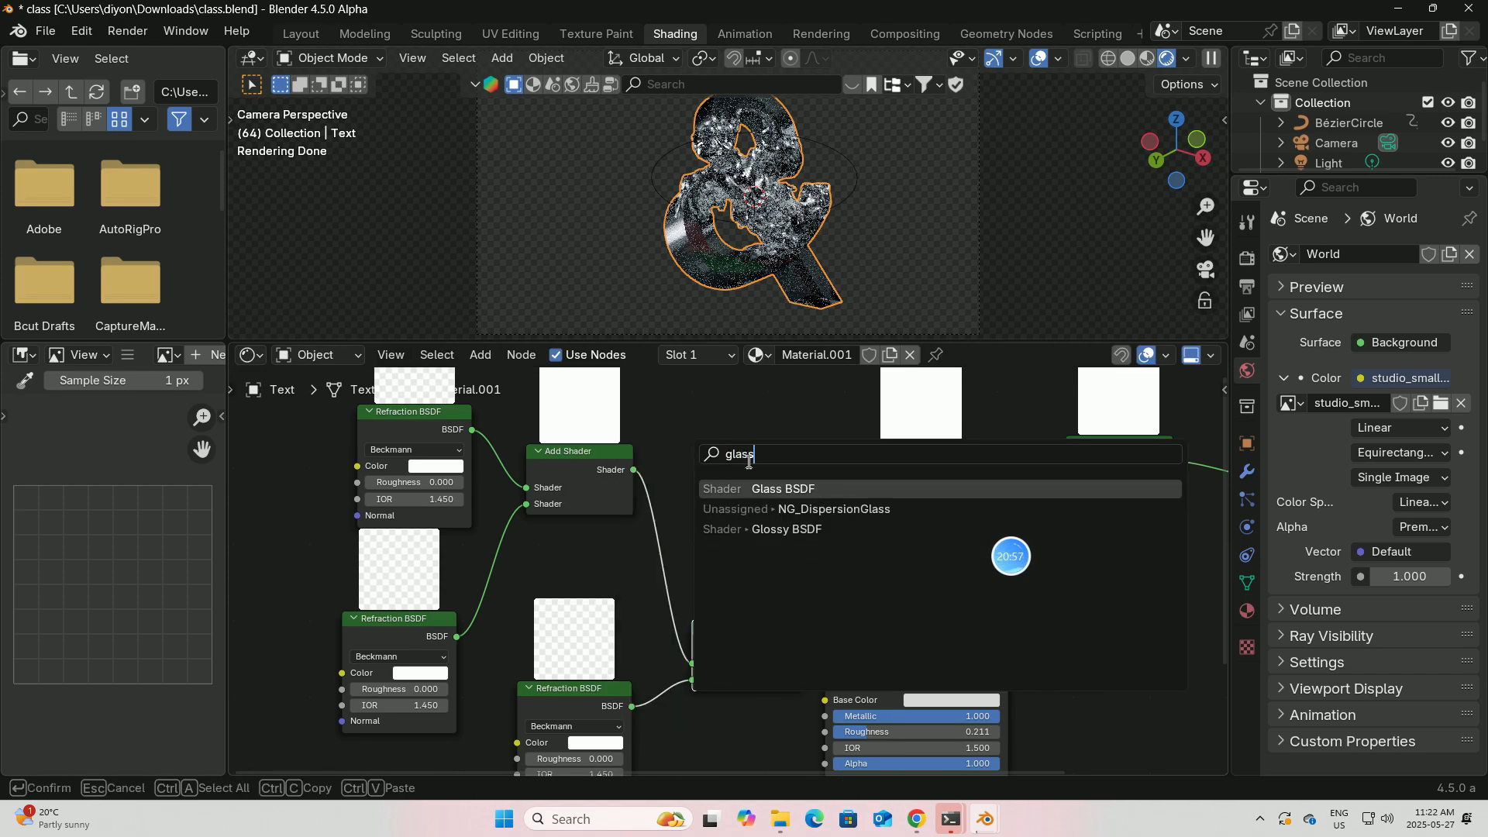
{"action": "left_click", "coordinate": [786, 488]}
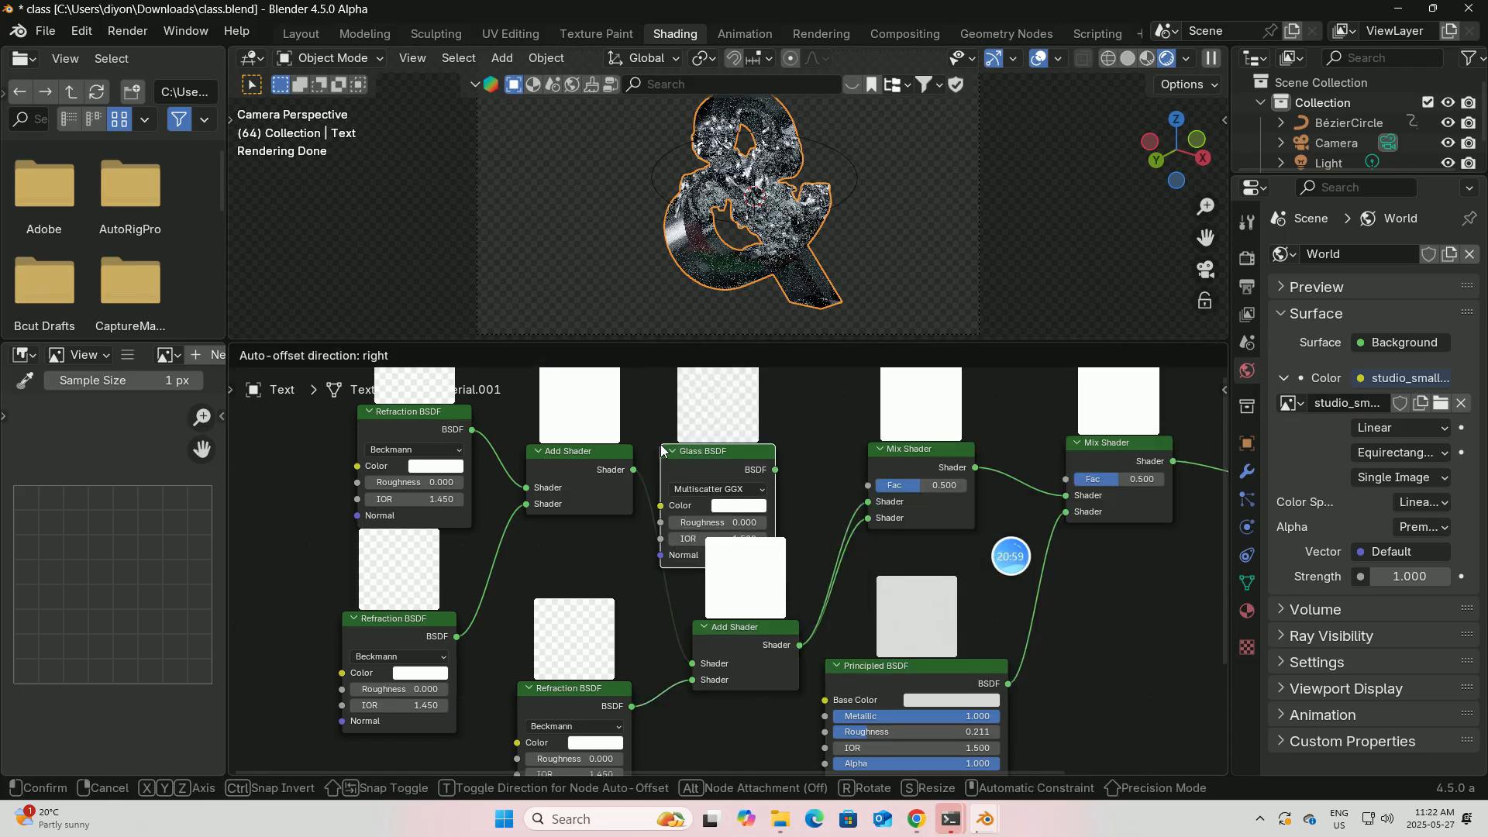
{"action": "left_click", "coordinate": [773, 474]}
{"action": "left_click_drag", "start_coordinate": [776, 470], "coordinate": [803, 541]}
{"action": "left_click_drag", "start_coordinate": [731, 459], "coordinate": [752, 434]}
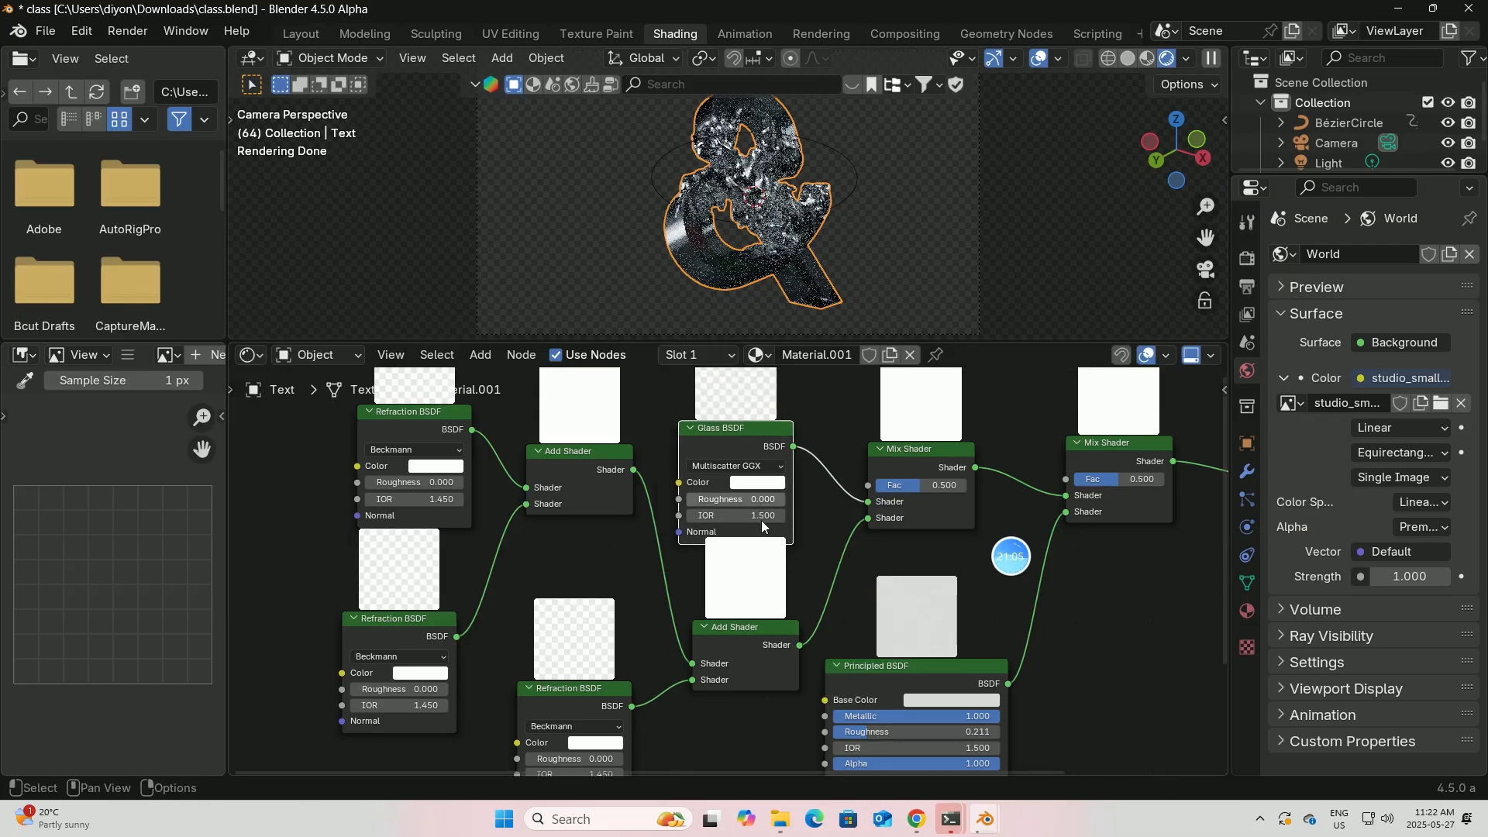
Set the Glass BSDF's IOR to 0.7.
{"action": "left_click", "coordinate": [747, 517]}
{"action": "key", "text": "BackSpace"}
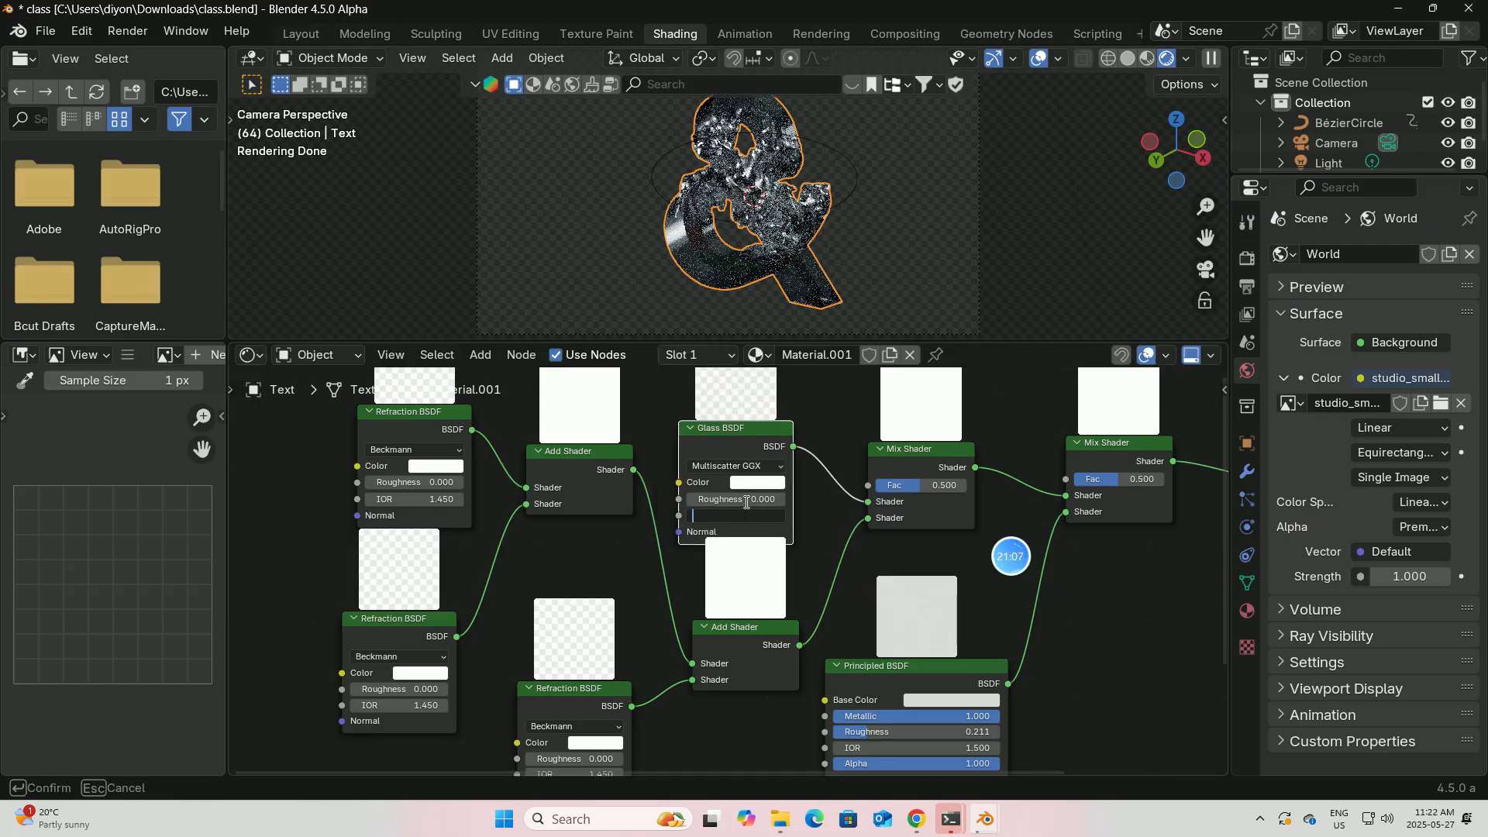
{"action": "type", "text": "0.7"}
{"action": "key", "text": "Return"}
Set the Value of the Glass BSDF's colour to 1.8.
{"action": "left_click", "coordinate": [775, 482]}
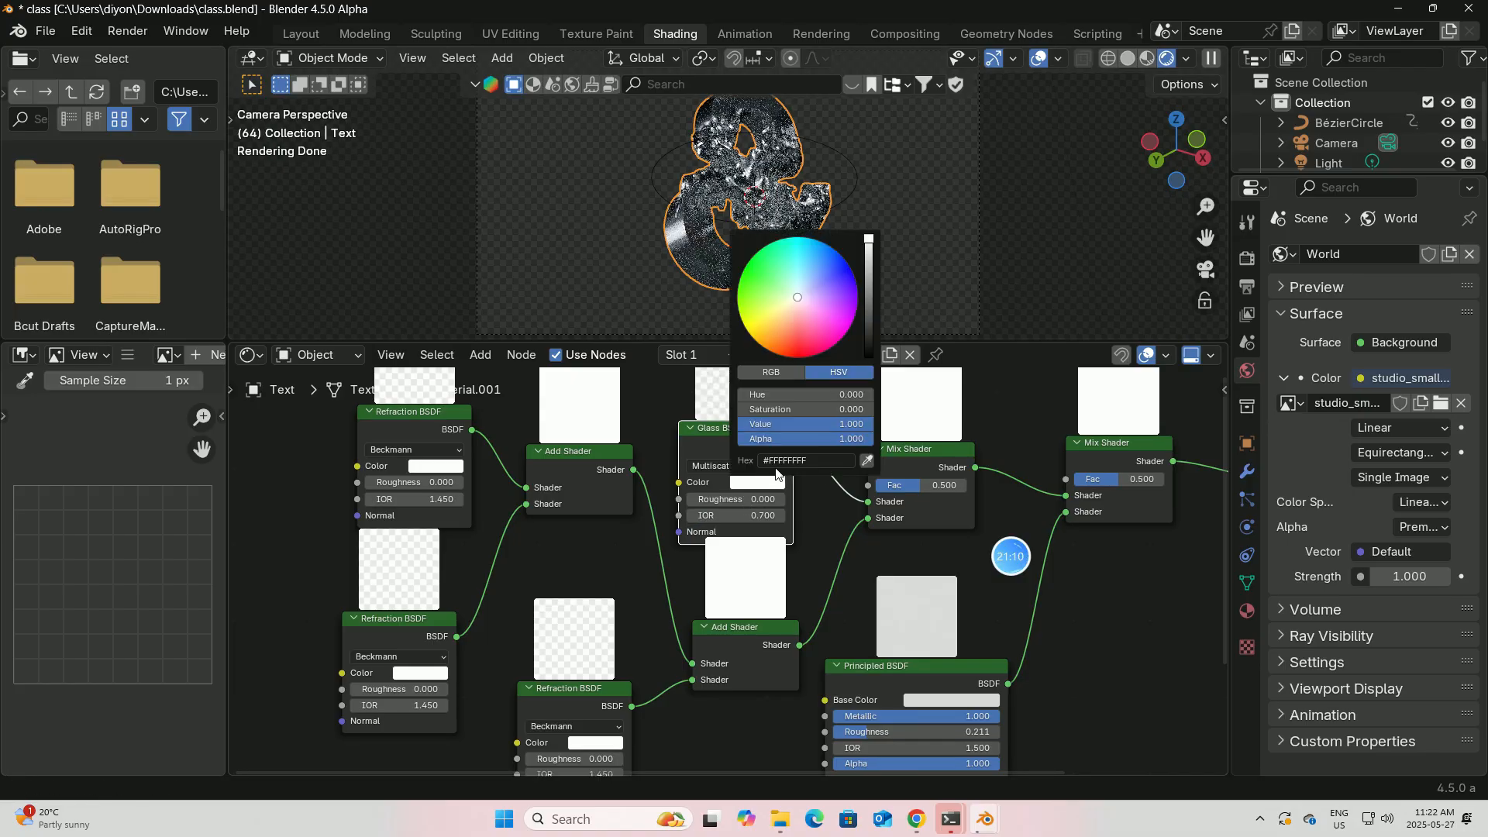
{"action": "left_click", "coordinate": [794, 424]}
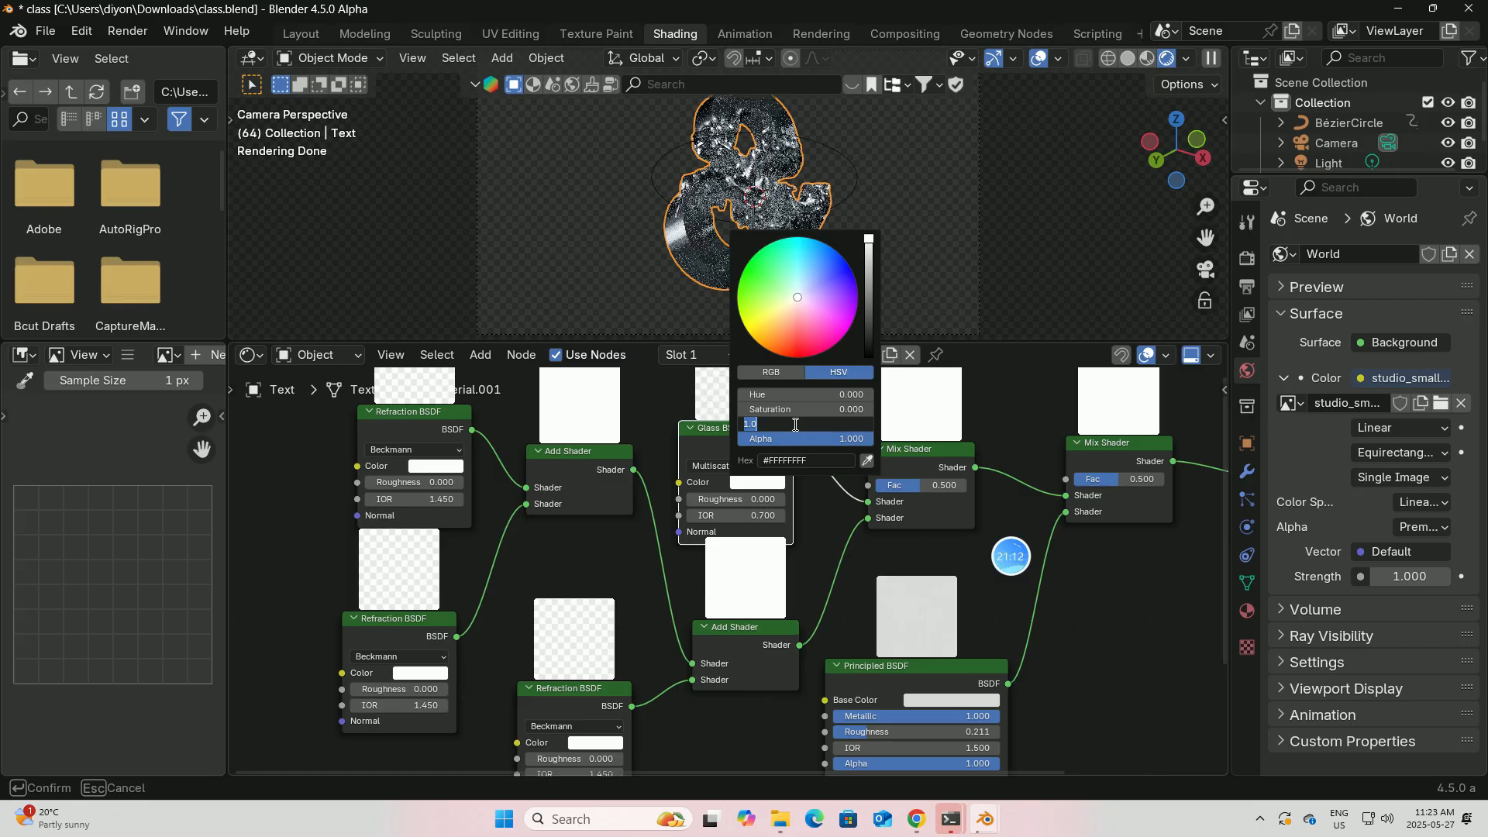
{"action": "key", "text": "BackSpace"}
{"action": "type", "text": "1.8"}
{"action": "key", "text": "Return"}
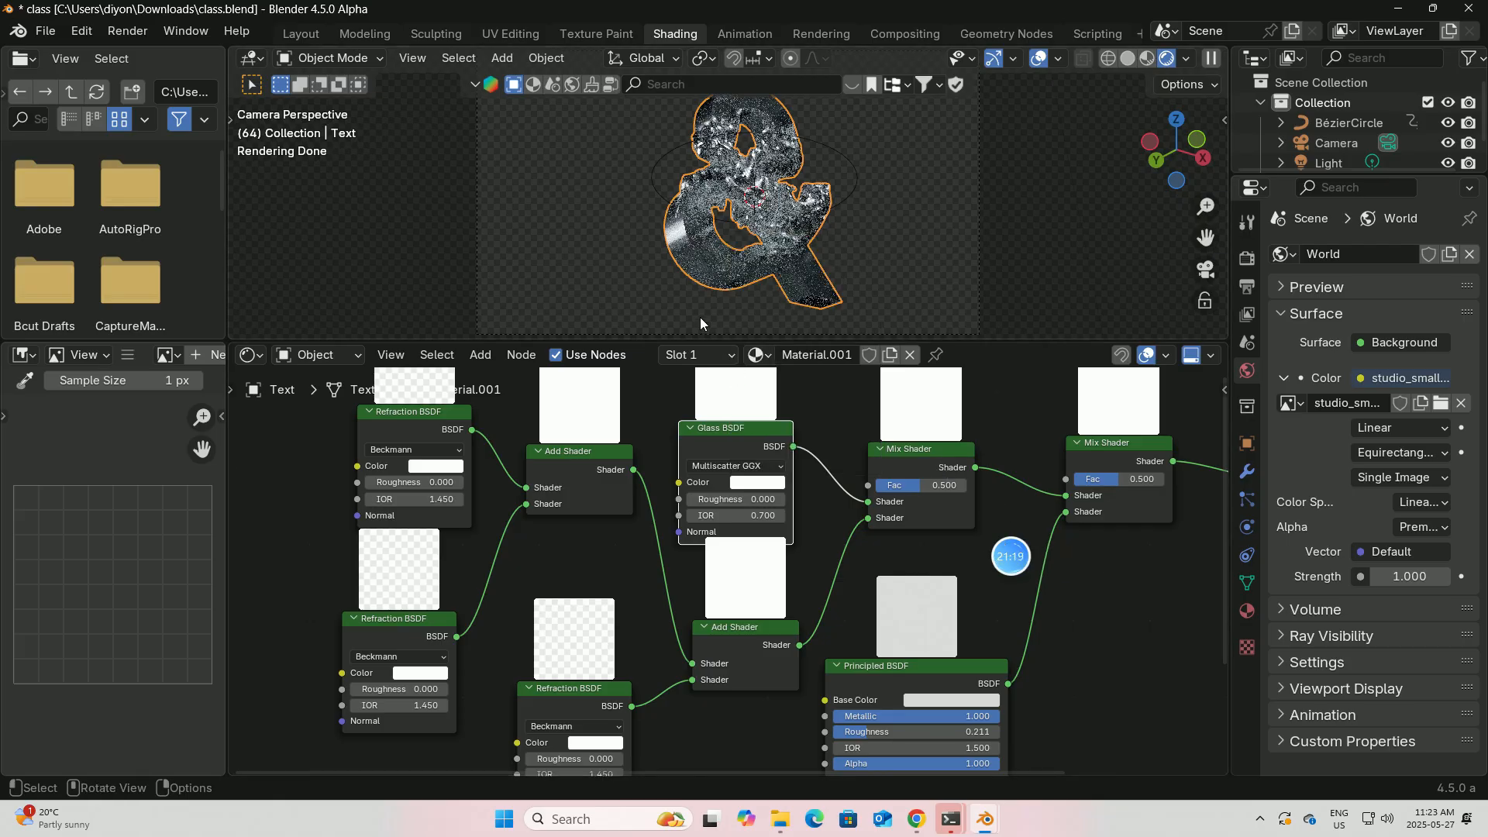
Set the Glass BSDF's distribution to Beckmann.
{"action": "left_click", "coordinate": [782, 466]}
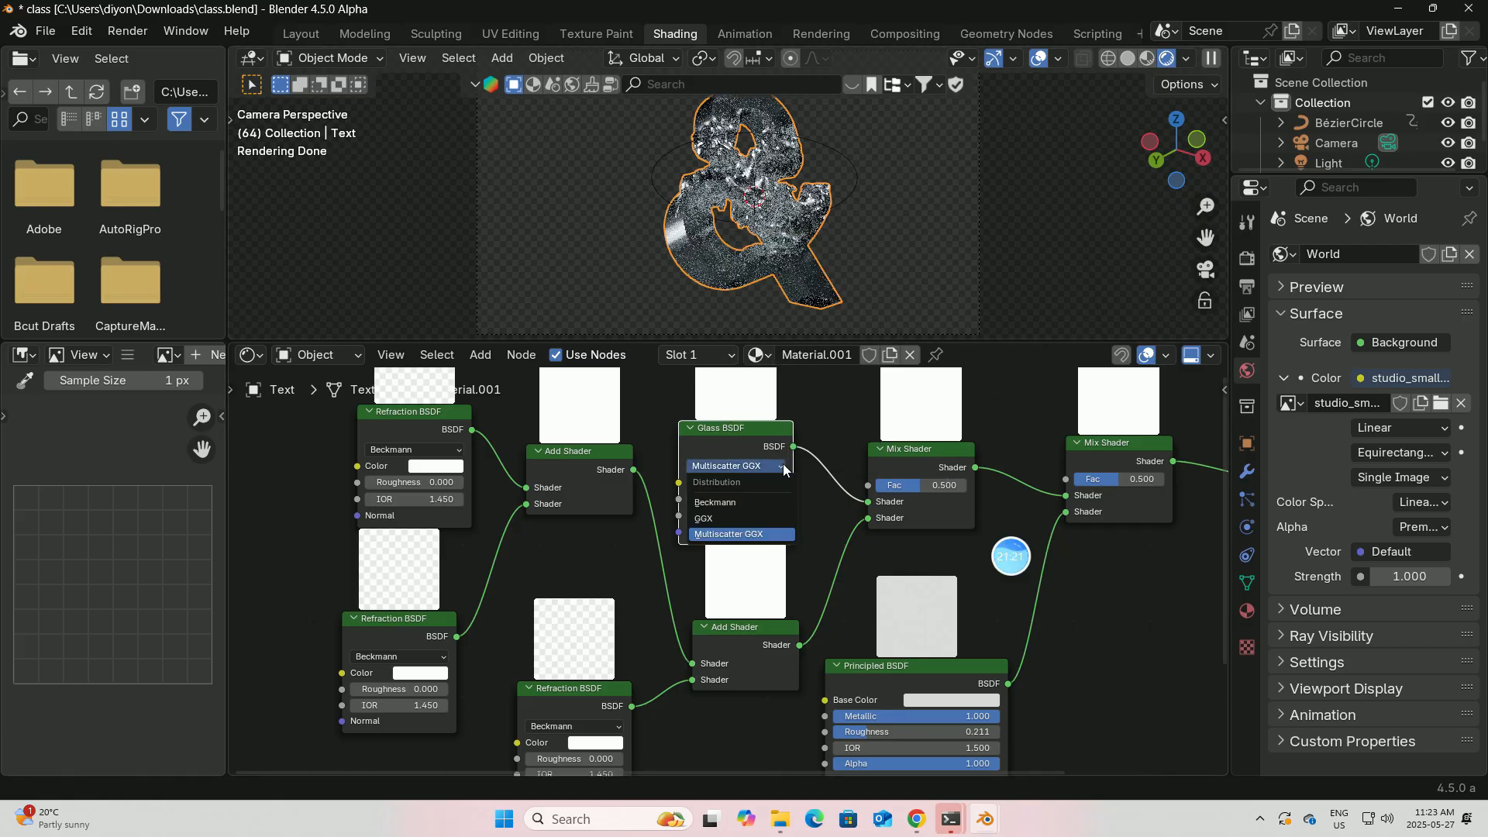
{"action": "left_click", "coordinate": [721, 500]}
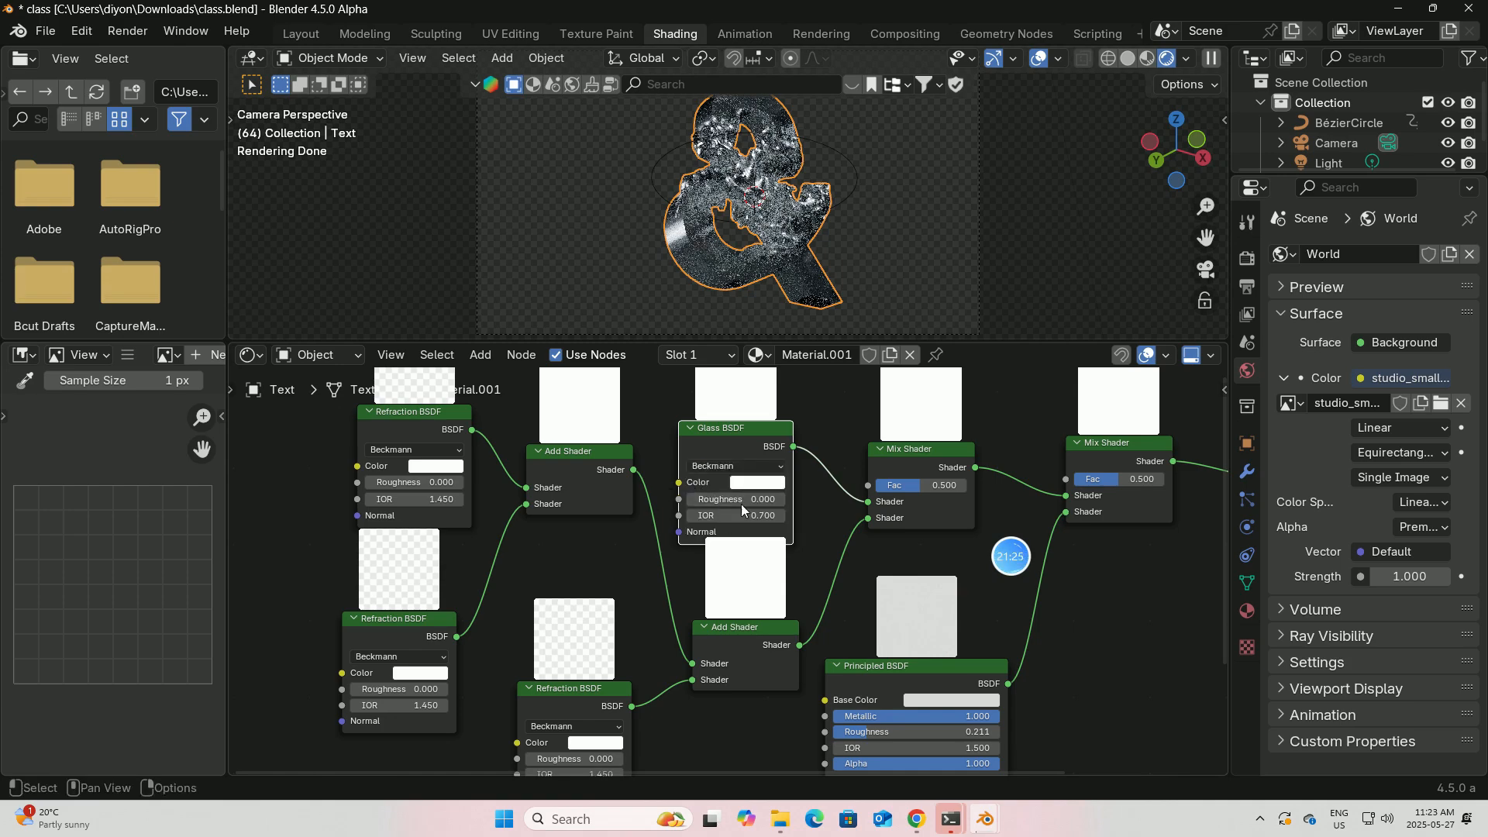
{"action": "right_click", "coordinate": [606, 542]}
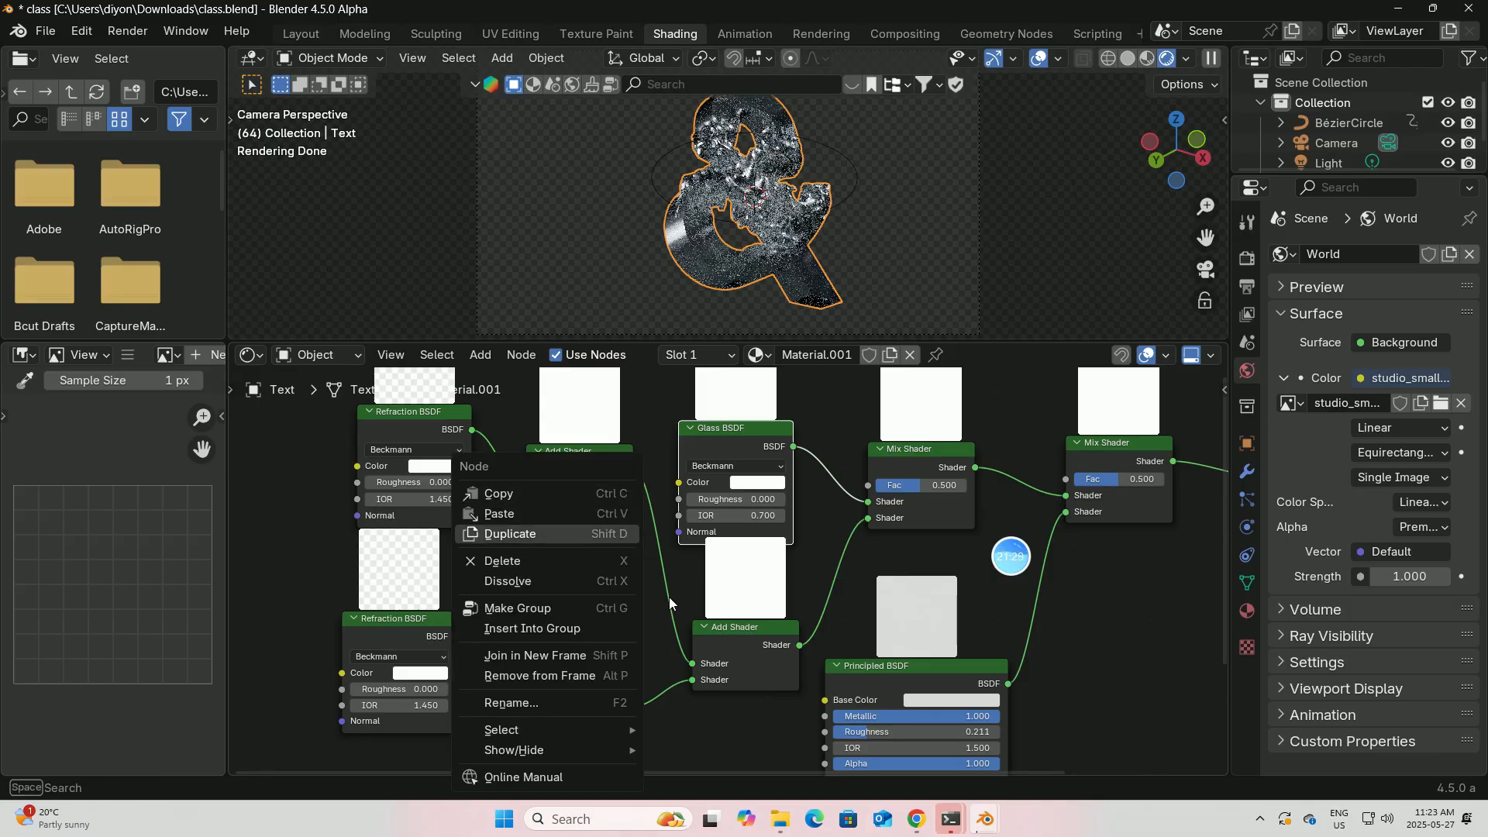
{"action": "left_click", "coordinate": [653, 561]}
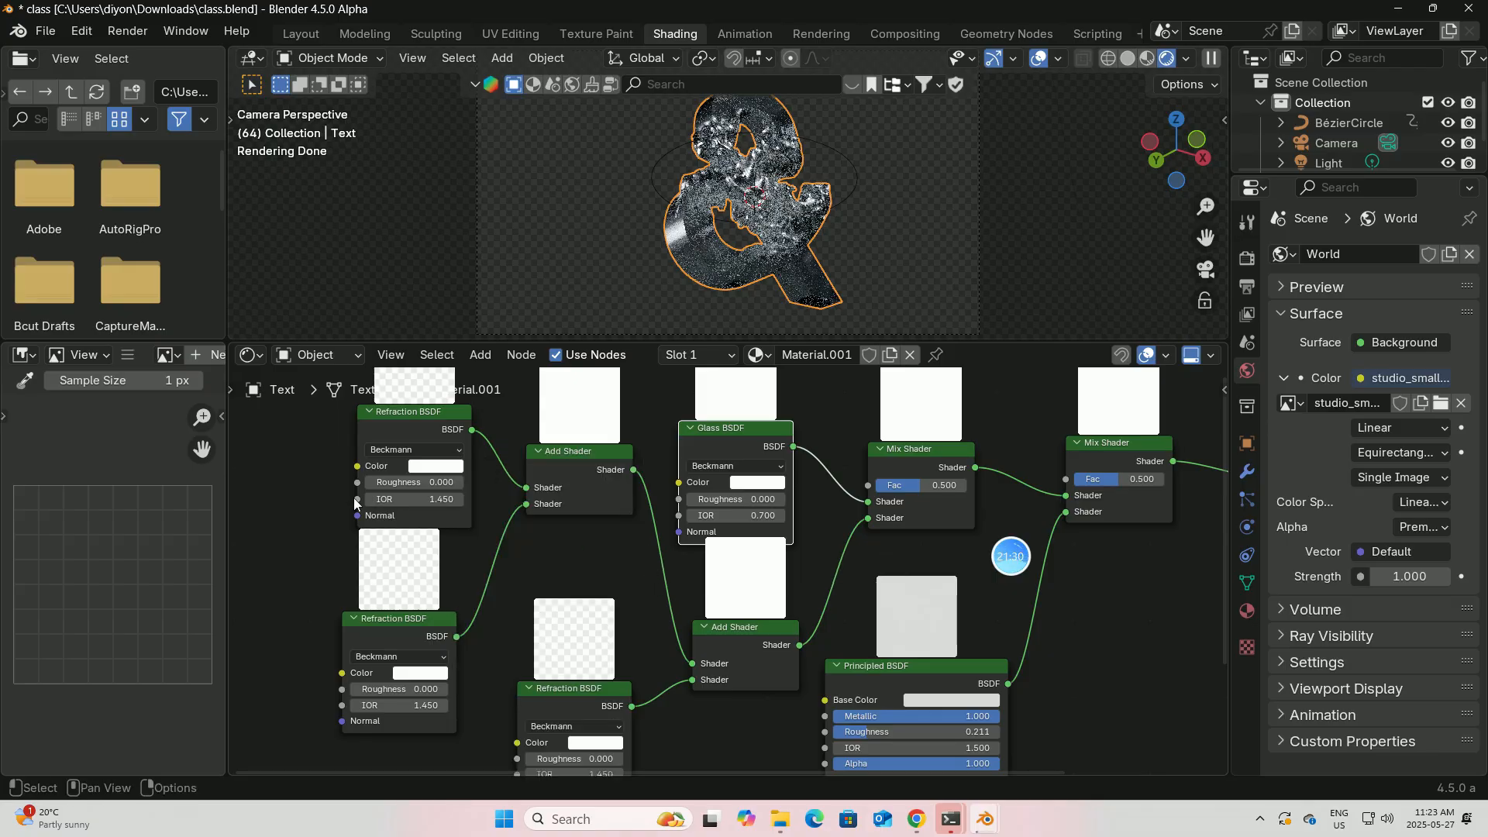
Colour the upper Refraction BSDF pure red and set its IOR to 1.2.
{"action": "left_click", "coordinate": [430, 467]}
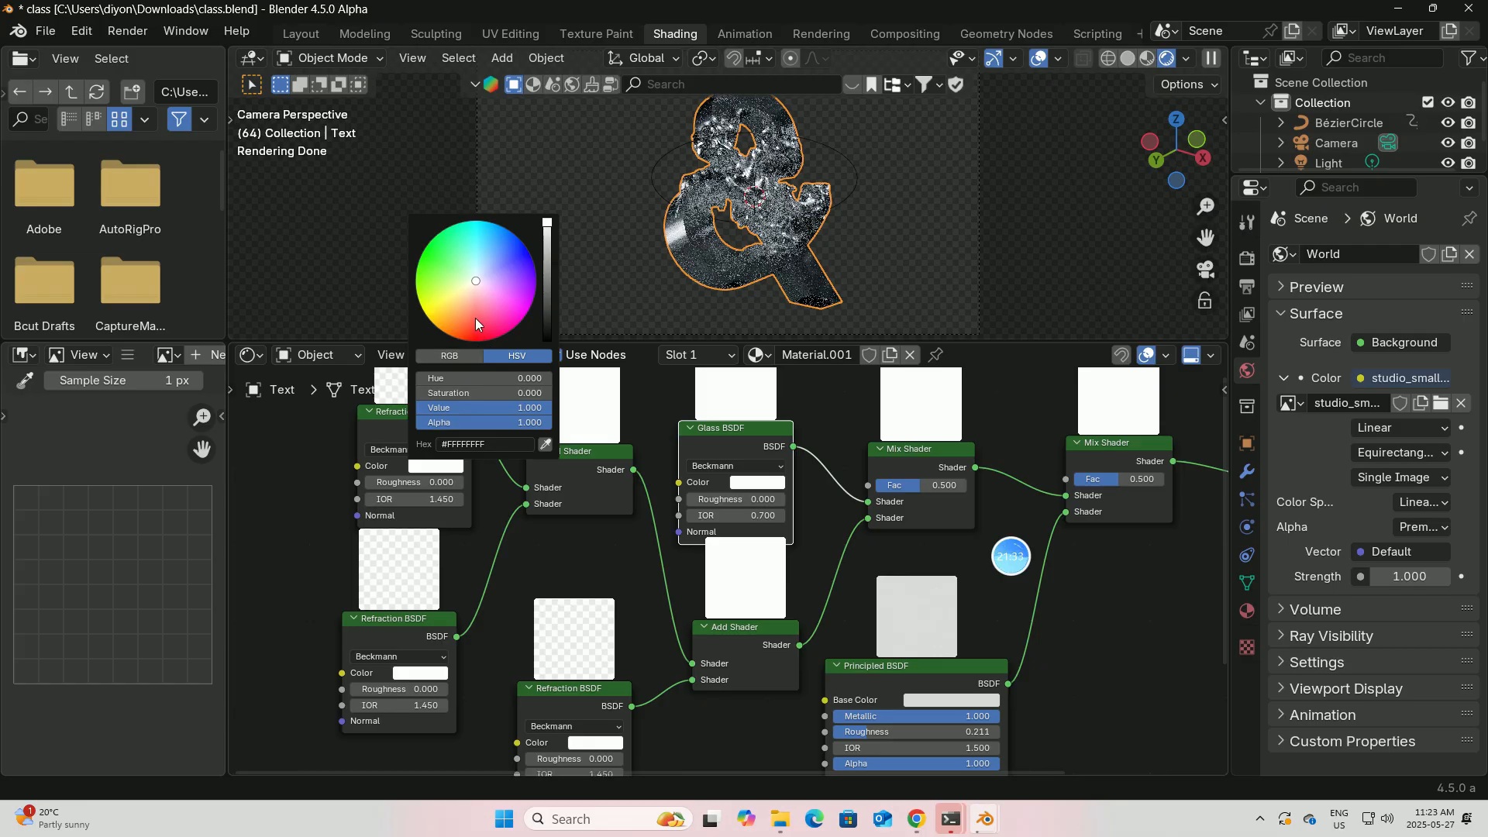
{"action": "left_click_drag", "start_coordinate": [476, 281], "coordinate": [472, 340]}
{"action": "double_click", "coordinate": [417, 498]}
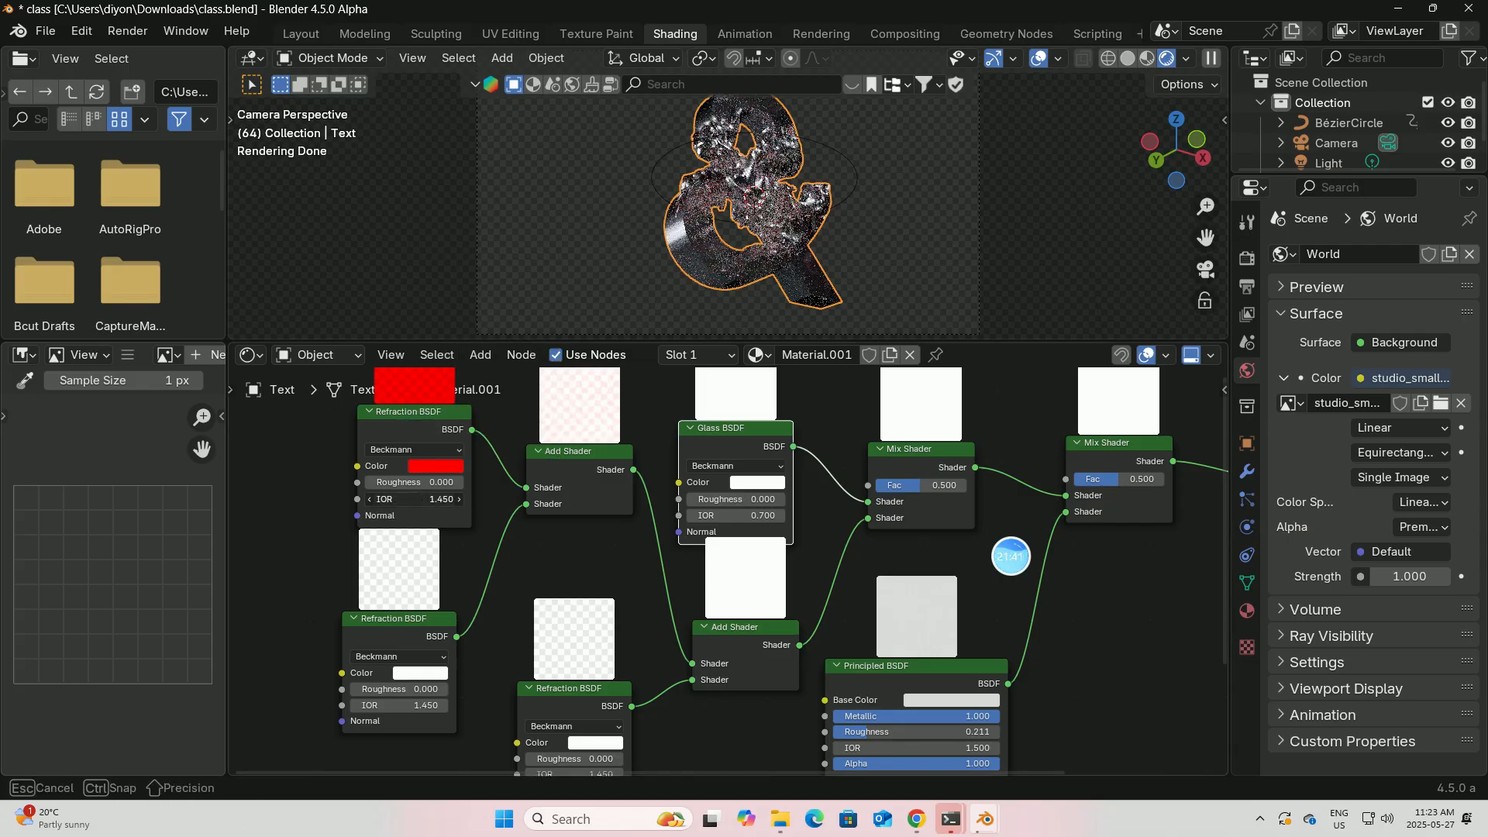
{"action": "type", "text": "1"}
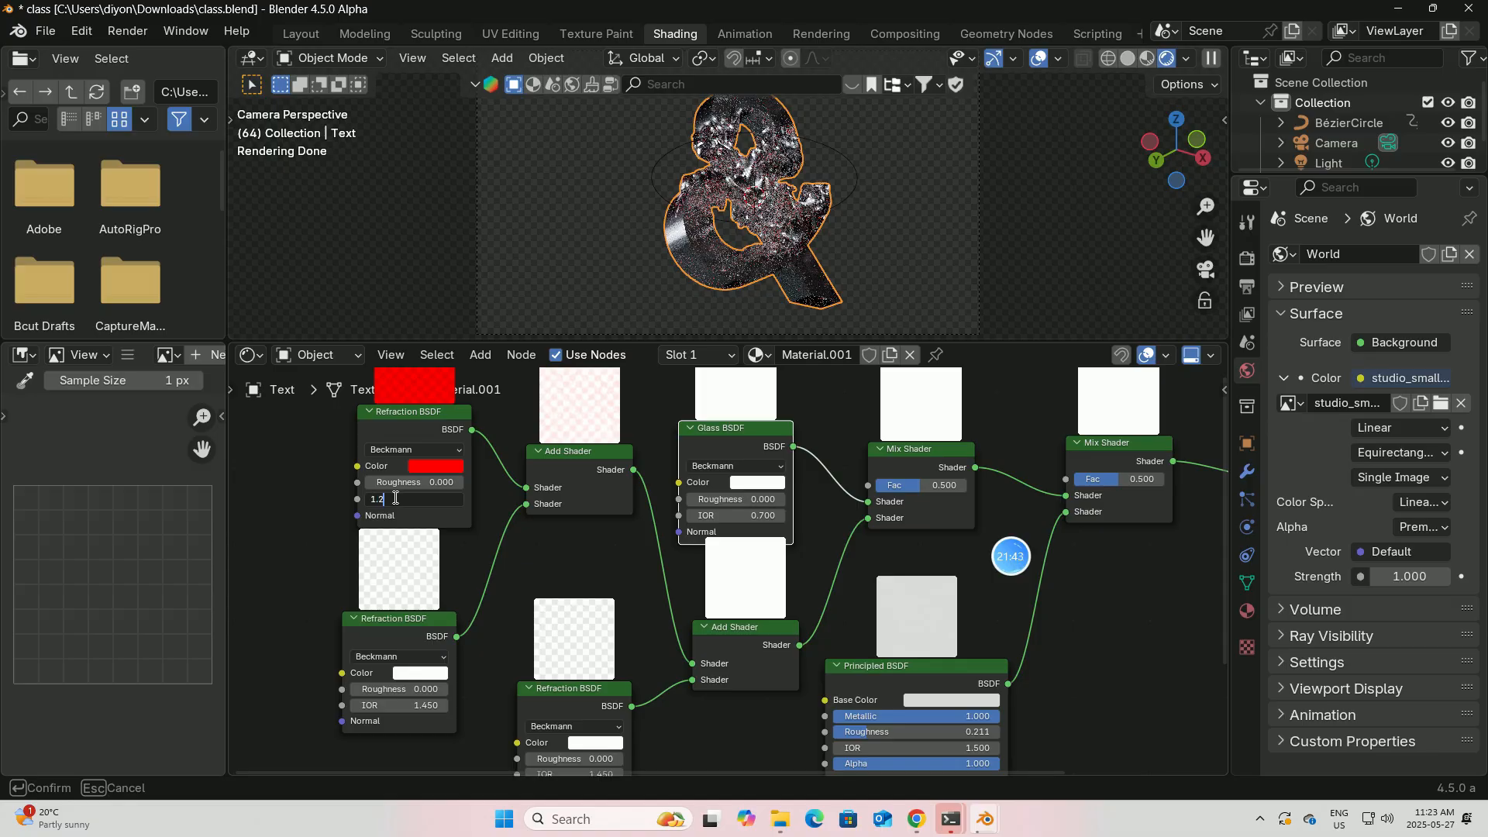
{"action": "type", "text": ".2"}
{"action": "key", "text": "Return"}
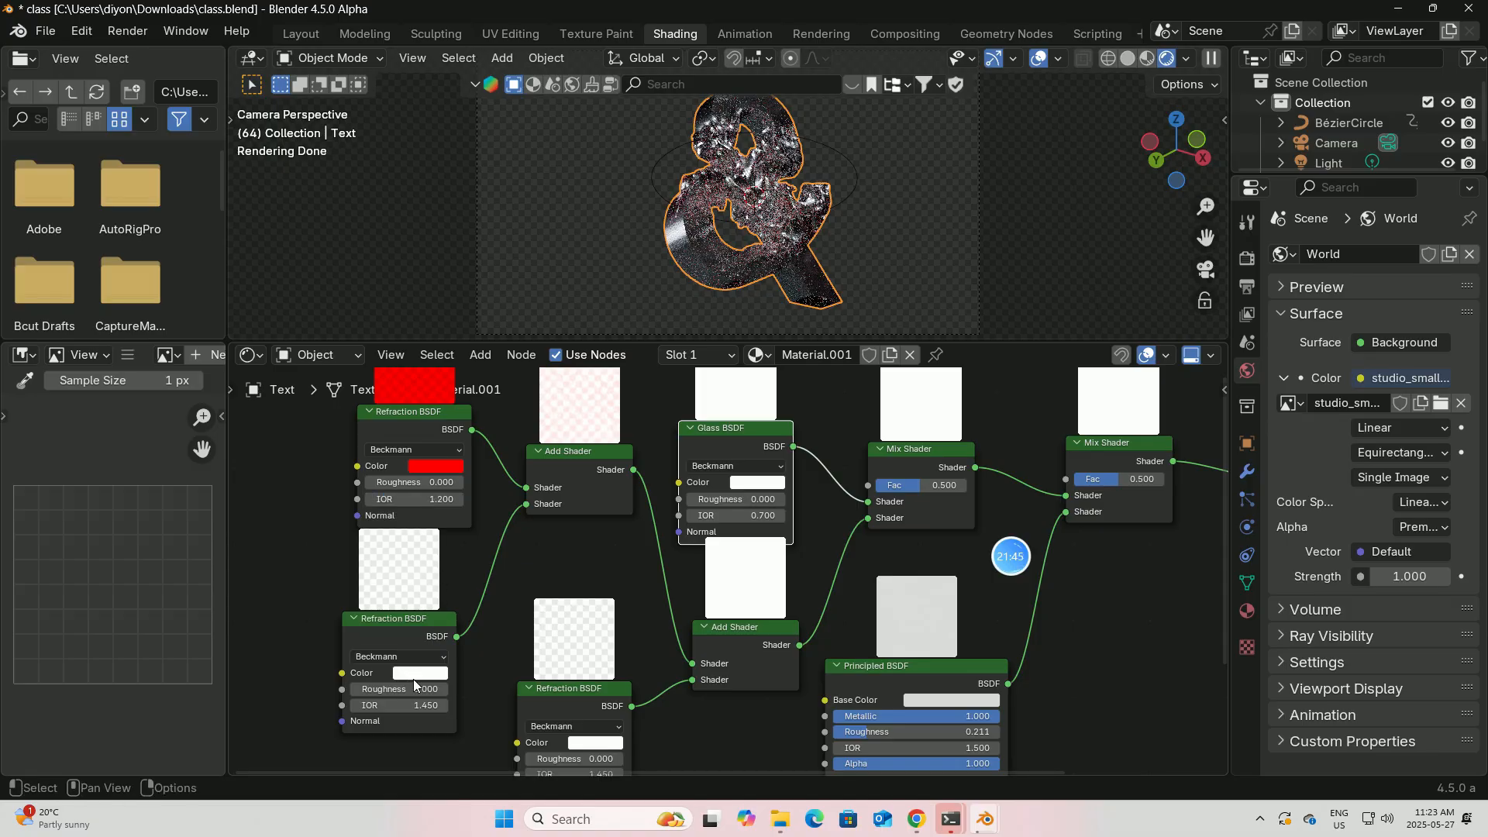
Colour the second Refraction BSDF, below the red one, pure green and set its IOR to 1.5.
{"action": "left_click", "coordinate": [420, 673]}
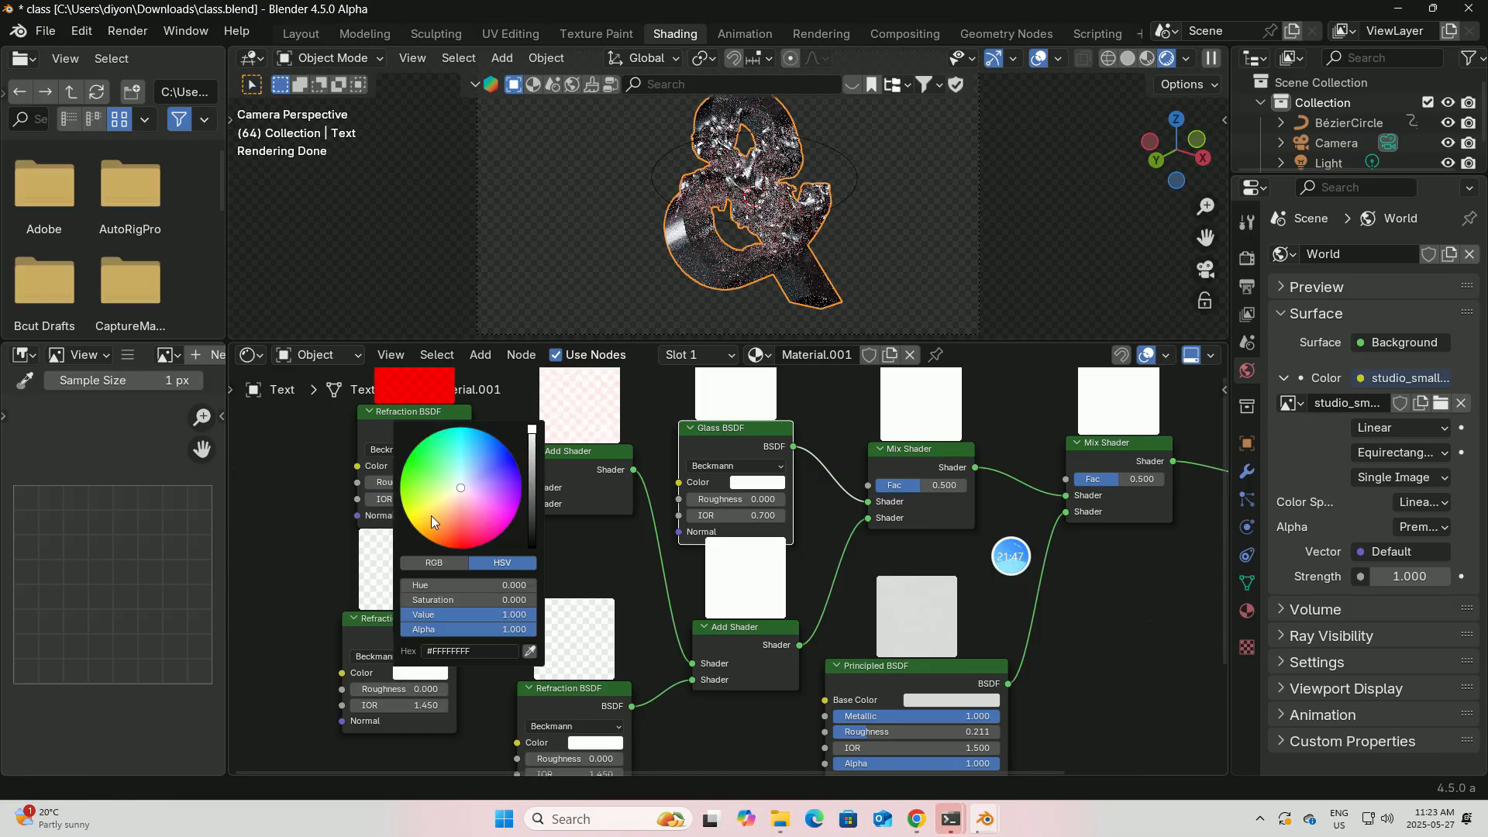
{"action": "left_click_drag", "start_coordinate": [406, 465], "coordinate": [404, 463]}
{"action": "left_click", "coordinate": [389, 706]}
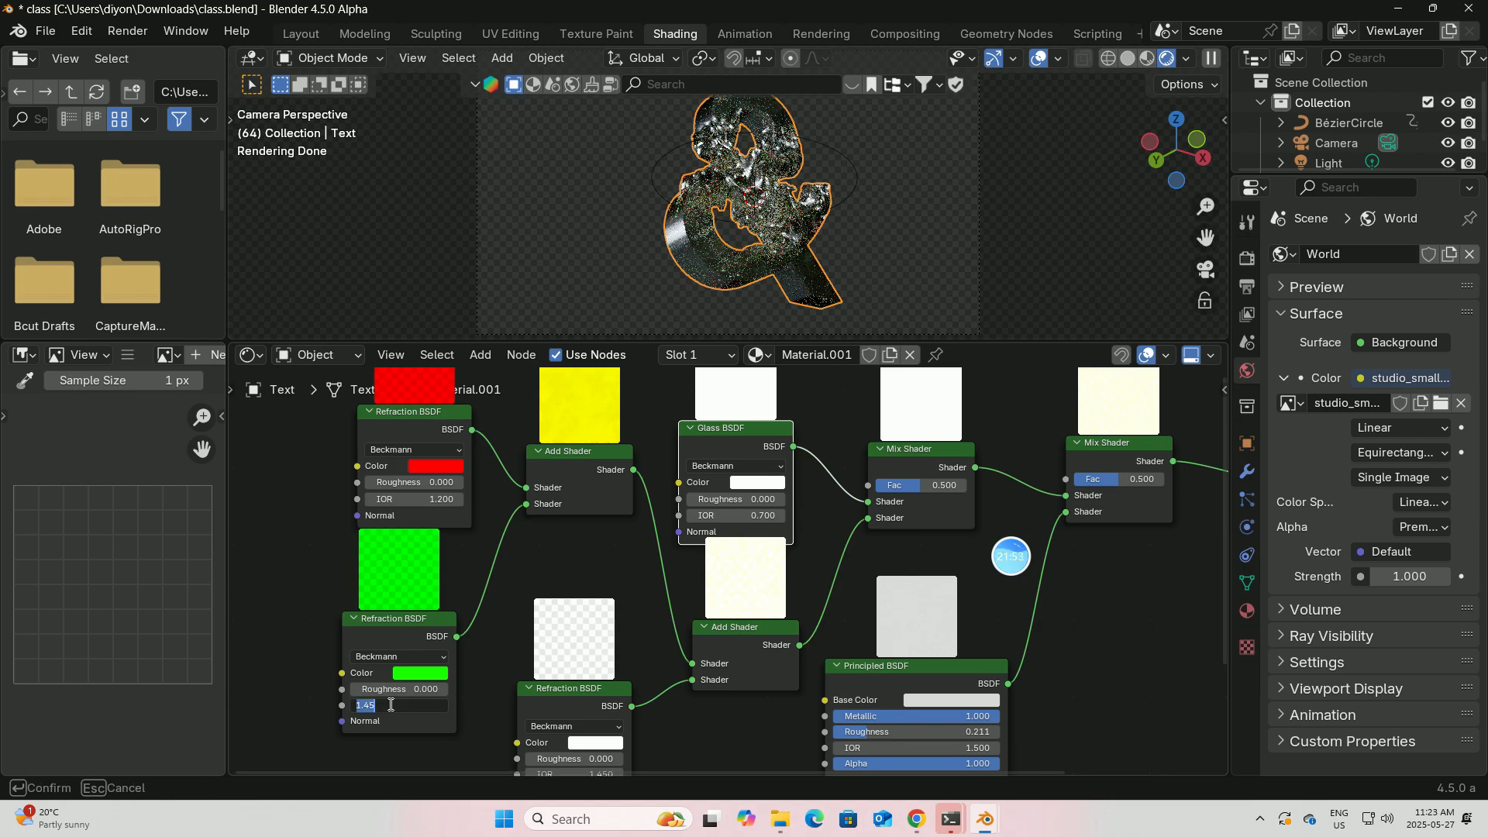
{"action": "type", "text": "1"}
{"action": "key", "text": "Return"}
Colour the third Refraction BSDF, feeding the lower Add Shader, blue and set its IOR to 1.8.
{"action": "middle_click_drag", "start_coordinate": [548, 558], "coordinate": [590, 454]}
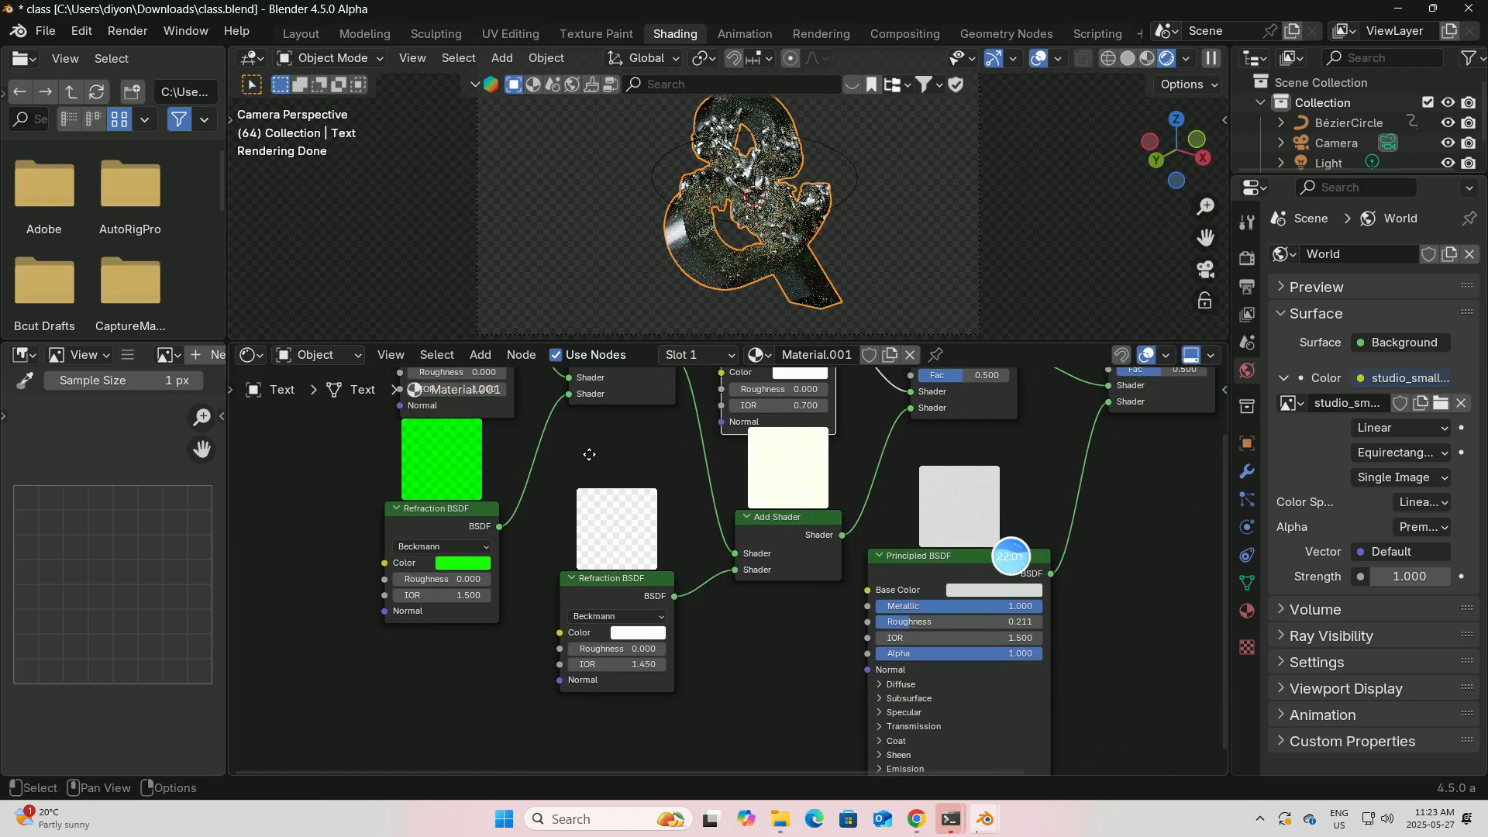
{"action": "left_click", "coordinate": [628, 634]}
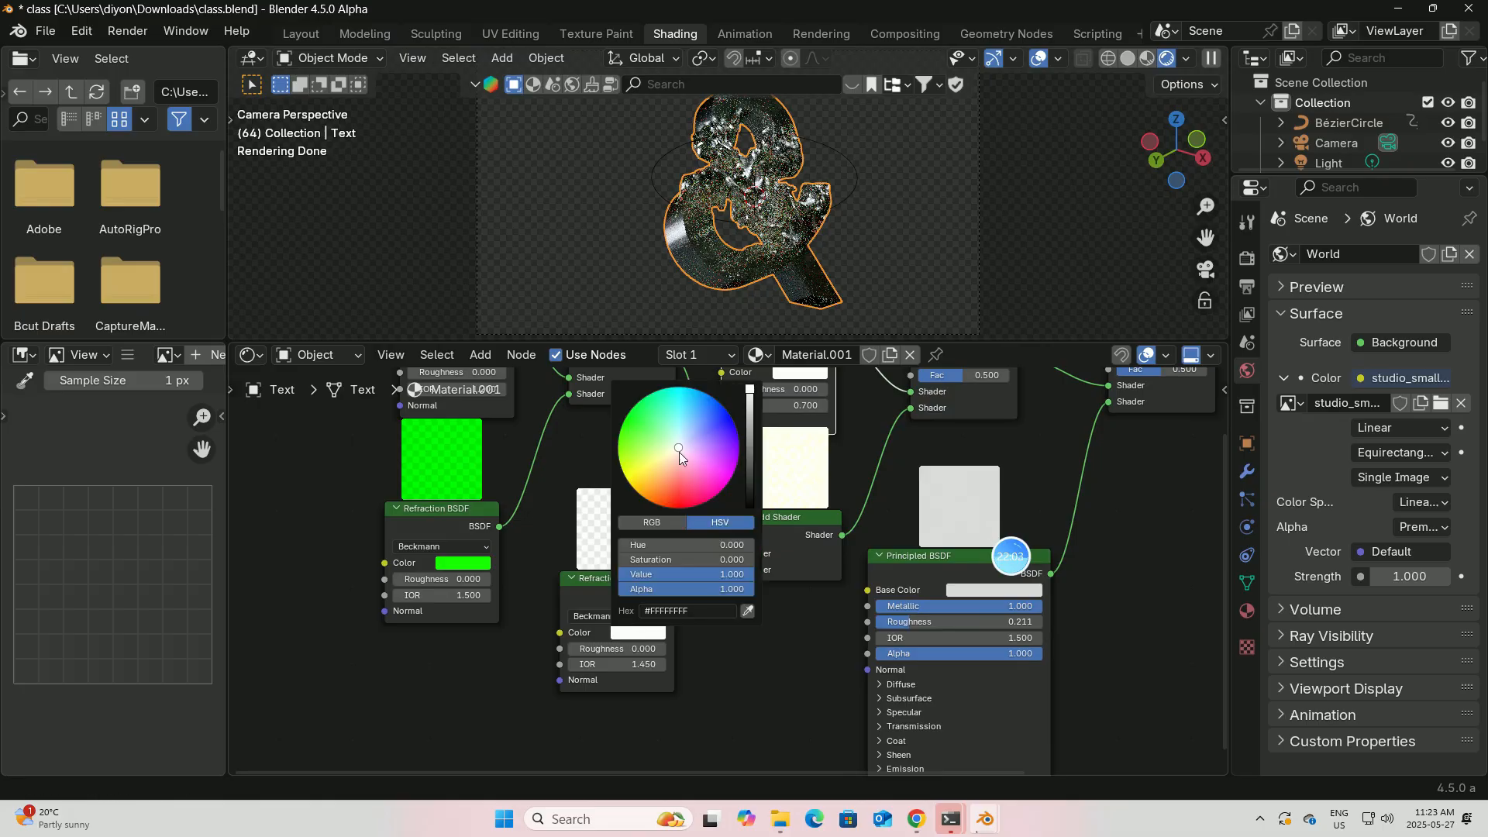
{"action": "left_click_drag", "start_coordinate": [732, 431], "coordinate": [726, 420]}
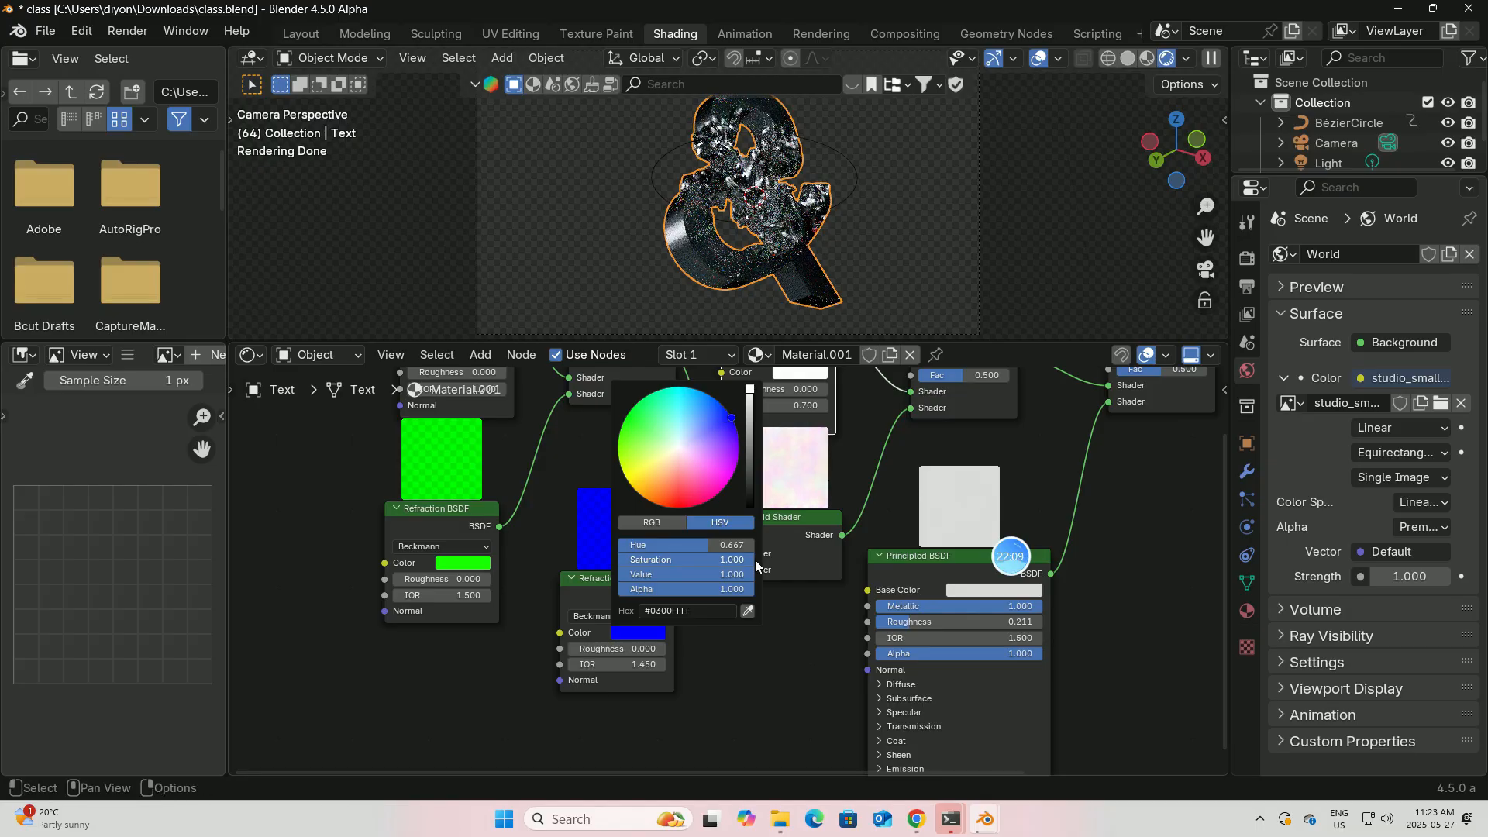
{"action": "left_click", "coordinate": [615, 671]}
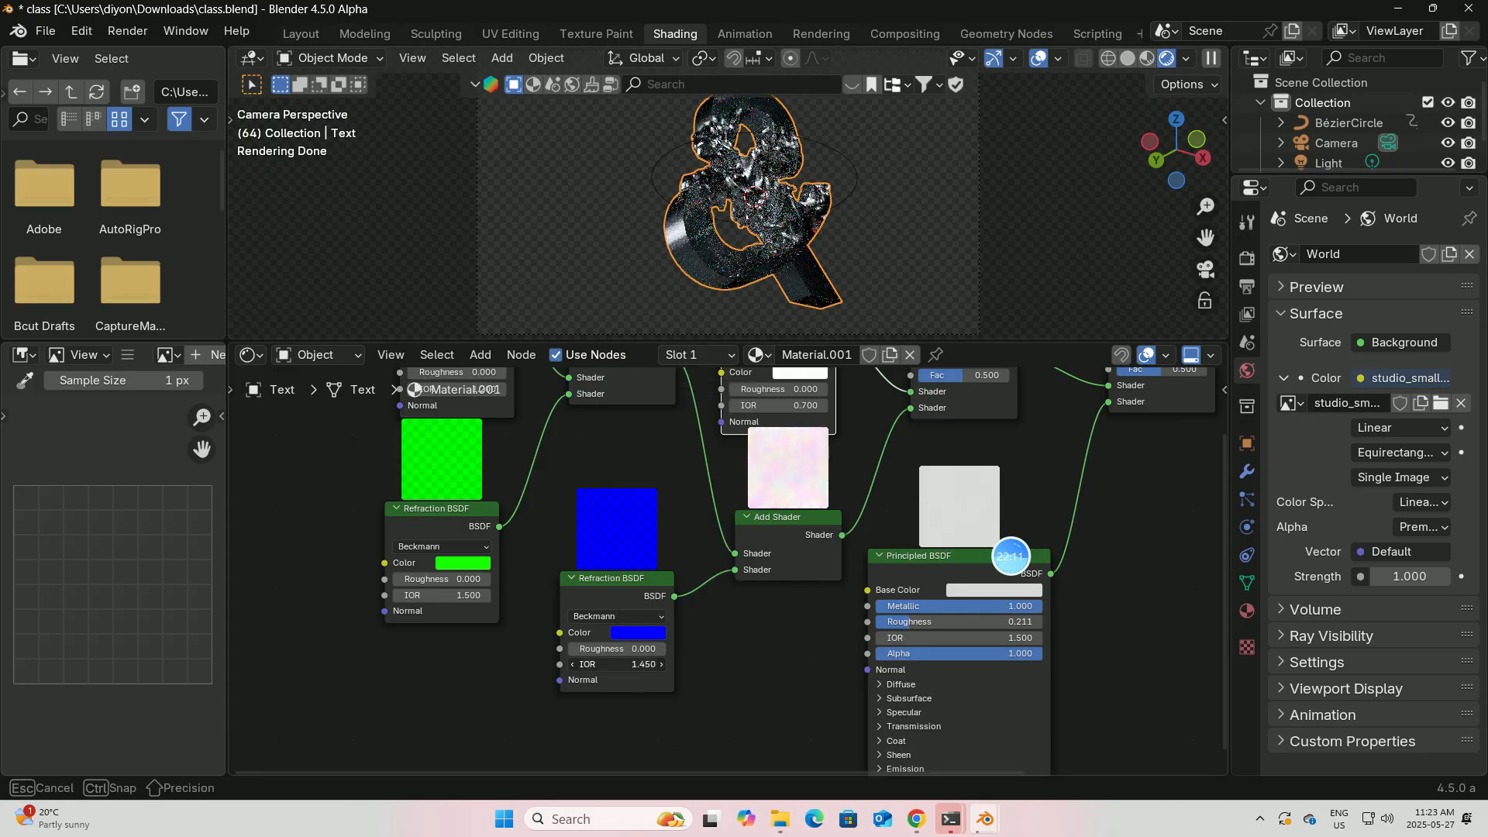
{"action": "type", "text": "1.8"}
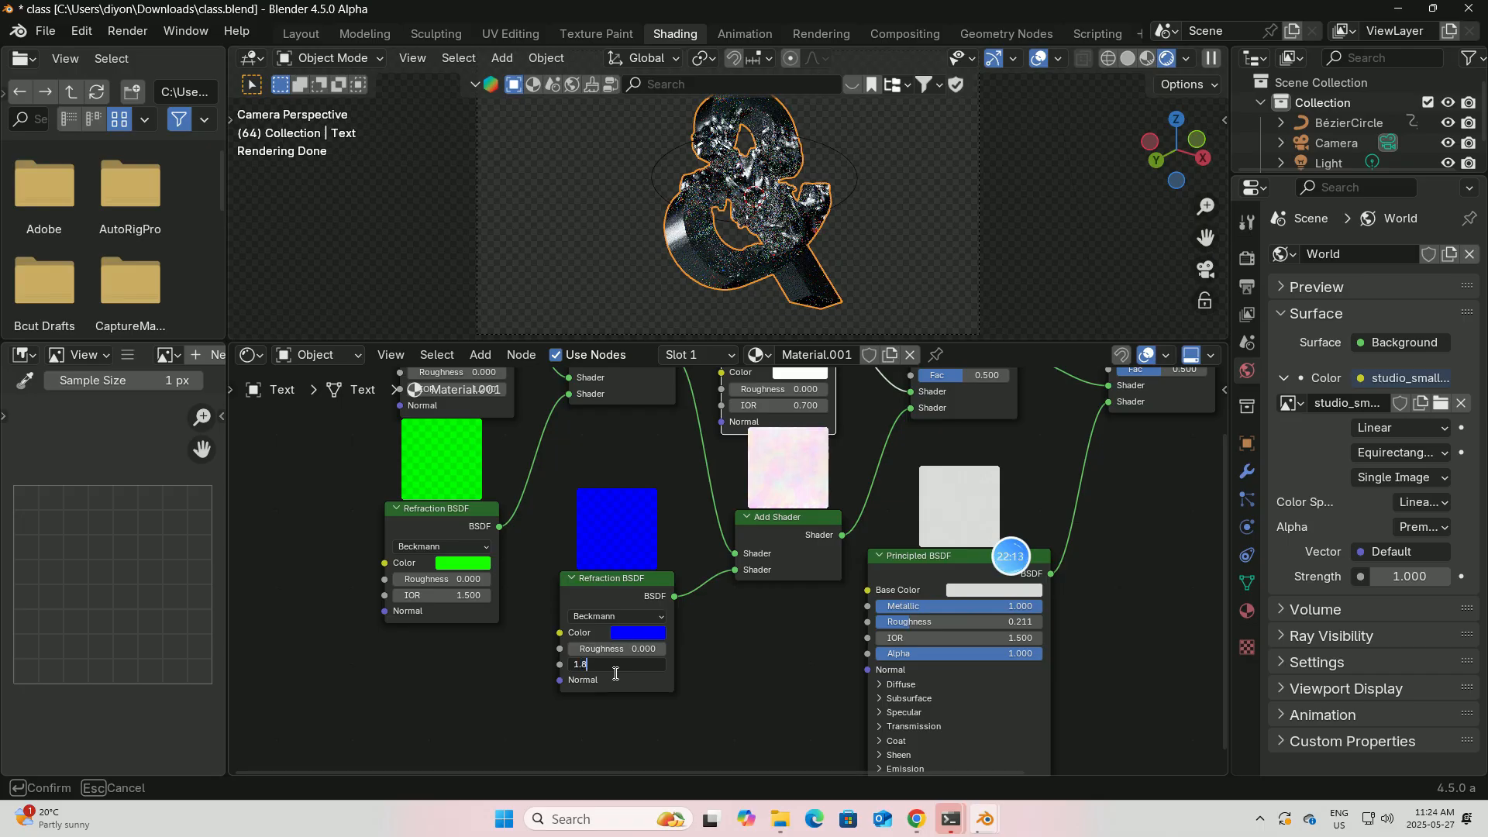
{"action": "key", "text": "Return"}
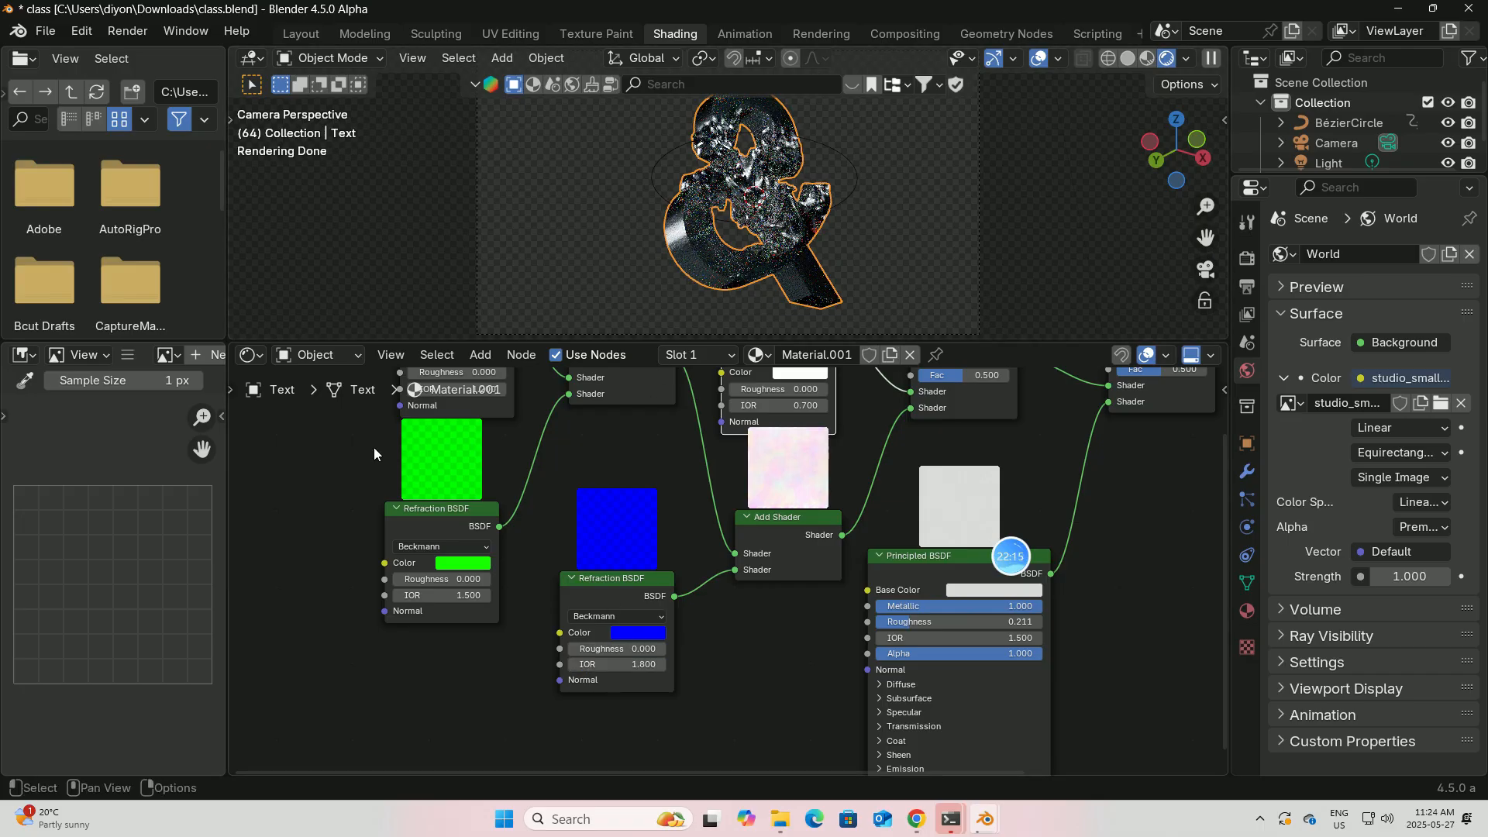
Add a Color Ramp node in the empty area before the red and green Refraction BSDFs.
{"action": "middle_click_drag", "start_coordinate": [322, 470], "coordinate": [519, 571]}
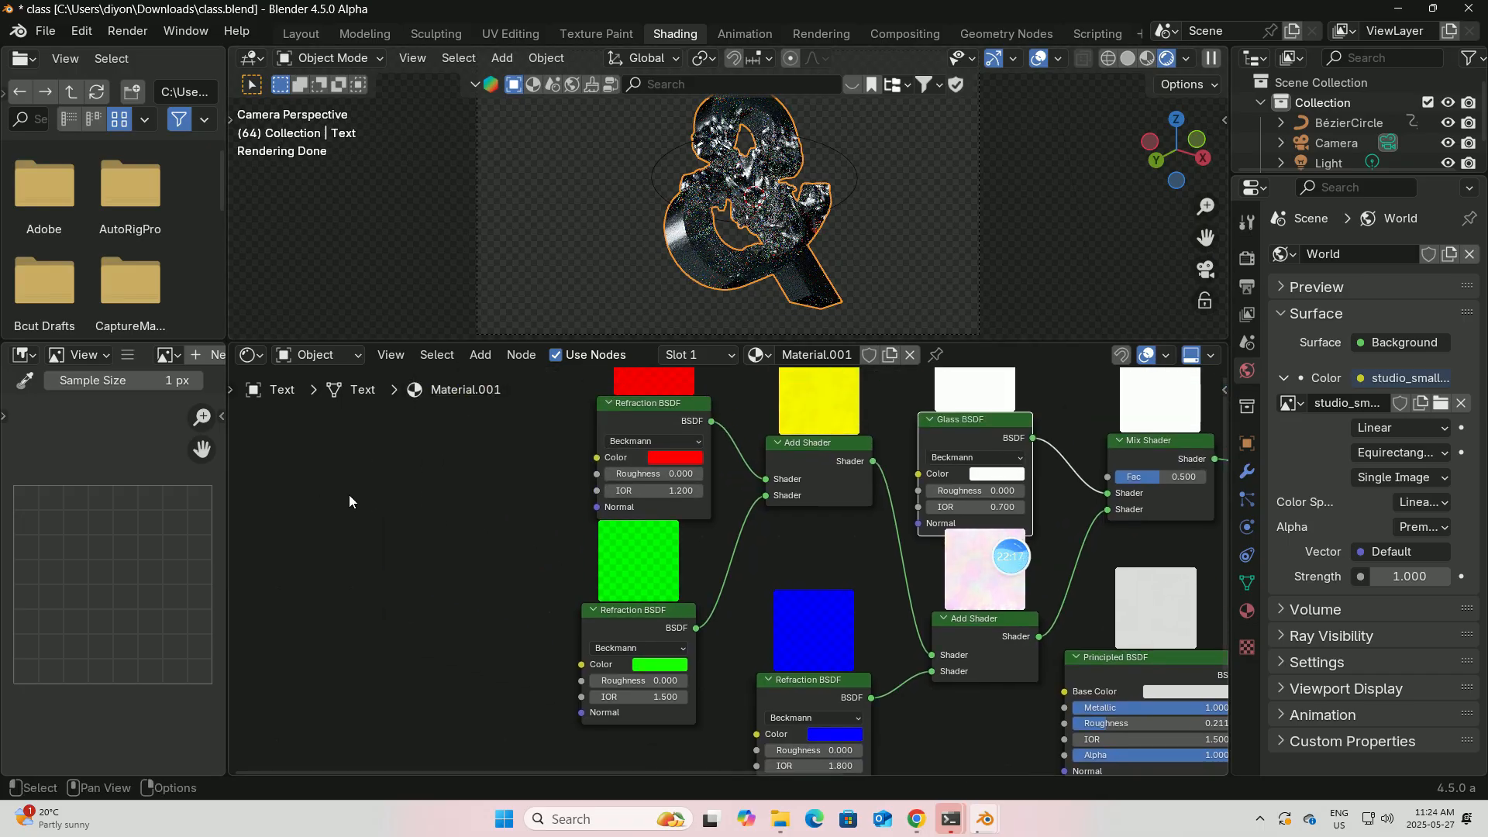
{"action": "key", "text": "shift+a"}
{"action": "left_click", "coordinate": [321, 496]}
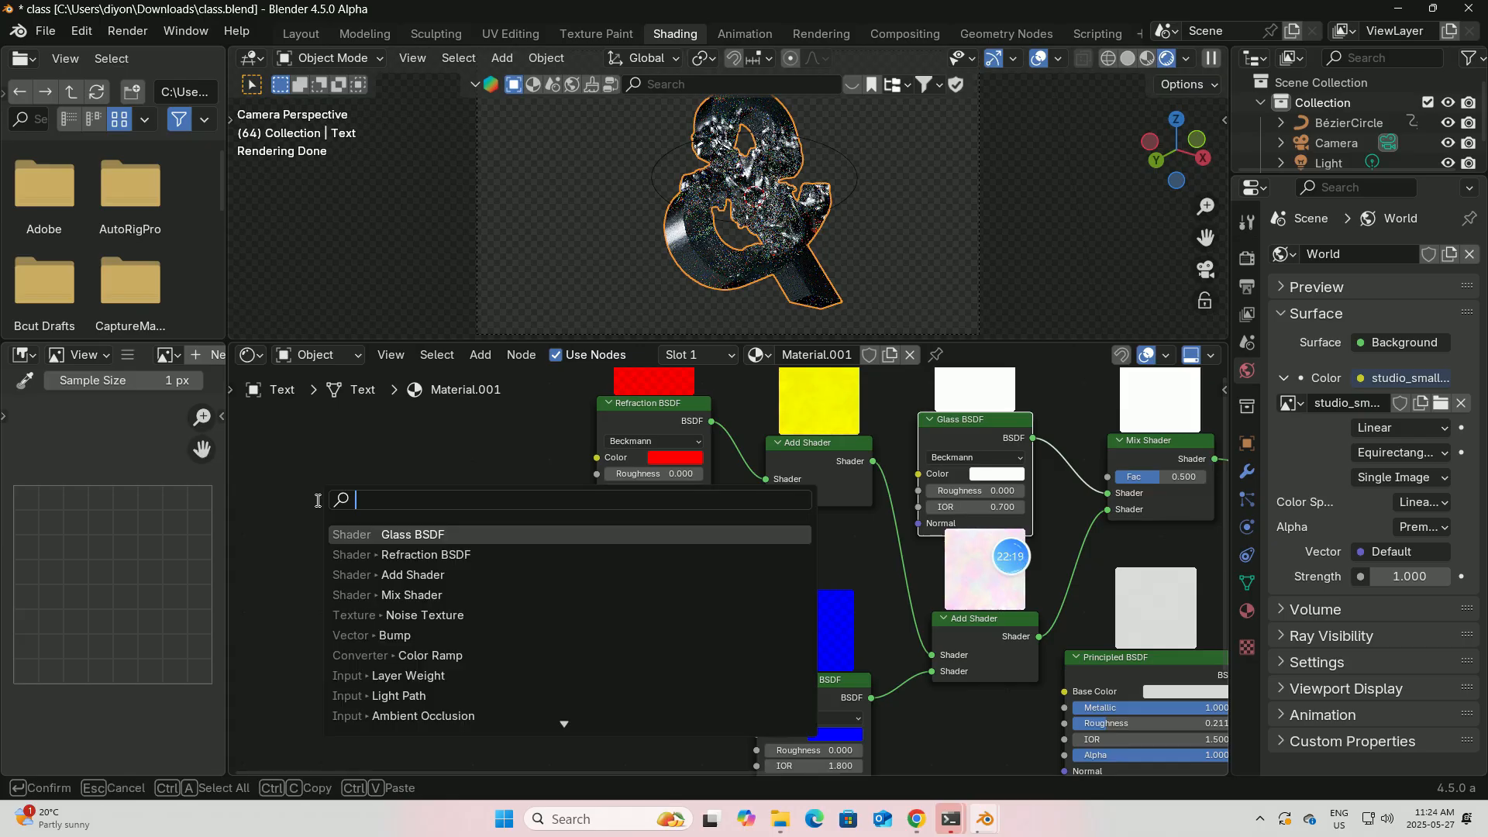
{"action": "type", "text": "color"}
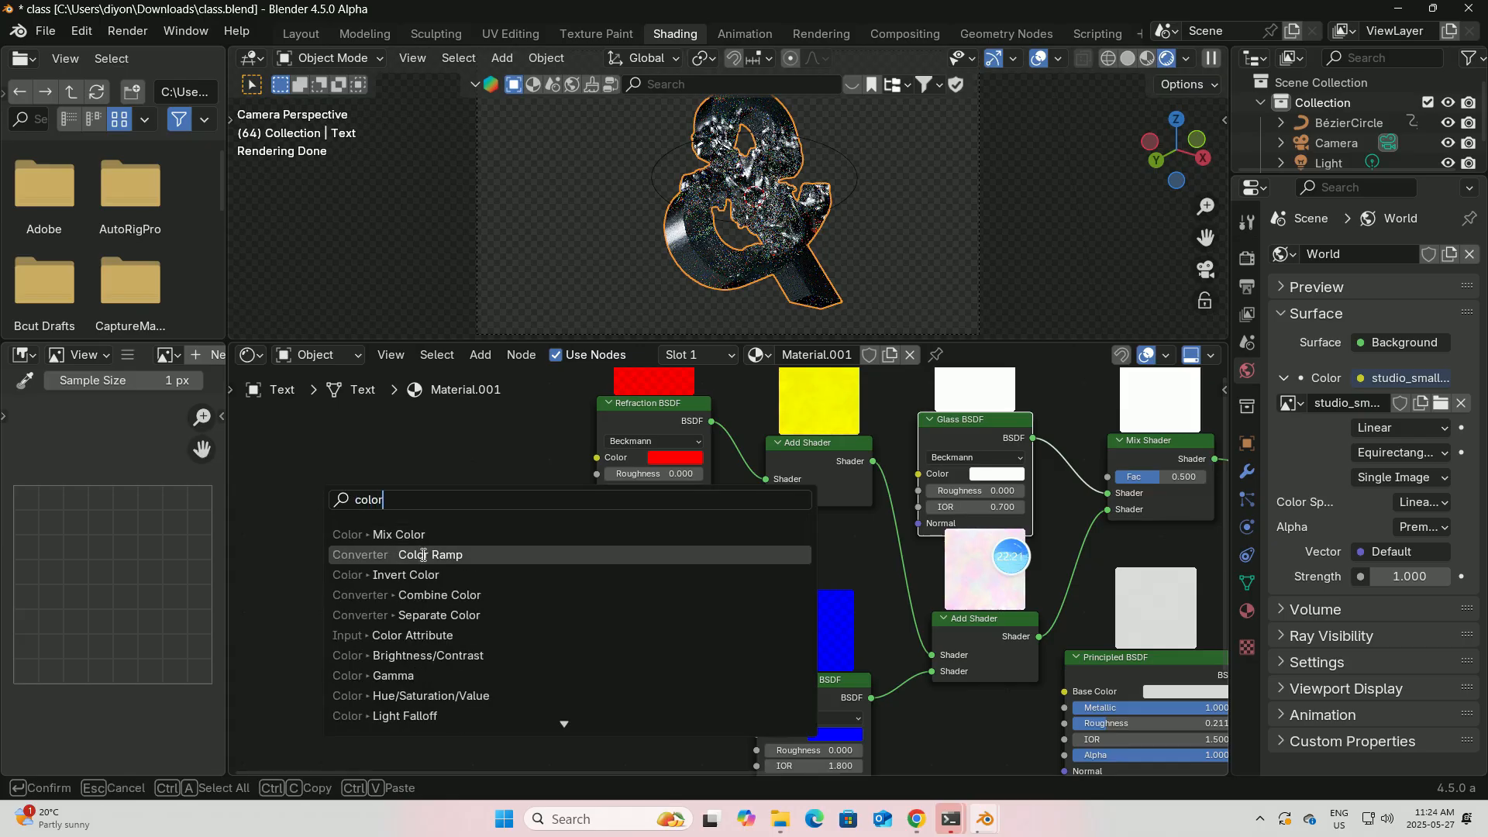
{"action": "left_click", "coordinate": [423, 555]}
{"action": "left_click", "coordinate": [502, 545]}
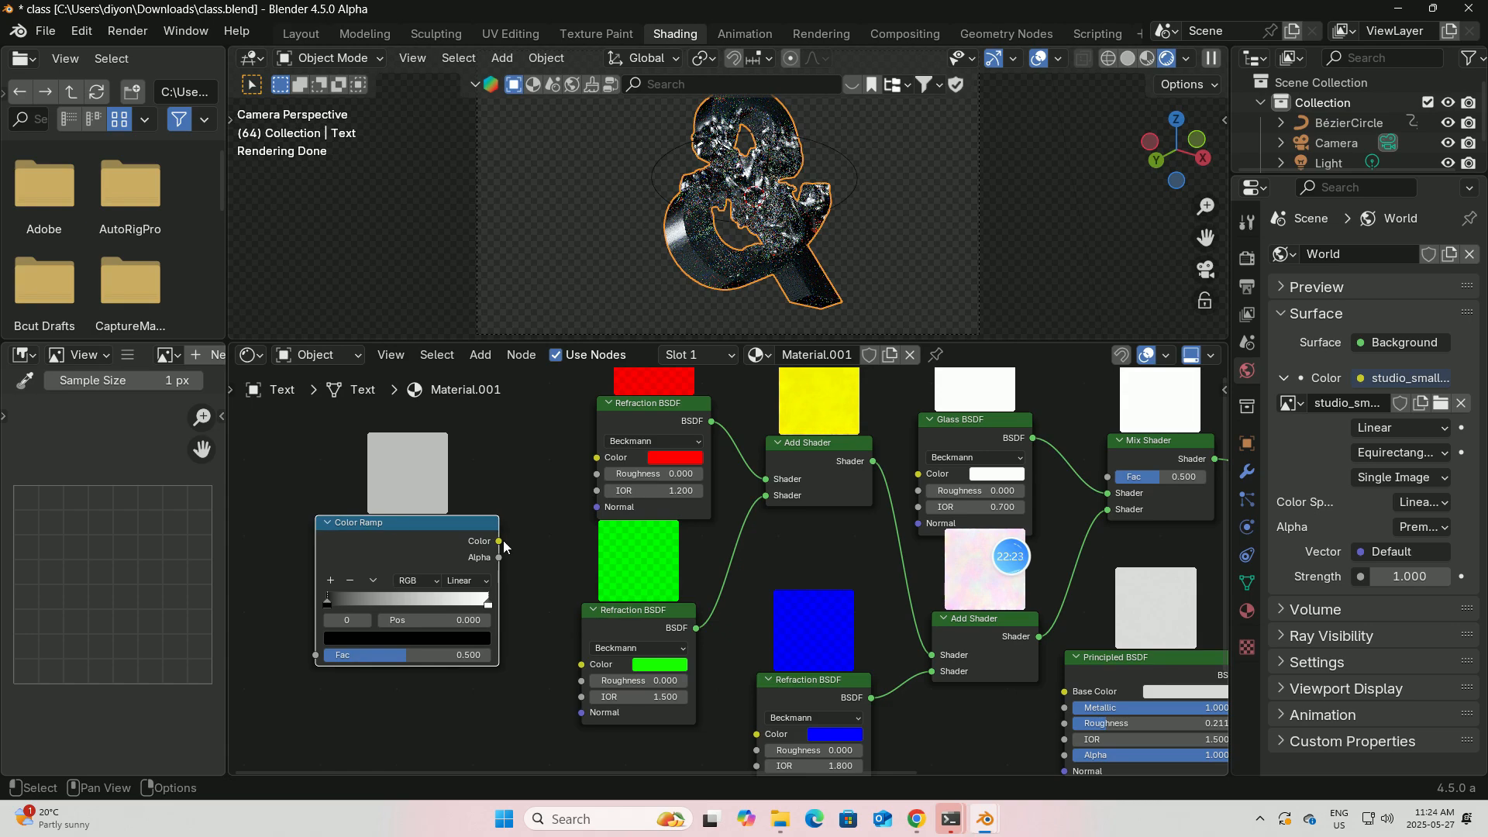
Link the Color Ramp's Color output to the Roughness input of the red, green and blue Refraction BSDFs.
{"action": "left_click_drag", "start_coordinate": [500, 542], "coordinate": [597, 473]}
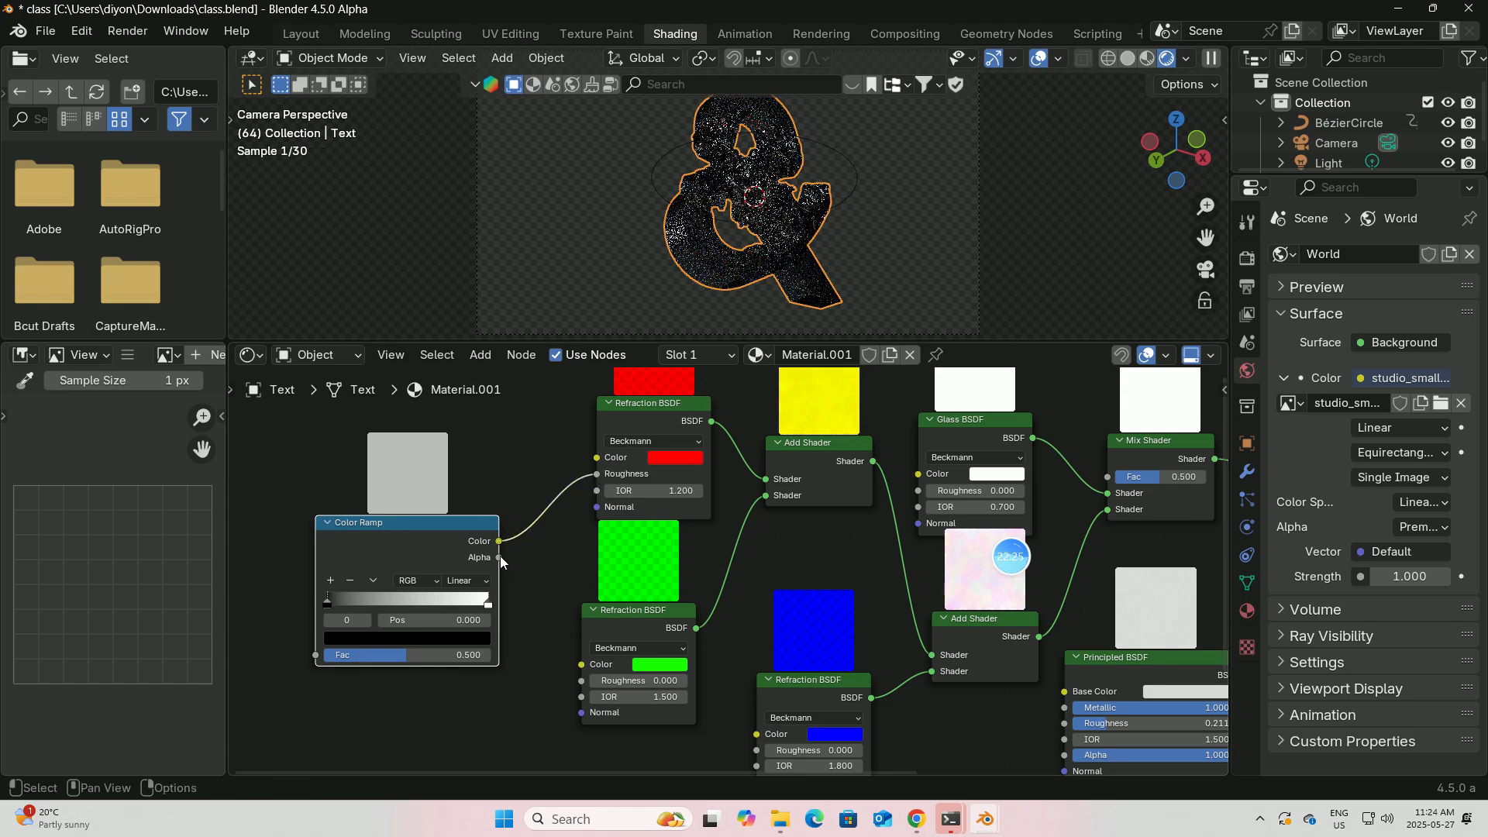
{"action": "left_click_drag", "start_coordinate": [499, 541], "coordinate": [583, 681]}
{"action": "left_click_drag", "start_coordinate": [500, 547], "coordinate": [737, 597]}
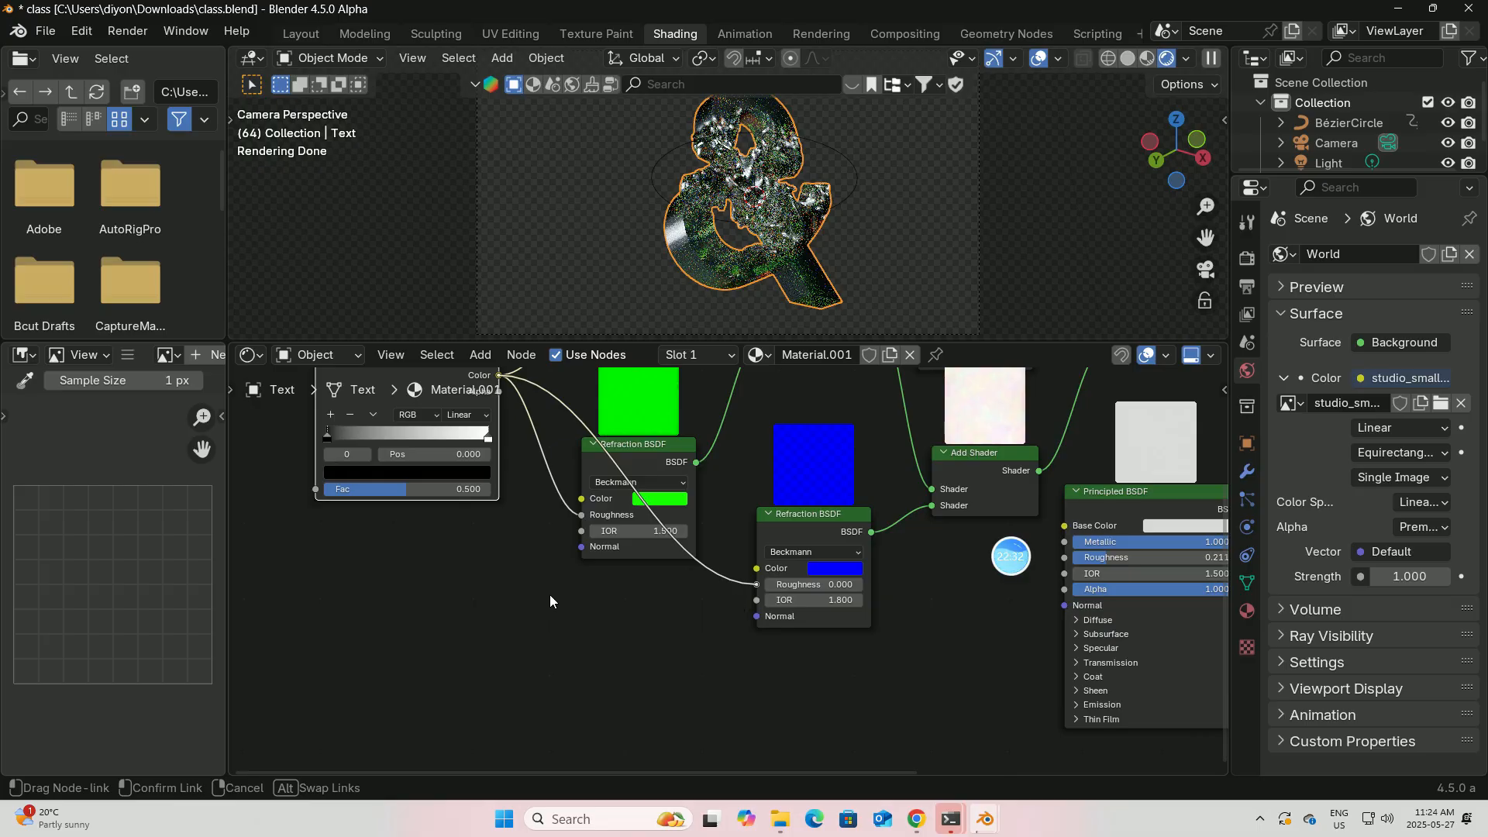
Set the position of the Color Ramp's black stop to 0.295.
{"action": "middle_click_drag", "start_coordinate": [515, 572], "coordinate": [500, 677]}
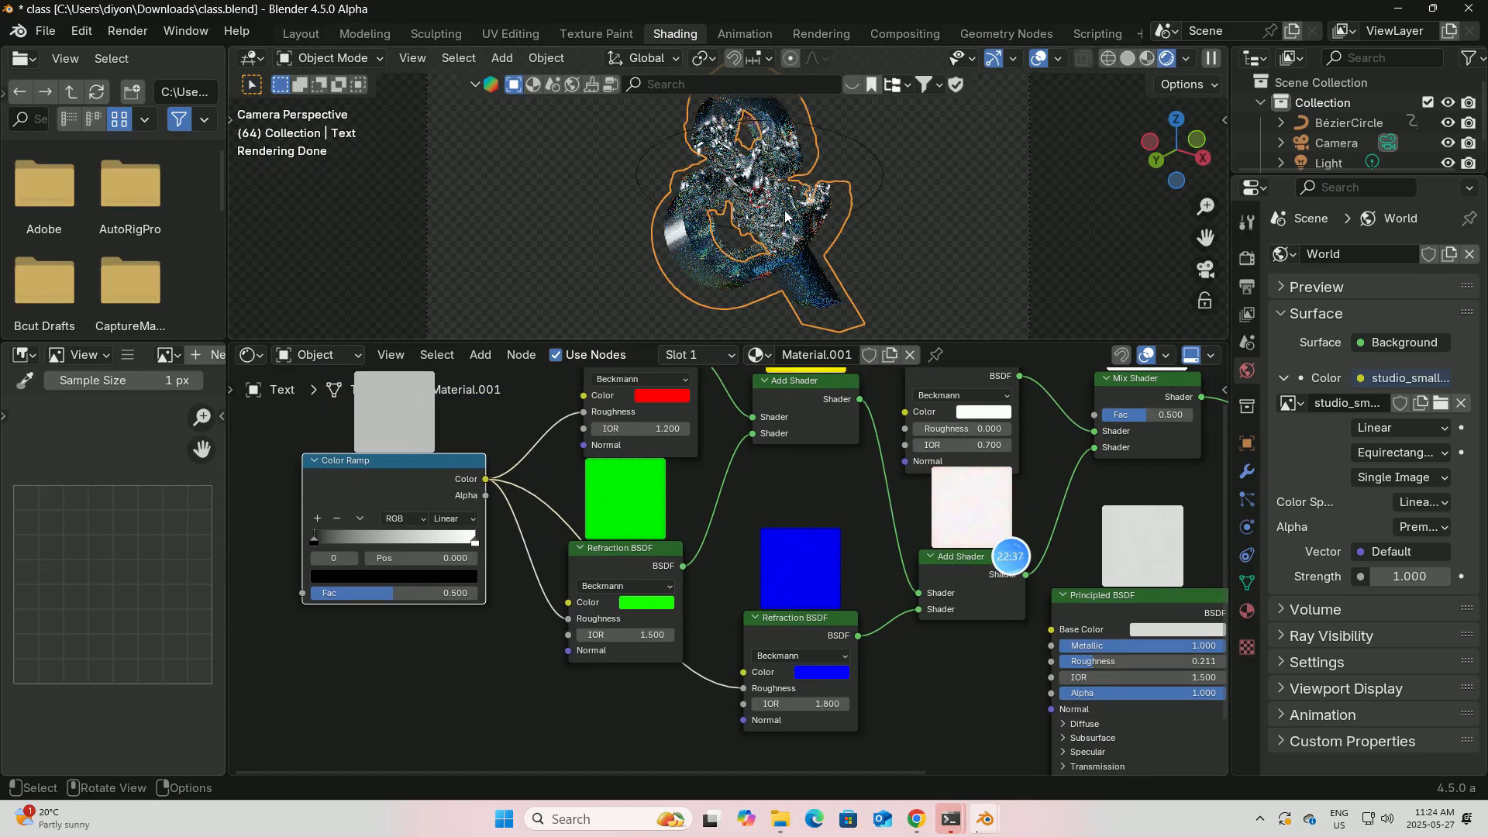
{"action": "scroll", "coordinate": [775, 225], "scroll_direction": "up", "scroll_amount": 2}
{"action": "scroll", "coordinate": [779, 227], "scroll_direction": "up", "scroll_amount": 1}
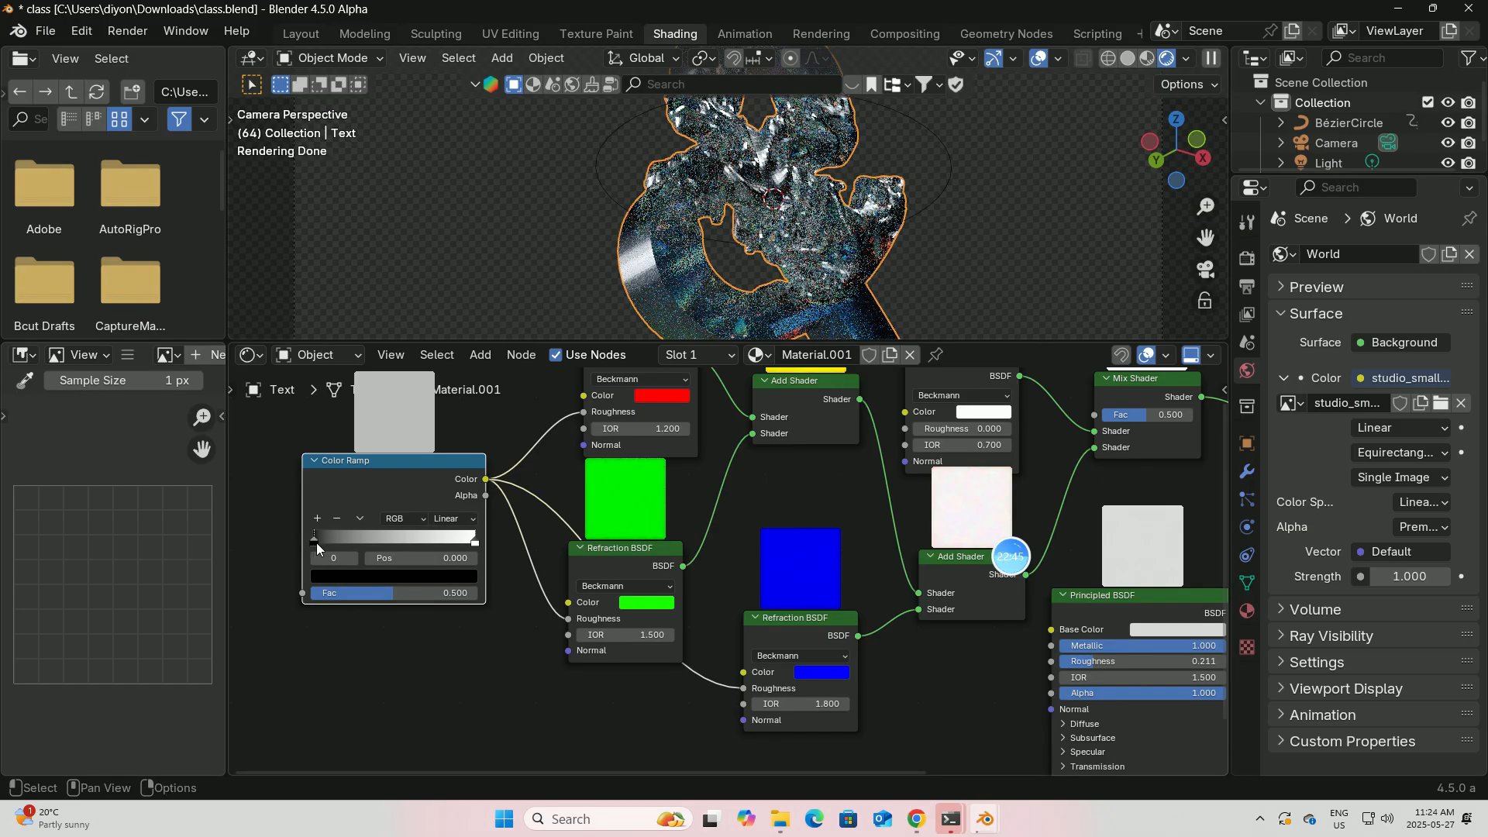
{"action": "left_click", "coordinate": [428, 564]}
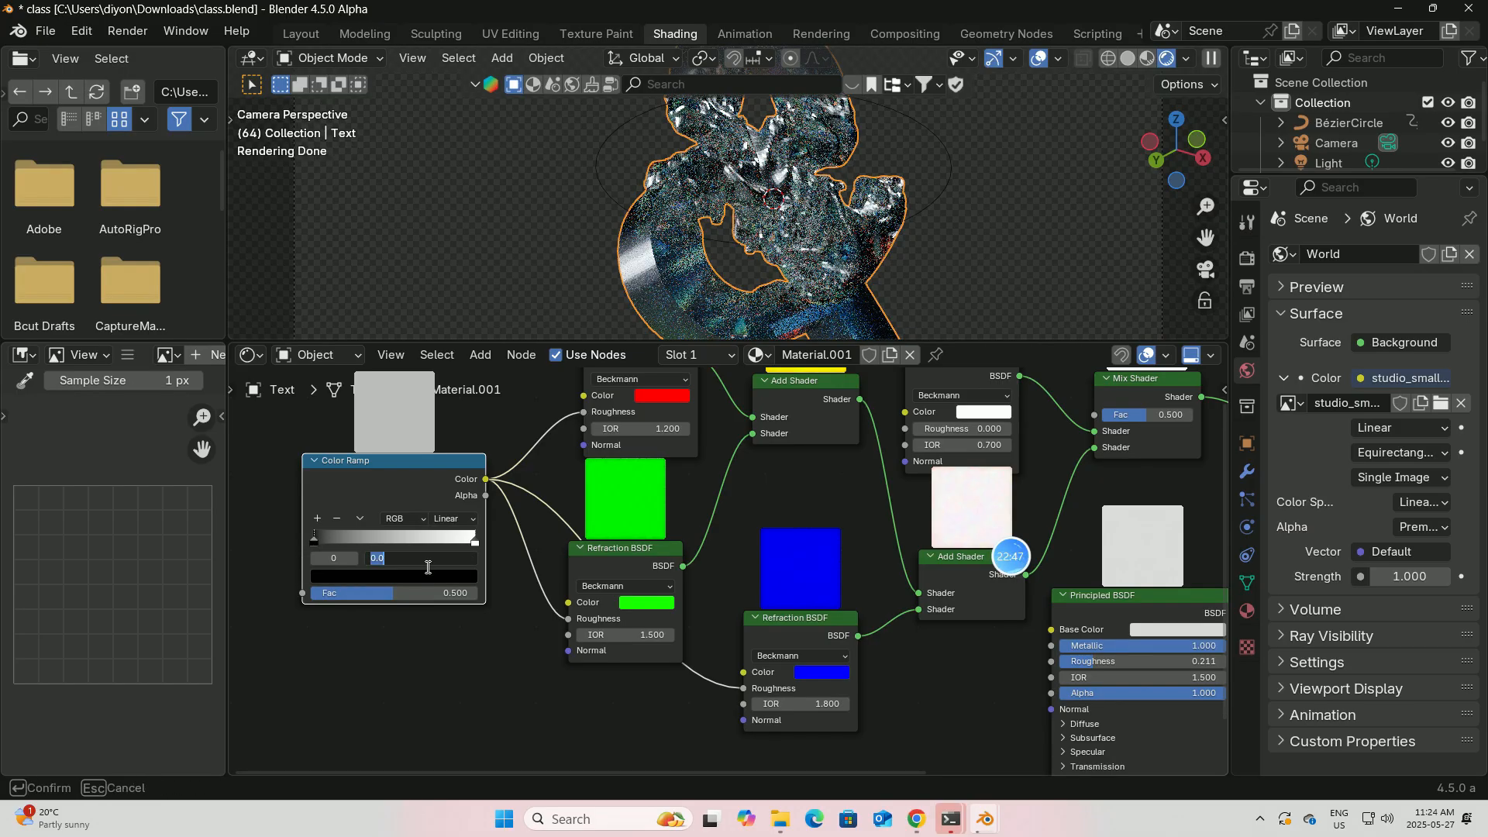
{"action": "key", "text": "BackSpace"}
{"action": "key", "text": "Return"}
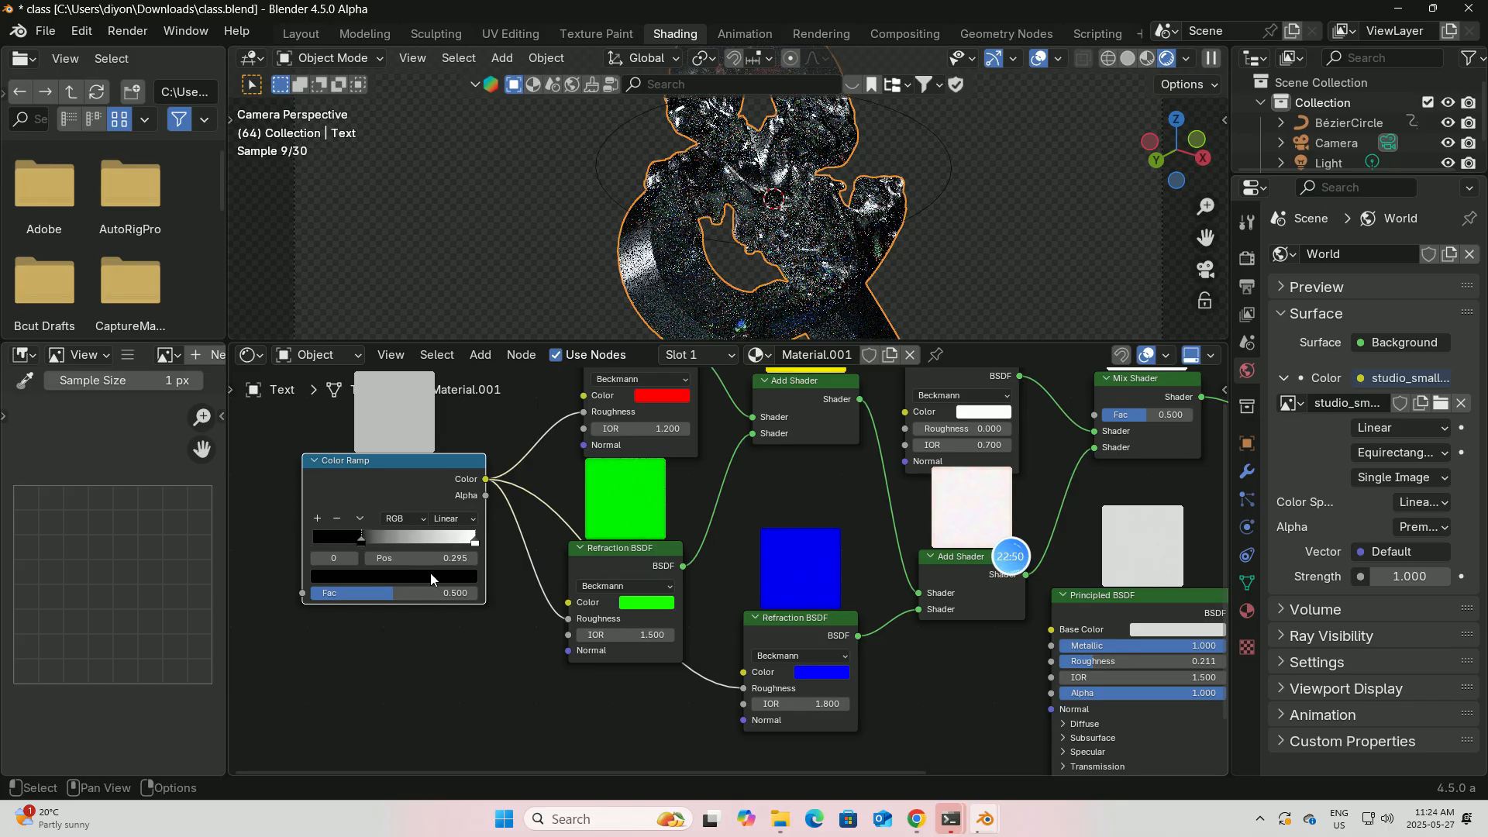
Set the Color Ramp's white stop position to 0.688 and move its link on the green Refraction BSDF from Roughness to Color.
{"action": "left_click", "coordinate": [474, 542]}
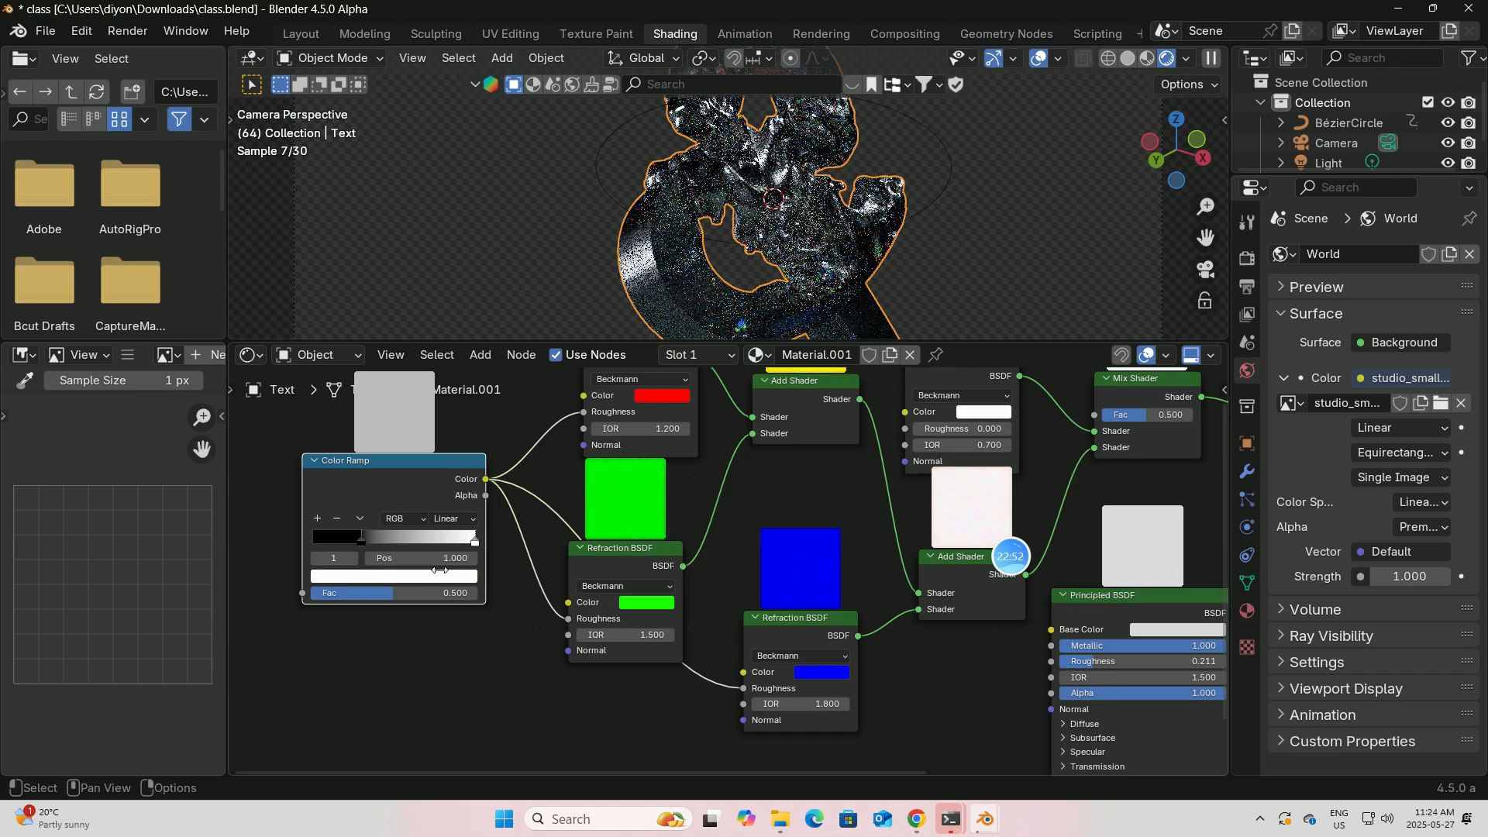
{"action": "left_click", "coordinate": [411, 578]}
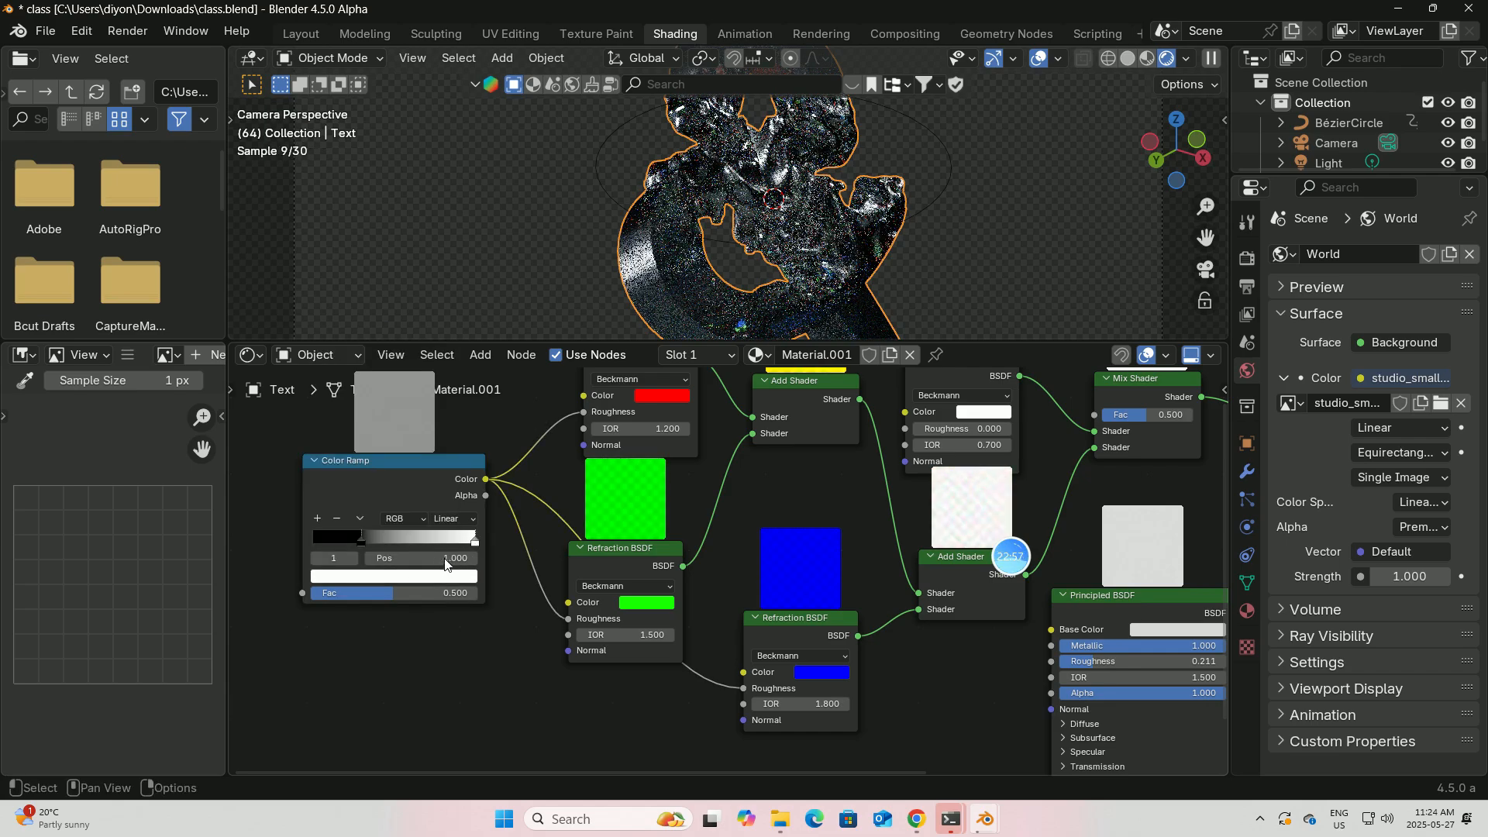
{"action": "left_click", "coordinate": [436, 559]}
{"action": "key", "text": "BackSpace"}
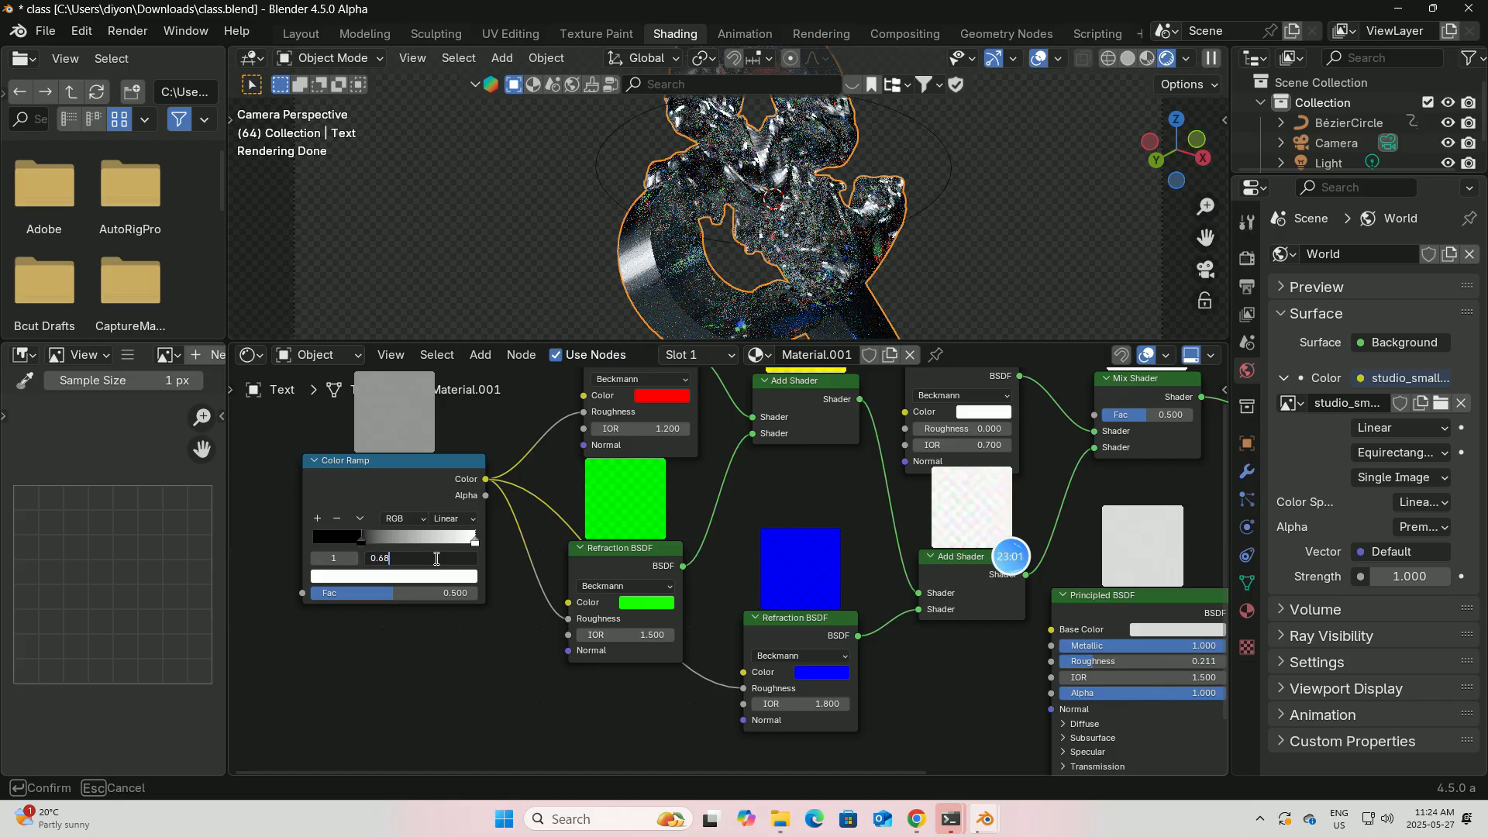
{"action": "key", "text": "Return"}
{"action": "key", "text": "backslash"}
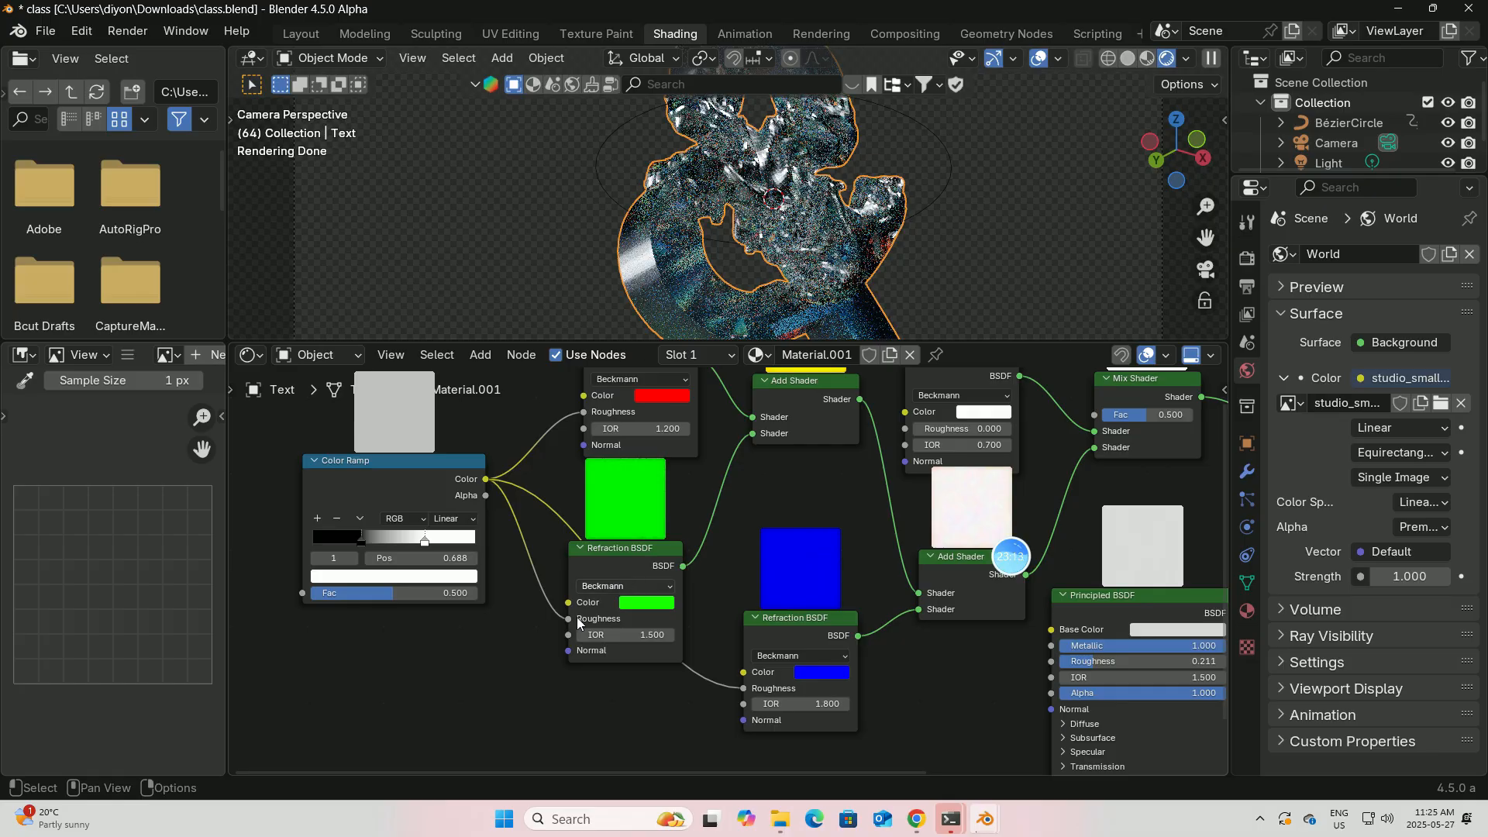
{"action": "left_click_drag", "start_coordinate": [569, 621], "coordinate": [674, 397]}
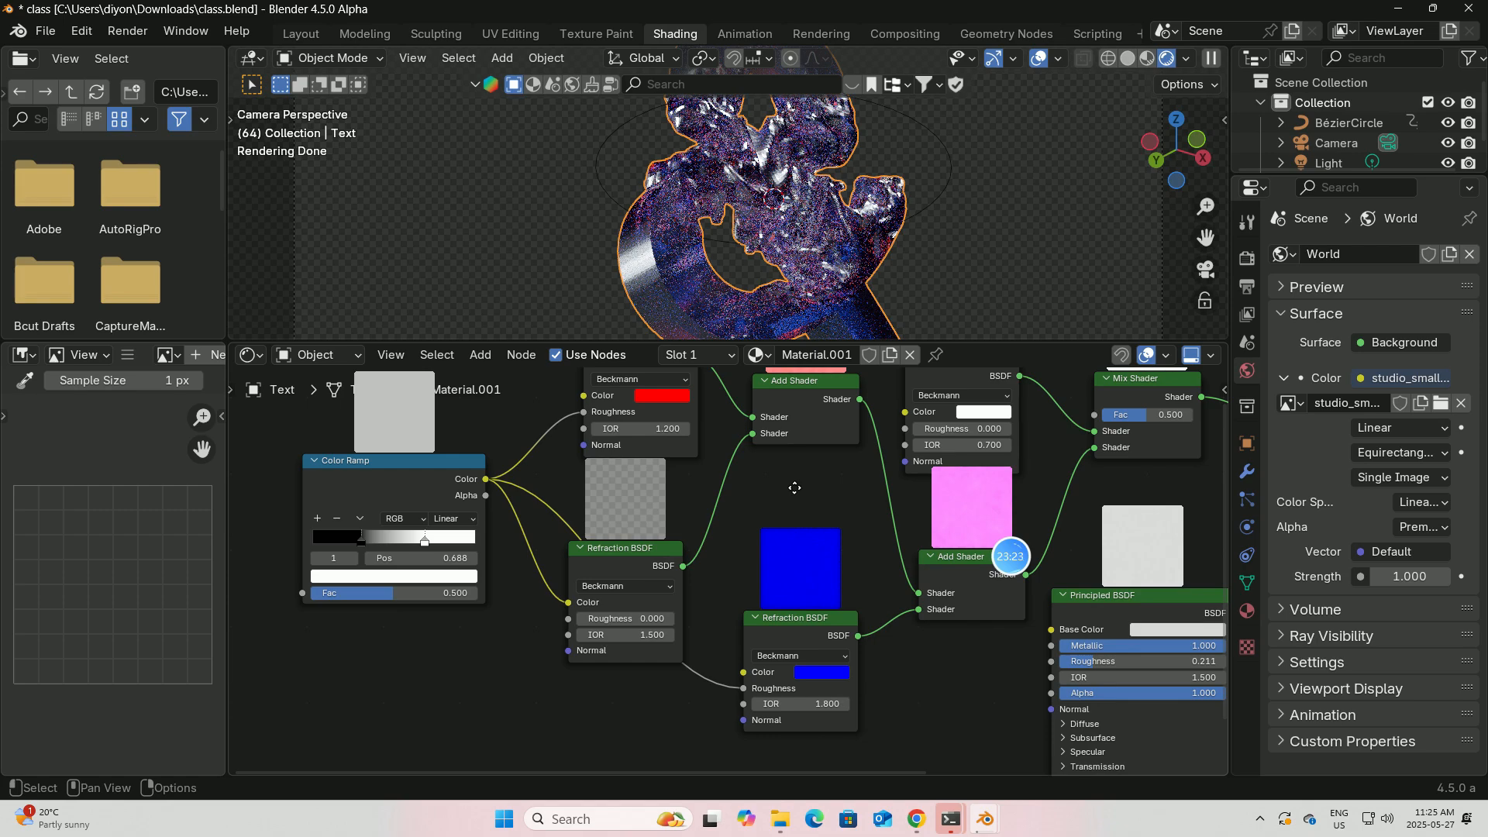
Add a Layer Weight node above the Glass BSDF and link its Fresnel output to the Fac of the glass-and-refraction Mix Shader.
{"action": "middle_click_drag", "start_coordinate": [793, 487], "coordinate": [403, 700]}
{"action": "scroll", "coordinate": [755, 617], "scroll_direction": "up", "scroll_amount": 1}
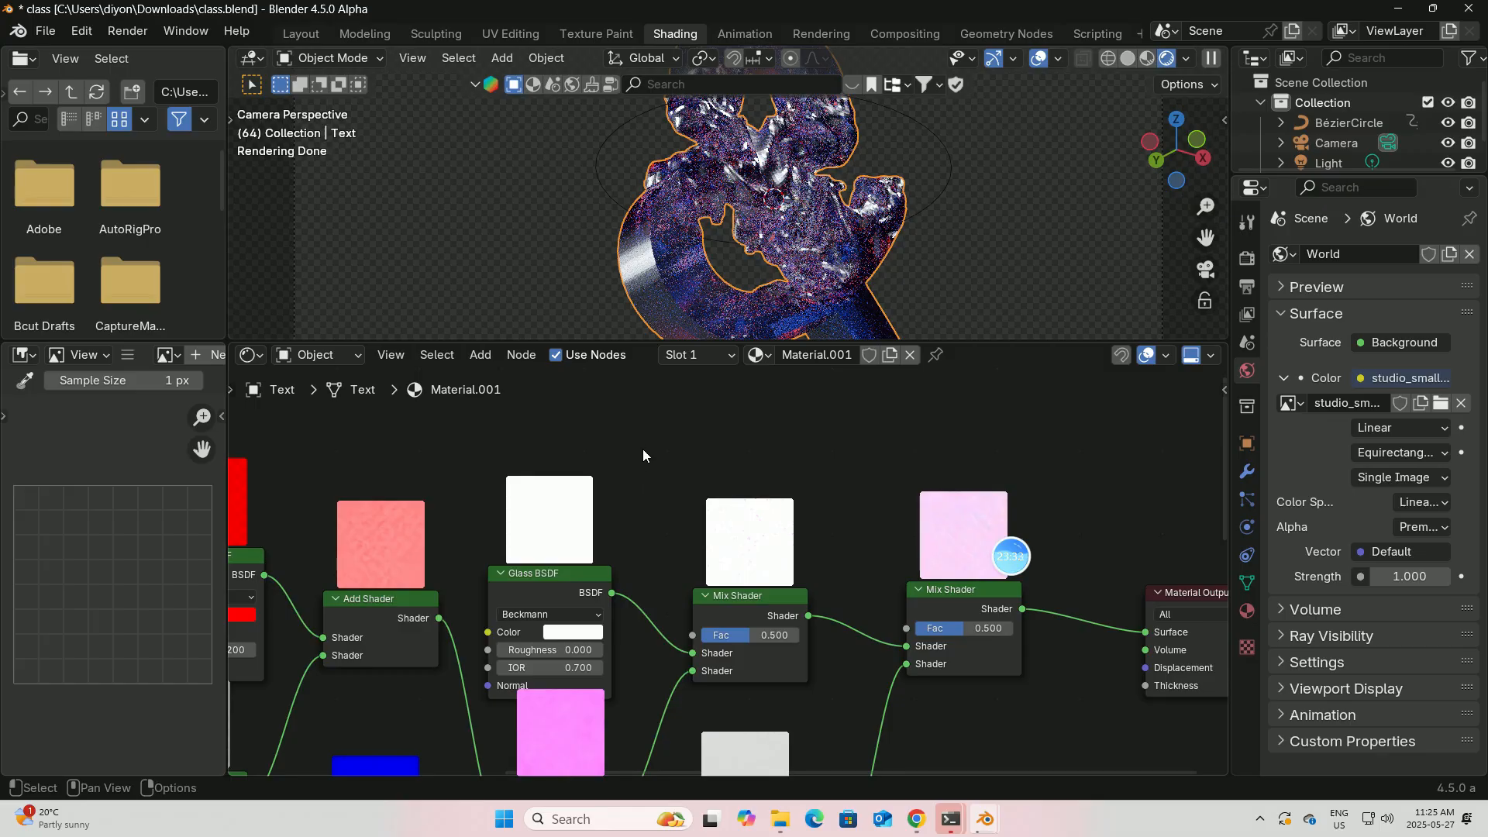
{"action": "middle_click_drag", "start_coordinate": [643, 449], "coordinate": [655, 526]}
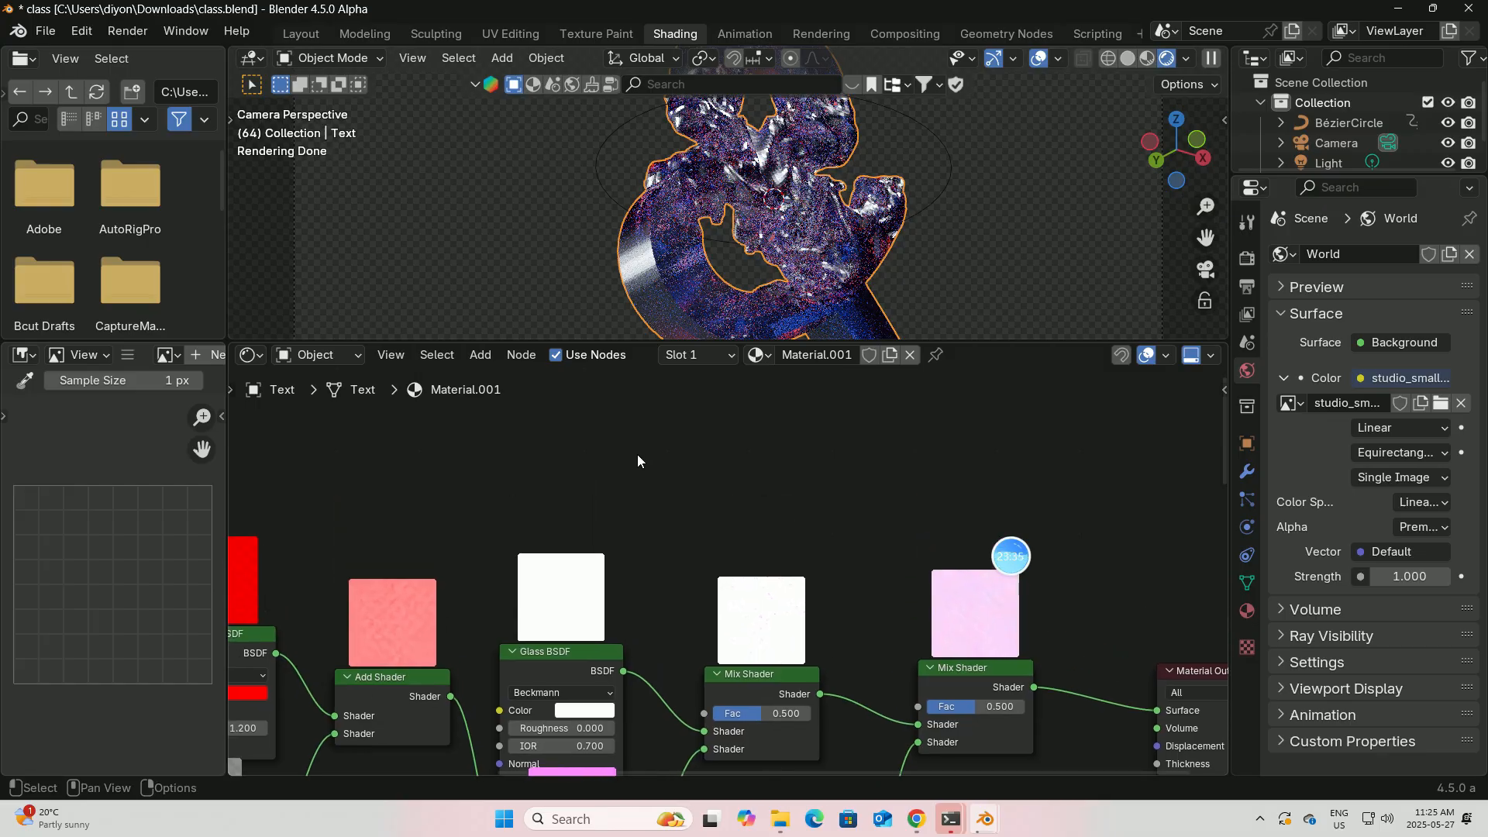
{"action": "key", "text": "shift+a"}
{"action": "left_click", "coordinate": [632, 454]}
{"action": "type", "text": "layer"}
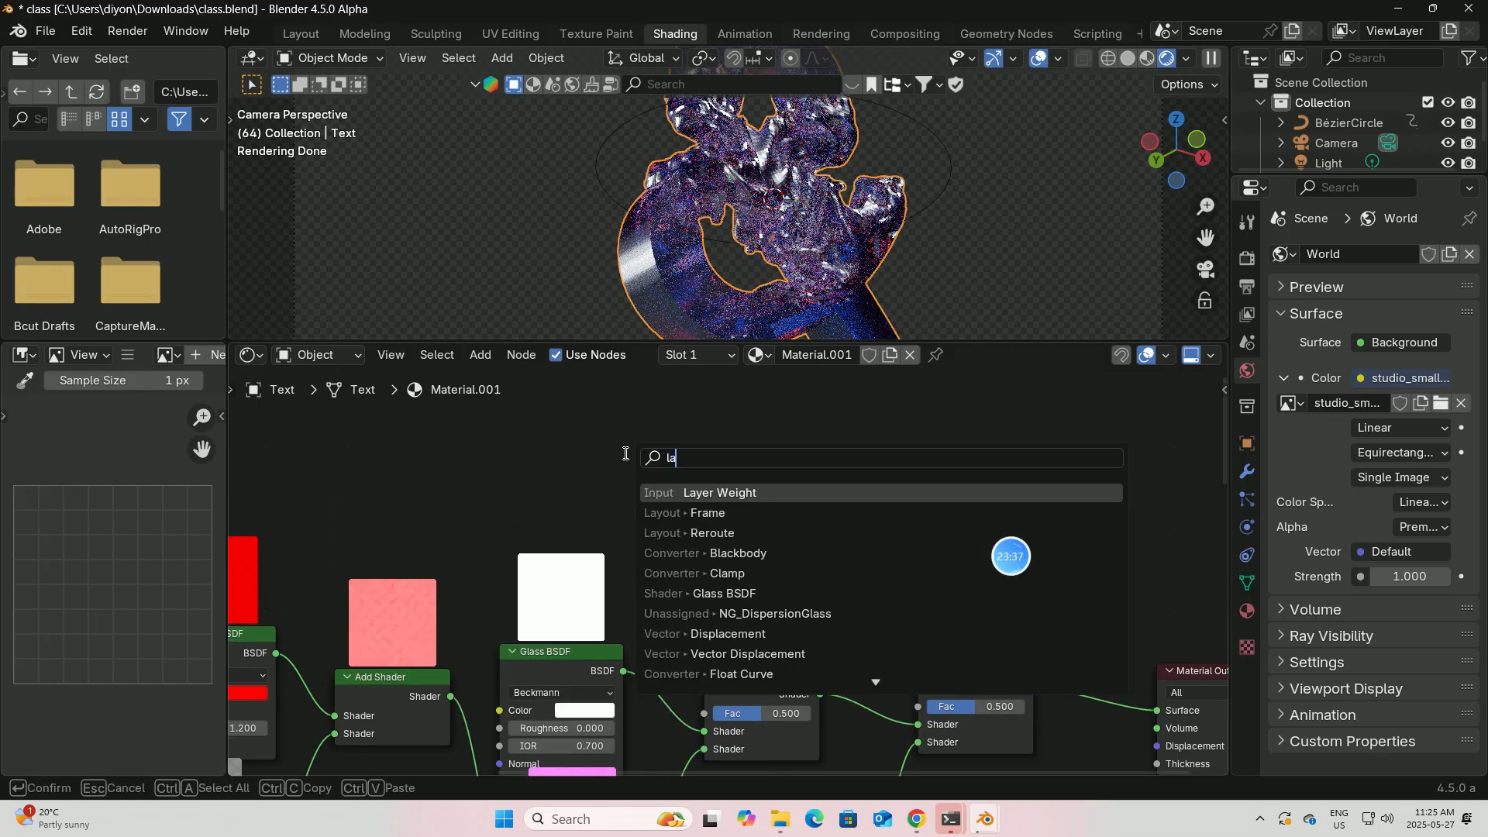
{"action": "left_click", "coordinate": [731, 492]}
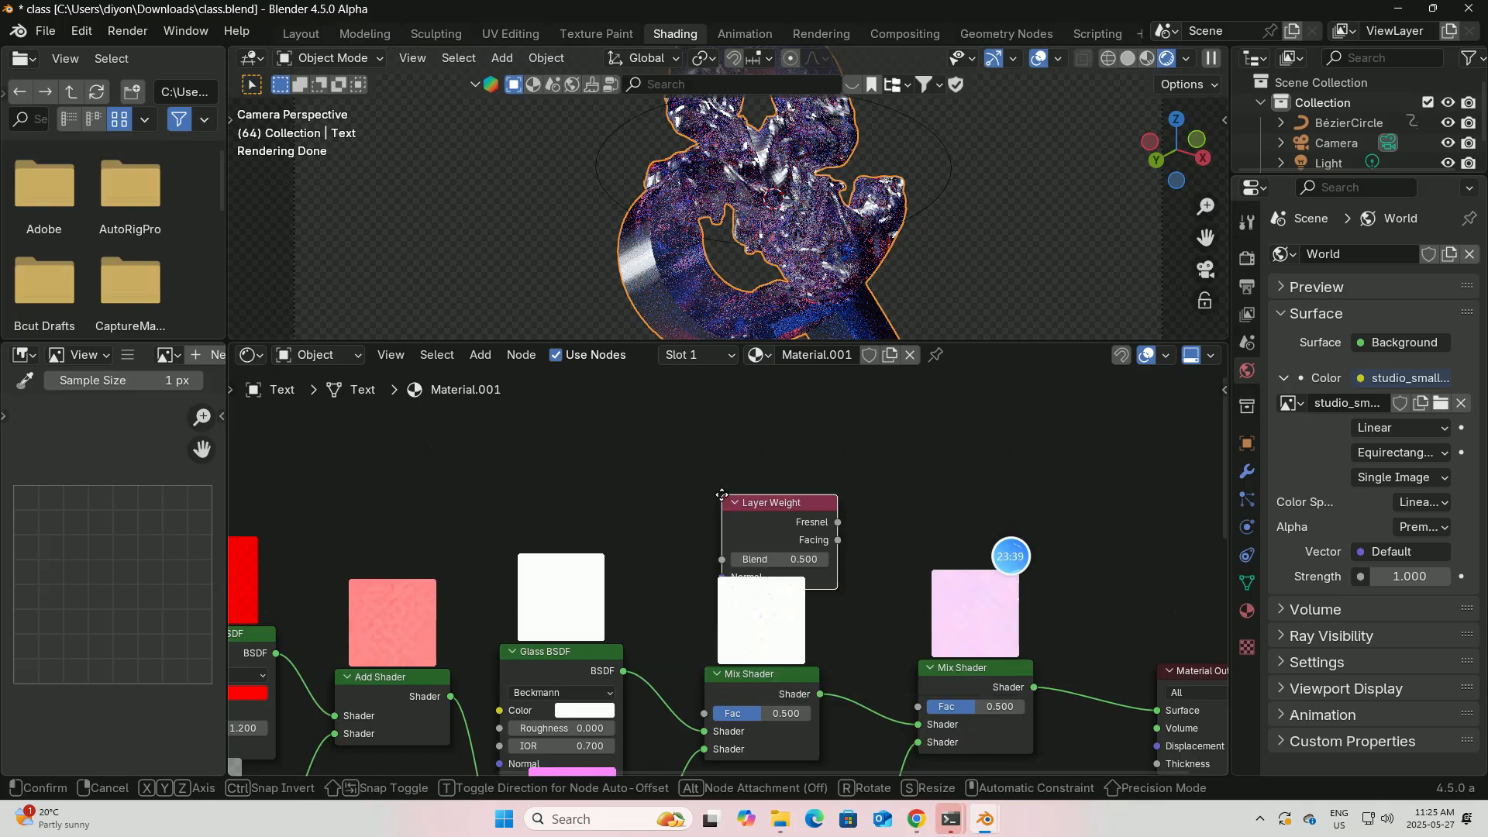
{"action": "left_click", "coordinate": [572, 459]}
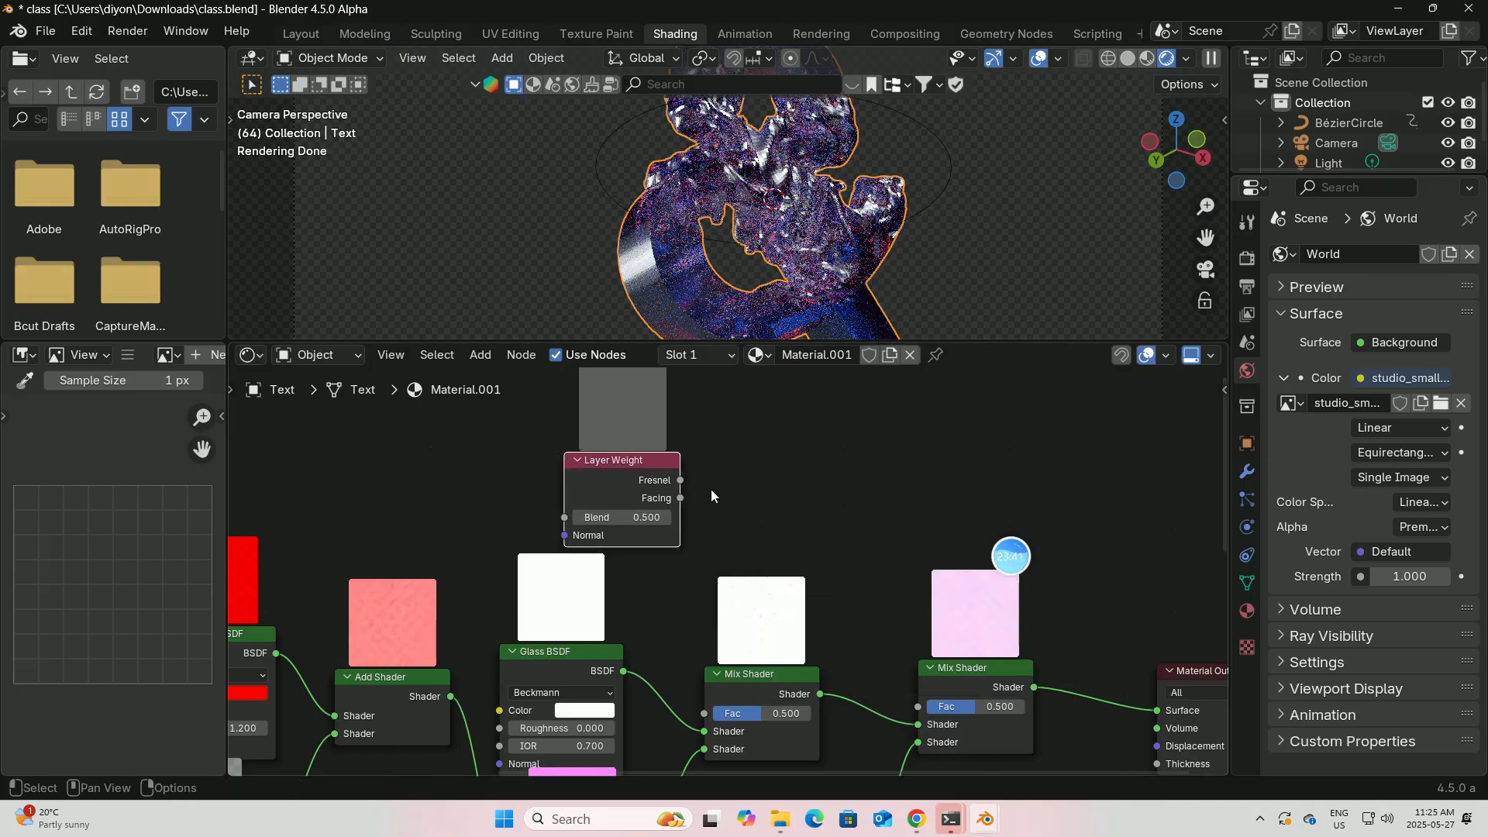
{"action": "left_click_drag", "start_coordinate": [687, 480], "coordinate": [710, 710]}
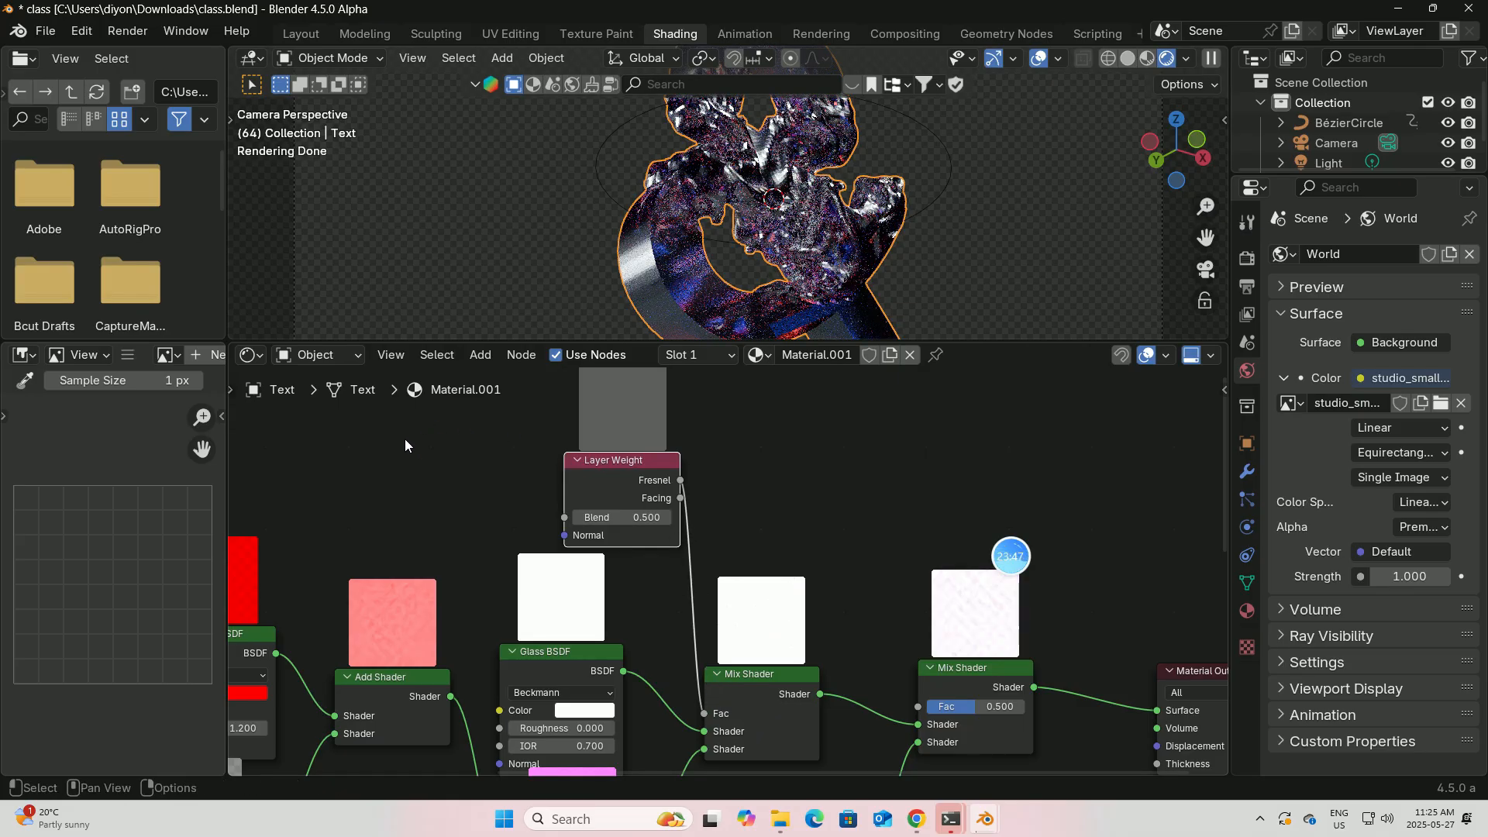
Add a Light Path node before the Layer Weight node and link Is Glossy Ray to the Layer Weight's Blend input.
{"action": "key", "text": "shift+a"}
{"action": "left_click", "coordinate": [341, 444]}
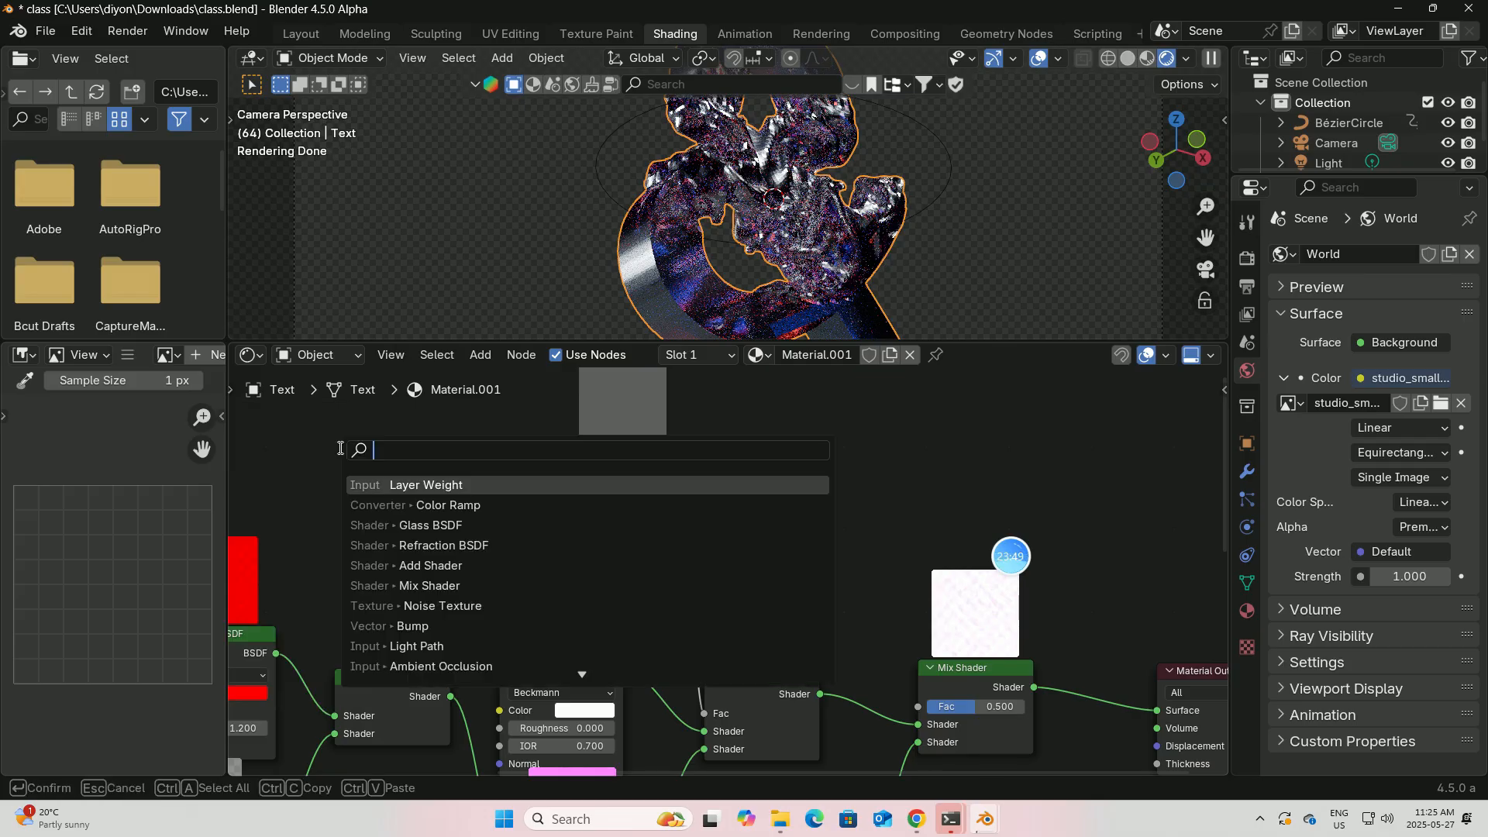
{"action": "type", "text": "light"}
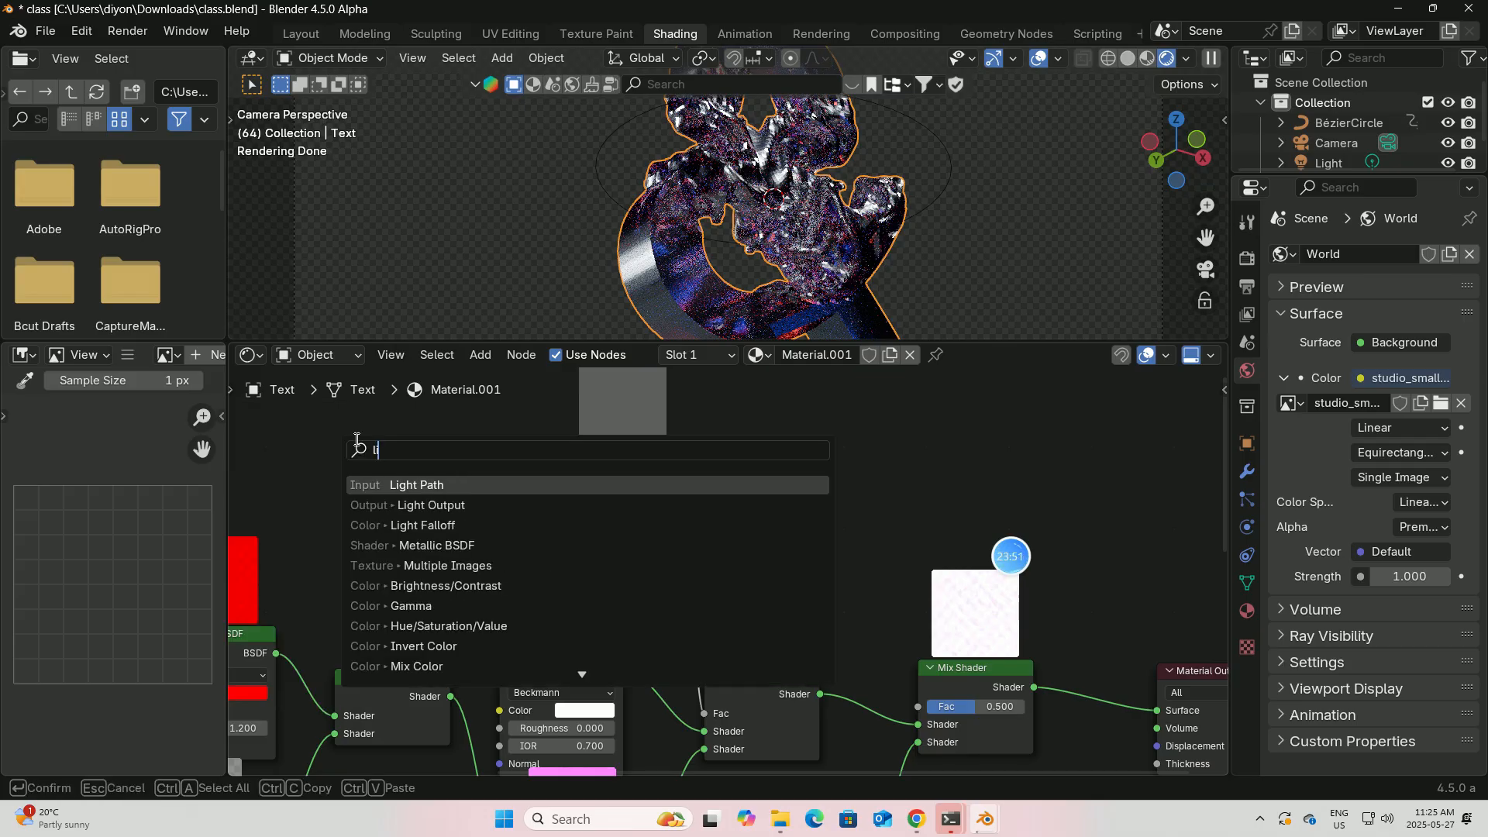
{"action": "left_click", "coordinate": [417, 484]}
{"action": "left_click", "coordinate": [452, 447]}
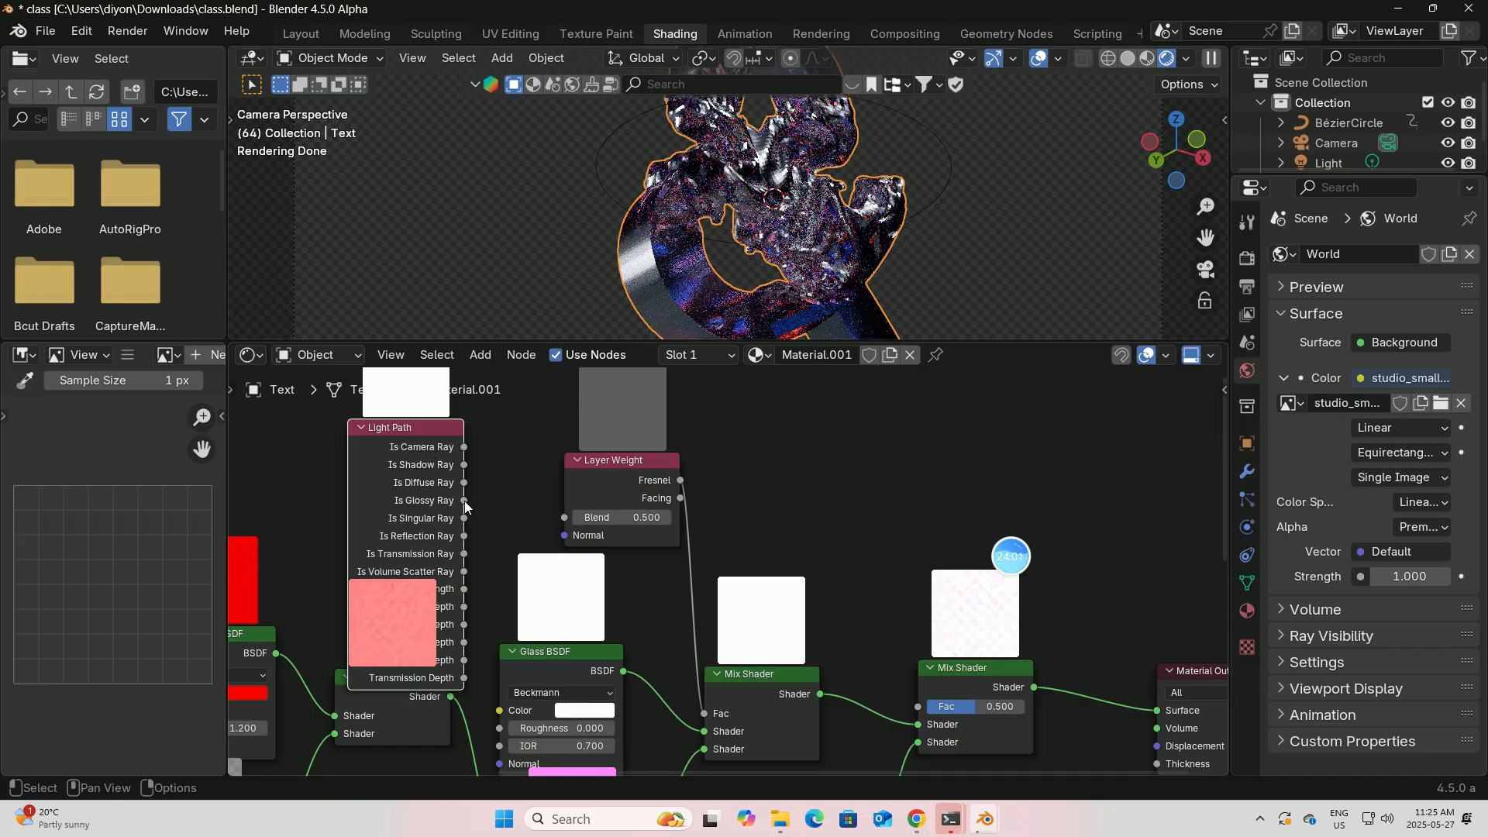
{"action": "left_click_drag", "start_coordinate": [465, 501], "coordinate": [519, 538]}
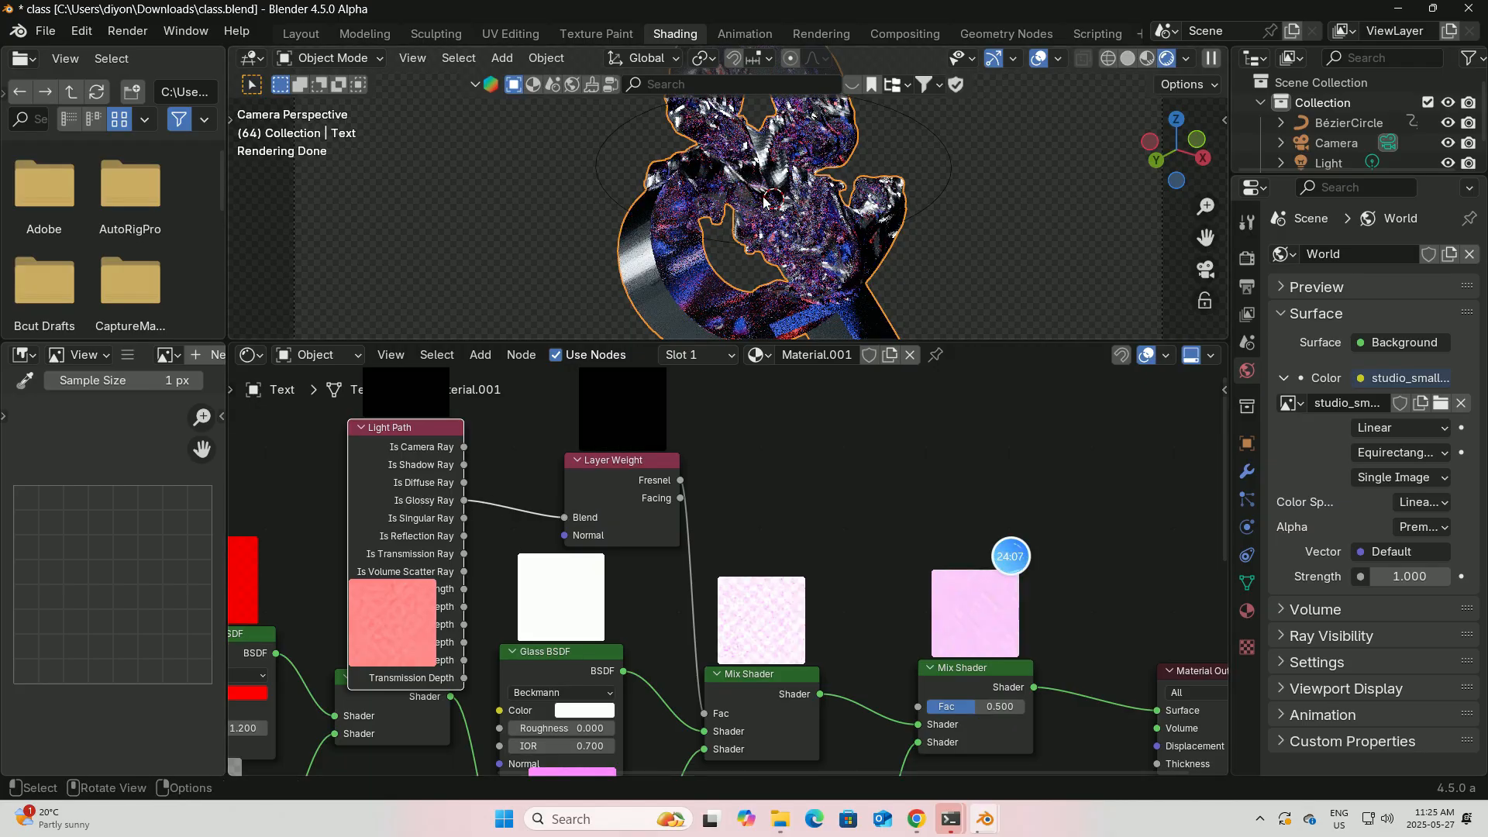
Duplicate the Layer Weight node and link the copy's Fresnel output to the Fac of the final Mix Shader.
{"action": "middle_click_drag", "start_coordinate": [811, 438], "coordinate": [787, 555]}
{"action": "left_click", "coordinate": [576, 596]}
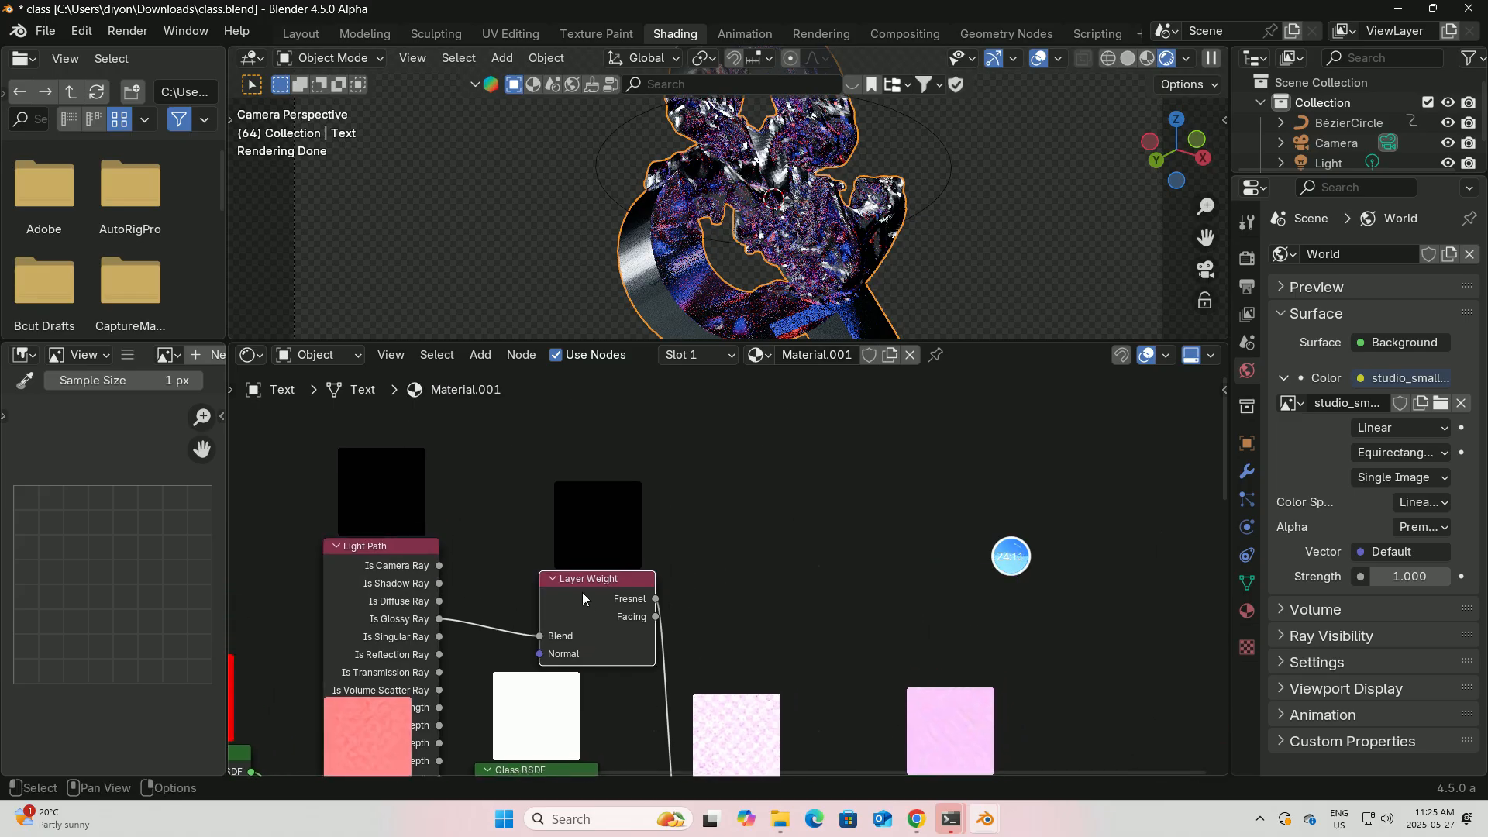
{"action": "key", "text": "shift+d"}
{"action": "left_click", "coordinate": [832, 512]}
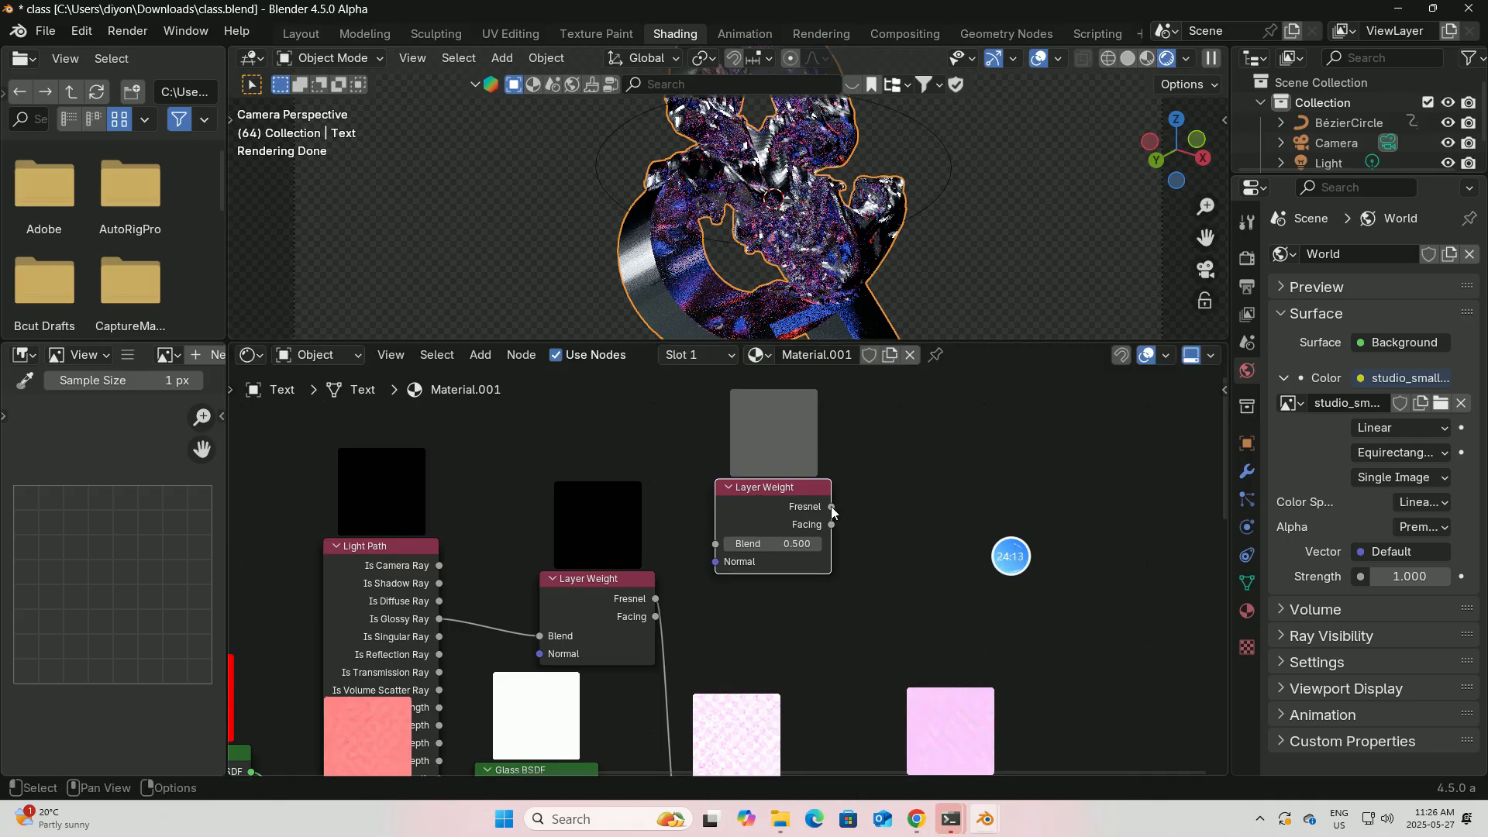
{"action": "left_click_drag", "start_coordinate": [832, 508], "coordinate": [893, 506]}
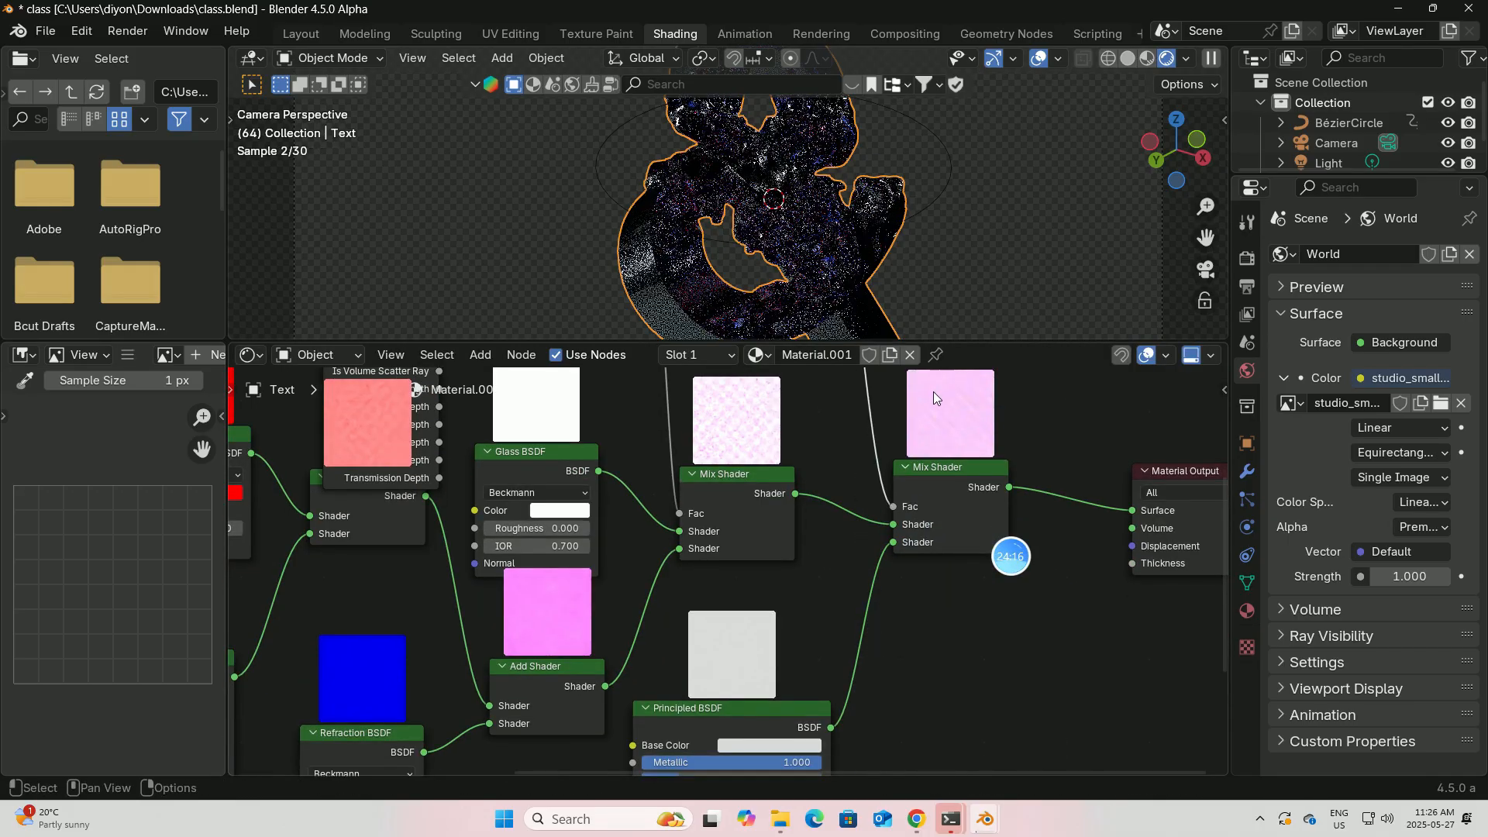
{"action": "right_click", "coordinate": [1039, 408]}
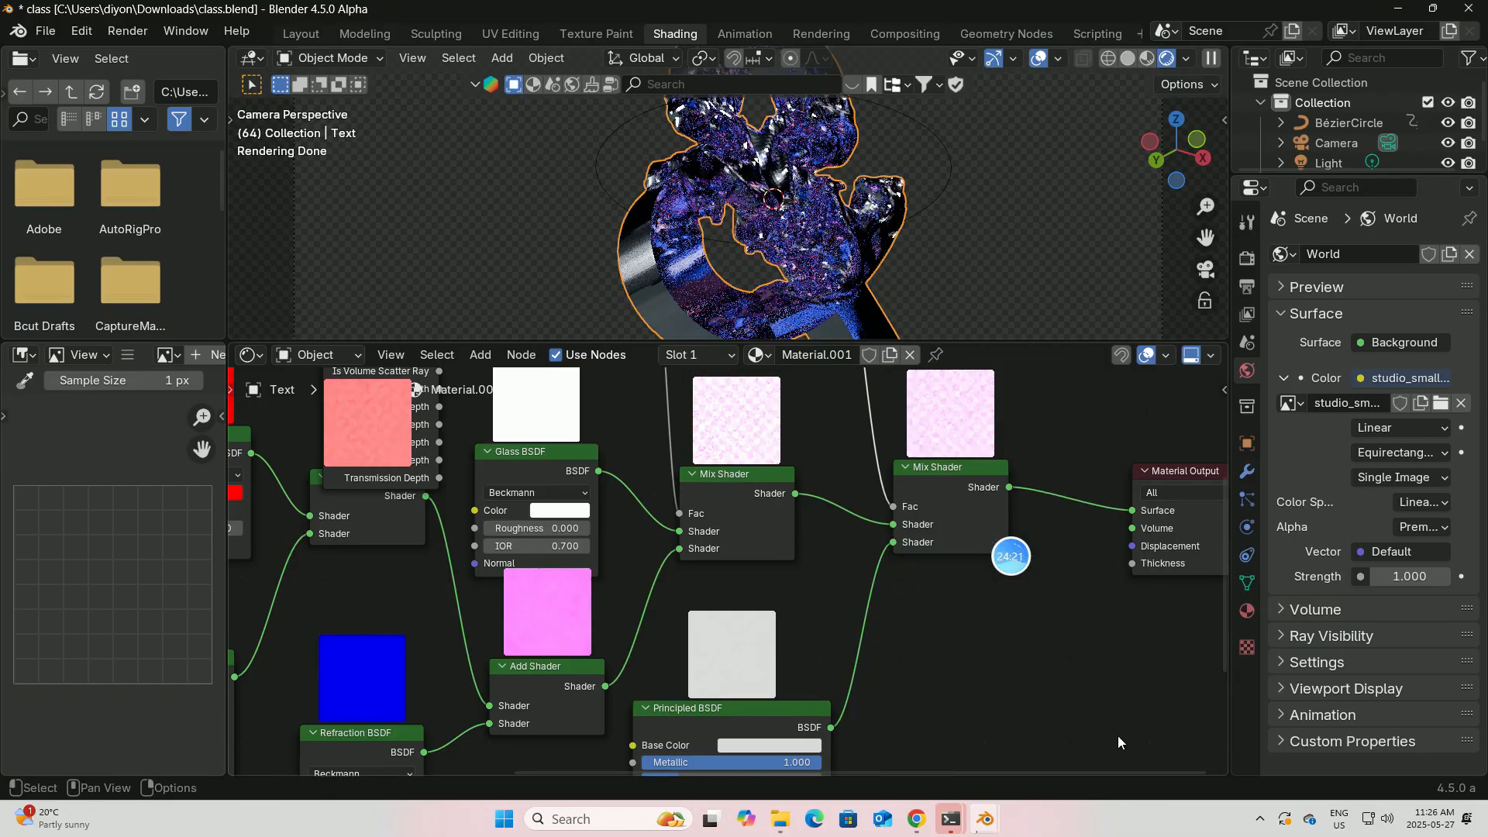
Add an Ambient Occlusion node above the Light Path node and link its Color output to the duplicated Layer Weight's Blend input.
{"action": "mouse_move", "coordinate": [1056, 432]}
{"action": "middle_mouse_down"}
{"action": "mouse_move", "coordinate": [1084, 709]}
{"action": "mouse_move", "coordinate": [1062, 397]}
{"action": "mouse_move", "coordinate": [1057, 419]}
{"action": "middle_mouse_up"}
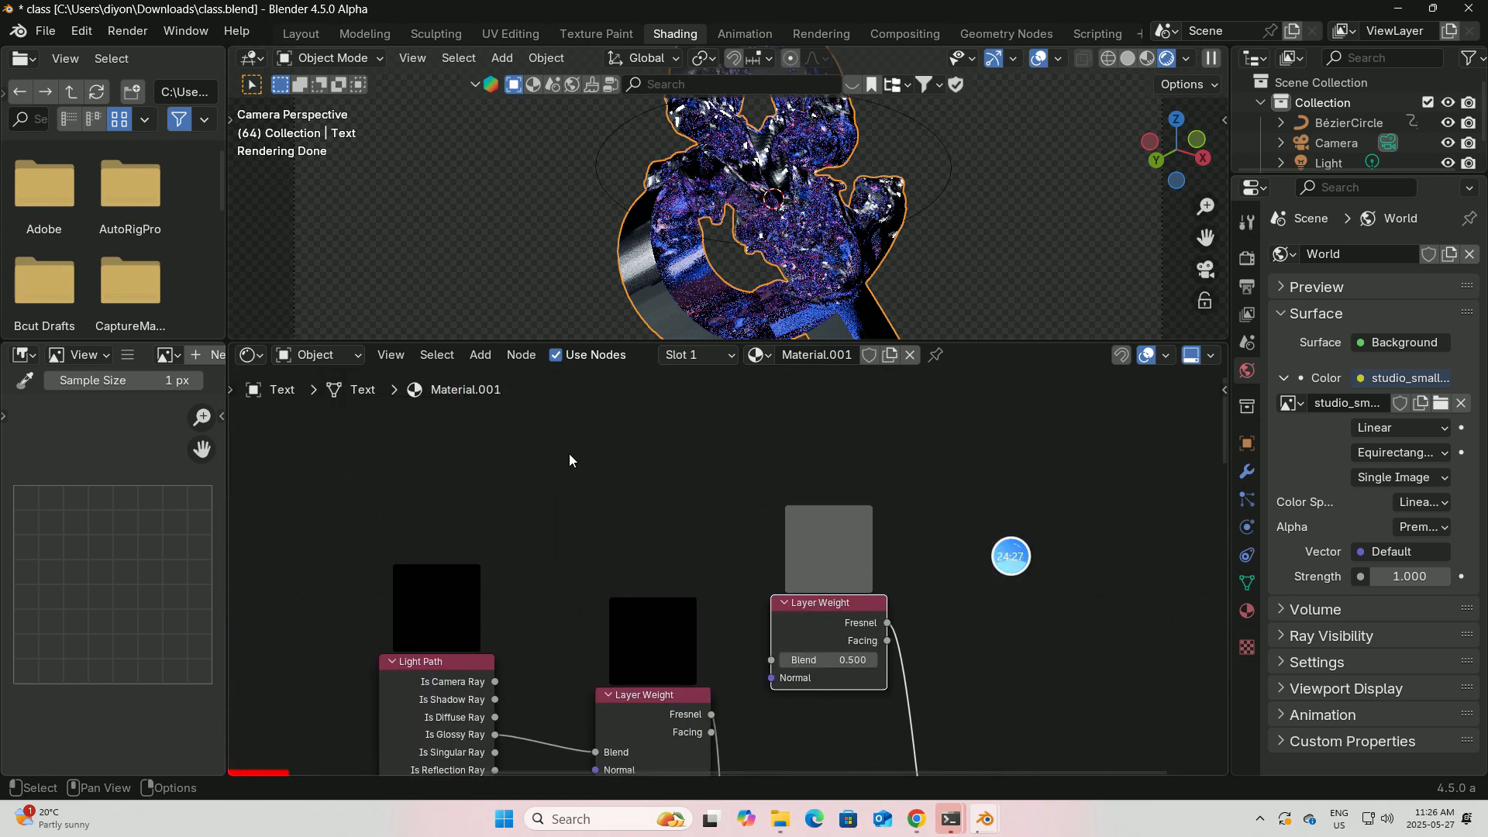
{"action": "key", "text": "shift+a"}
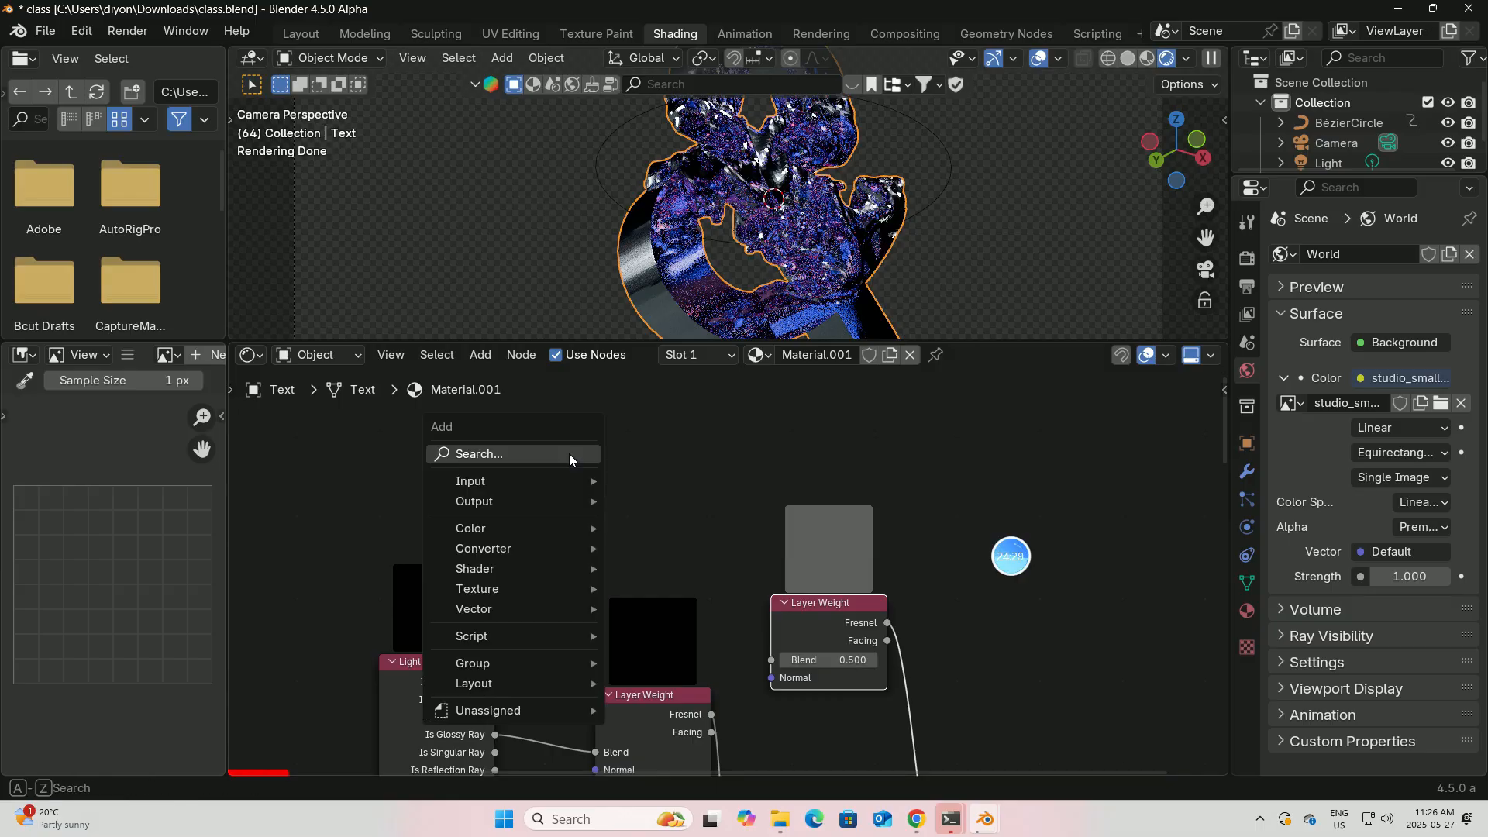
{"action": "left_click", "coordinate": [569, 454]}
{"action": "type", "text": "a"}
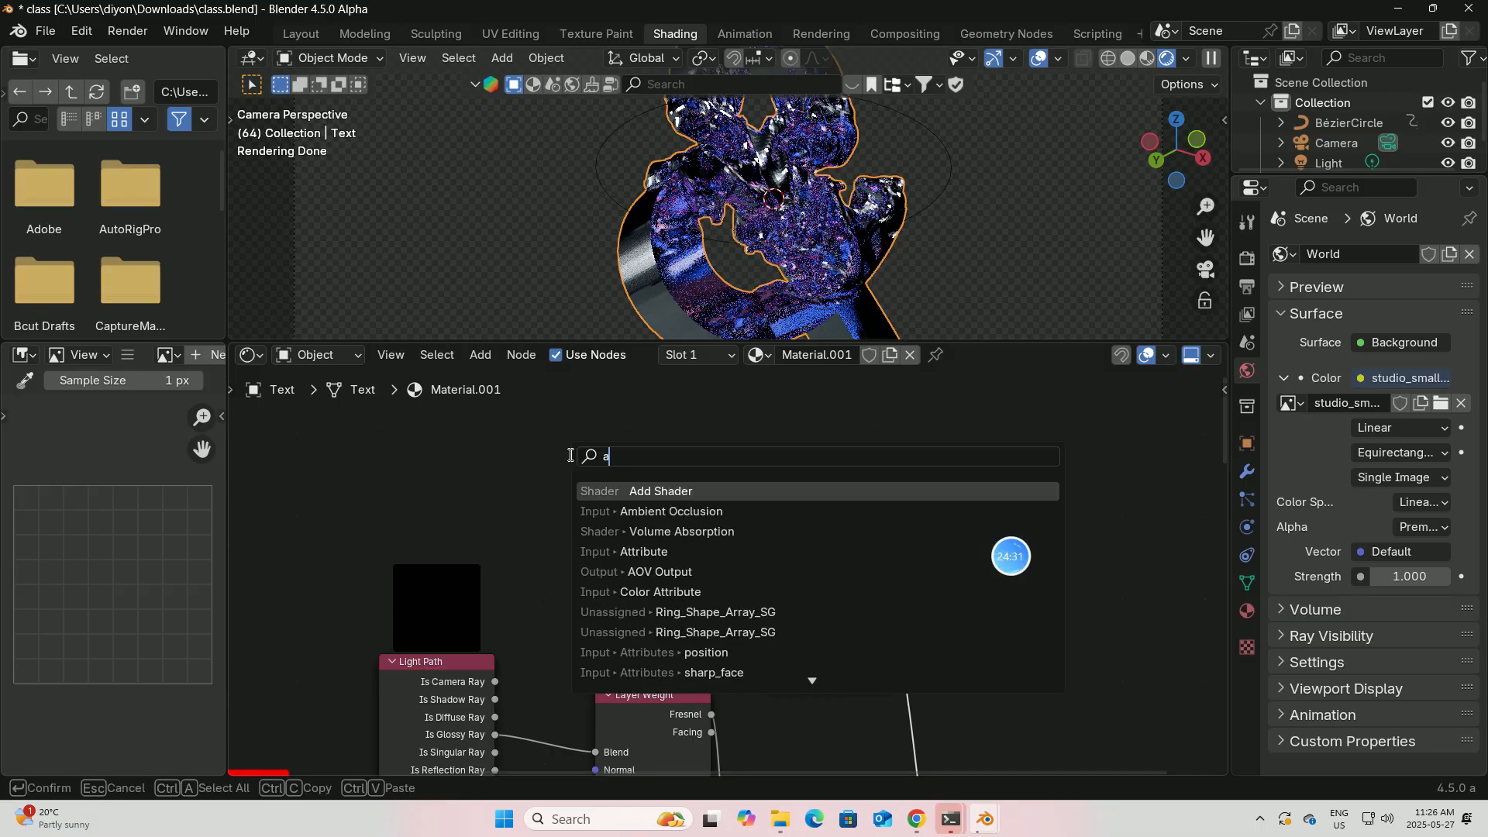
{"action": "type", "text": "m"}
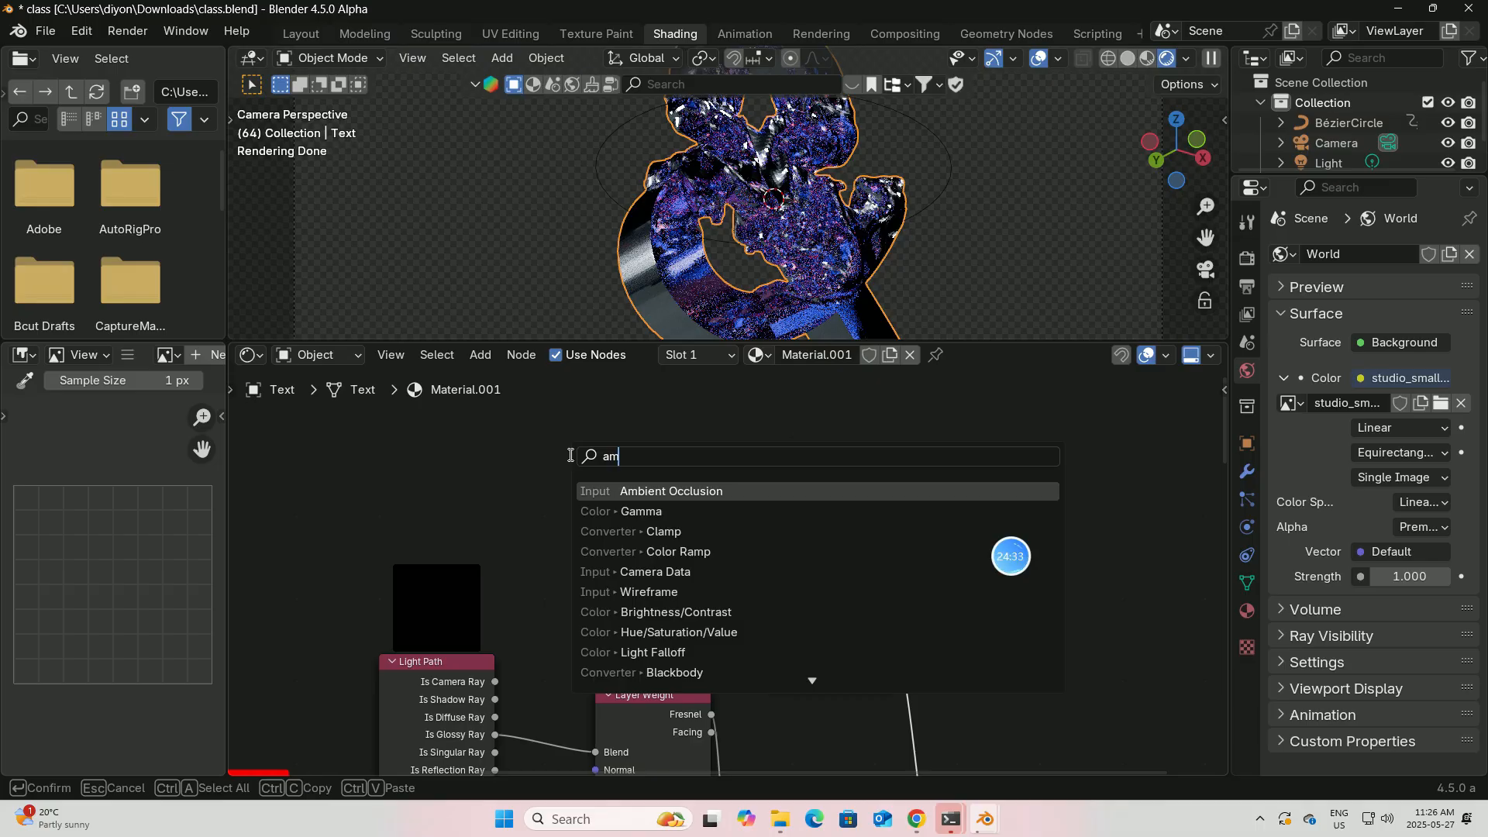
{"action": "left_click", "coordinate": [667, 491]}
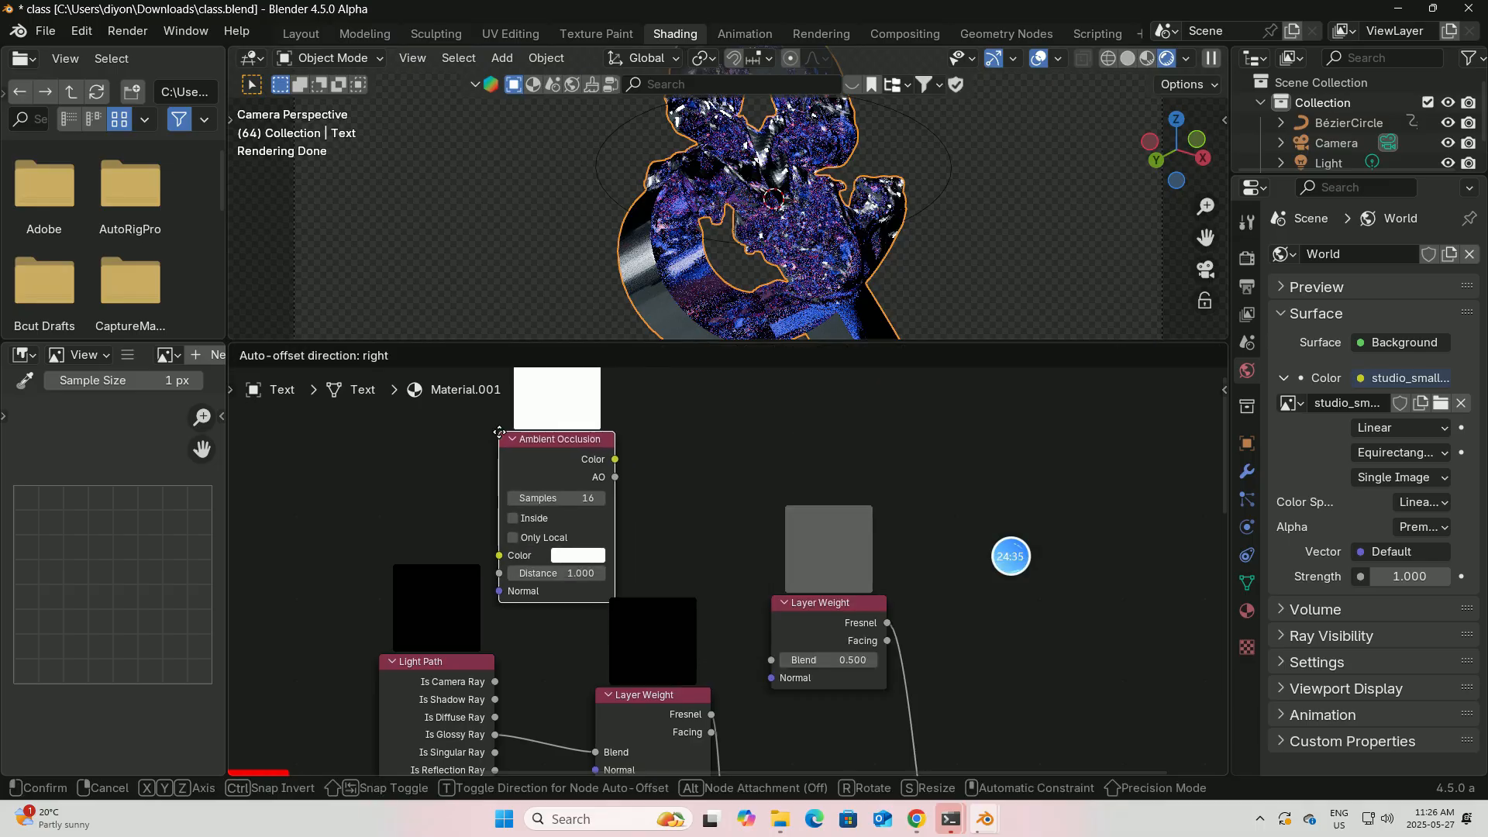
{"action": "left_click", "coordinate": [607, 453]}
{"action": "left_click_drag", "start_coordinate": [607, 452], "coordinate": [631, 482]}
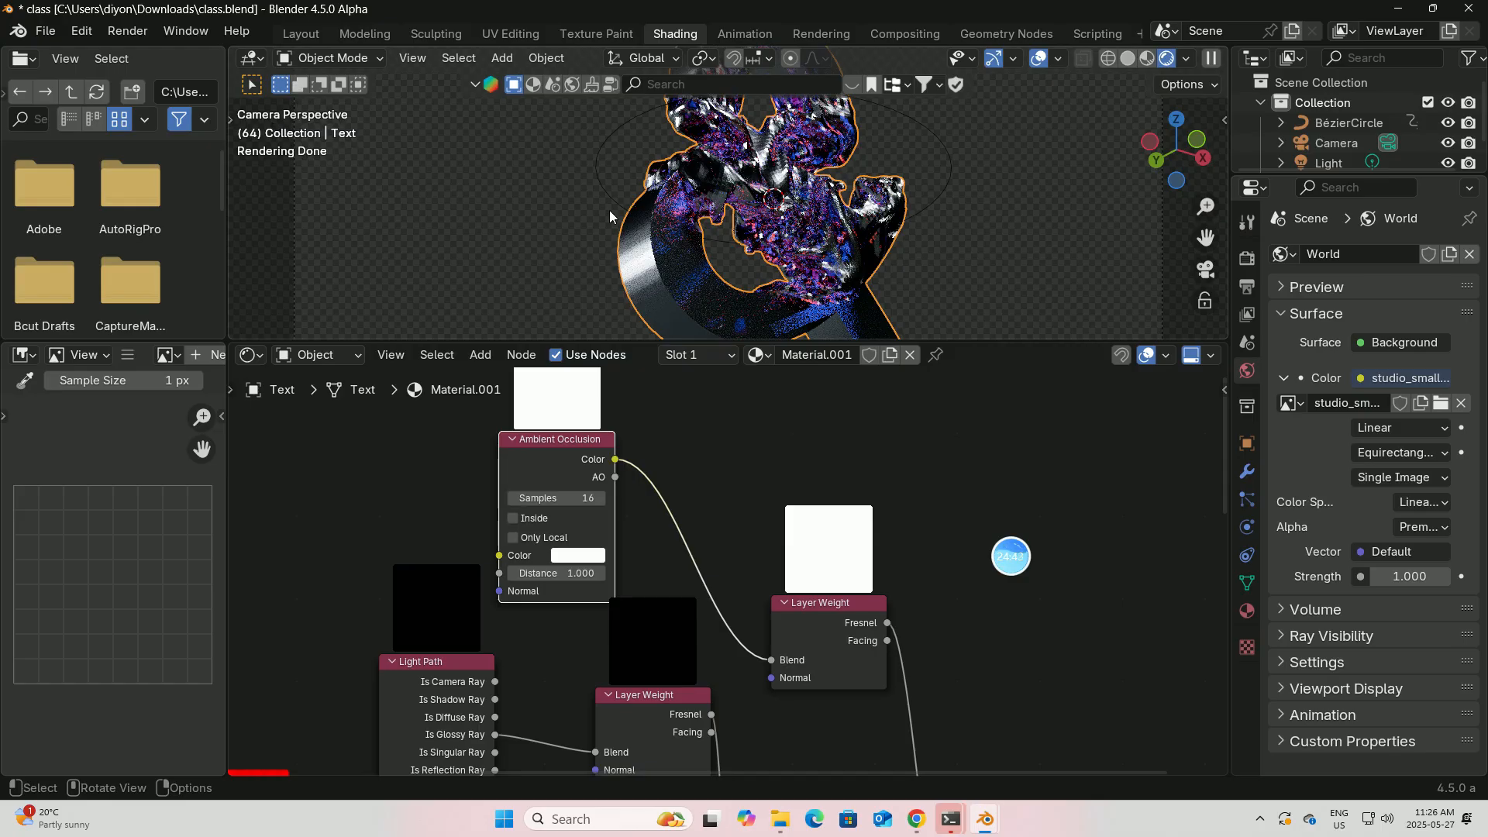
Switch to the Layout workspace and save the current Blender file.
{"action": "left_click", "coordinate": [299, 33]}
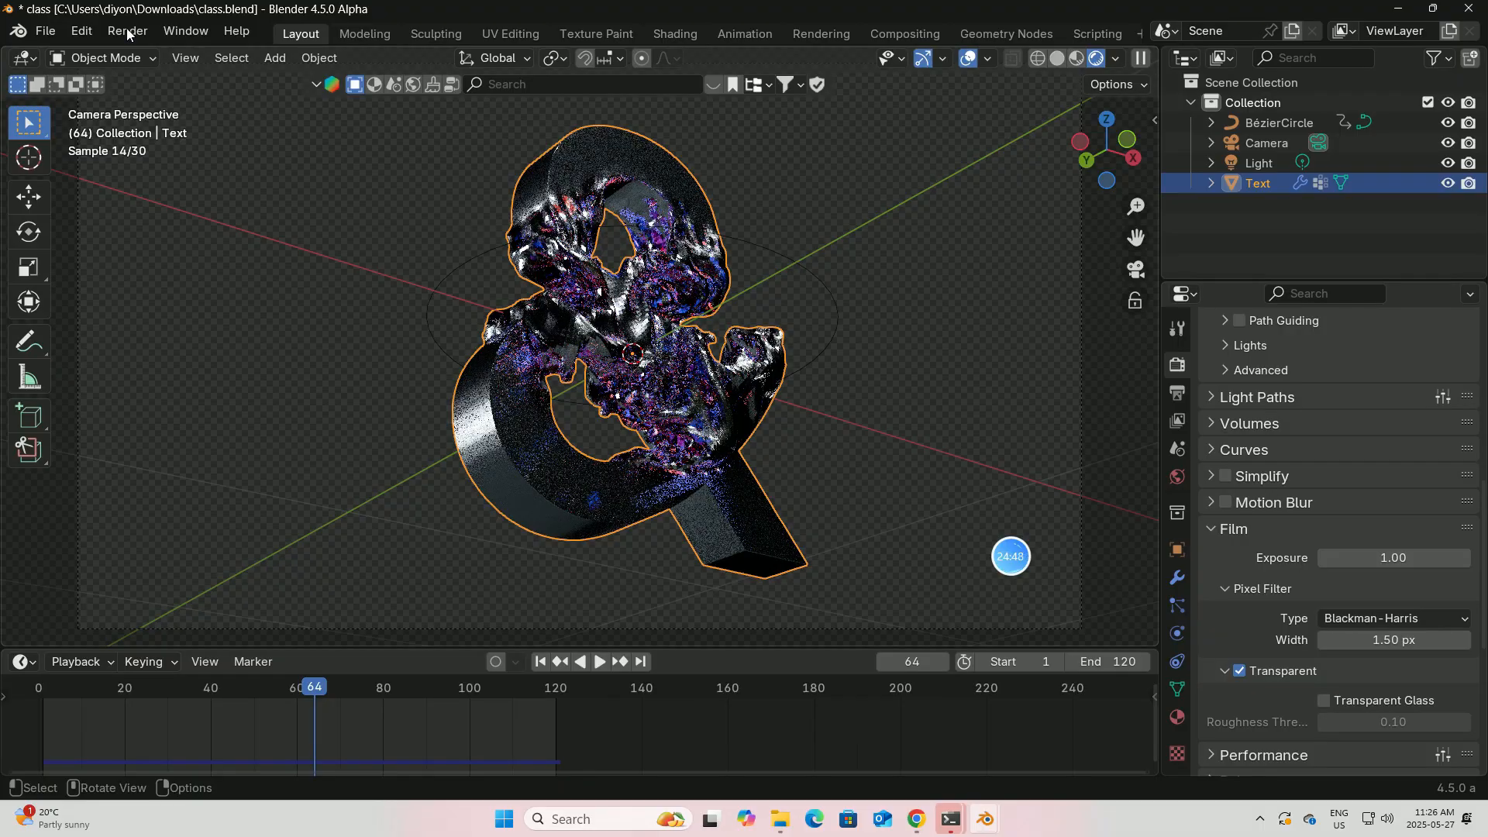
{"action": "left_click", "coordinate": [39, 34]}
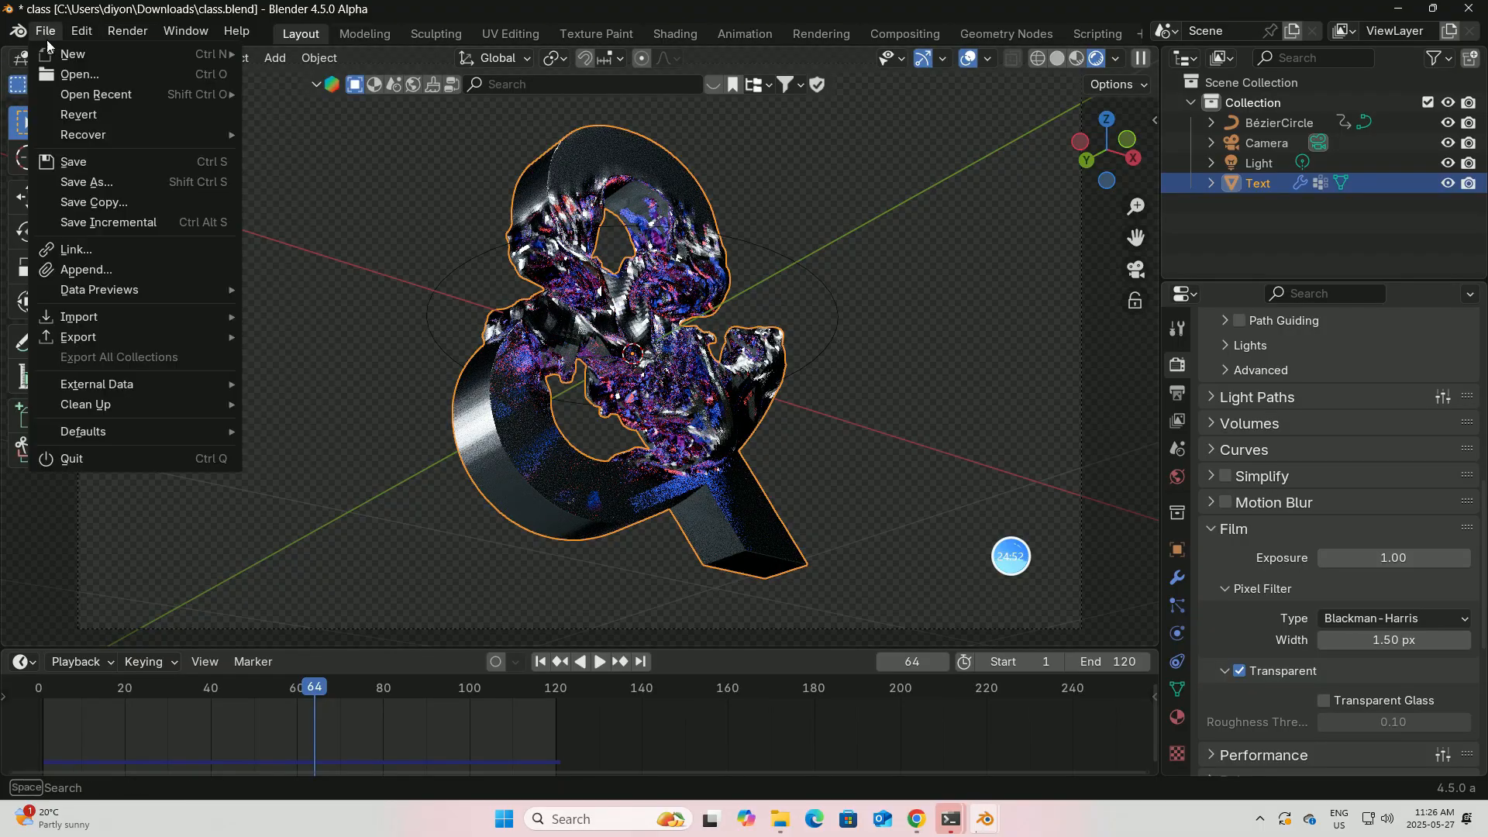
{"action": "left_click", "coordinate": [68, 165]}
Render the current frame as a still image and minimize the render window to return to the scene.
{"action": "left_click", "coordinate": [128, 33]}
{"action": "left_click", "coordinate": [157, 57]}
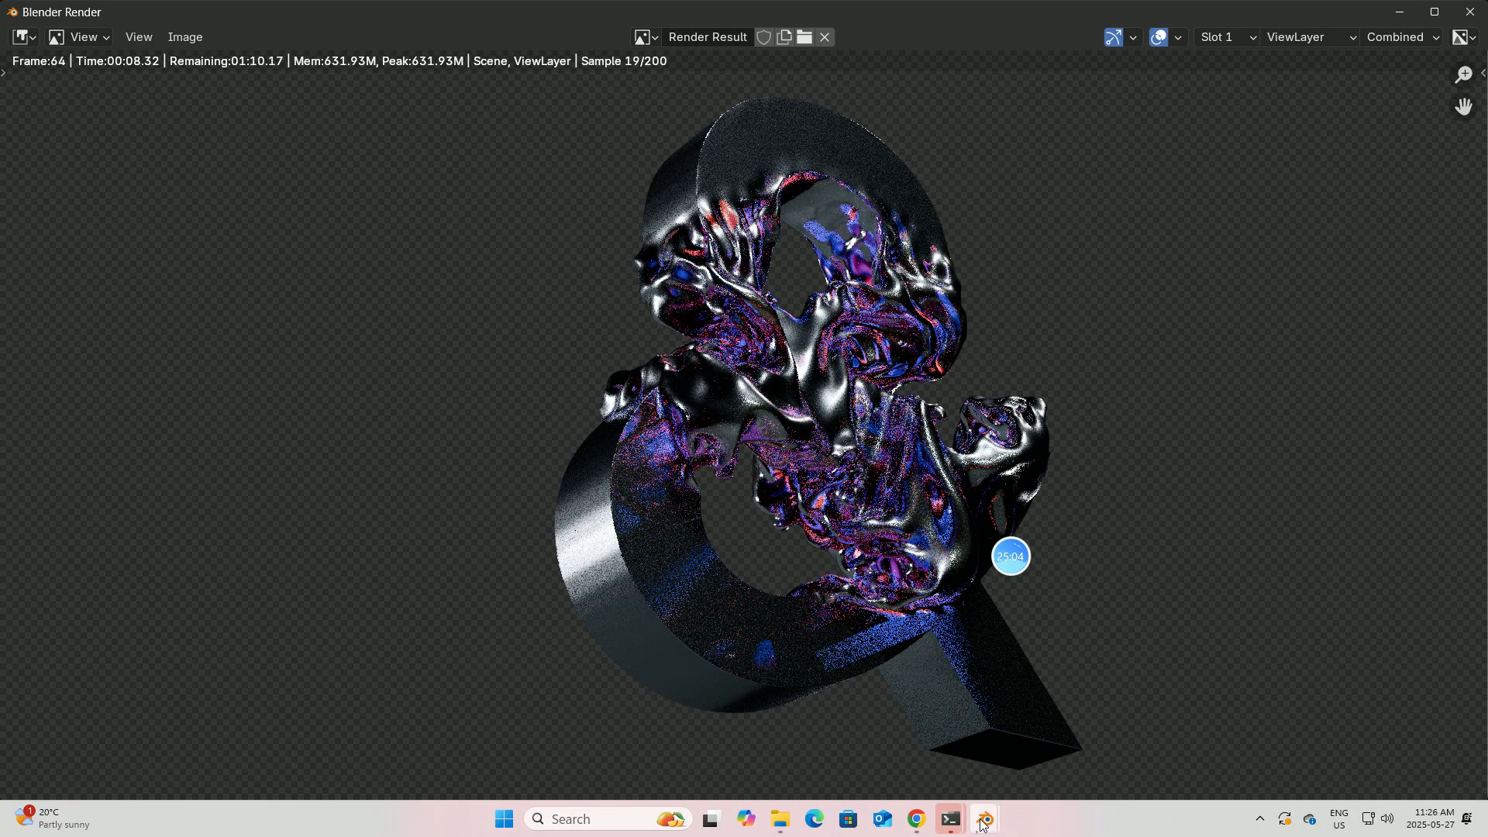
{"action": "mouse_move", "coordinate": [985, 819]}
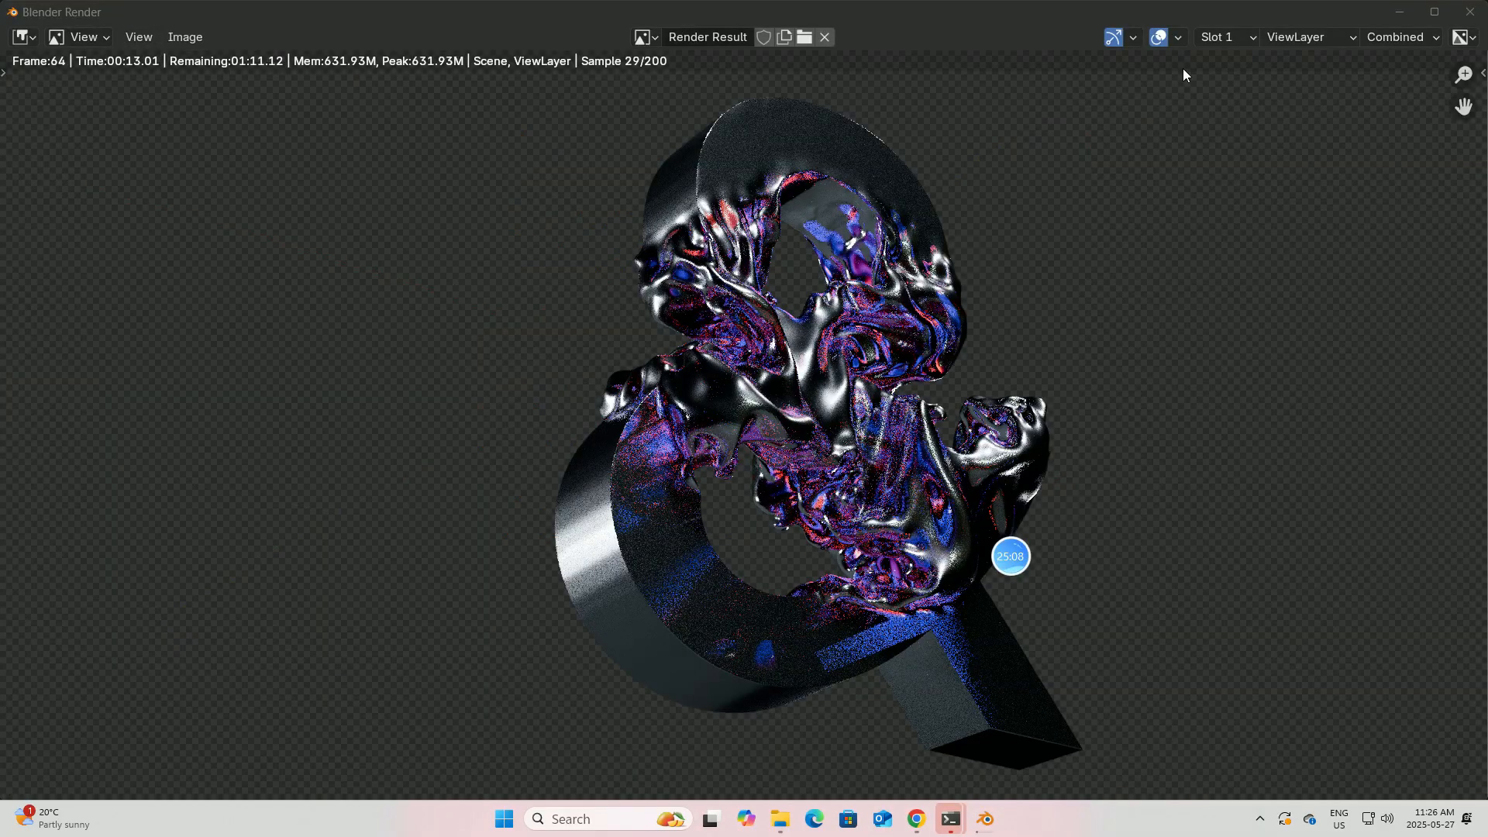
{"action": "left_click", "coordinate": [1400, 13]}
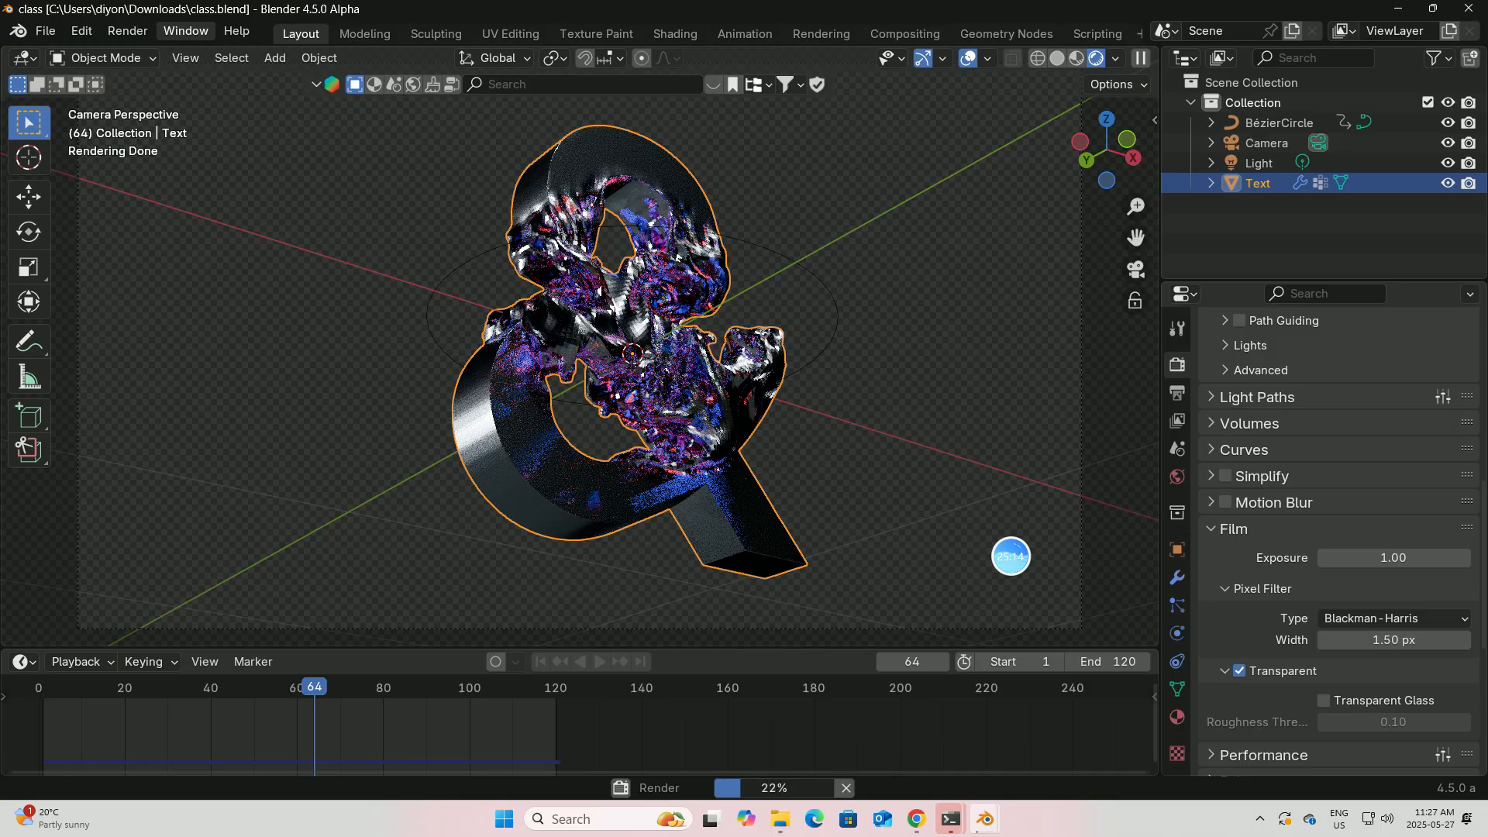
Set the render output path to the Downloads folder with the file name class.
{"action": "left_click", "coordinate": [1179, 394]}
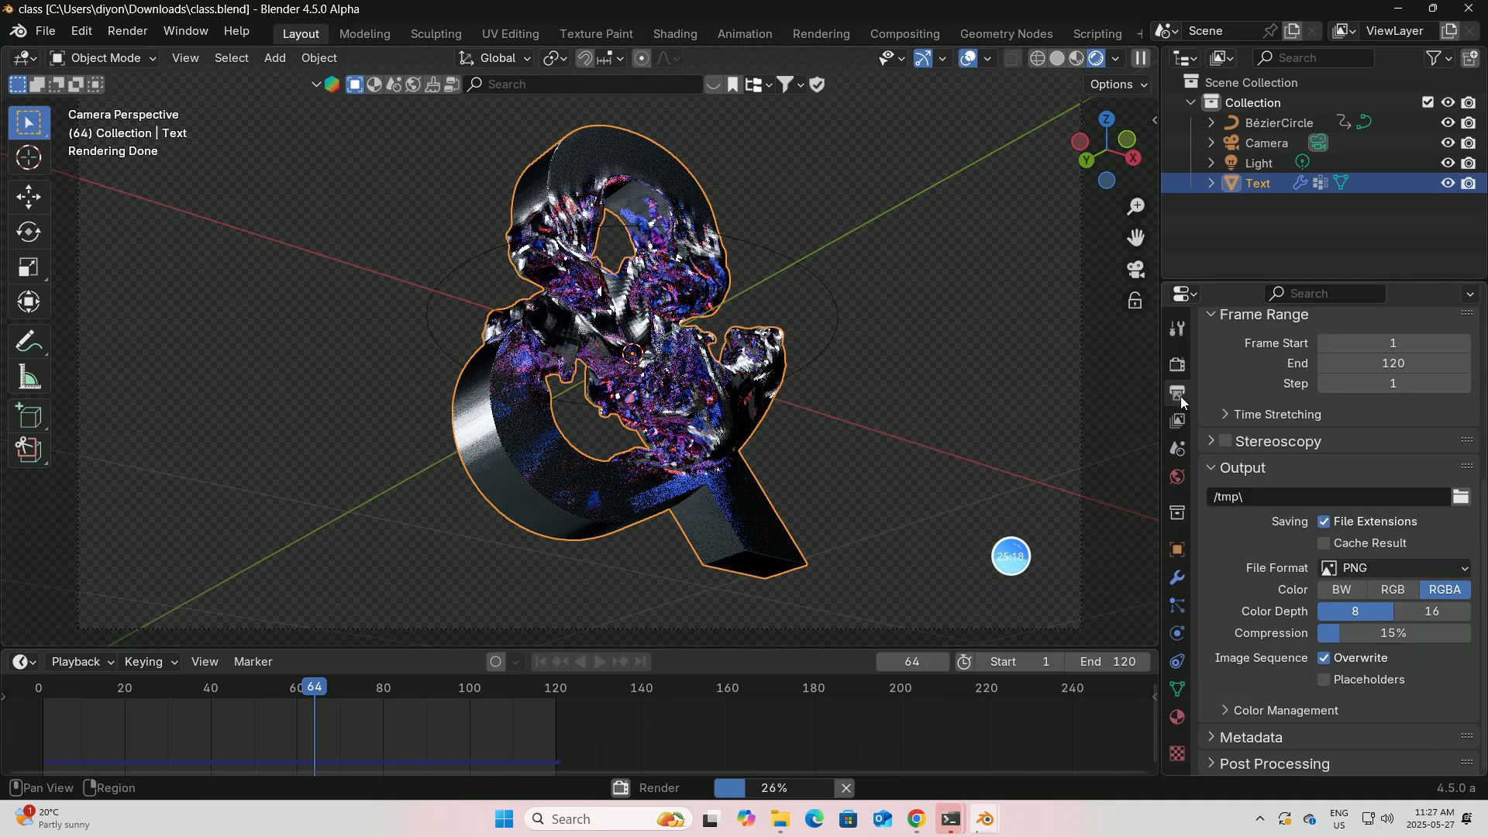
{"action": "left_click", "coordinate": [1461, 497]}
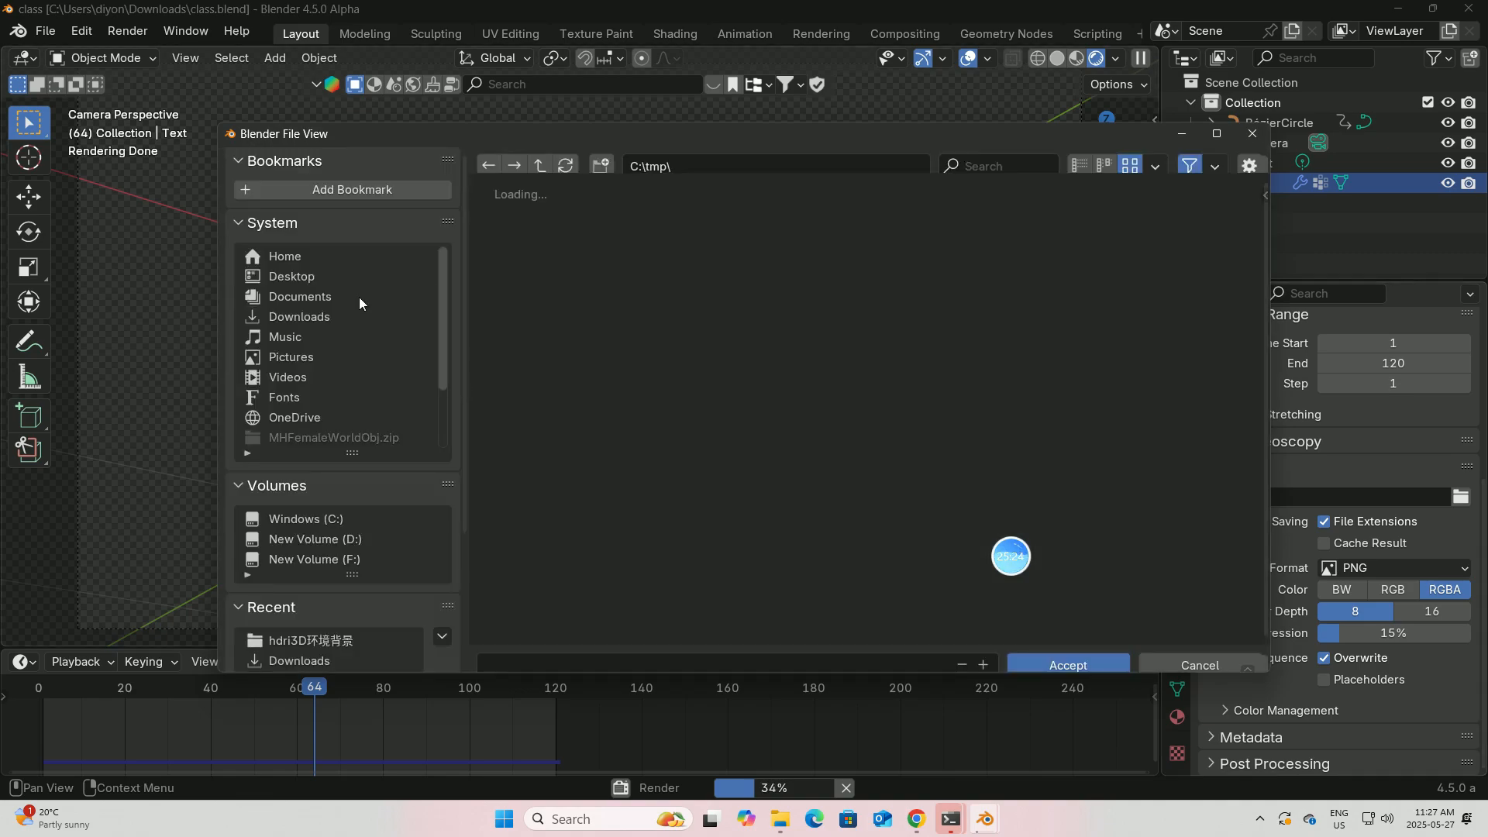
{"action": "left_click", "coordinate": [306, 323]}
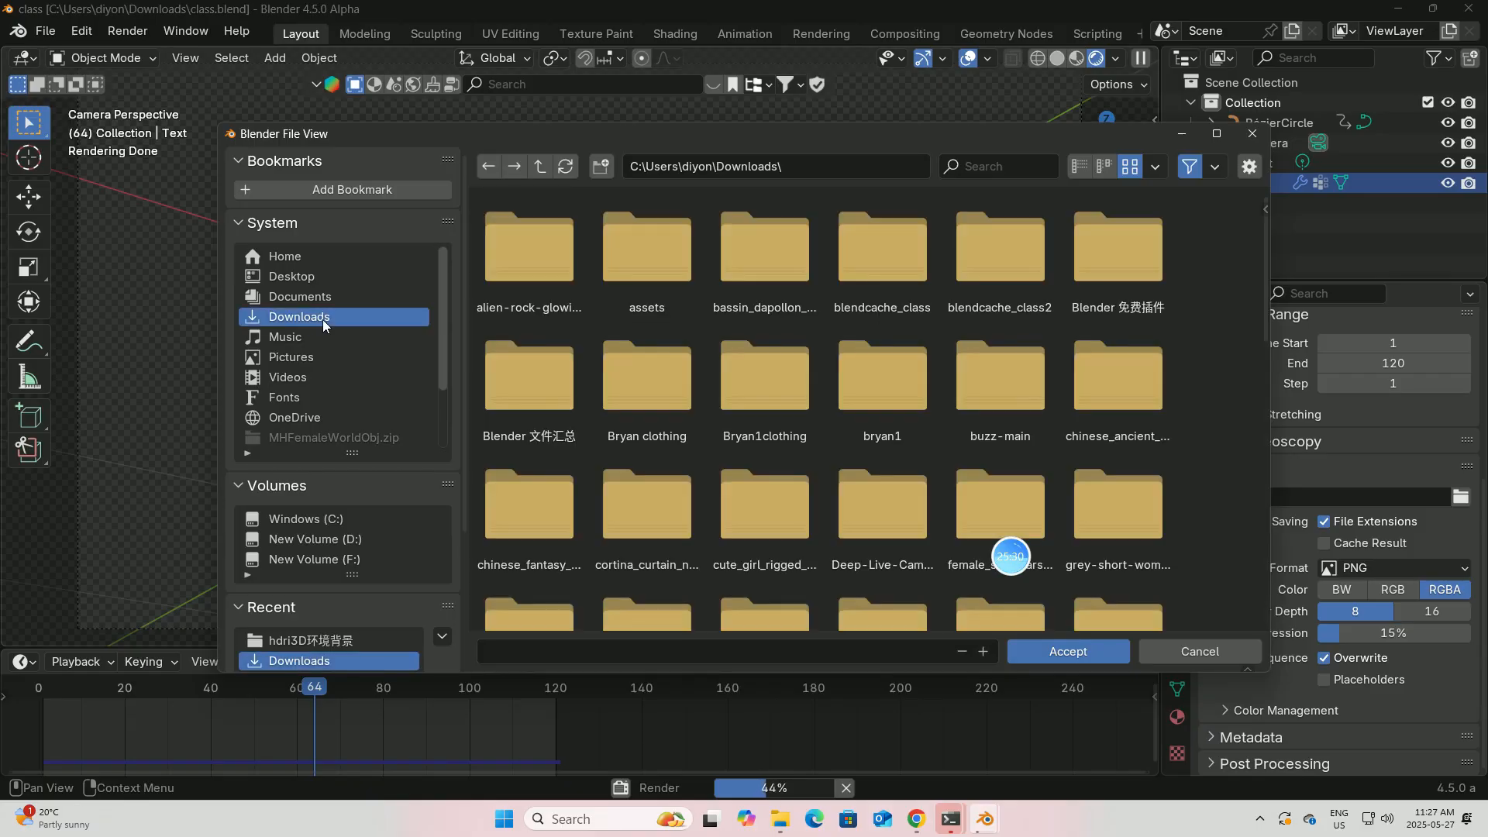
{"action": "left_click", "coordinate": [511, 653]}
{"action": "type", "text": "cla"}
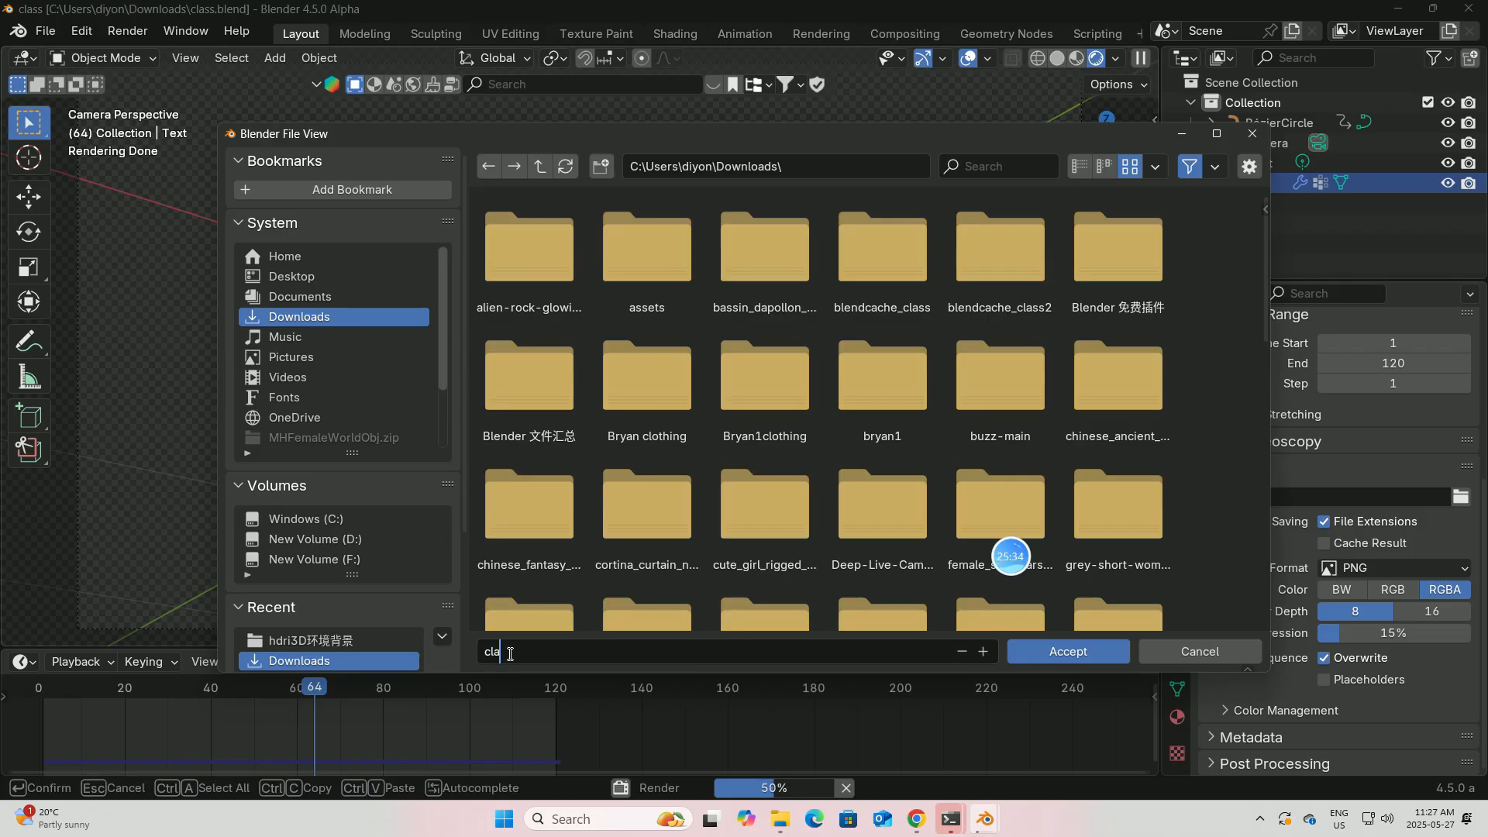
{"action": "type", "text": "ss"}
{"action": "left_click", "coordinate": [1072, 649]}
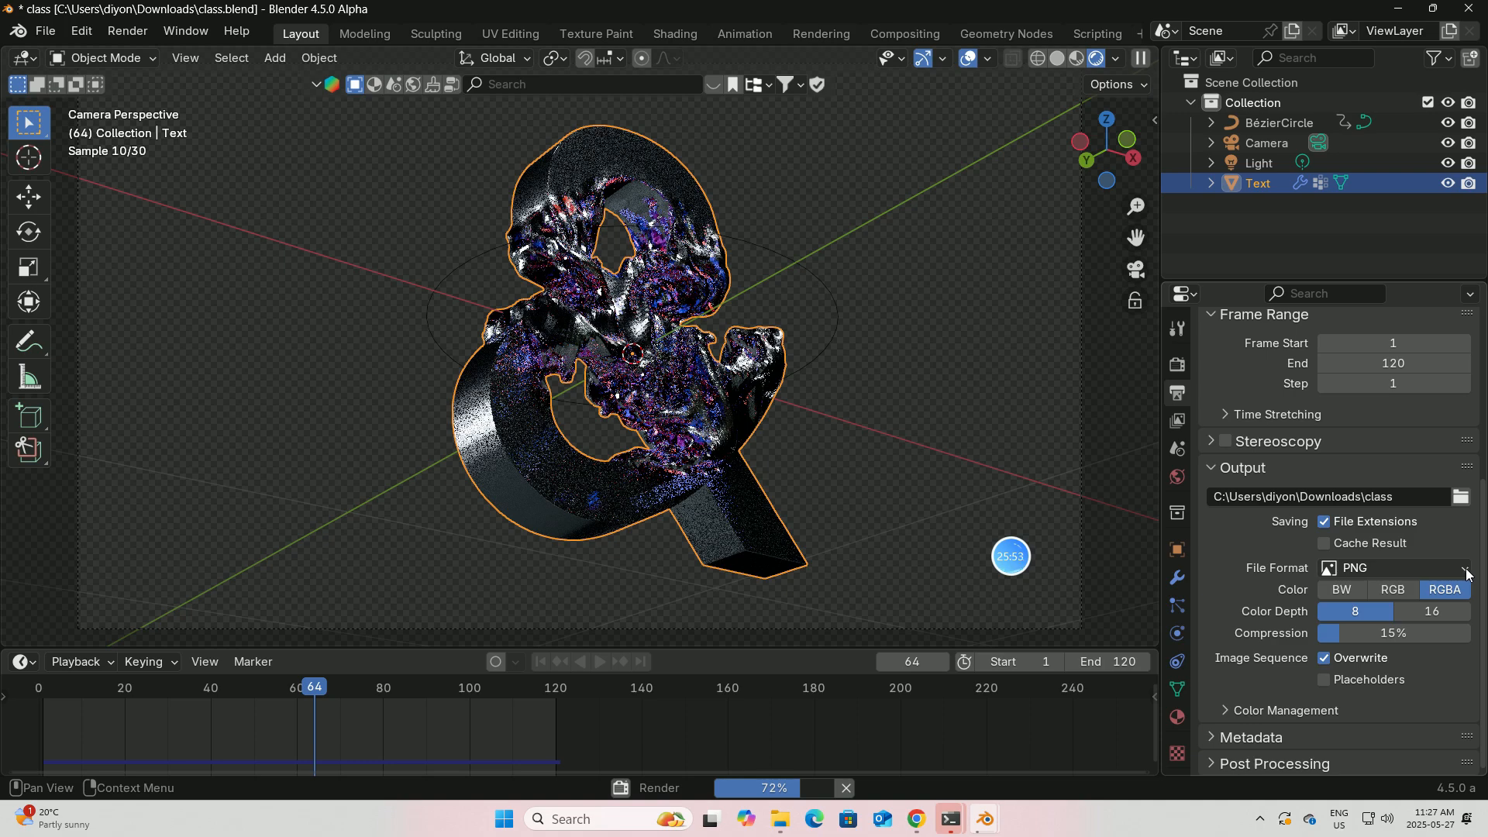
Set the output file format to FFmpeg Video and its encoding container to MPEG-4.
{"action": "left_click", "coordinate": [1467, 573]}
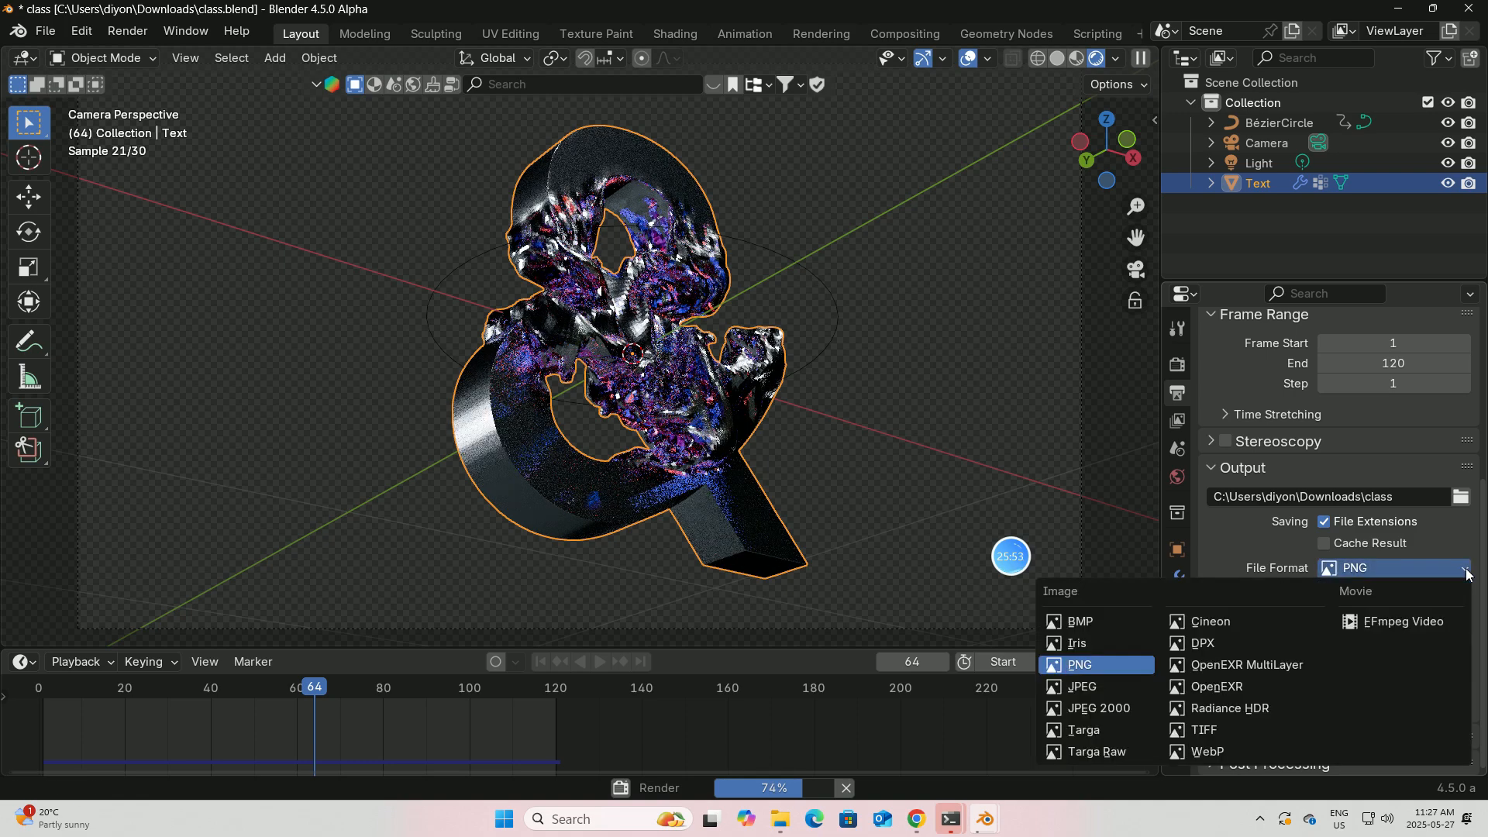
{"action": "left_click", "coordinate": [1413, 628]}
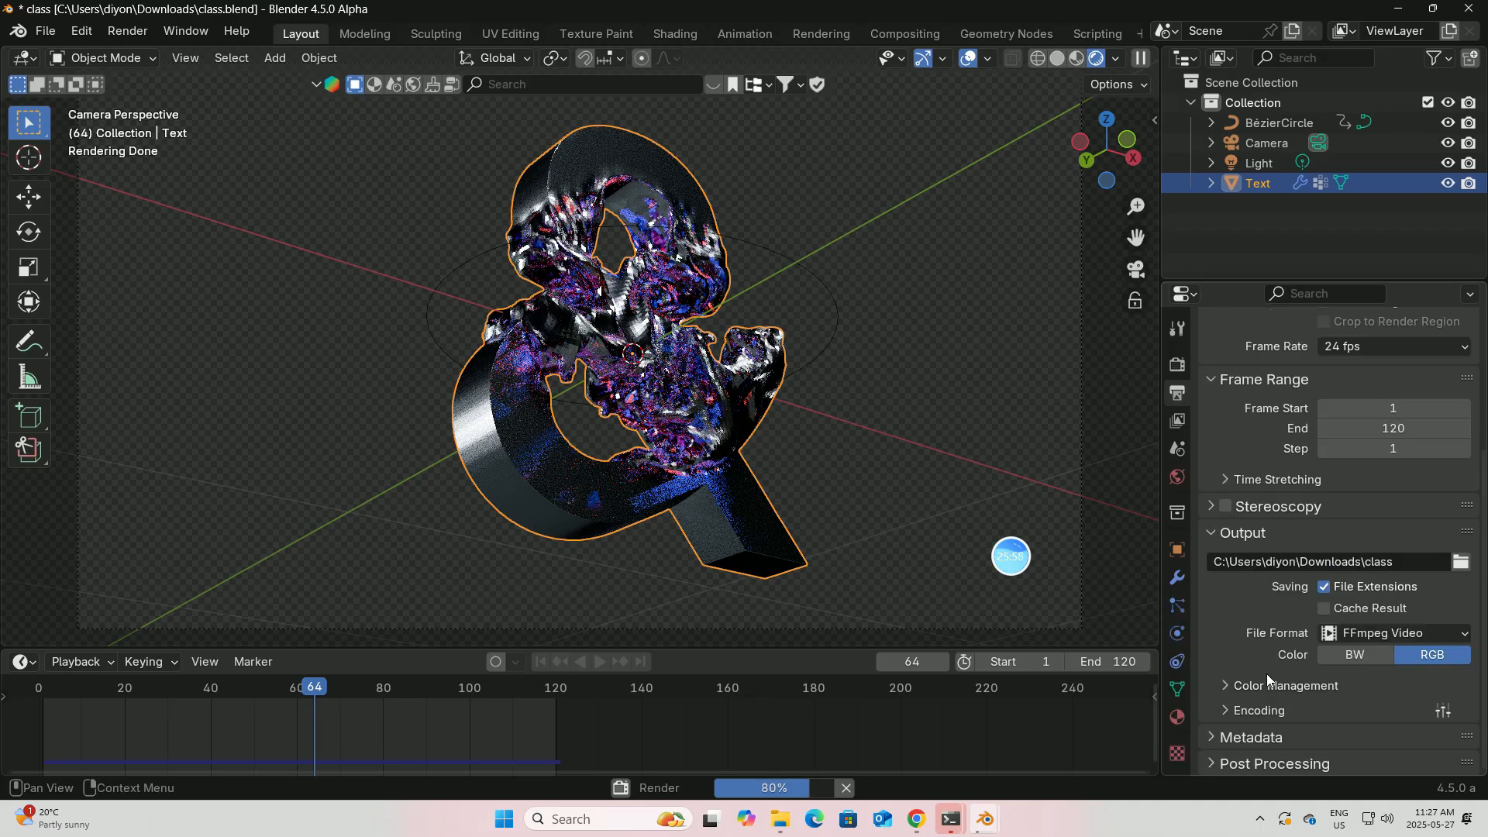
{"action": "left_click", "coordinate": [1245, 710]}
{"action": "scroll", "coordinate": [1258, 706], "scroll_direction": "down", "scroll_amount": 4}
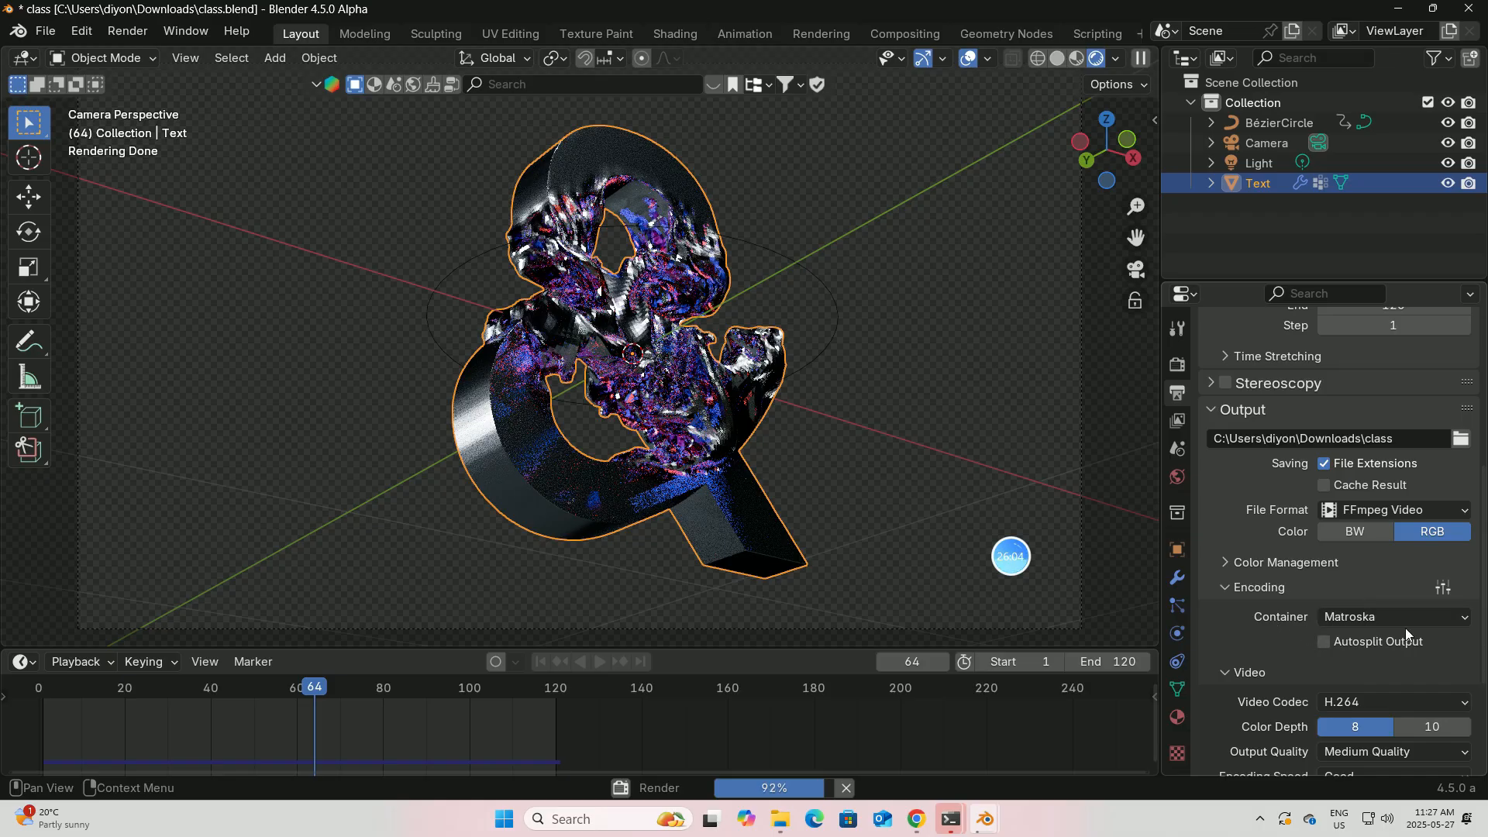
{"action": "left_click", "coordinate": [1466, 625]}
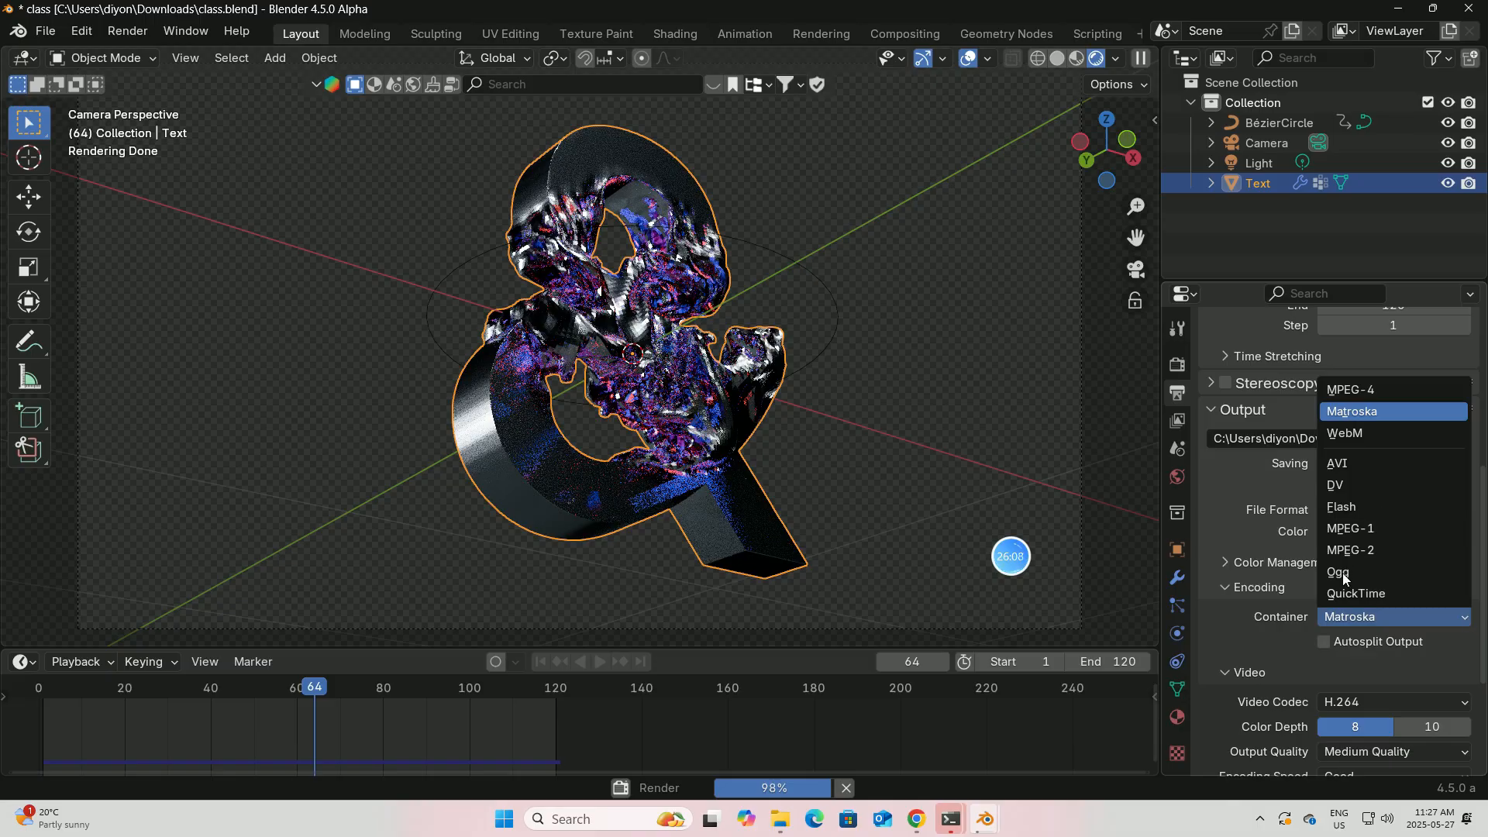
{"action": "left_click", "coordinate": [1351, 390]}
{"action": "scroll", "coordinate": [1406, 654], "scroll_direction": "down", "scroll_amount": 5}
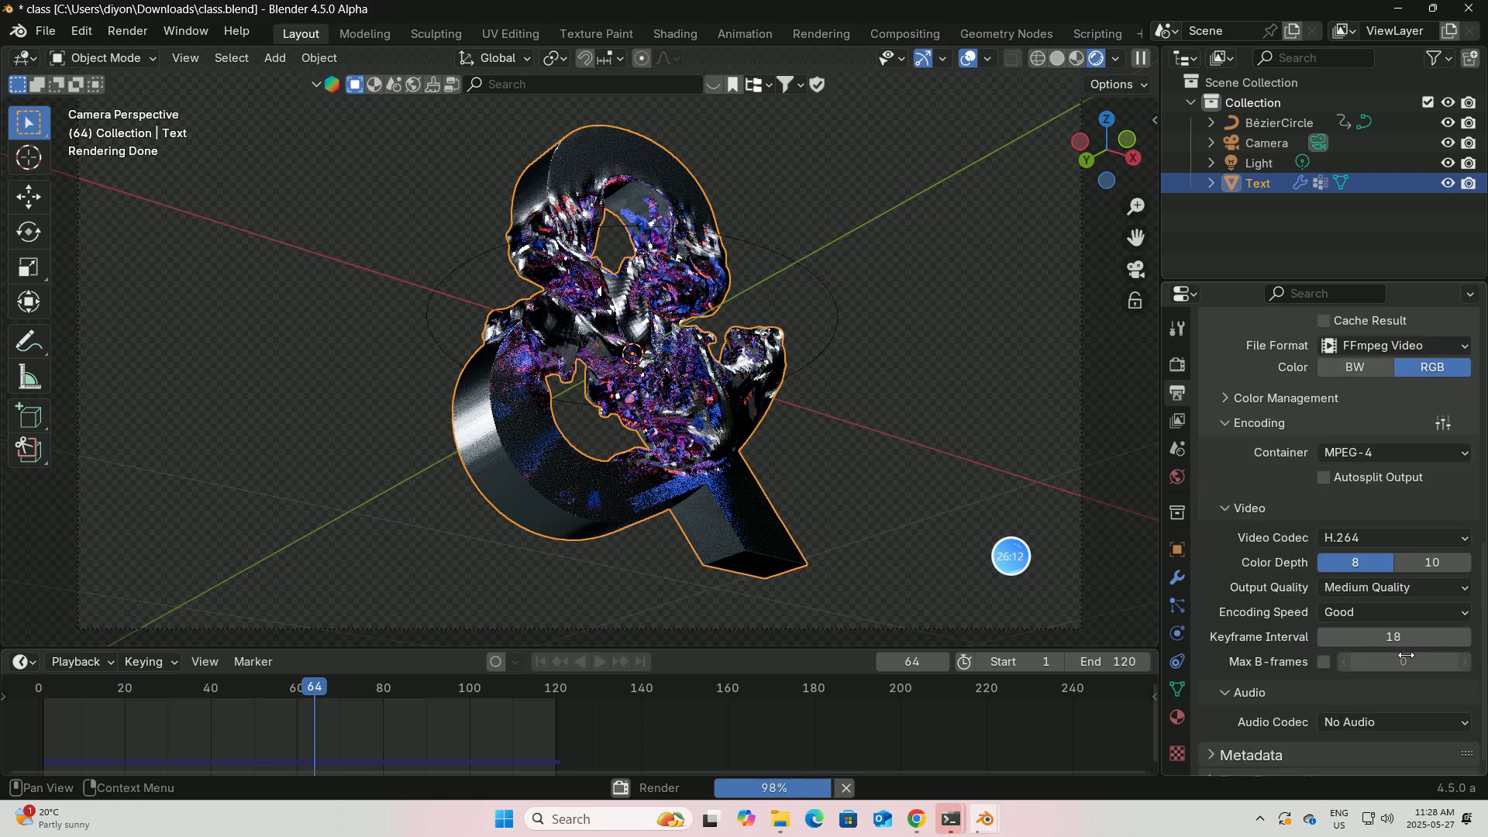
Set the video output's audio codec to MP3.
{"action": "scroll", "coordinate": [1406, 656], "scroll_direction": "down", "scroll_amount": 1}
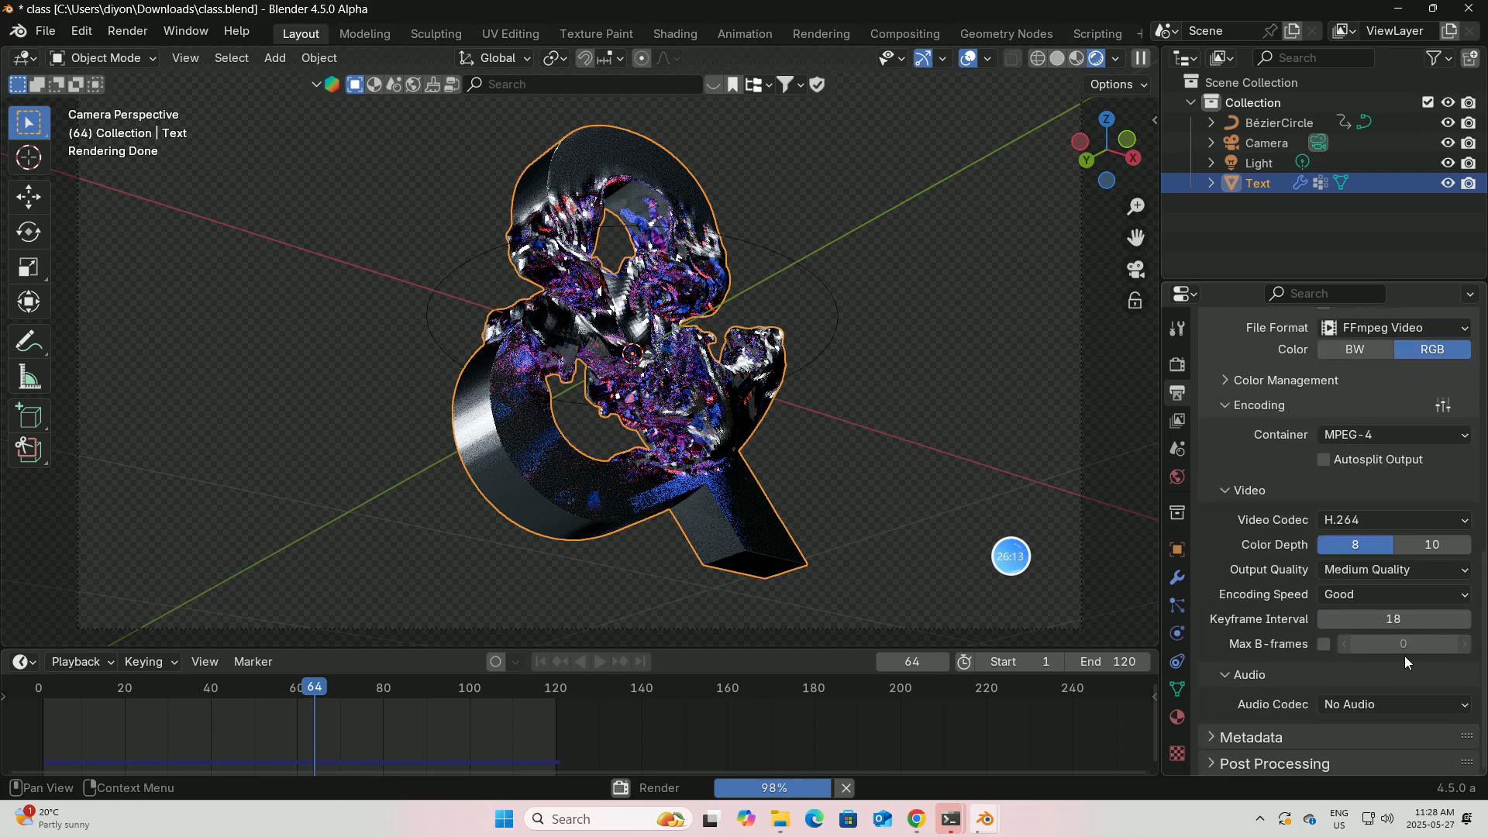
{"action": "left_click", "coordinate": [1465, 705]}
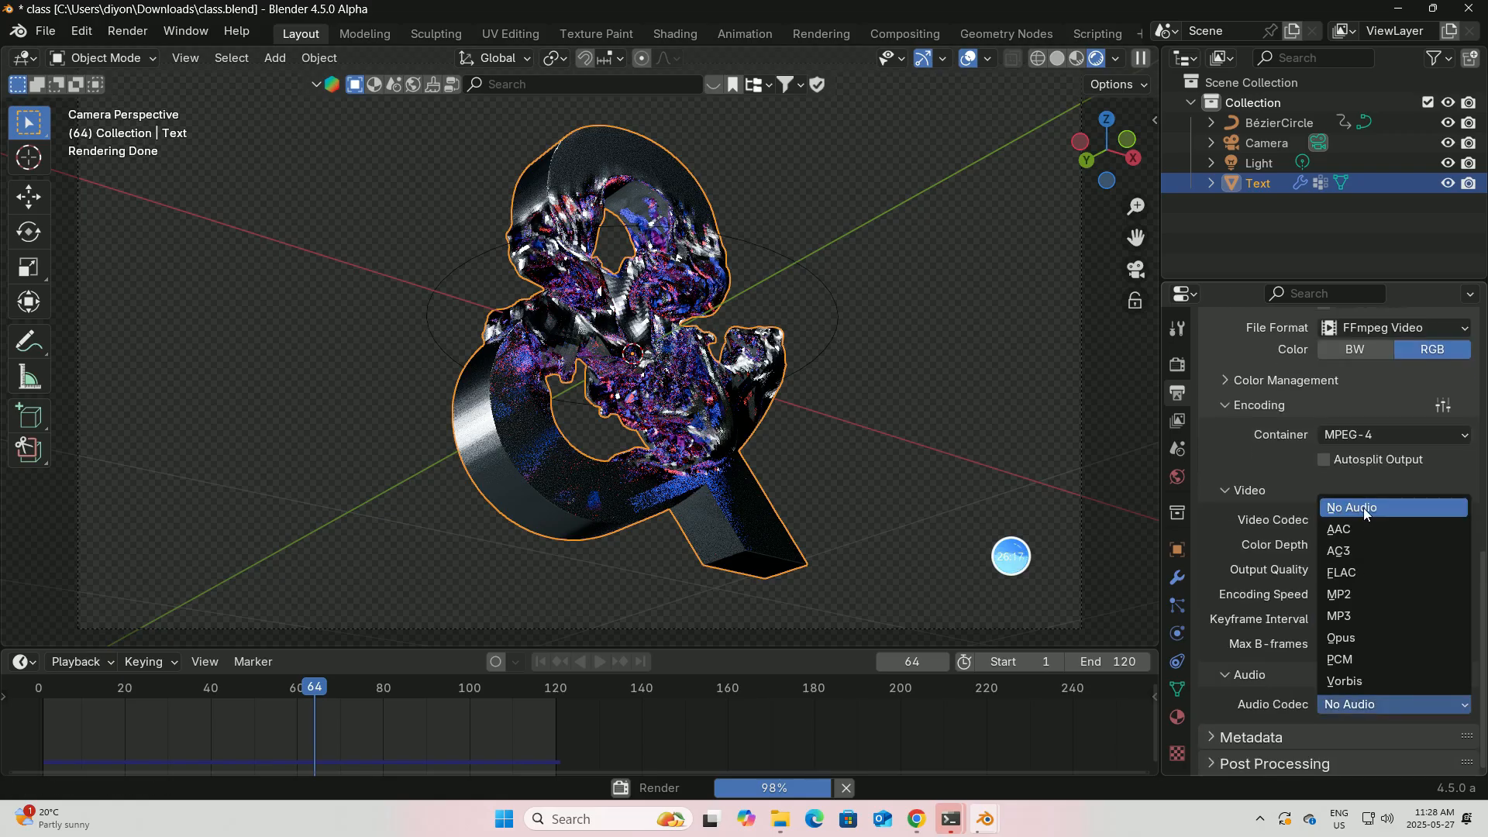
{"action": "left_click", "coordinate": [1333, 616]}
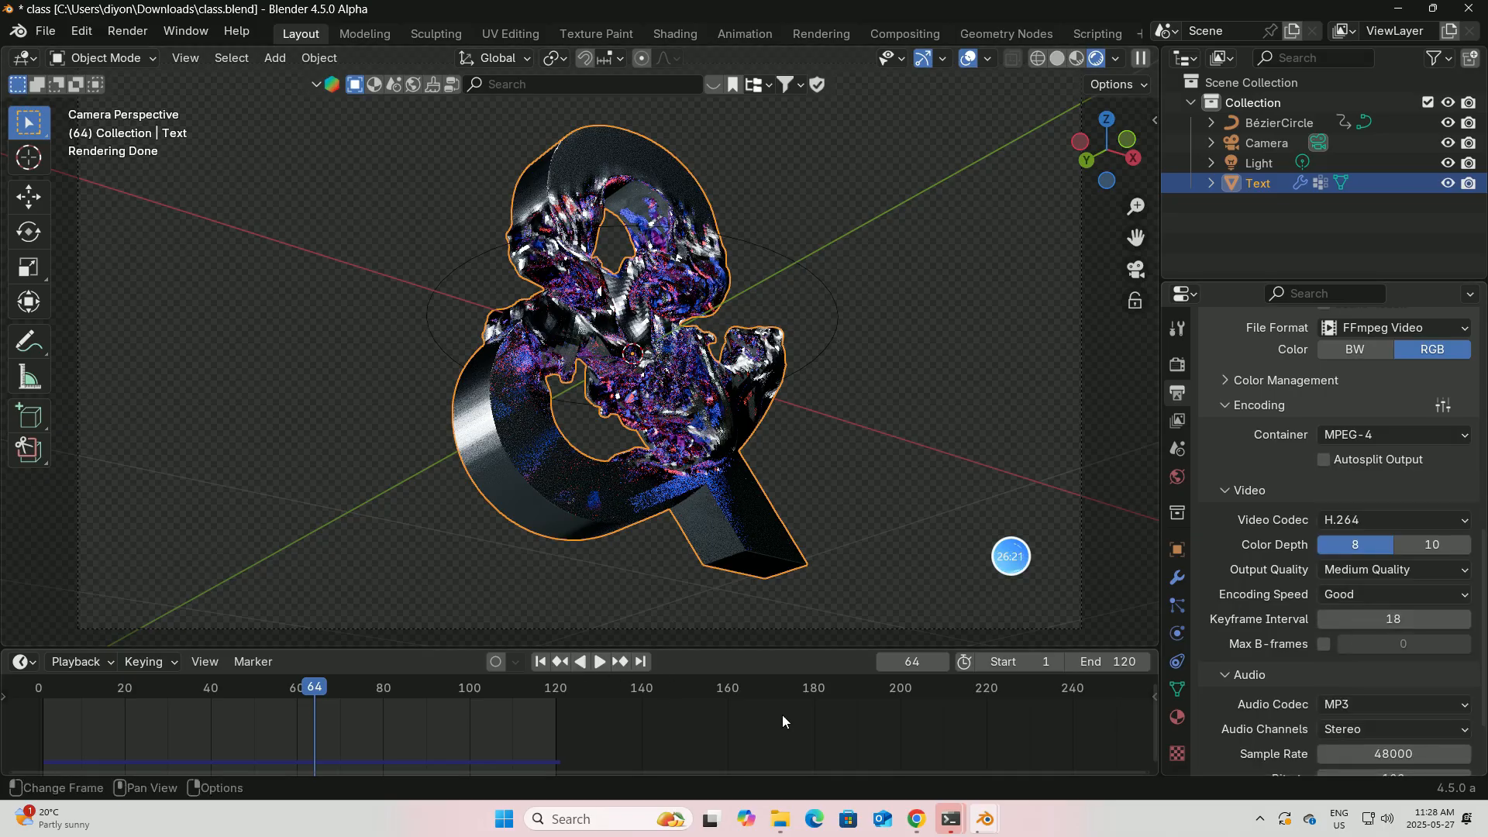
Save the finished still render from the render window to the Downloads folder as a JPEG named class.
{"action": "mouse_move", "coordinate": [985, 820]}
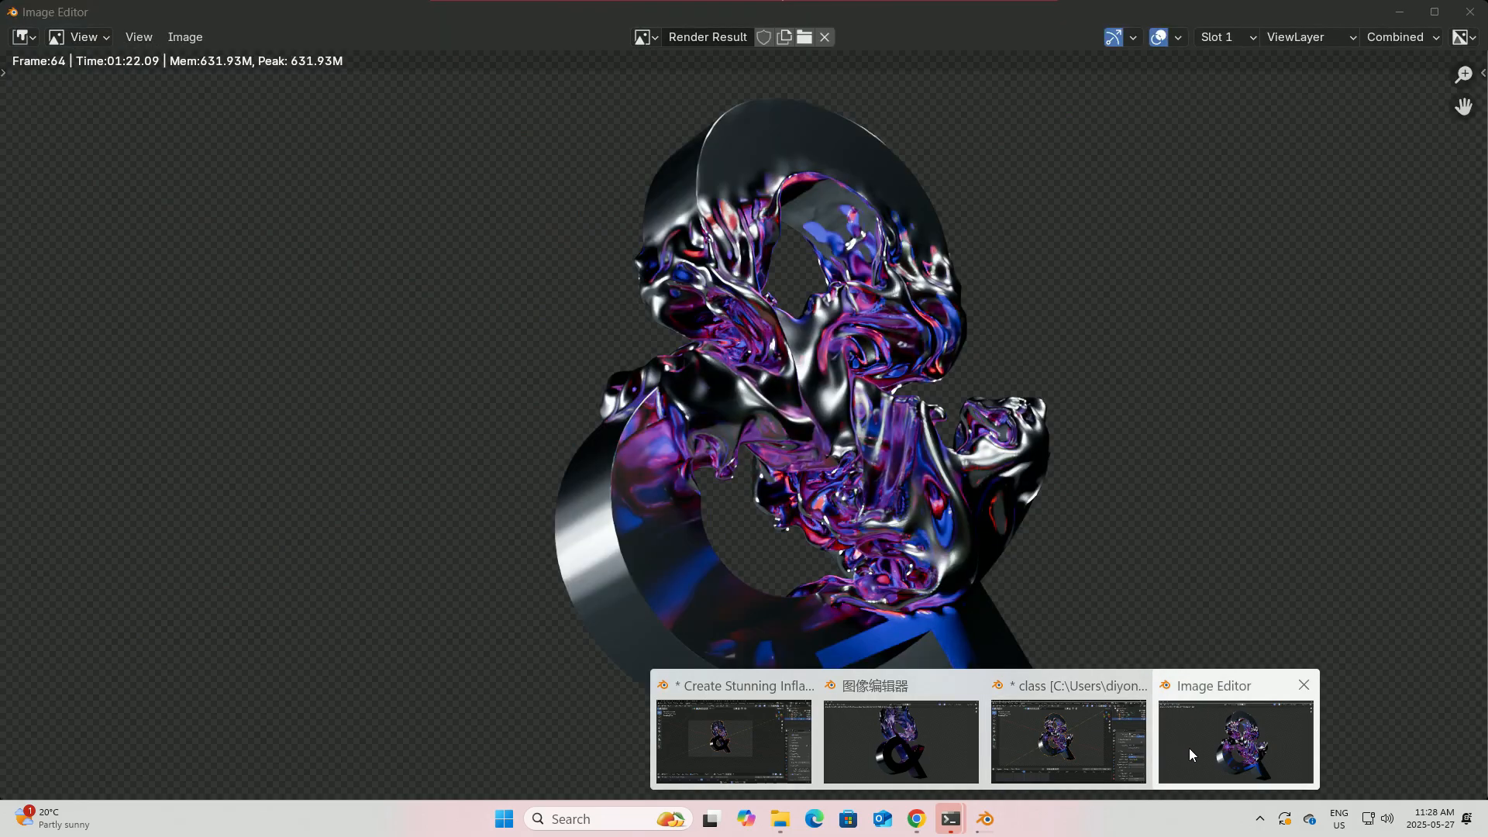
{"action": "left_click", "coordinate": [1189, 752]}
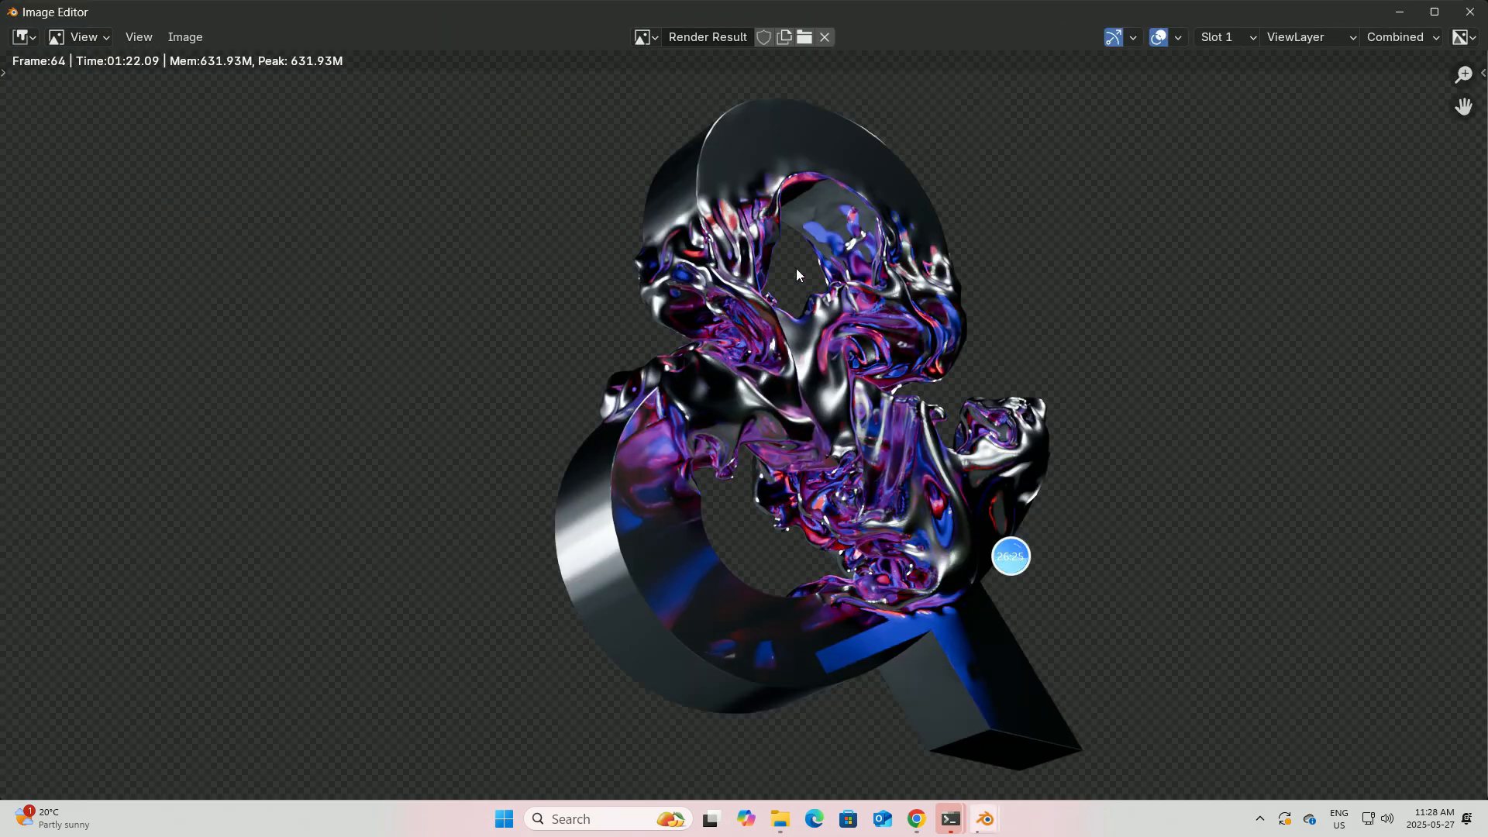
{"action": "left_click", "coordinate": [184, 36]}
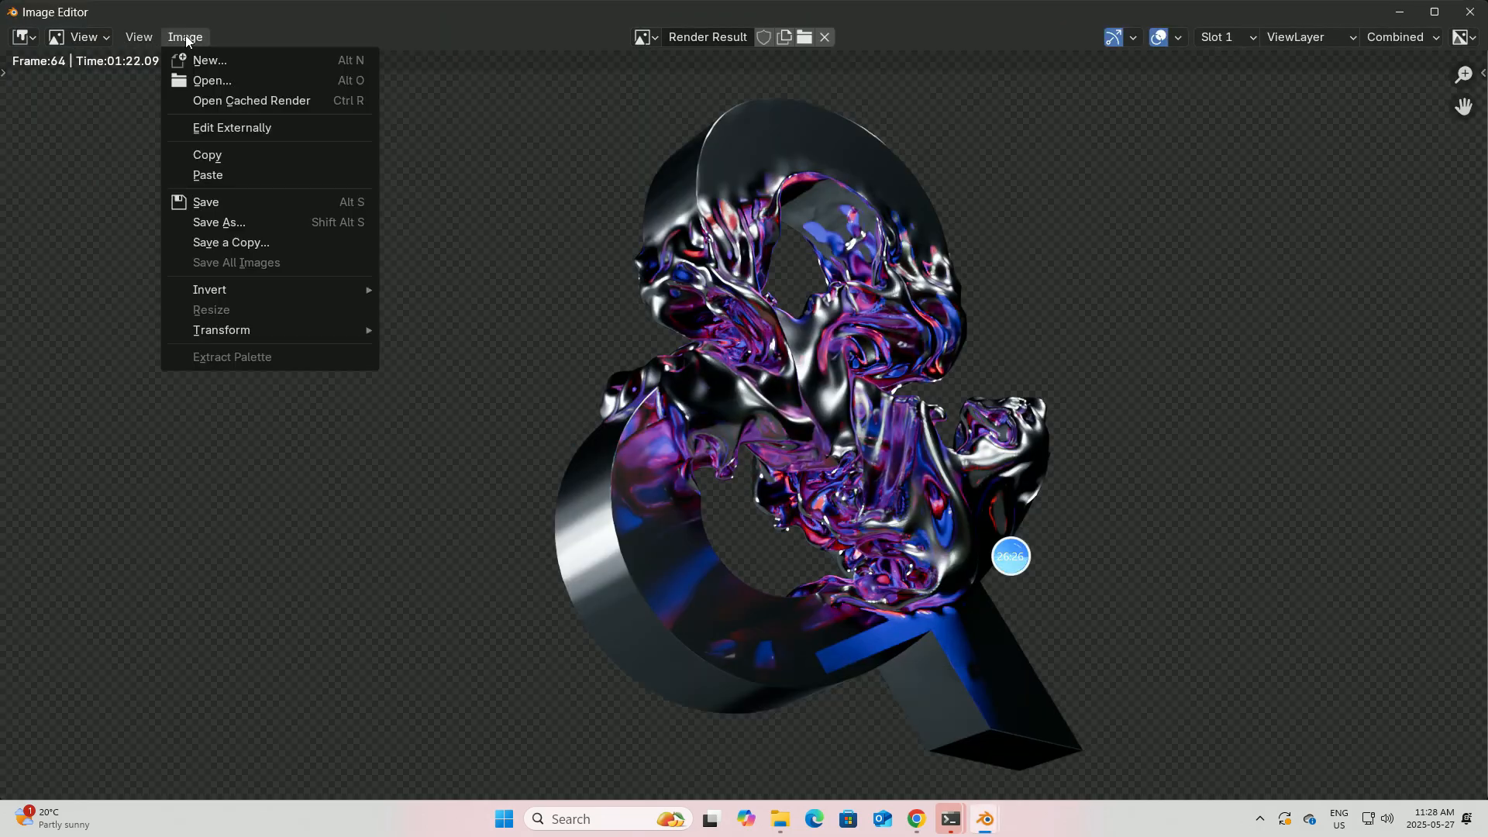
{"action": "left_click", "coordinate": [210, 202]}
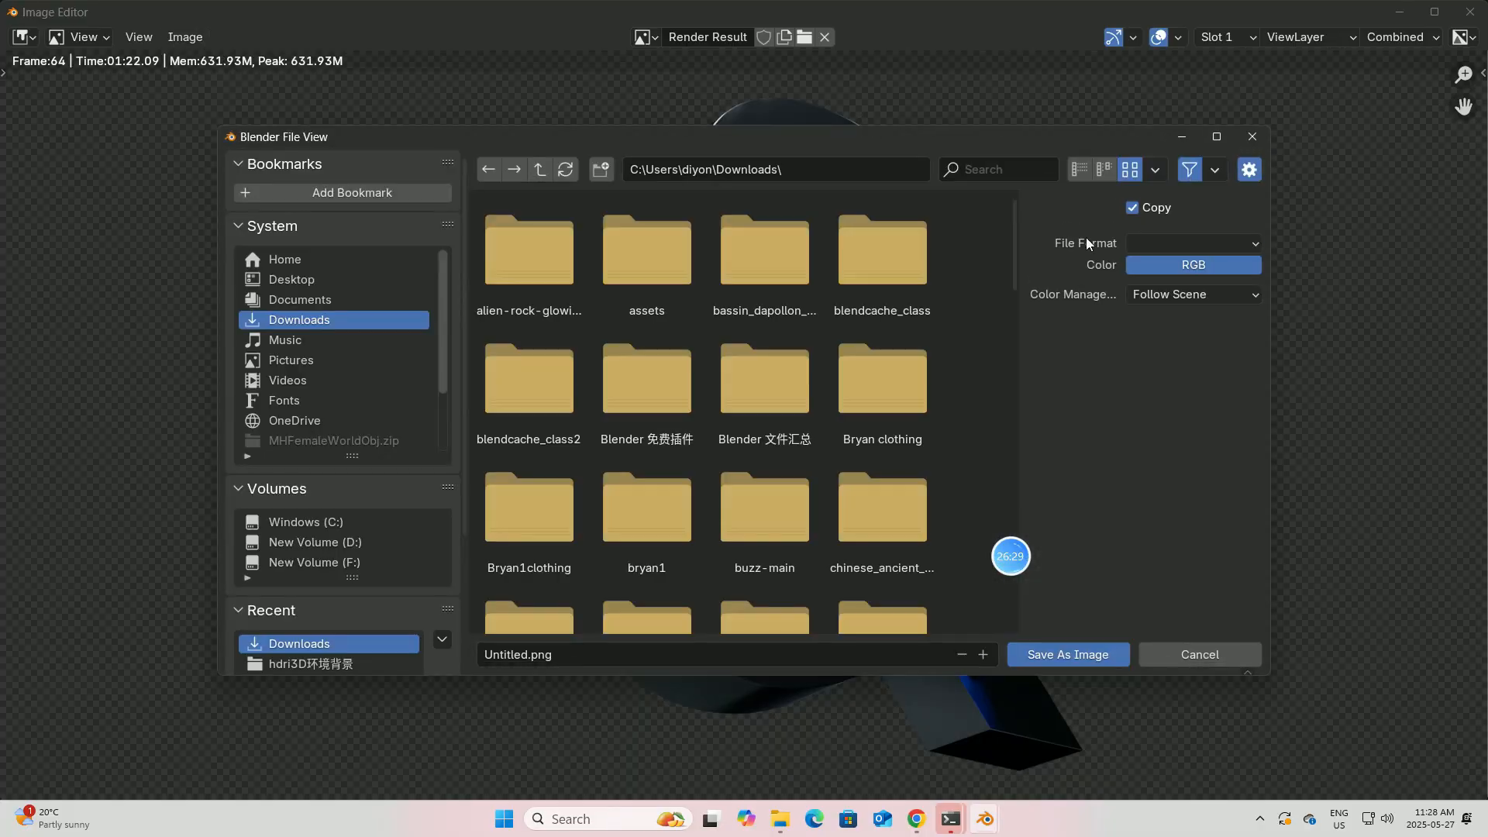
{"action": "left_click", "coordinate": [1255, 245]}
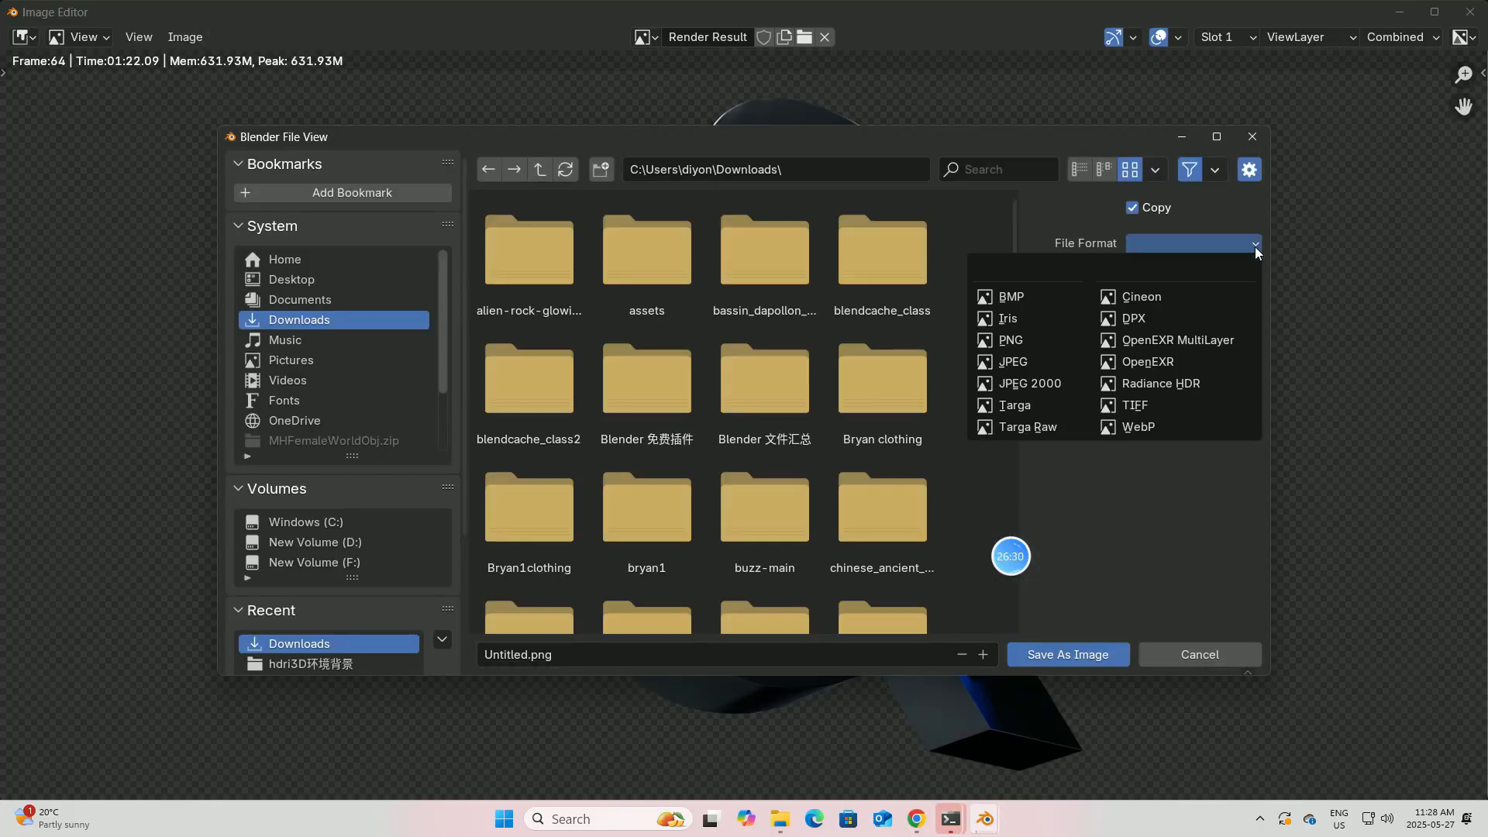
{"action": "left_click", "coordinate": [1020, 362]}
{"action": "left_click", "coordinate": [524, 654]}
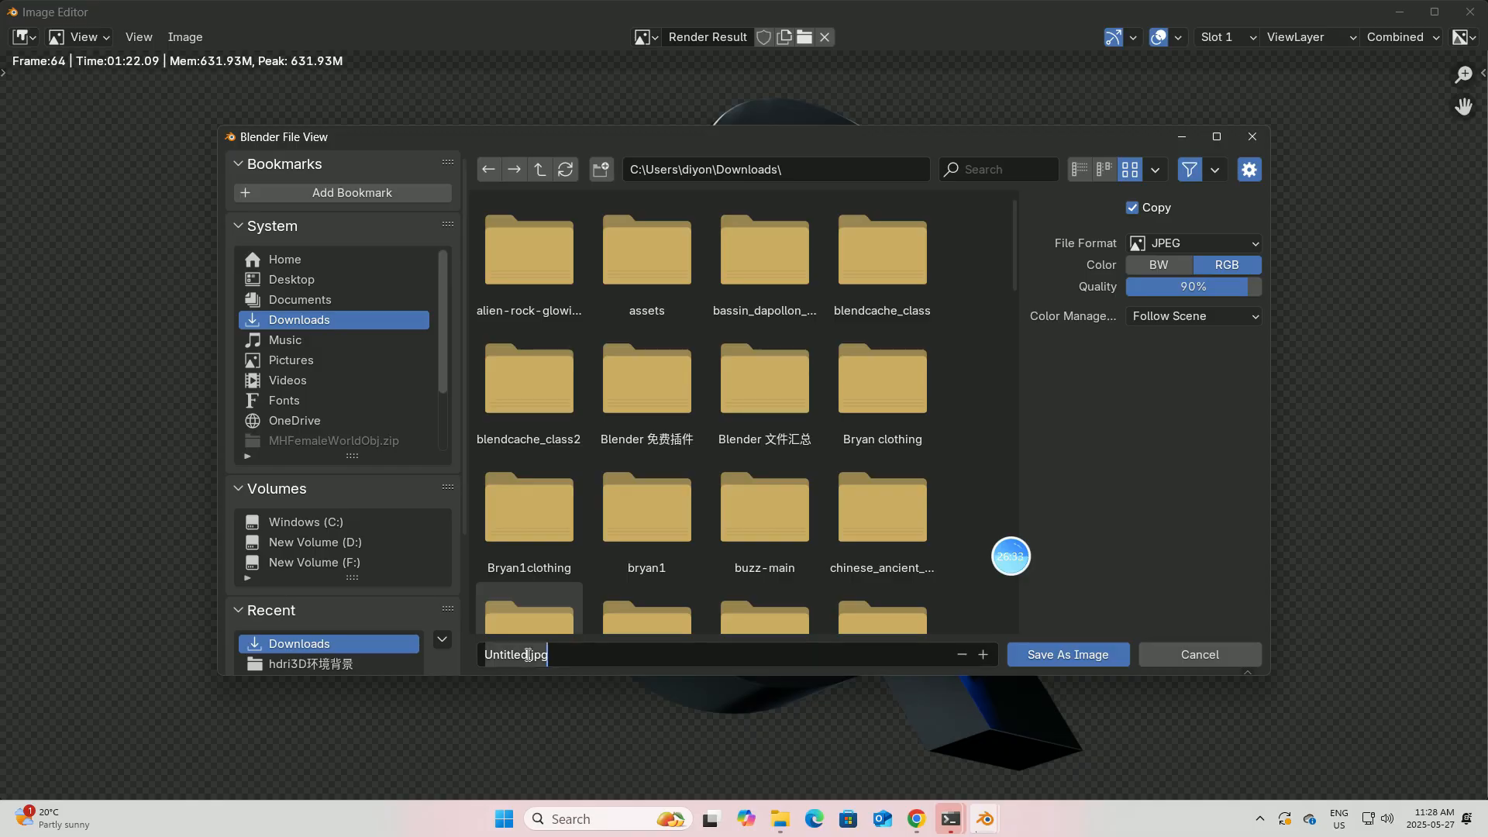
{"action": "key", "text": "BackSpace"}
{"action": "type", "text": "class"}
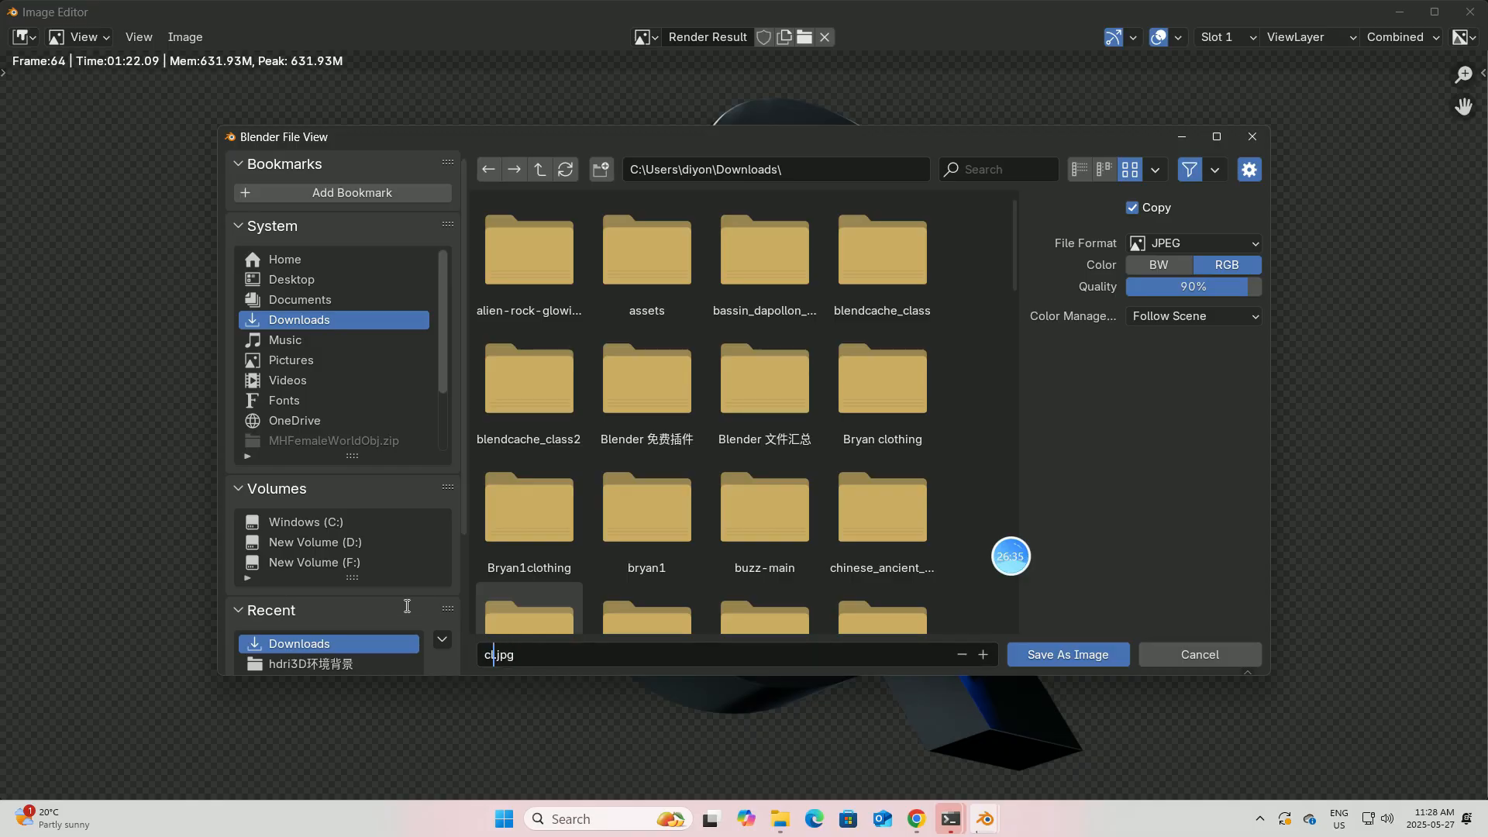
{"action": "left_click", "coordinate": [1053, 656]}
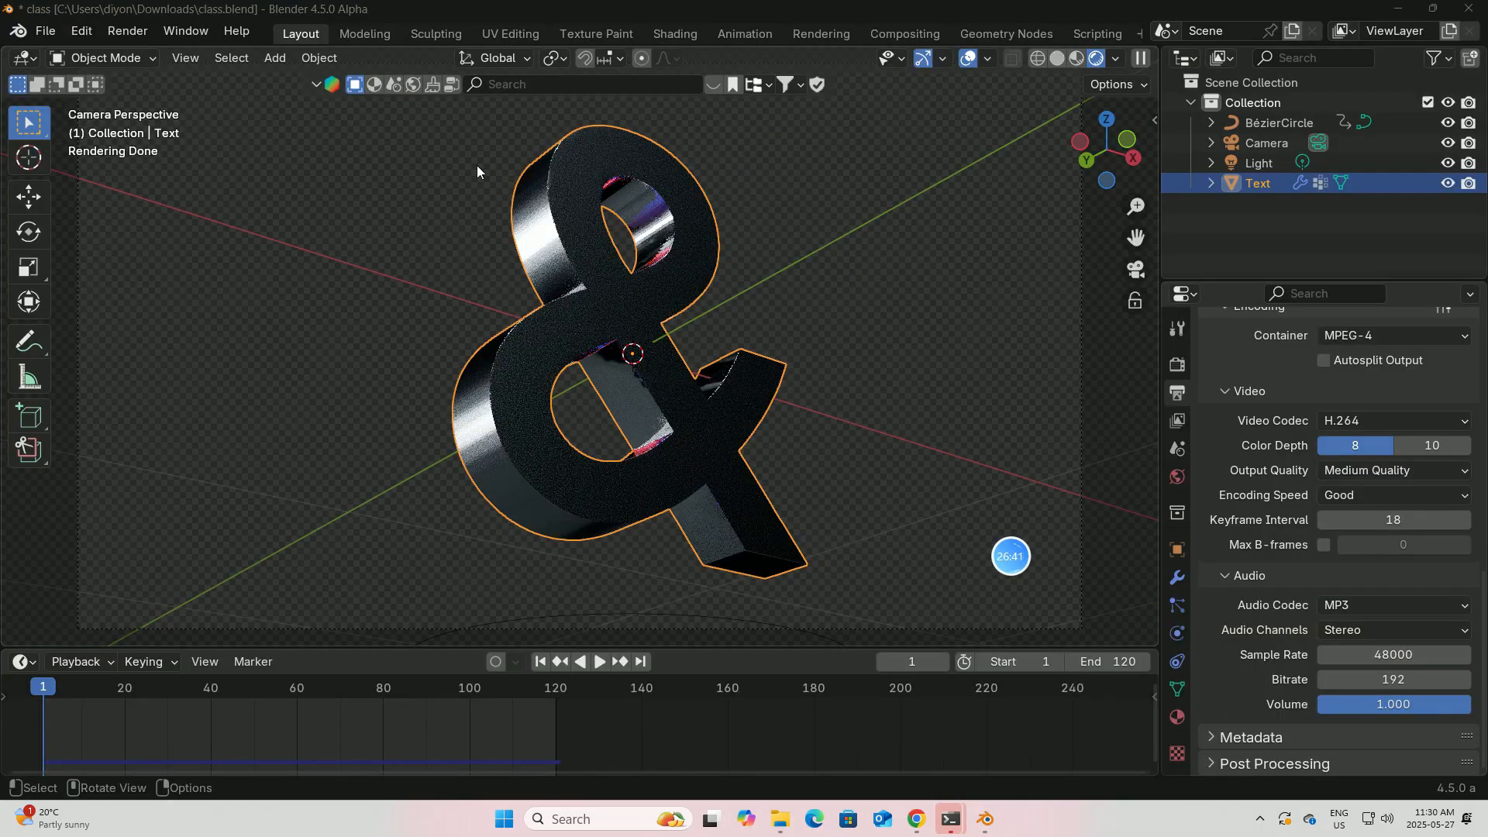
Start rendering the full animation with the configured video output settings.
{"action": "left_click", "coordinate": [124, 32]}
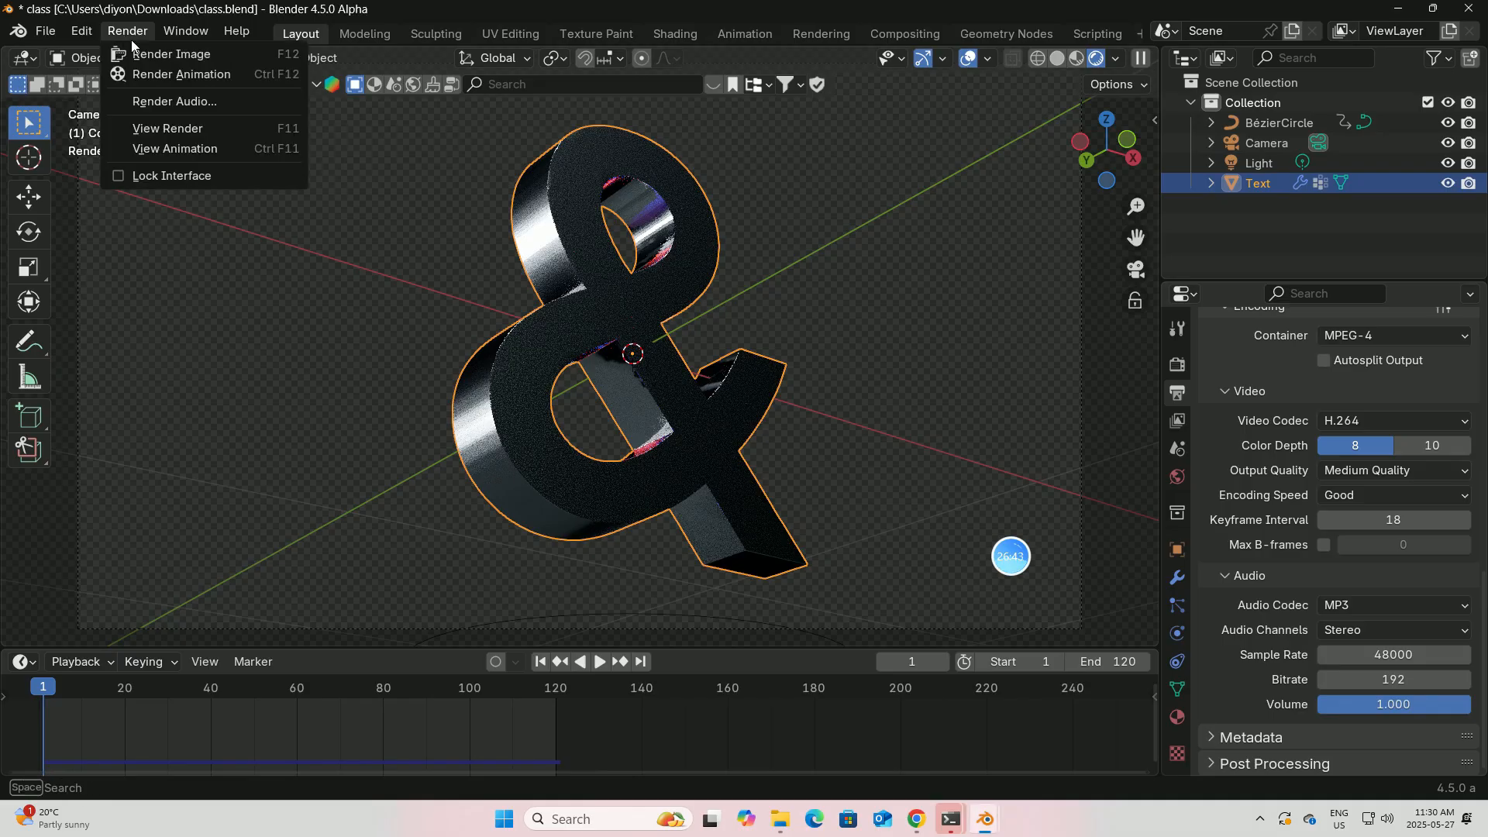
{"action": "left_click", "coordinate": [177, 75]}
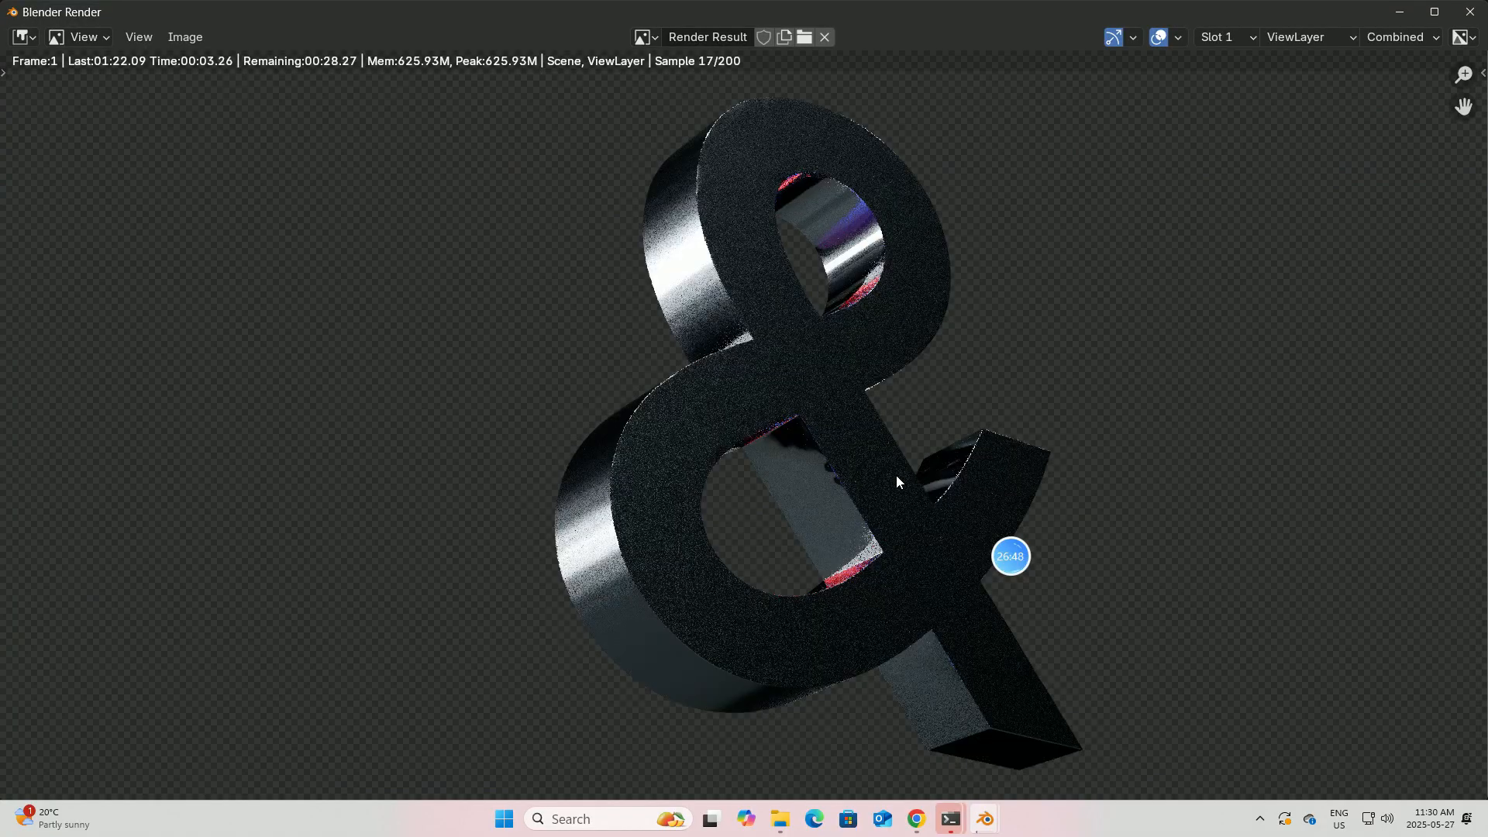
{"action": "mouse_move", "coordinate": [1038, 560]}
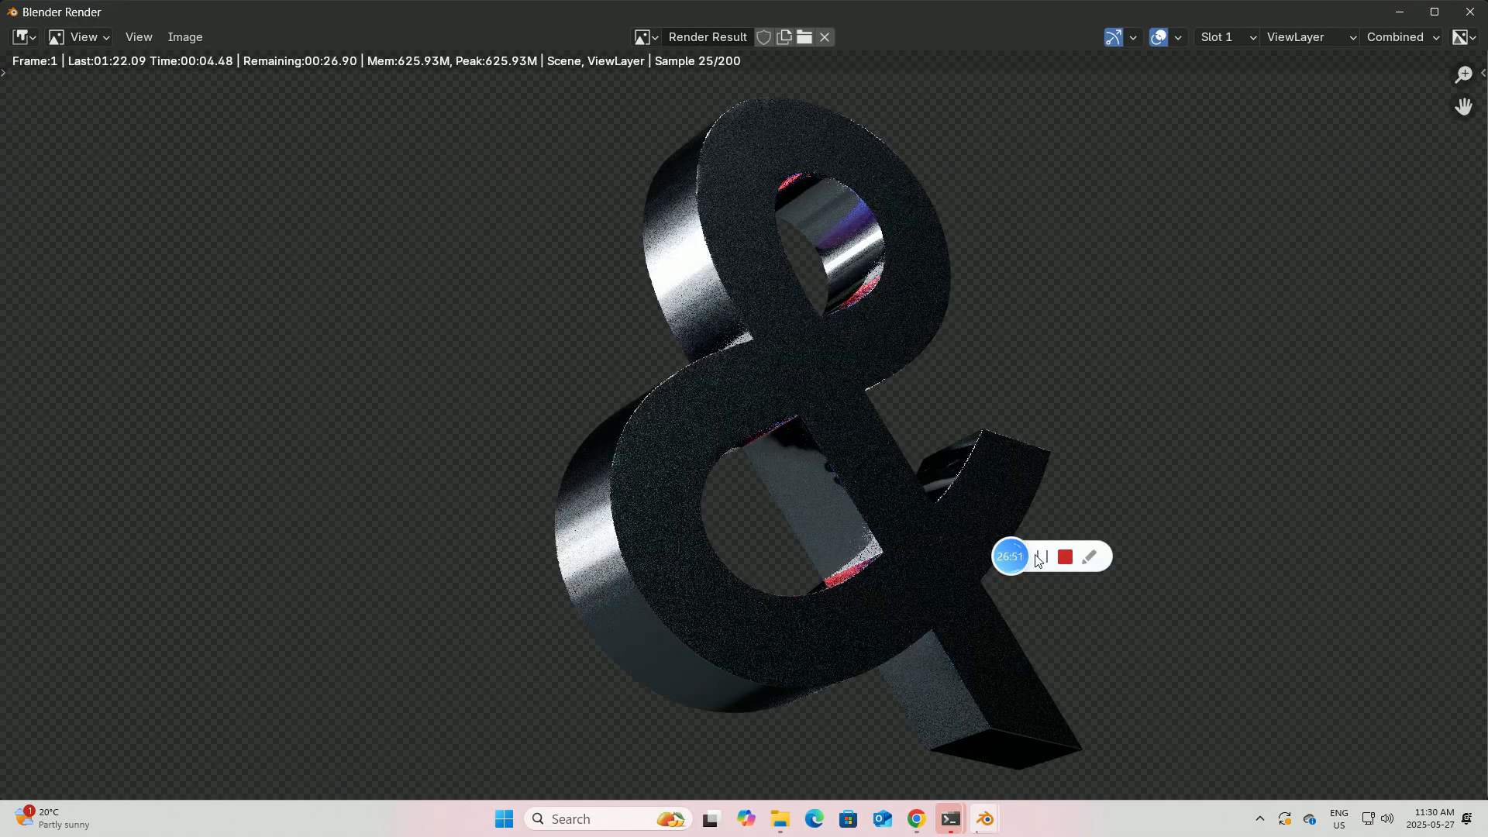